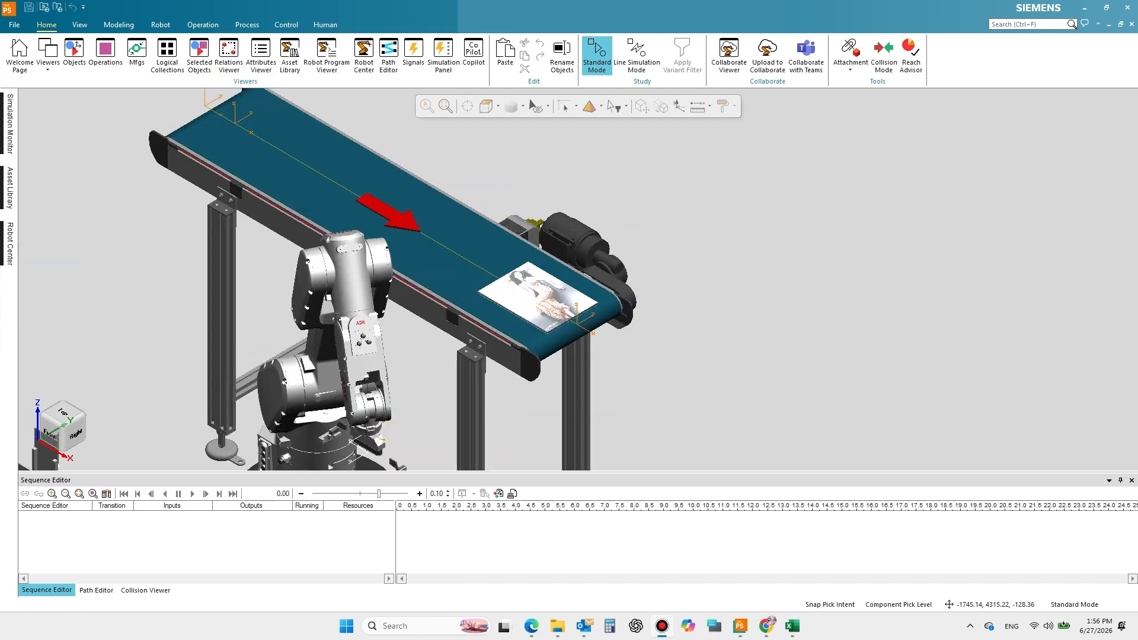
# - Inspect the belt conveyor beside the robot and switch the study to Line Simulation Mode
pyautogui.moveTo(548, 242); pyautogui.dragTo(622, 177, button='middle')
pyautogui.scroll(-1, 740, 266)
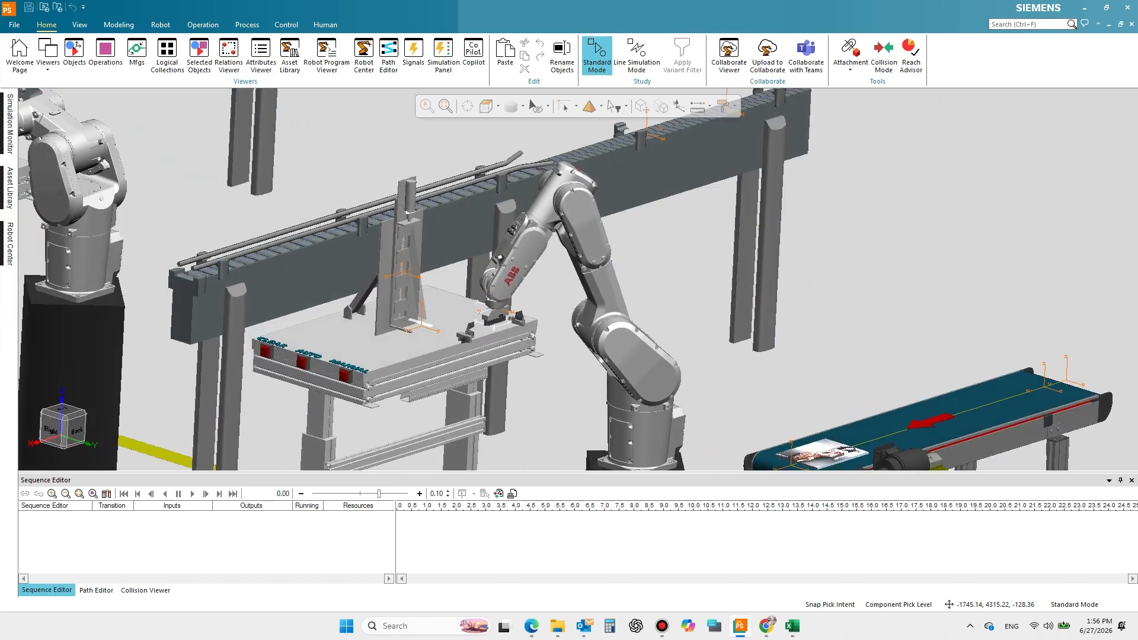
pyautogui.moveTo(728, 522); pyautogui.dragTo(628, 414, button='middle')
pyautogui.moveTo(634, 237); pyautogui.dragTo(586, 311, button='middle')
pyautogui.click(802, 359)
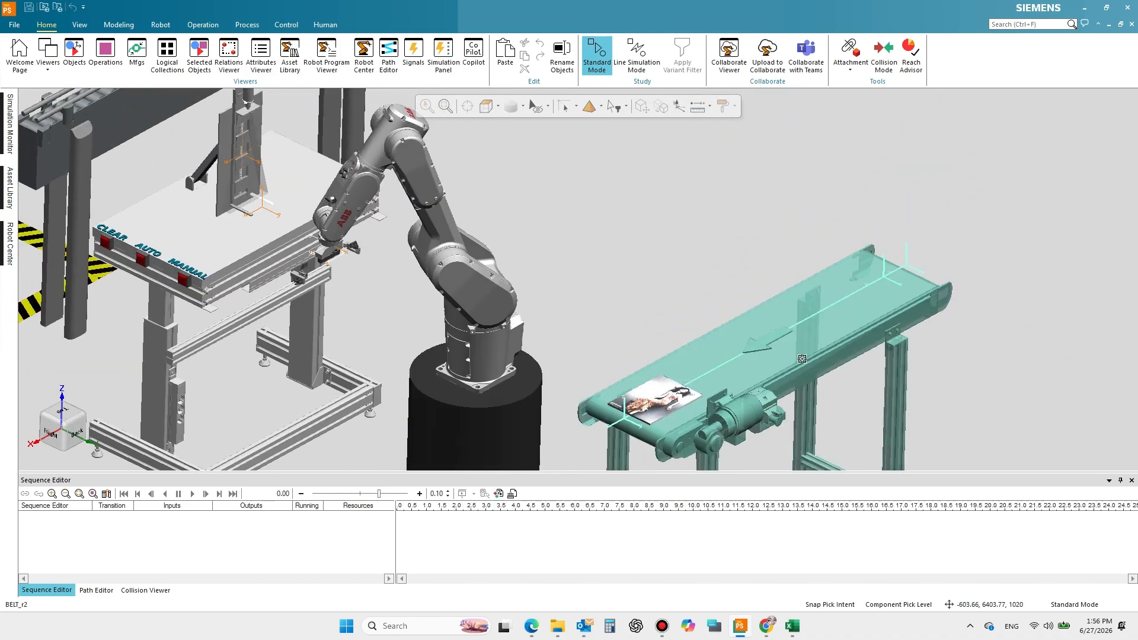
pyautogui.click(629, 160)
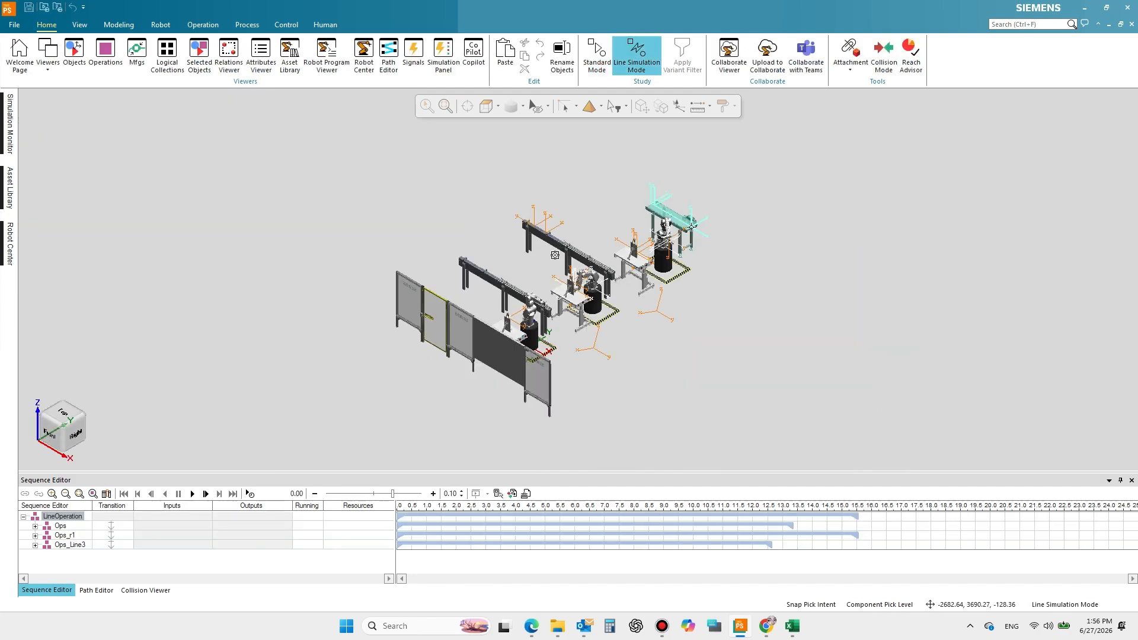
# - Remove all signals, from PushButAuto_Output through PUSH BUTTON_OutputR1, from the Distance Measurement simulation group
pyautogui.scroll(8, 680, 223)
pyautogui.moveTo(680, 222); pyautogui.dragTo(681, 172, button='middle')
pyautogui.moveTo(589, 275); pyautogui.dragTo(595, 350, button='middle')
pyautogui.moveTo(595, 350); pyautogui.dragTo(434, 307, button='right')
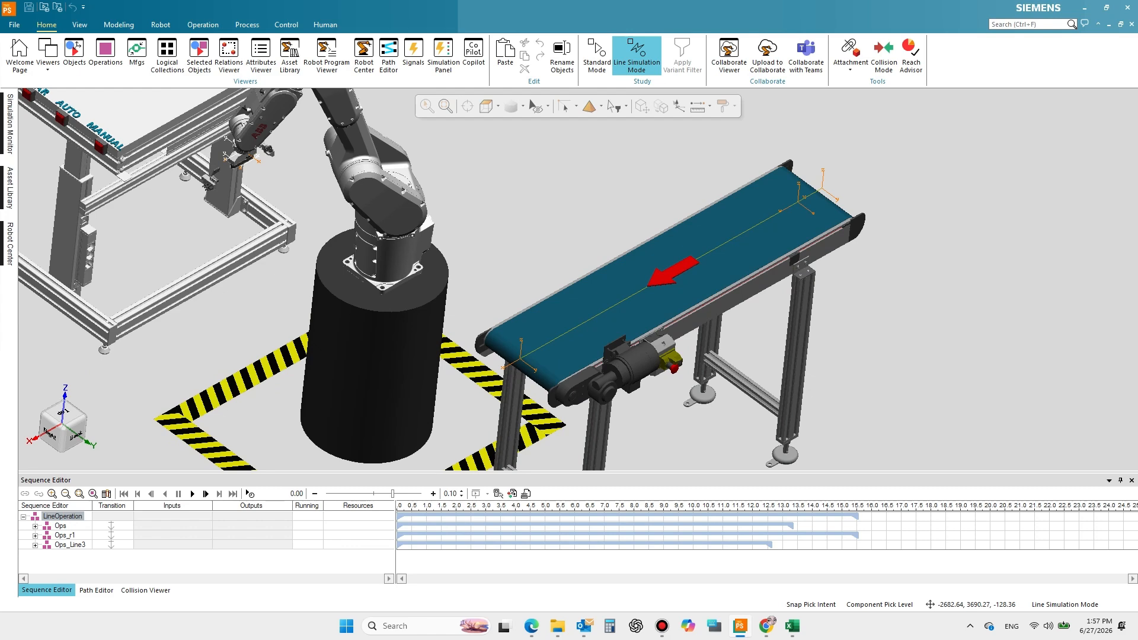
pyautogui.moveTo(0, 354); pyautogui.dragTo(1087, 123)
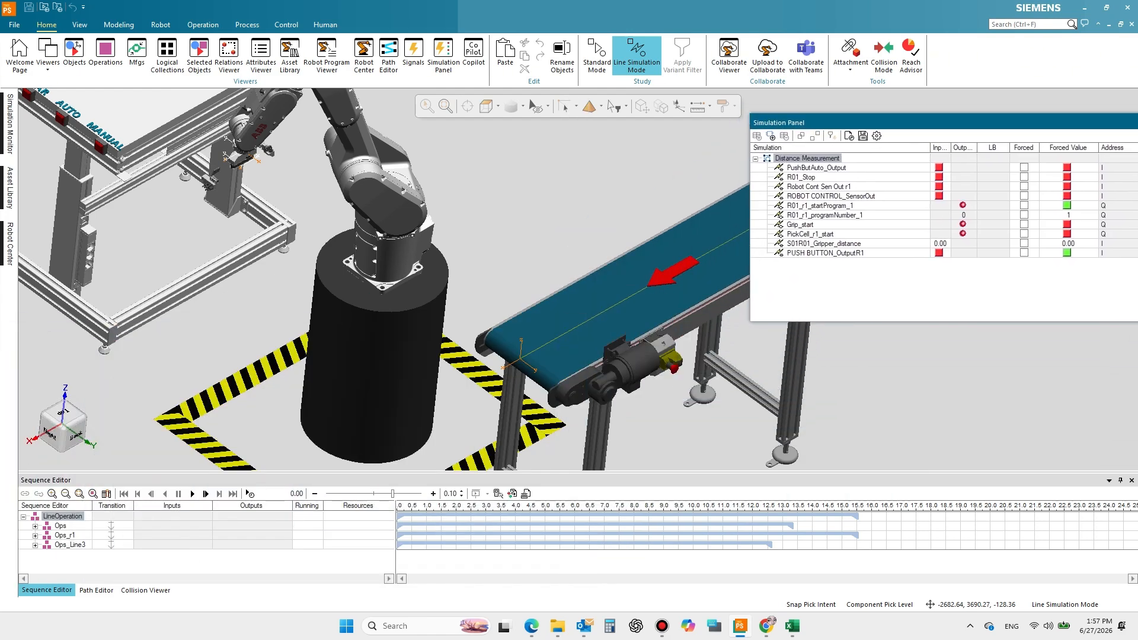
pyautogui.click(816, 168)
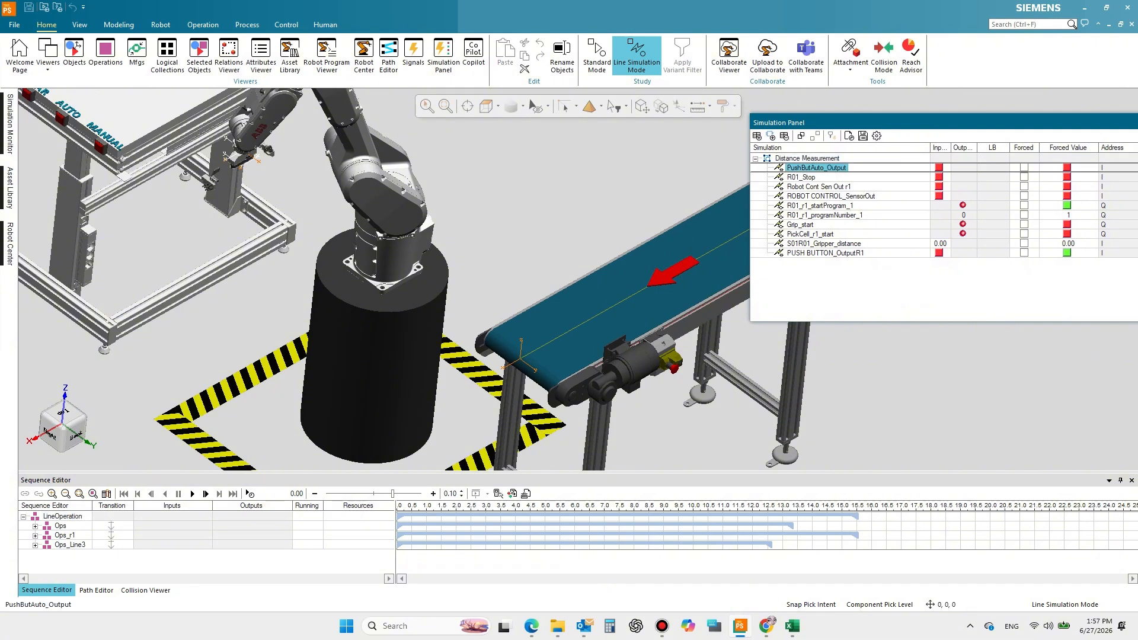
pyautogui.keyDown('shift'); pyautogui.click(825, 253); pyautogui.keyUp('shift')
pyautogui.click(784, 136)
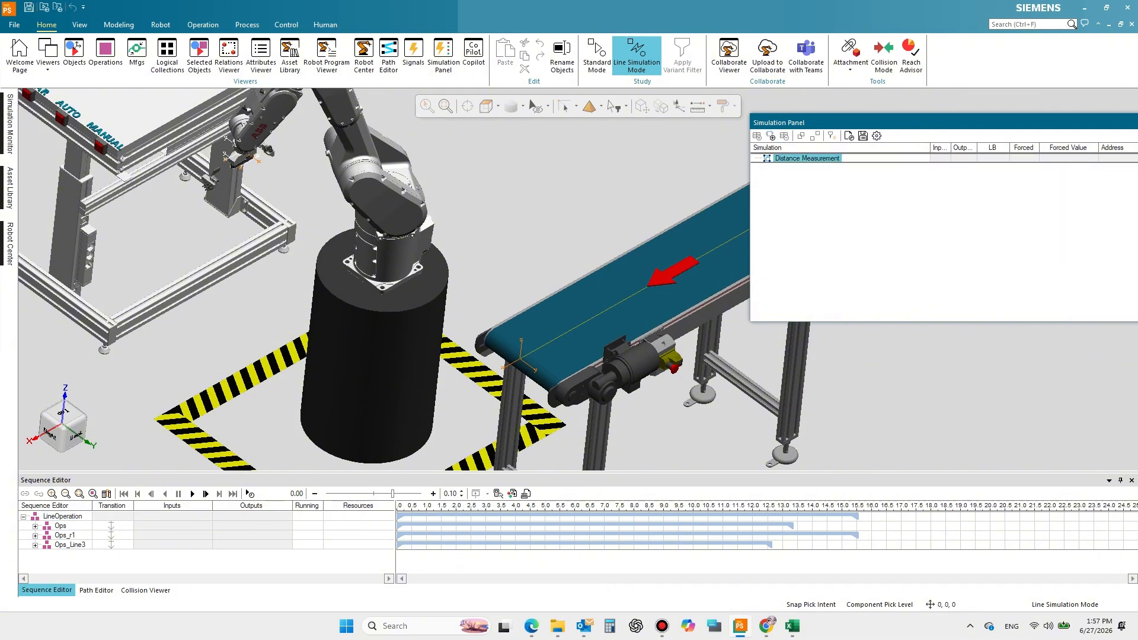
# - Check whether the belt conveyor offers logic block elements for the simulation, then dismiss the list
pyautogui.click(715, 258)
pyautogui.click(771, 136)
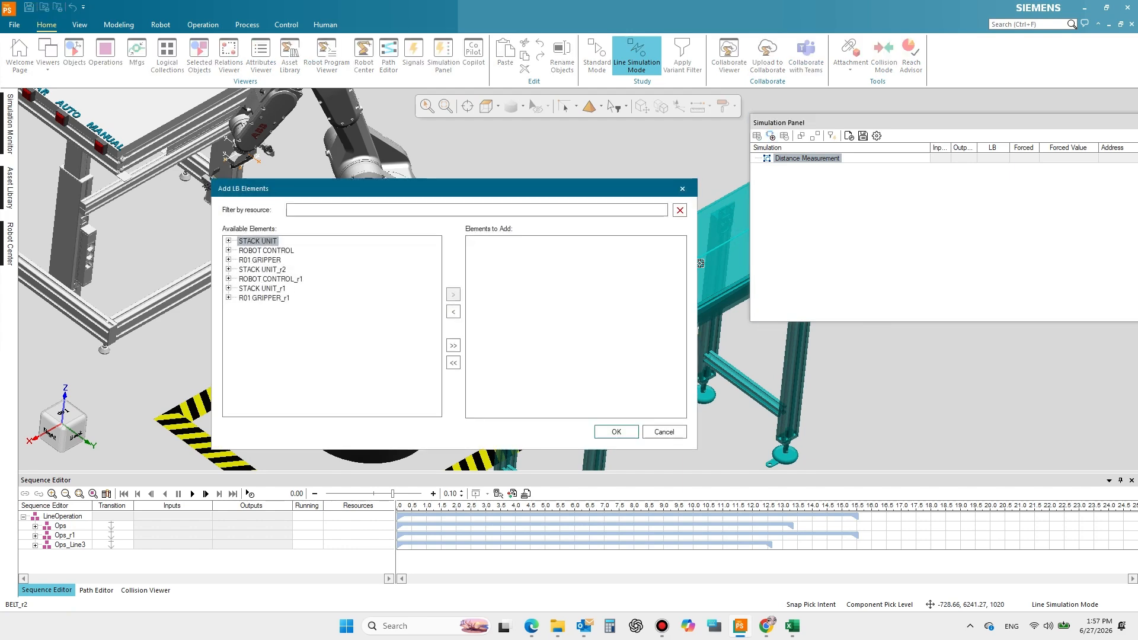
pyautogui.click(665, 433)
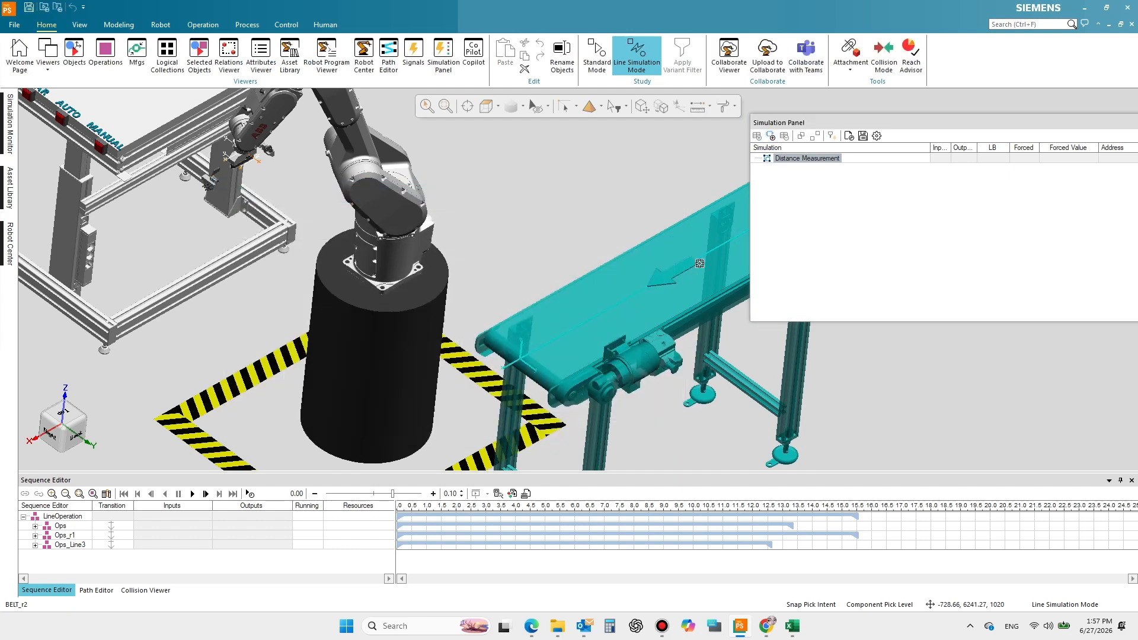
pyautogui.click(595, 209)
pyautogui.moveTo(594, 209); pyautogui.dragTo(409, 186, button='middle')
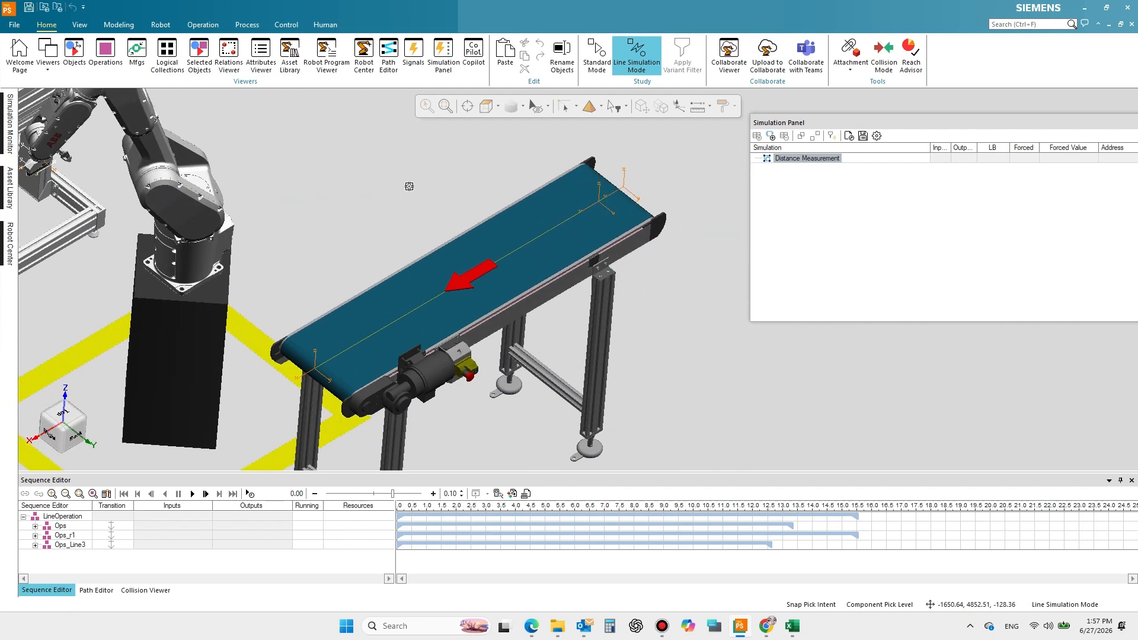
# - Set the BELT_r2 conveyor to modeling, review its conceptual conveyor path, tolerances and maximum speed, and accept the definition
pyautogui.click(505, 306)
pyautogui.click(161, 25)
pyautogui.click(202, 25)
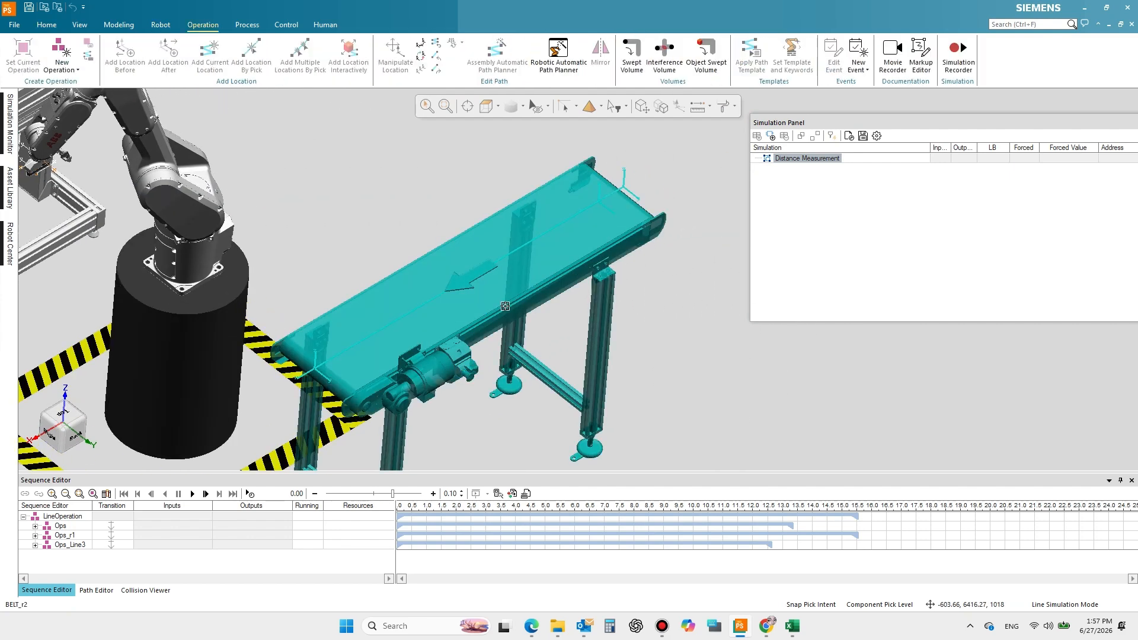
pyautogui.click(247, 25)
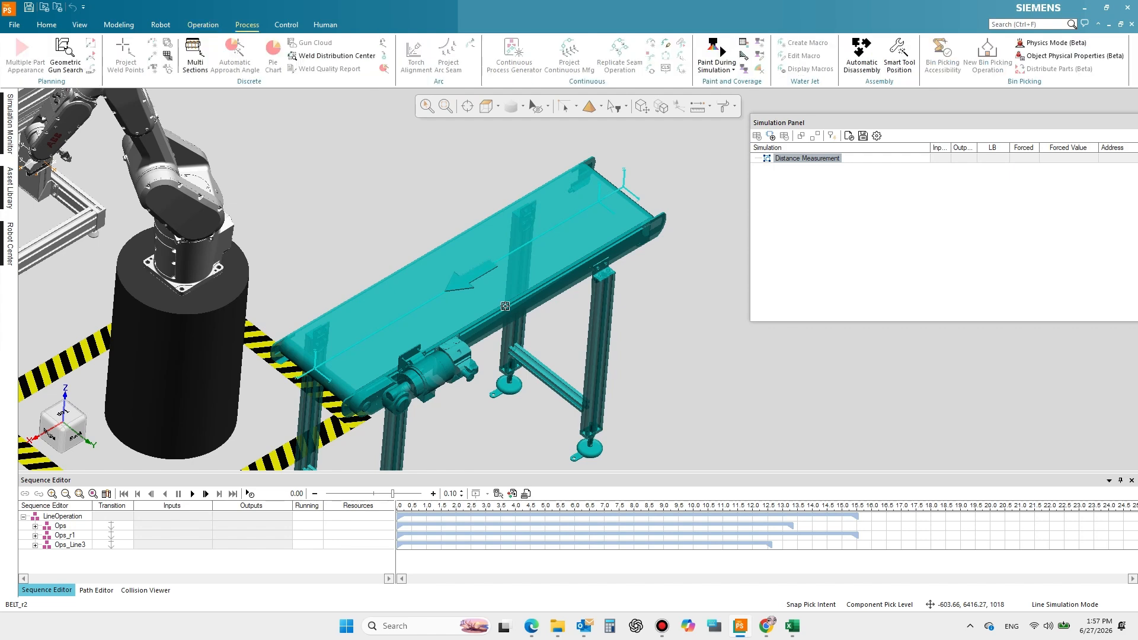
pyautogui.click(286, 24)
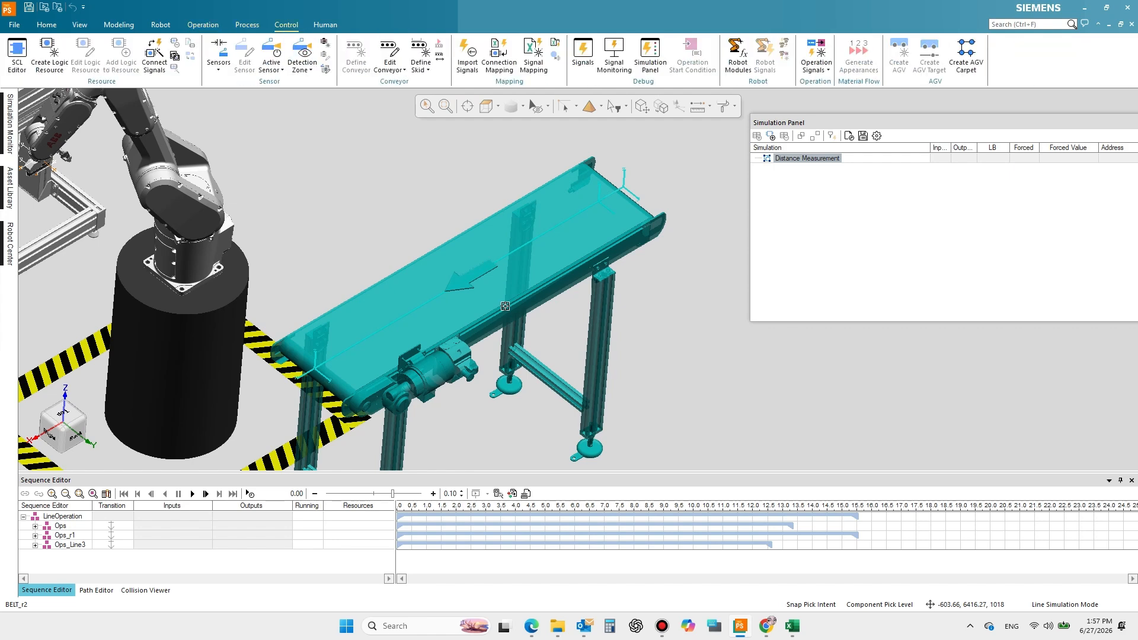
pyautogui.click(390, 65)
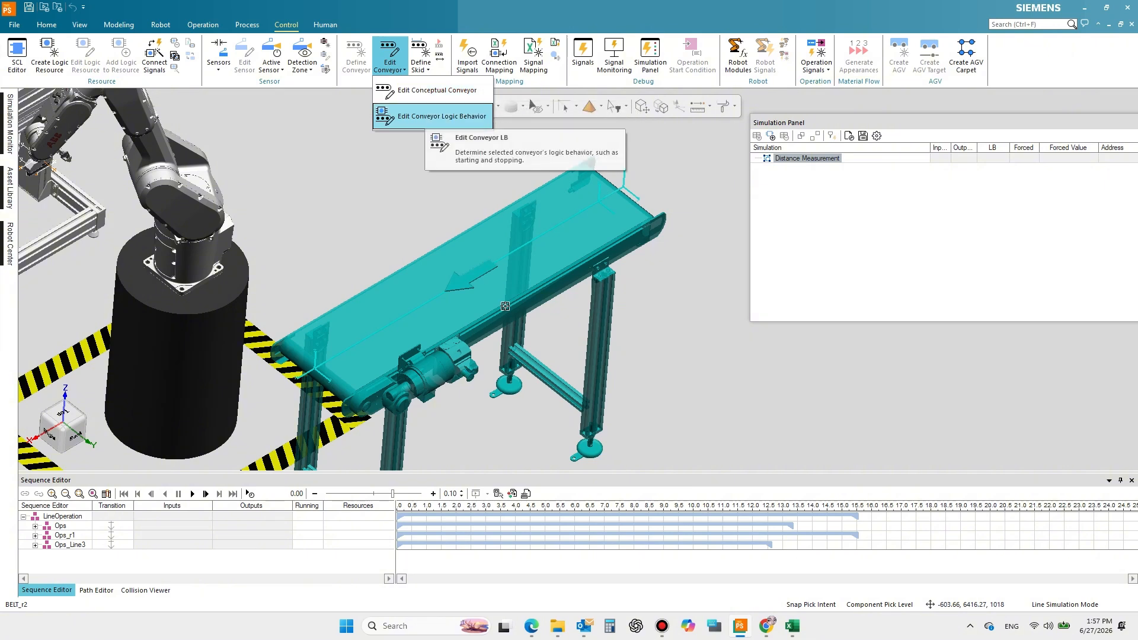
pyautogui.click(437, 90)
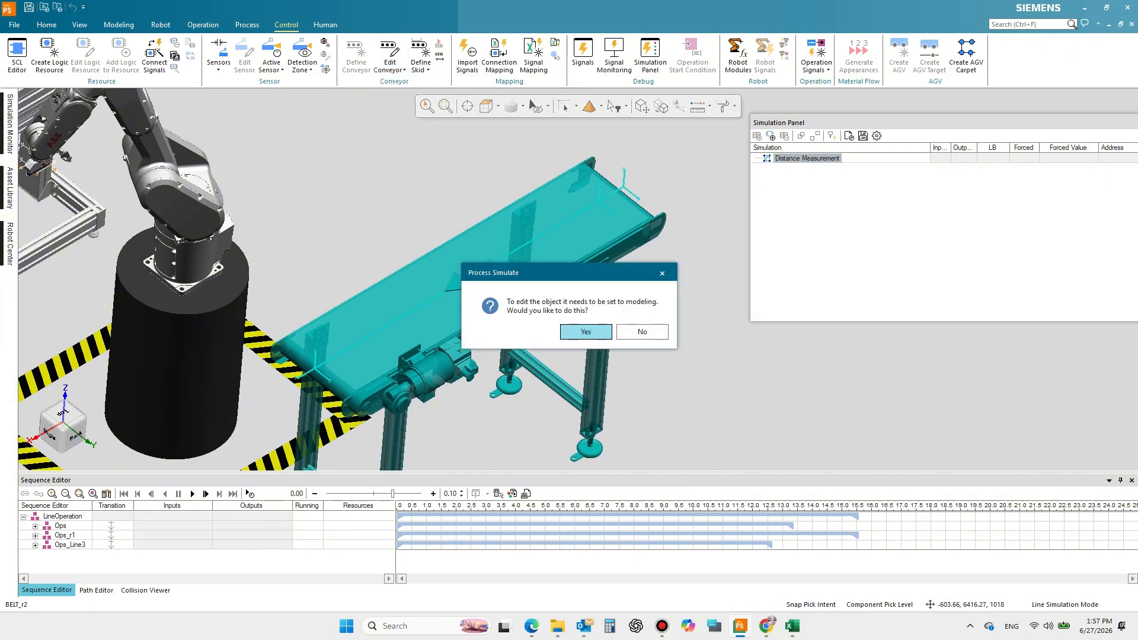
pyautogui.click(586, 331)
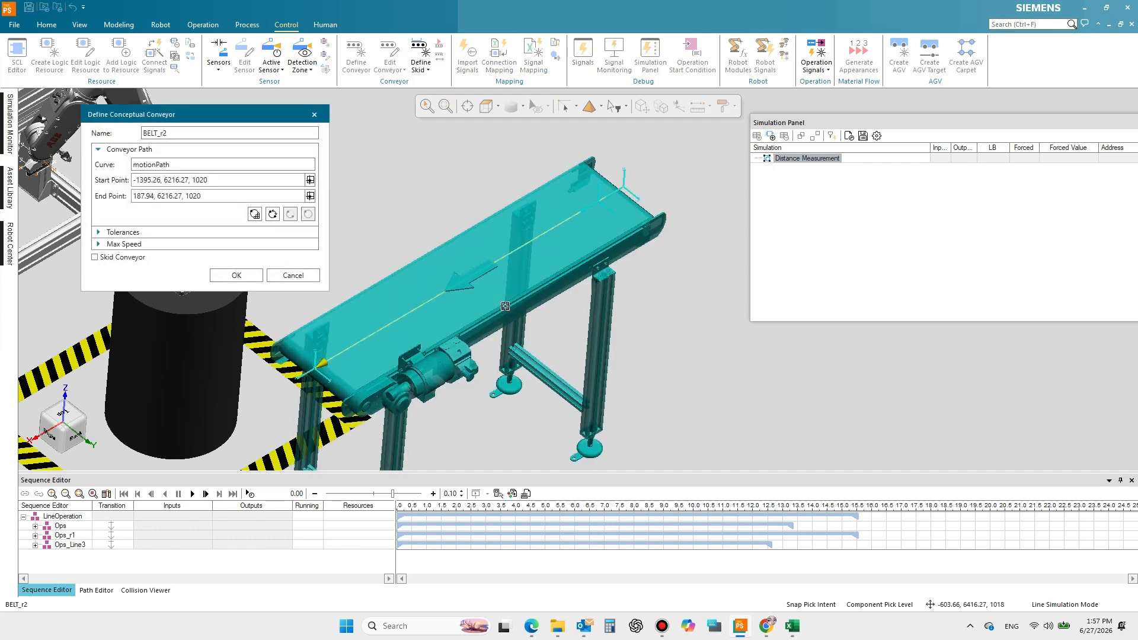
pyautogui.click(98, 233)
pyautogui.click(98, 278)
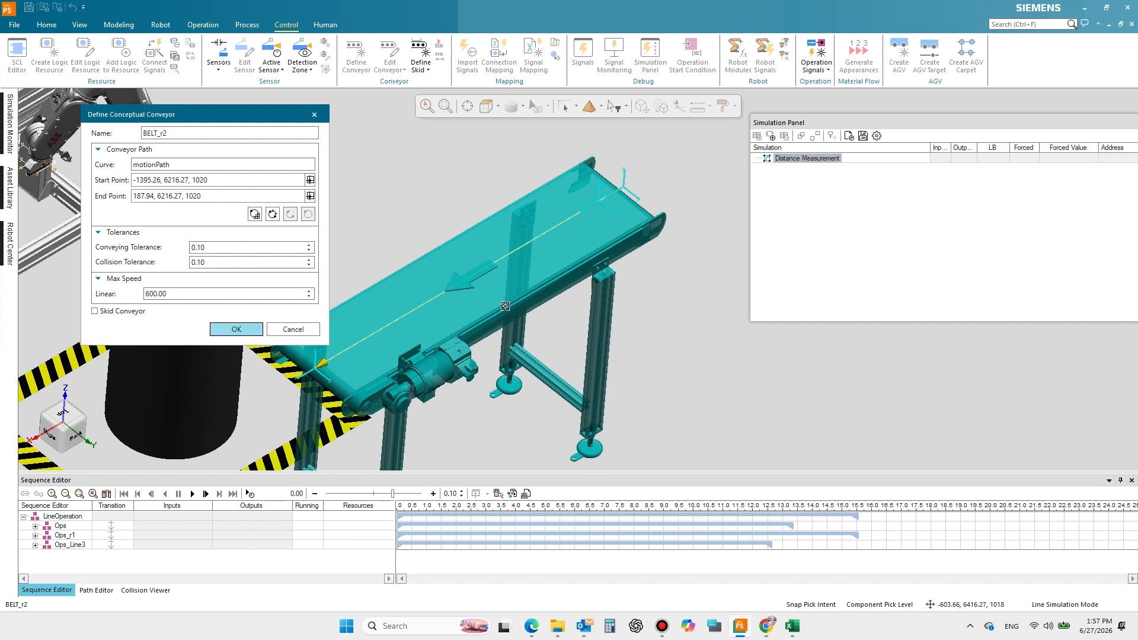
pyautogui.press('Return')
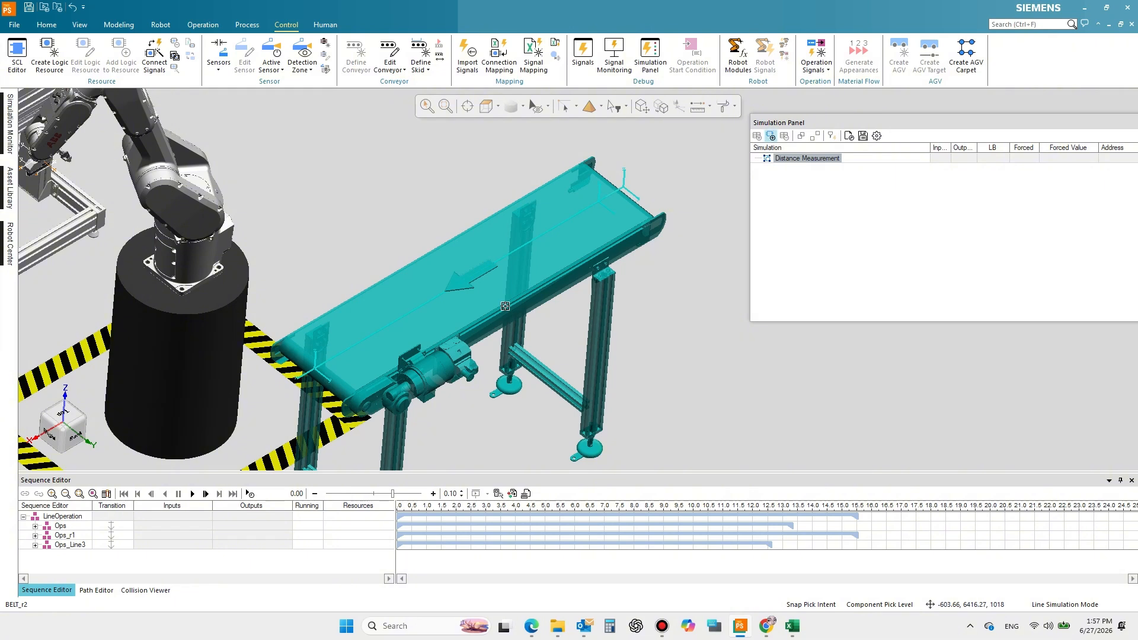
# - Recheck the available logic block elements for BELT_r2 after accepting its conceptual conveyor definition
pyautogui.click(770, 135)
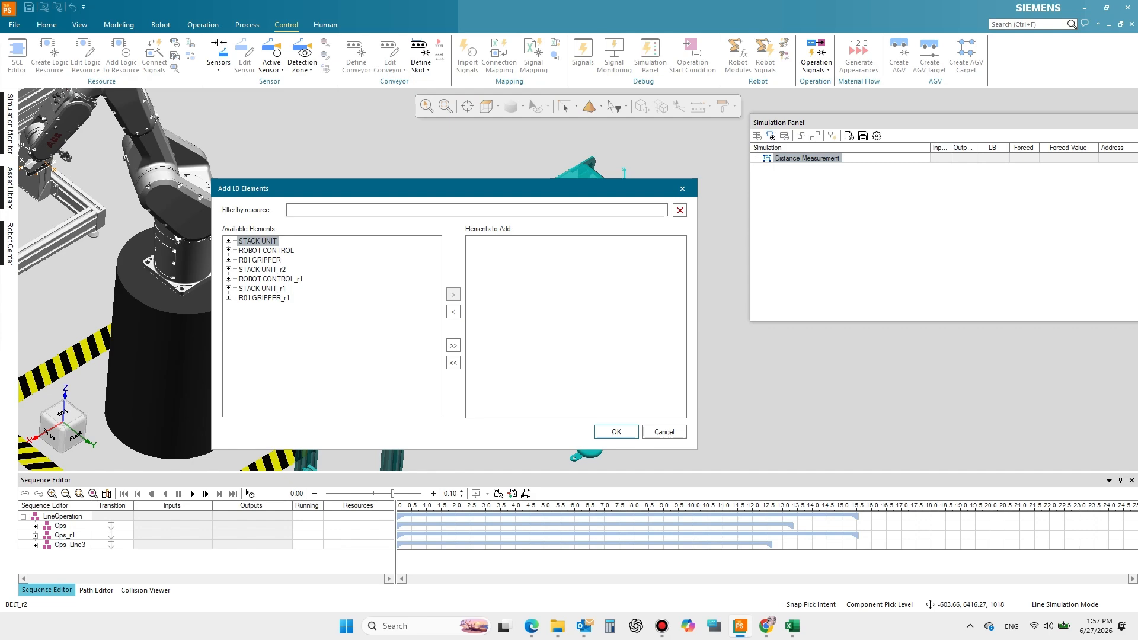
pyautogui.click(663, 432)
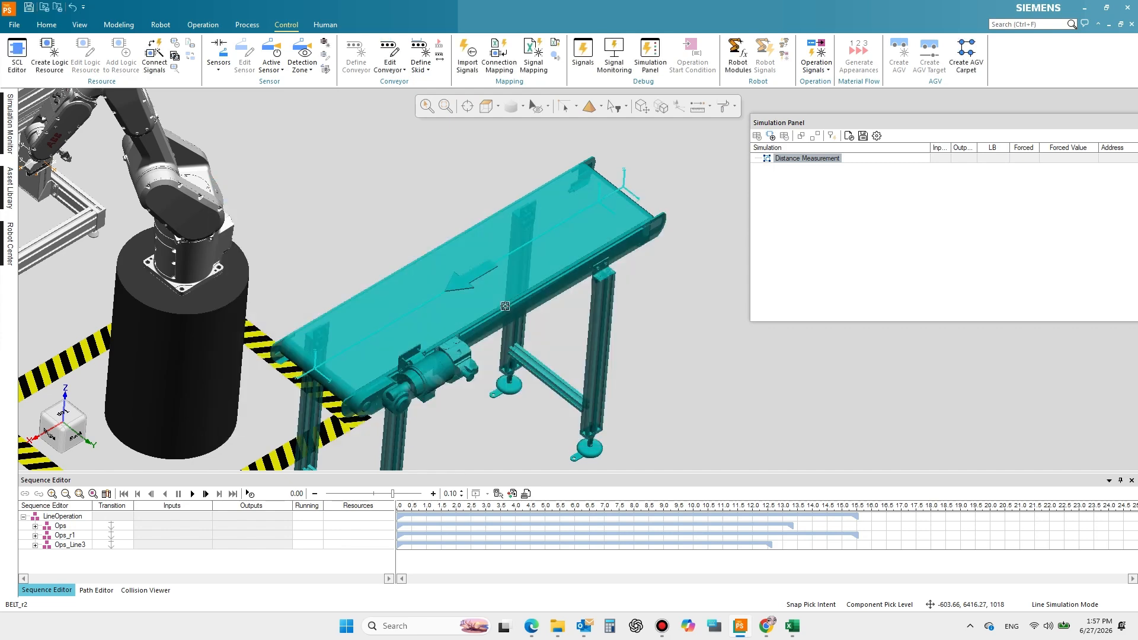
pyautogui.click(648, 218)
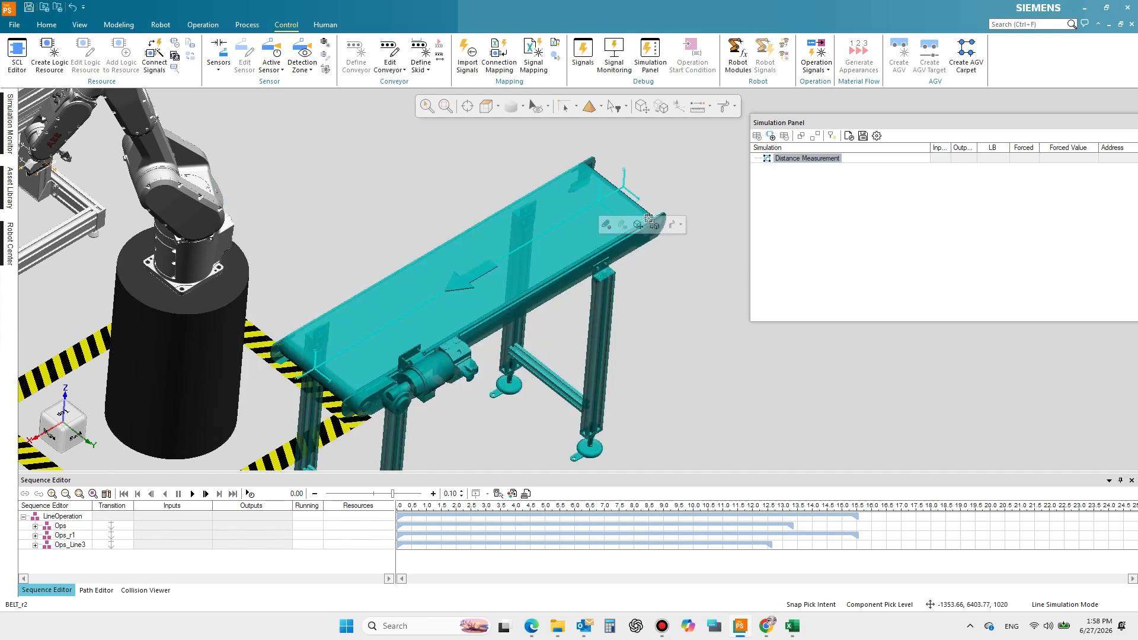
pyautogui.click(769, 135)
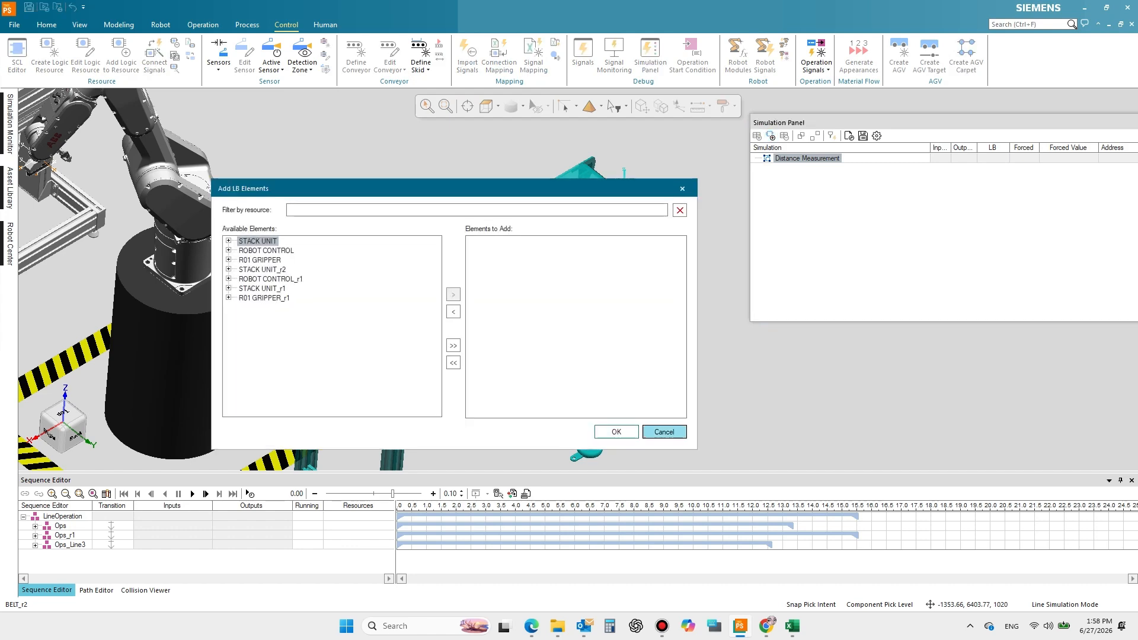
pyautogui.click(664, 431)
# - Edit the logic behavior of BELT_r2 with Start, Stop, Change Speed and Change Direction as supported actions
pyautogui.click(389, 61)
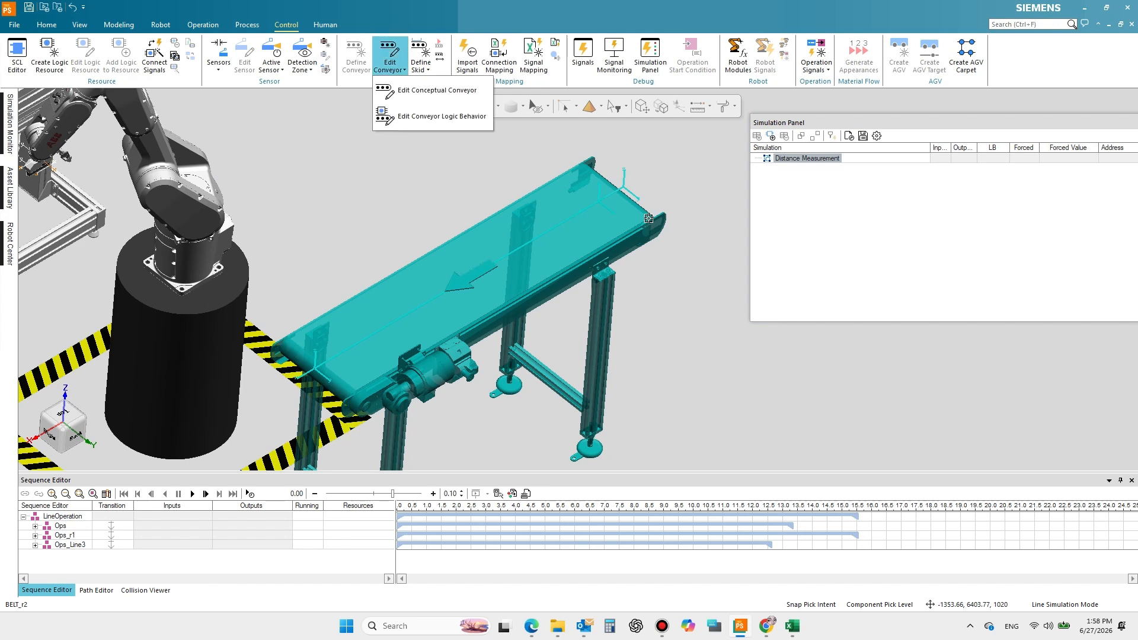
pyautogui.click(432, 116)
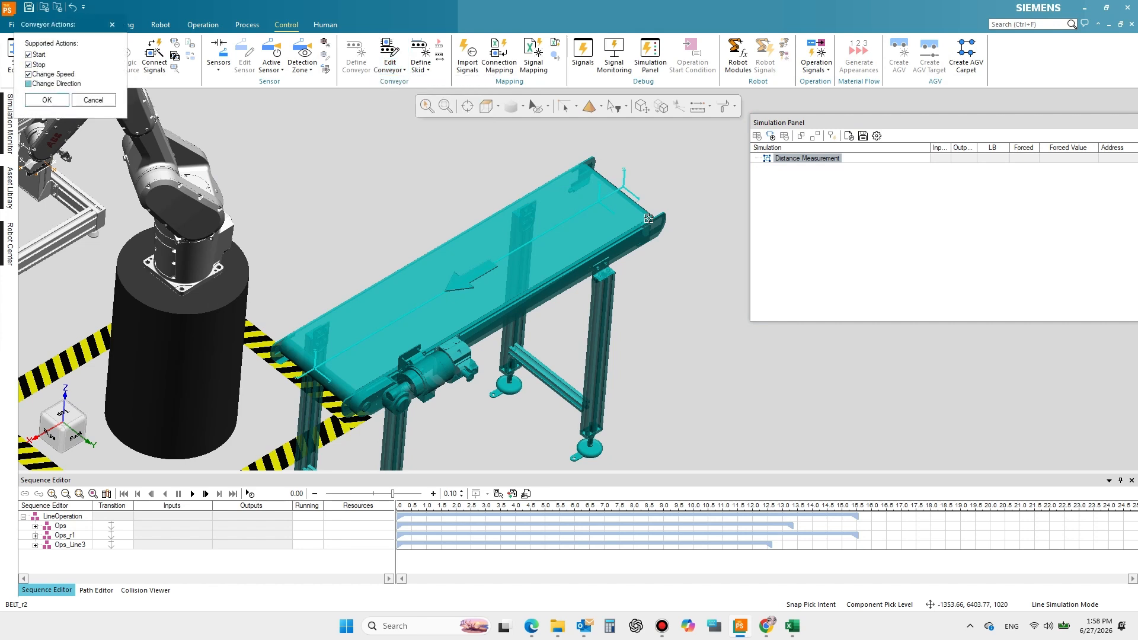
pyautogui.press('Return')
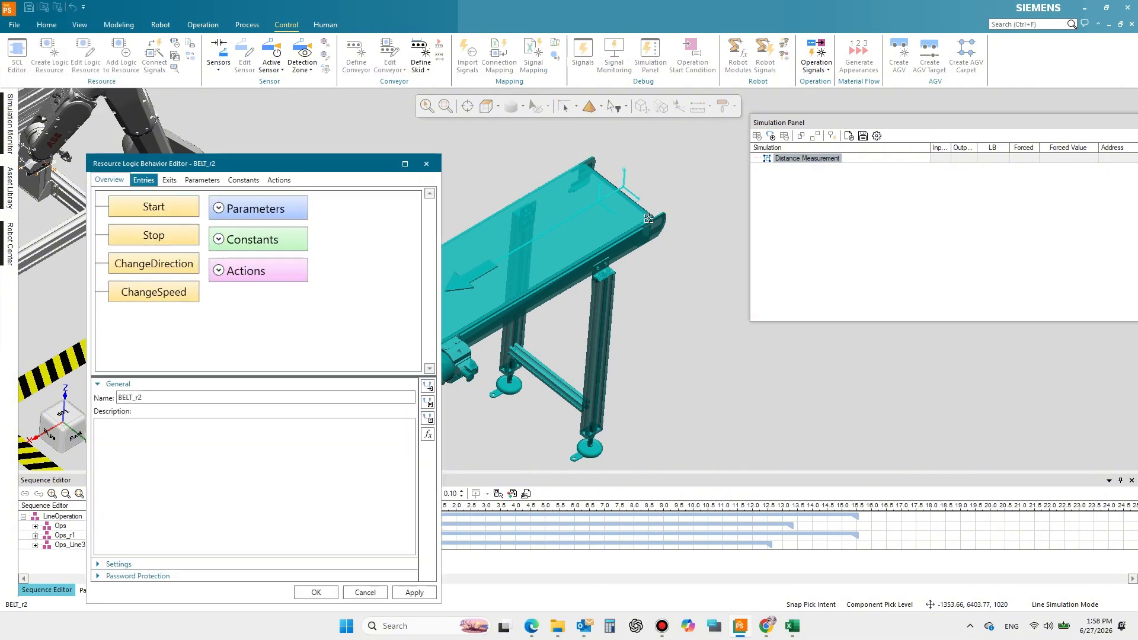
# - Review the entries, exits, parameters, constants and actions of BELT_r2's logic behavior and accept it
pyautogui.click(144, 180)
pyautogui.click(170, 180)
pyautogui.click(202, 180)
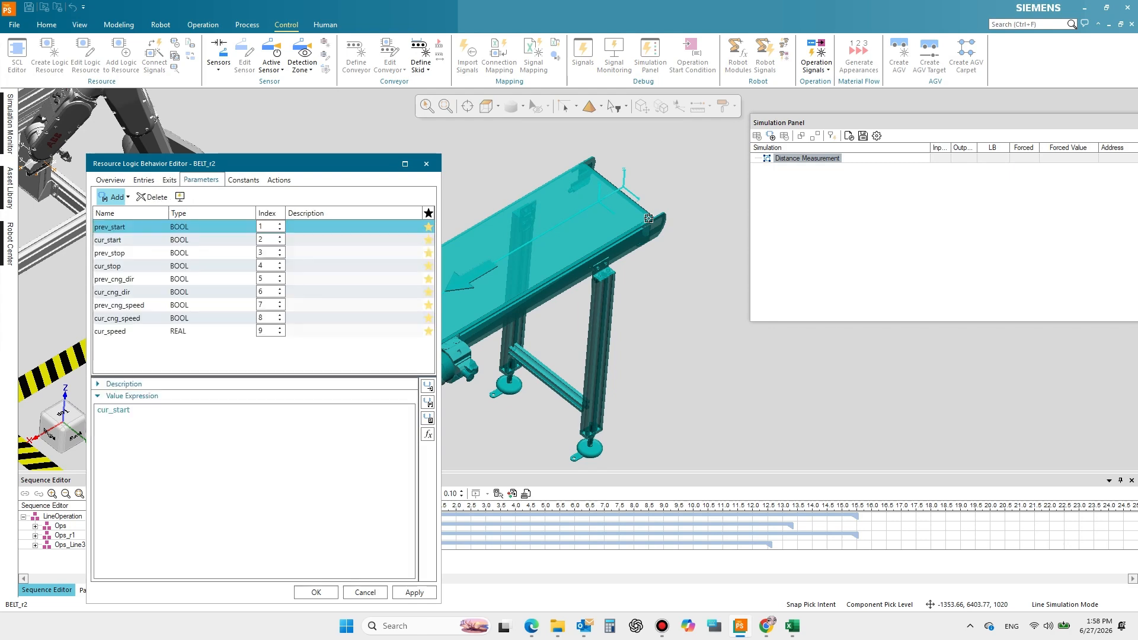
pyautogui.click(243, 180)
pyautogui.click(279, 180)
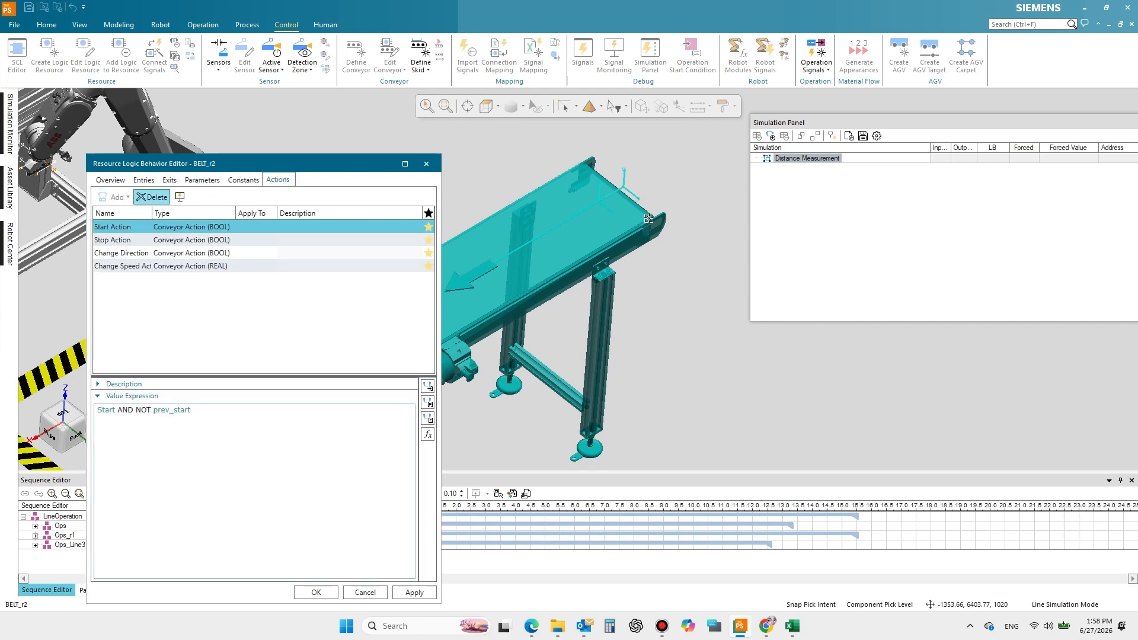
pyautogui.click(316, 592)
pyautogui.click(663, 313)
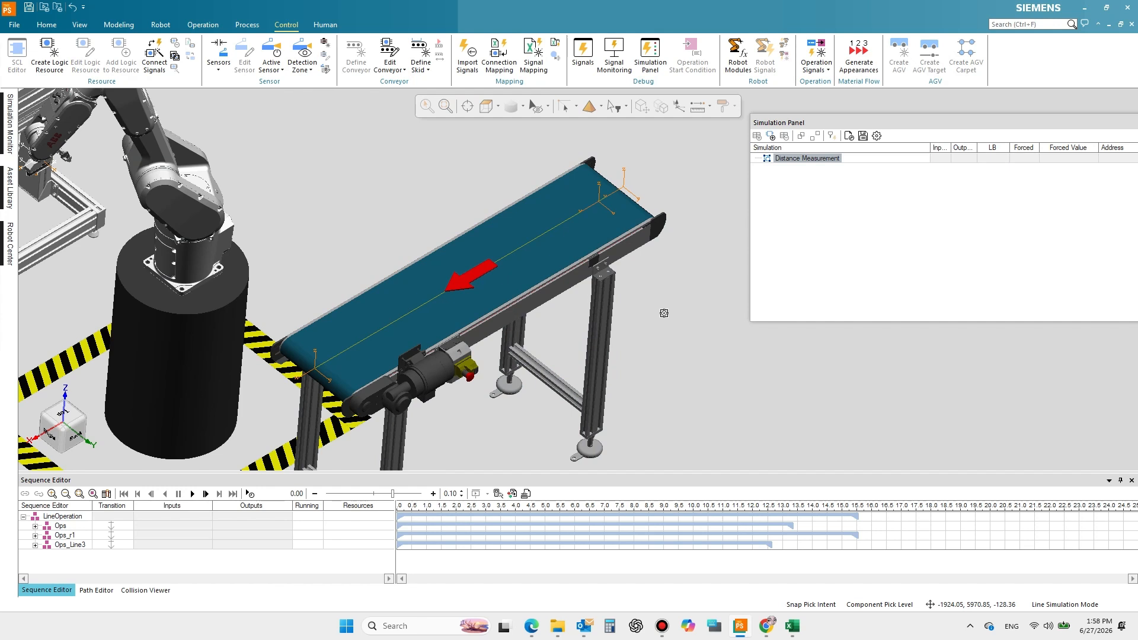
# - Add all BELT_r2 logic block elements to the Distance Measurement simulation group
pyautogui.click(528, 267)
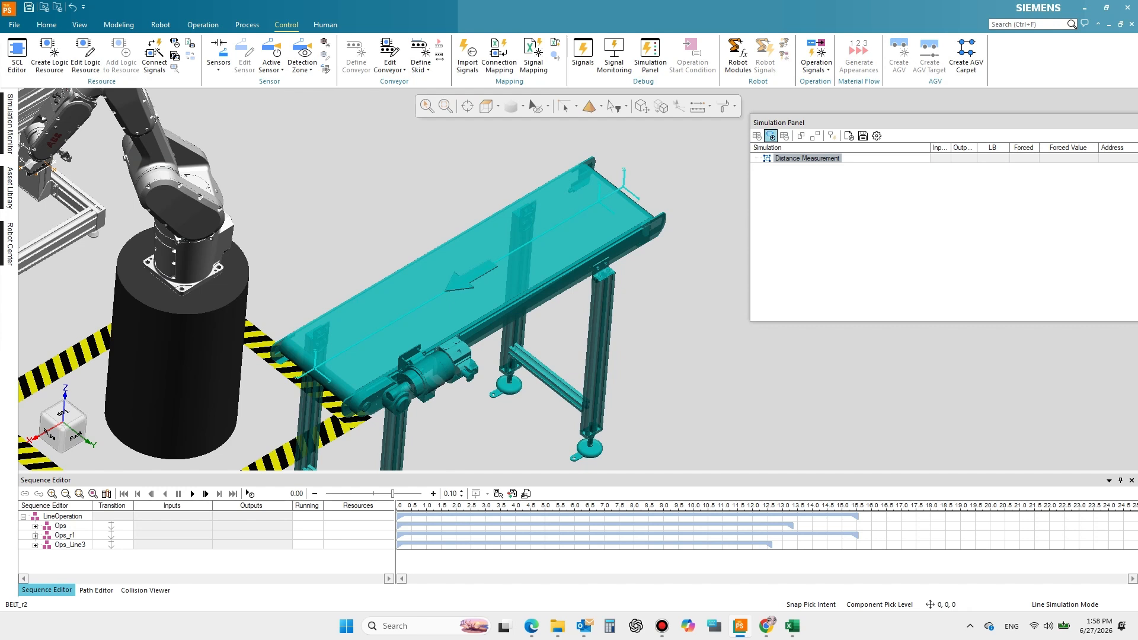
pyautogui.click(770, 135)
pyautogui.doubleClick(251, 307)
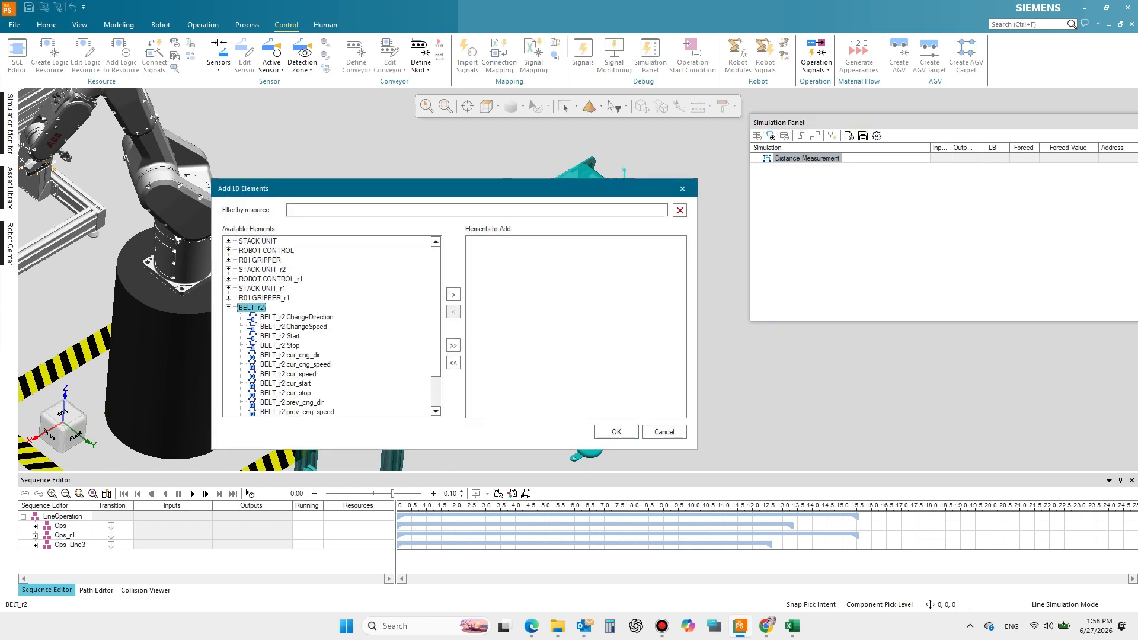
pyautogui.click(453, 294)
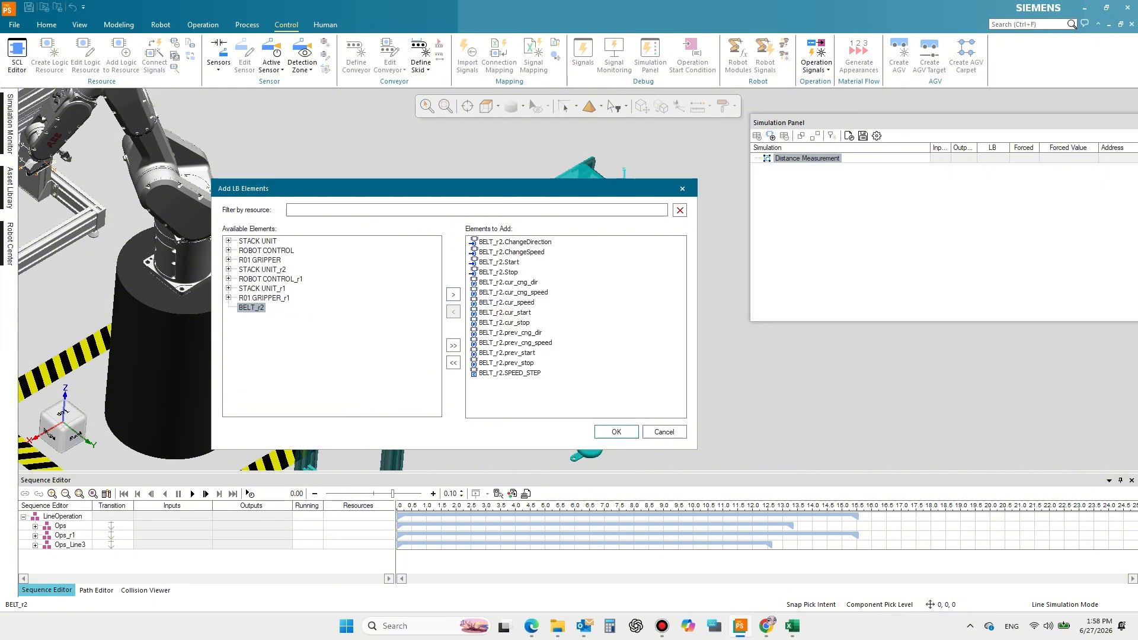
pyautogui.click(616, 432)
pyautogui.click(701, 319)
pyautogui.moveTo(788, 123); pyautogui.dragTo(714, 139)
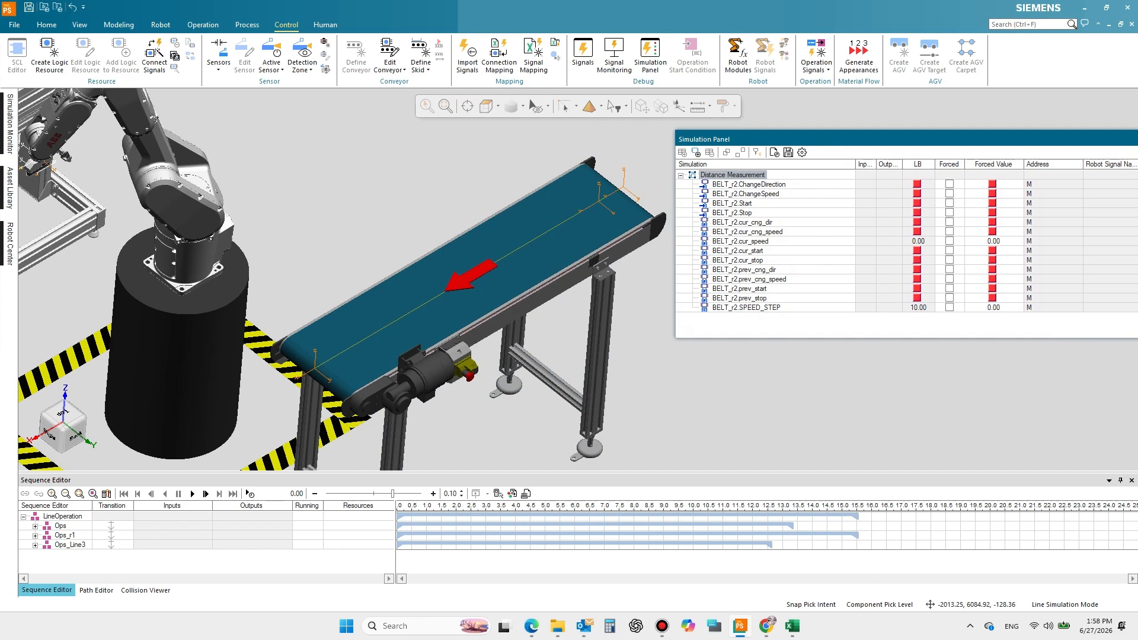
# - Force the BELT_r2.Start signal and force BELT_r2.cur_speed to a value of 150
pyautogui.moveTo(726, 370); pyautogui.dragTo(725, 341, button='middle')
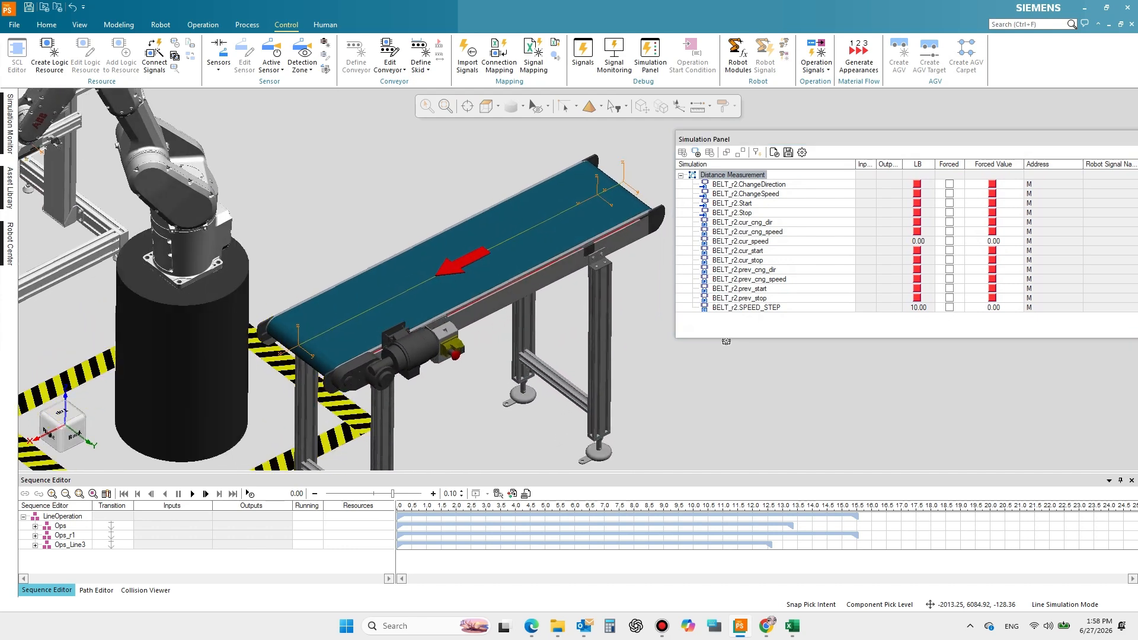
pyautogui.click(949, 203)
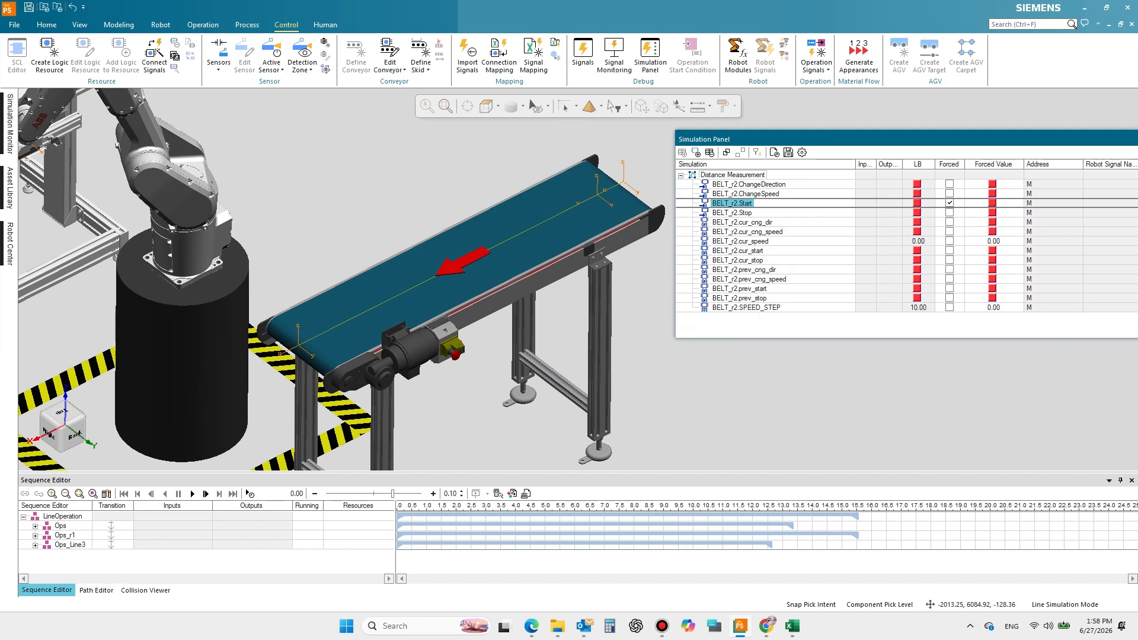
pyautogui.click(740, 241)
pyautogui.click(993, 241)
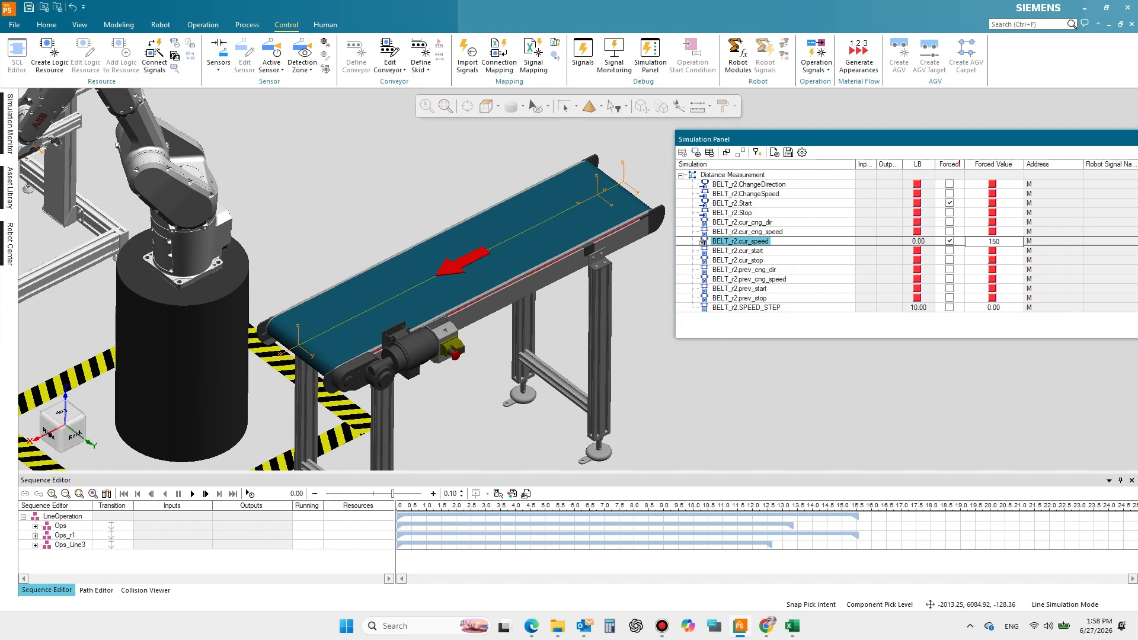
pyautogui.press('Return')
# - Play the LineOperation simulation and switch the forced value of BELT_r2.Start on and off twice
pyautogui.click(63, 516)
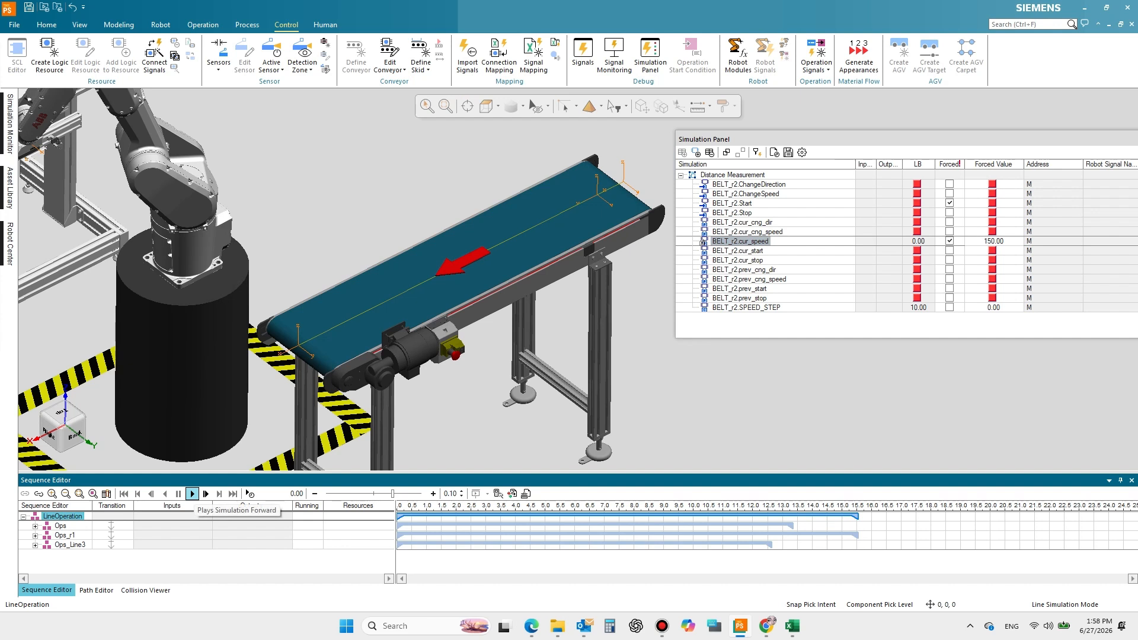
pyautogui.click(192, 493)
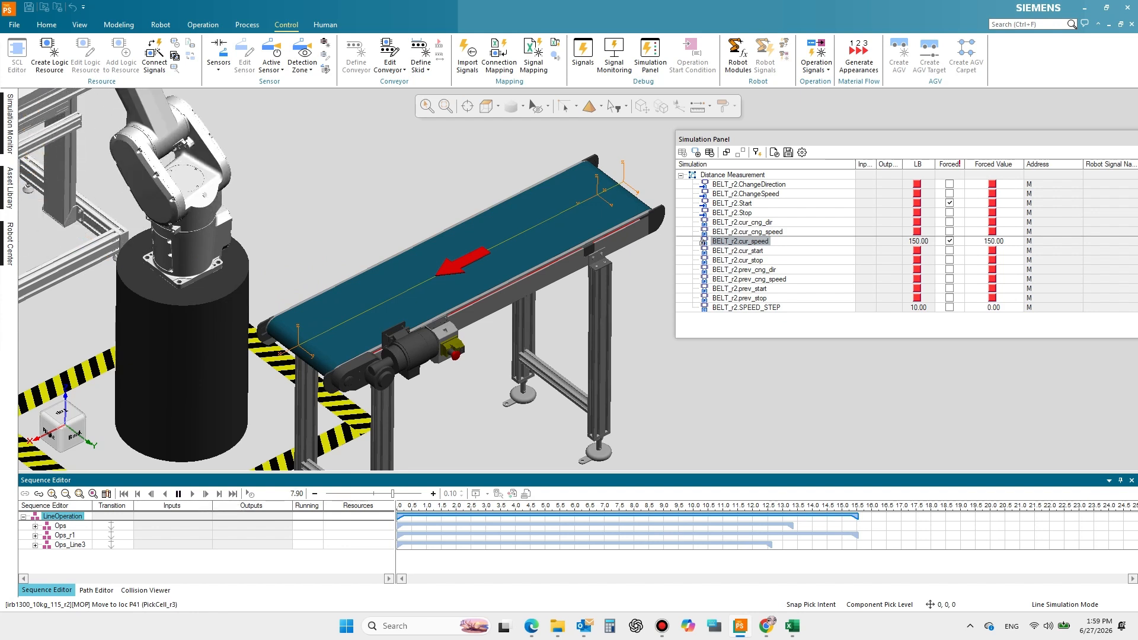
pyautogui.click(992, 203)
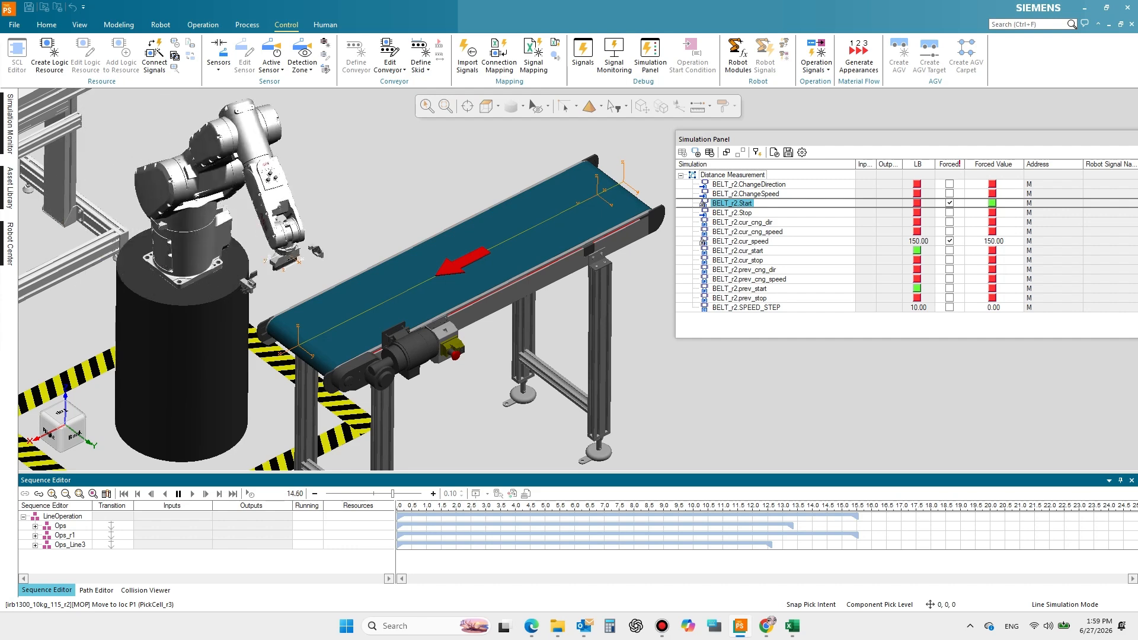
pyautogui.click(991, 204)
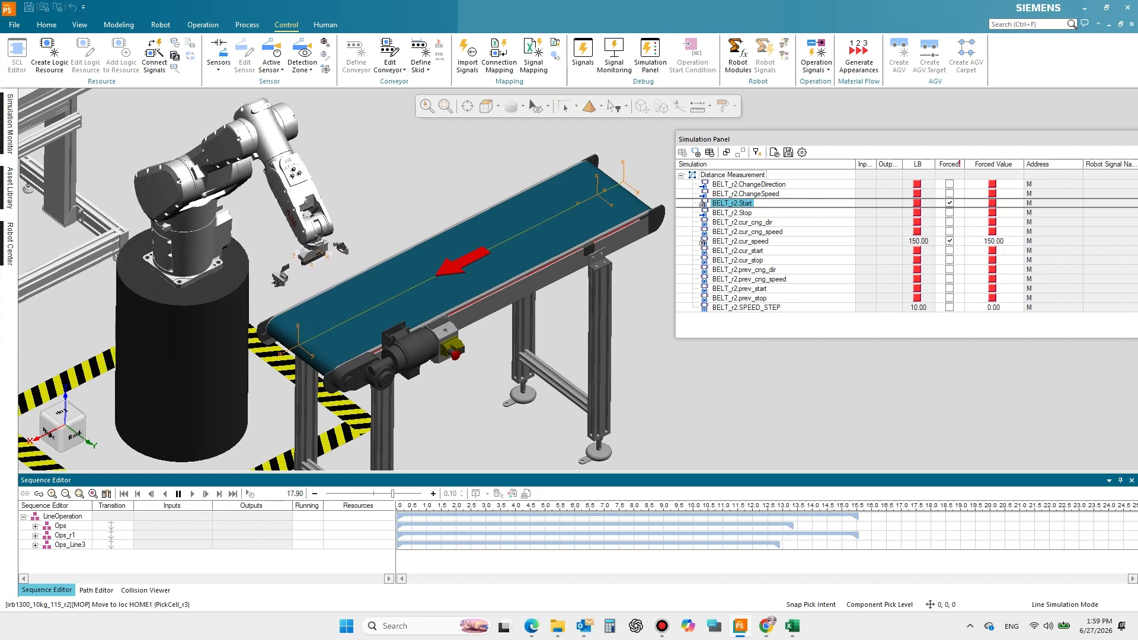
pyautogui.click(992, 203)
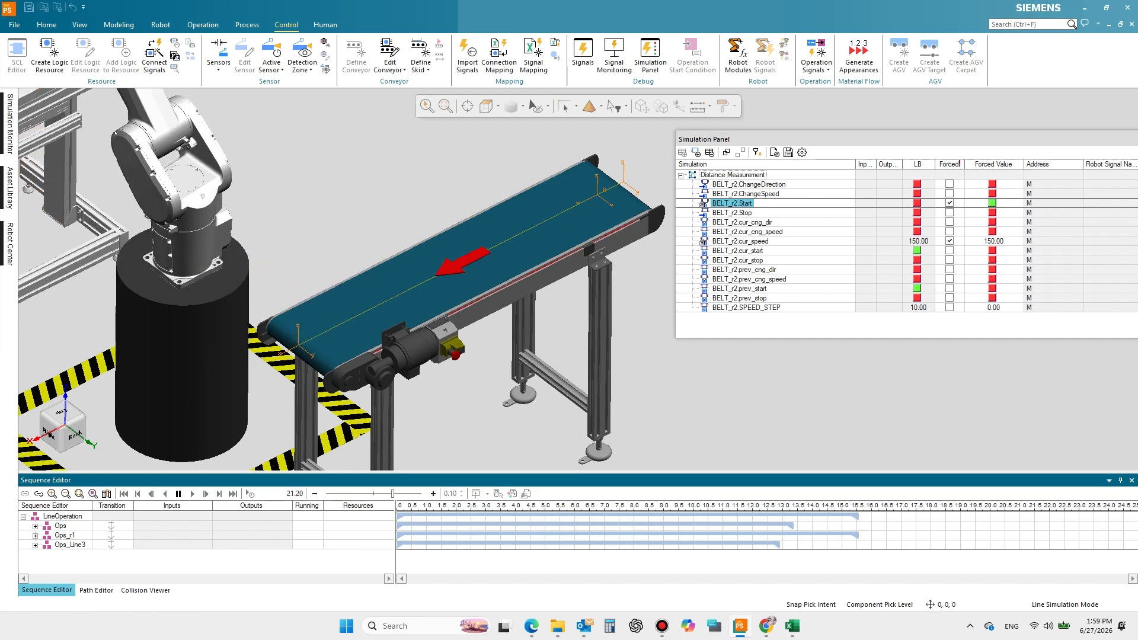
pyautogui.click(991, 203)
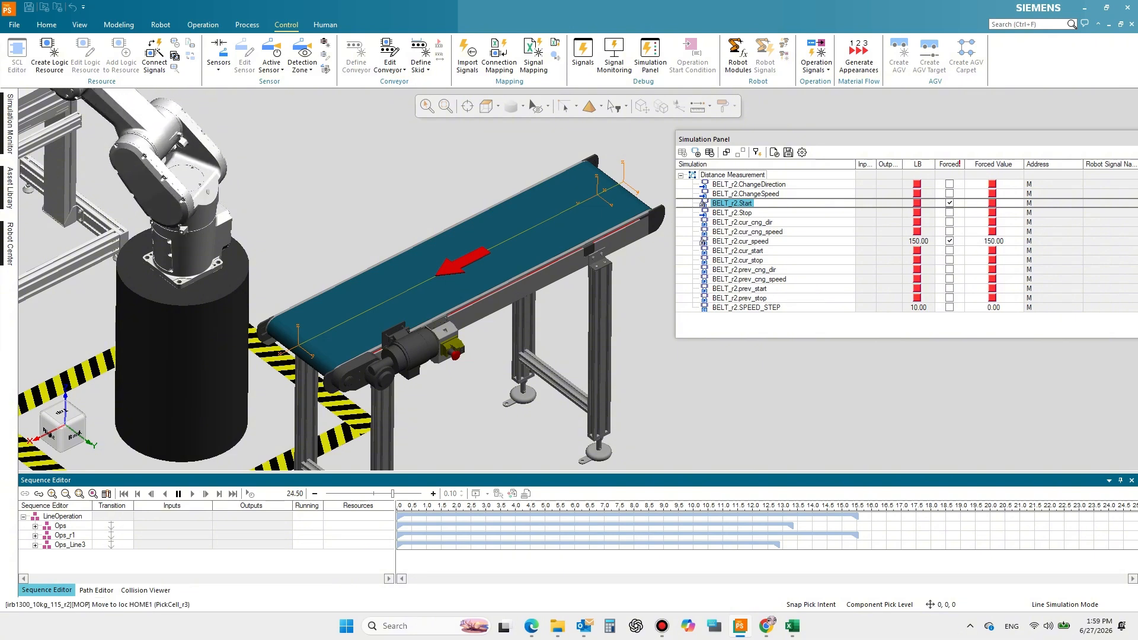
# - Toggle the forced BELT_r2.Start value again with the whole robot cell in view, leave it true and pause the simulation
pyautogui.scroll(-2, 480, 213)
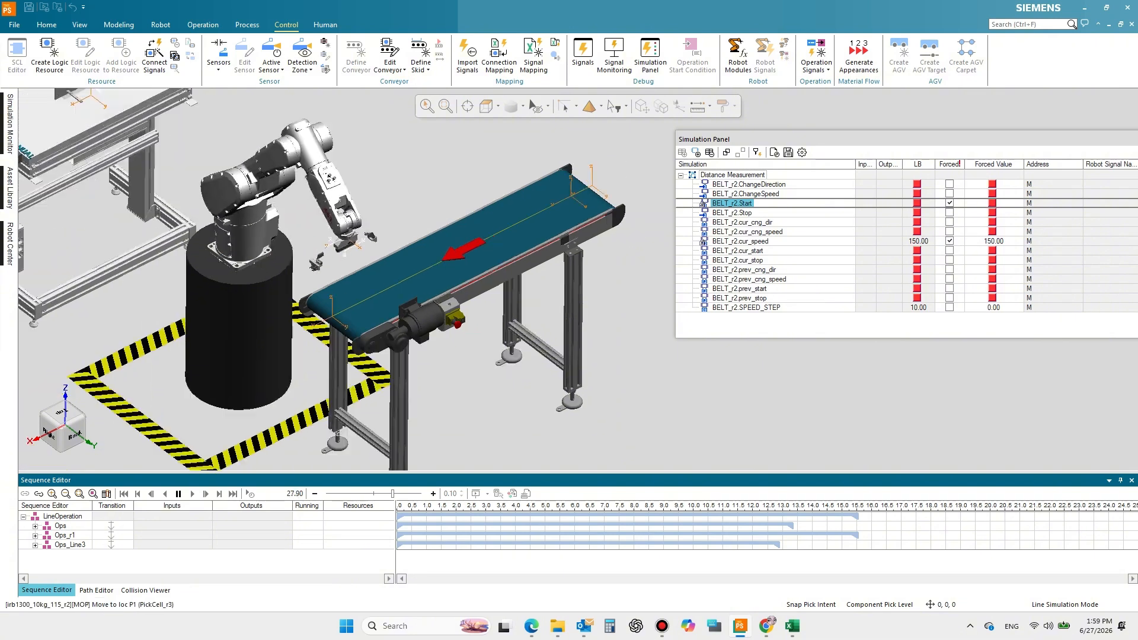
pyautogui.scroll(-3, 337, 278)
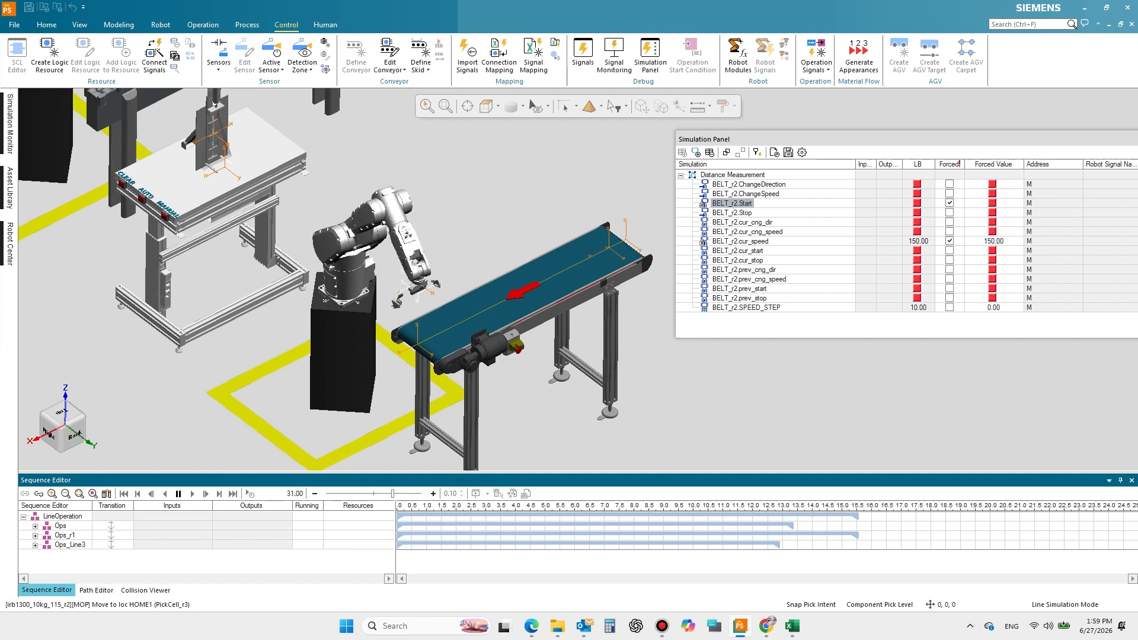
pyautogui.click(992, 203)
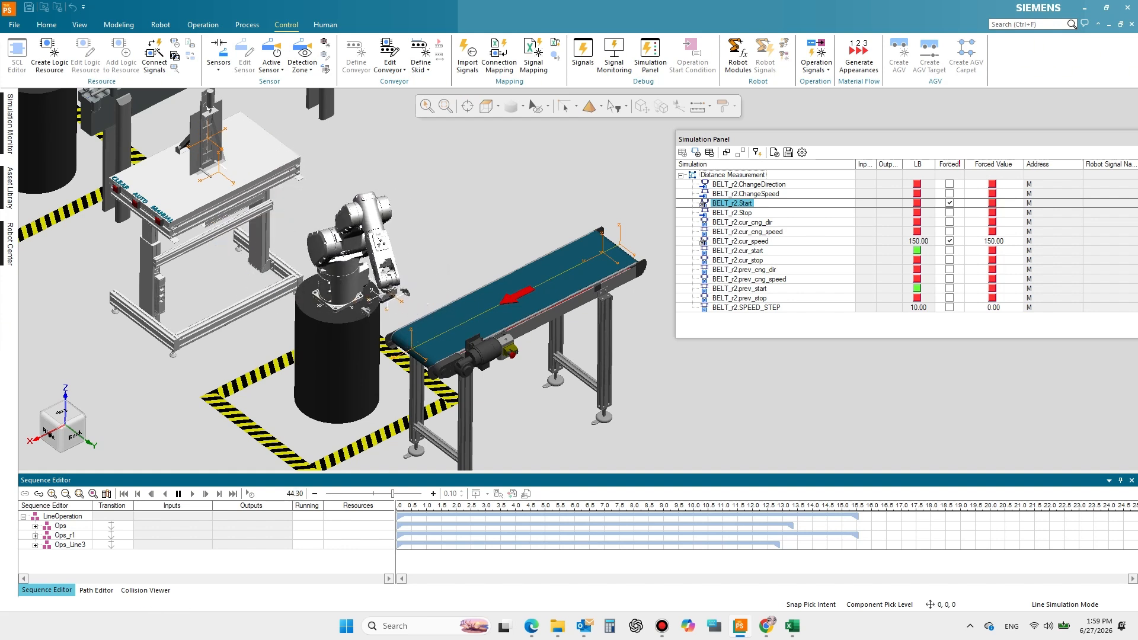
pyautogui.click(992, 203)
pyautogui.click(992, 204)
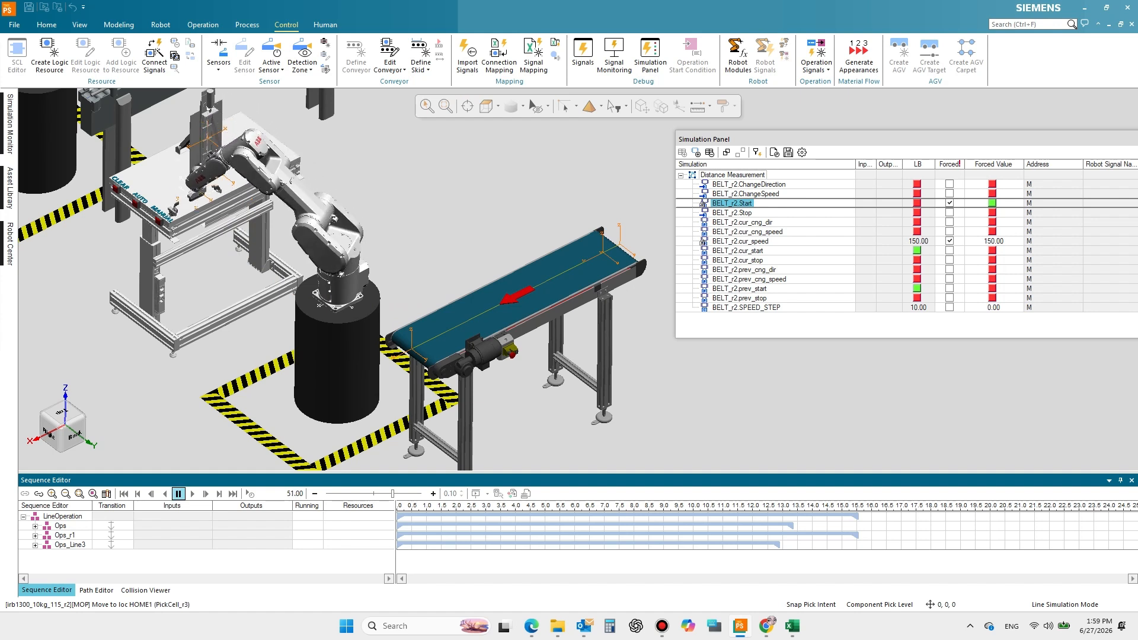
pyautogui.click(179, 493)
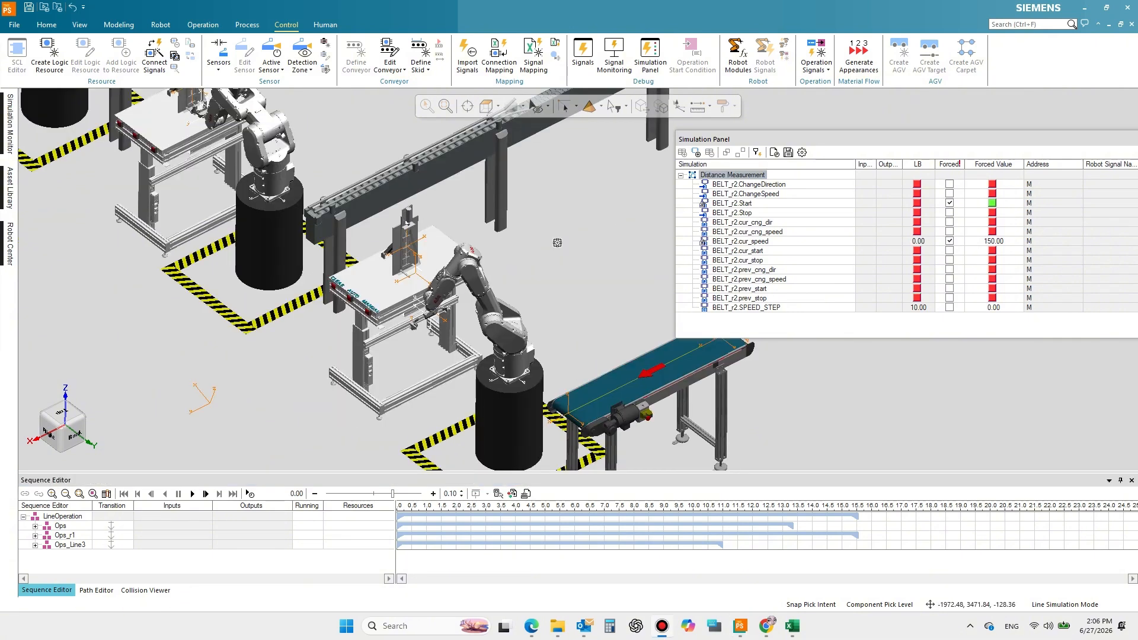
# - Open the SCL program of the PUSH BUTTON MANUAL_r1 button on the first robot's table
pyautogui.scroll(6, 198, 156)
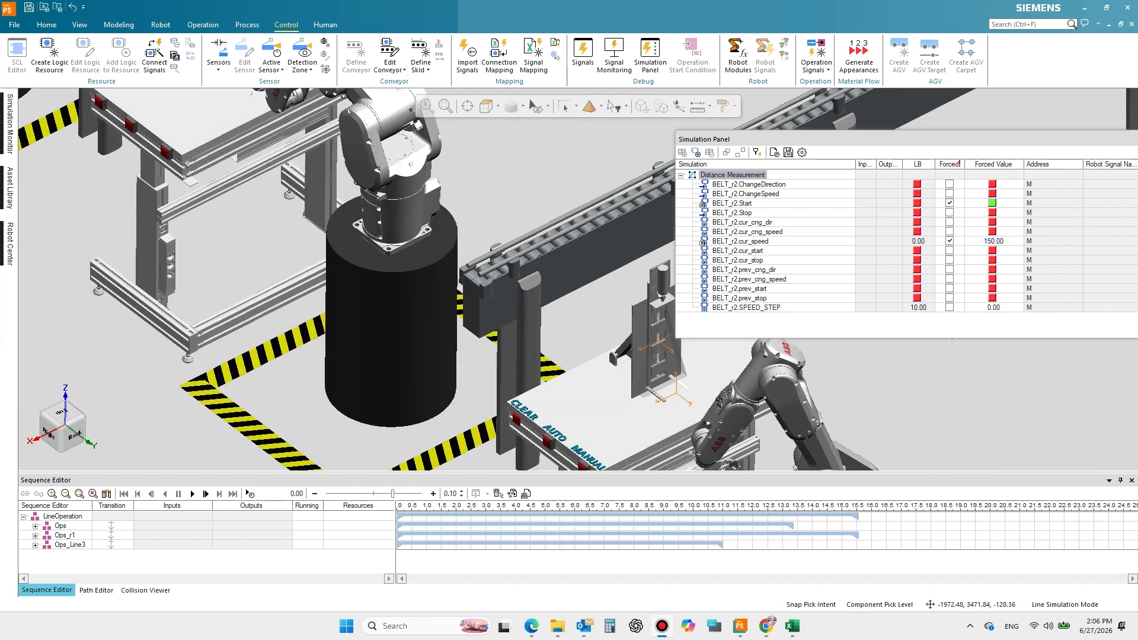
pyautogui.rightClick(198, 156)
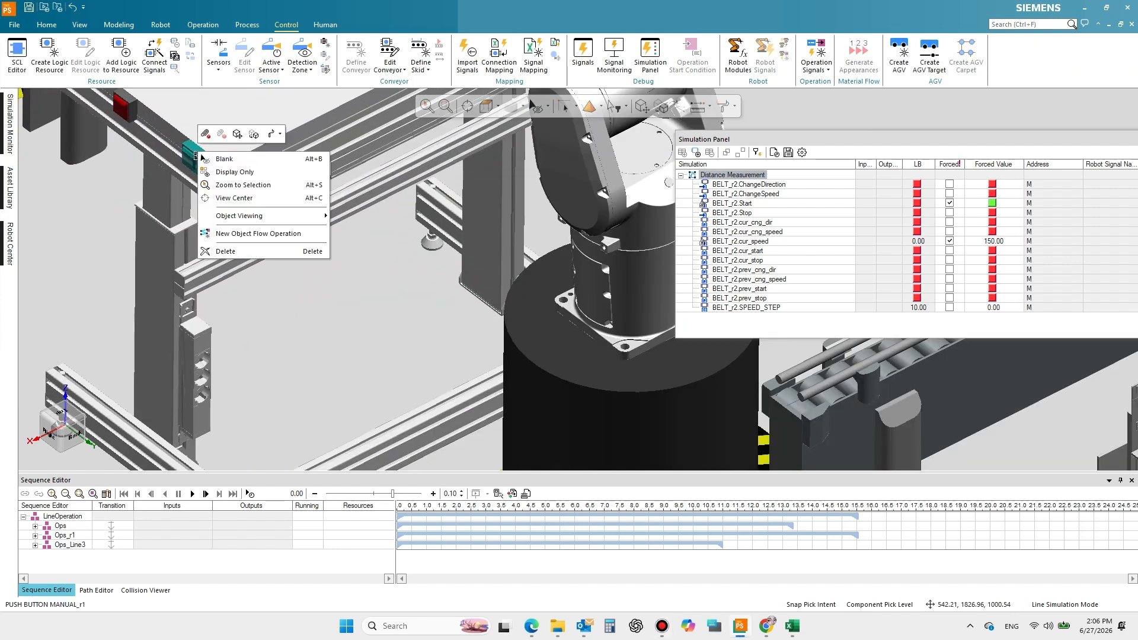
pyautogui.press('Escape')
pyautogui.click(17, 53)
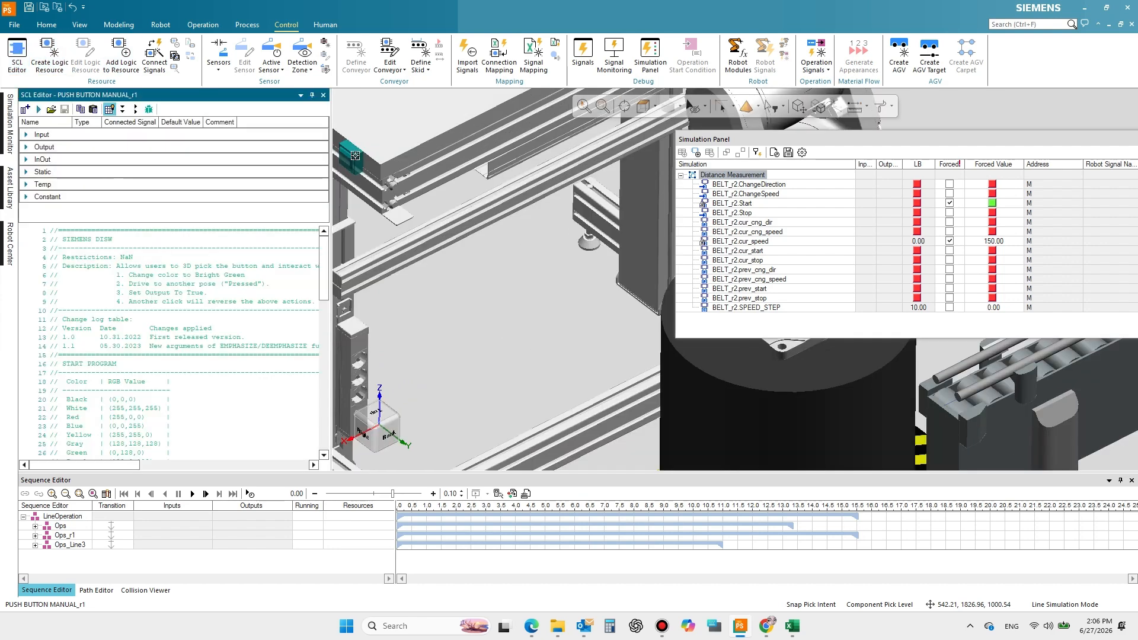
# - Open the SCL program of the PUSH BUTTON MANUAL_r2 button on the second robot's table in a second editor
pyautogui.scroll(-5, 413, 223)
pyautogui.moveTo(720, 444); pyautogui.dragTo(534, 301, button='right')
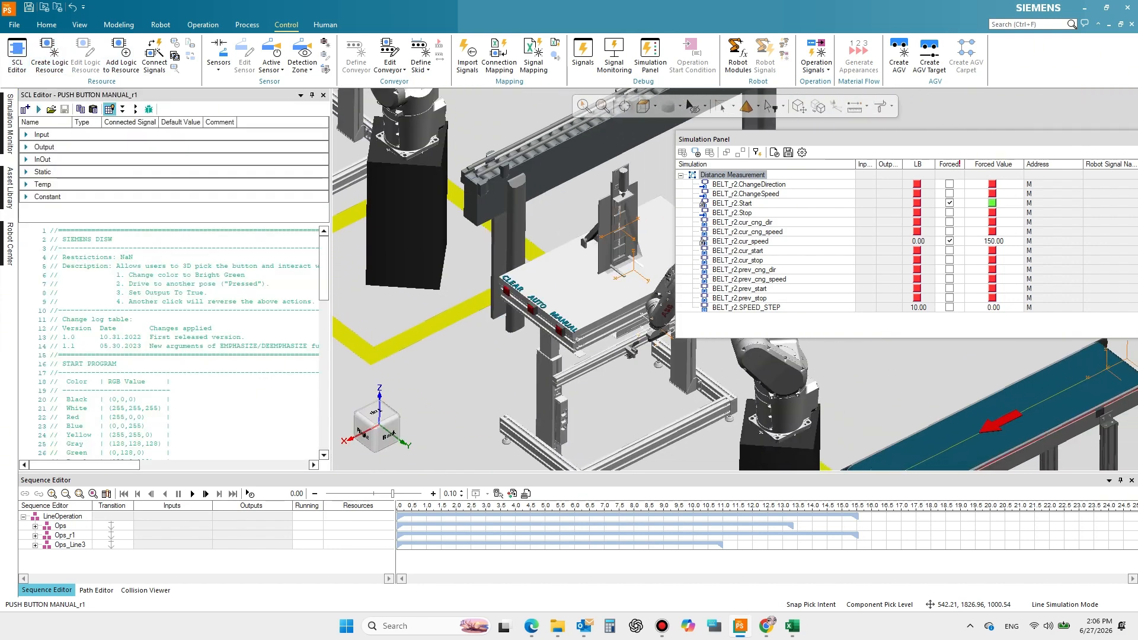
pyautogui.scroll(4, 561, 337)
pyautogui.click(561, 337)
pyautogui.click(17, 55)
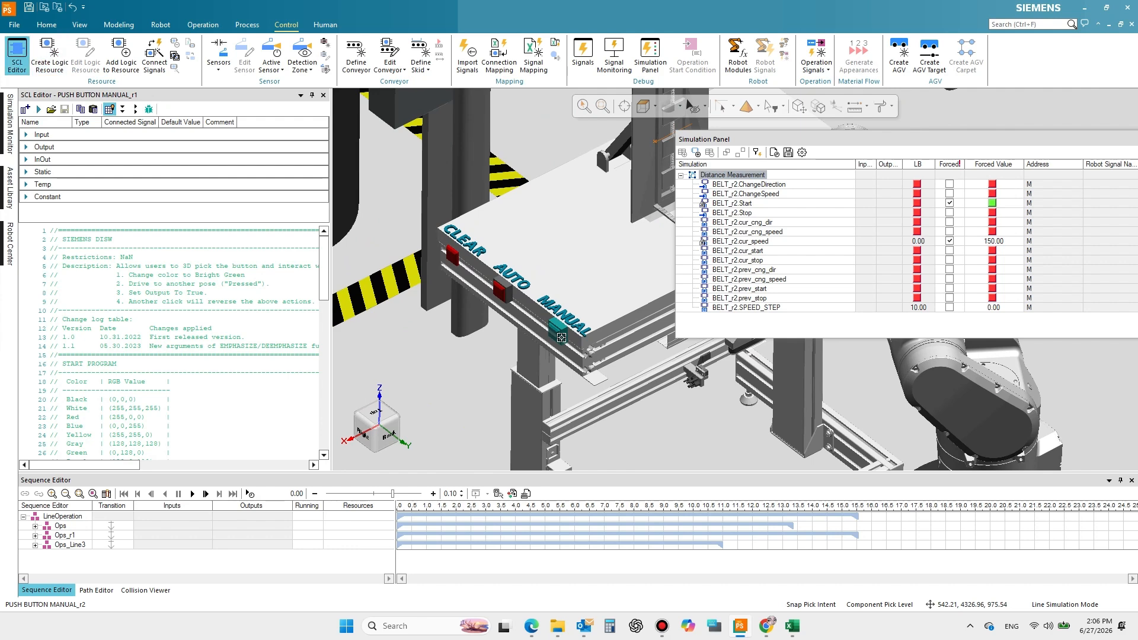
# - Examine the Input, Output, InOut, Static, Temp and Constant sections of PUSH BUTTON MANUAL_r2 for existing variables
pyautogui.click(340, 135)
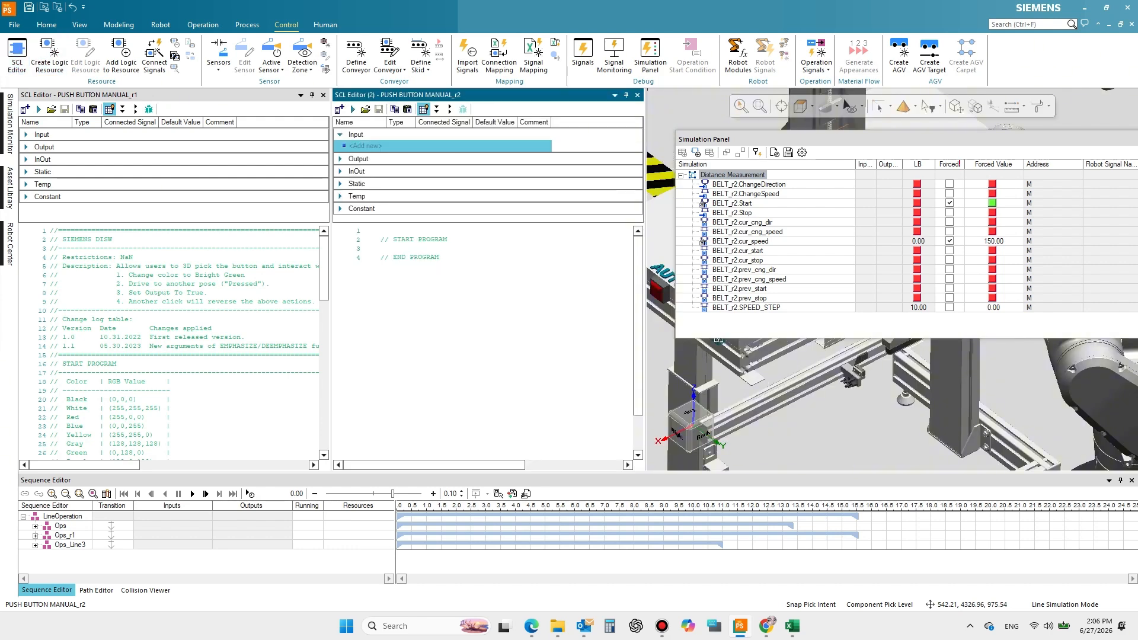
pyautogui.click(340, 159)
pyautogui.click(340, 183)
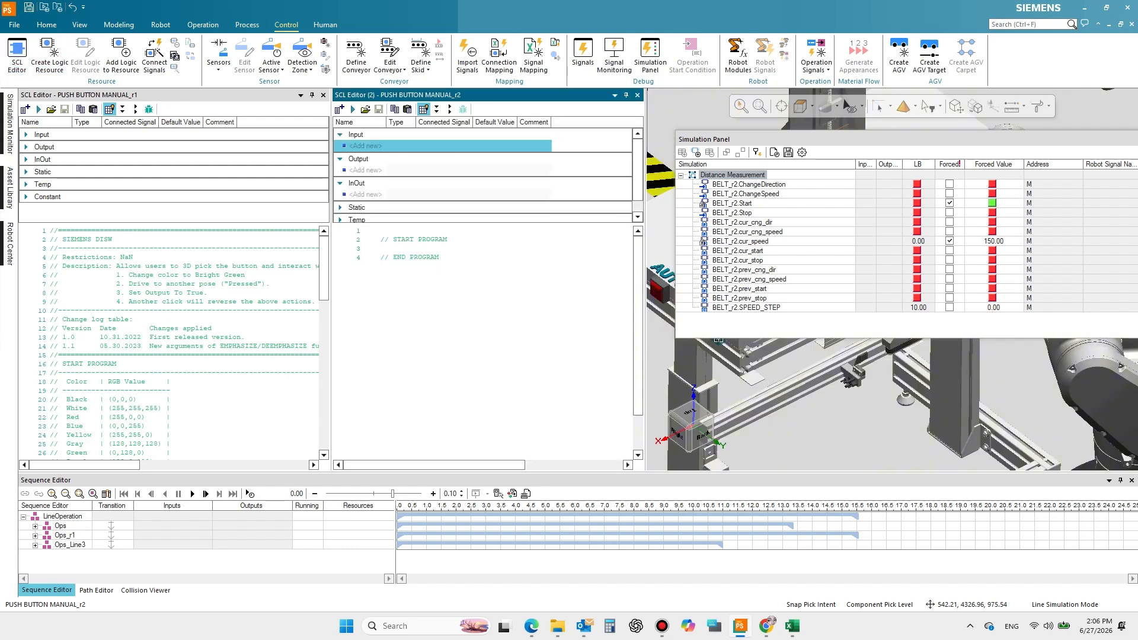
pyautogui.click(340, 208)
pyautogui.scroll(-1, 340, 207)
pyautogui.click(340, 204)
pyautogui.scroll(-1, 341, 204)
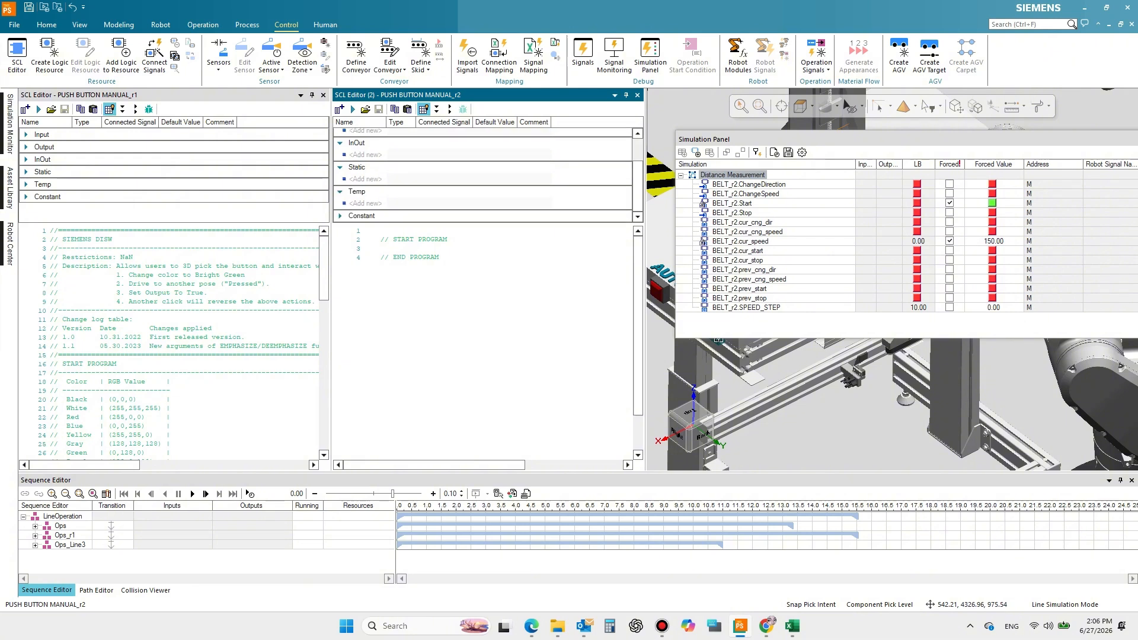
pyautogui.click(340, 215)
pyautogui.scroll(-1, 340, 215)
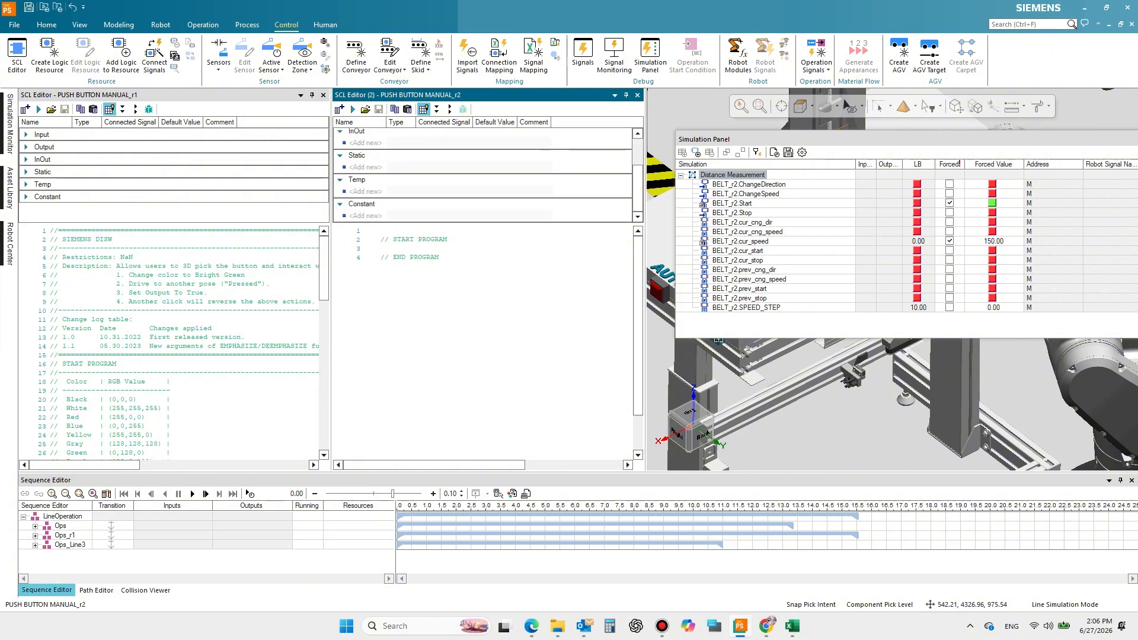
# - Examine the variables in the Input, Output, InOut, Static, Temp and Constant sections of PUSH BUTTON MANUAL_r1
pyautogui.click(26, 135)
pyautogui.click(27, 171)
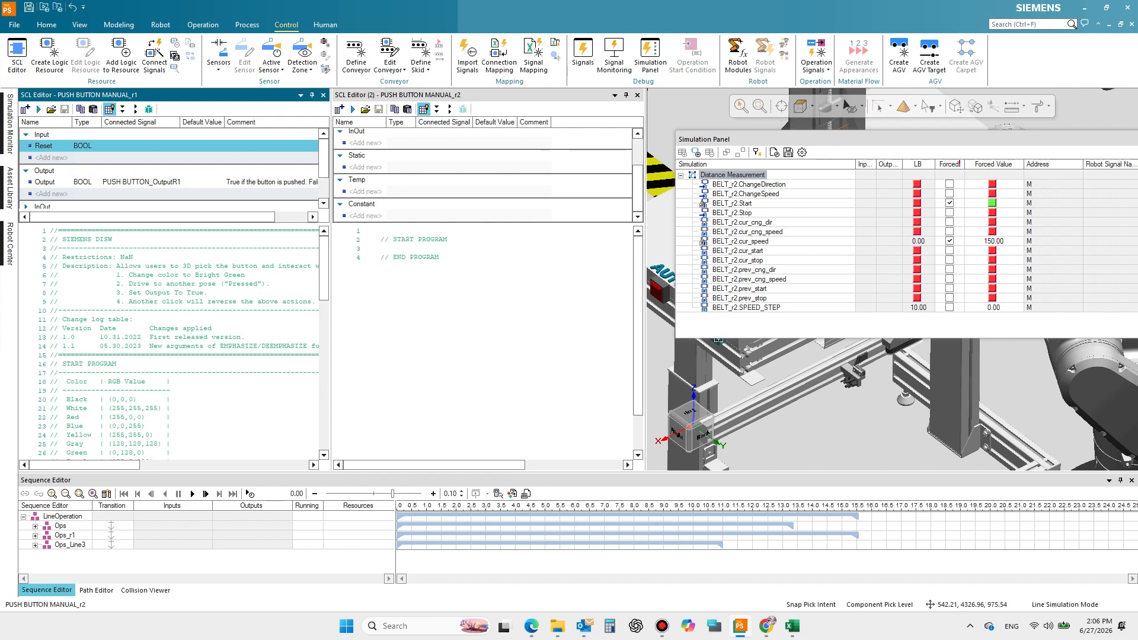
pyautogui.click(25, 206)
pyautogui.scroll(-2, 172, 165)
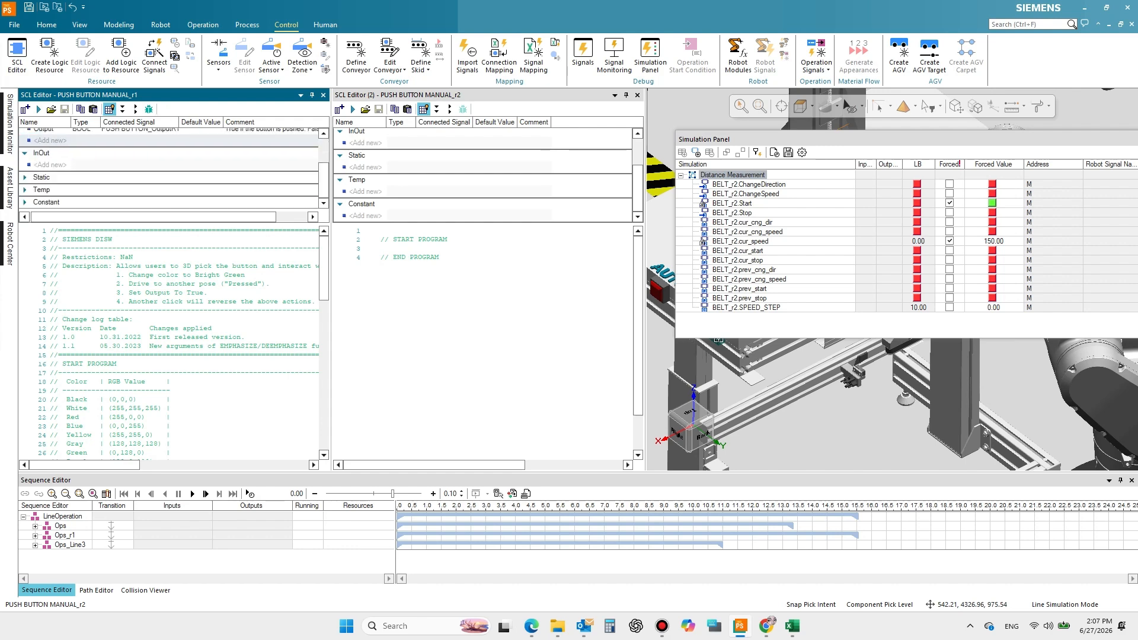
pyautogui.click(25, 177)
pyautogui.scroll(-2, 118, 196)
pyautogui.click(25, 190)
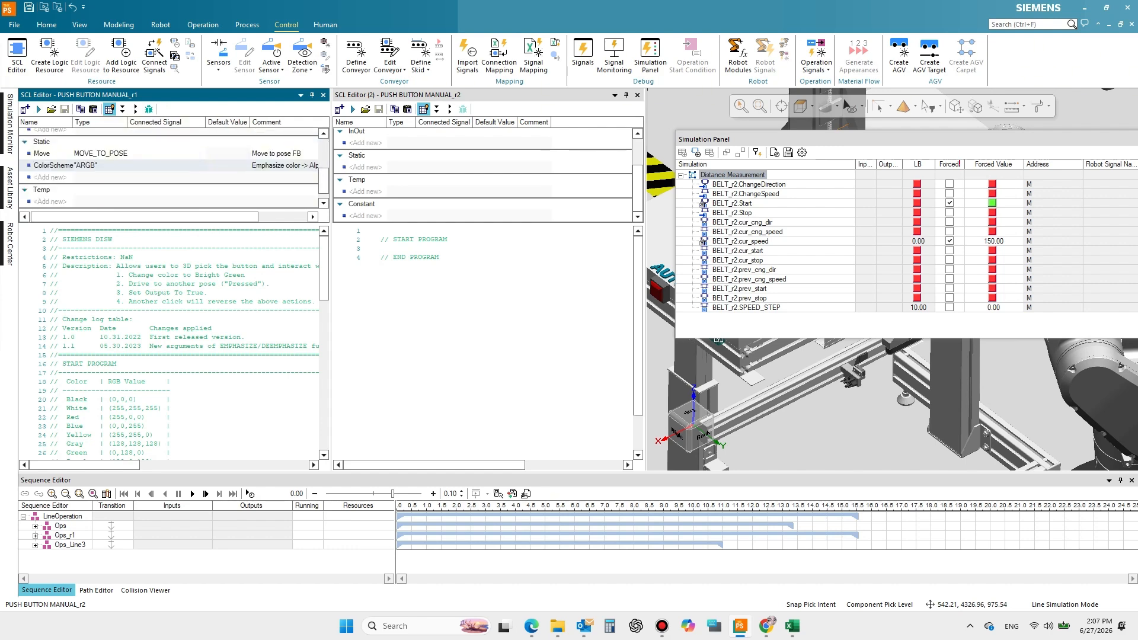
pyautogui.scroll(-1, 36, 191)
pyautogui.click(24, 202)
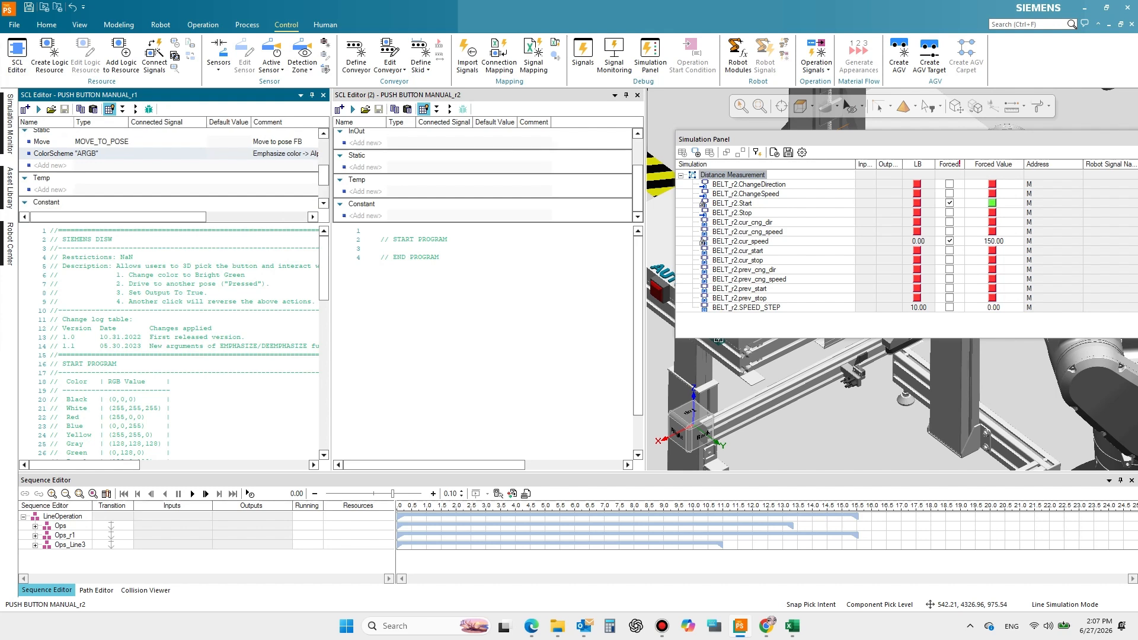
pyautogui.scroll(-2, 25, 202)
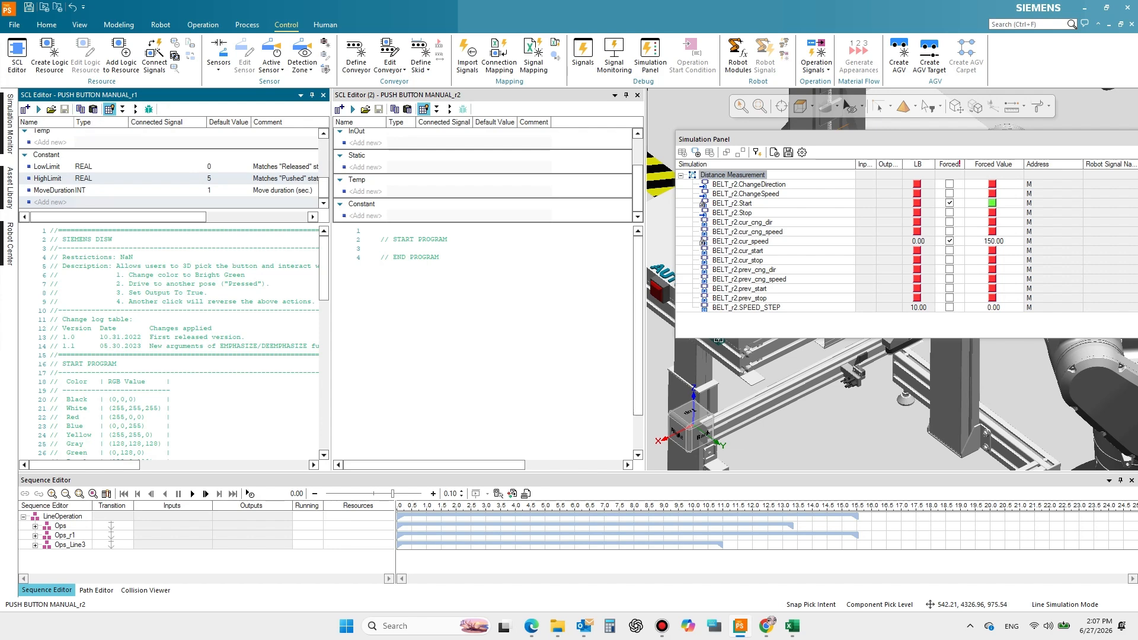
# - Paste the complete SCL program and variables of PUSH BUTTON MANUAL_r1 into PUSH BUTTON MANUAL_r2
pyautogui.click(439, 257)
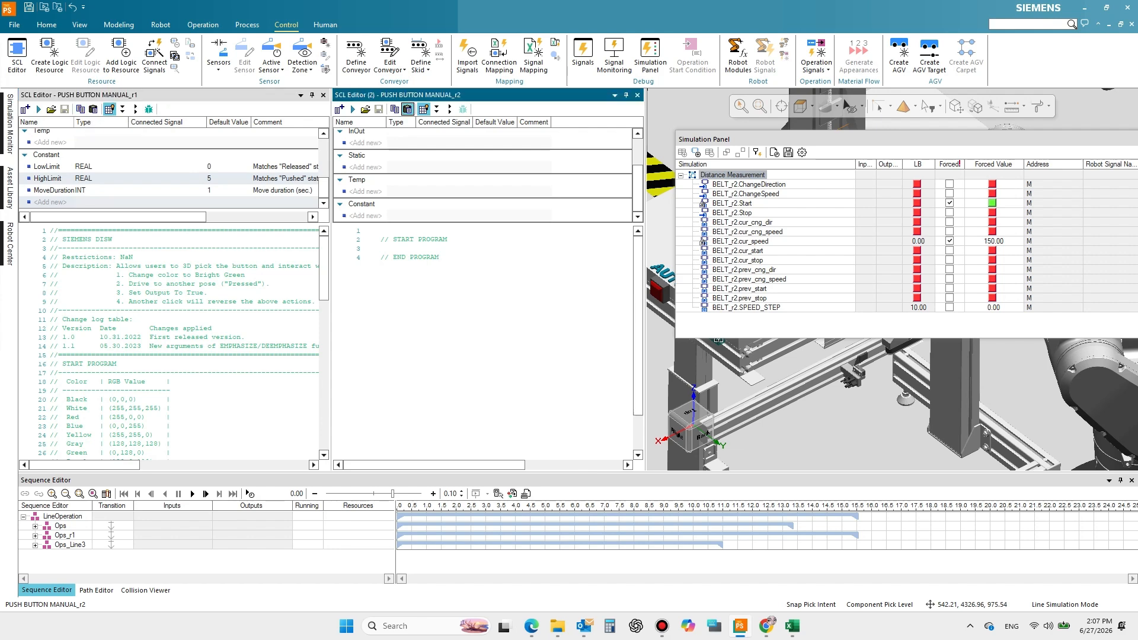
pyautogui.click(407, 109)
pyautogui.press('Return')
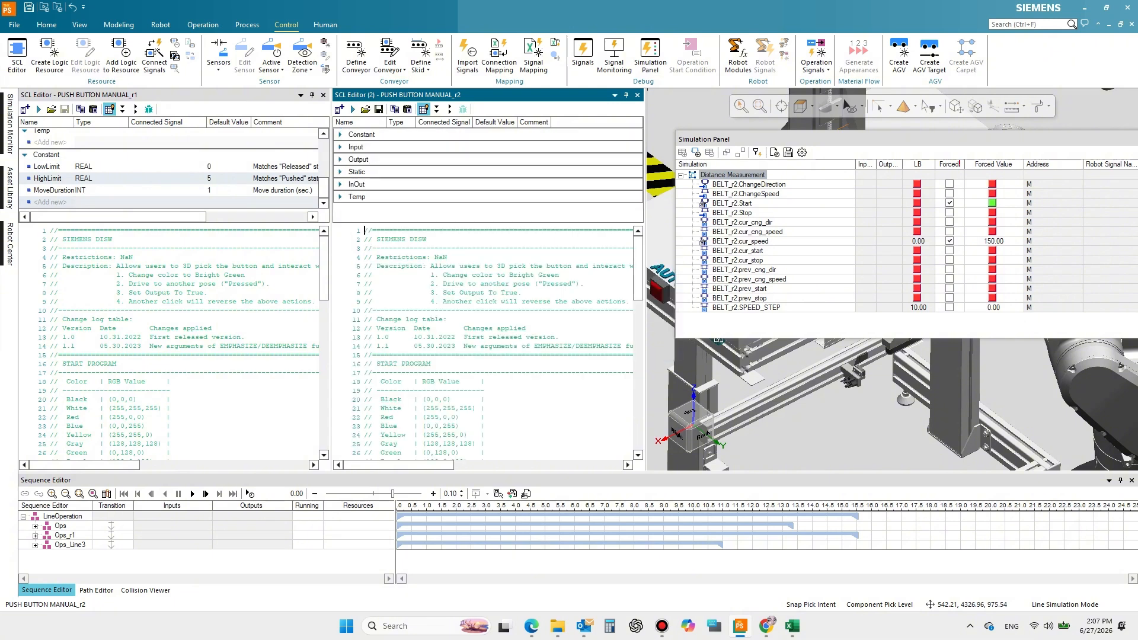
# - Check the copied Constant, Input, Output, Static and InOut sections of PUSH BUTTON MANUAL_r2
pyautogui.click(340, 134)
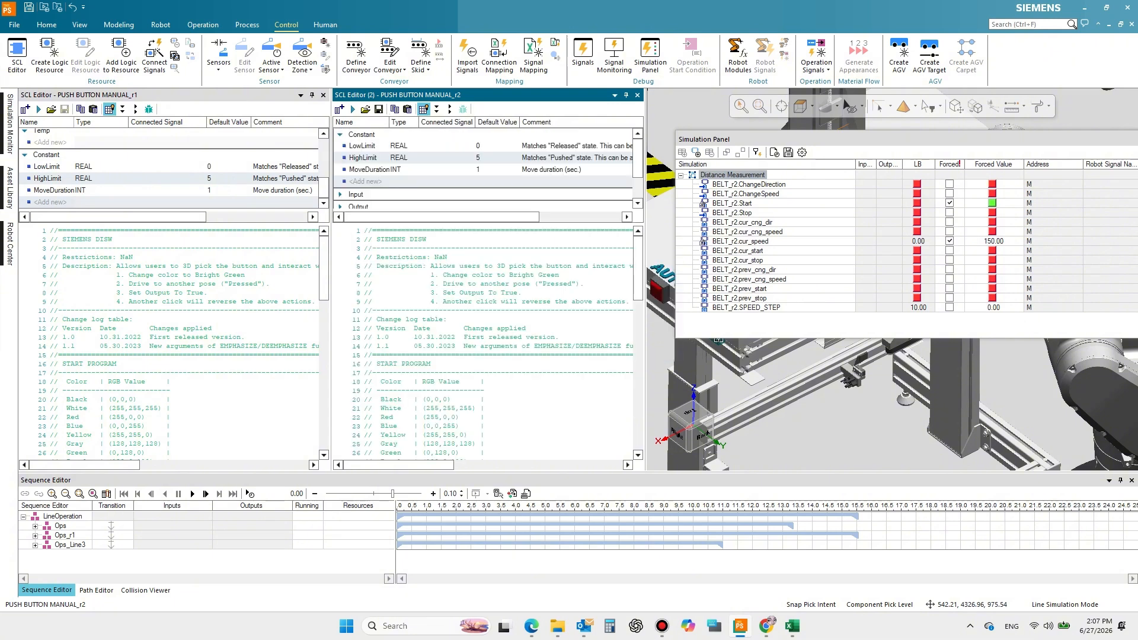
pyautogui.click(340, 194)
pyautogui.scroll(-2, 340, 195)
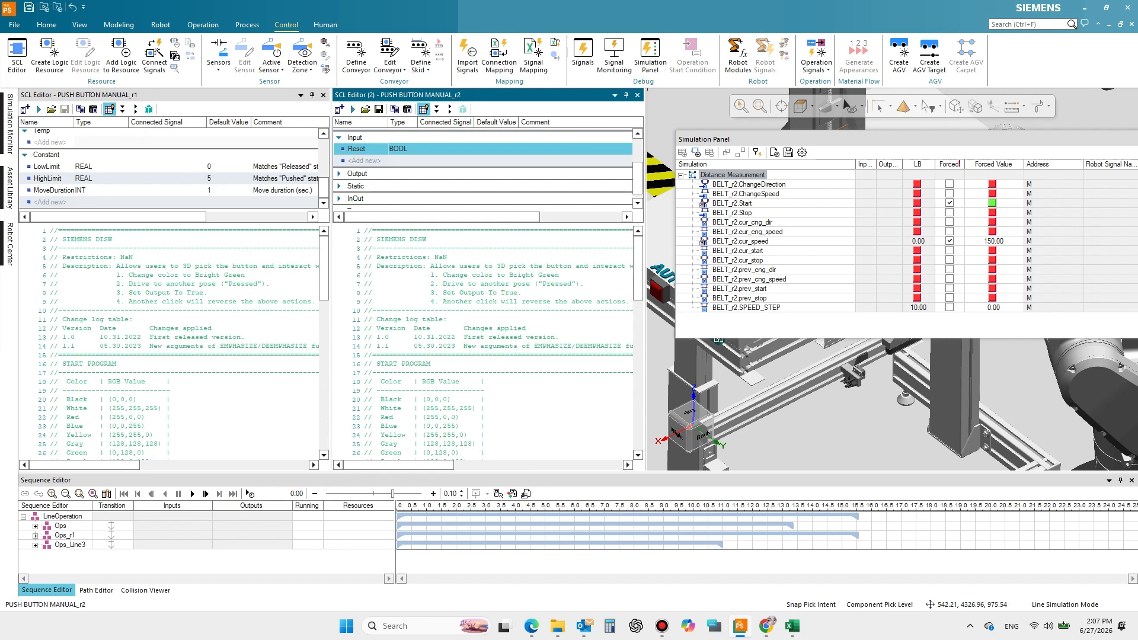
pyautogui.click(339, 173)
pyautogui.scroll(-2, 340, 173)
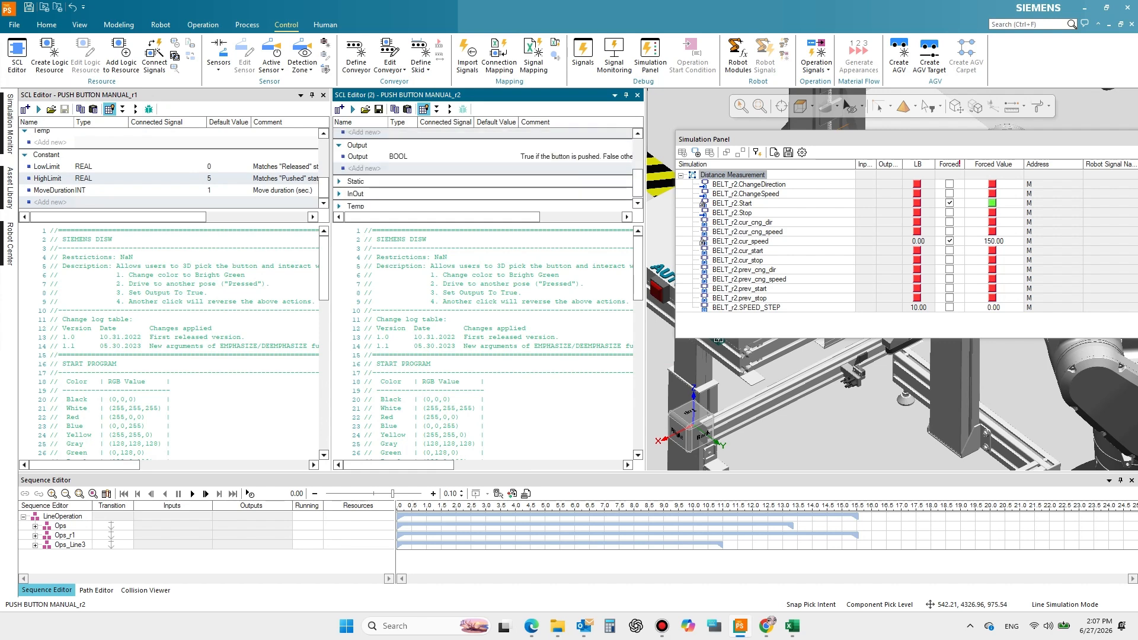
pyautogui.click(340, 181)
pyautogui.scroll(-2, 339, 181)
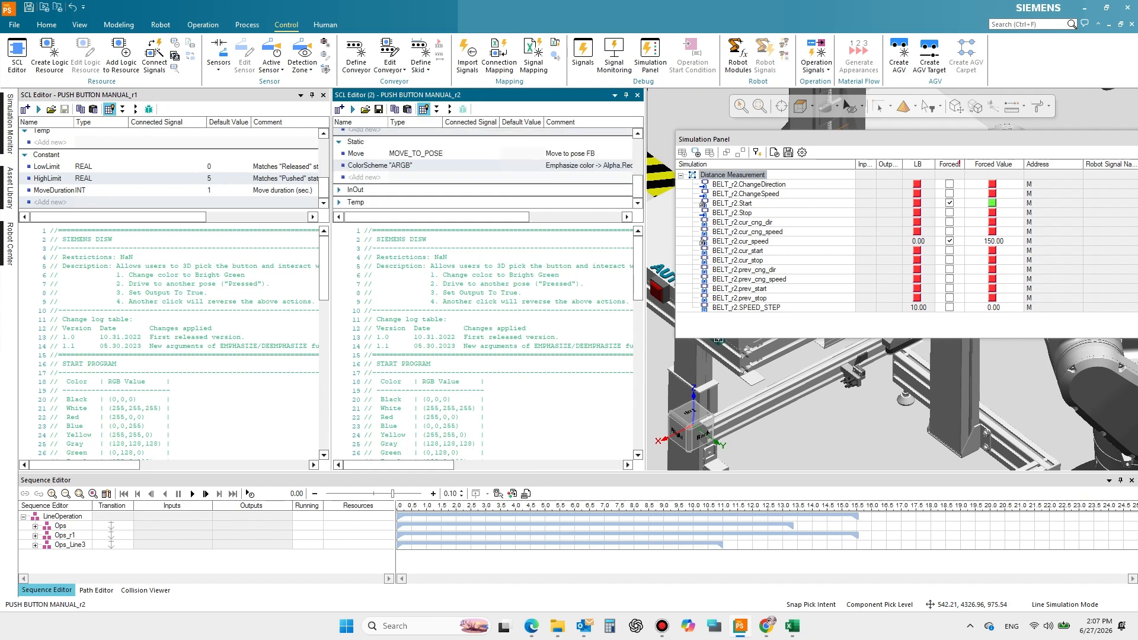
pyautogui.click(339, 190)
pyautogui.scroll(-1, 340, 189)
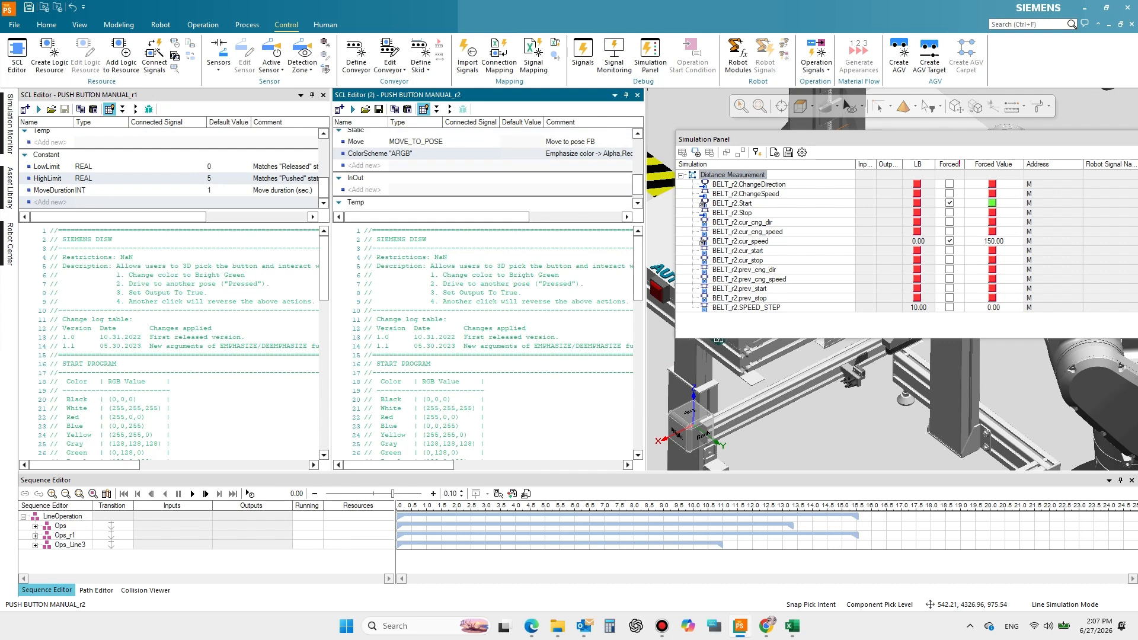
# - Examine the copied SCL program of PUSH BUTTON MANUAL_r2 from the header comments through the initialization, selection and reset logic
pyautogui.click(339, 202)
pyautogui.scroll(-1, 339, 202)
pyautogui.scroll(-7, 486, 342)
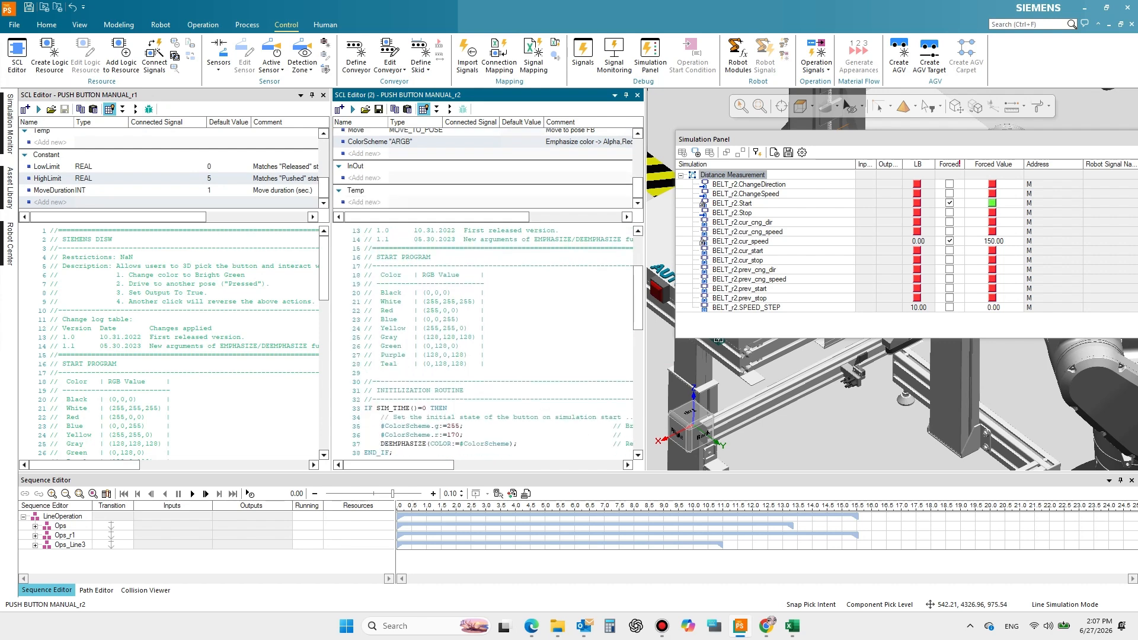
pyautogui.scroll(-6, 503, 343)
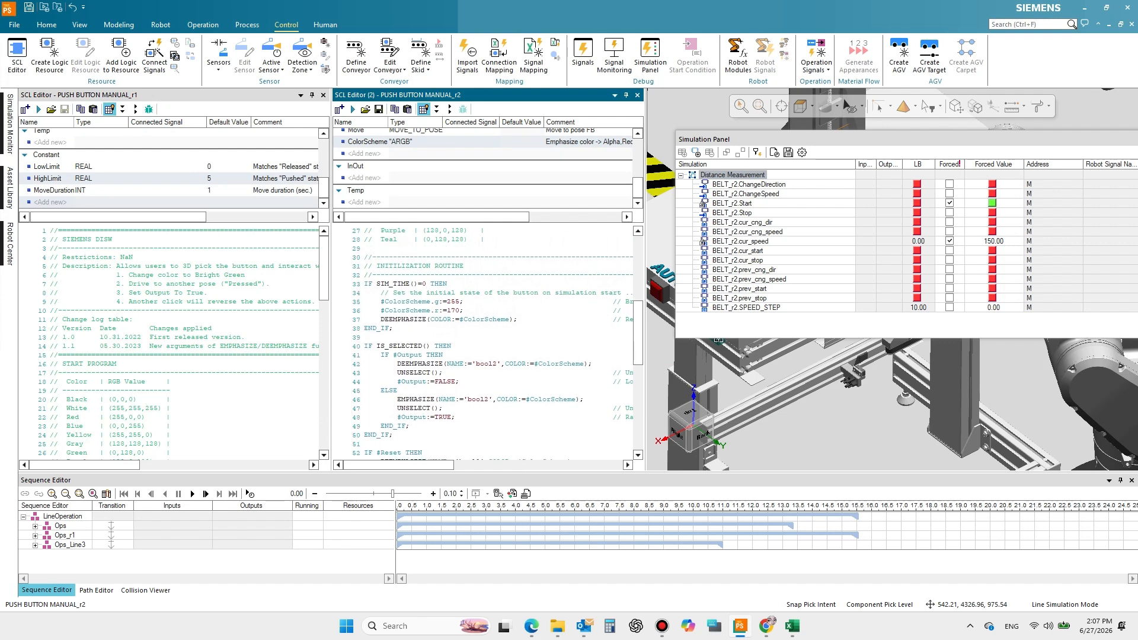
pyautogui.scroll(-2, 503, 344)
pyautogui.scroll(9, 503, 344)
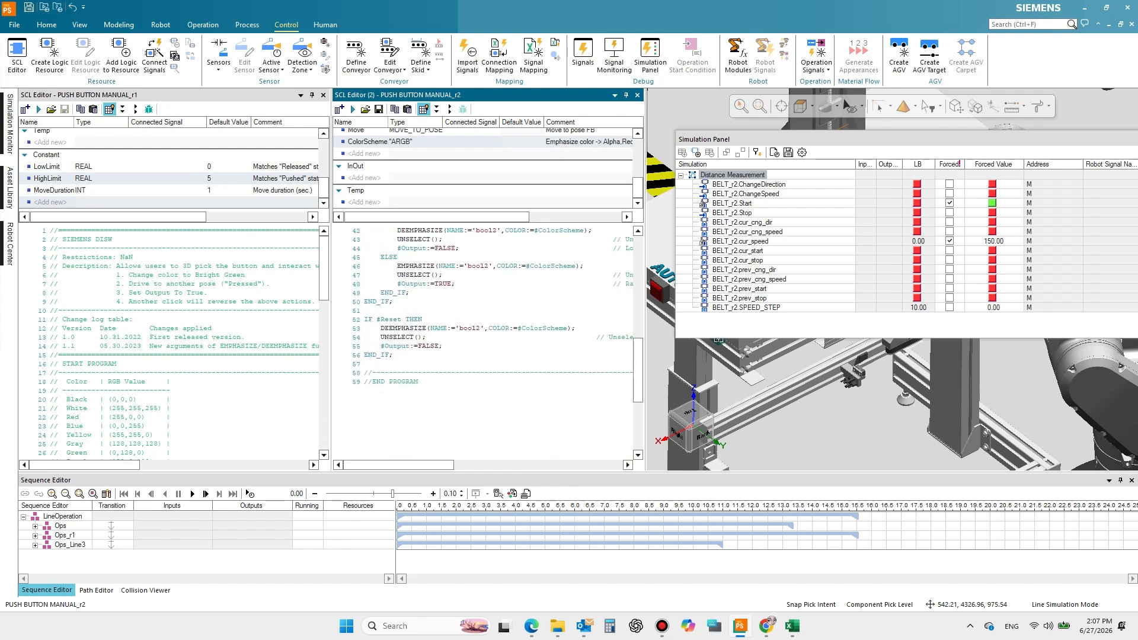
pyautogui.scroll(6, 503, 344)
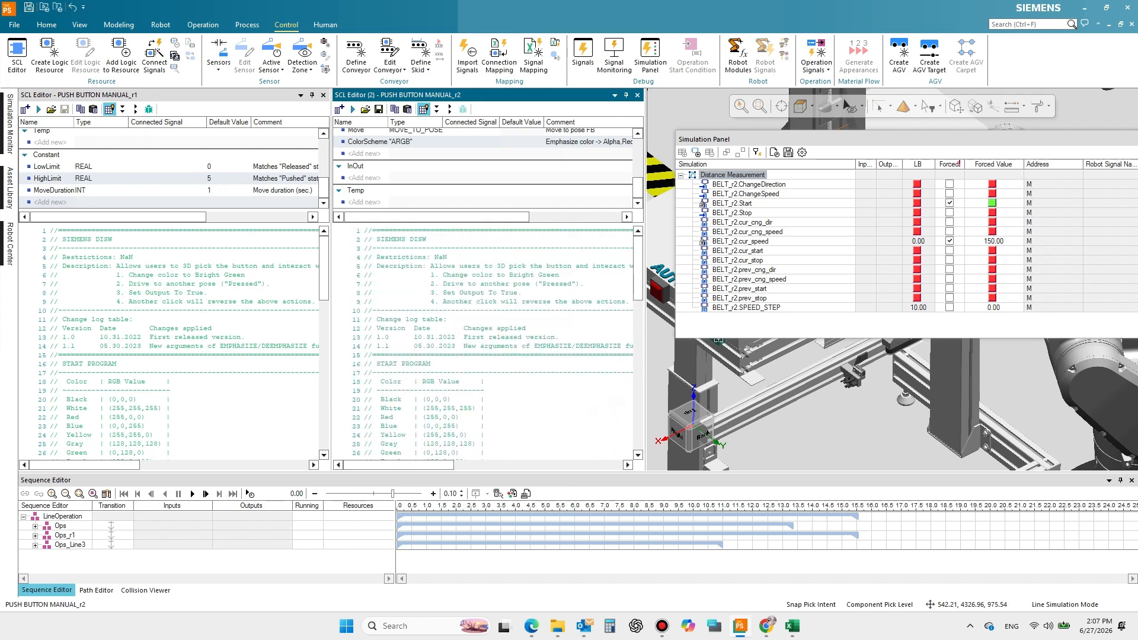
pyautogui.scroll(1, 482, 166)
pyautogui.scroll(2, 483, 166)
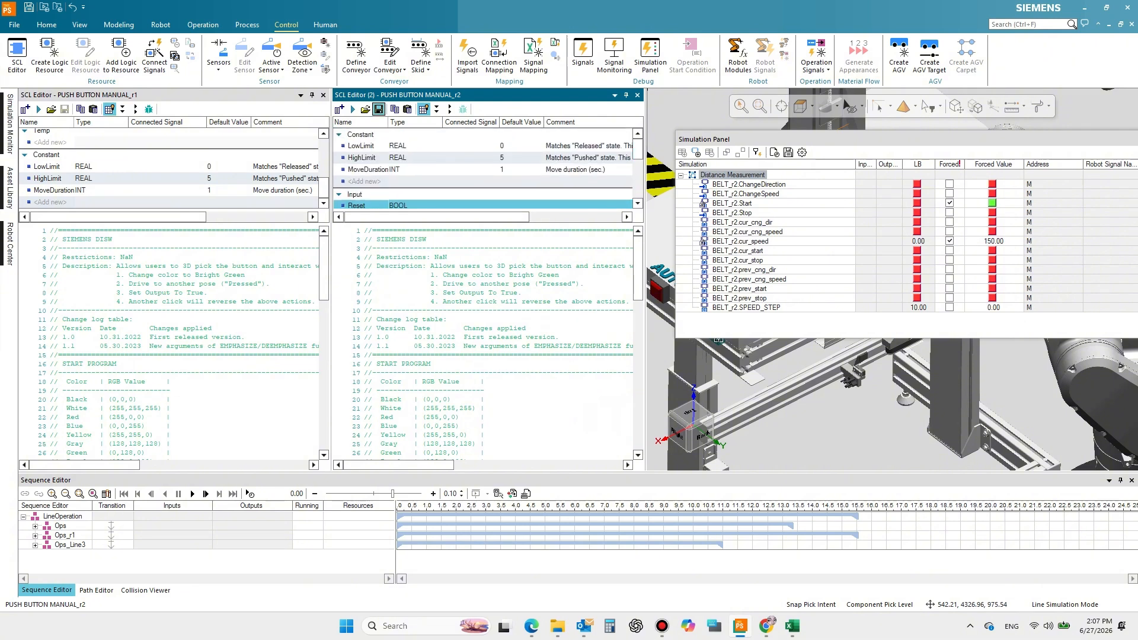
# - Save the PUSH BUTTON MANUAL_r2 script and close the PUSH BUTTON MANUAL_r1 script
pyautogui.click(378, 109)
pyautogui.click(323, 95)
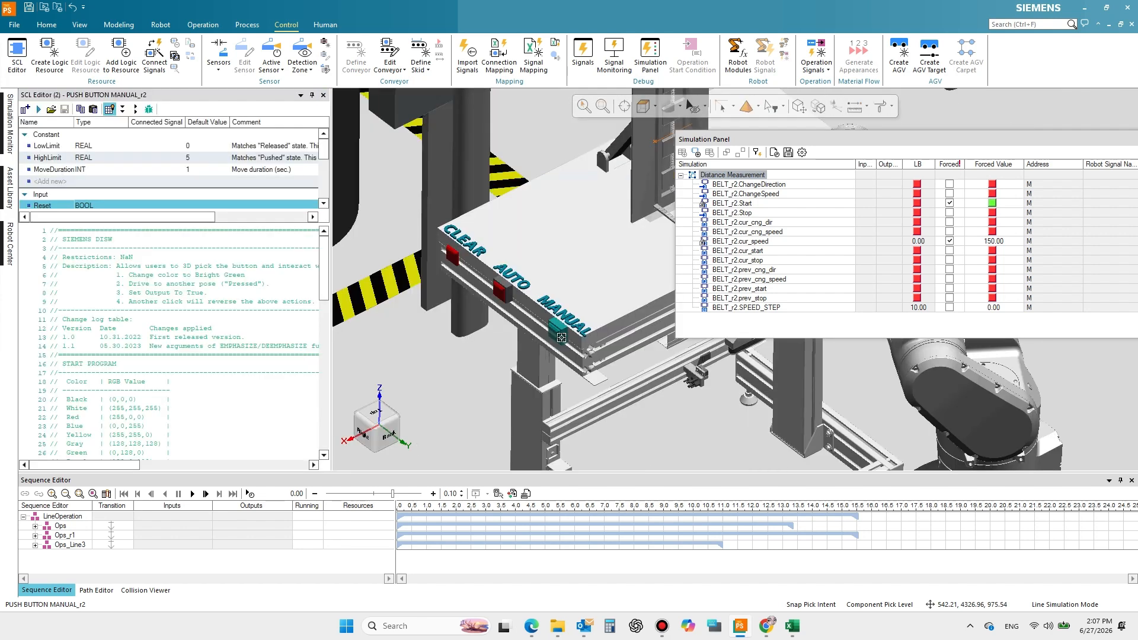
# - Reopen the SCL script of the third line's MANUAL push button to check the saved program, and close both script editors
pyautogui.scroll(-5, 561, 337)
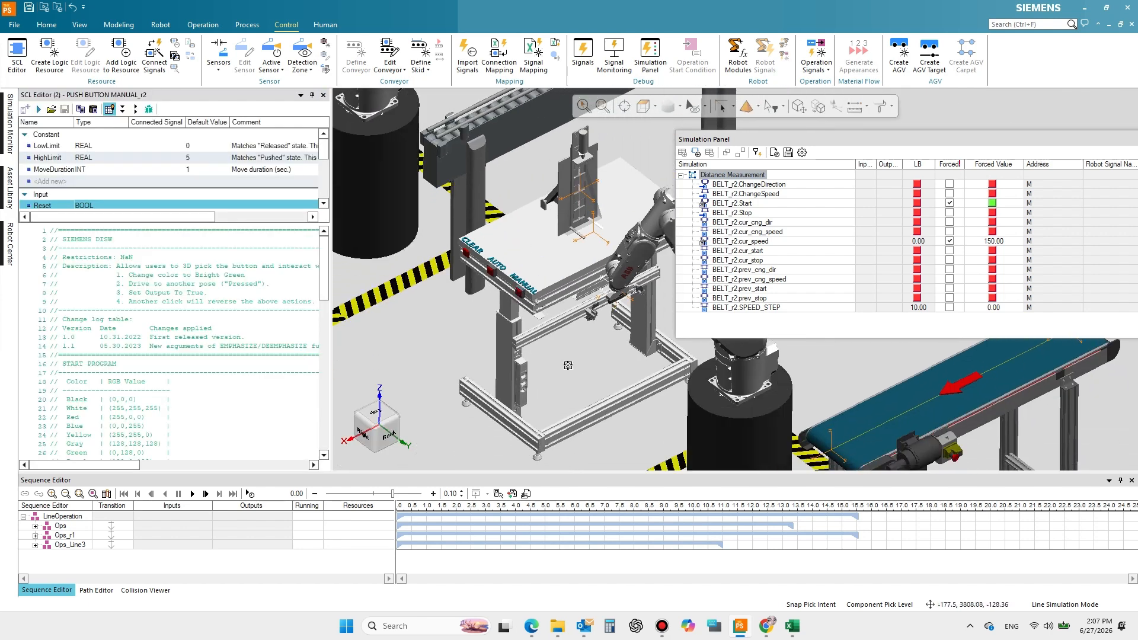
pyautogui.scroll(3, 526, 291)
pyautogui.click(526, 289)
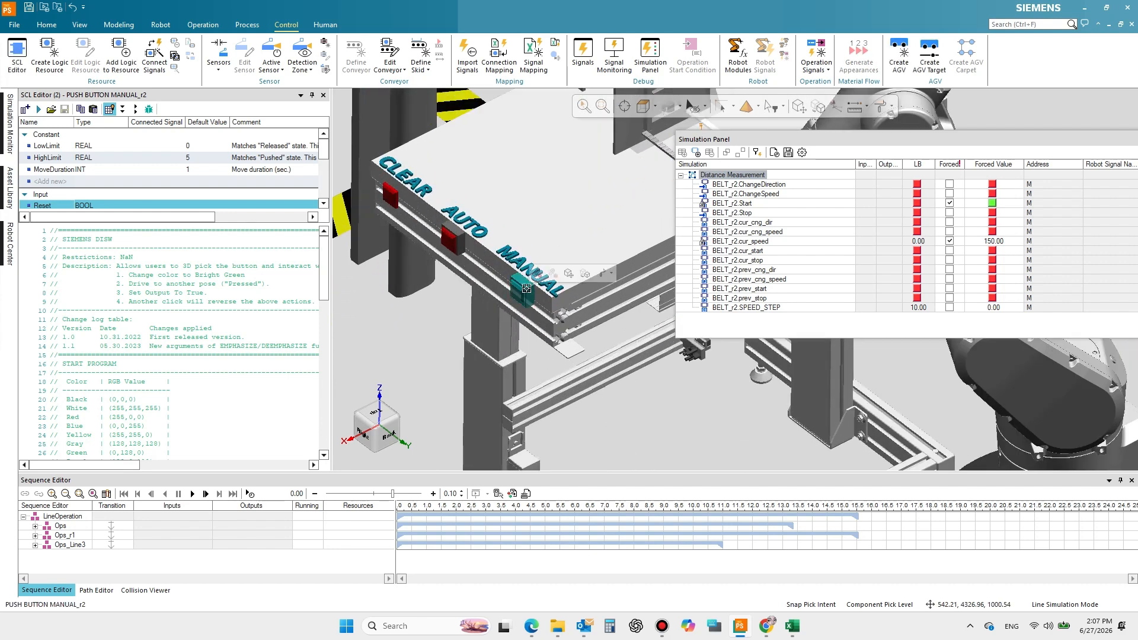
pyautogui.click(17, 57)
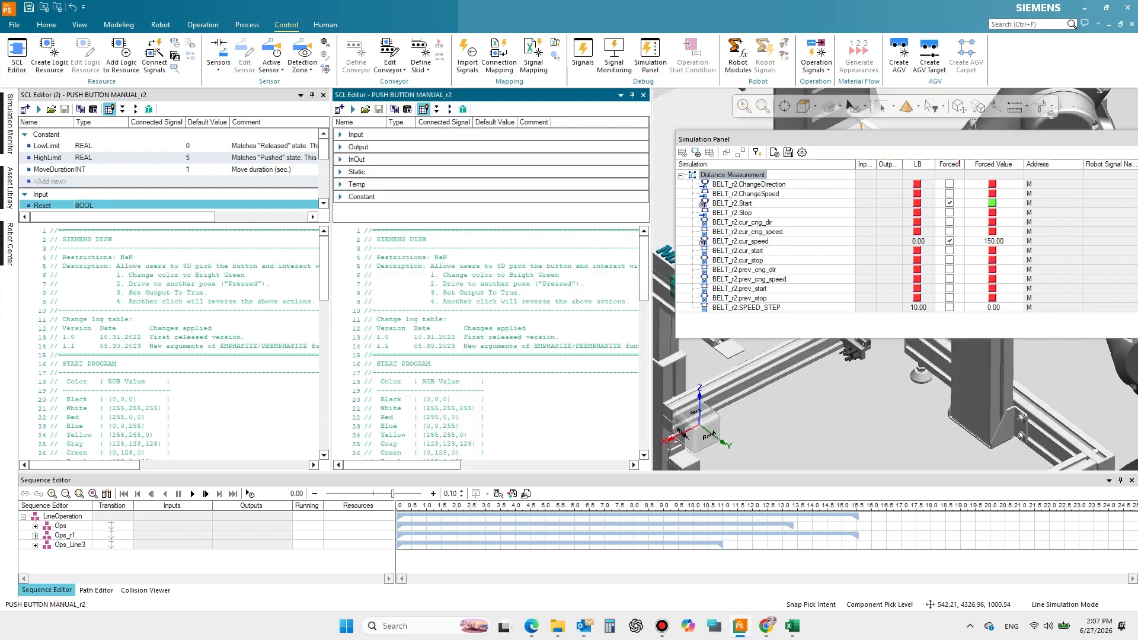
pyautogui.scroll(-11, 492, 341)
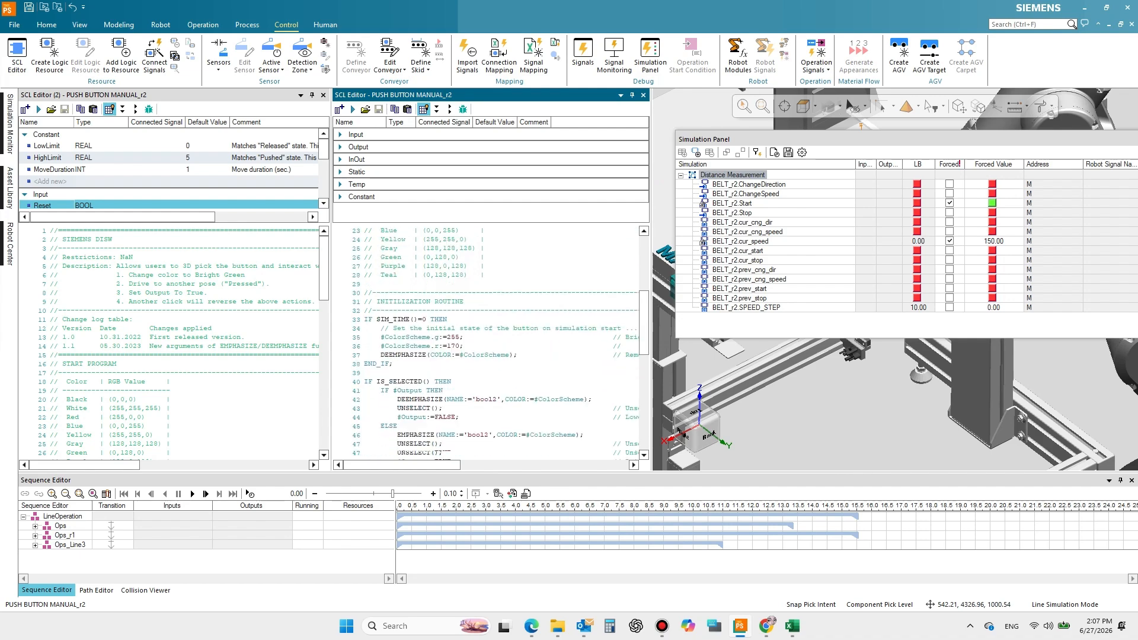
pyautogui.click(323, 95)
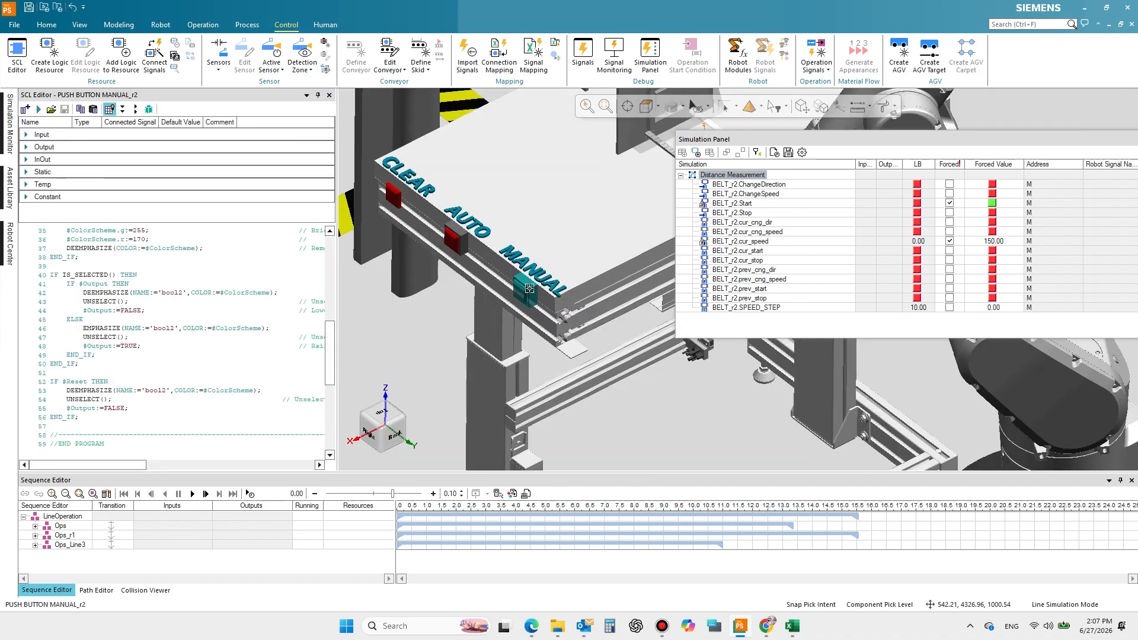
pyautogui.click(328, 95)
# - Open the SCL scripts of MATERIAL FLOW_r1 and MATERIAL FLOW_r2 side by side from the object tree
pyautogui.scroll(-5, 369, 288)
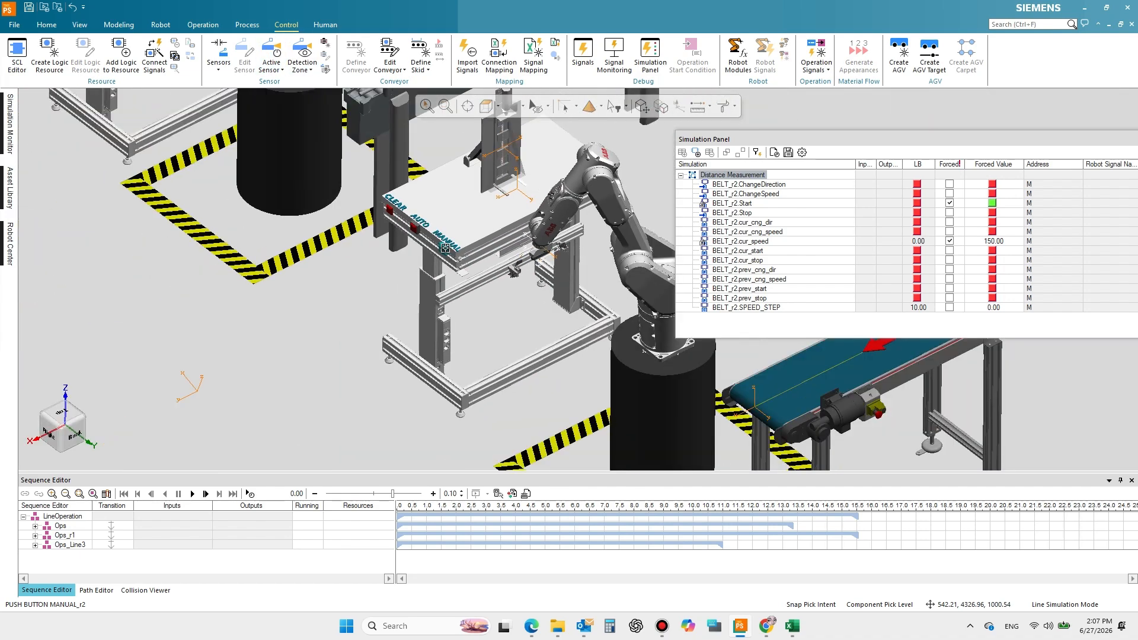
pyautogui.scroll(-2, 445, 247)
pyautogui.scroll(-3, 387, 255)
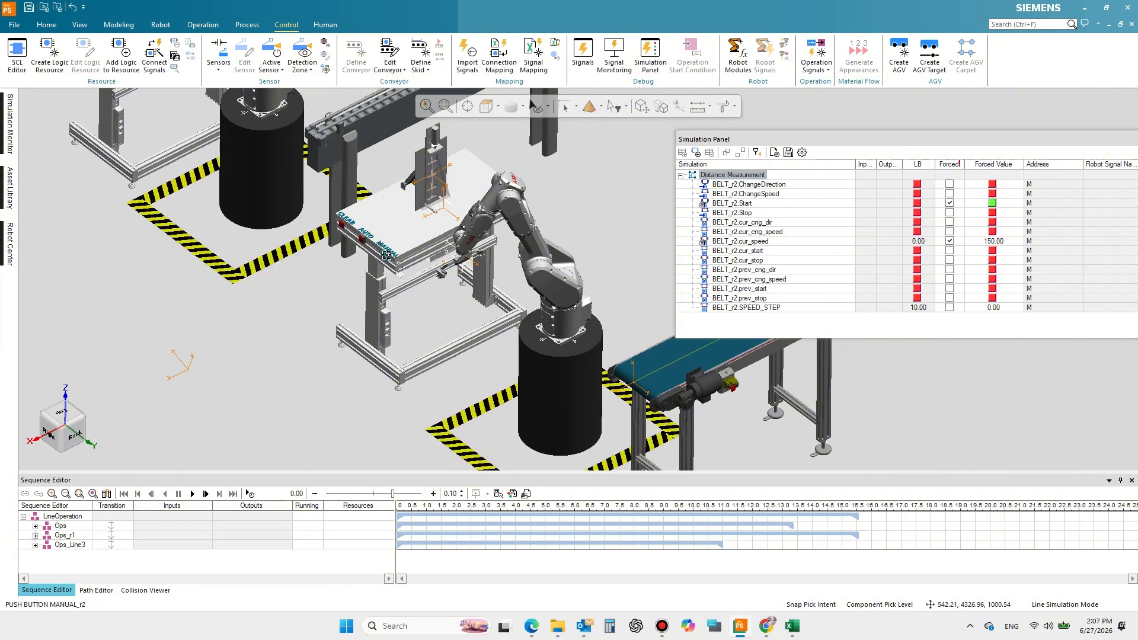
pyautogui.moveTo(853, 139); pyautogui.dragTo(852, 140)
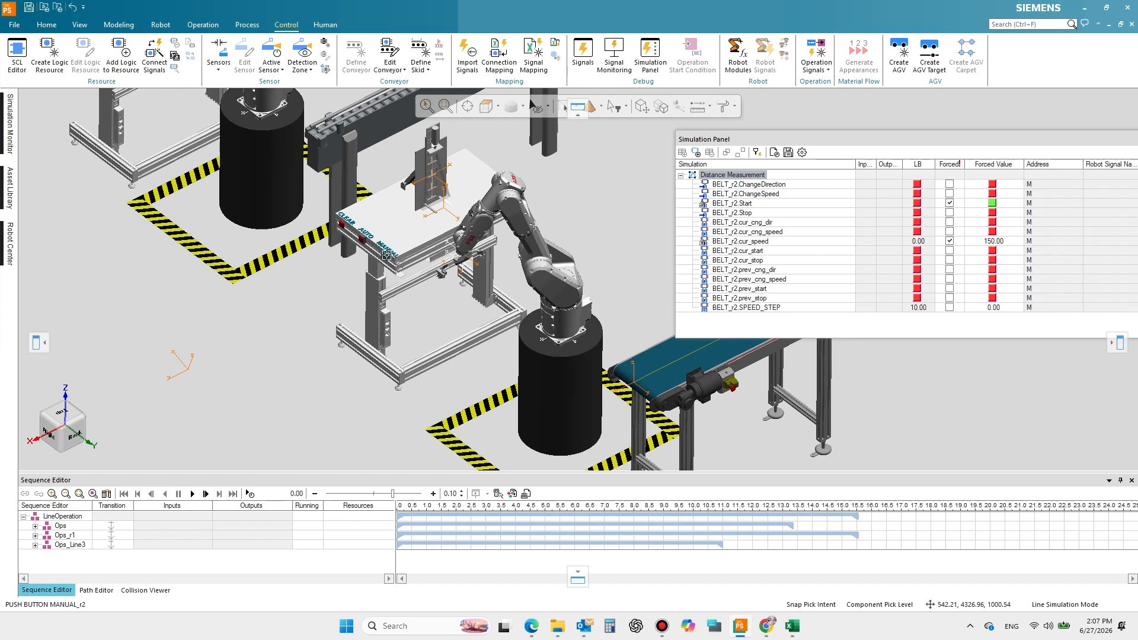
pyautogui.moveTo(0, 59); pyautogui.dragTo(178, 140)
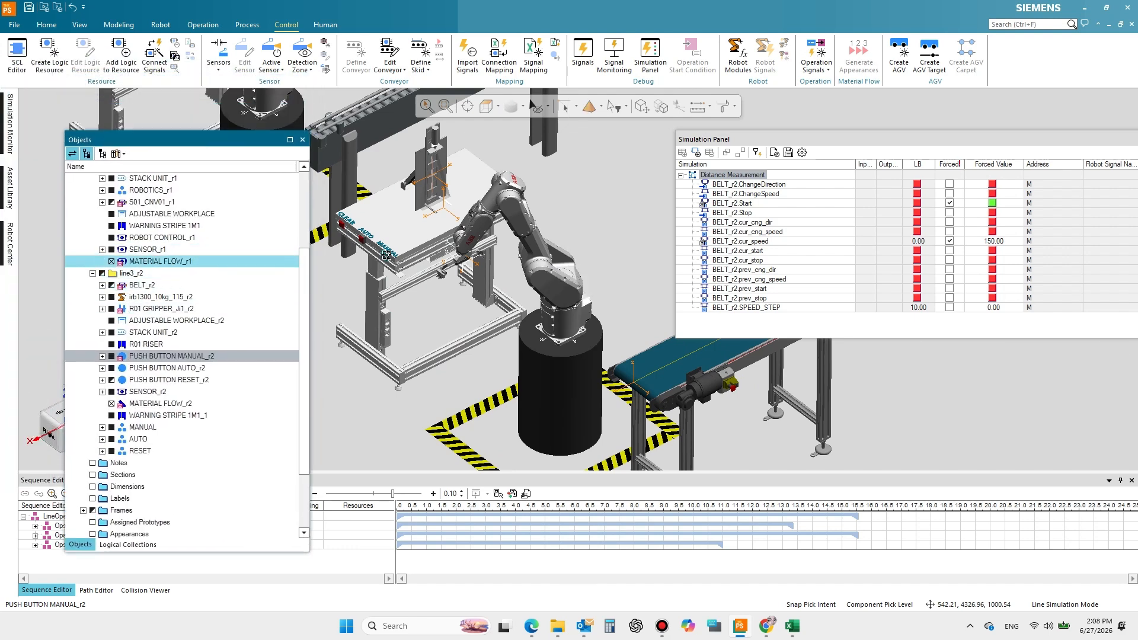
pyautogui.click(385, 255)
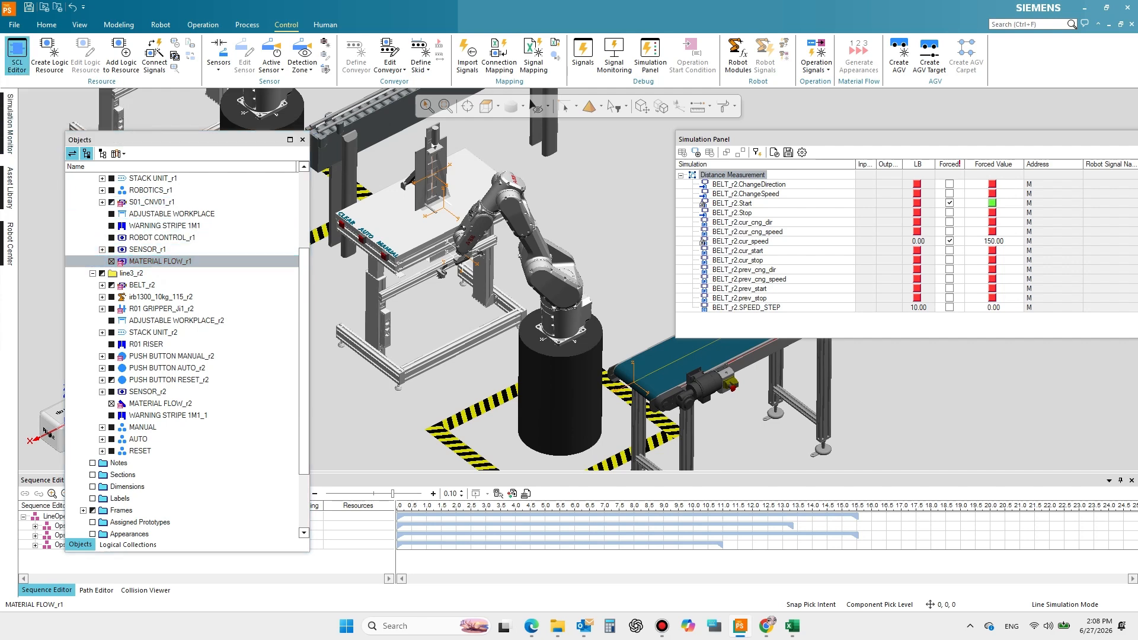
pyautogui.click(16, 55)
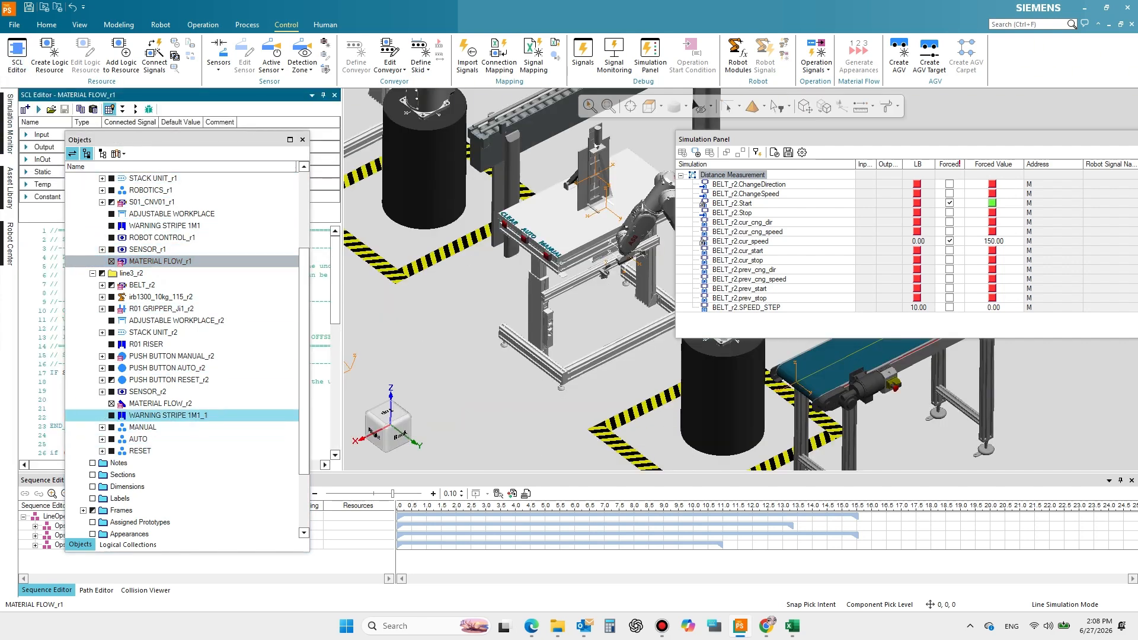
pyautogui.click(160, 403)
pyautogui.click(17, 56)
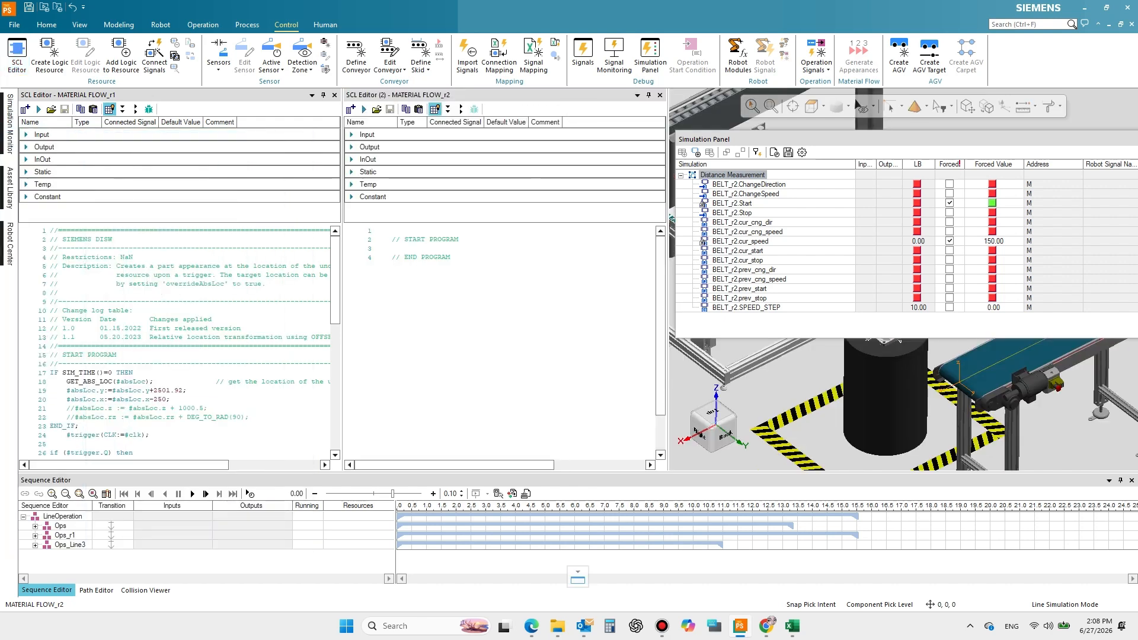
# - Examine the variables in the Input, Output, InOut and Static sections of MATERIAL FLOW_r1
pyautogui.scroll(-2, 161, 294)
pyautogui.scroll(2, 161, 294)
pyautogui.click(26, 171)
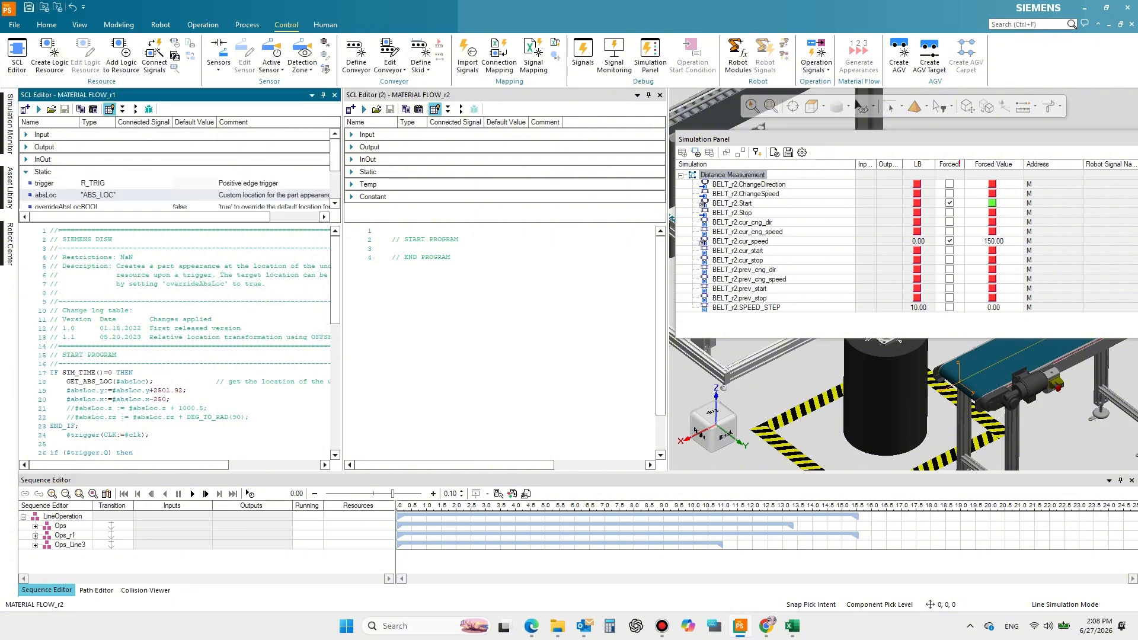
pyautogui.click(26, 159)
pyautogui.click(26, 147)
pyautogui.click(26, 134)
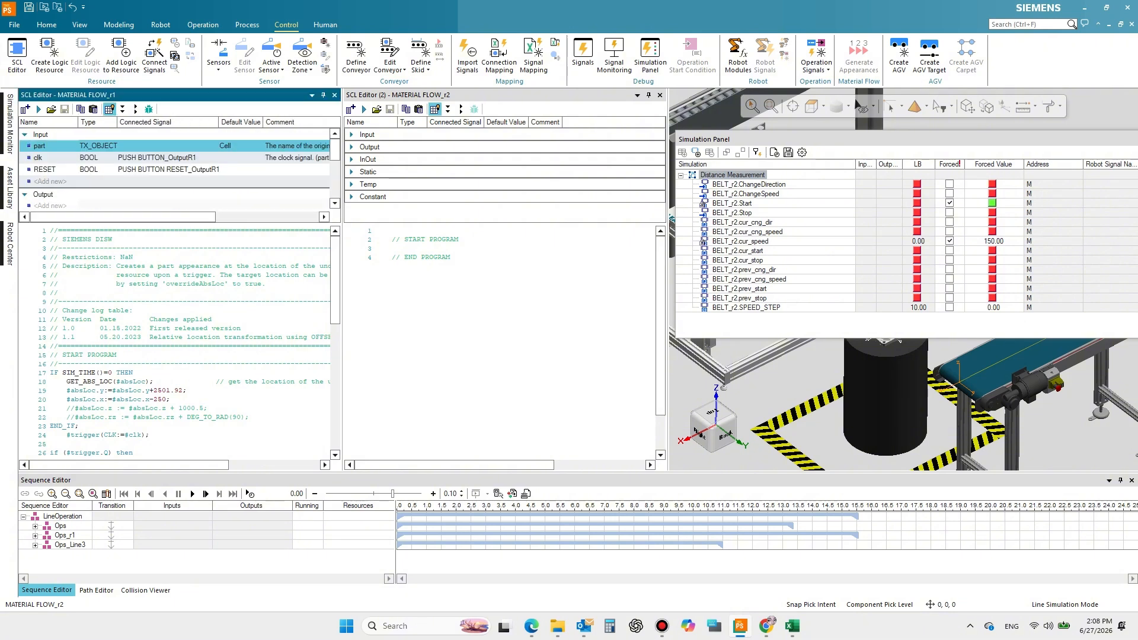
pyautogui.scroll(-2, 177, 170)
# - Check the Input, Output, InOut and Static sections of MATERIAL FLOW_r2 for existing variables
pyautogui.click(351, 135)
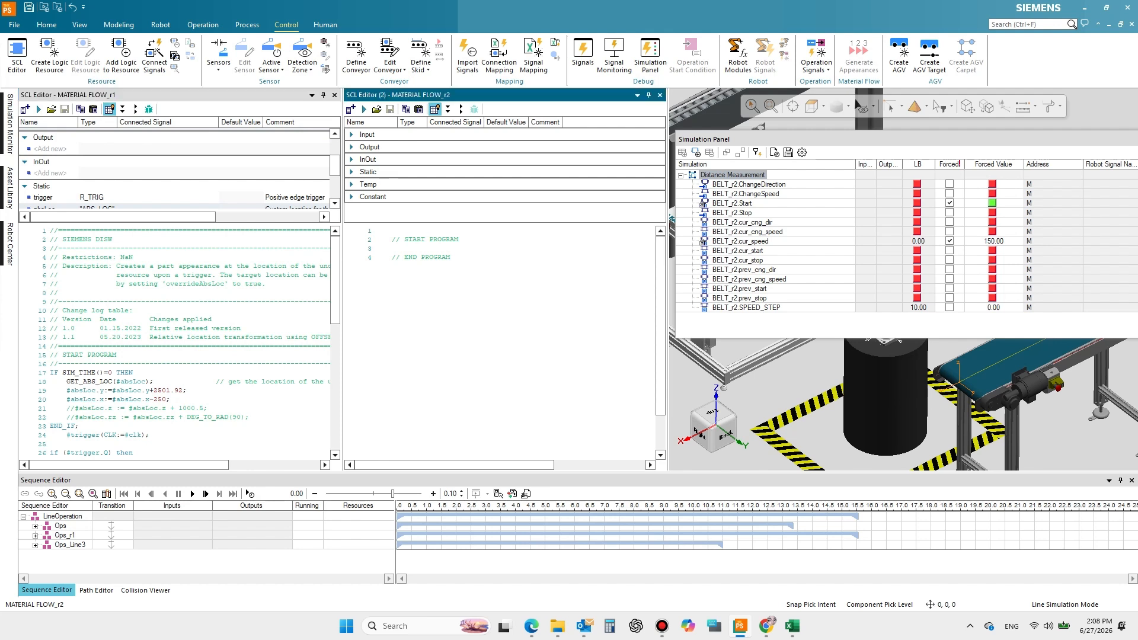
pyautogui.click(352, 159)
pyautogui.click(351, 183)
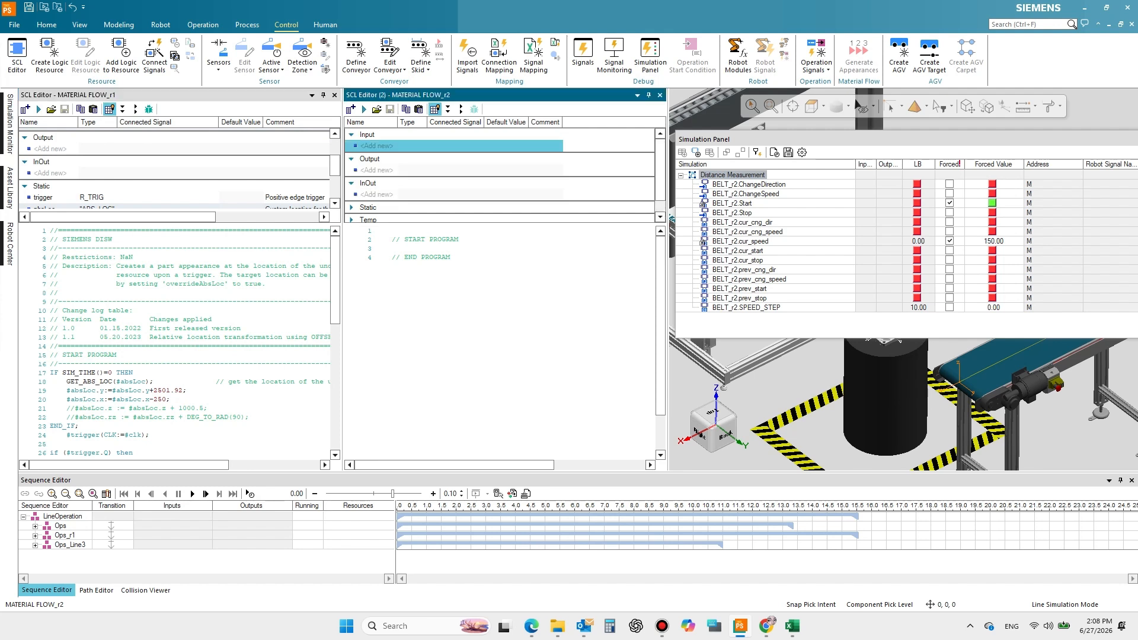
pyautogui.click(351, 207)
pyautogui.scroll(-1, 351, 207)
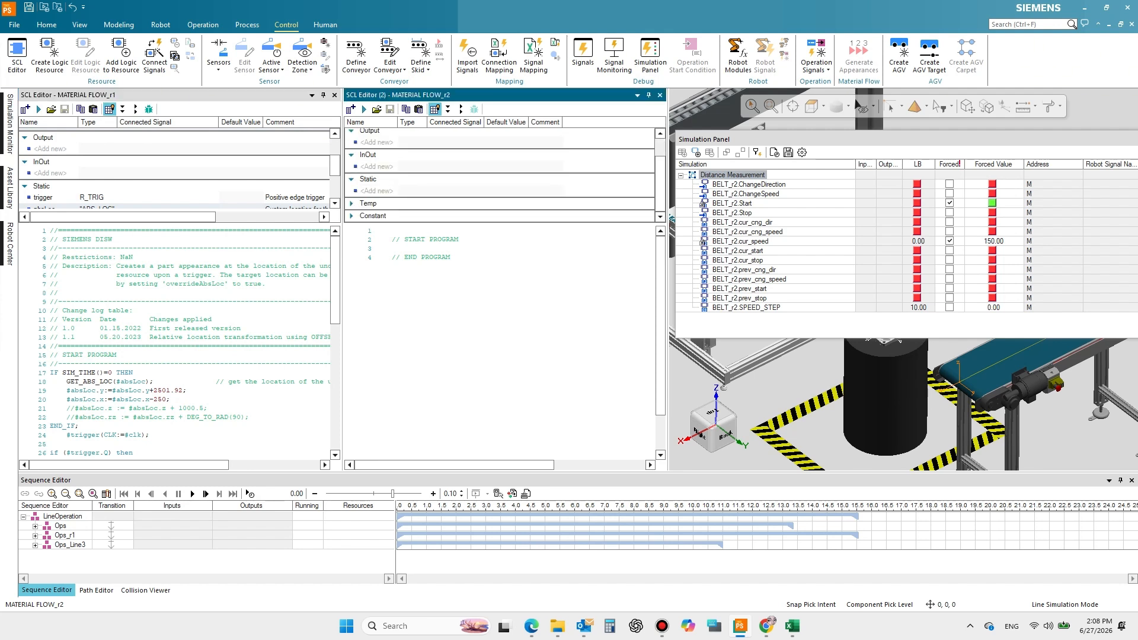
# - Copy the complete SCL script of MATERIAL FLOW_r1 into MATERIAL FLOW_r2, overriding its current script
pyautogui.click(81, 109)
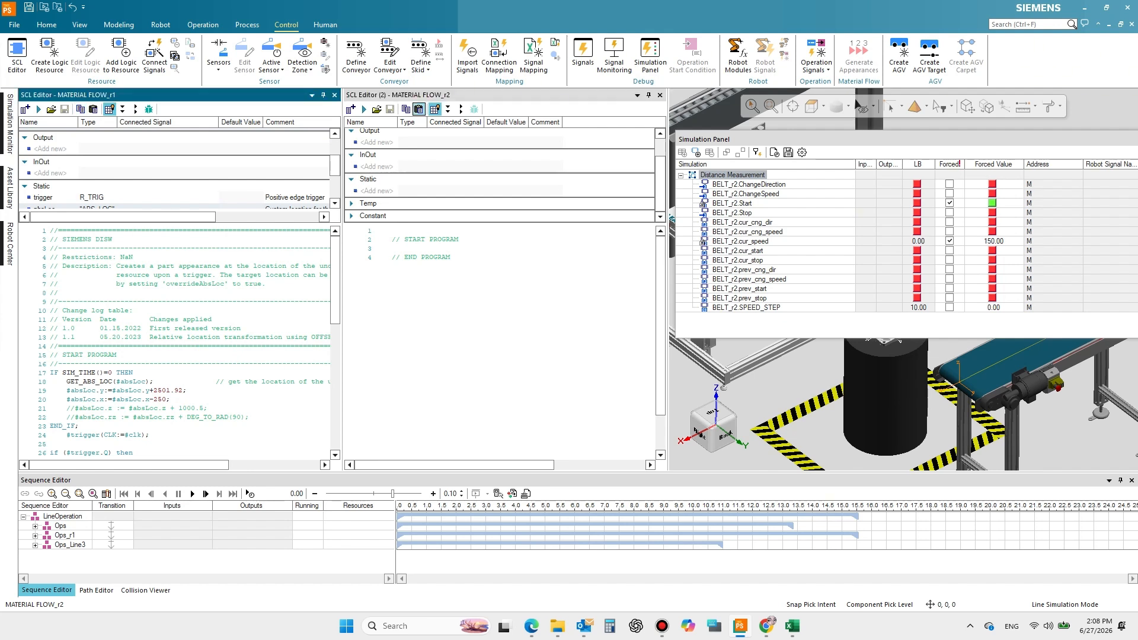
pyautogui.click(419, 109)
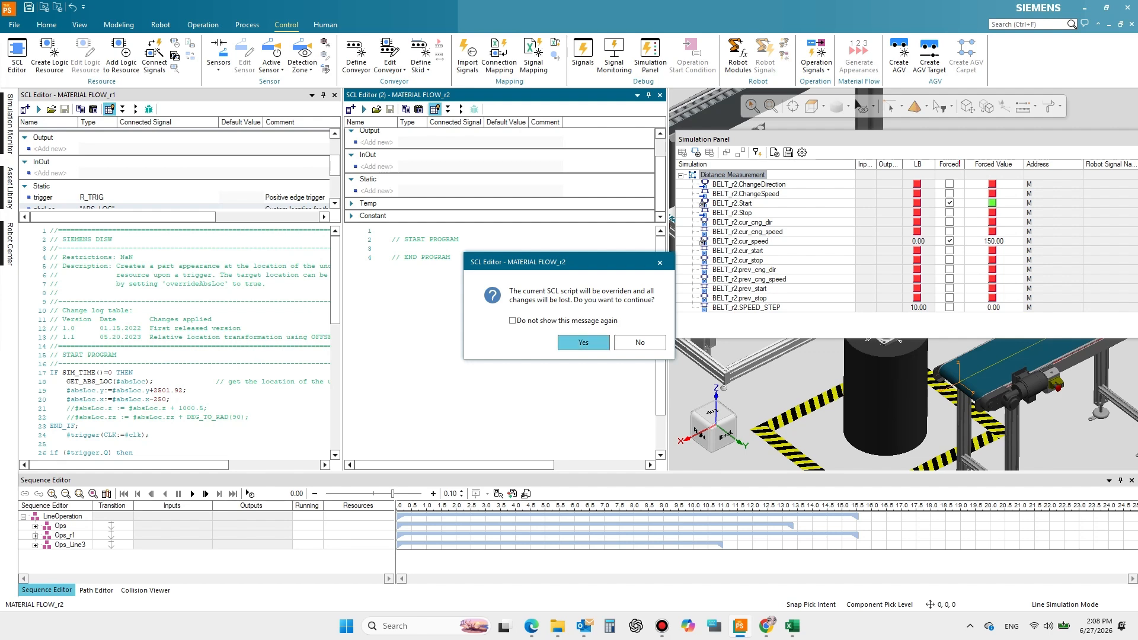
pyautogui.click(583, 342)
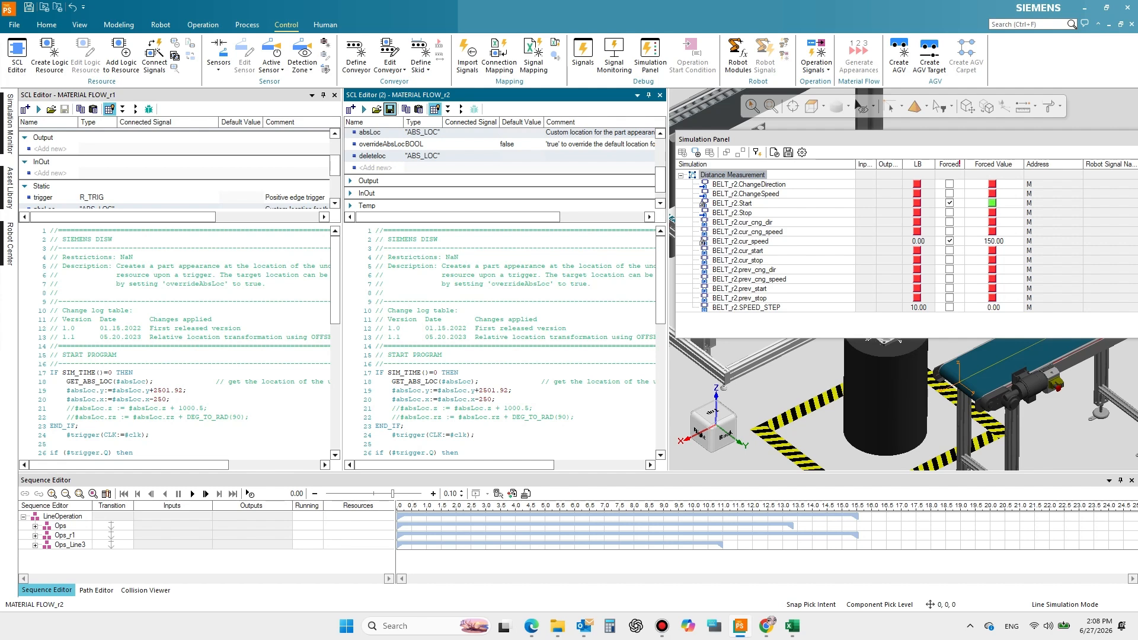
# - Save the MATERIAL FLOW_r2 script, check its Input variables, and close both material flow script editors
pyautogui.click(334, 95)
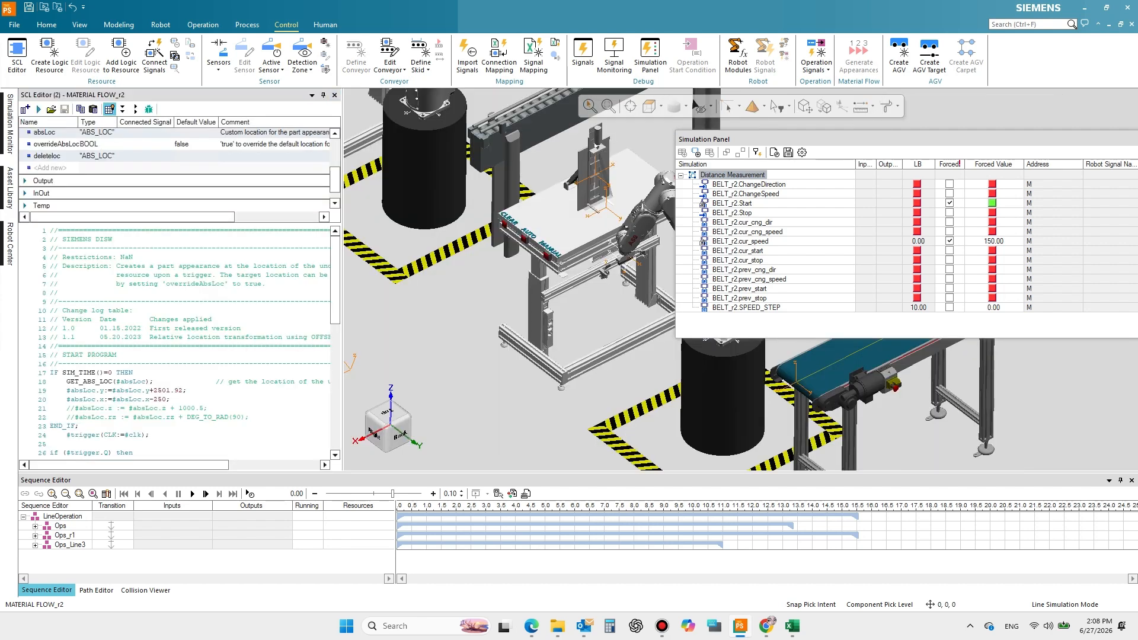
pyautogui.scroll(3, 174, 169)
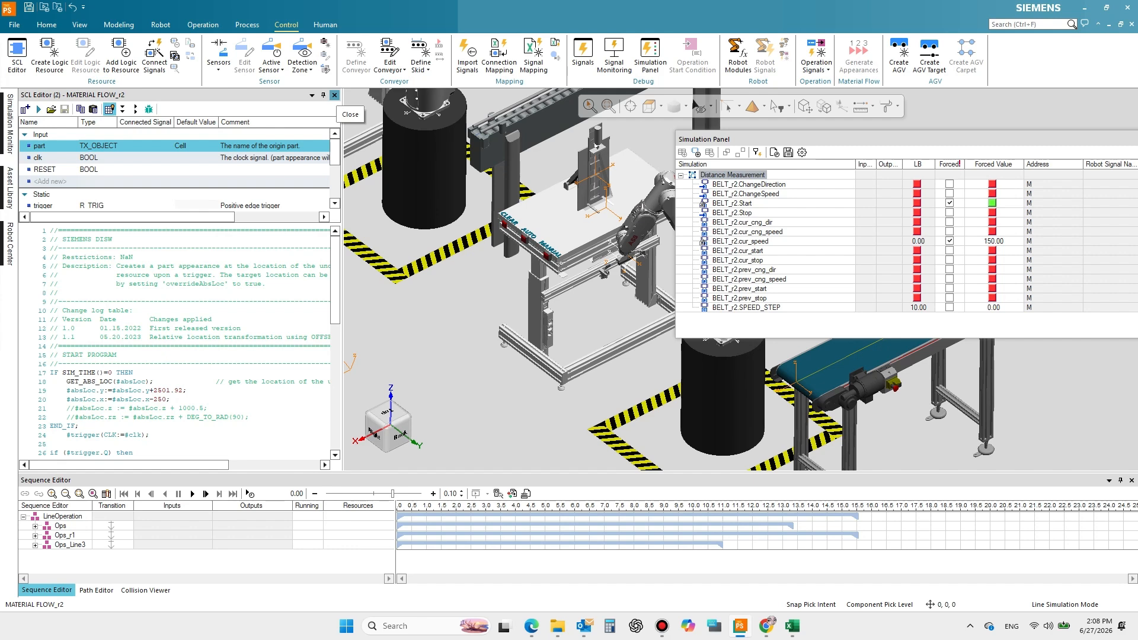
pyautogui.click(334, 96)
# - Open the SCL scripts of PUSH BUTTON MANUAL_r2 and MATERIAL FLOW_r2 side by side and show MATERIAL FLOW_r2's part creation and reset logic
pyautogui.moveTo(0, 94); pyautogui.dragTo(167, 110)
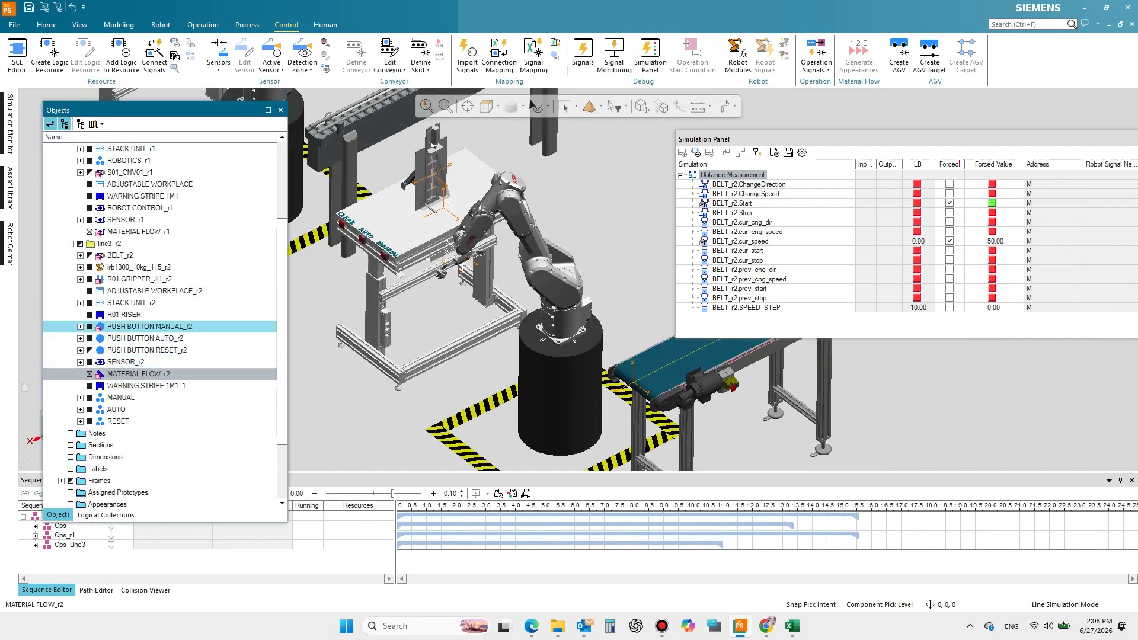
pyautogui.click(149, 326)
pyautogui.keyDown('ctrl'); pyautogui.click(142, 374); pyautogui.keyUp('ctrl')
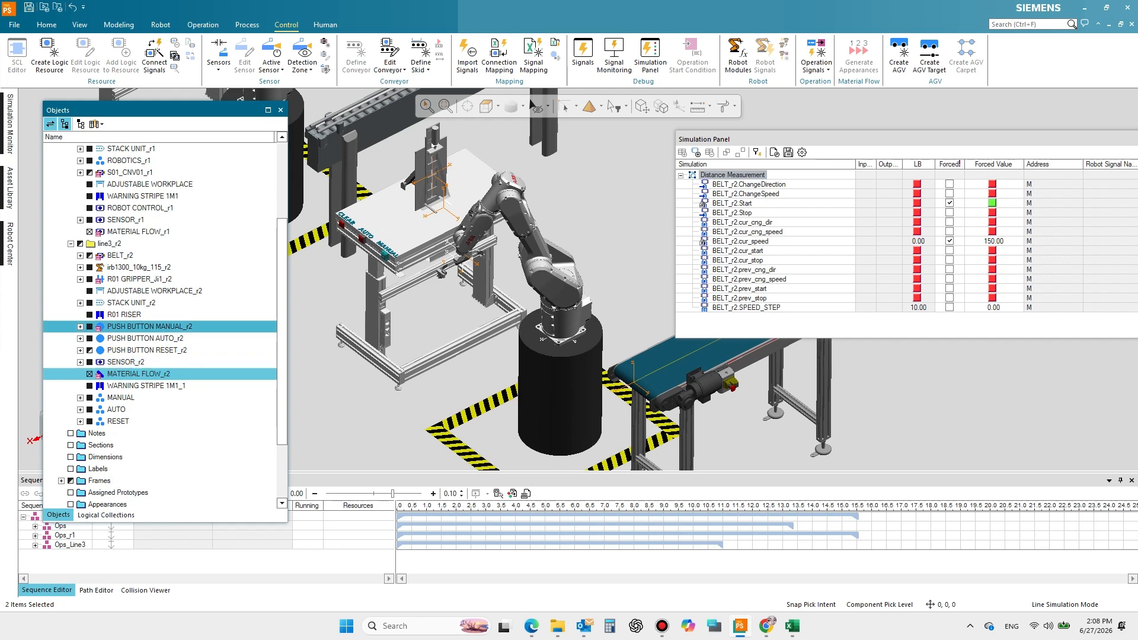
pyautogui.click(150, 326)
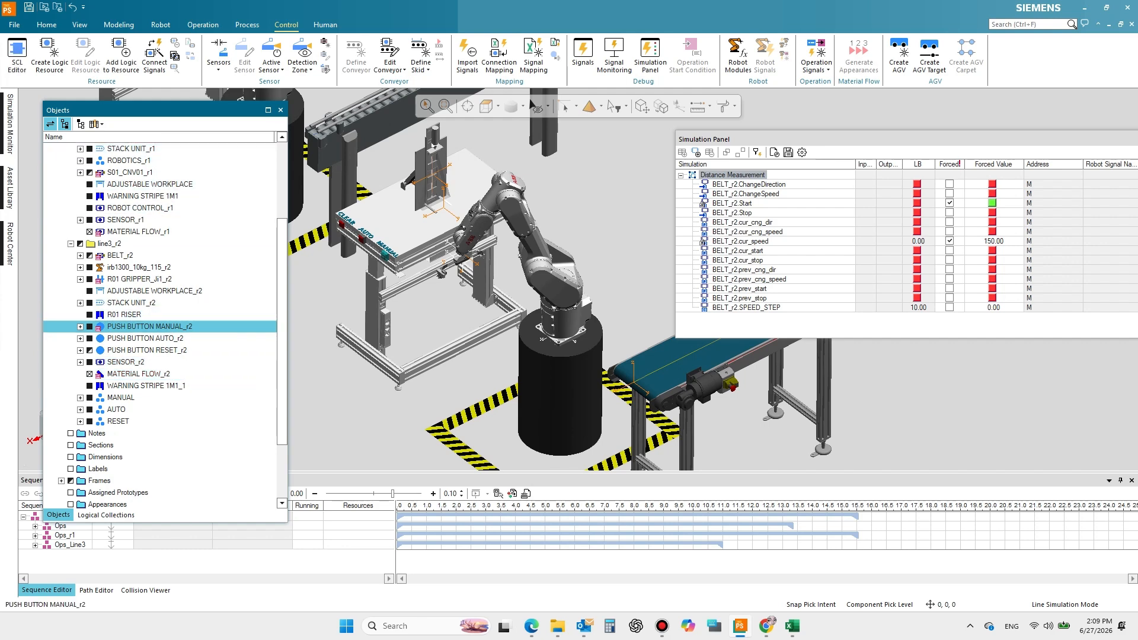
pyautogui.click(17, 53)
pyautogui.click(138, 374)
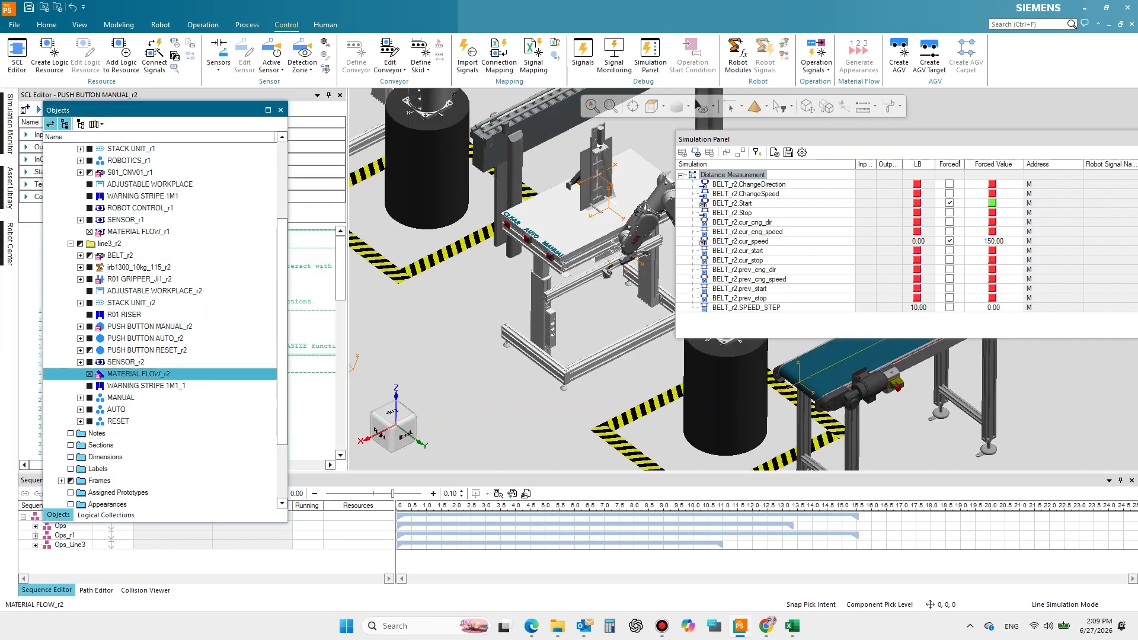
pyautogui.click(17, 53)
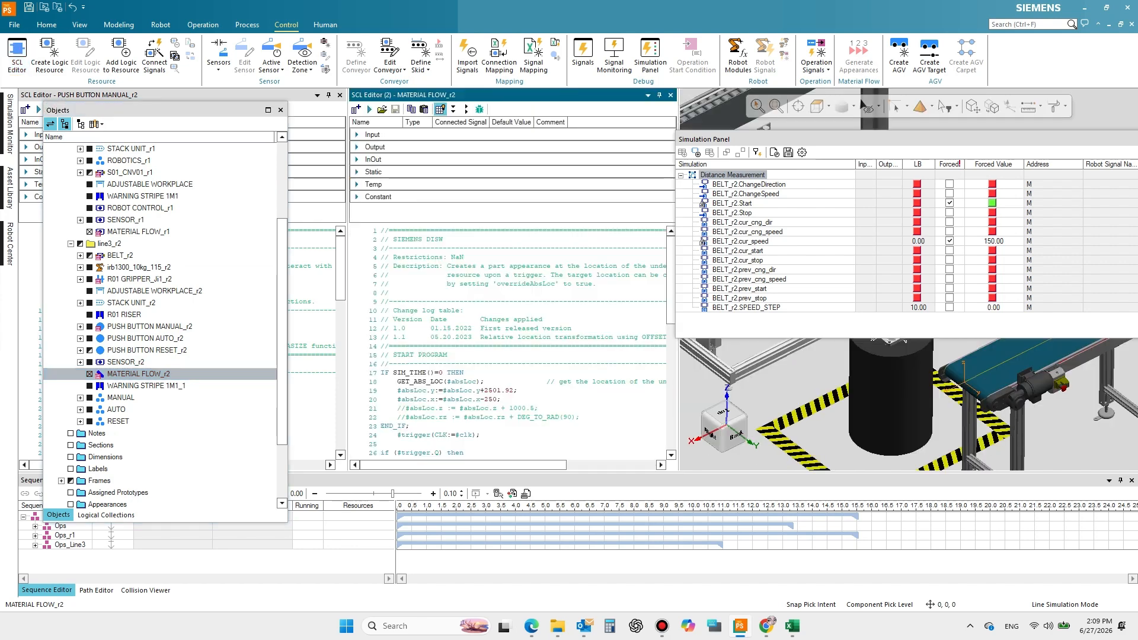
pyautogui.scroll(-6, 509, 343)
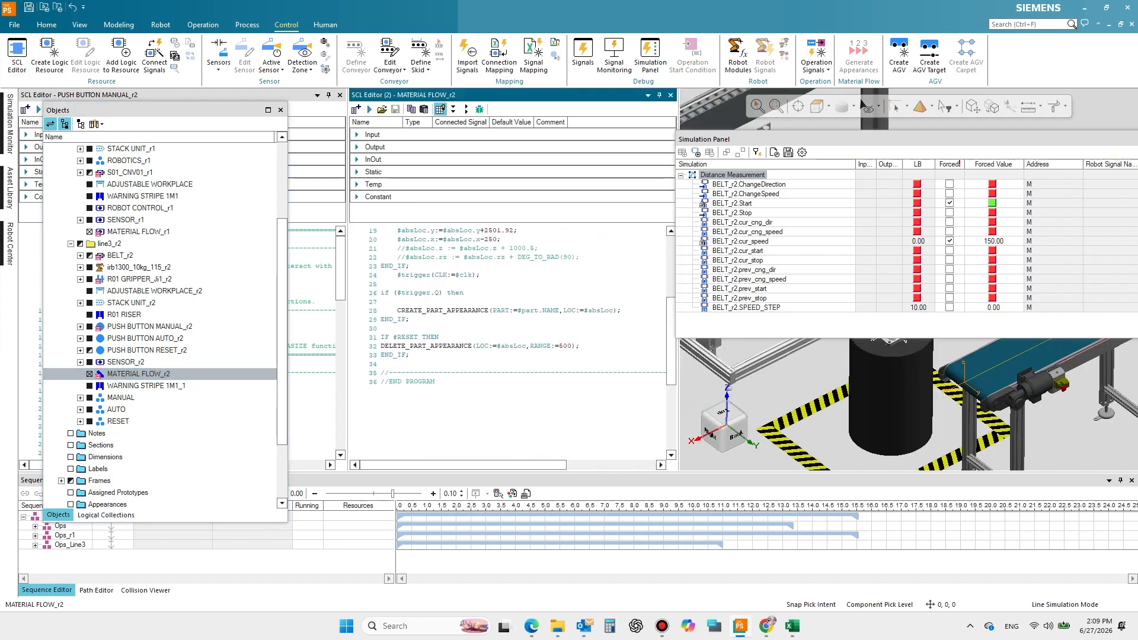
pyautogui.scroll(3, 521, 341)
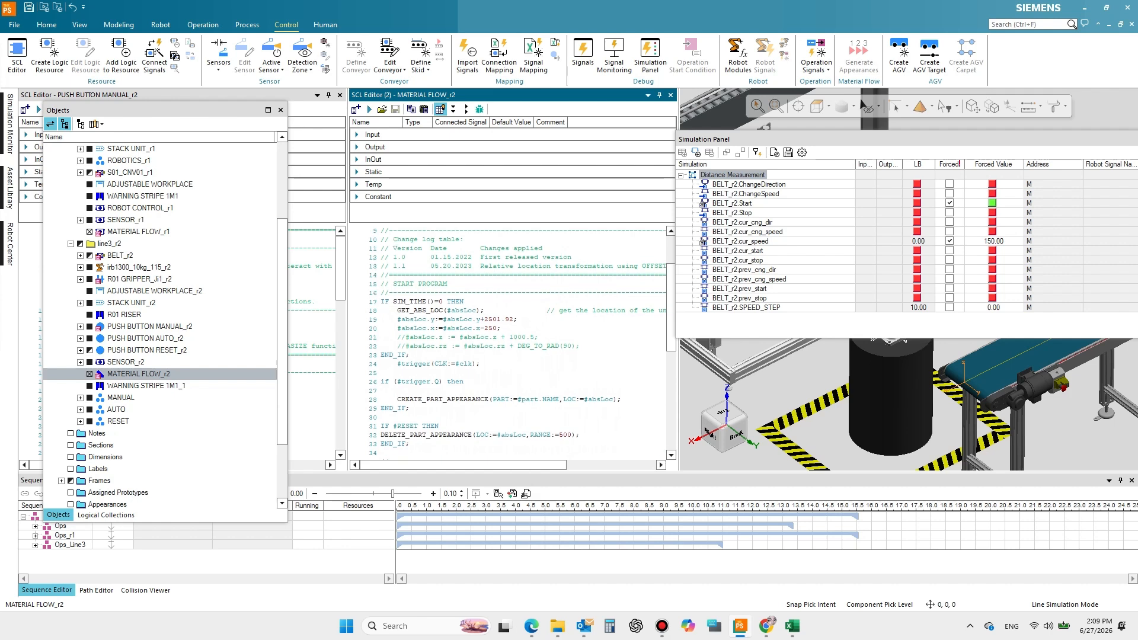
# - Try to enter a new default value for the part input in MATERIAL FLOW_r2's SCL script
pyautogui.scroll(-1, 522, 341)
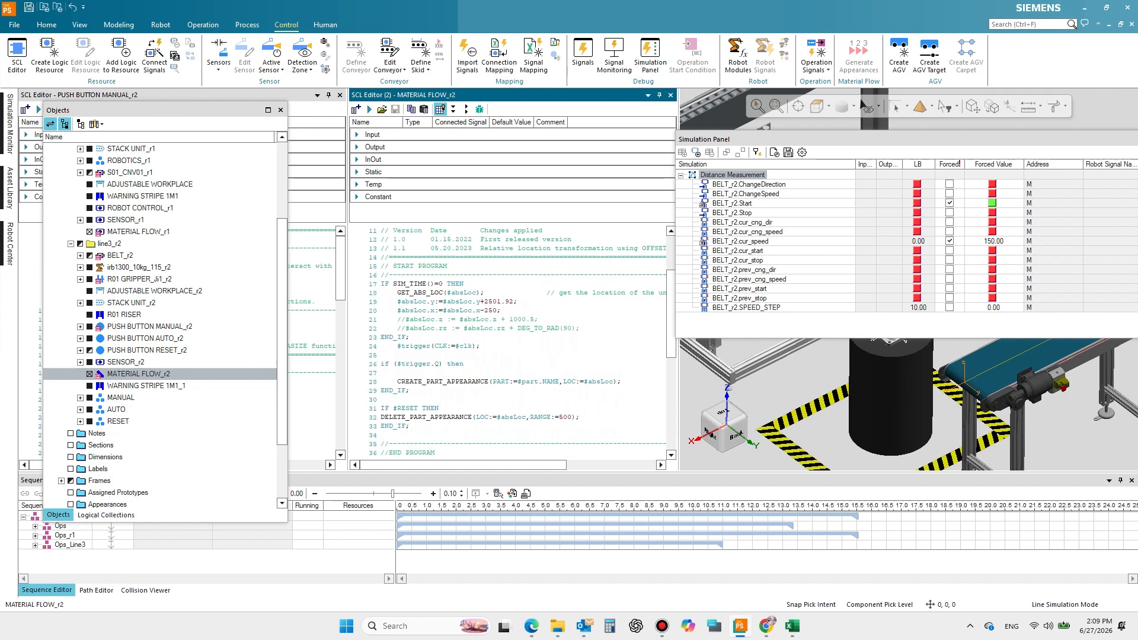
pyautogui.click(357, 135)
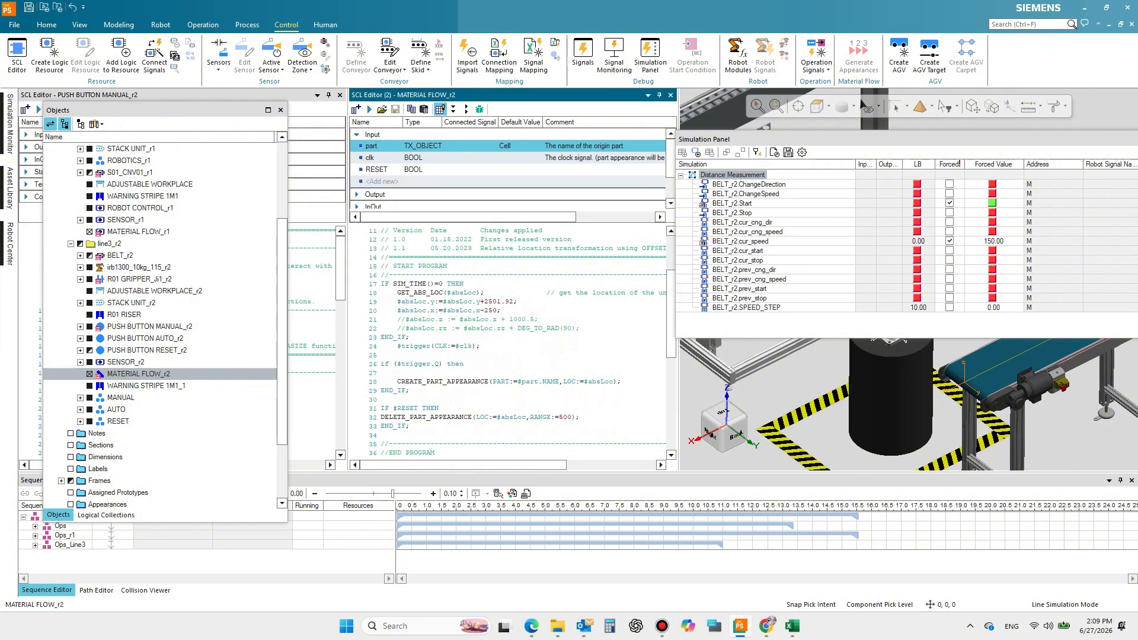
pyautogui.click(280, 110)
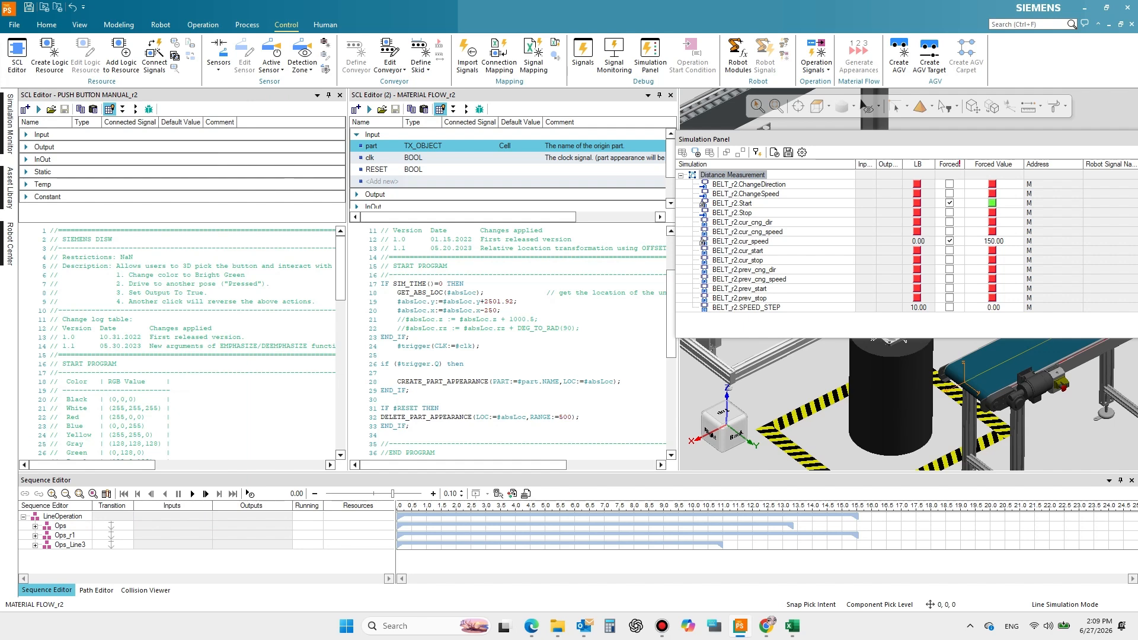
pyautogui.click(486, 94)
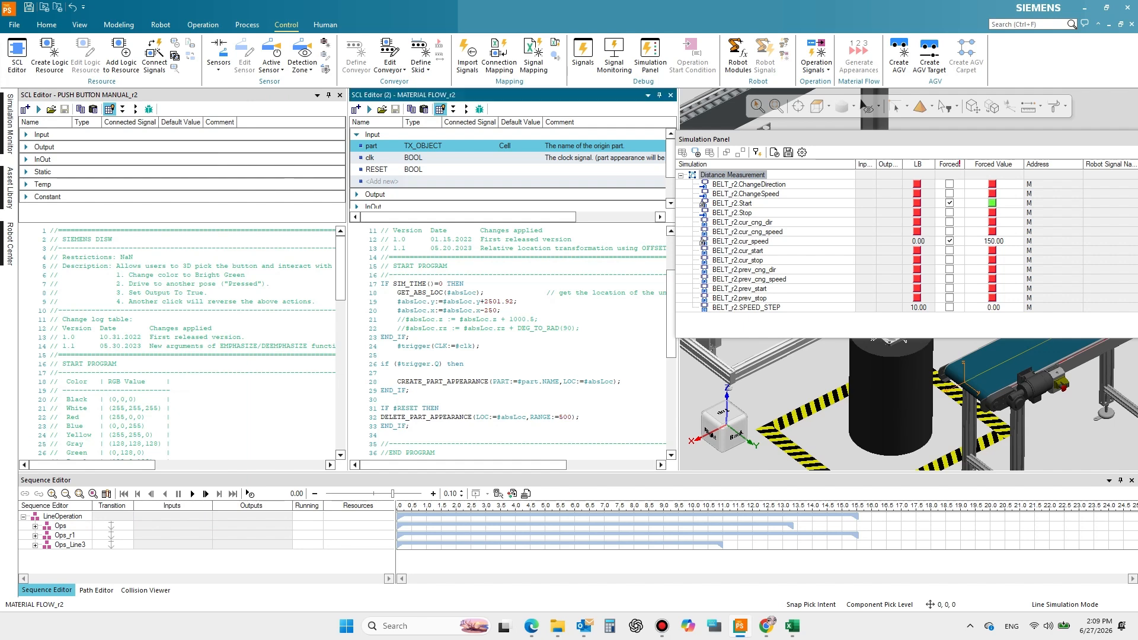
pyautogui.click(520, 146)
pyautogui.write('M')
pyautogui.press('Return')
pyautogui.click(521, 145)
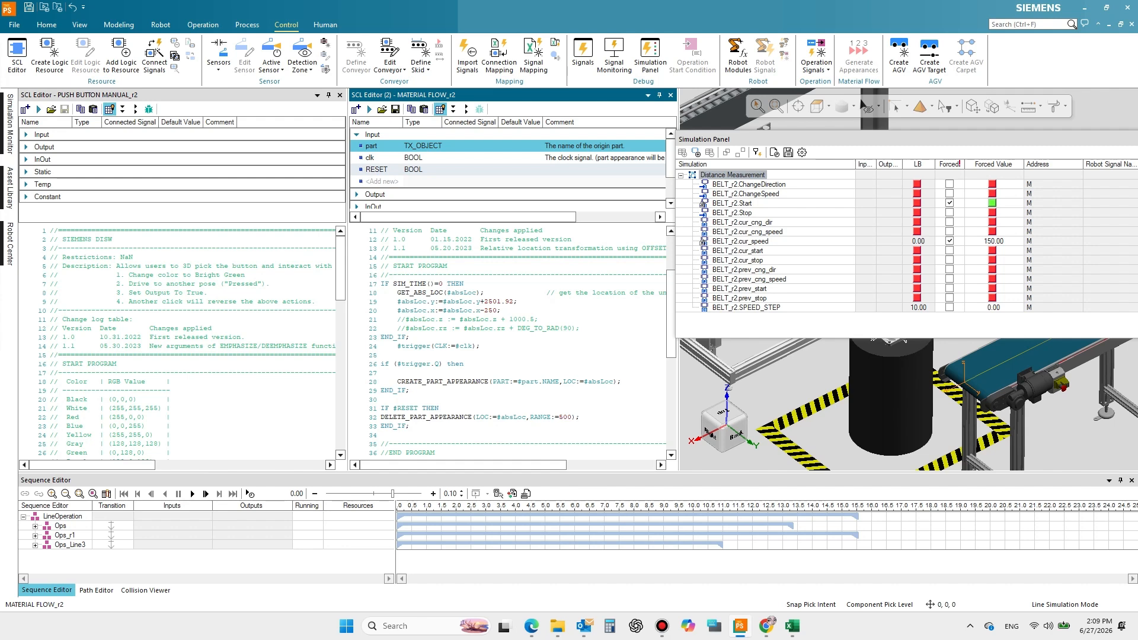
# - Switch the study to Standard Mode, saving the MATERIAL FLOW_r2 script changes and the study
pyautogui.click(46, 25)
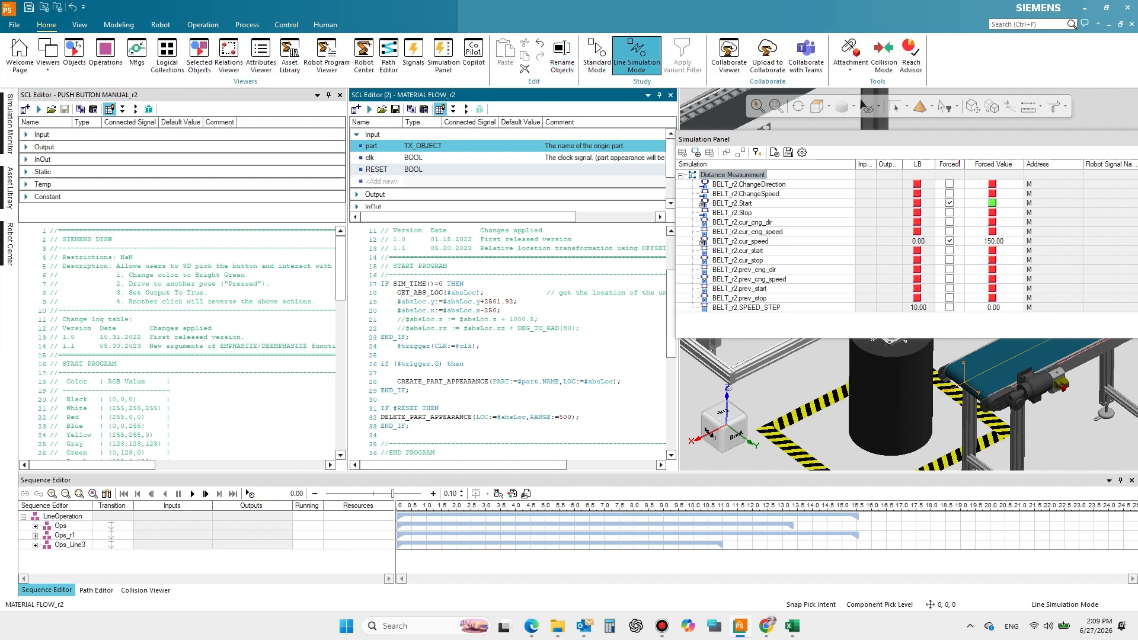
pyautogui.click(597, 56)
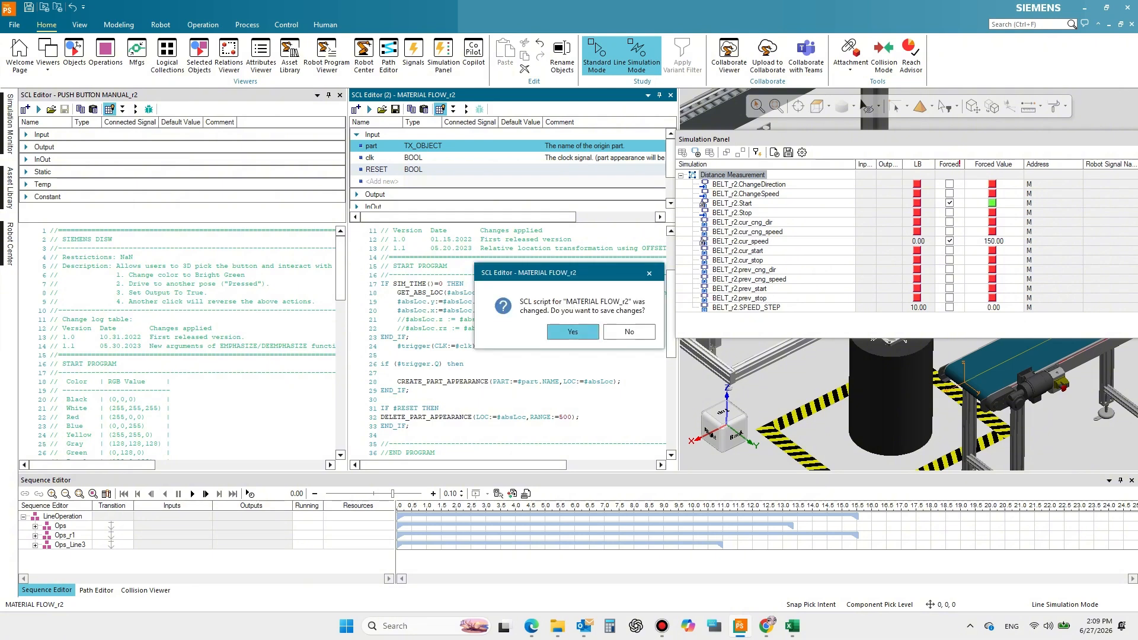
pyautogui.click(573, 332)
pyautogui.click(524, 332)
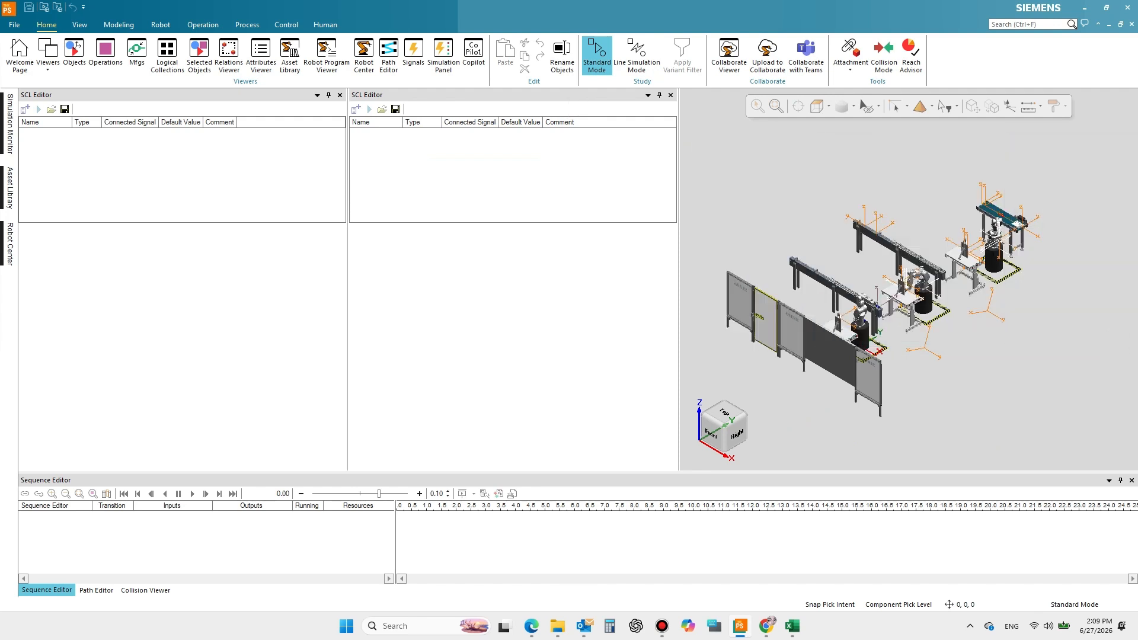
# - Select the part on line 3's belt, open MATERIAL FLOW_r2's SCL script and close the two empty SCL editors
pyautogui.moveTo(1032, 210); pyautogui.dragTo(990, 207, button='right')
pyautogui.scroll(10, 940, 235)
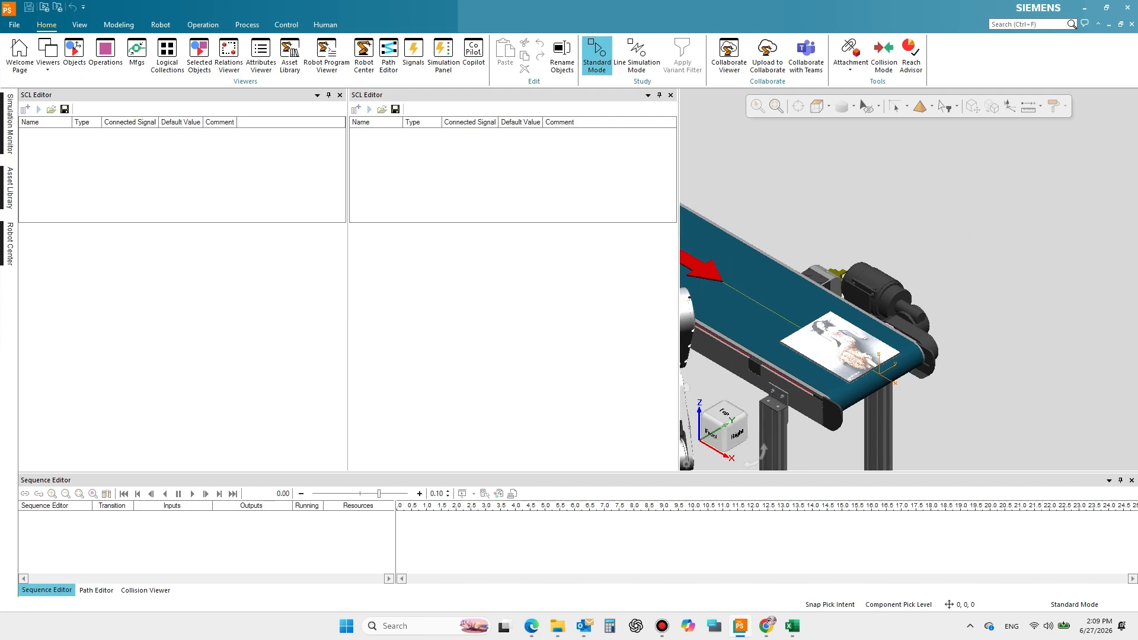
pyautogui.click(839, 346)
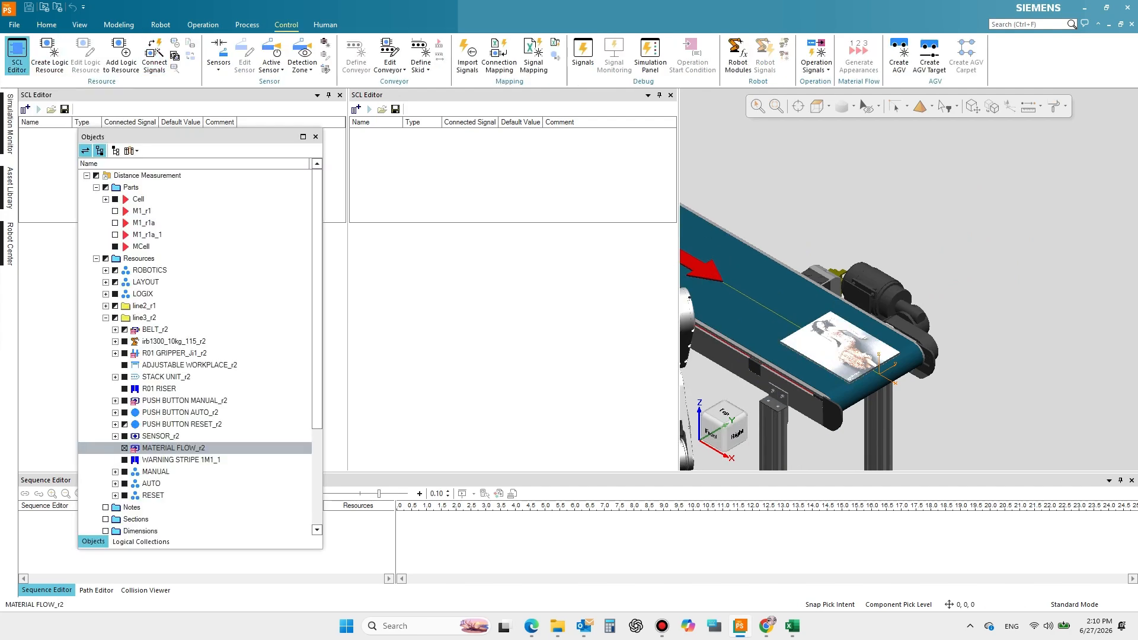
pyautogui.click(16, 56)
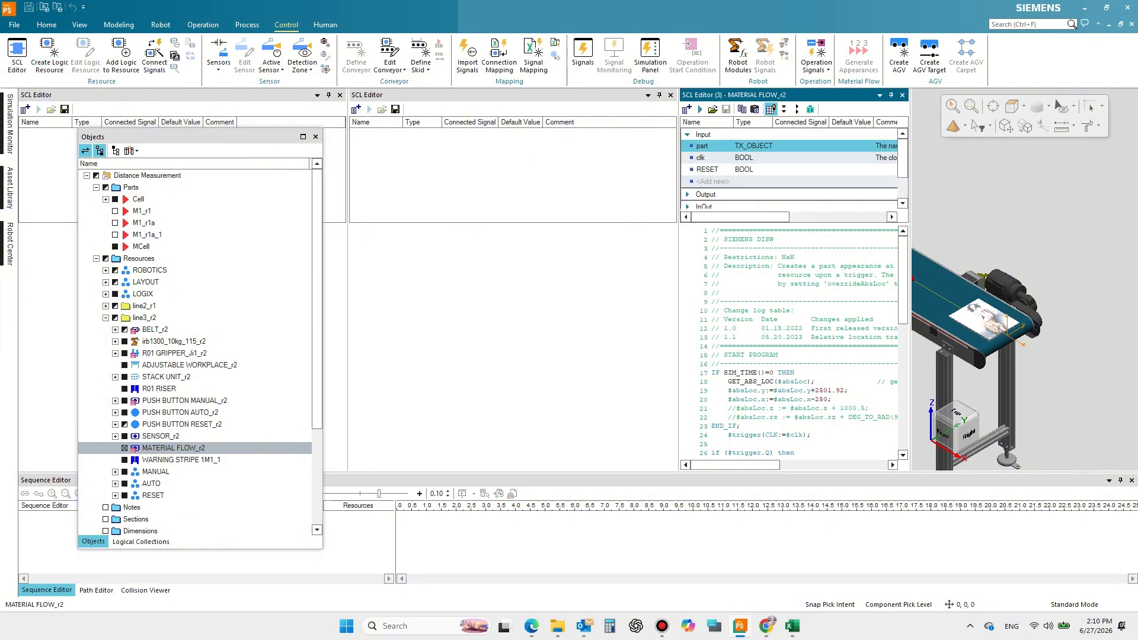
pyautogui.moveTo(255, 137); pyautogui.dragTo(242, 202)
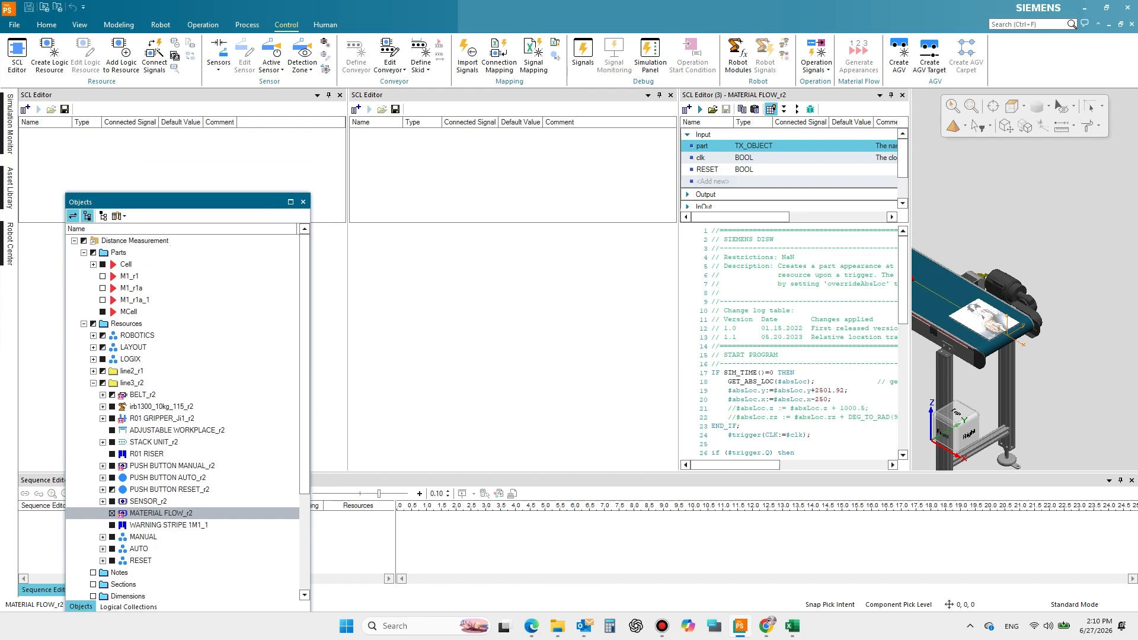
pyautogui.click(340, 95)
pyautogui.click(340, 94)
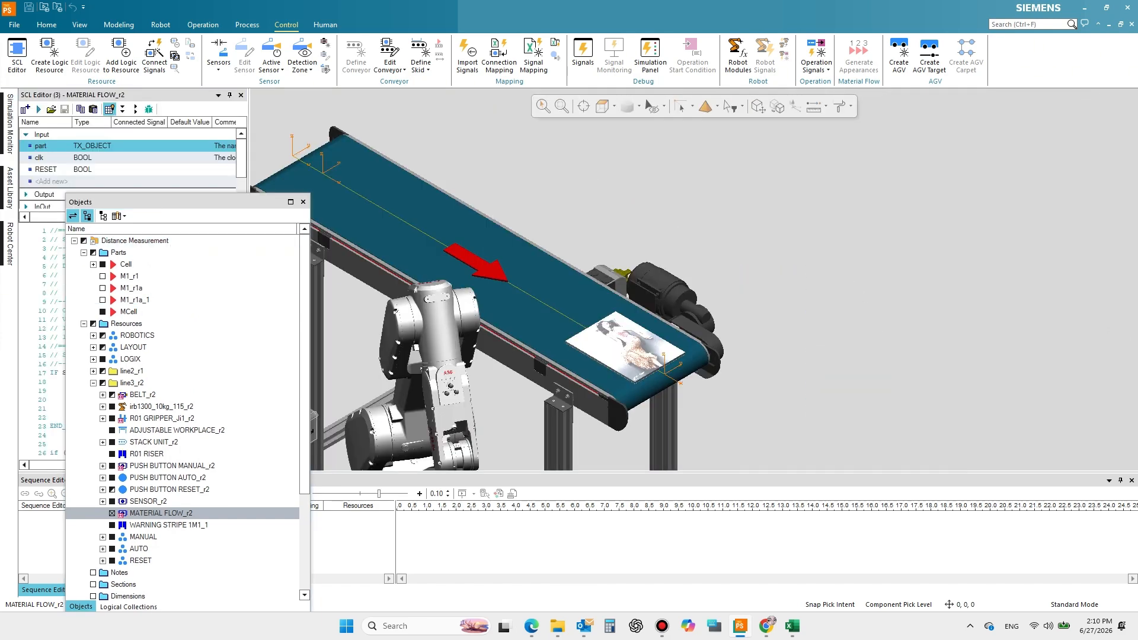
pyautogui.moveTo(2, 63); pyautogui.dragTo(0, 109)
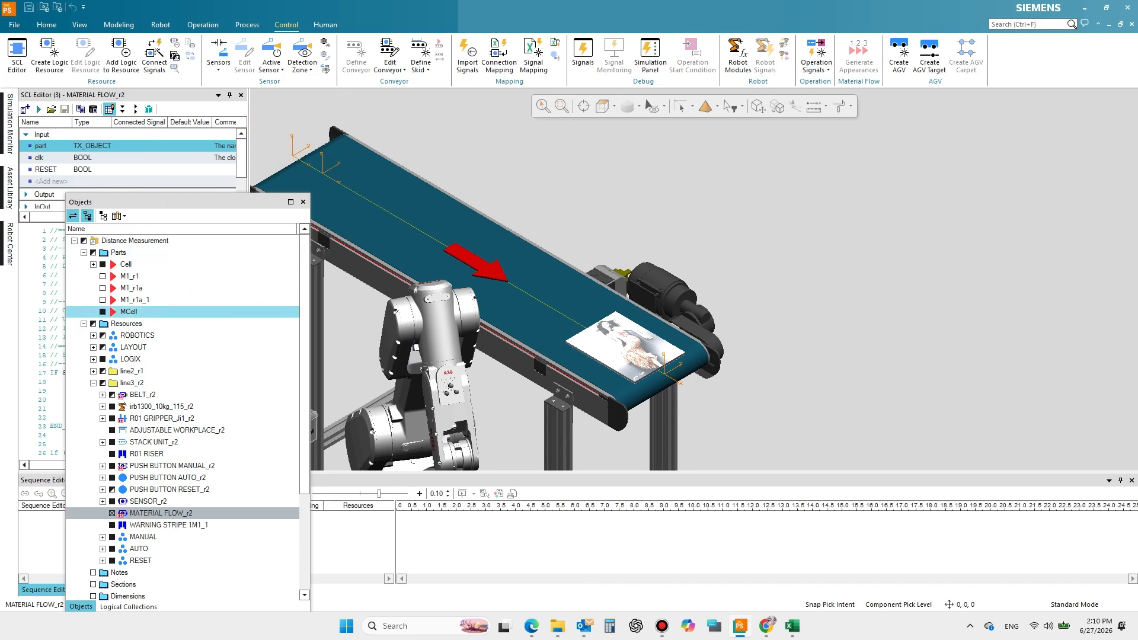
# - Set the default value of MATERIAL FLOW_r2's part input to MCell and save the script
pyautogui.click(190, 146)
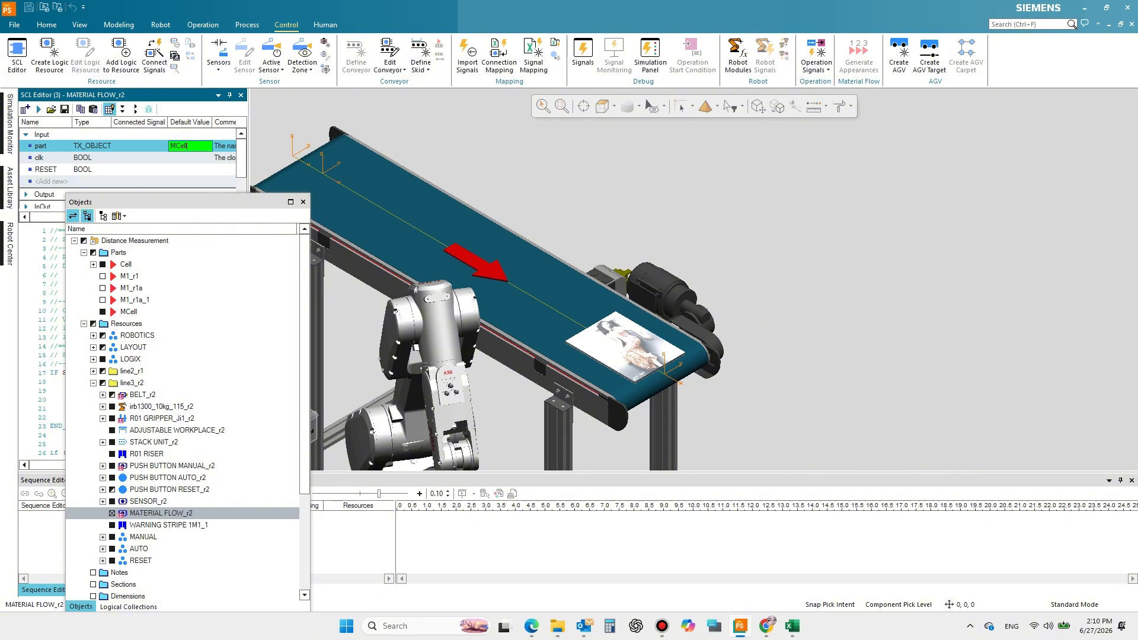
pyautogui.write('MCell')
pyautogui.press('Return')
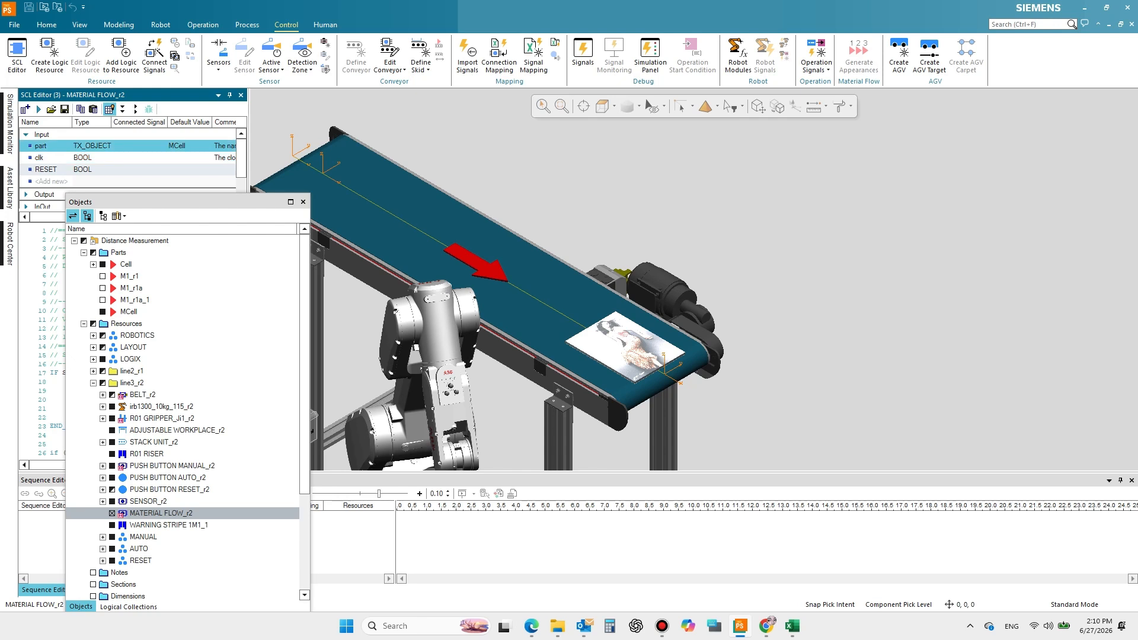
pyautogui.click(64, 109)
# - Return the study to Line Simulation Mode, saving the study changes
pyautogui.click(47, 25)
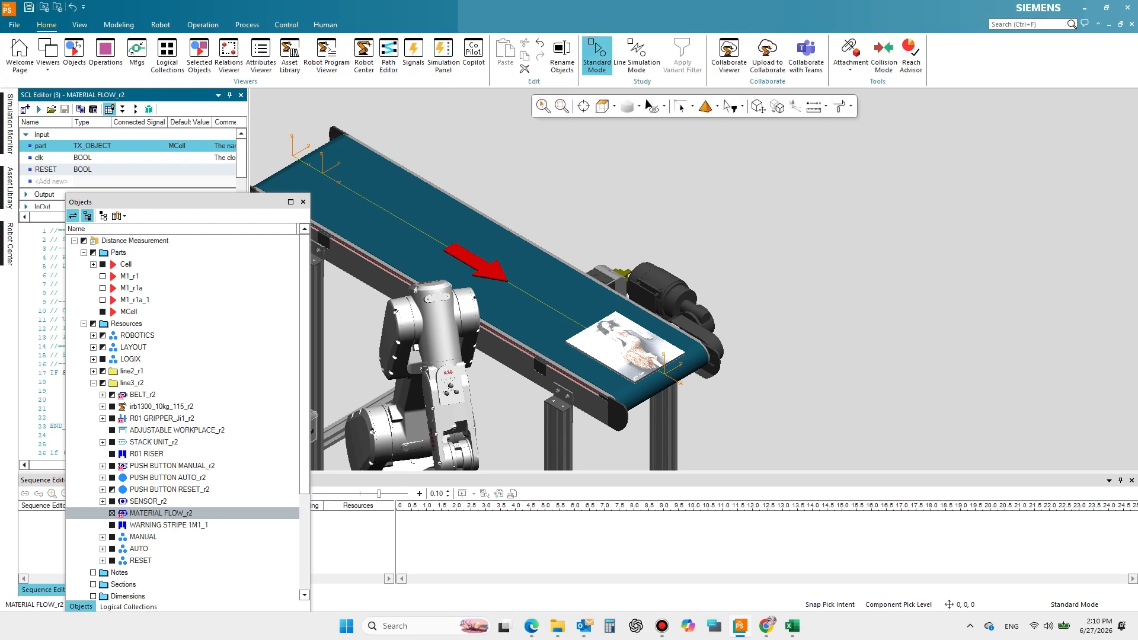
pyautogui.click(636, 52)
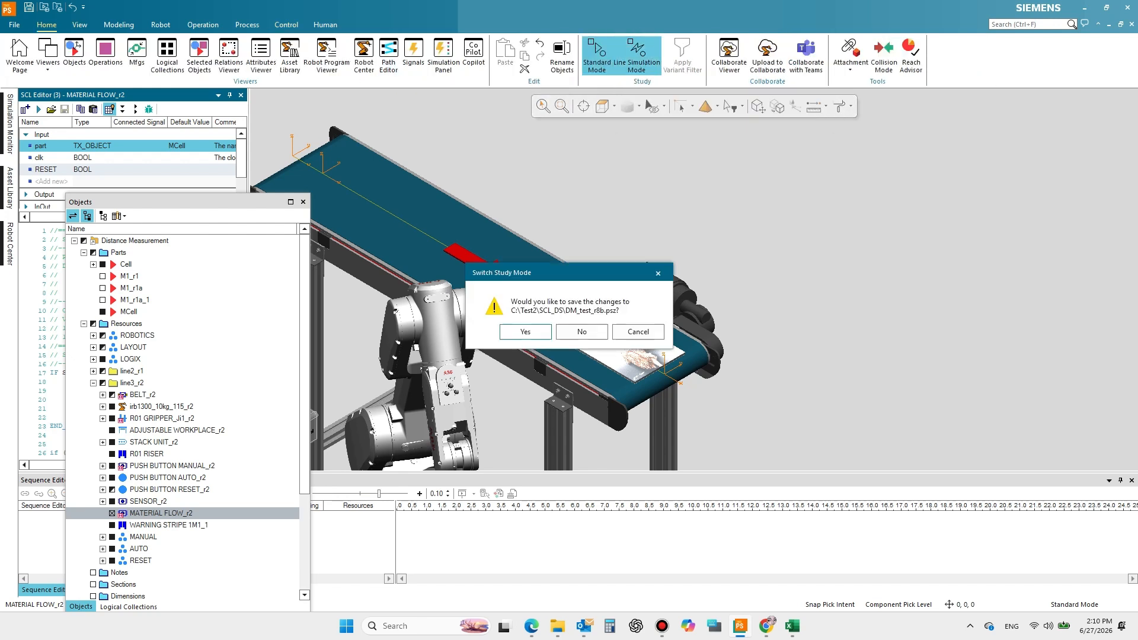
pyautogui.click(525, 332)
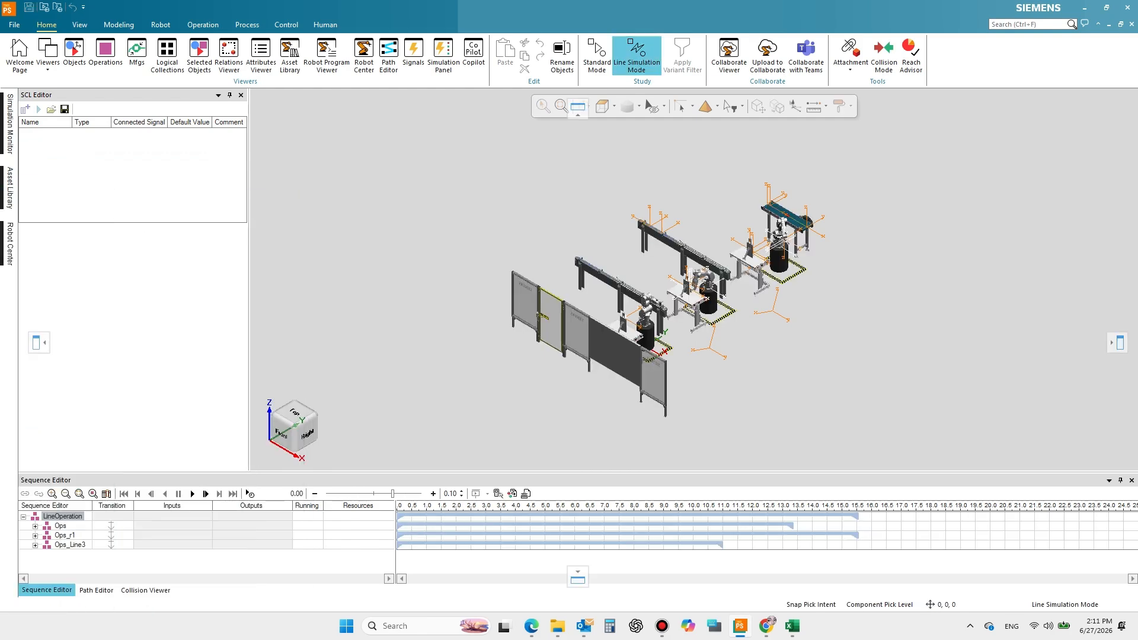
# - Create a resource input signal named Push Button Auto Out r2, connect it to PUSH BUTTON MANUAL_r2's Output variable and run the script
pyautogui.moveTo(711, 284); pyautogui.dragTo(557, 281, button='middle')
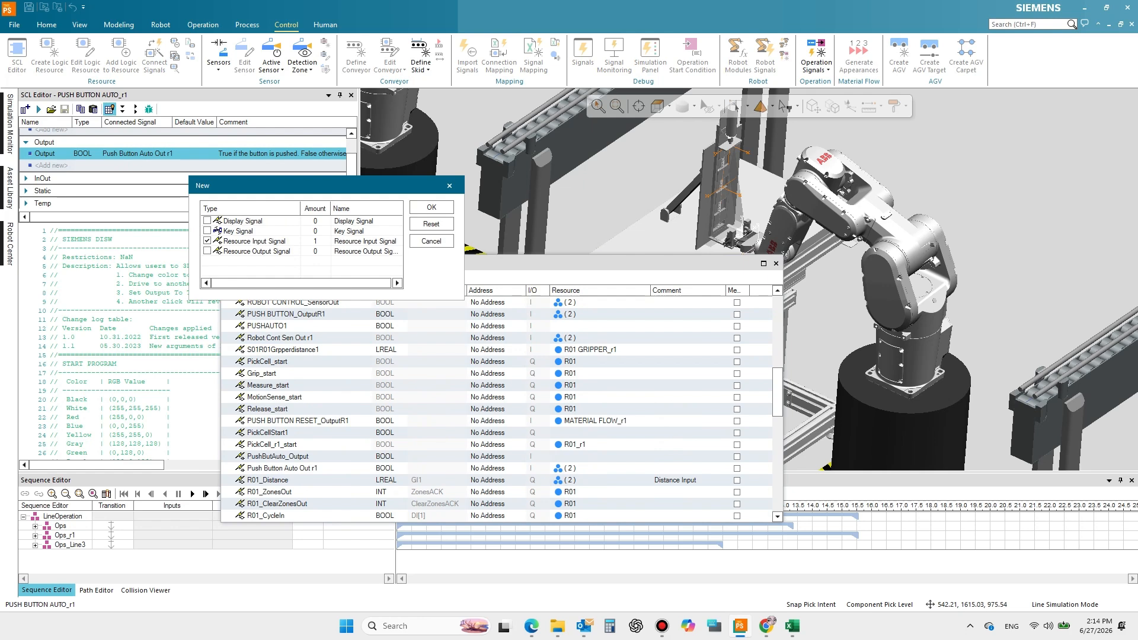
pyautogui.click(365, 241)
pyautogui.write('Push Button Auto Out r2')
pyautogui.click(431, 207)
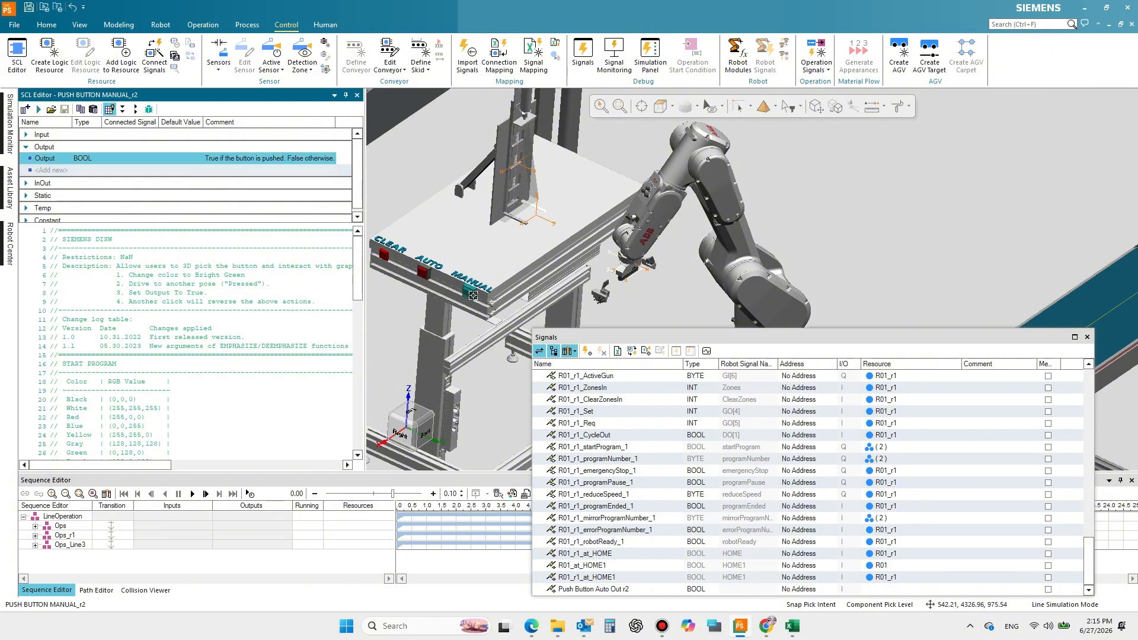
pyautogui.click(131, 158)
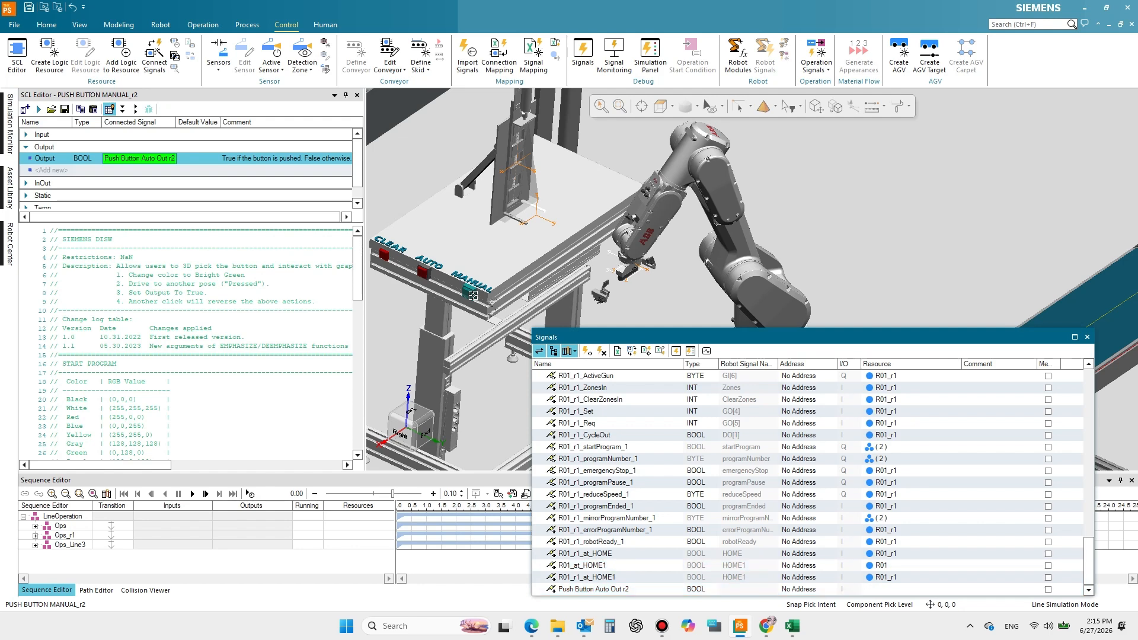
pyautogui.click(38, 109)
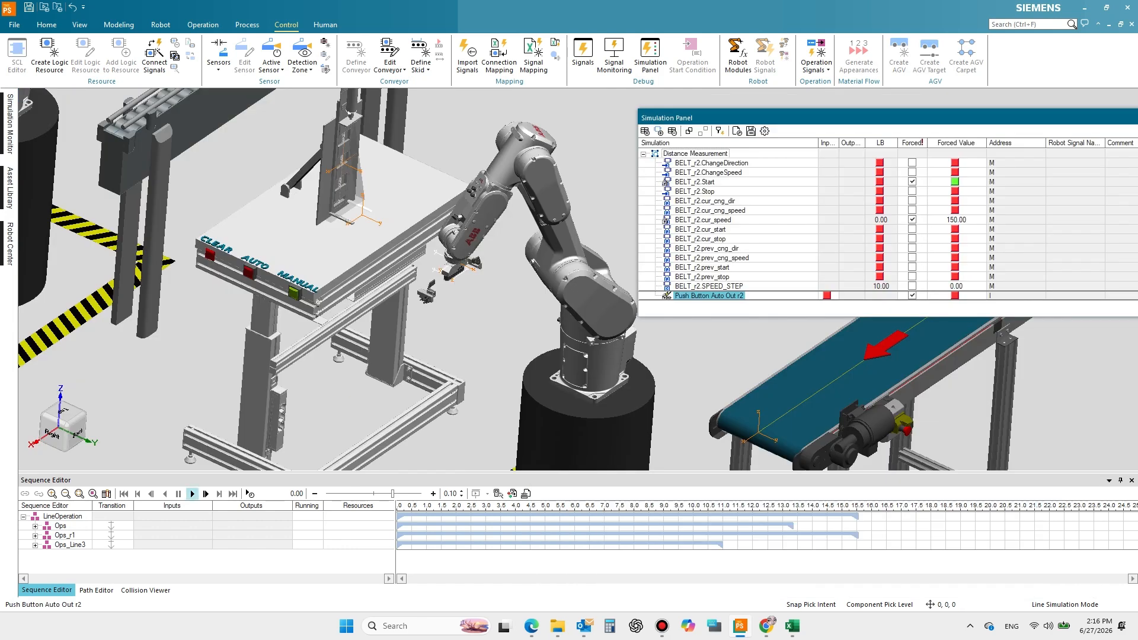
# - Start the line simulation, force Push Button Auto Out r2 to true and inspect the parts on the conveyors
pyautogui.click(192, 493)
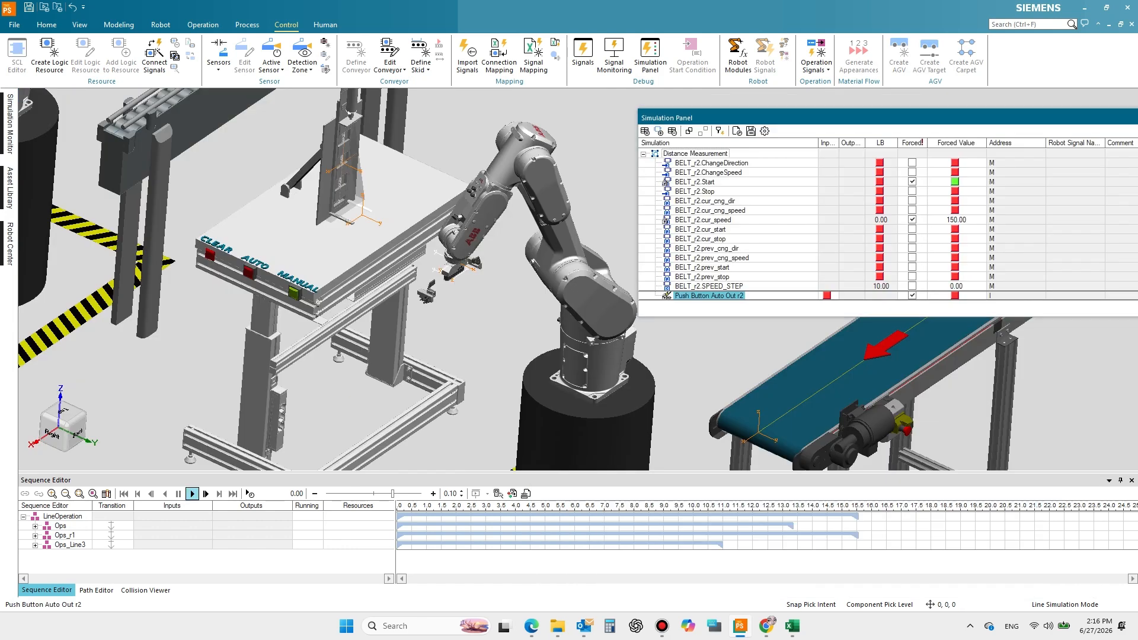
pyautogui.click(955, 295)
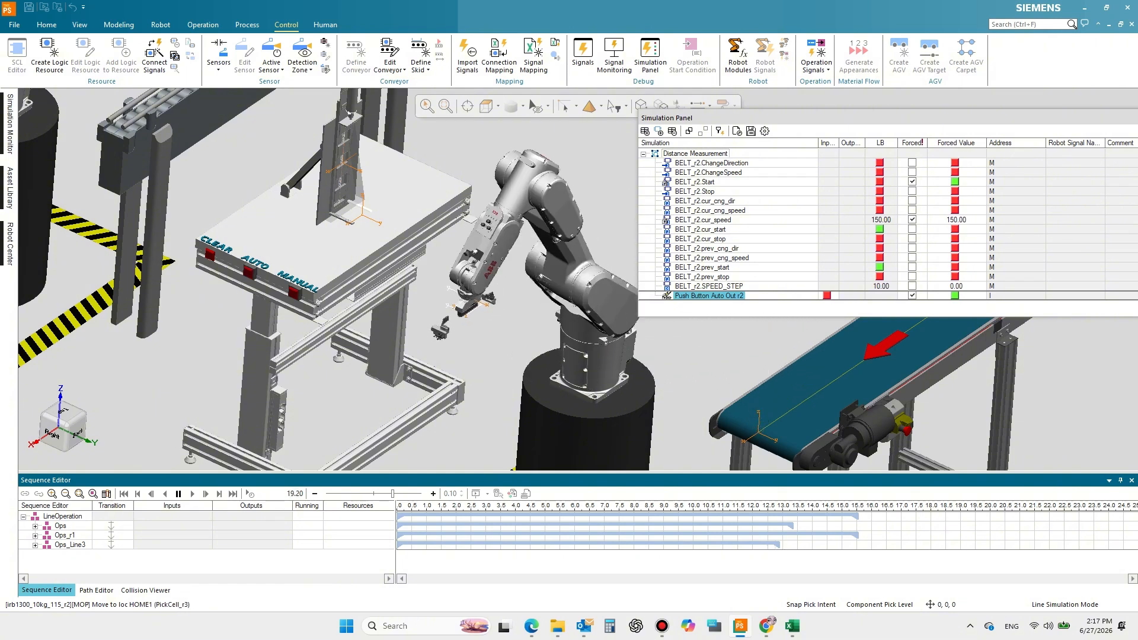
pyautogui.scroll(-7, 472, 290)
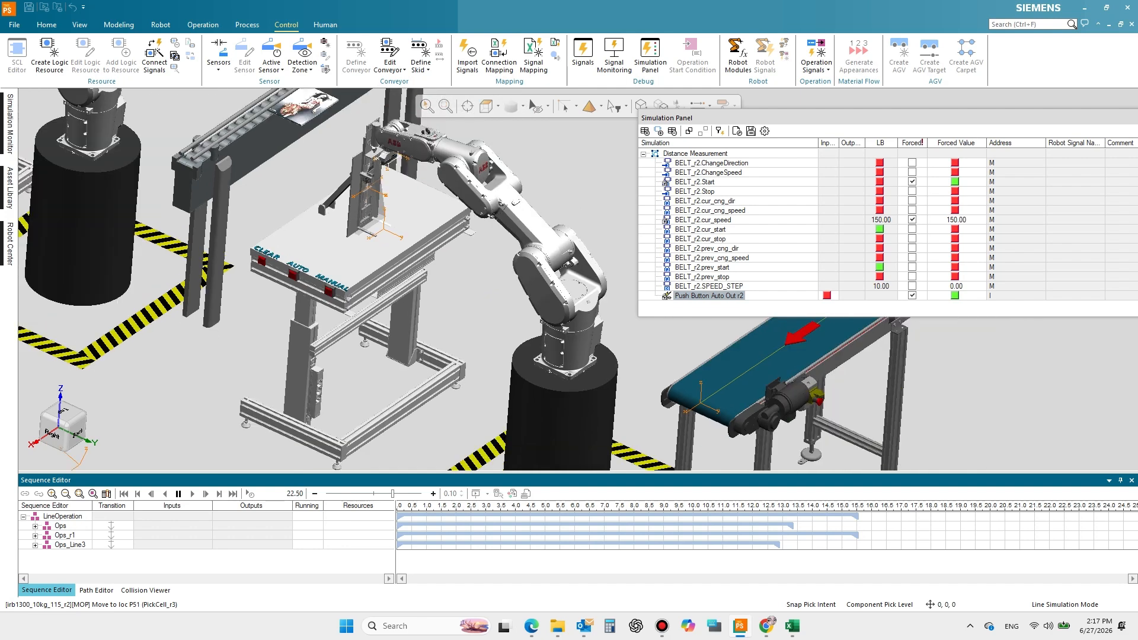
pyautogui.moveTo(471, 290); pyautogui.dragTo(486, 287, button='middle')
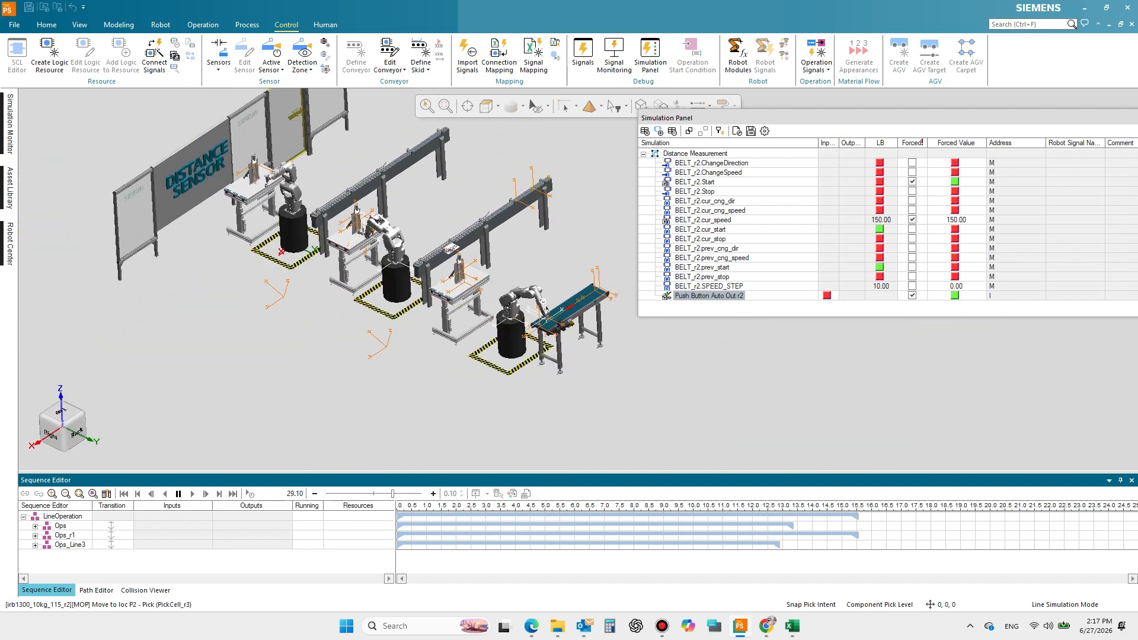
pyautogui.click(695, 153)
pyautogui.moveTo(453, 232)
pyautogui.mouseDown(button='middle')
pyautogui.moveTo(445, 253)
pyautogui.moveTo(448, 227)
pyautogui.moveTo(446, 243)
pyautogui.mouseUp(button='middle')
pyautogui.scroll(7, 444, 253)
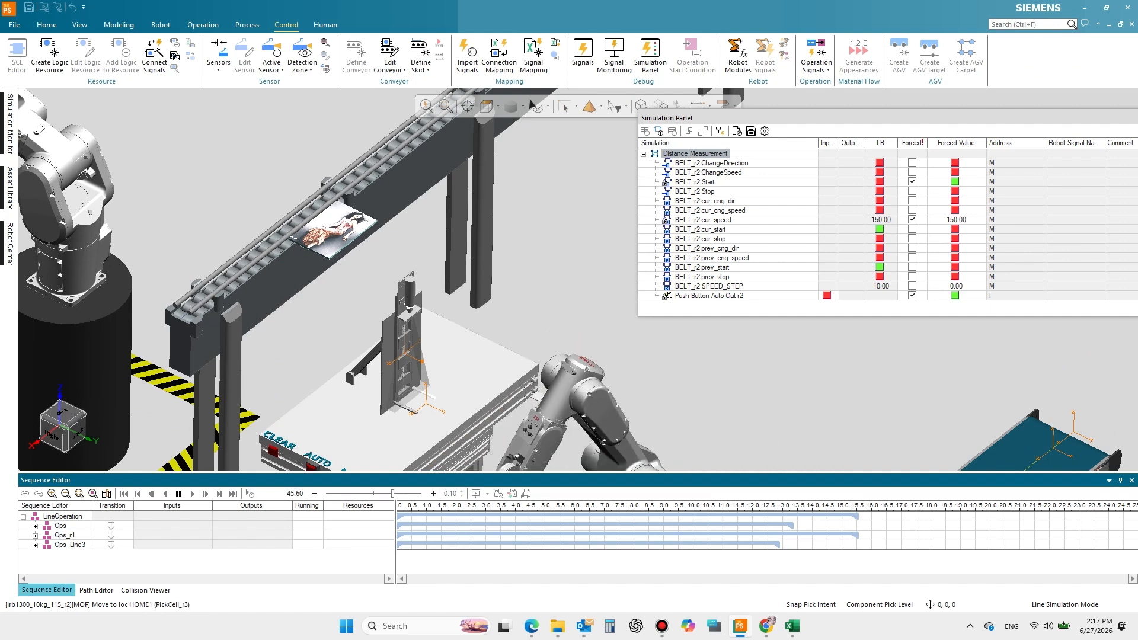
# - Toggle the forced value of Push Button Auto Out r2 off and back on, deleting the part on the roller conveyor in between
pyautogui.click(954, 295)
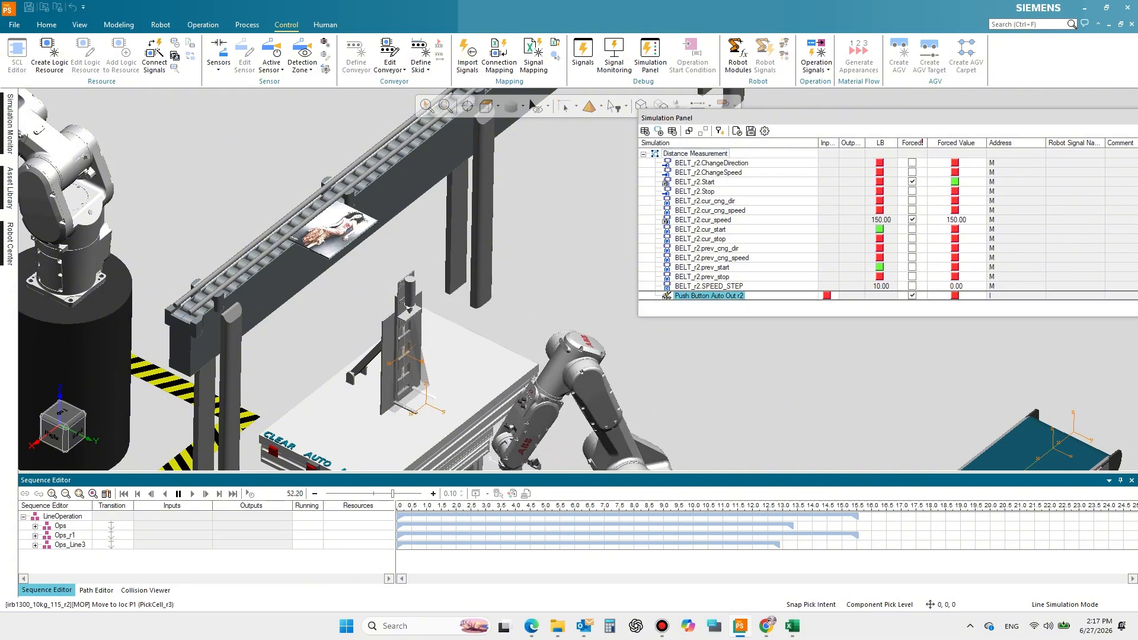
pyautogui.click(330, 227)
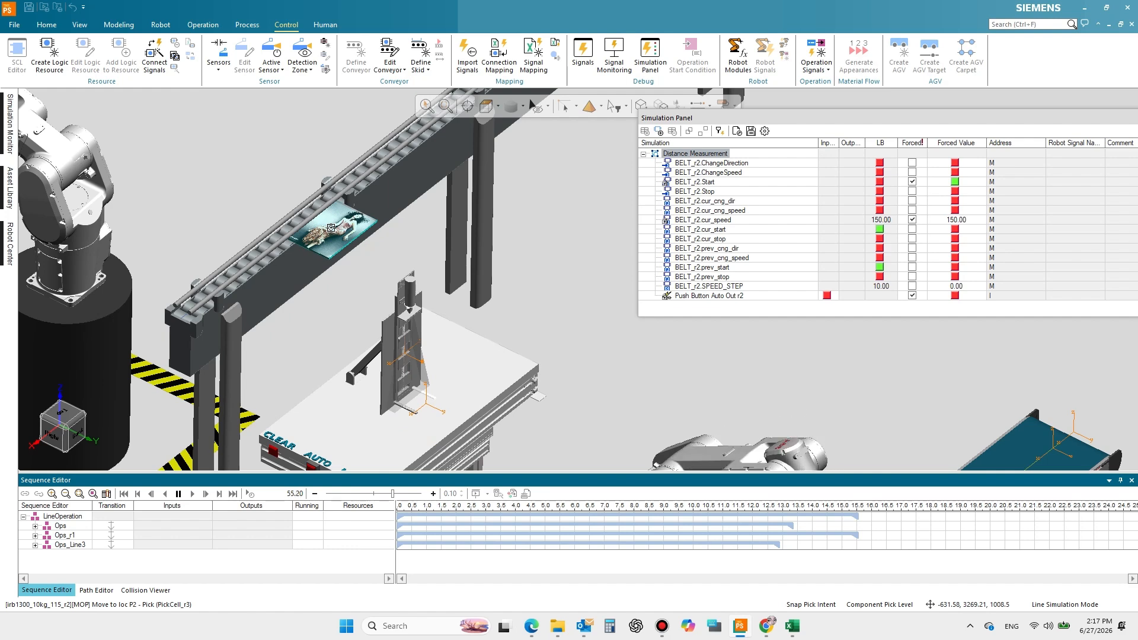
pyautogui.press('Delete')
pyautogui.click(955, 296)
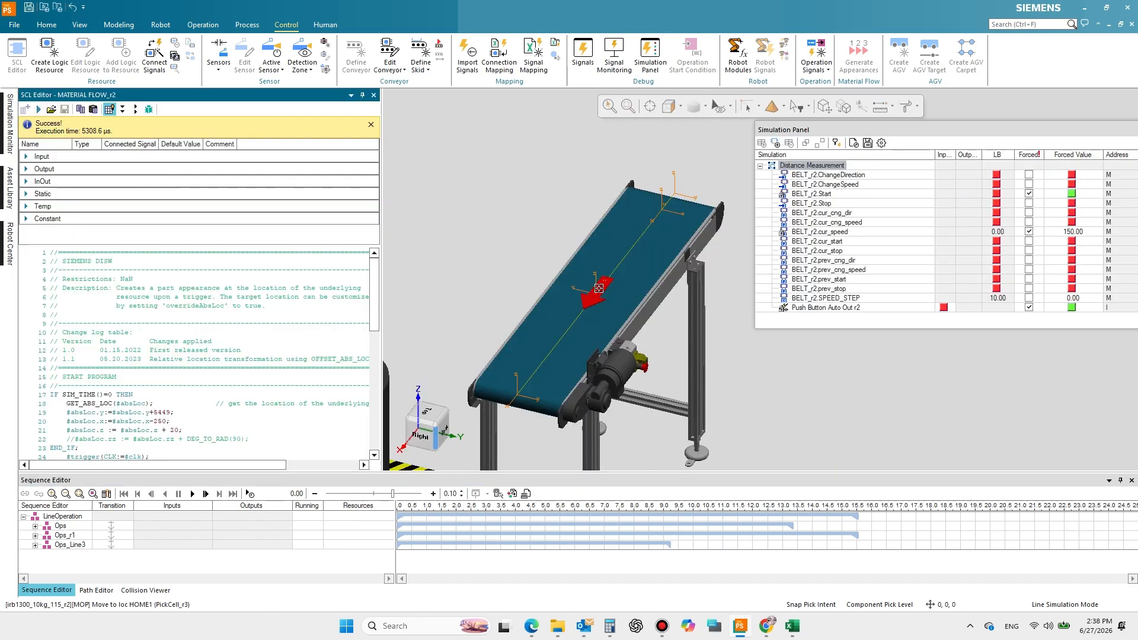
# - Reset the line simulation to its start, select the Push Button Auto Out r2 signal and advance the simulation
pyautogui.press('space')
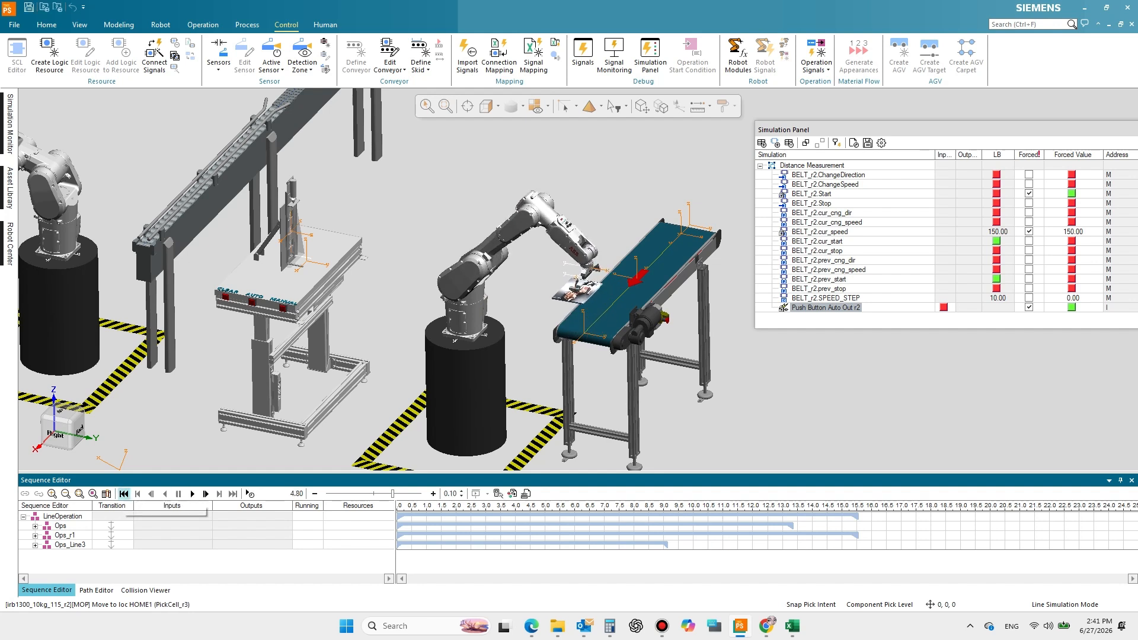
pyautogui.click(124, 493)
pyautogui.click(783, 307)
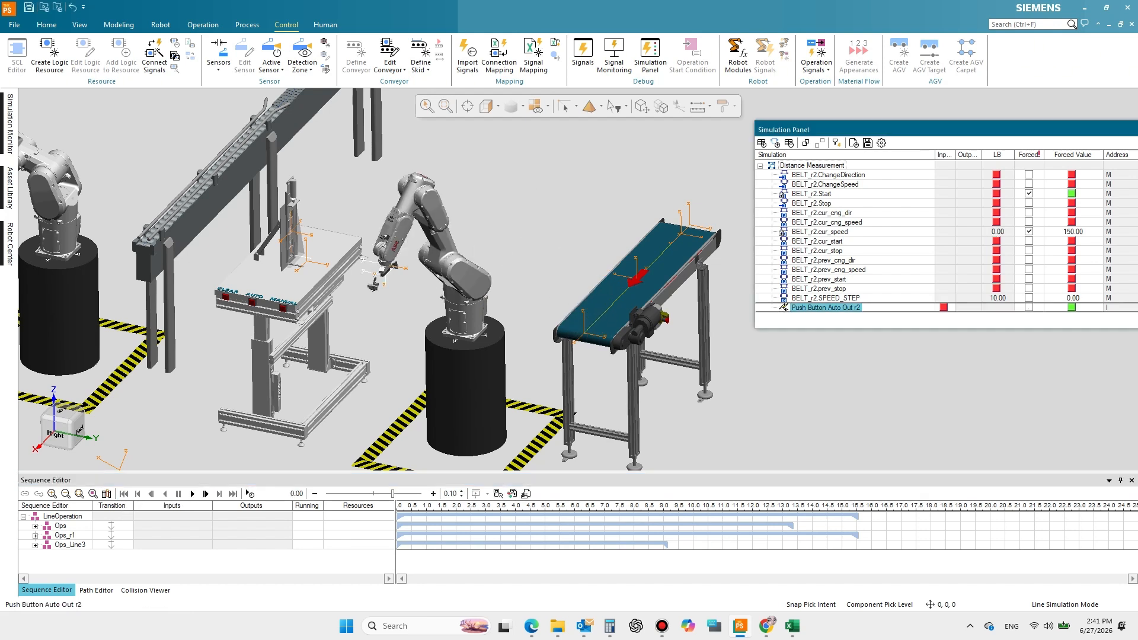
pyautogui.click(206, 494)
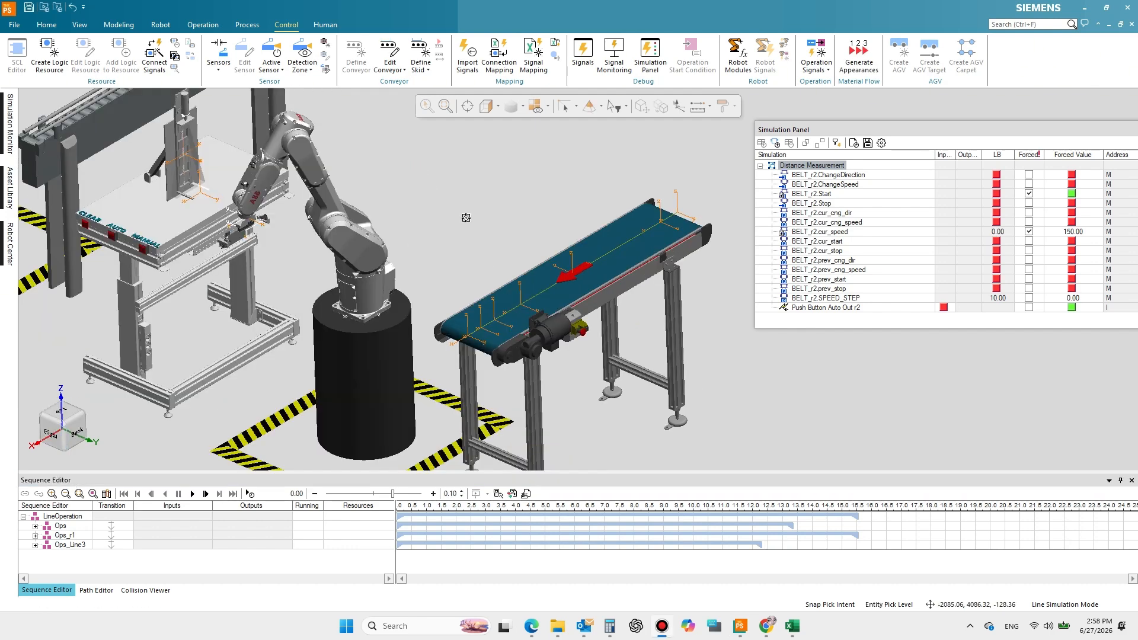
# - Set the pick level to Component, select the BELT_r2 conveyor and open its conceptual conveyor definition for editing
pyautogui.click(592, 106)
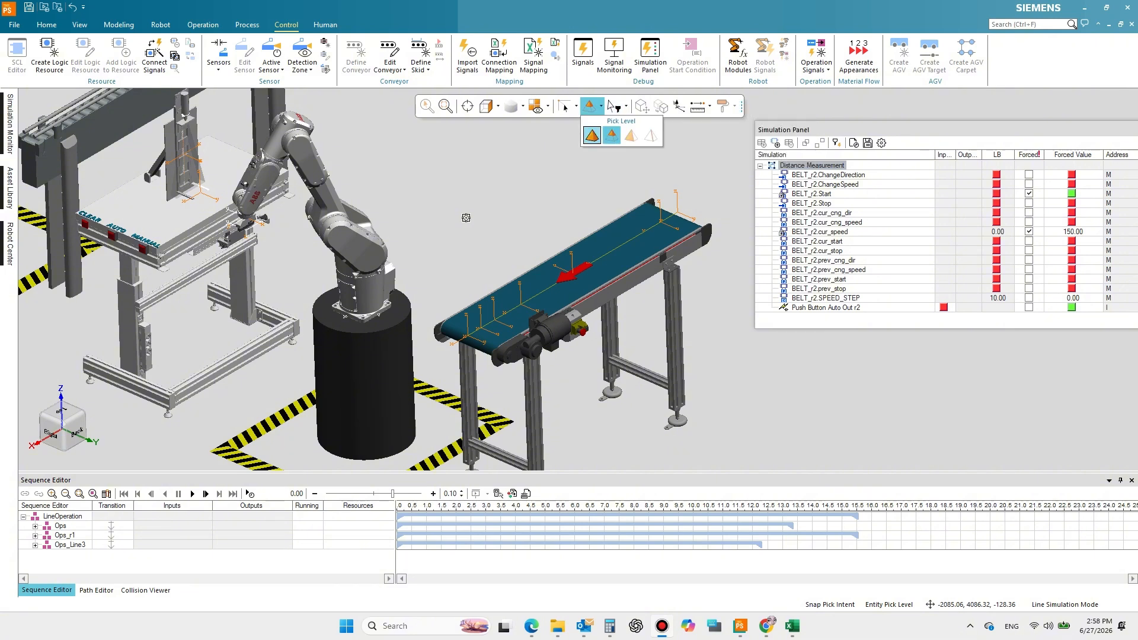
pyautogui.click(610, 136)
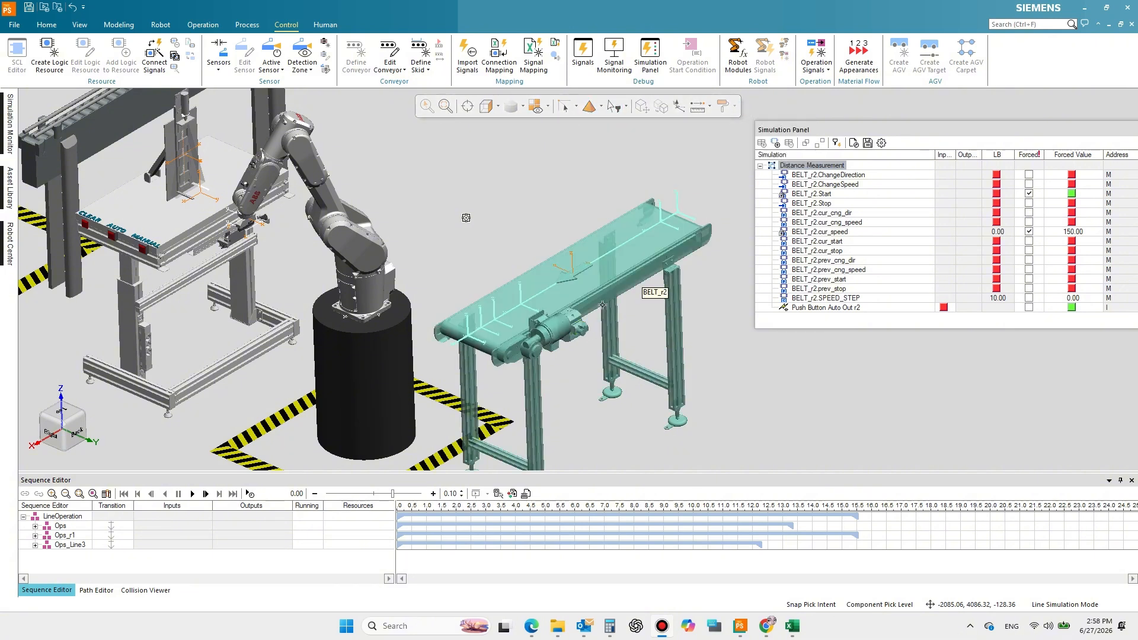
pyautogui.moveTo(466, 218); pyautogui.dragTo(557, 261, button='middle')
pyautogui.click(599, 280)
pyautogui.click(389, 66)
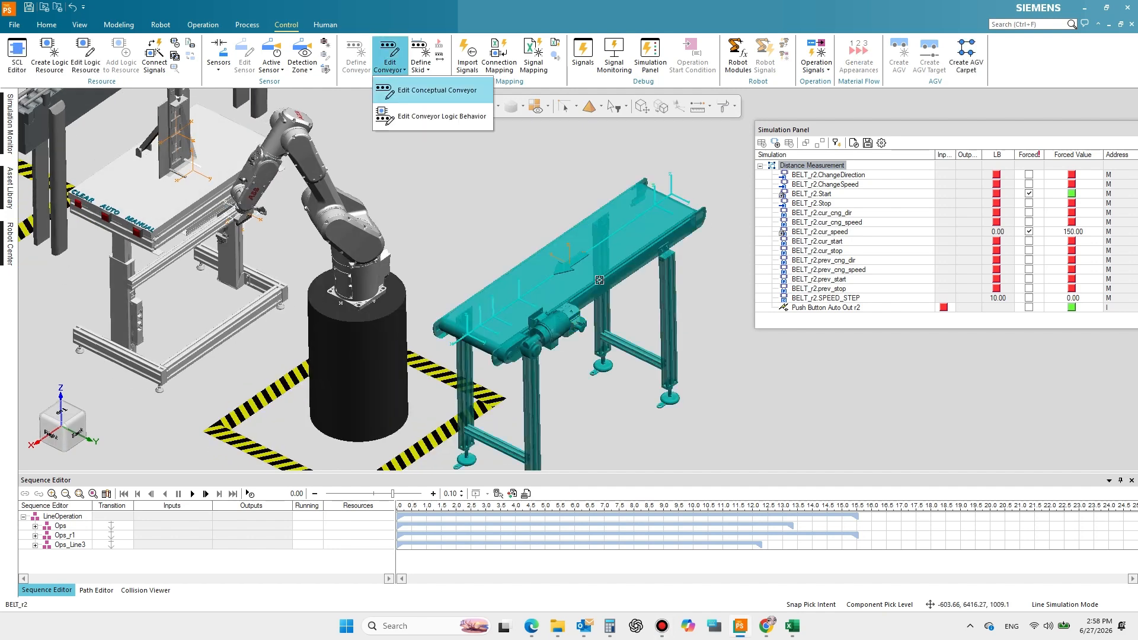
pyautogui.click(438, 83)
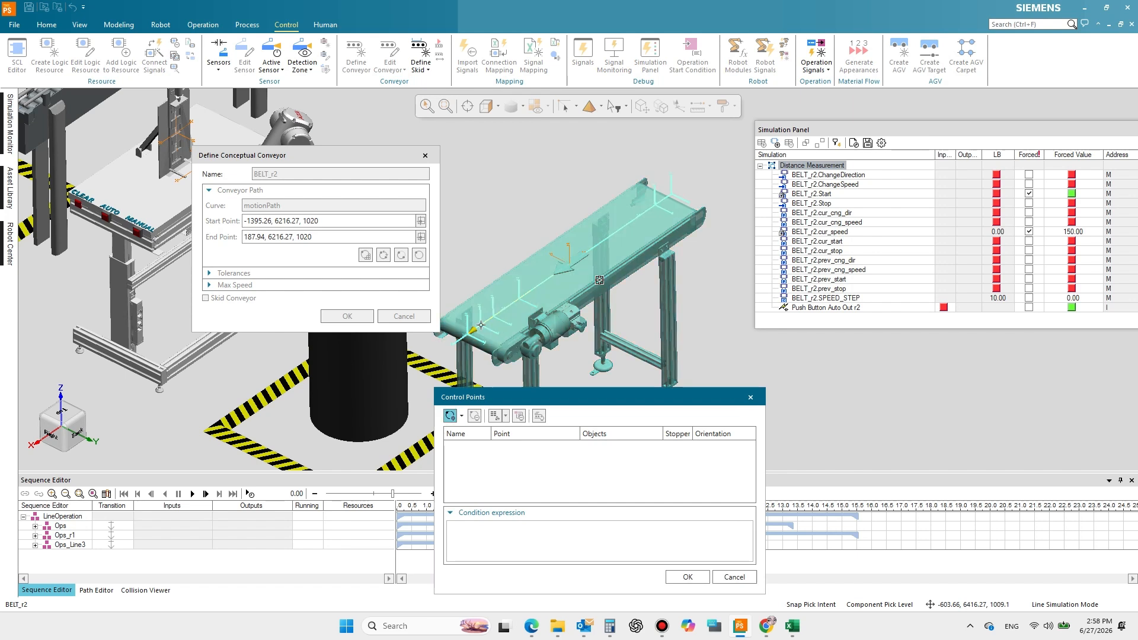
# - Define control points Stopper1 at -212.06, 6216.27, 1020 and a stopper at -12.06, 6216.27, 1020 on BELT_r2, and apply the conveyor definition
pyautogui.click(480, 325)
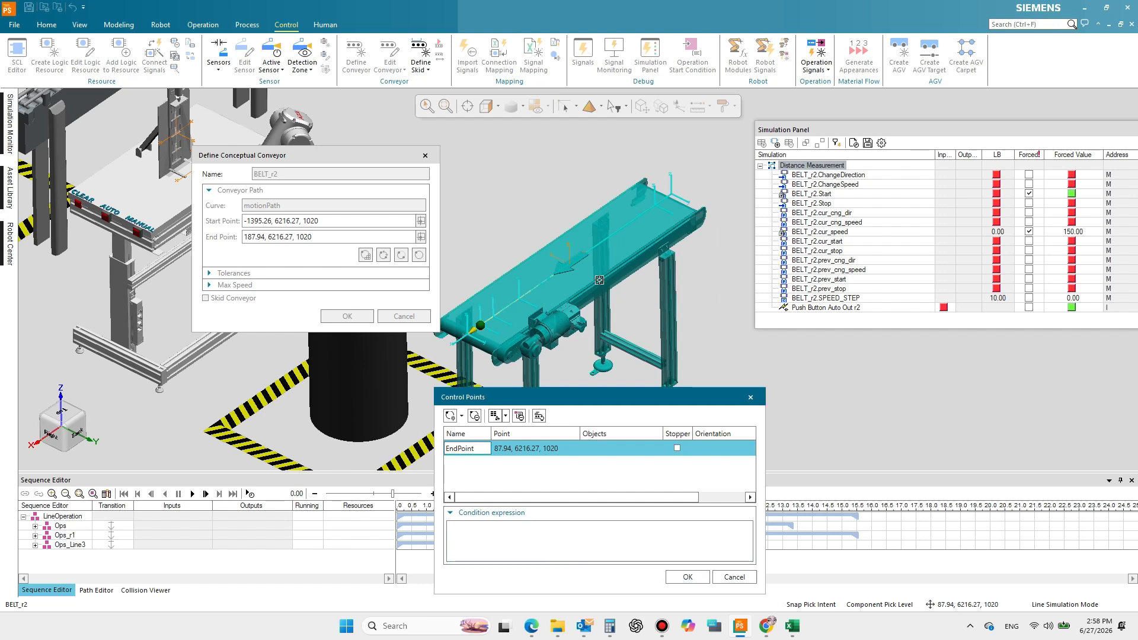
pyautogui.click(462, 415)
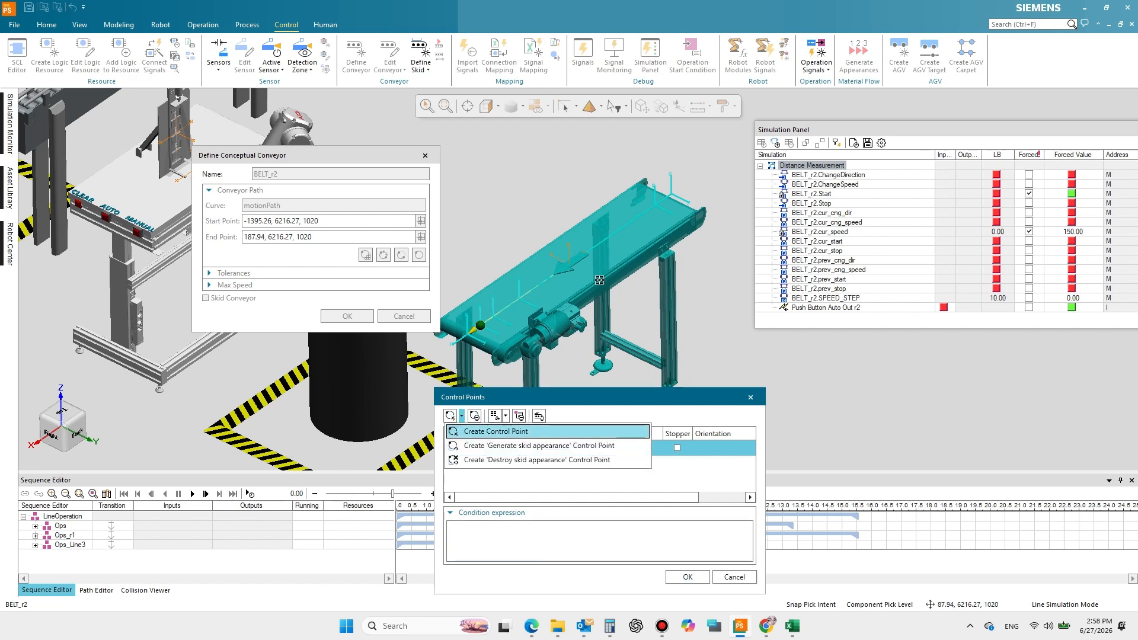
pyautogui.click(599, 279)
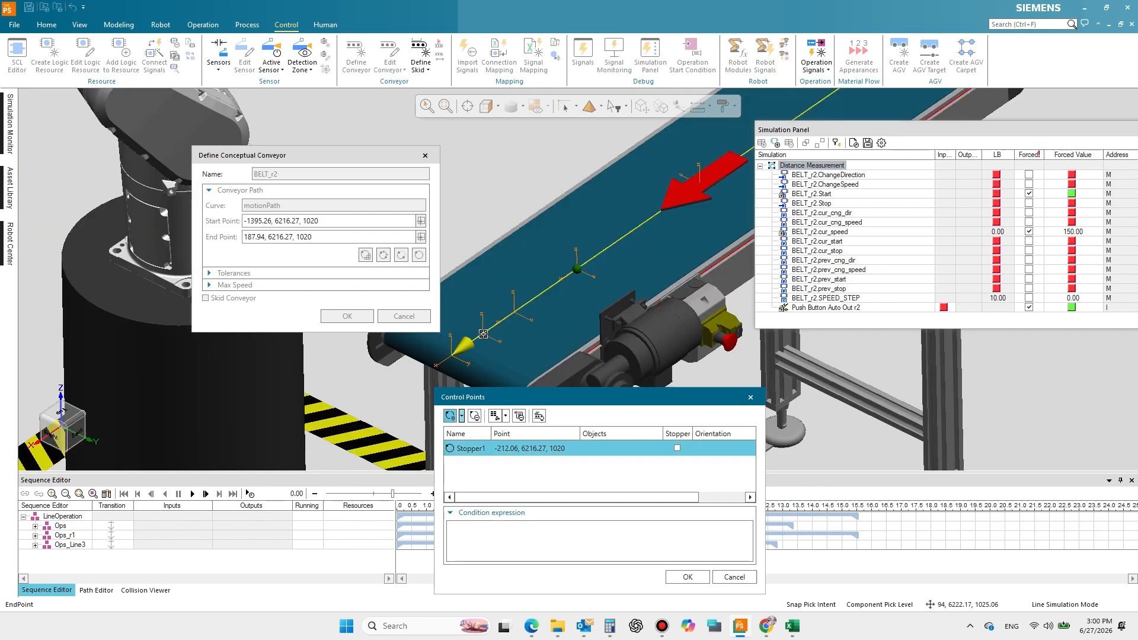
pyautogui.click(483, 334)
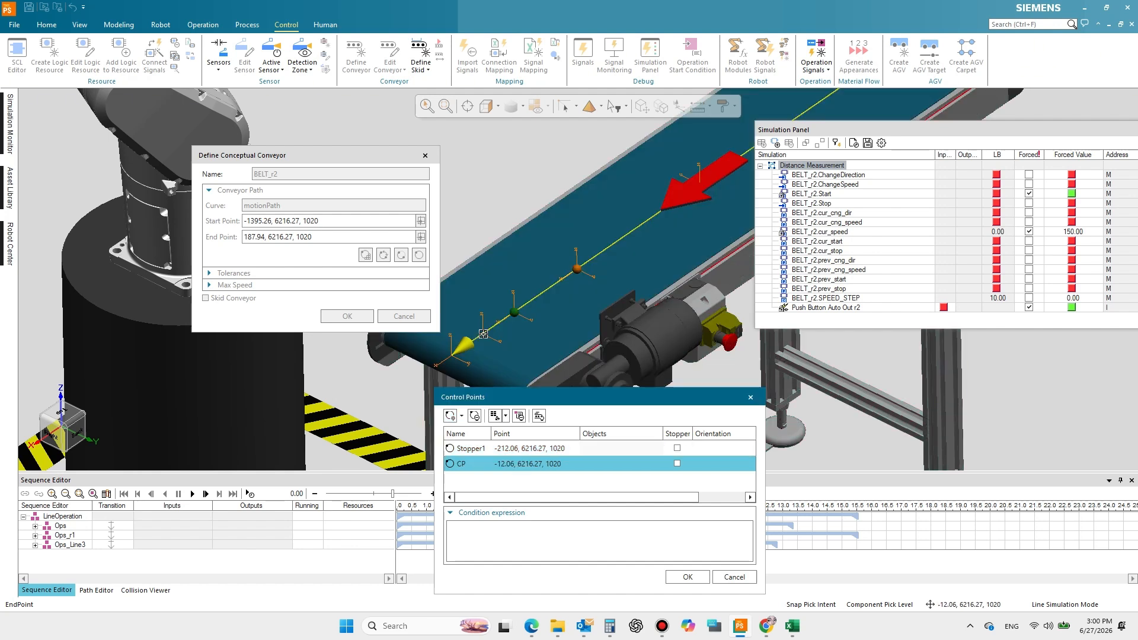
pyautogui.press('F2')
pyautogui.click(677, 463)
pyautogui.click(687, 576)
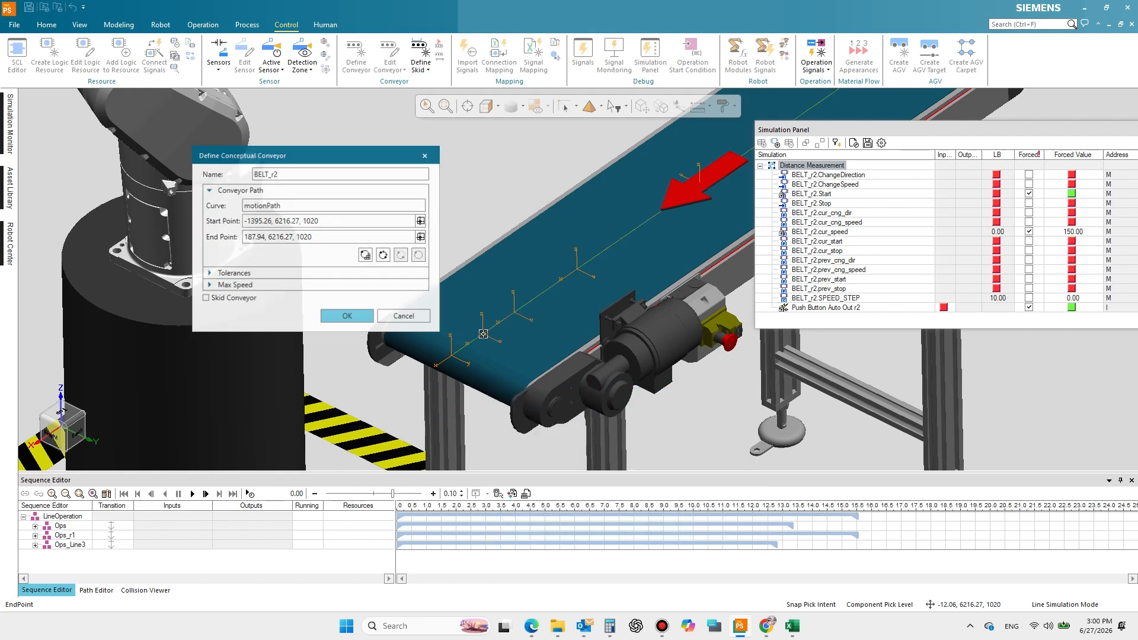
pyautogui.press('Return')
# - Open the SCL script of the S01_CNV01_r1 conveyor
pyautogui.scroll(-2, 483, 333)
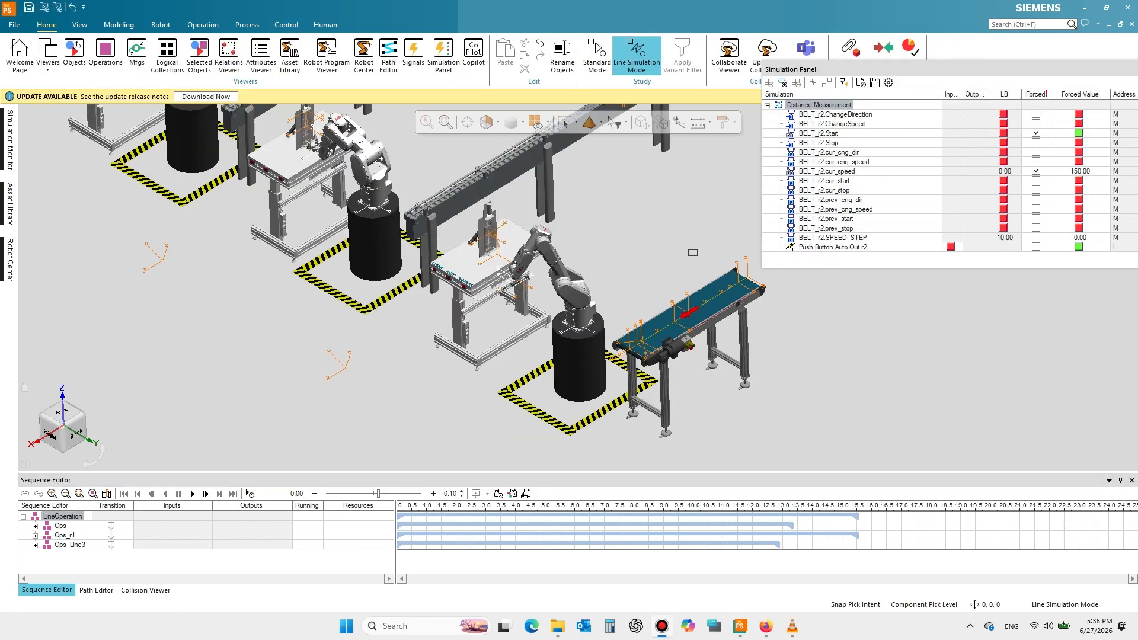
pyautogui.moveTo(693, 252); pyautogui.dragTo(678, 272, button='right')
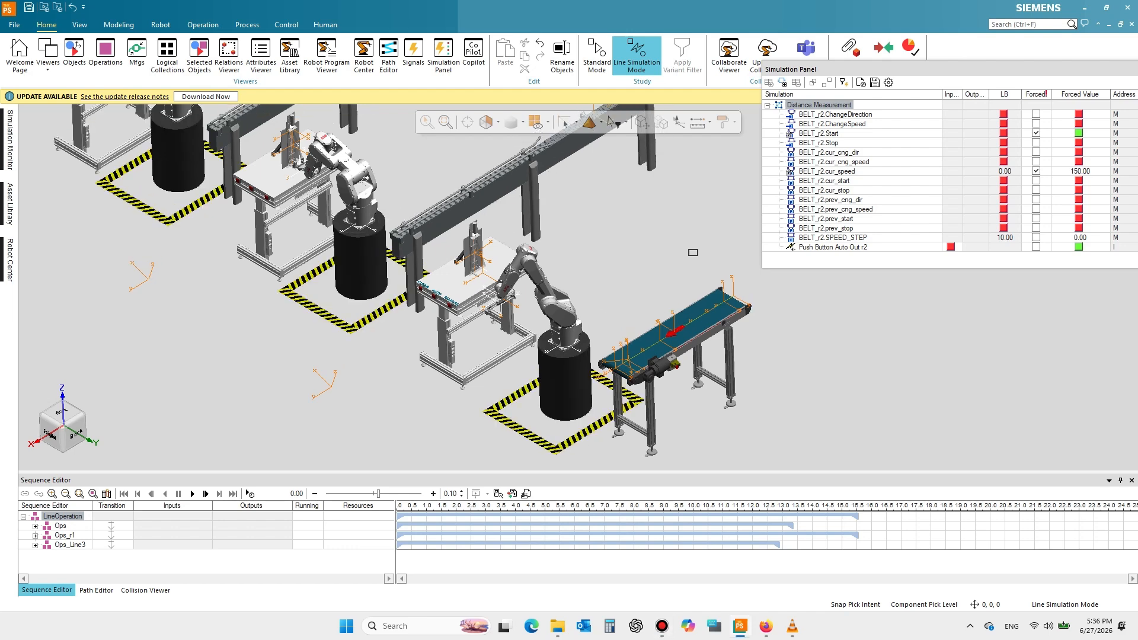
pyautogui.click(399, 239)
pyautogui.click(286, 25)
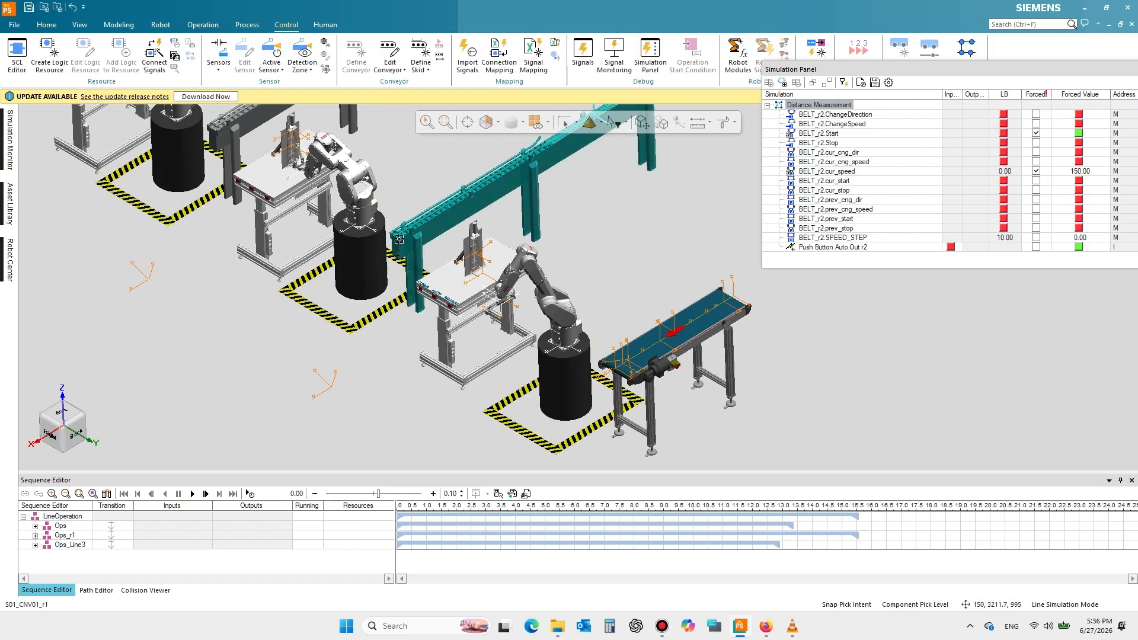
pyautogui.click(1128, 96)
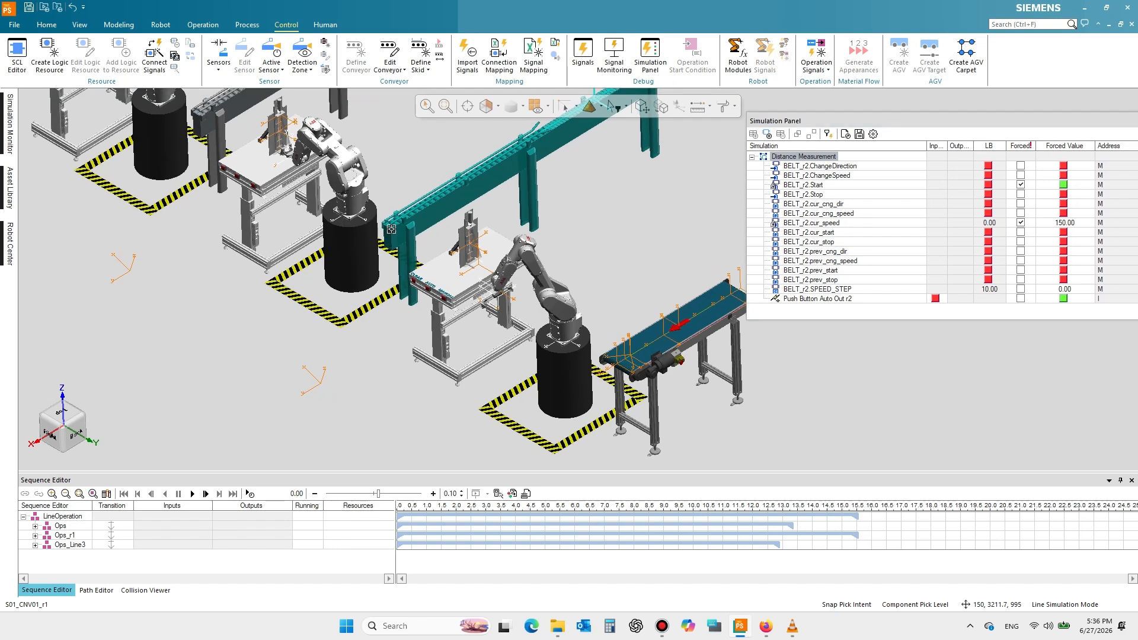
pyautogui.click(16, 56)
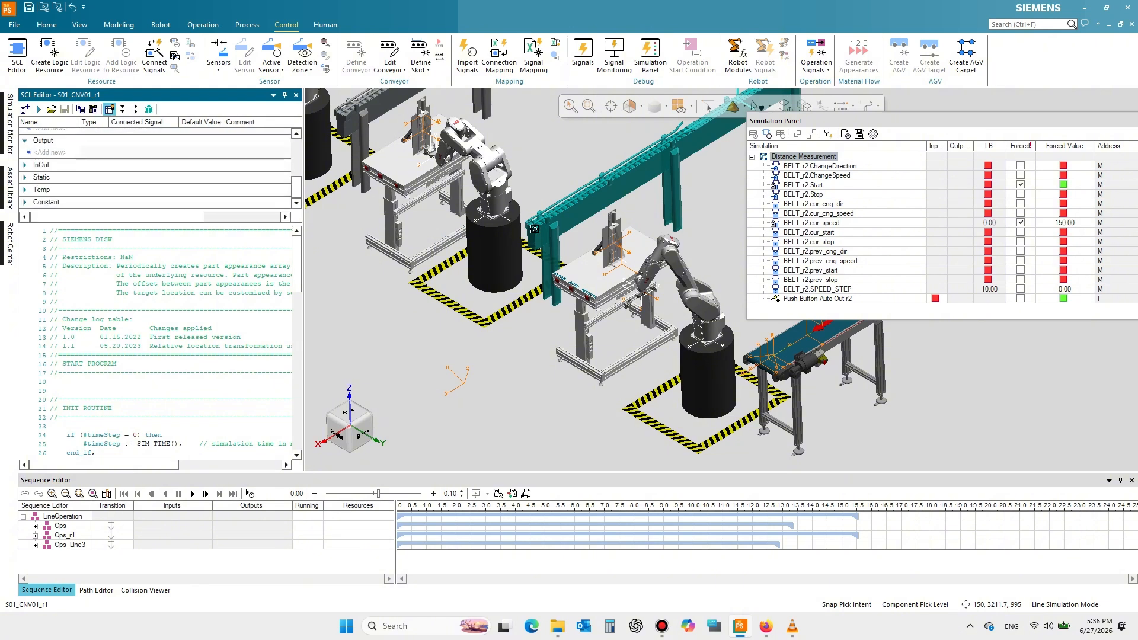
# - Open BELT_r2's SCL script, overwrite it with the S01_CNV01_r1 script and close the source script
pyautogui.click(812, 357)
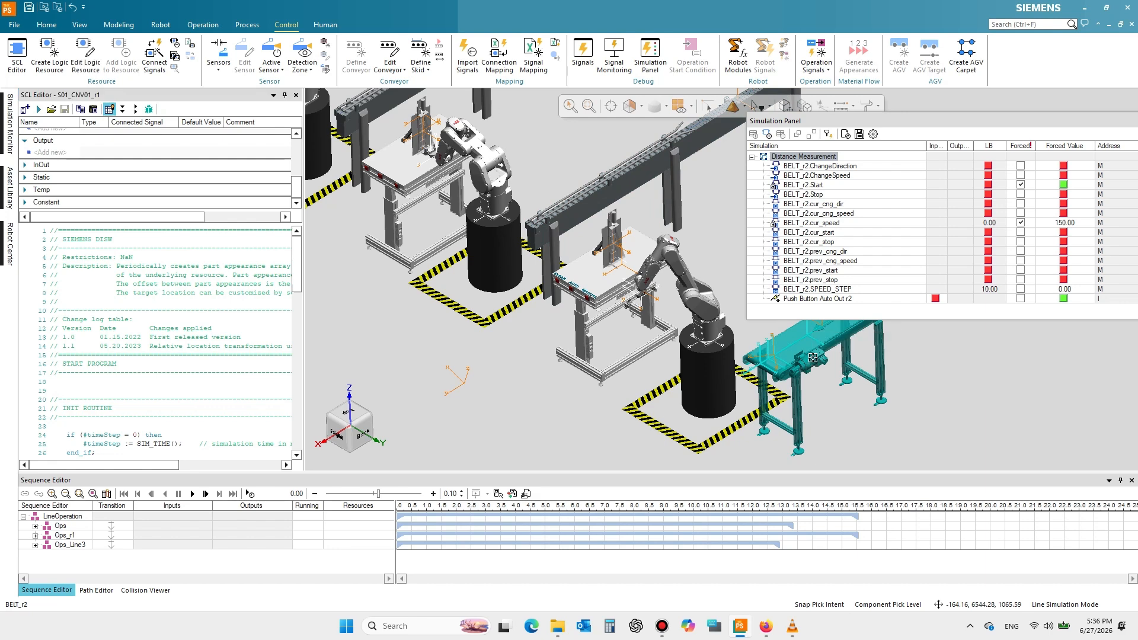
pyautogui.click(17, 57)
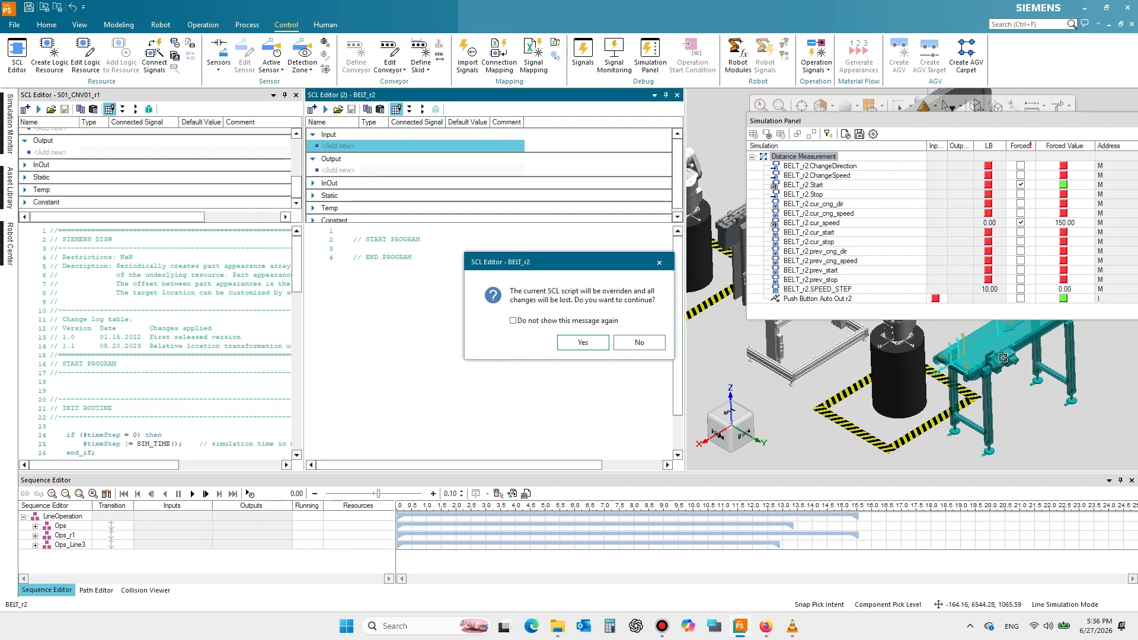
pyautogui.press('Return')
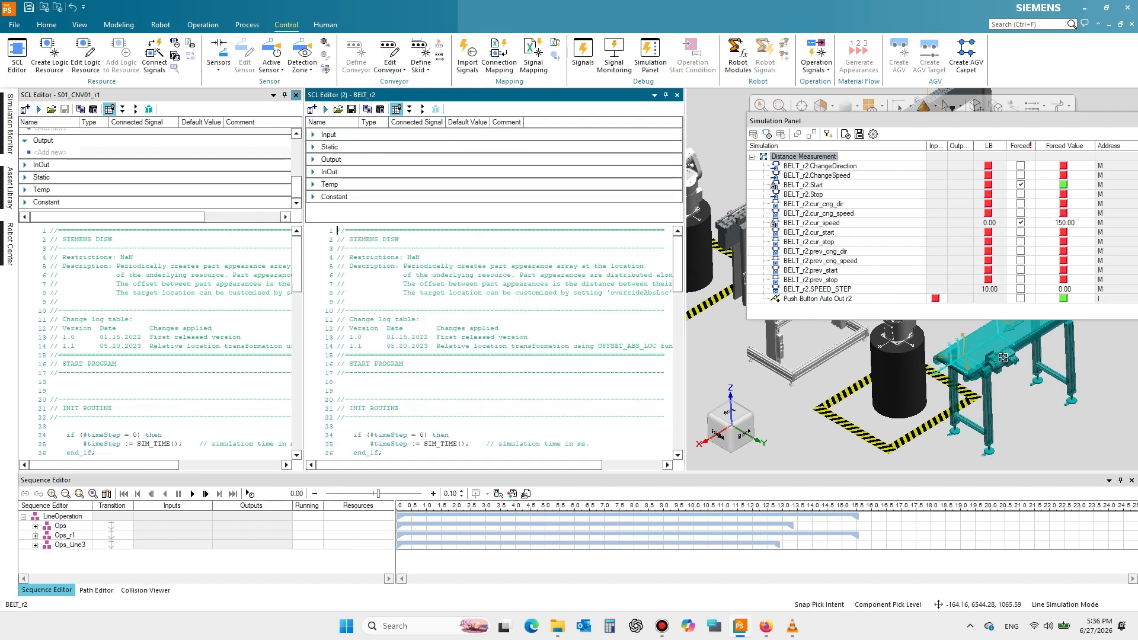
pyautogui.click(296, 95)
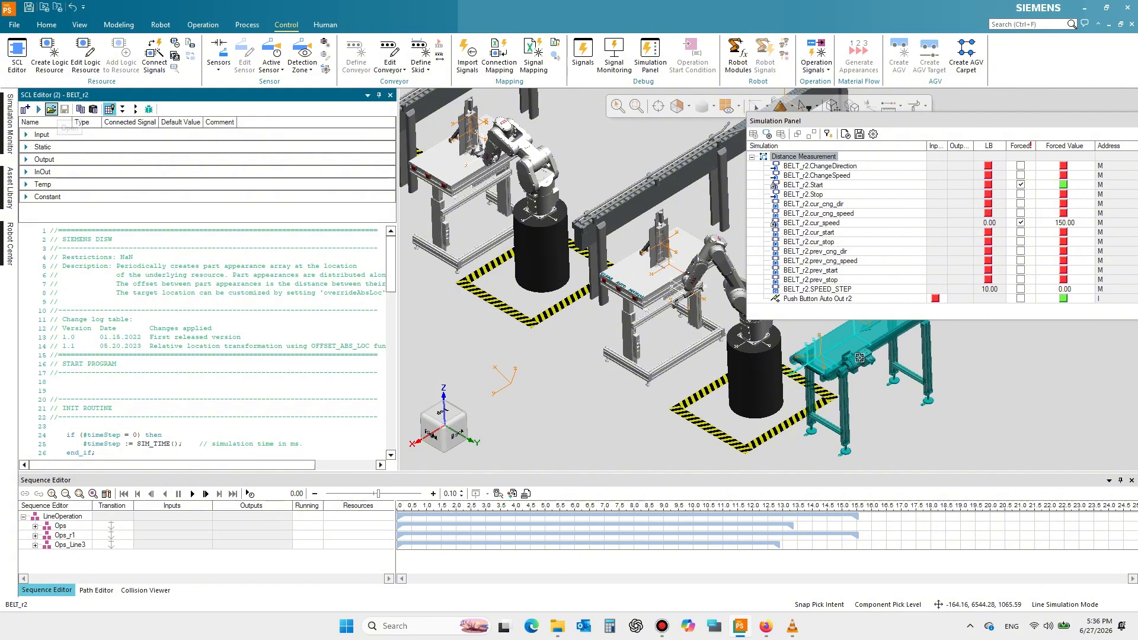
# - Set the default value of BELT_r2's partName input to MCell, save the script and close it
pyautogui.click(51, 109)
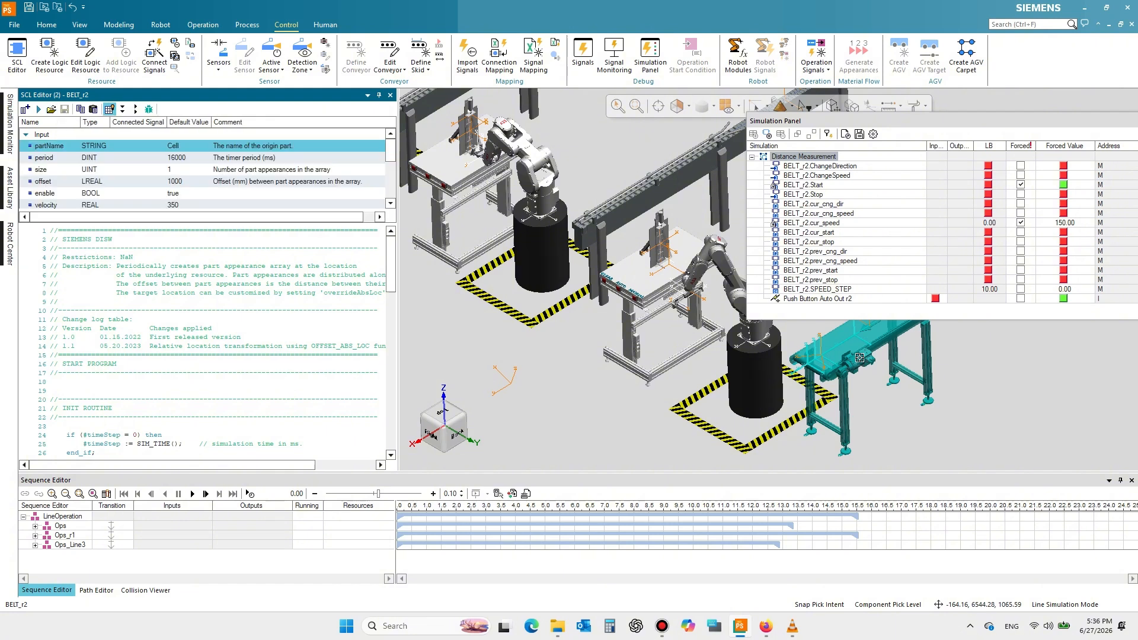
pyautogui.click(188, 146)
pyautogui.write('M')
pyautogui.press('Return')
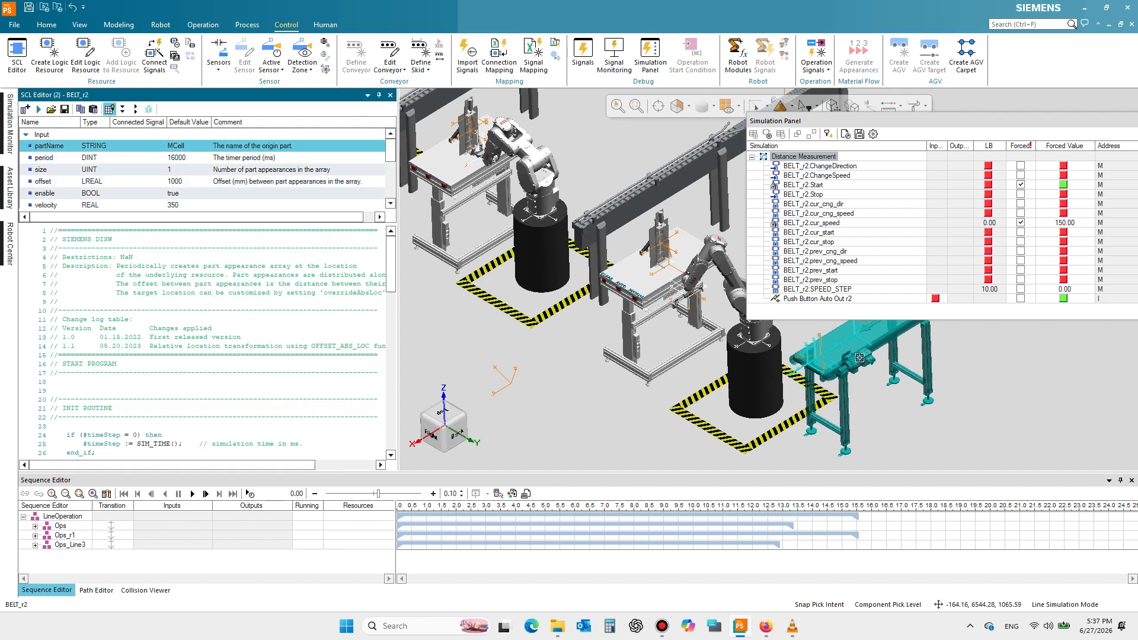
pyautogui.press('Down')
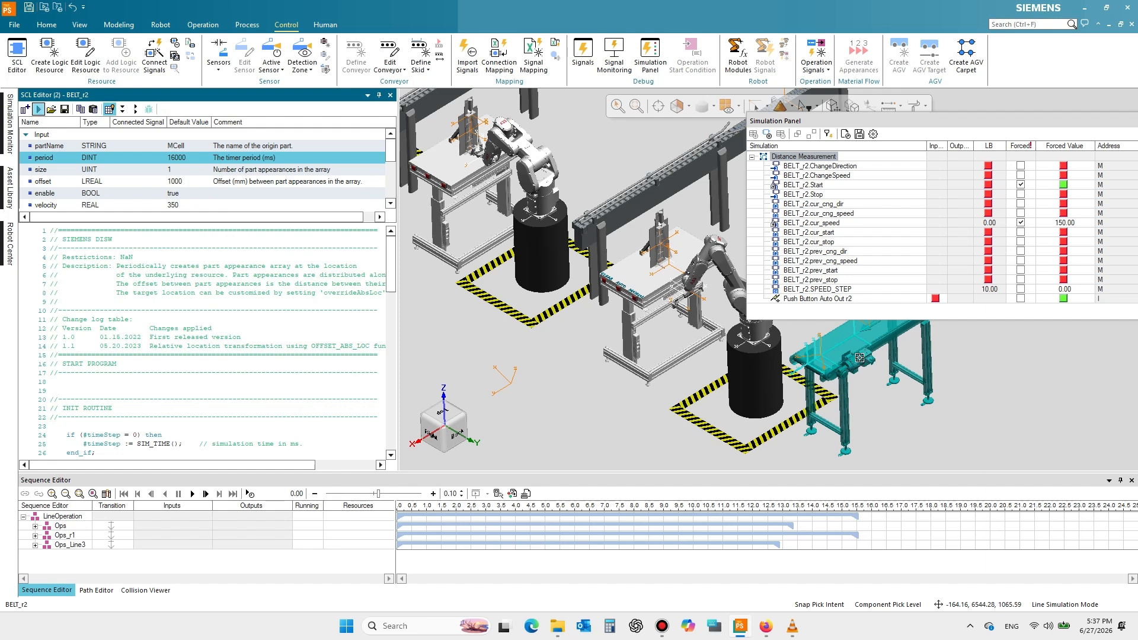
pyautogui.click(64, 109)
pyautogui.click(390, 95)
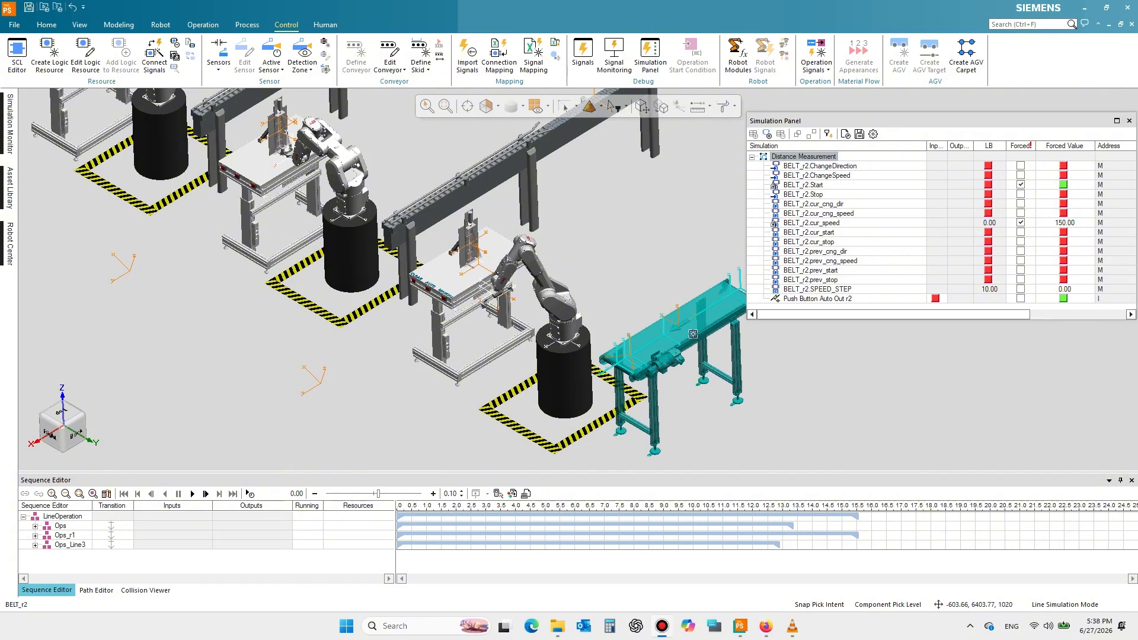
# - Open the SCL scripts of PUSH BUTTON AUTO_r2 and PUSH BUTTON AUTO_r1 side by side
pyautogui.click(693, 334)
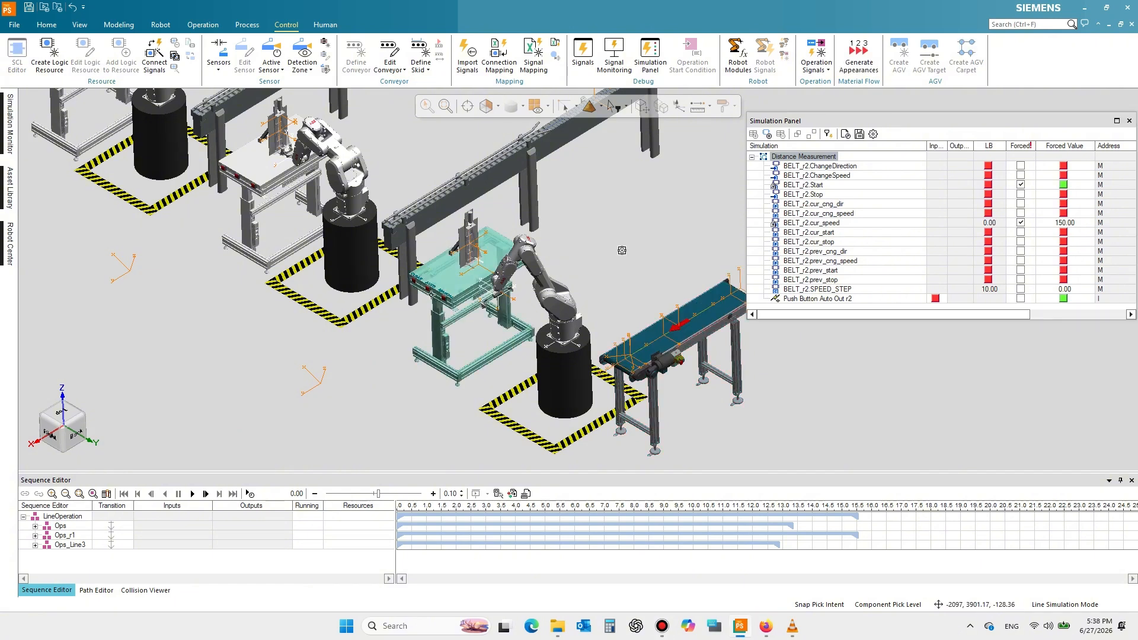
pyautogui.scroll(5, 430, 291)
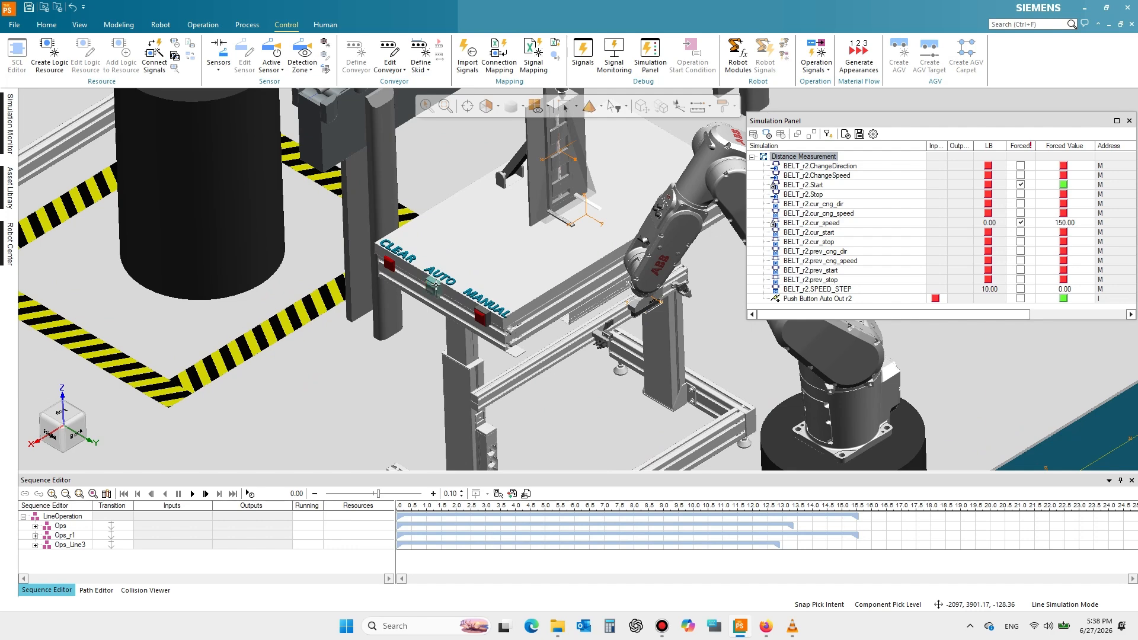
pyautogui.doubleClick(436, 286)
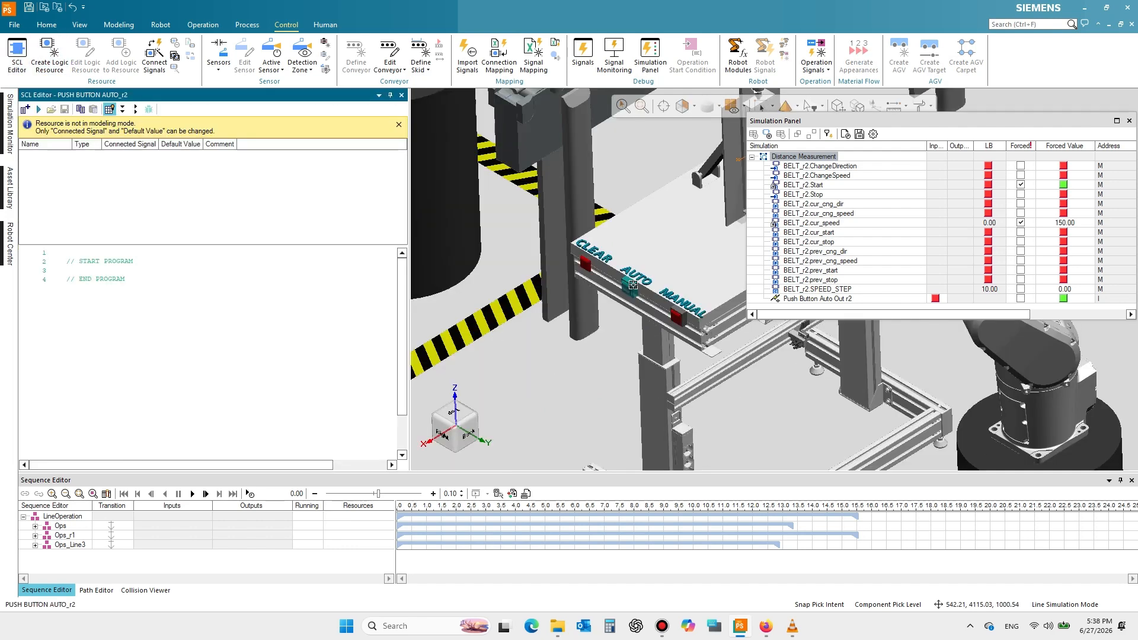
pyautogui.scroll(-6, 632, 286)
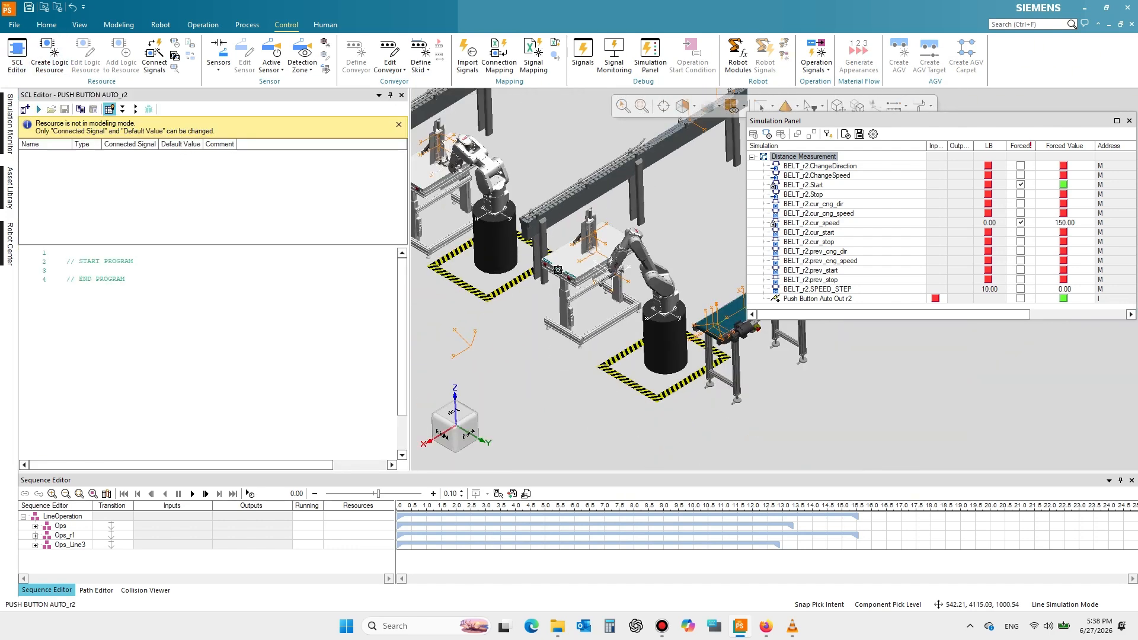
pyautogui.scroll(4, 650, 320)
pyautogui.doubleClick(650, 320)
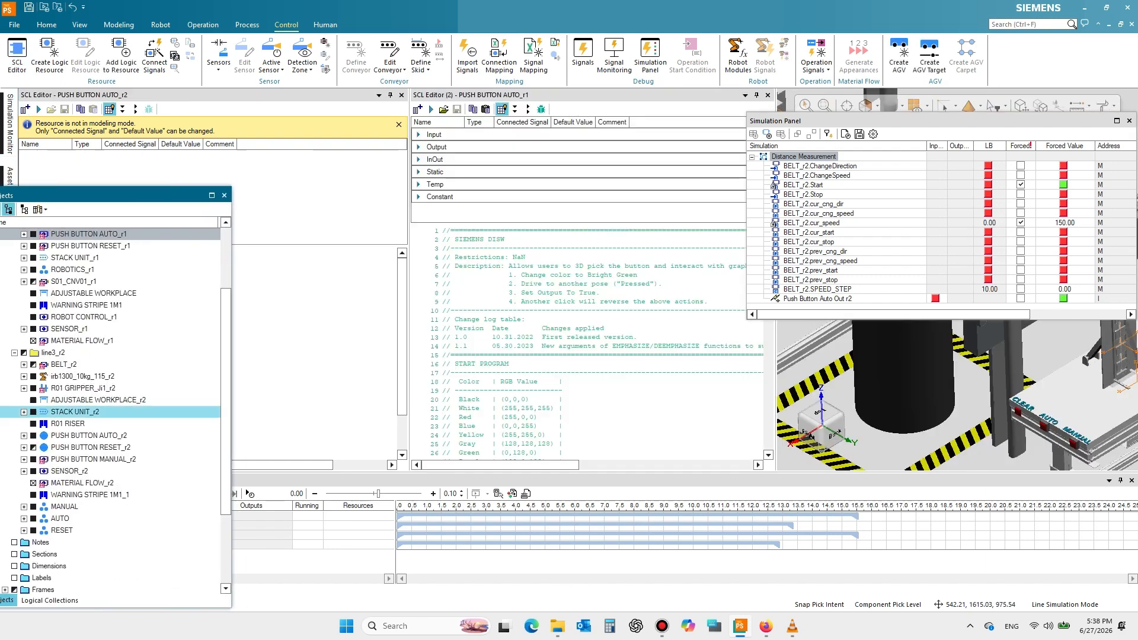
# - Put PUSH BUTTON AUTO_r2 in modeling scope, overwrite its script with a copy of PUSH BUTTON AUTO_r1's and save it
pyautogui.click(77, 435)
pyautogui.click(119, 25)
pyautogui.click(26, 56)
pyautogui.click(473, 109)
pyautogui.click(93, 109)
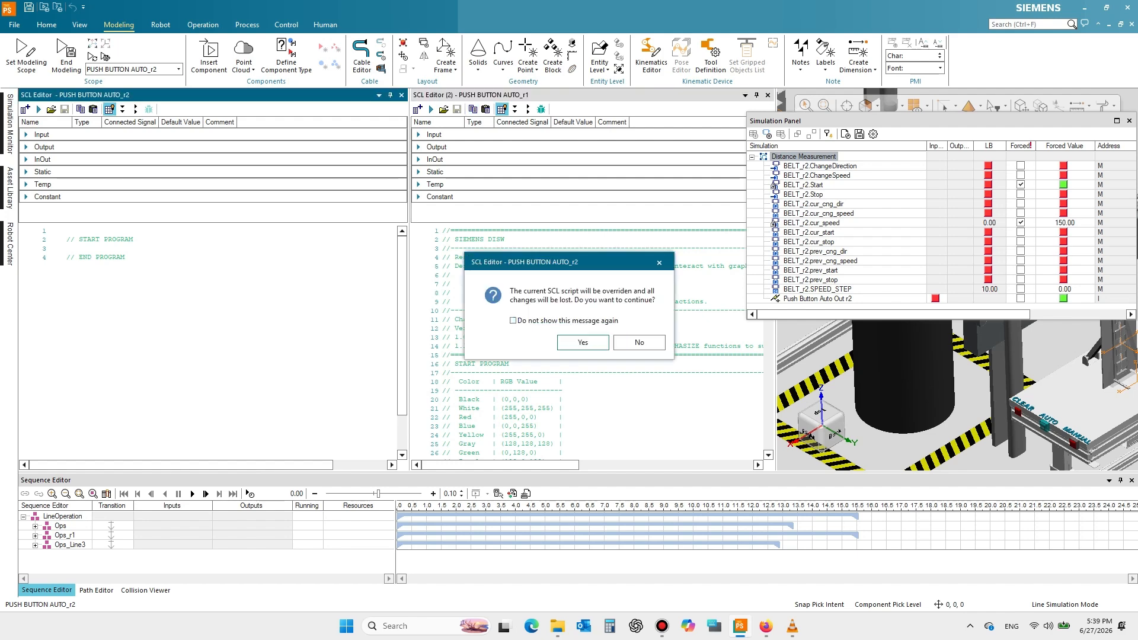
pyautogui.click(581, 342)
pyautogui.click(64, 109)
# - Connect the Output variable of PUSH BUTTON AUTO_r2 to the Push Button Auto Out r2 signal and close both button scripts
pyautogui.click(418, 135)
pyautogui.click(418, 171)
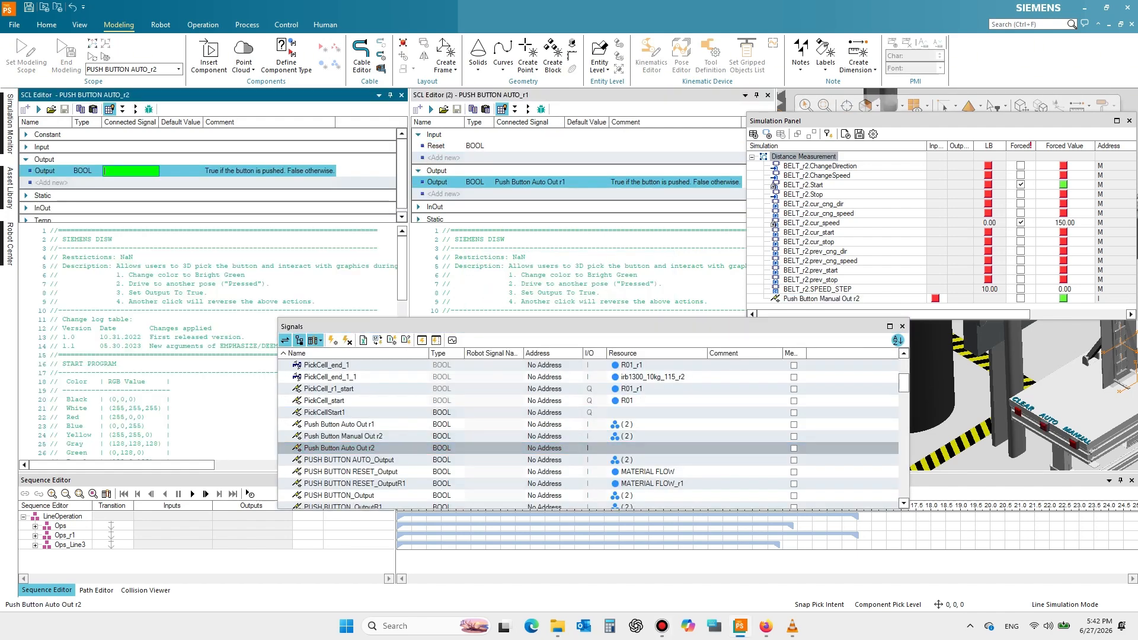
pyautogui.click(339, 448)
pyautogui.click(139, 170)
pyautogui.press('Return')
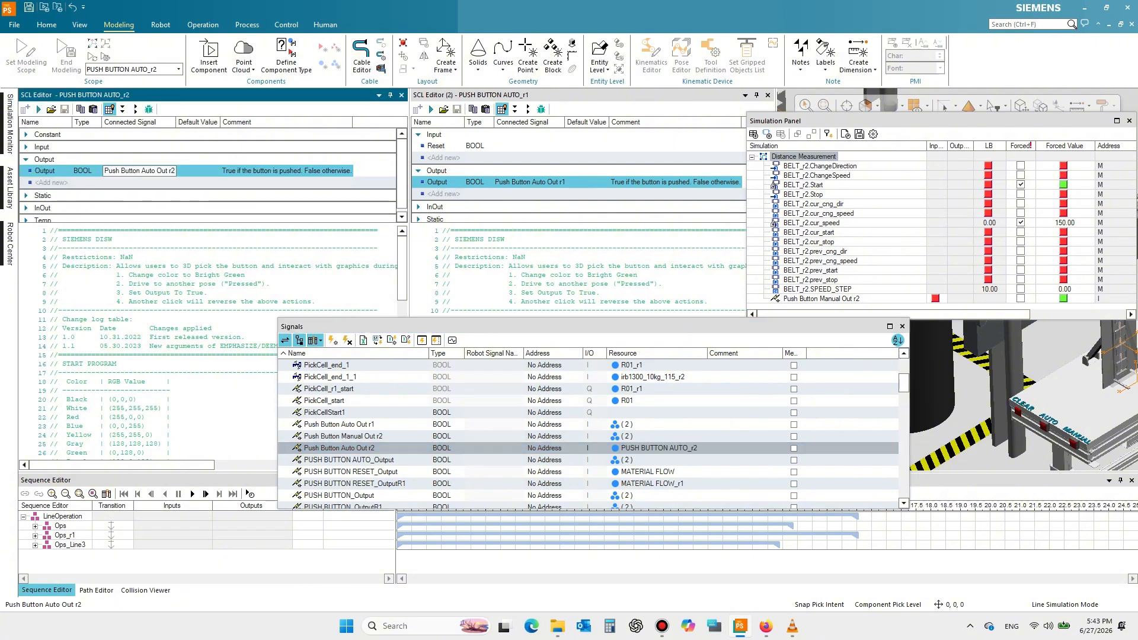
pyautogui.moveTo(829, 327); pyautogui.dragTo(999, 459)
pyautogui.click(767, 95)
pyautogui.click(401, 95)
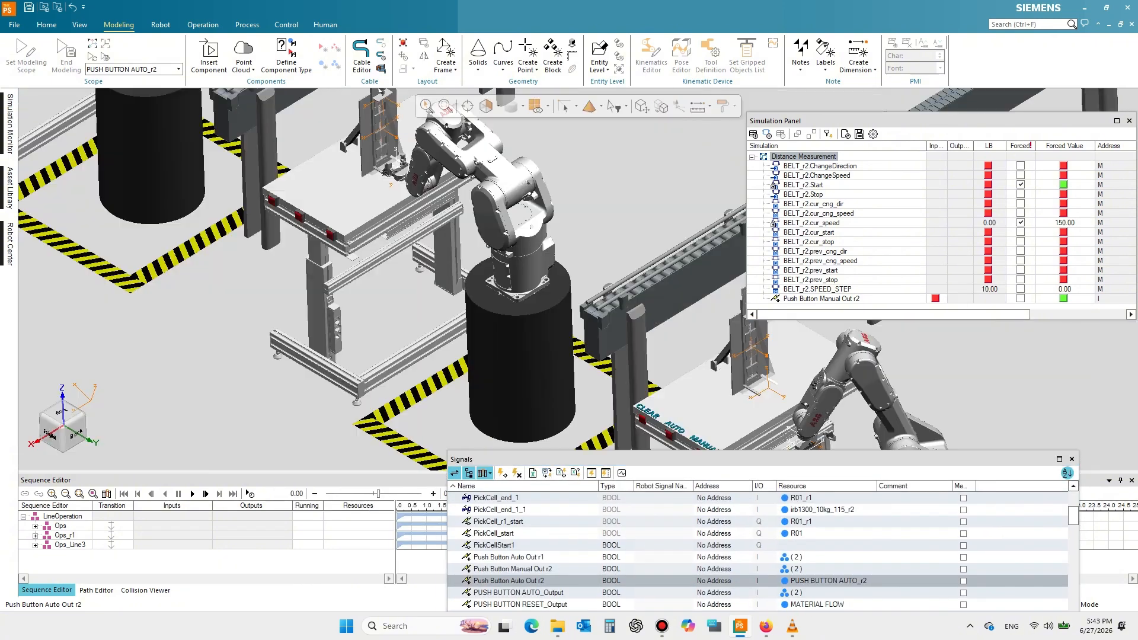
# - Open the S01_CNV01_r1 and BELT_r2 scripts side by side and expand their input variables to compare the connected signals
pyautogui.scroll(-5, 680, 310)
pyautogui.click(701, 271)
pyautogui.click(287, 25)
pyautogui.click(17, 55)
pyautogui.click(1030, 361)
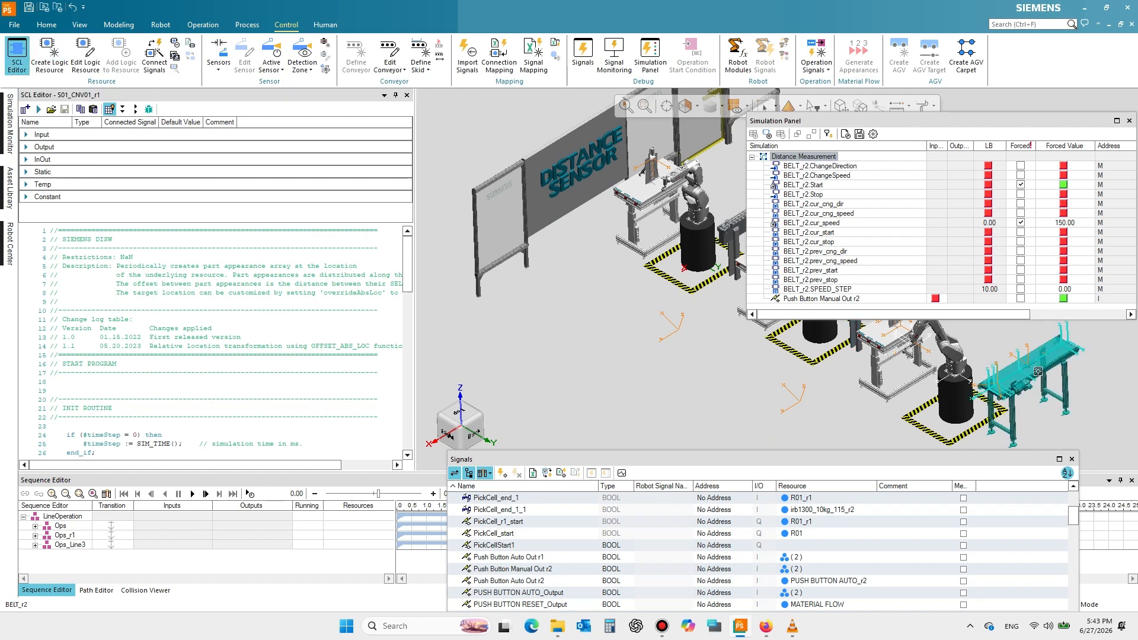
pyautogui.click(17, 56)
pyautogui.click(25, 135)
pyautogui.scroll(-3, 139, 172)
pyautogui.click(424, 135)
pyautogui.scroll(-3, 533, 172)
# - Connect BELT_r2's AUTO input to the Push Button Auto Out r2 signal and run the script
pyautogui.click(537, 168)
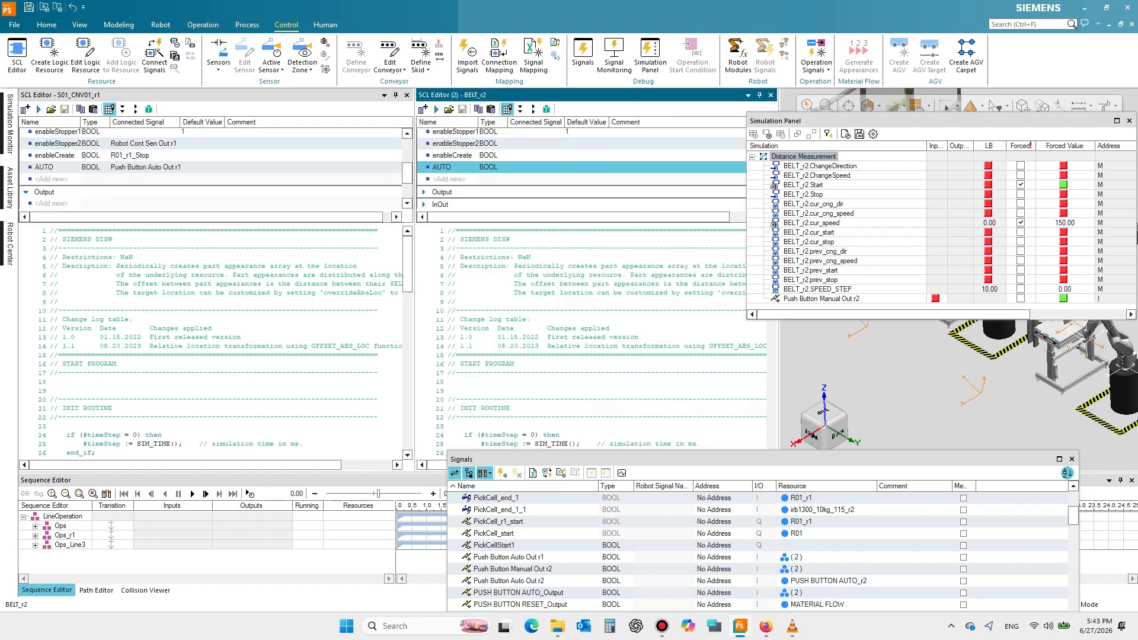
pyautogui.moveTo(652, 460); pyautogui.dragTo(626, 374)
pyautogui.click(537, 168)
pyautogui.click(499, 531)
pyautogui.scroll(-1, 499, 531)
pyautogui.click(483, 460)
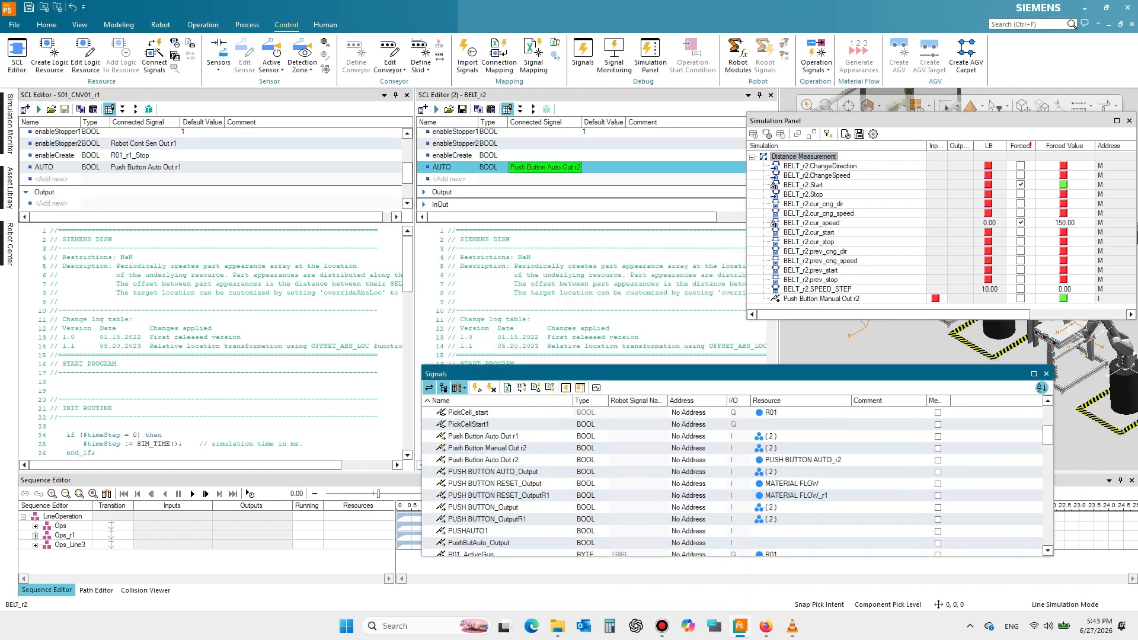
pyautogui.click(593, 284)
pyautogui.click(436, 109)
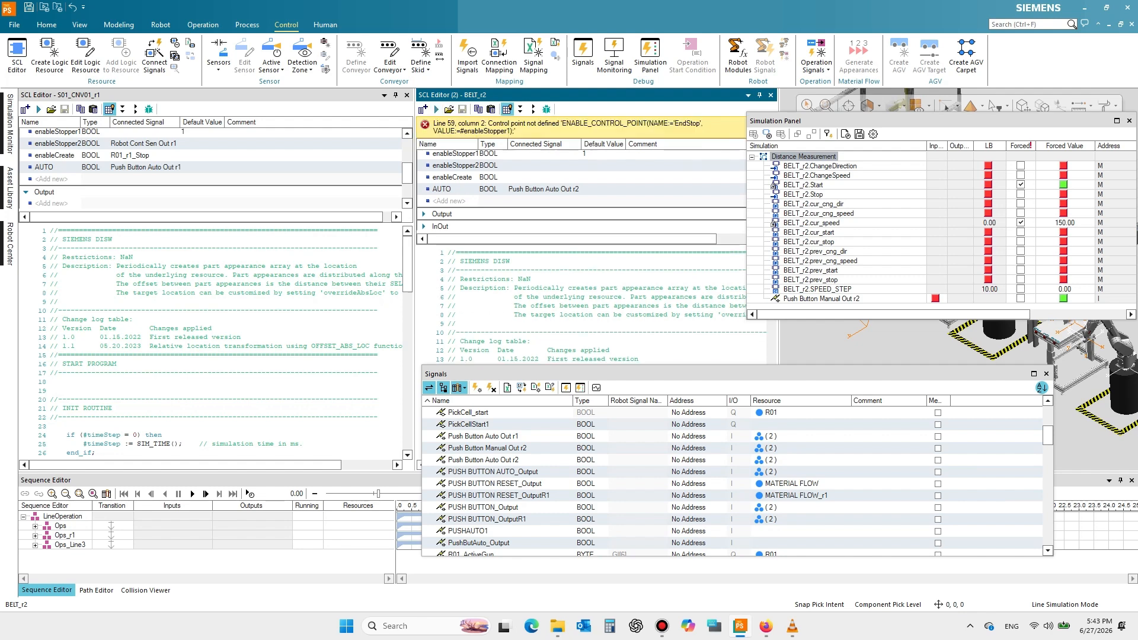
# - Close the S01_CNV01_r1 and BELT_r2 scripts
pyautogui.scroll(-2, 562, 184)
pyautogui.scroll(-10, 569, 296)
pyautogui.click(770, 95)
pyautogui.click(406, 95)
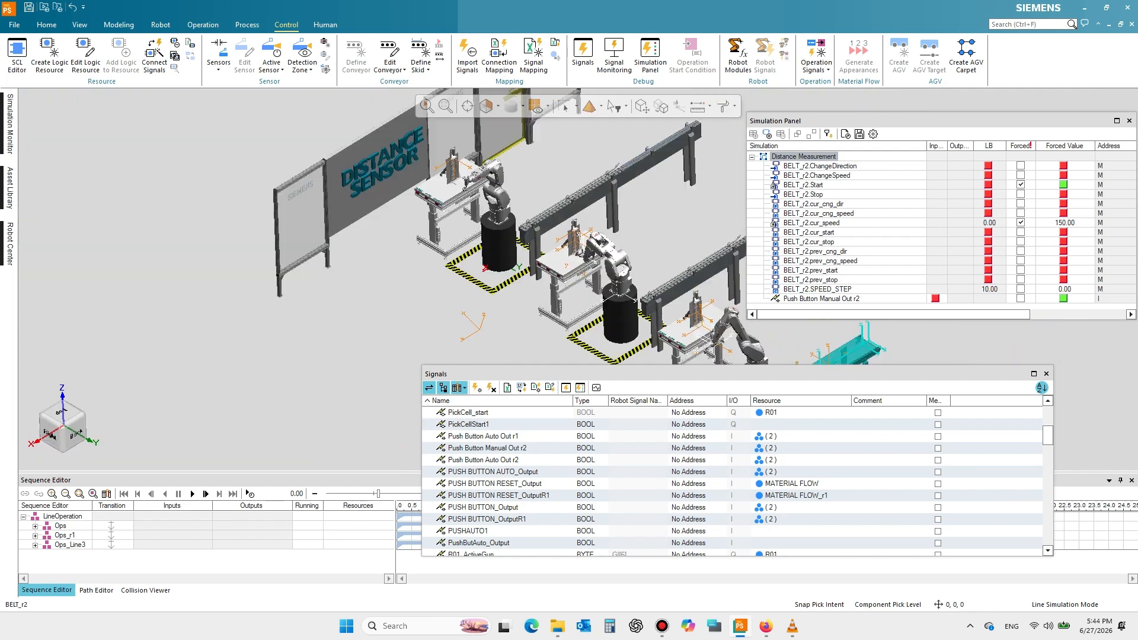
# - Name the second control point of conveyor BELT_r2 EndPoint, accept the conveyor definition and rerun the BELT_r2 script
pyautogui.moveTo(592, 374); pyautogui.dragTo(524, 463)
pyautogui.click(390, 66)
pyautogui.click(426, 84)
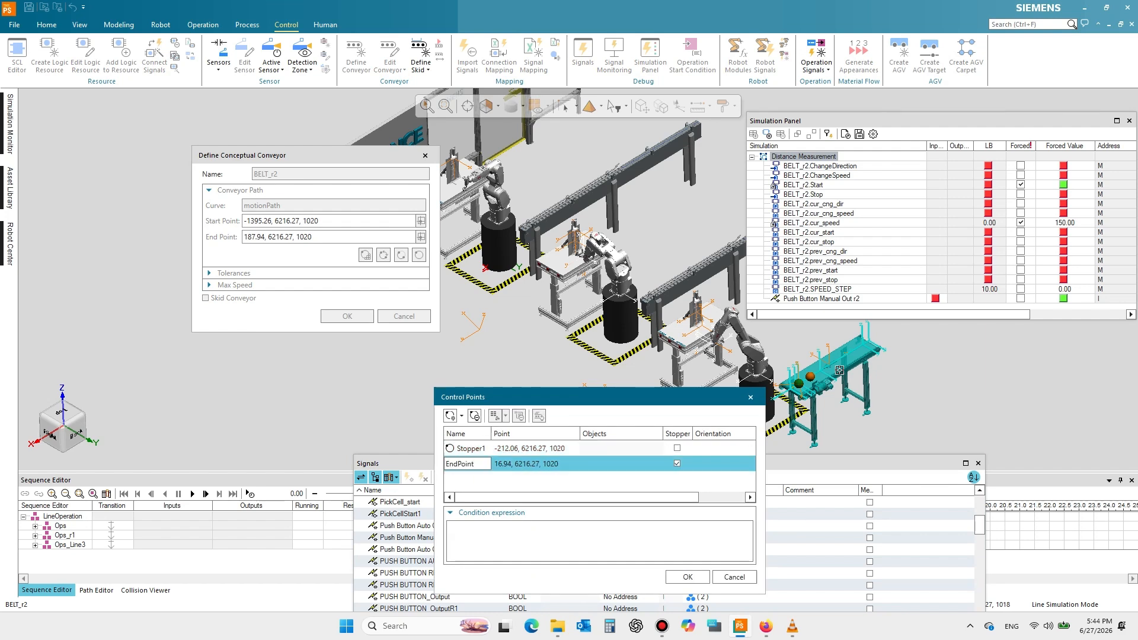
pyautogui.click(687, 576)
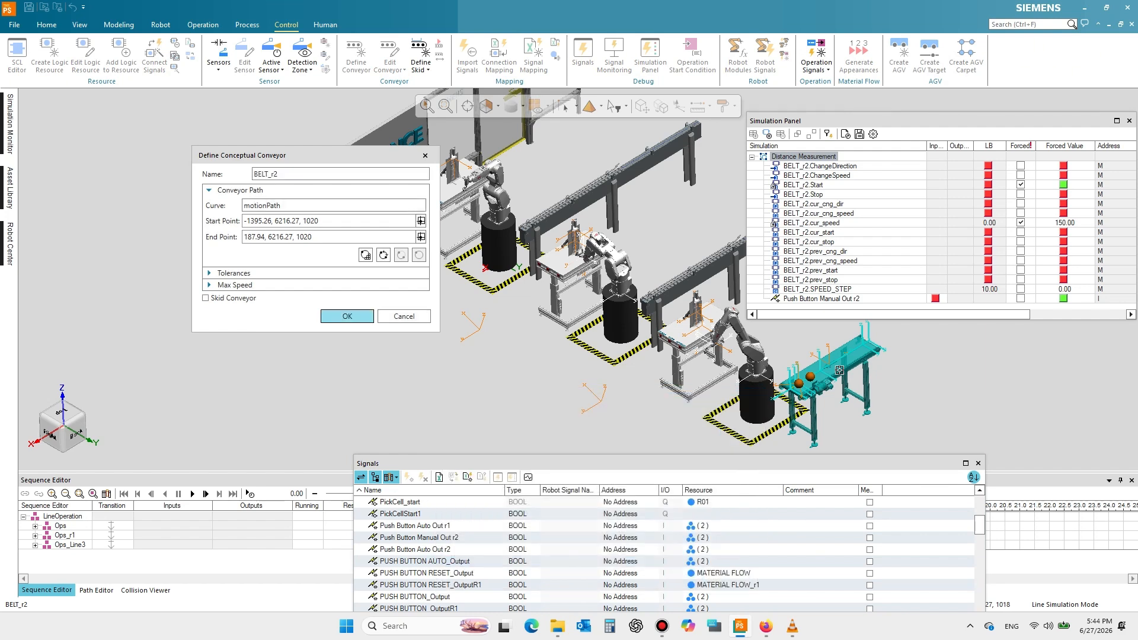
pyautogui.click(347, 317)
pyautogui.click(17, 57)
pyautogui.click(38, 109)
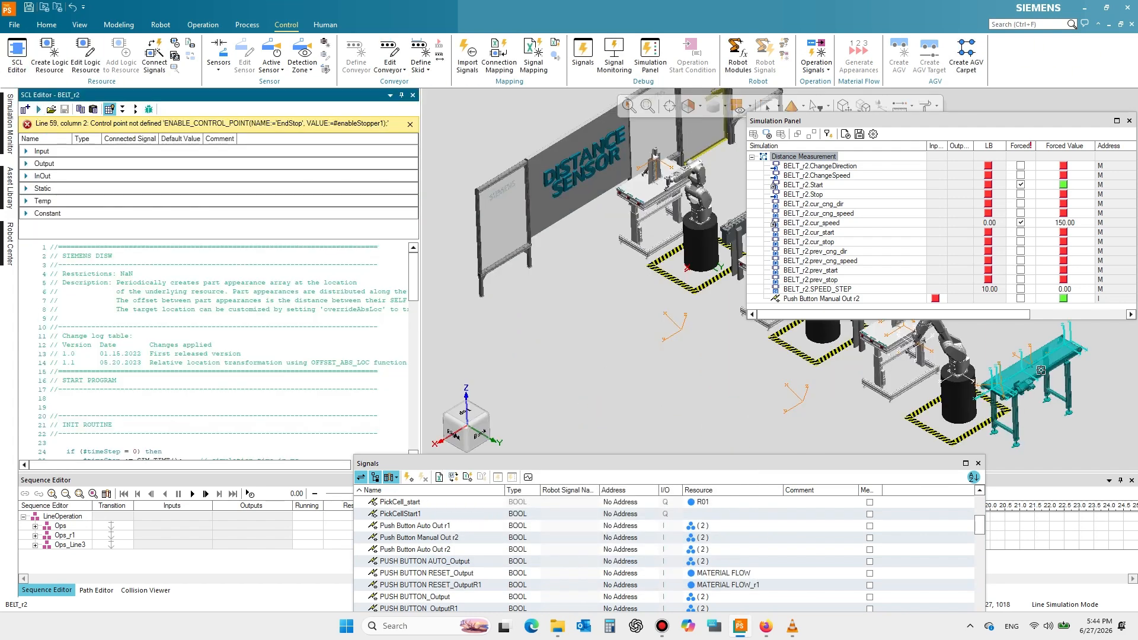
# - Rename BELT_r2's EndPoint control point to EndStop, accept the conveyor definition and rerun the script
pyautogui.click(390, 66)
pyautogui.click(427, 84)
pyautogui.click(419, 255)
pyautogui.doubleClick(468, 464)
pyautogui.moveTo(474, 464); pyautogui.dragTo(470, 464)
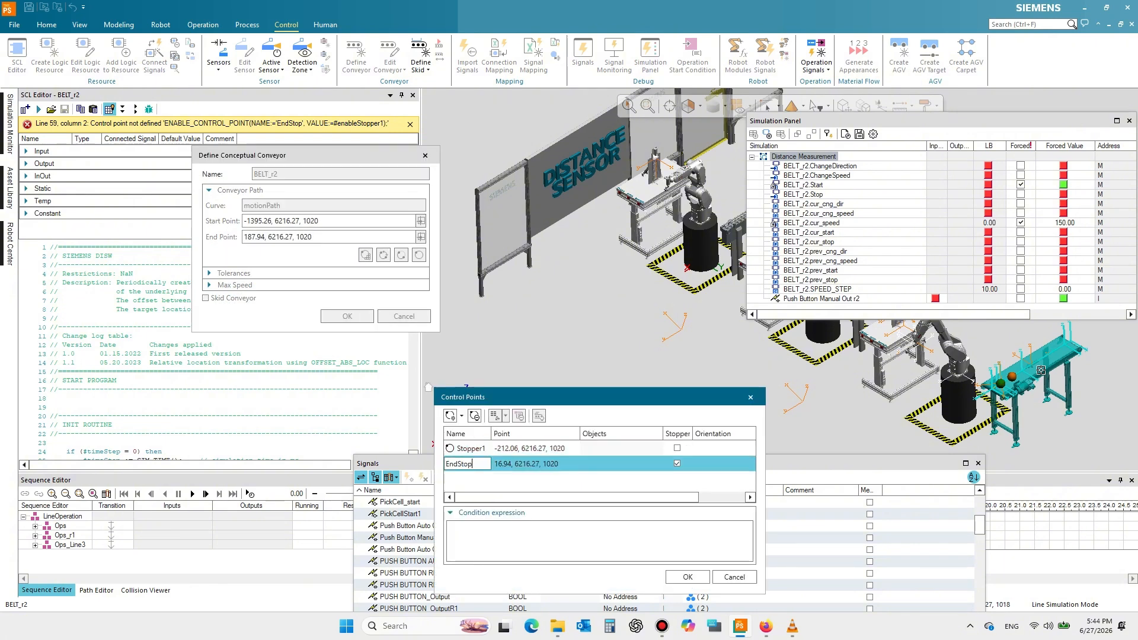
pyautogui.click(687, 577)
pyautogui.click(348, 316)
pyautogui.click(38, 109)
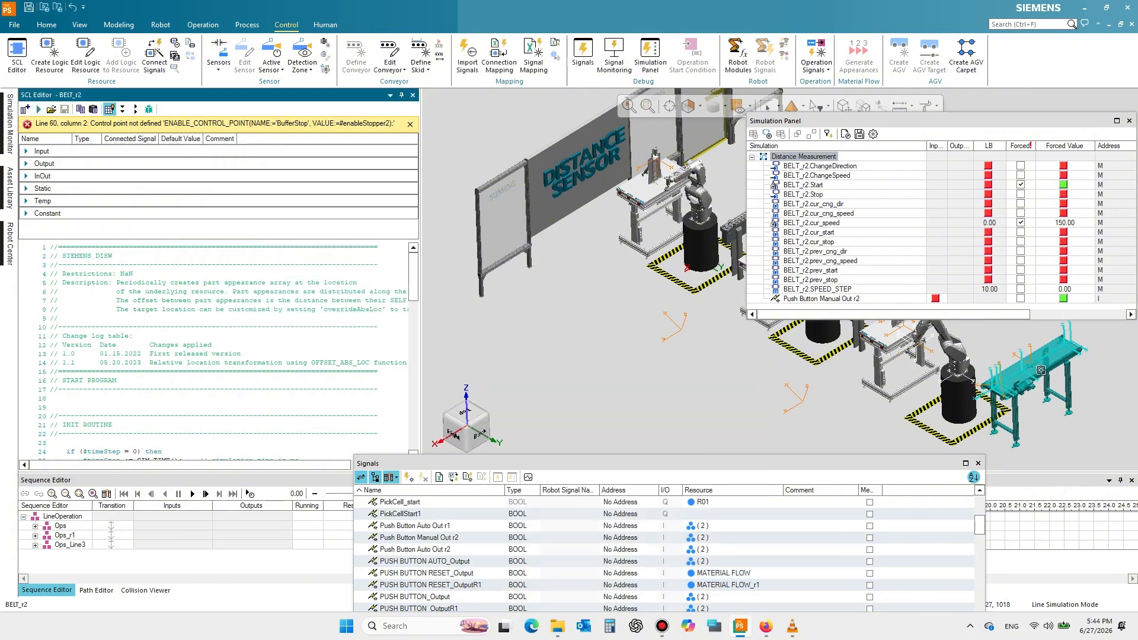
# - Rename BELT_r2's Stopper1 control point to BufferStop, accept the conveyor definition and rerun the script
pyautogui.click(390, 66)
pyautogui.click(427, 83)
pyautogui.click(418, 255)
pyautogui.doubleClick(467, 449)
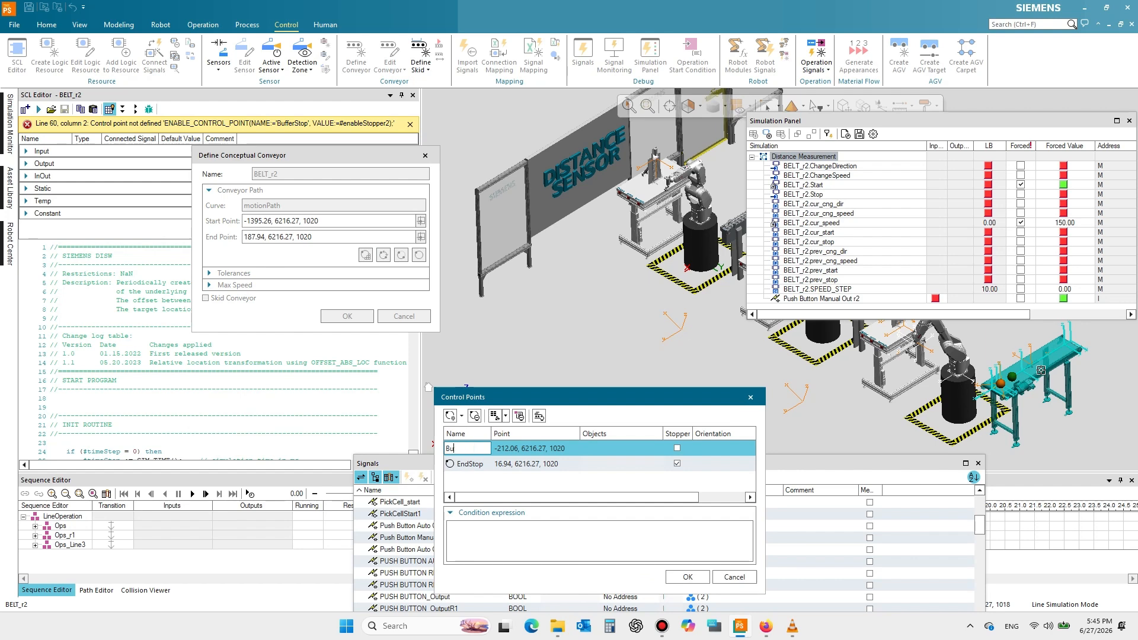
pyautogui.write('BufferStop')
pyautogui.click(687, 576)
pyautogui.click(347, 317)
pyautogui.click(39, 109)
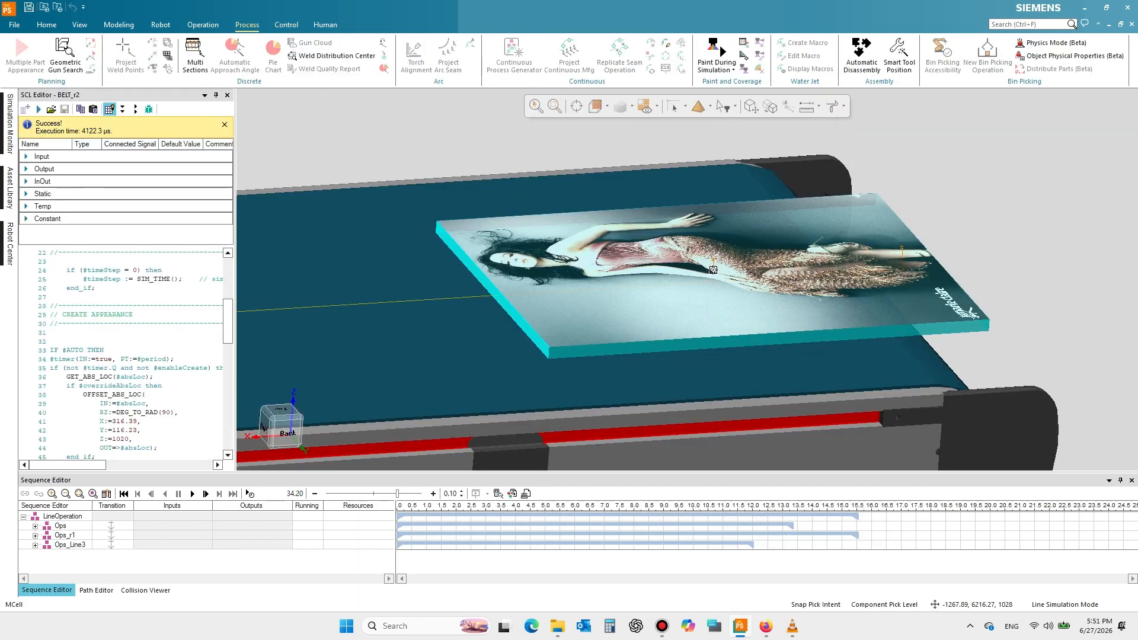
# - Edit the conveyable part MCell so its conveying frame sits at 107.50, 148.50, 0.00
pyautogui.click(286, 24)
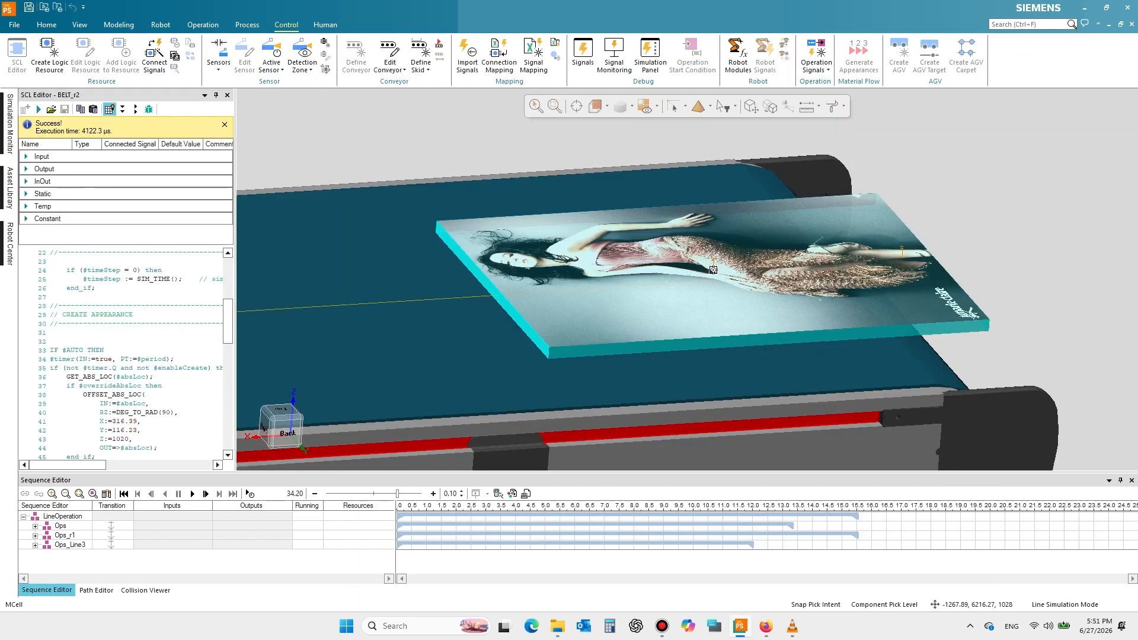
pyautogui.click(440, 43)
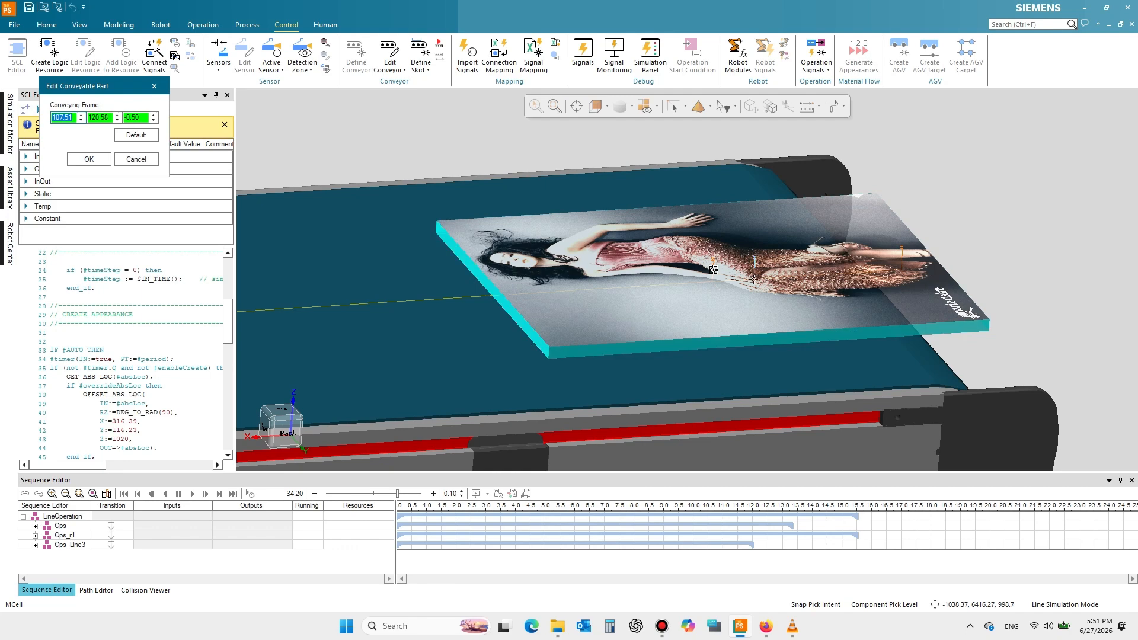
pyautogui.click(753, 279)
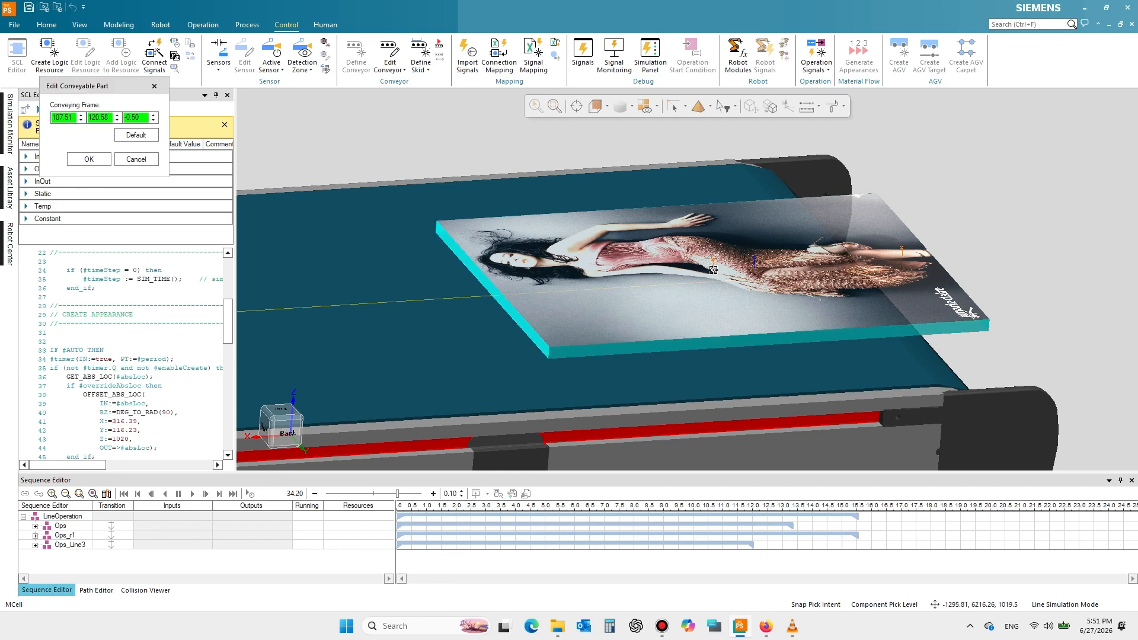
pyautogui.moveTo(753, 279); pyautogui.dragTo(775, 385, button='middle')
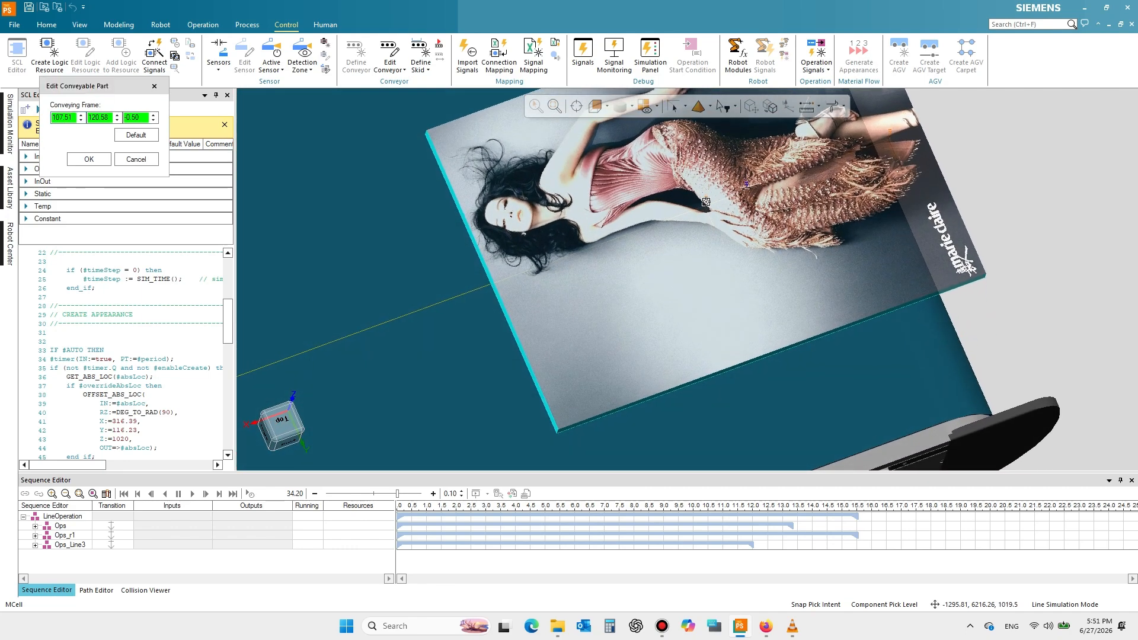
pyautogui.moveTo(706, 202); pyautogui.dragTo(707, 215, button='middle')
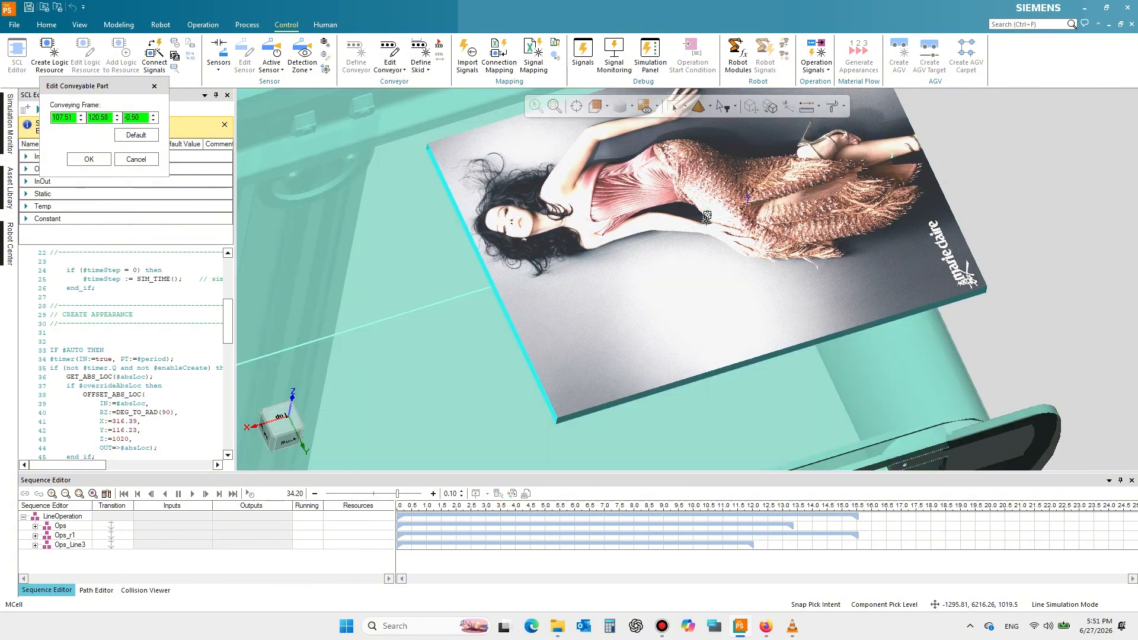
pyautogui.click(707, 215)
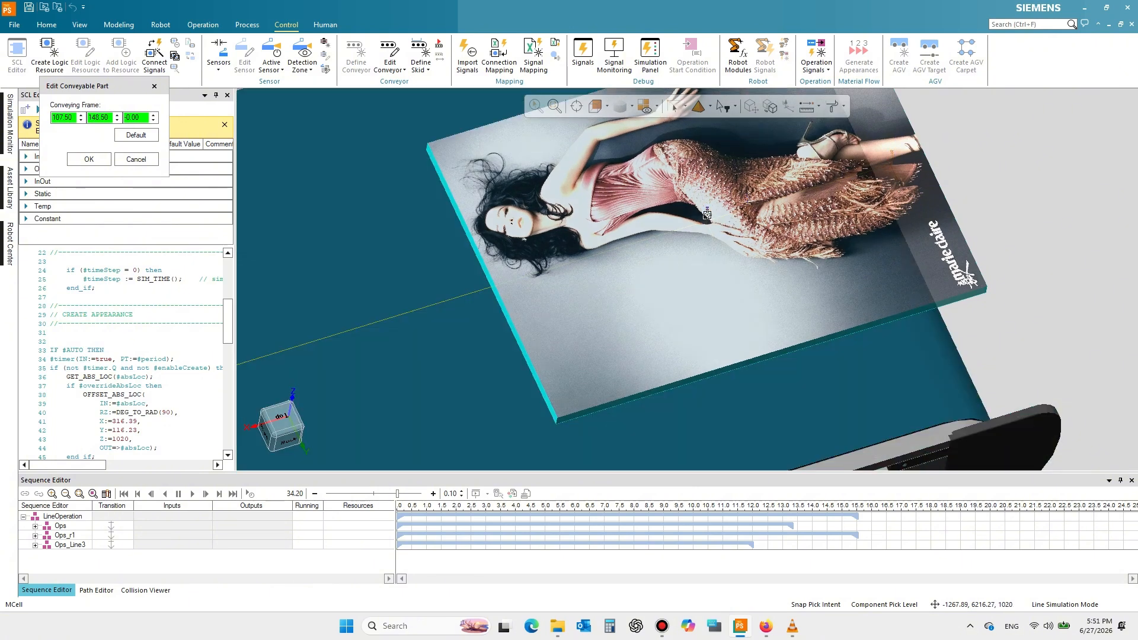
pyautogui.moveTo(707, 215); pyautogui.dragTo(669, 242, button='middle')
pyautogui.press('Return')
pyautogui.scroll(-3, 670, 241)
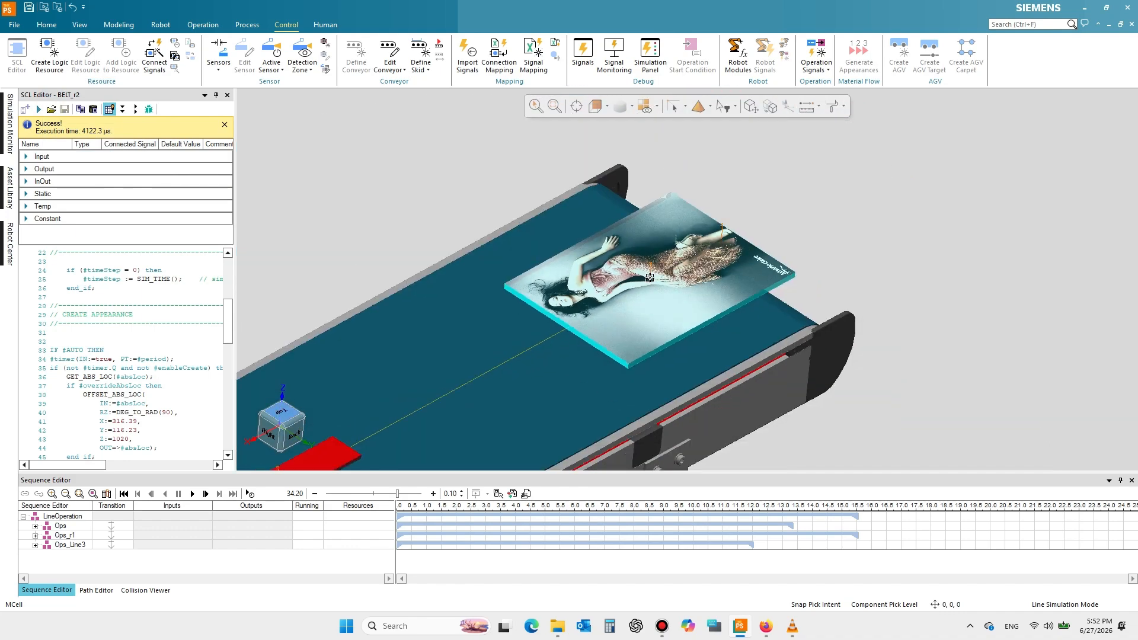
# - Reset the line simulation to its start
pyautogui.click(124, 494)
pyautogui.scroll(-6, 650, 277)
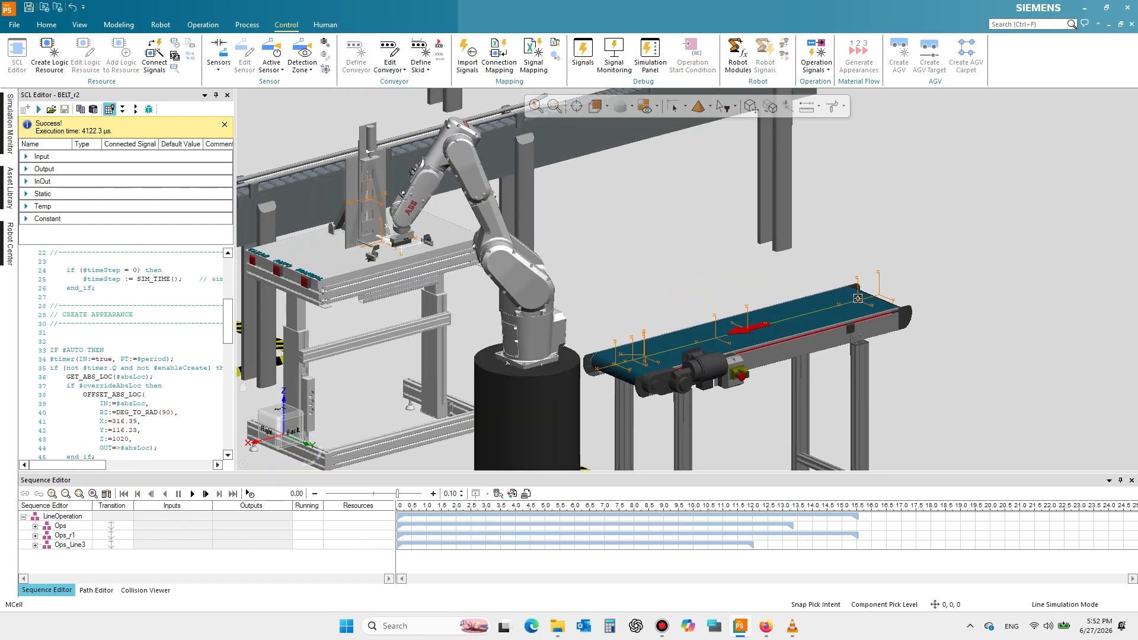
pyautogui.click(857, 298)
pyautogui.click(857, 298)
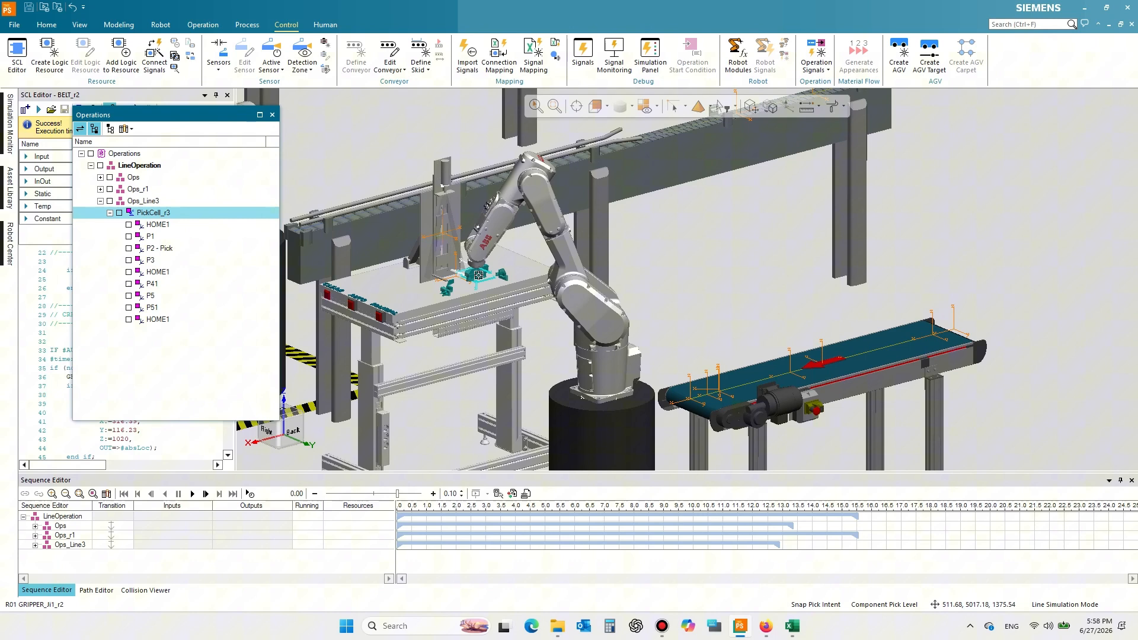
# - Clear all OLP commands from location P2 - Pick of the PickCell_r3 operation
pyautogui.click(158, 248)
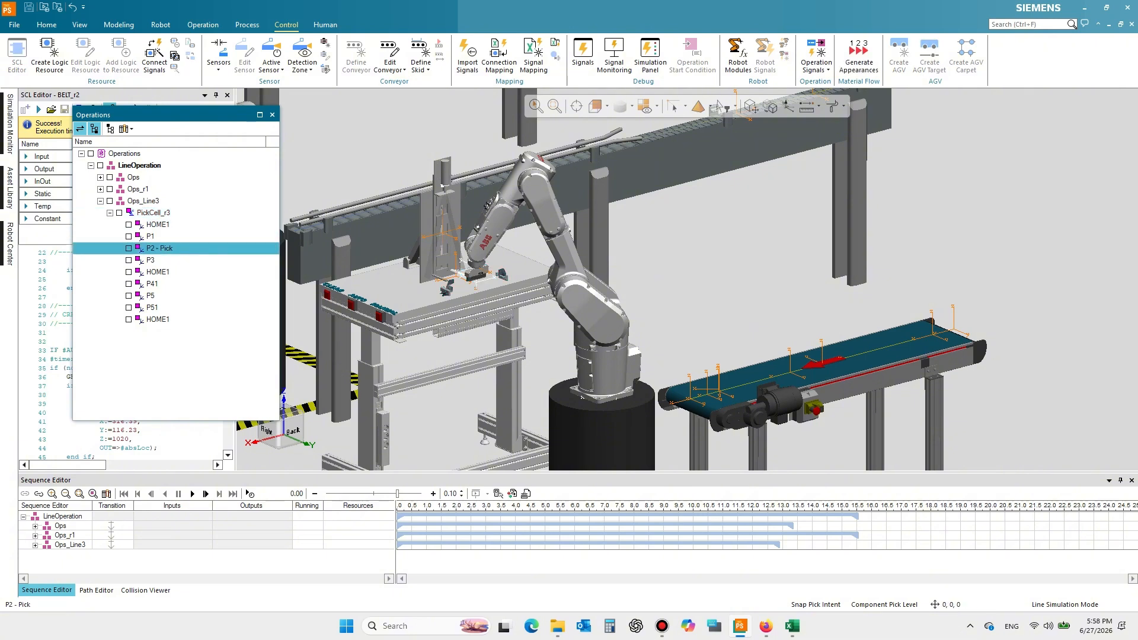
pyautogui.doubleClick(159, 248)
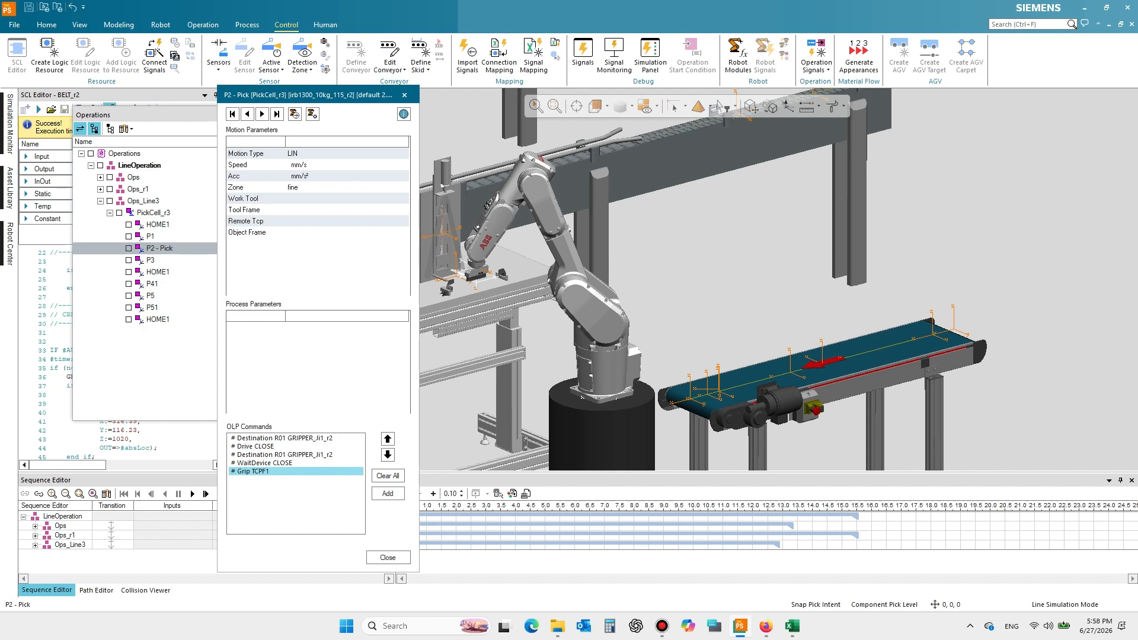
pyautogui.click(387, 475)
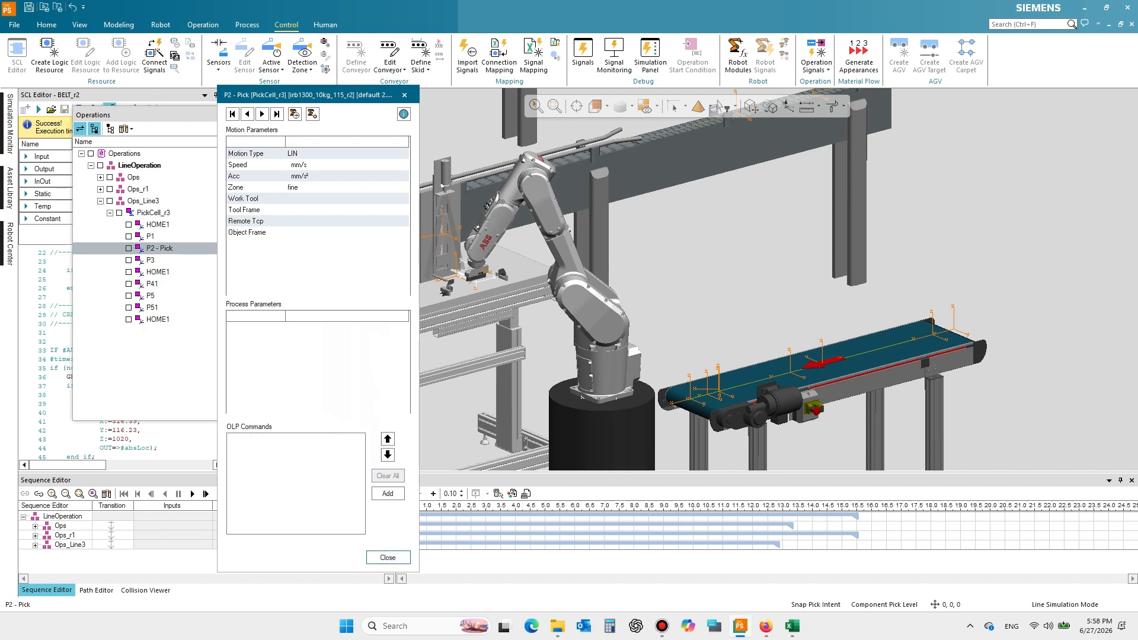
pyautogui.click(387, 557)
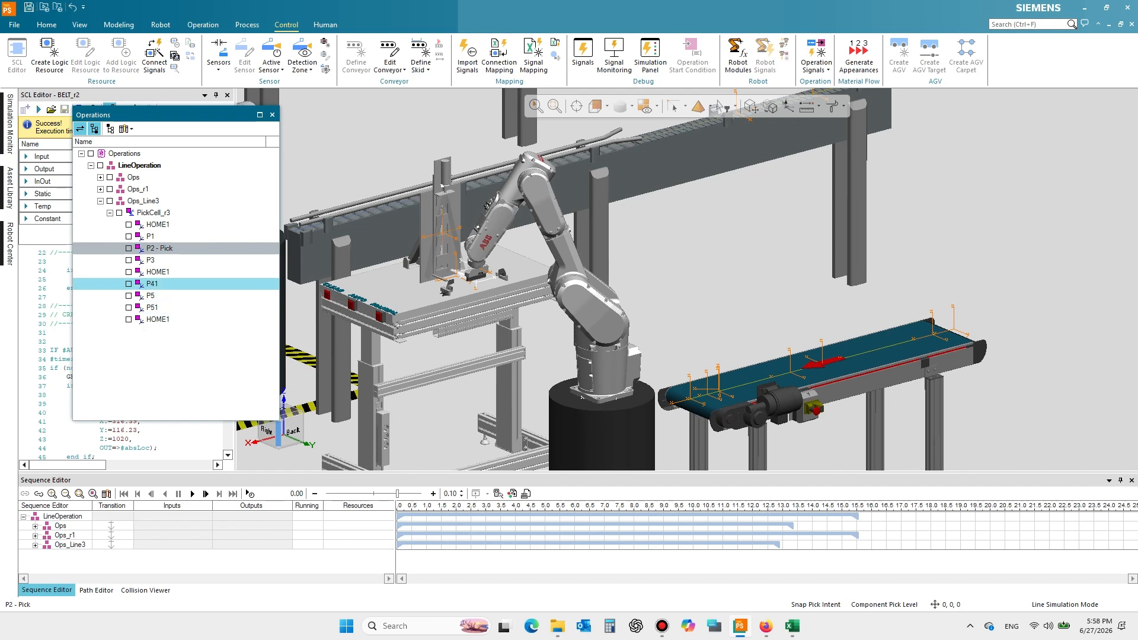
# - Go from location P5 to P51 of PickCell_r3 and clear all OLP commands at P51
pyautogui.click(151, 296)
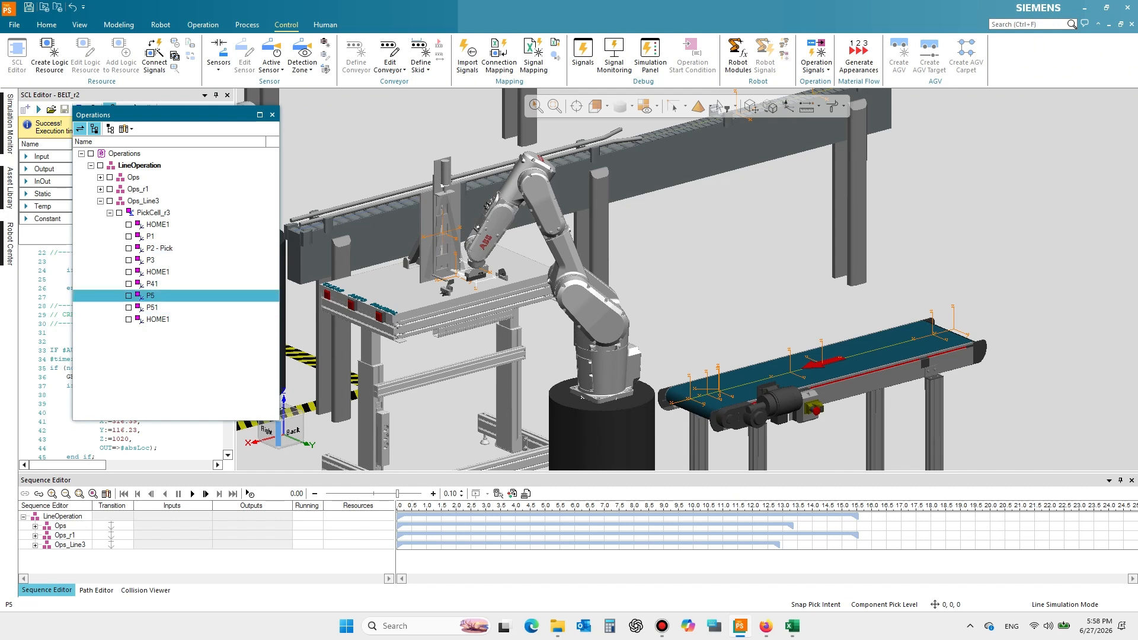
pyautogui.doubleClick(150, 295)
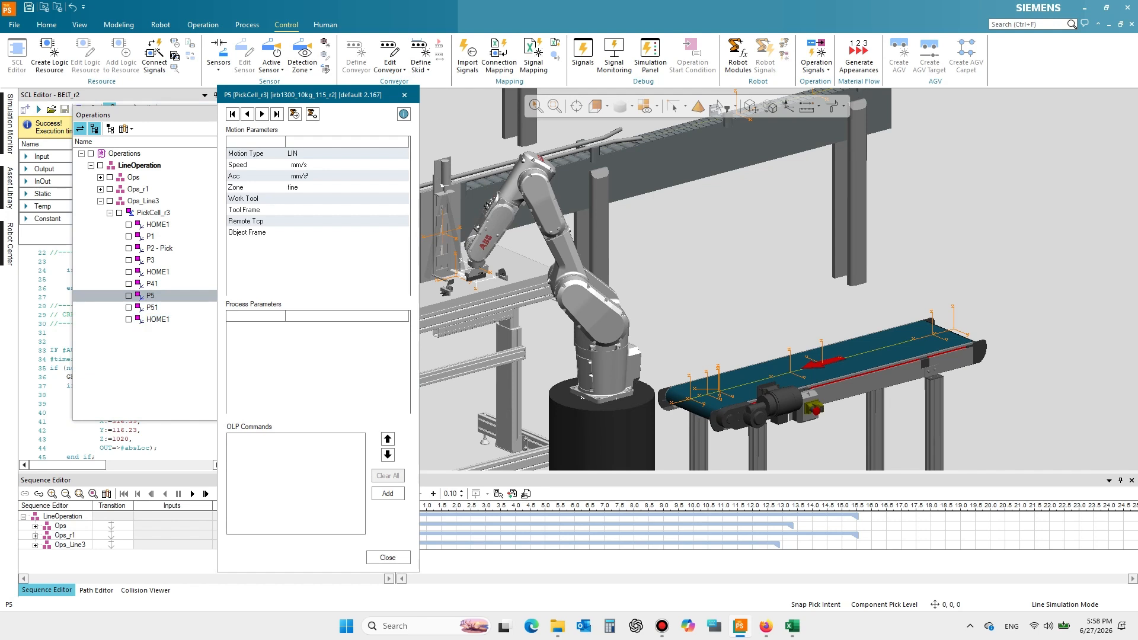
pyautogui.click(261, 113)
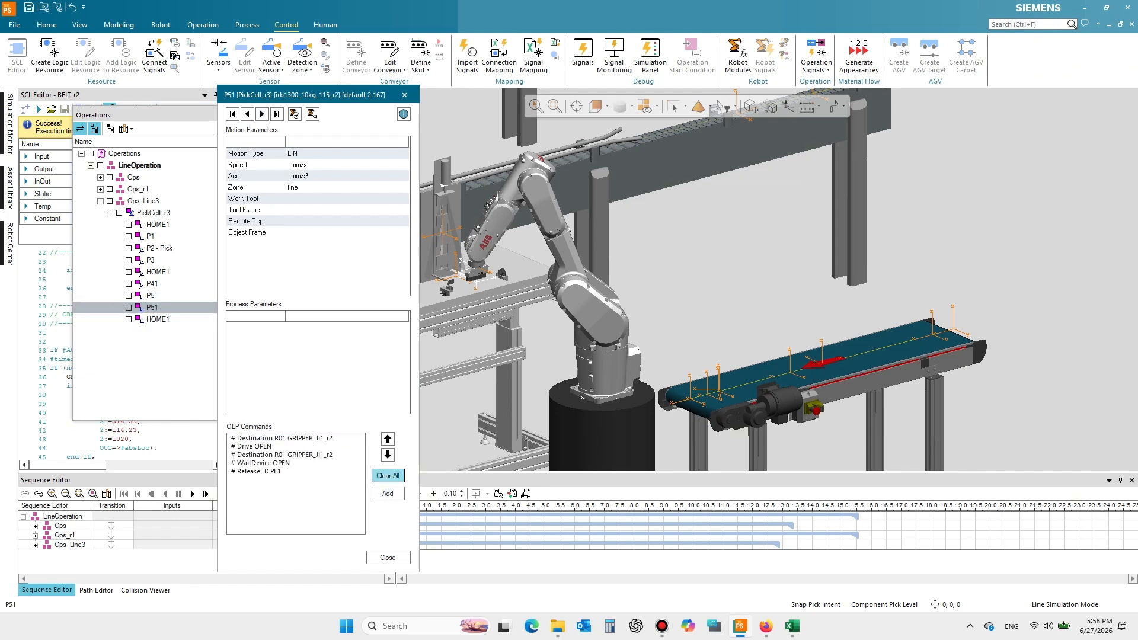
pyautogui.click(388, 557)
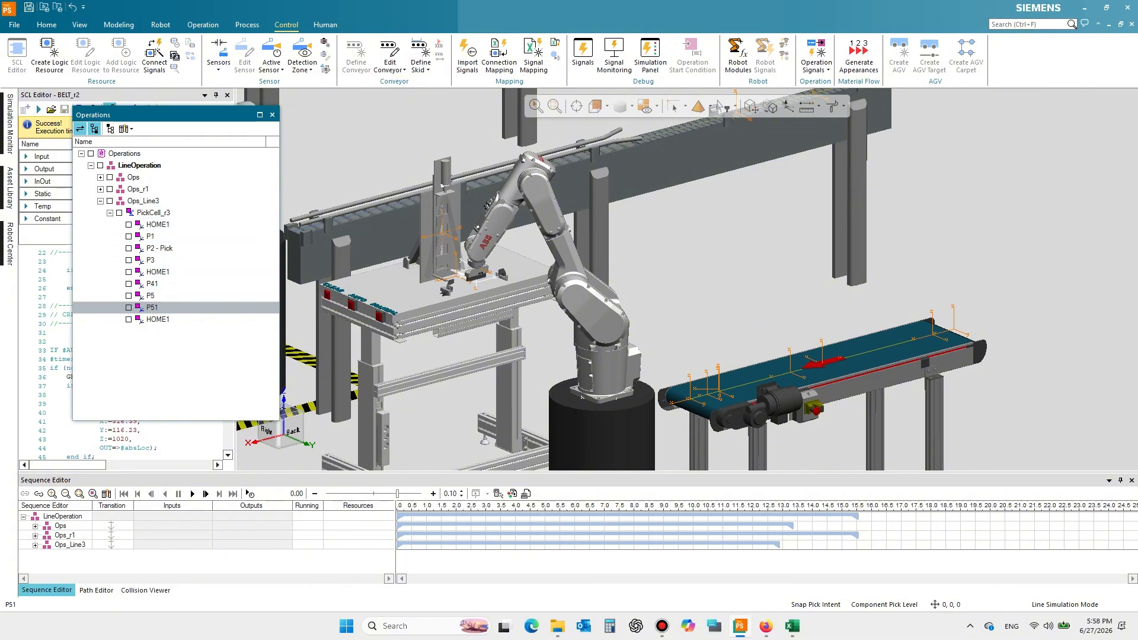
# - Run the line simulation, switch on the middle push button on line 3's table to test the conveyor, and reset the simulation
pyautogui.moveTo(189, 115); pyautogui.dragTo(0, 125)
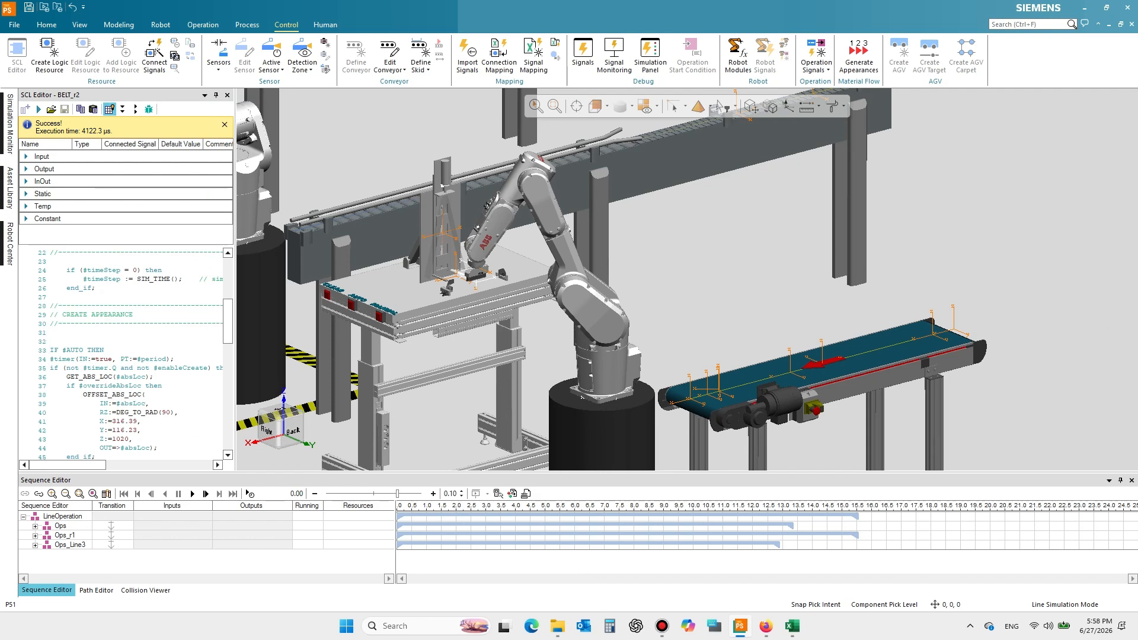
pyautogui.moveTo(8, 188)
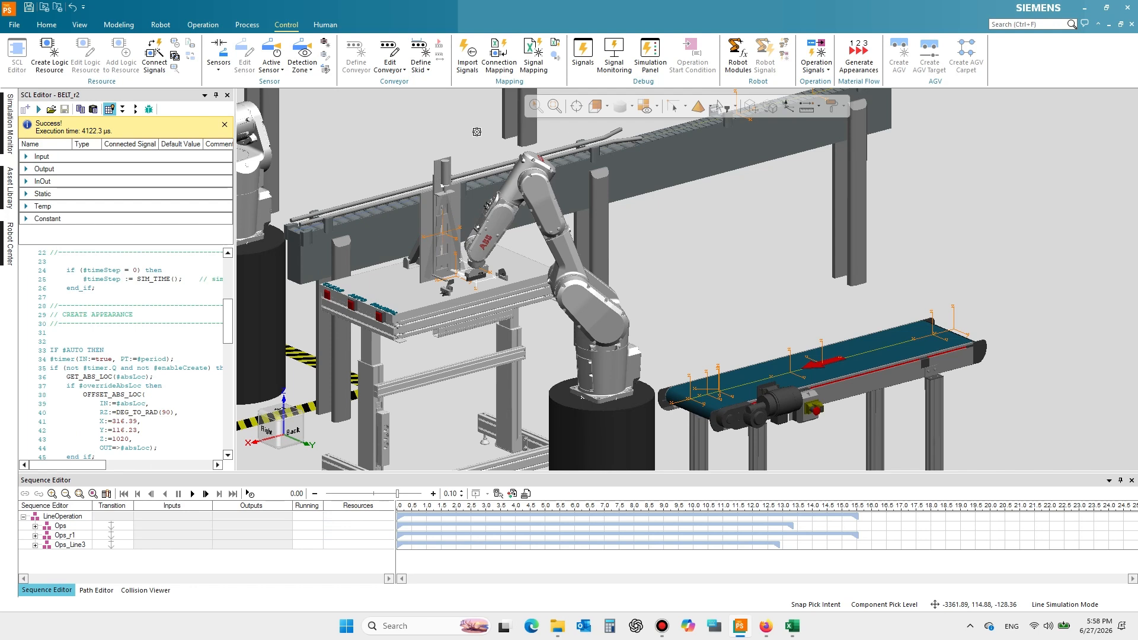
pyautogui.click(192, 494)
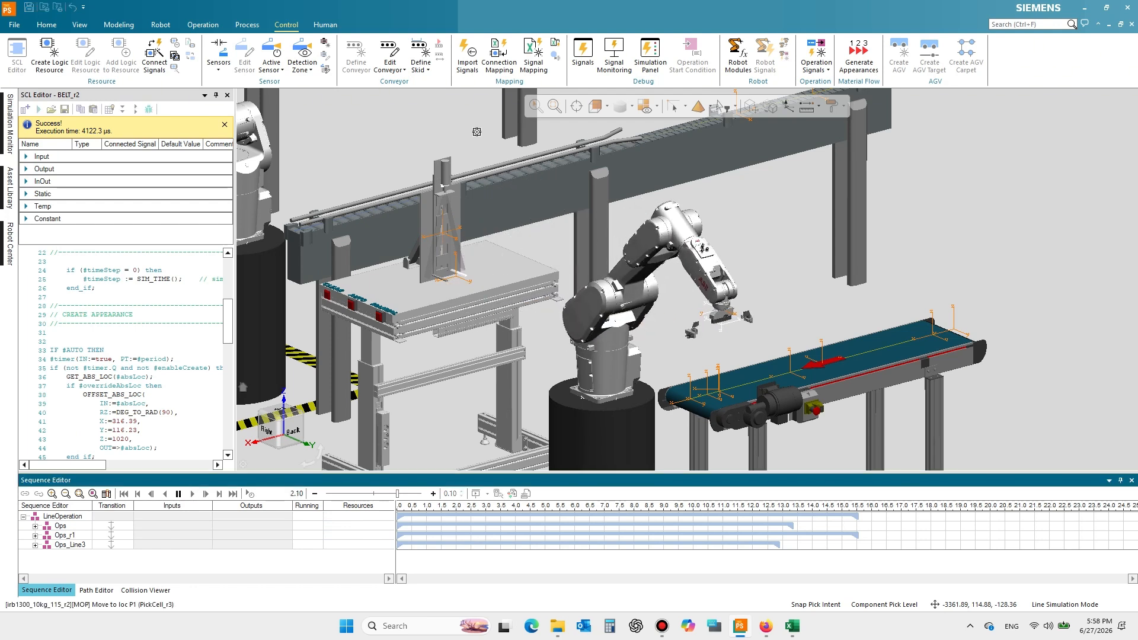
pyautogui.click(351, 305)
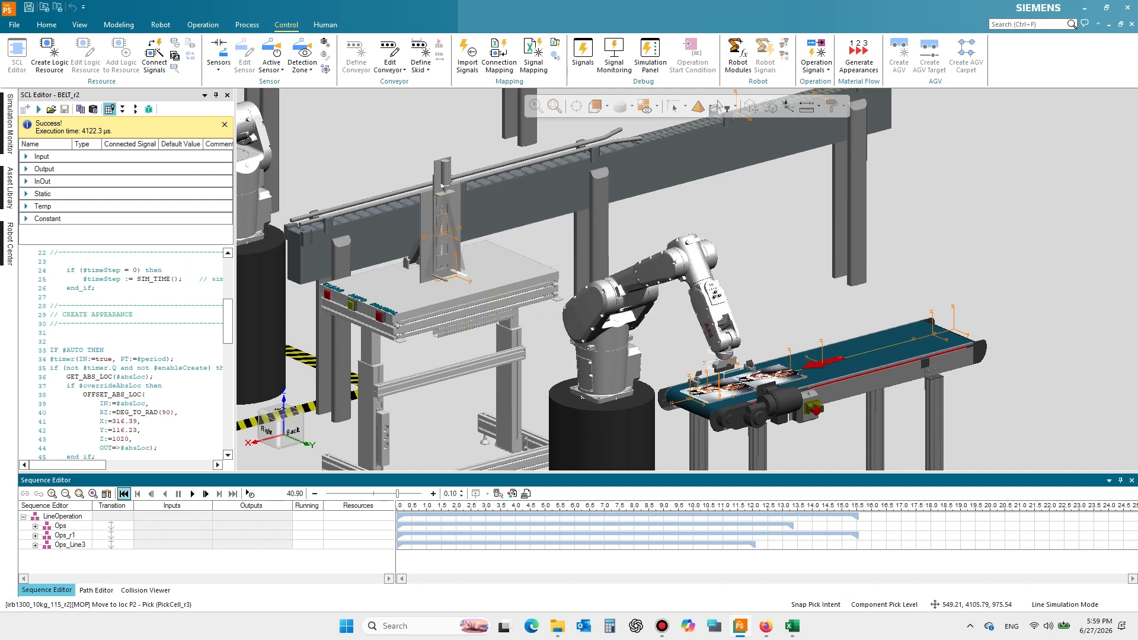
pyautogui.click(123, 493)
# - Move robot R01_r1 to its home pose
pyautogui.scroll(-2, 509, 274)
pyautogui.moveTo(509, 274); pyautogui.dragTo(689, 355, button='right')
pyautogui.rightClick(454, 244)
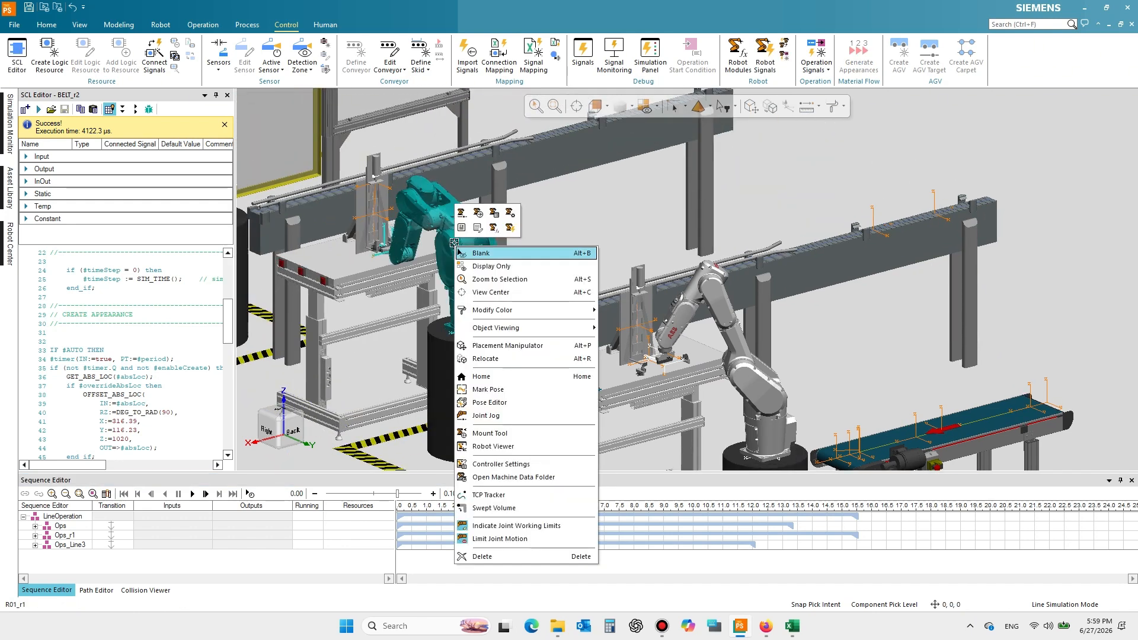
pyautogui.click(475, 375)
pyautogui.click(574, 237)
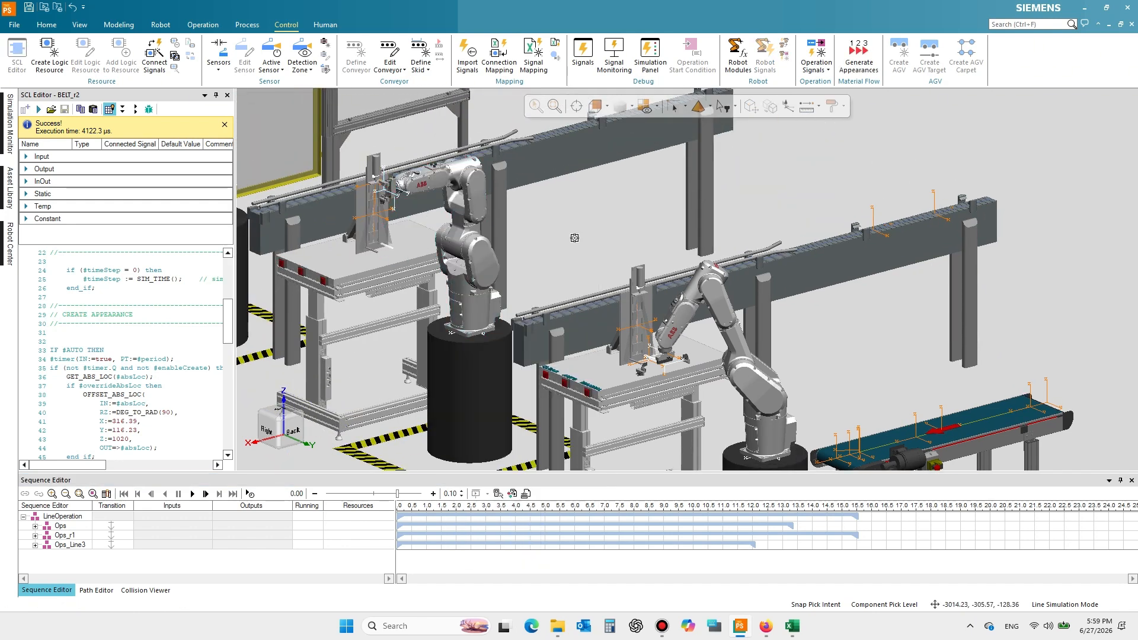
# - Open the logic resource of R01 GRIPPER_r1 and examine the signals connected to its entries
pyautogui.scroll(3, 391, 187)
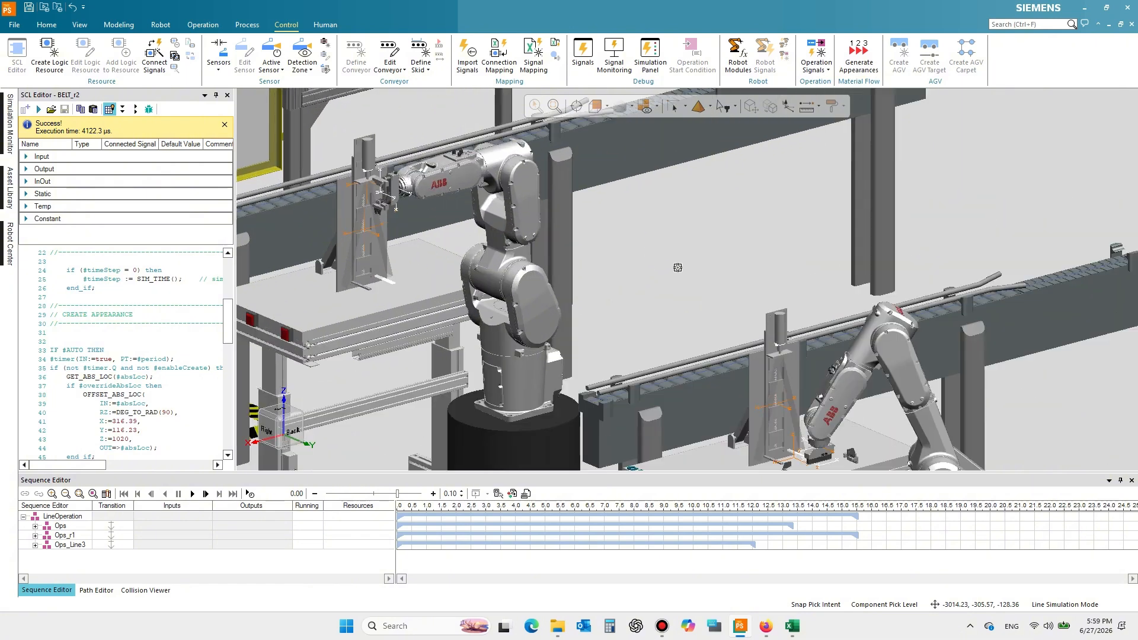
pyautogui.click(391, 191)
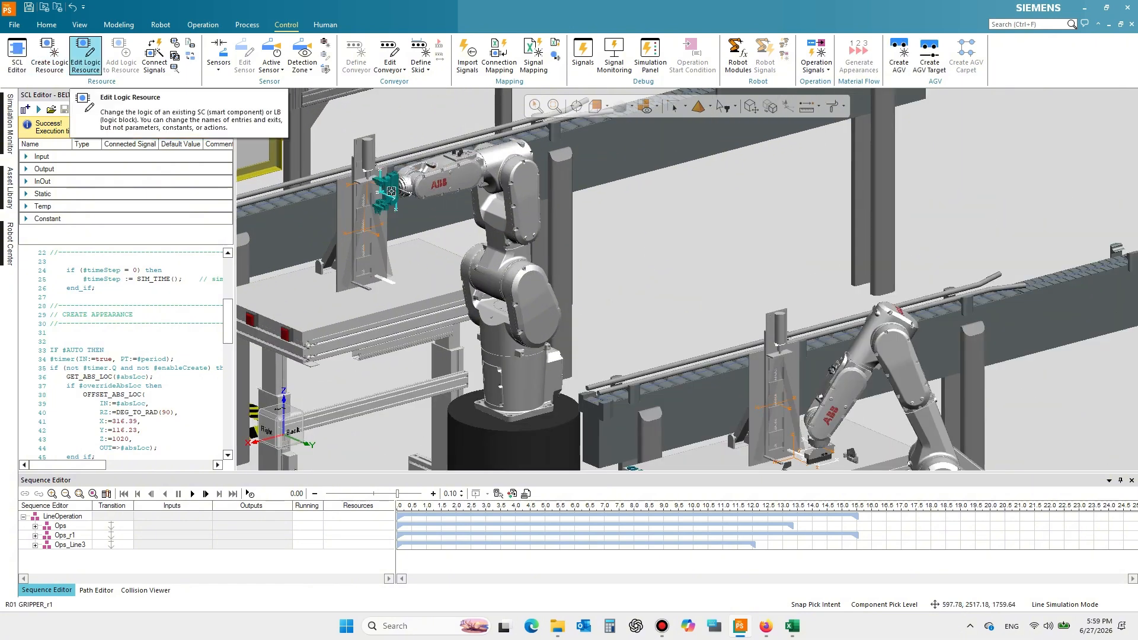
pyautogui.click(86, 53)
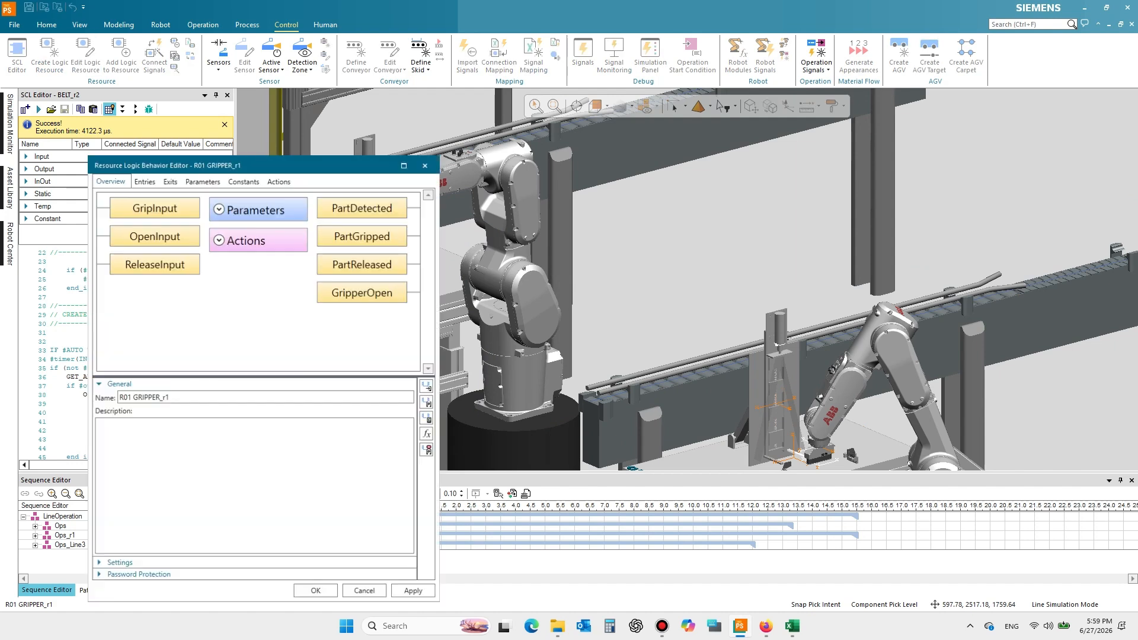
pyautogui.click(143, 179)
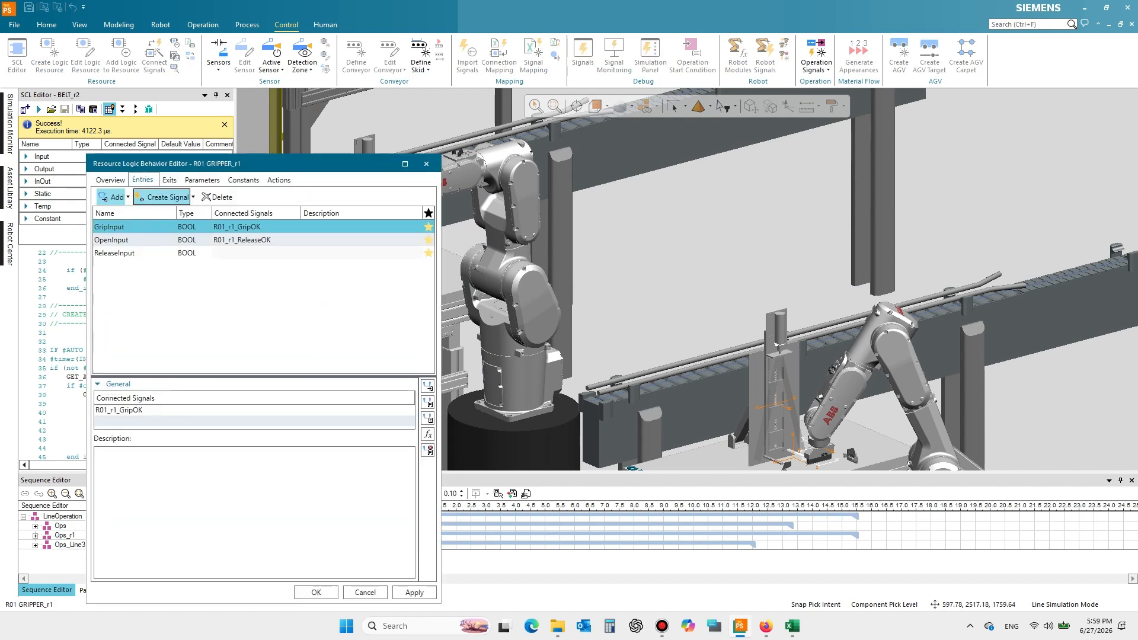
# - Examine the exits, parameters, constants and actions of R01 GRIPPER_r1, then close its logic and reselect the gripper
pyautogui.click(169, 179)
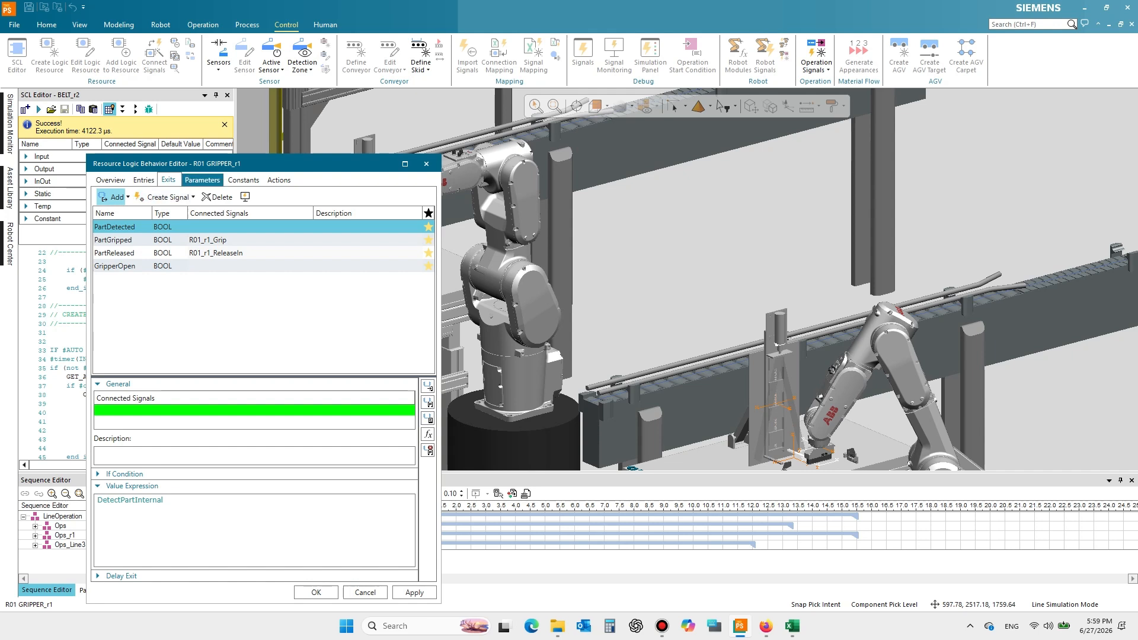
pyautogui.click(202, 180)
pyautogui.click(242, 180)
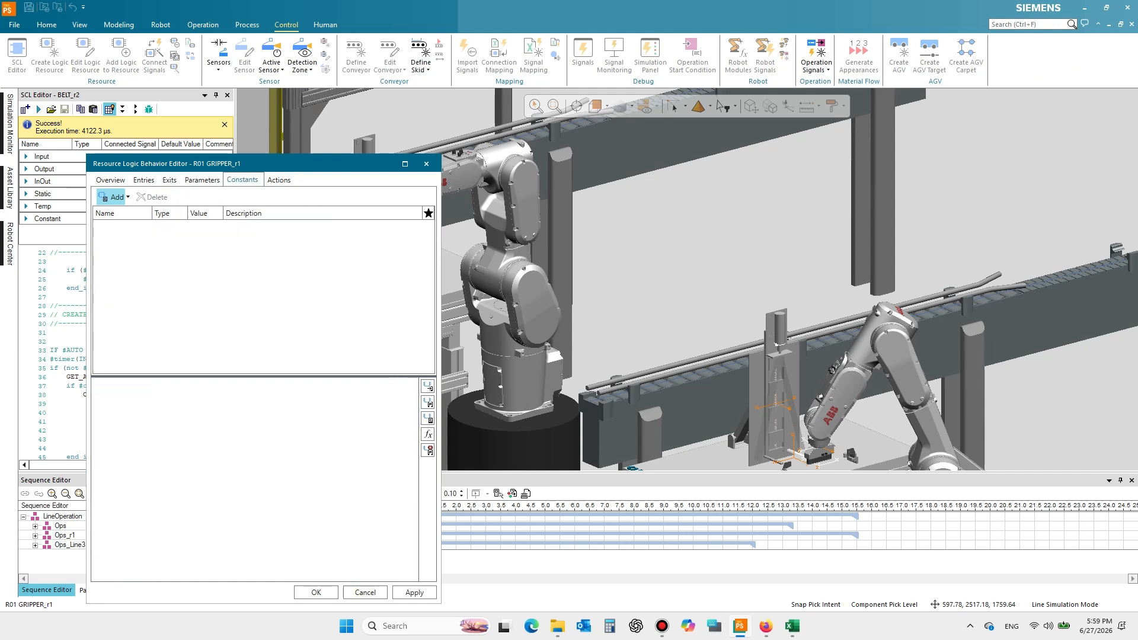
pyautogui.click(278, 180)
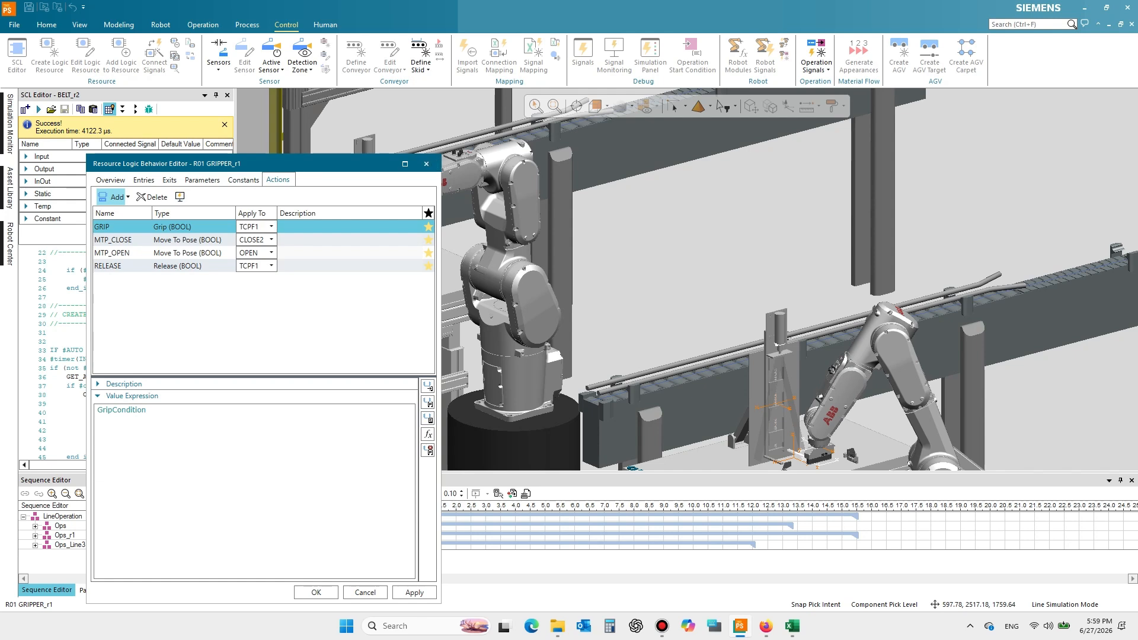
pyautogui.click(426, 163)
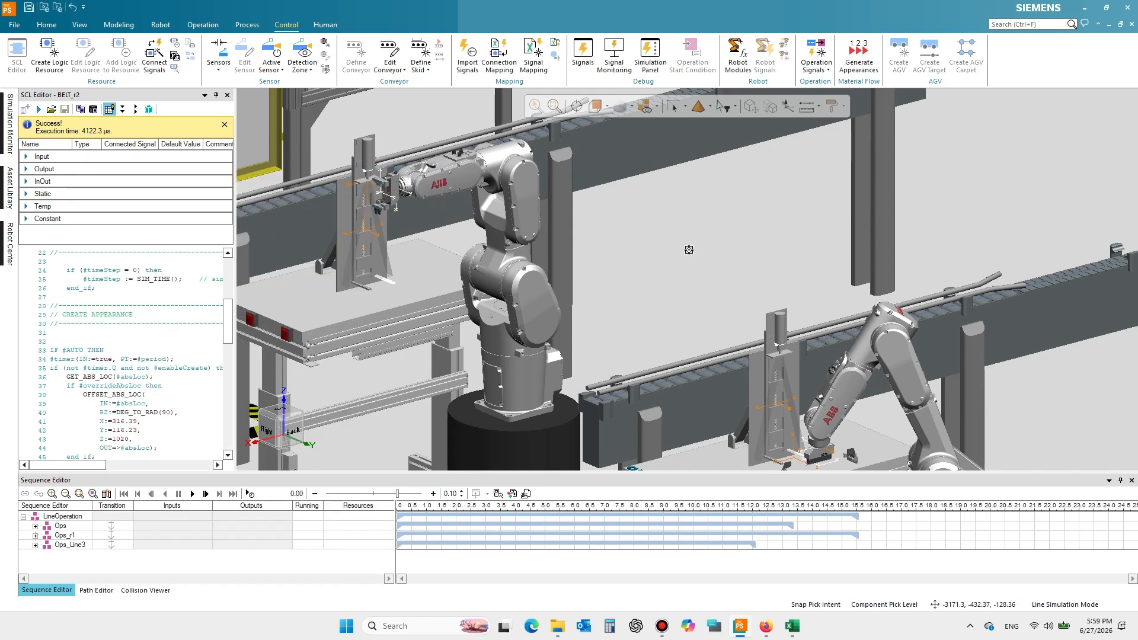
pyautogui.click(391, 176)
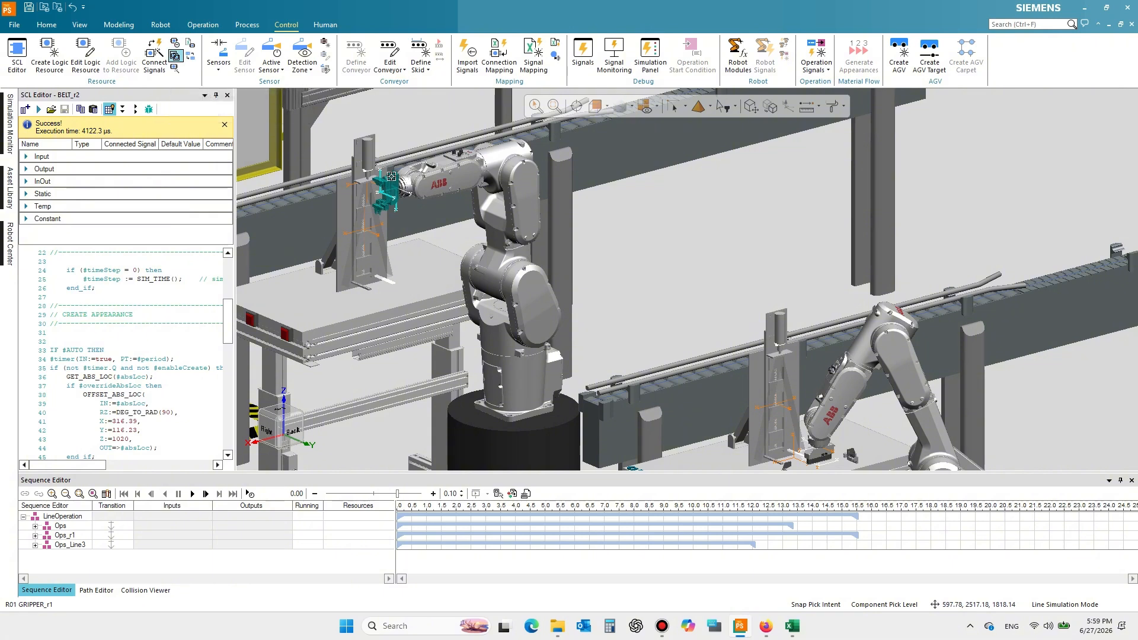
pyautogui.click(175, 55)
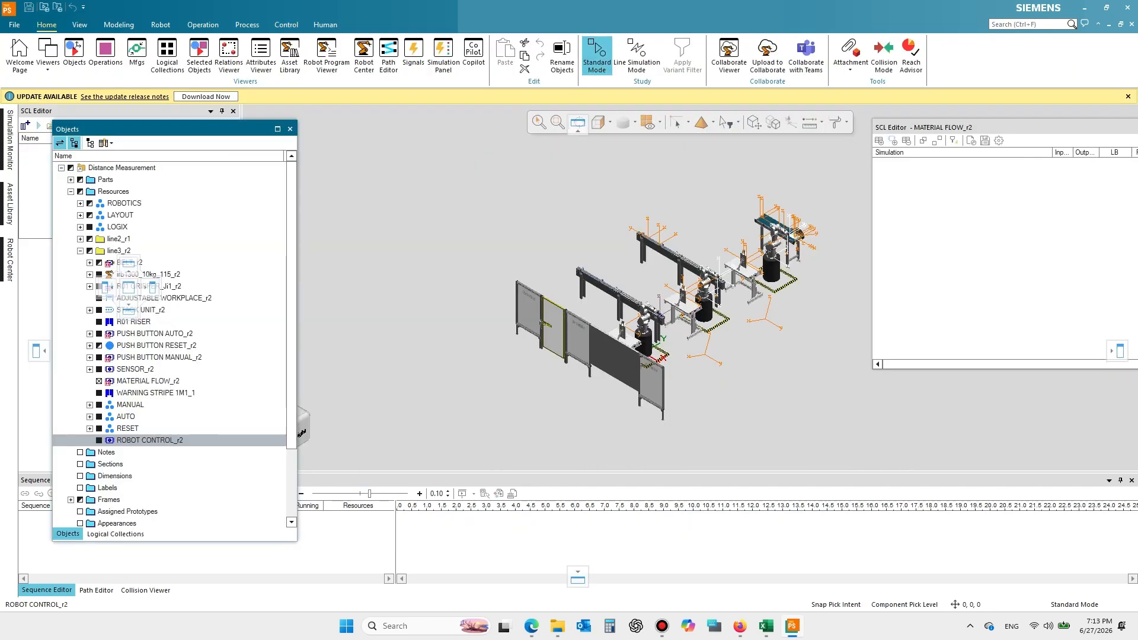
# - Try to replace Cell with MCell in the interference objects of ROBOT CONTROL_r2's INTERNAL_SENSOR parameter
pyautogui.click(149, 440)
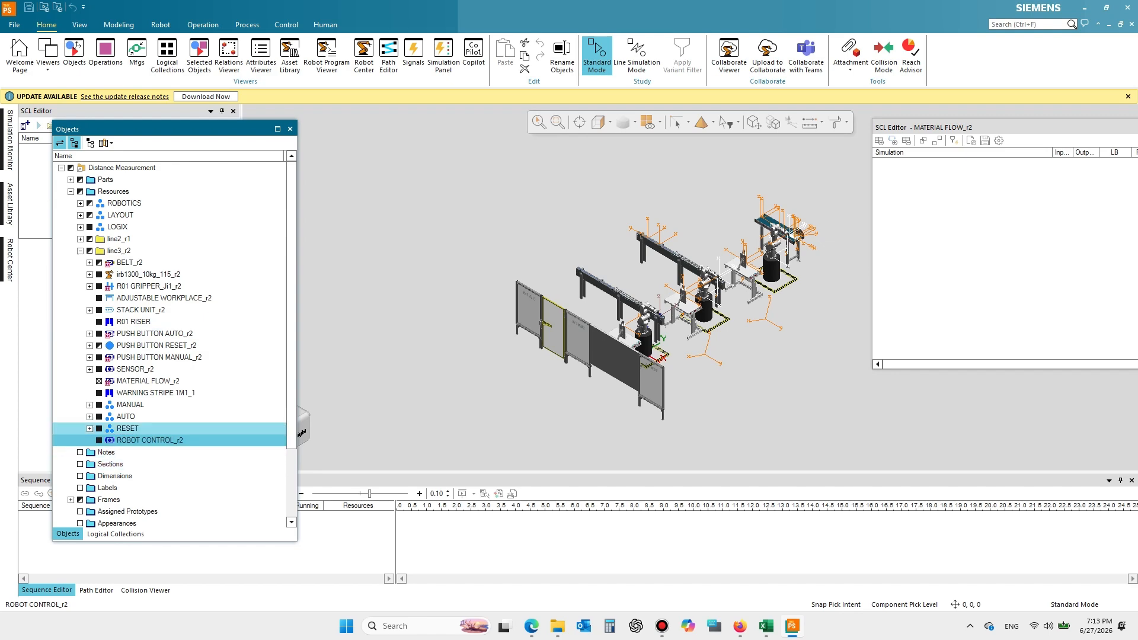
pyautogui.click(248, 24)
pyautogui.click(286, 24)
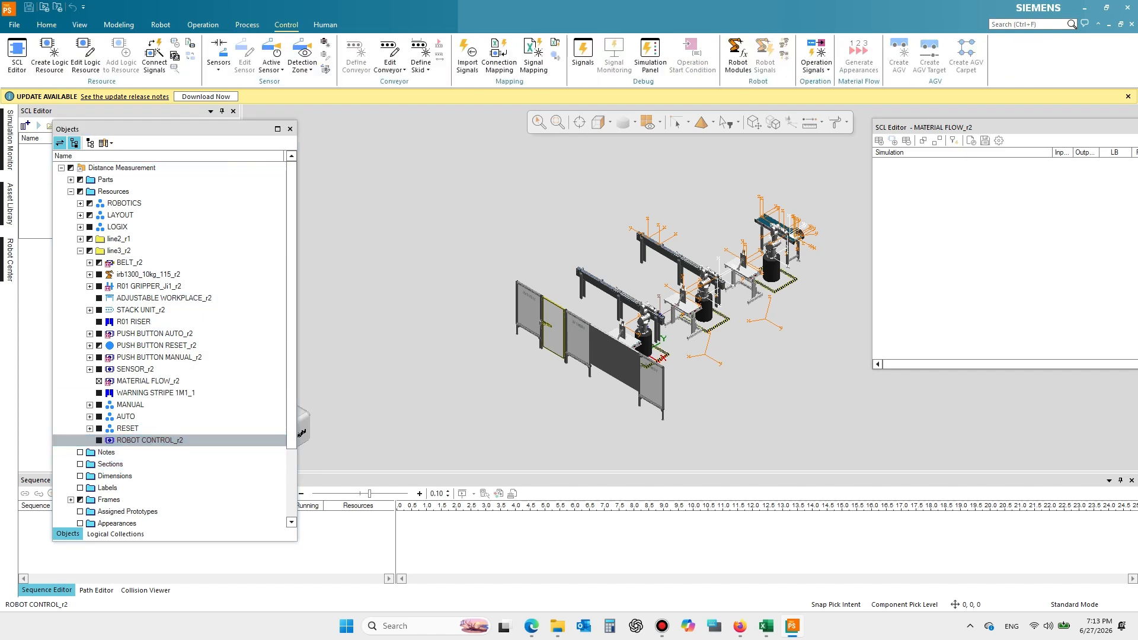
pyautogui.click(86, 55)
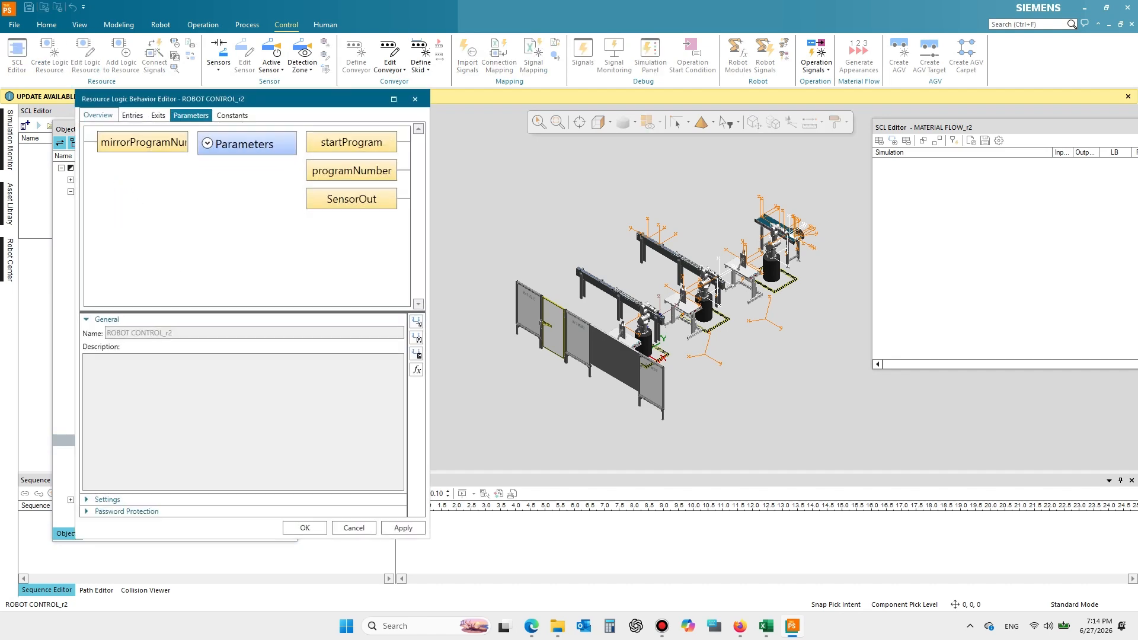
pyautogui.click(207, 143)
pyautogui.click(191, 115)
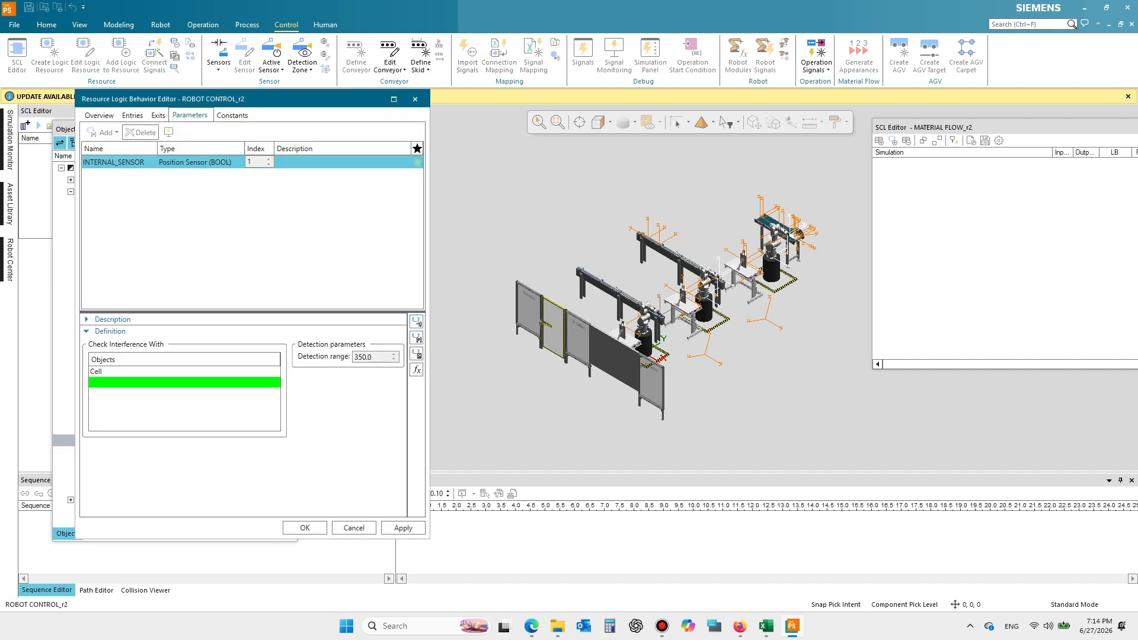
pyautogui.click(137, 372)
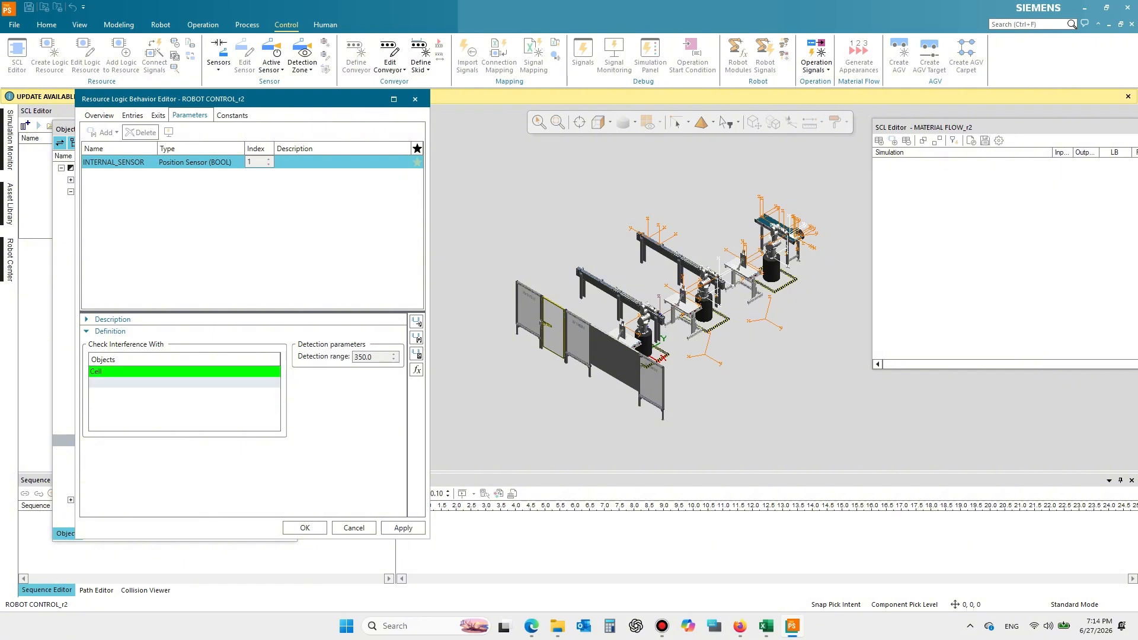
pyautogui.scroll(10, 815, 239)
pyautogui.click(562, 153)
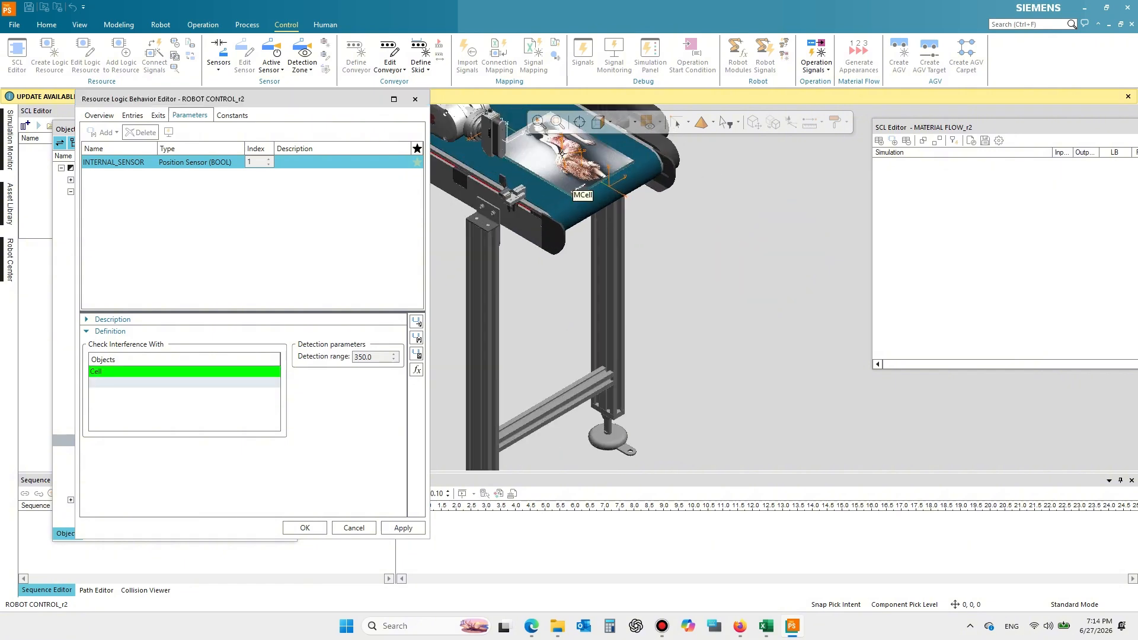
pyautogui.click(305, 527)
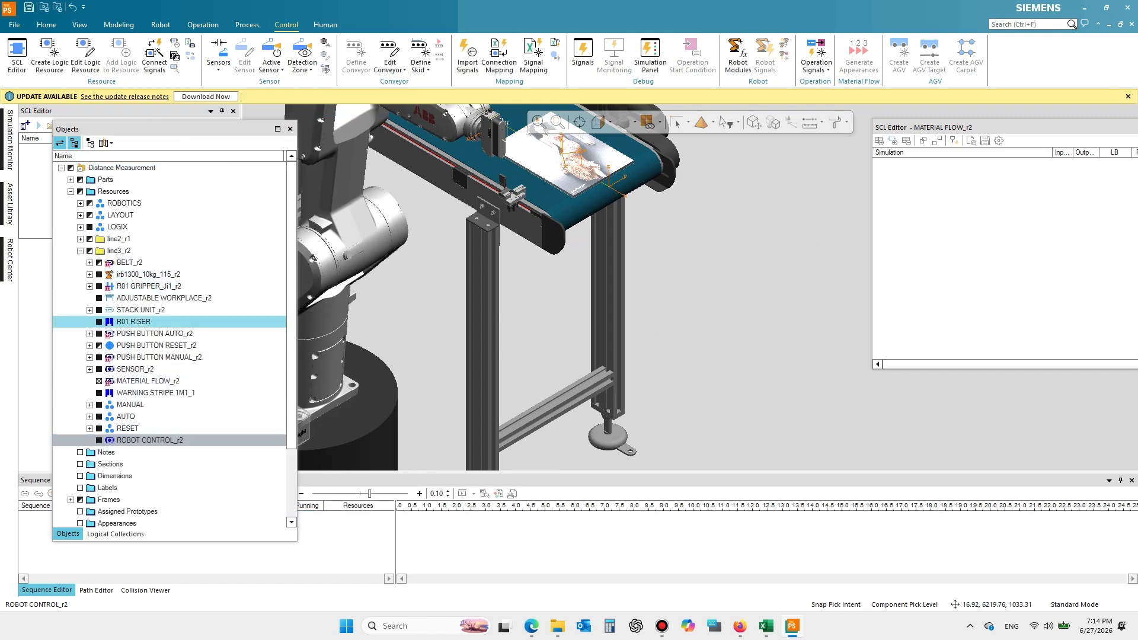
# - Open ROBOT CONTROL_r2 for modeling and make its INTERNAL_SENSOR check interference with MCell
pyautogui.click(202, 25)
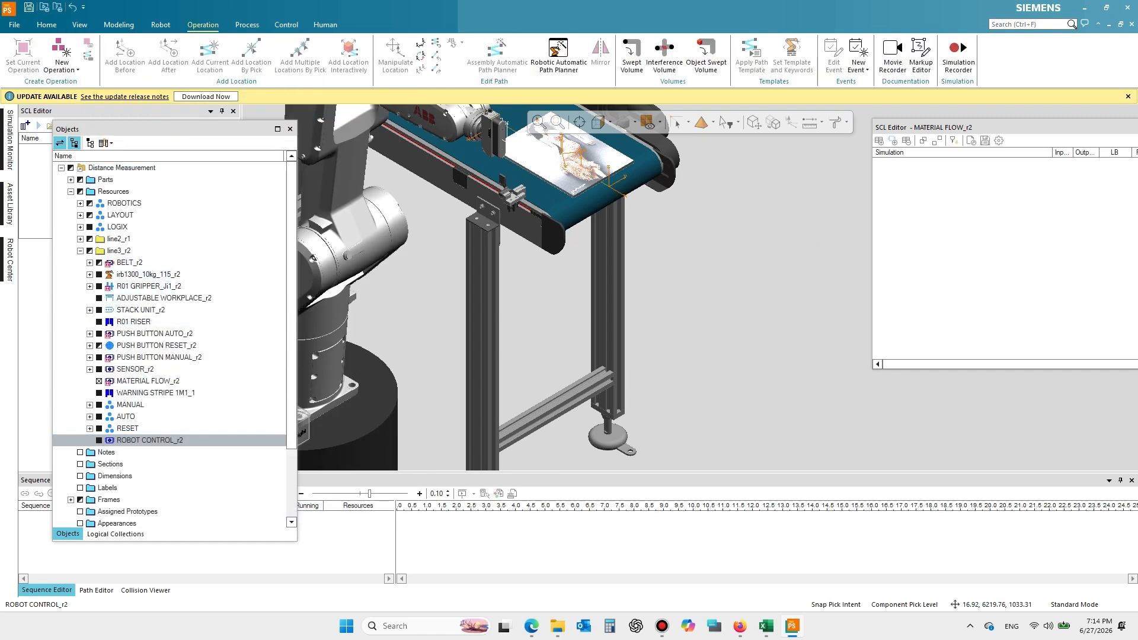
pyautogui.click(118, 25)
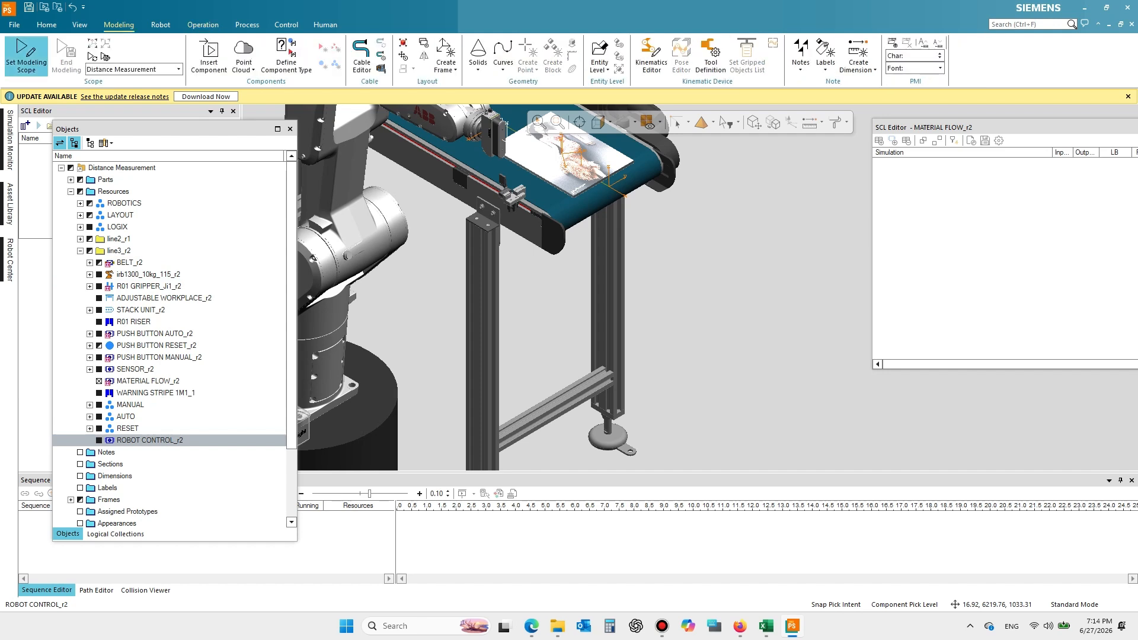
pyautogui.click(26, 57)
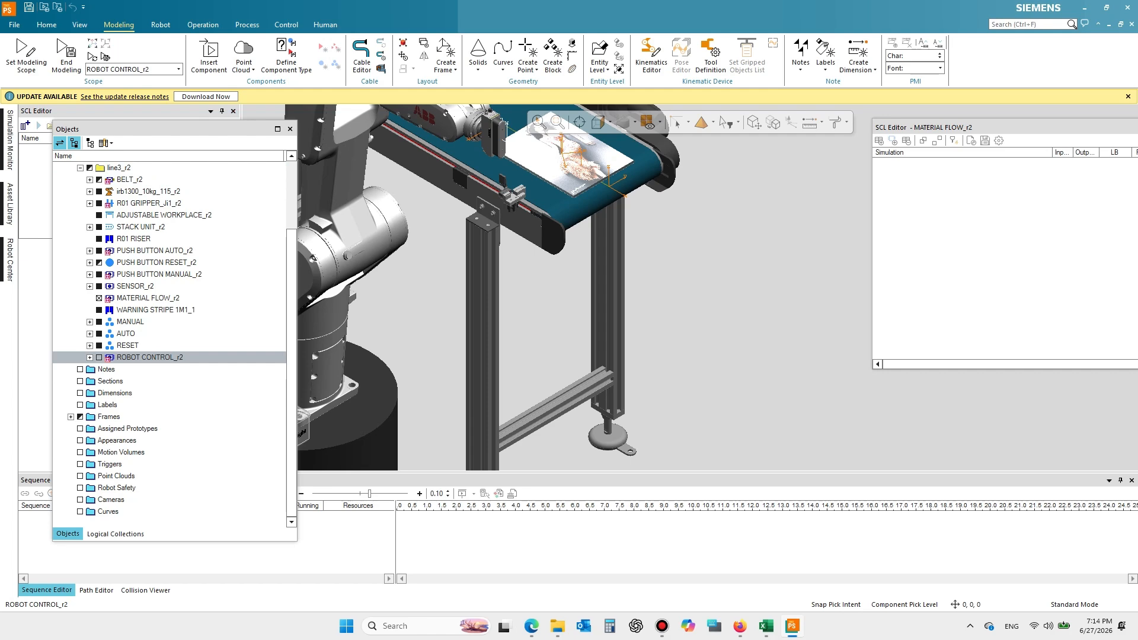
pyautogui.click(286, 25)
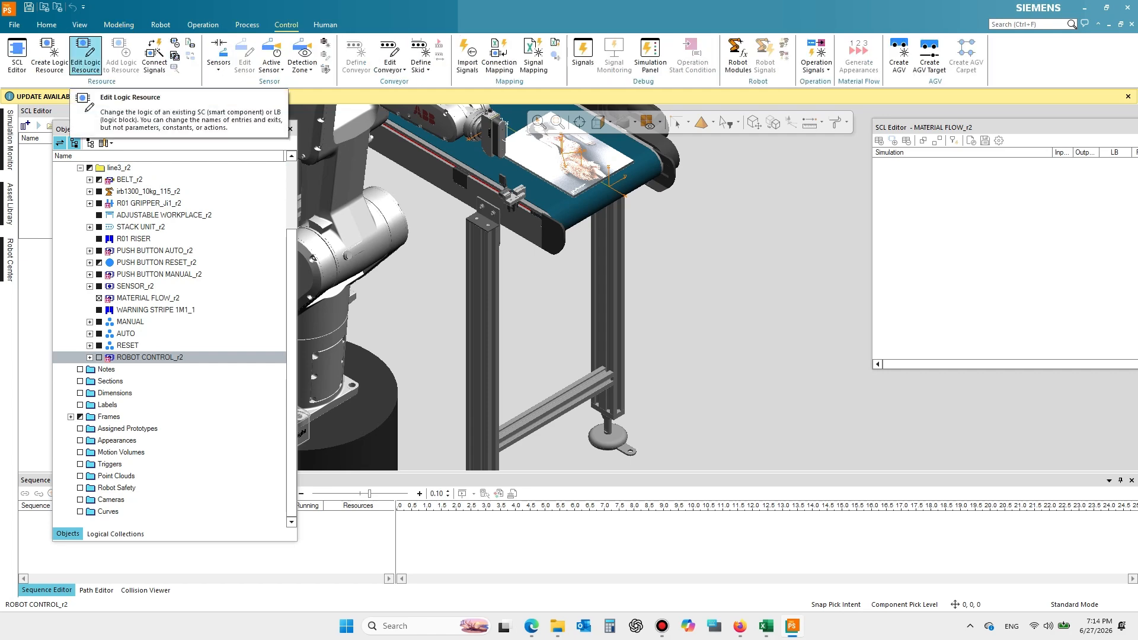
pyautogui.click(86, 54)
pyautogui.click(189, 115)
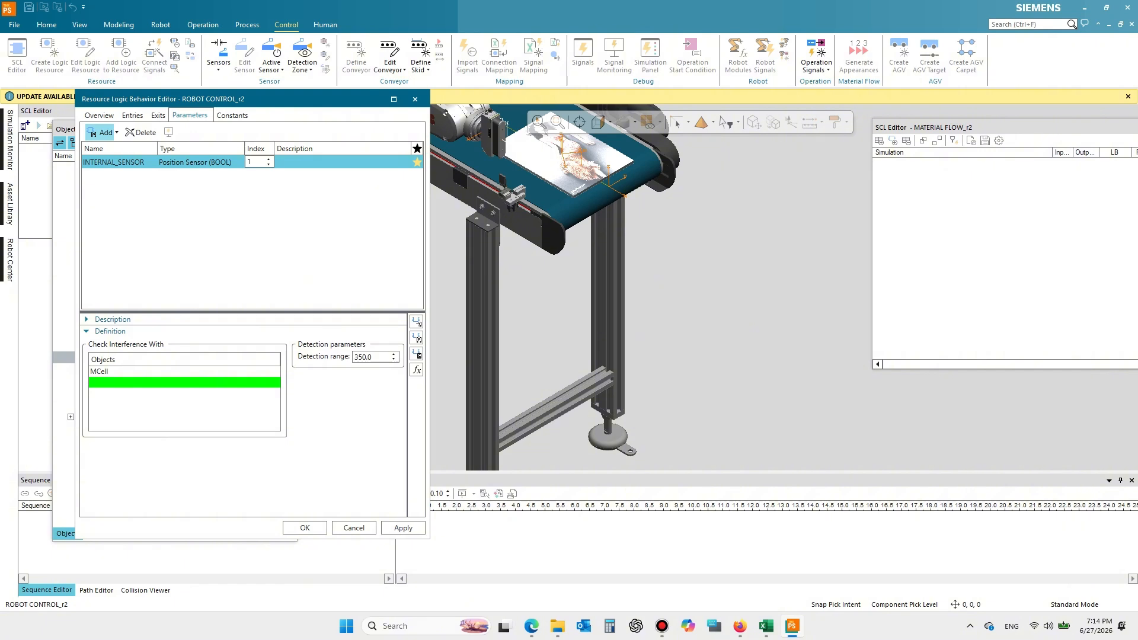
pyautogui.click(121, 162)
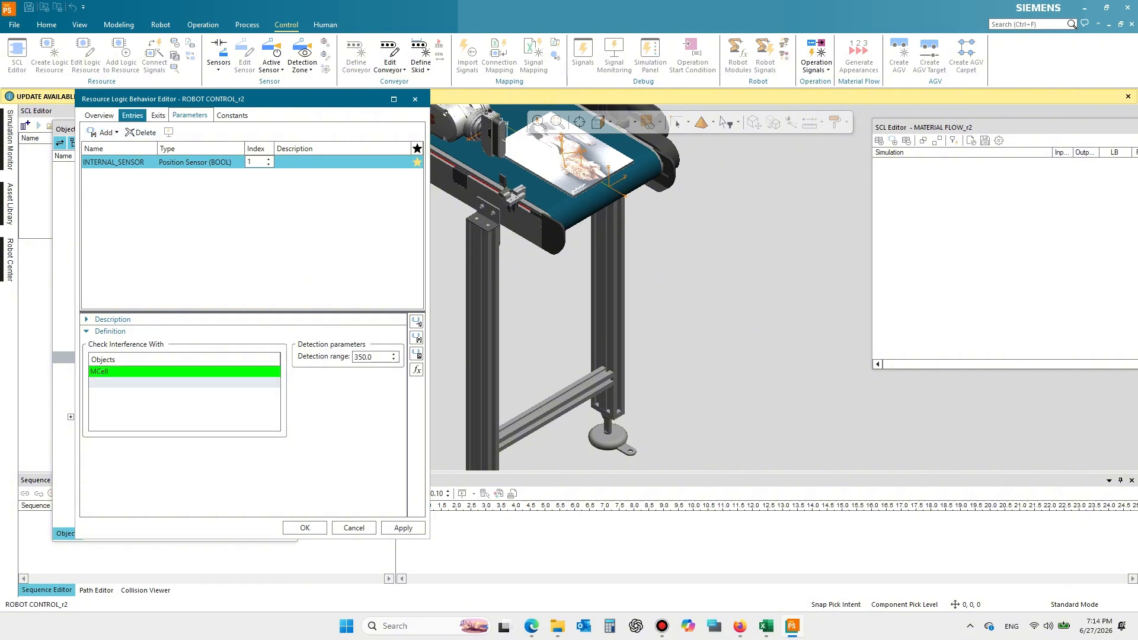
# - Check the mirrorProgramNumber entry and the startProgram, programNumber and SensorOut exits of ROBOT CONTROL_r2, and accept its logic
pyautogui.click(132, 115)
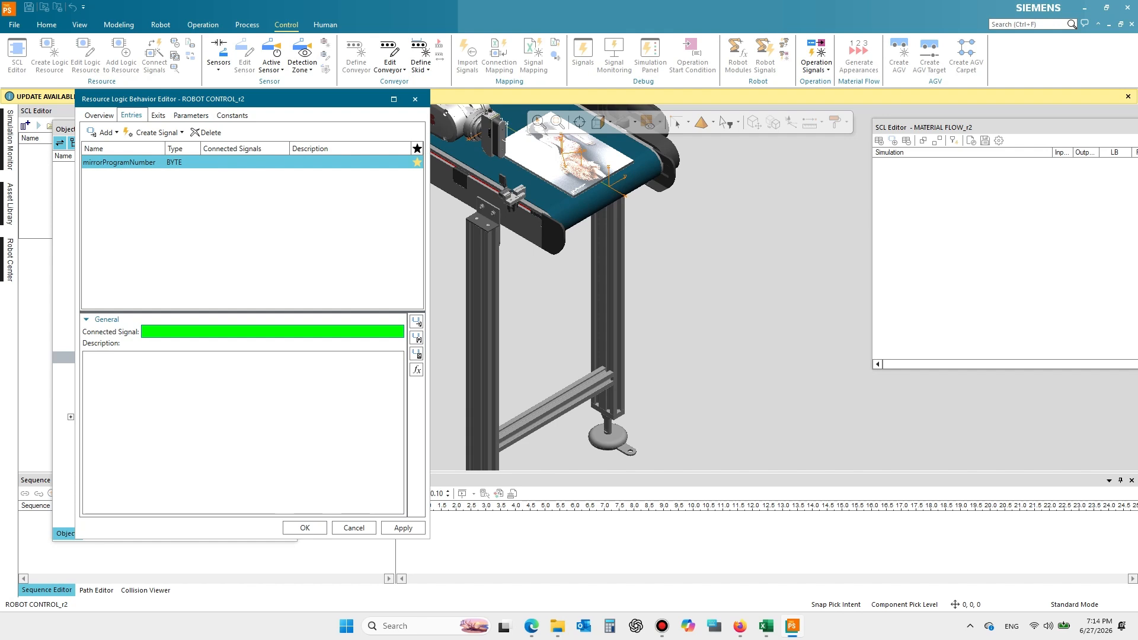
pyautogui.click(157, 115)
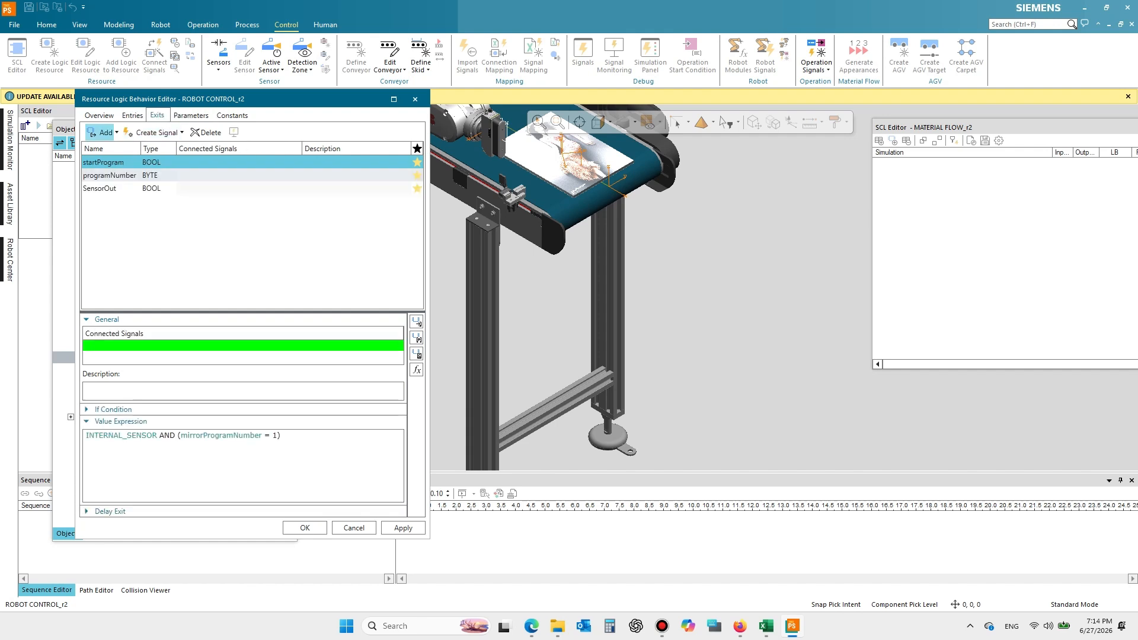
pyautogui.click(110, 176)
pyautogui.click(106, 188)
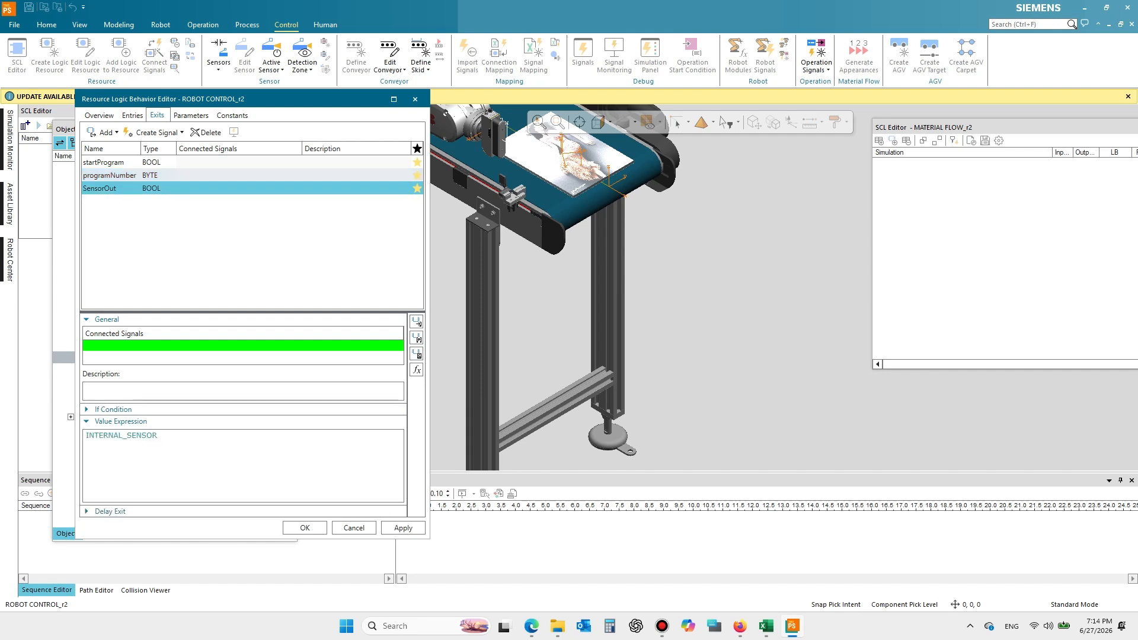
pyautogui.click(109, 175)
pyautogui.click(107, 163)
pyautogui.click(107, 188)
pyautogui.click(107, 162)
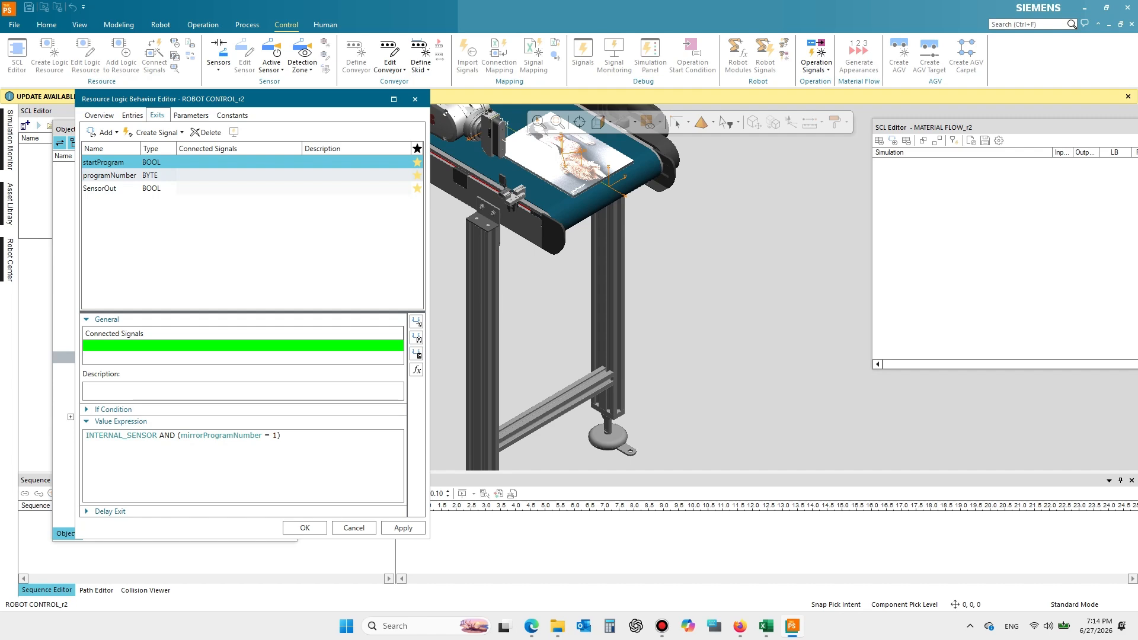
pyautogui.click(98, 115)
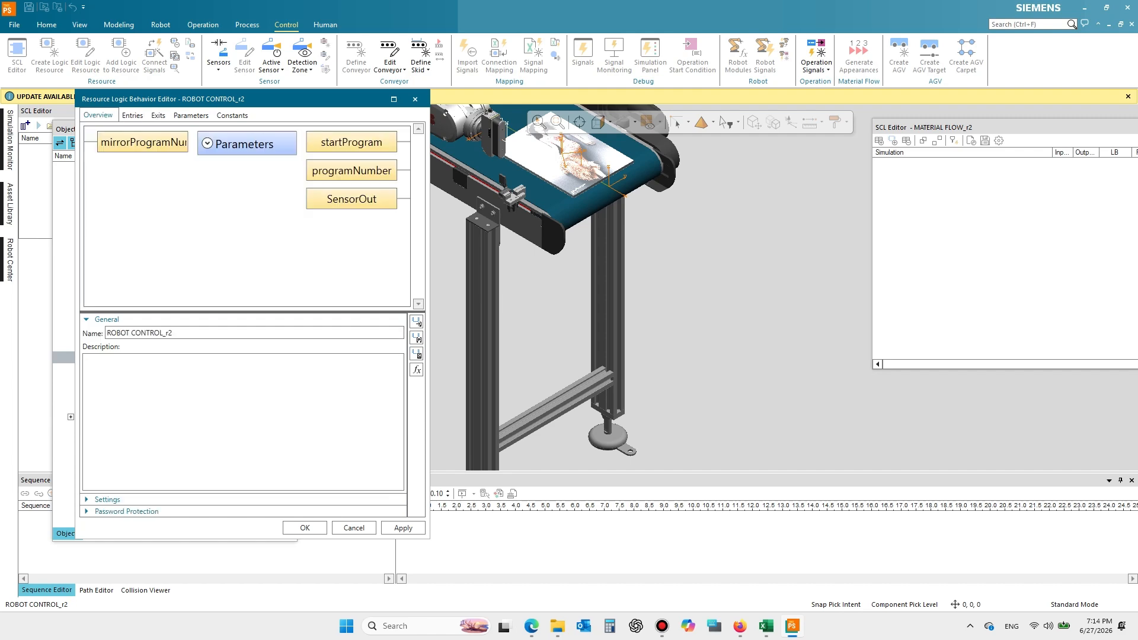
pyautogui.click(304, 527)
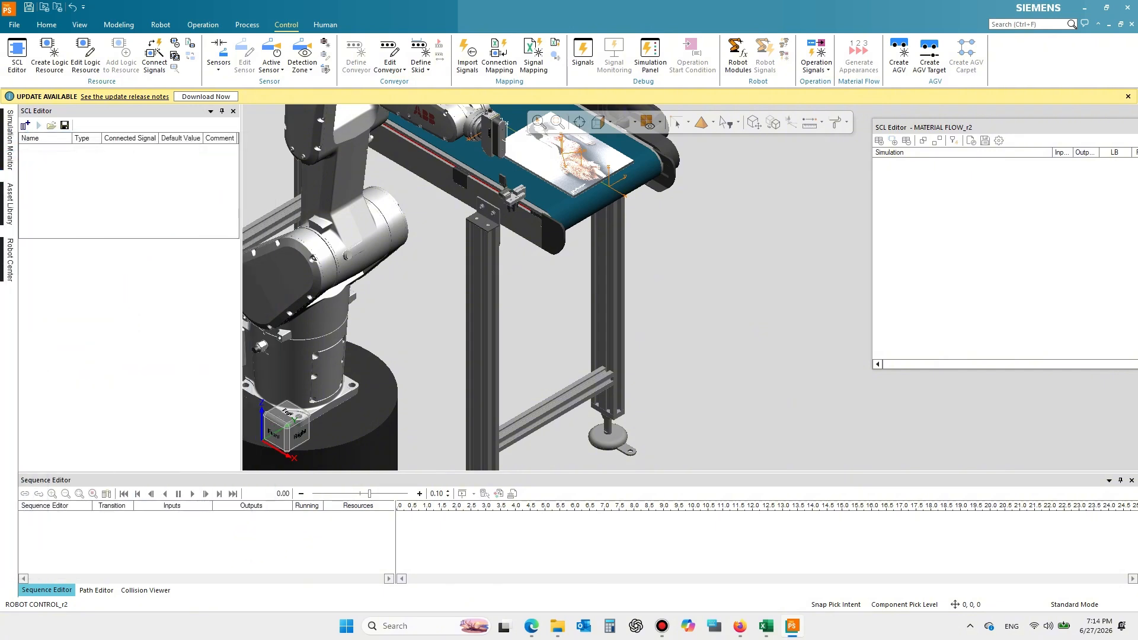
# - Create the default robot signals for irb1300_10kg_115_r2 and accept them
pyautogui.scroll(-3, 468, 288)
pyautogui.moveTo(468, 288); pyautogui.dragTo(491, 330, button='right')
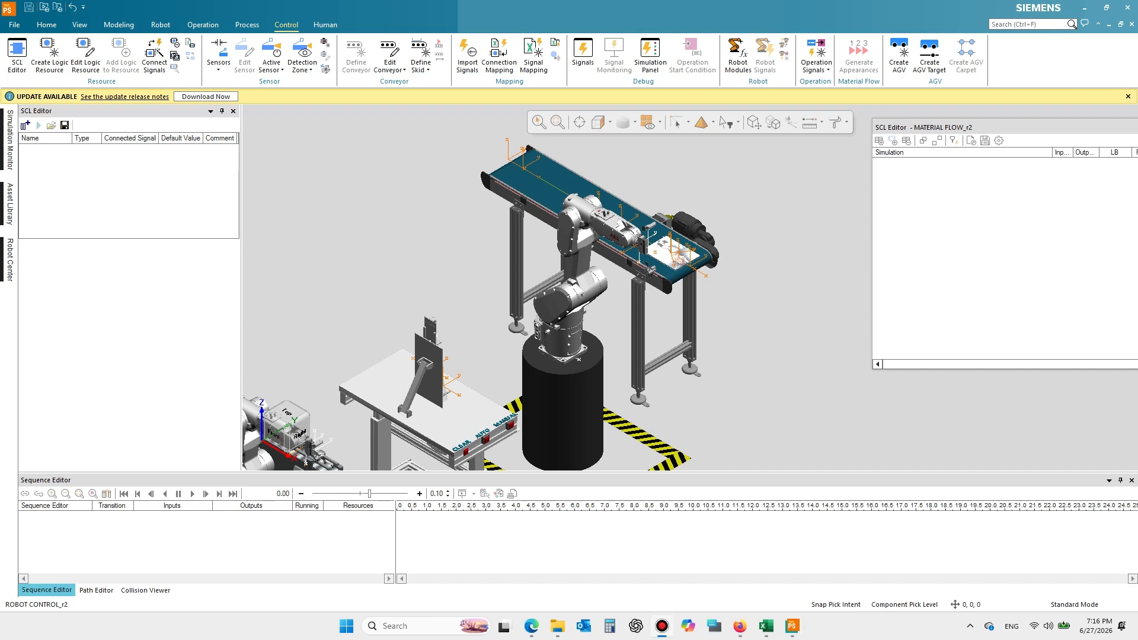
pyautogui.click(472, 252)
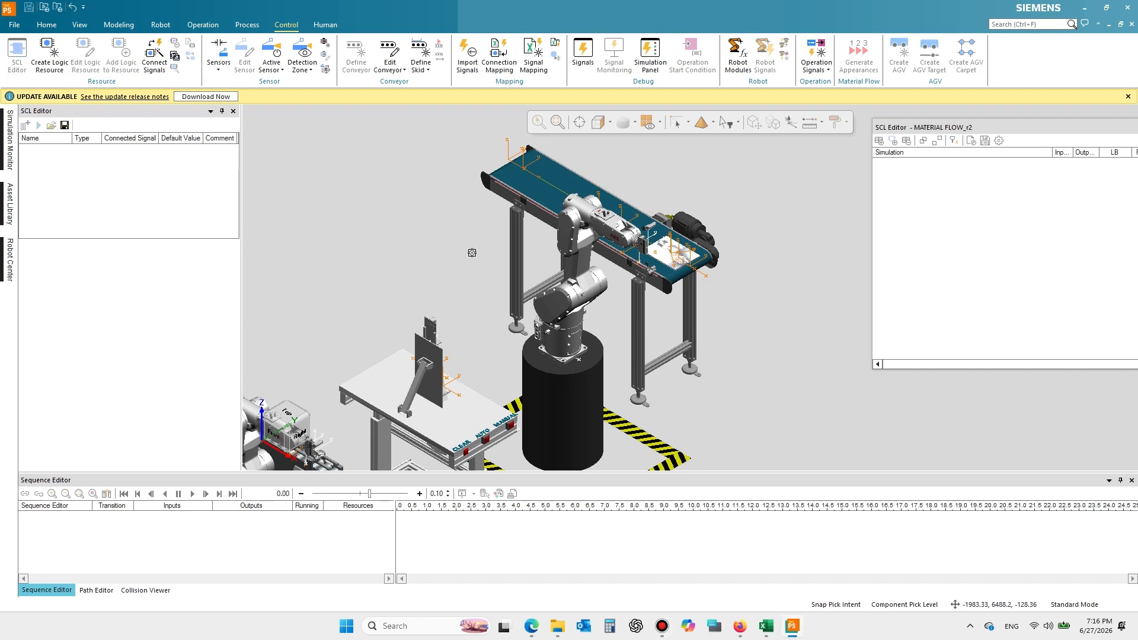
pyautogui.click(582, 296)
pyautogui.click(765, 55)
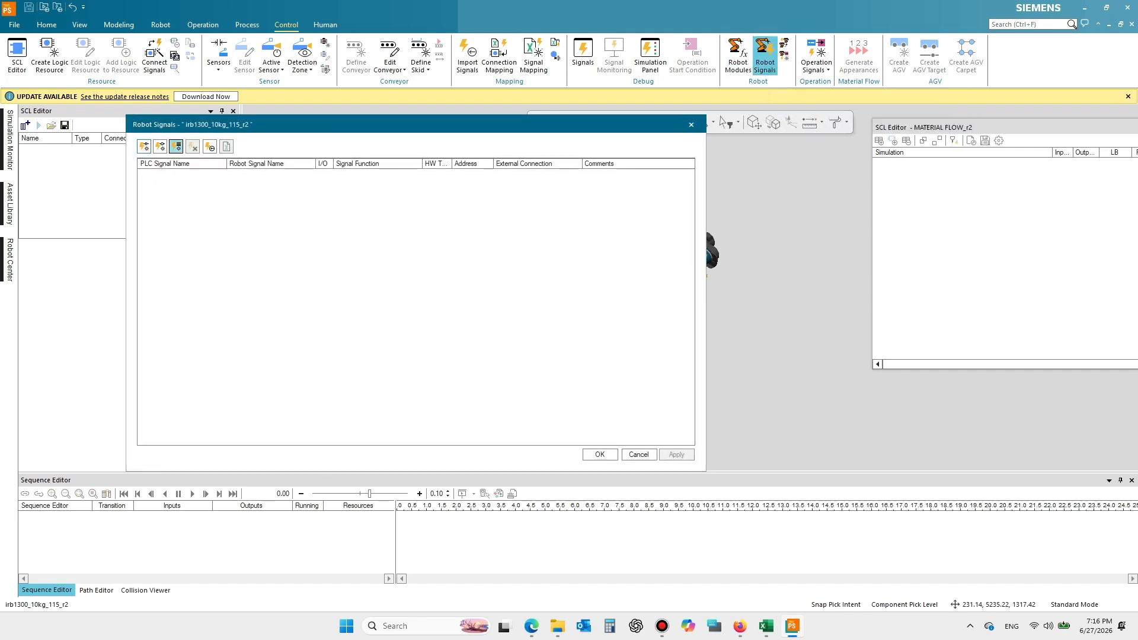
pyautogui.click(175, 147)
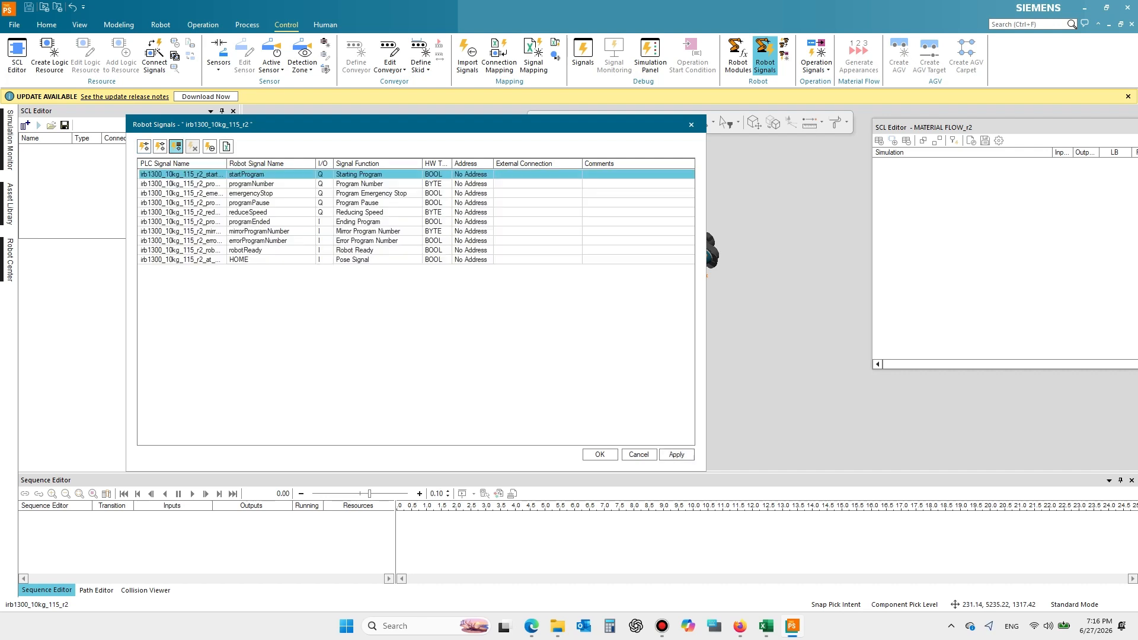
pyautogui.moveTo(356, 124); pyautogui.dragTo(512, 148)
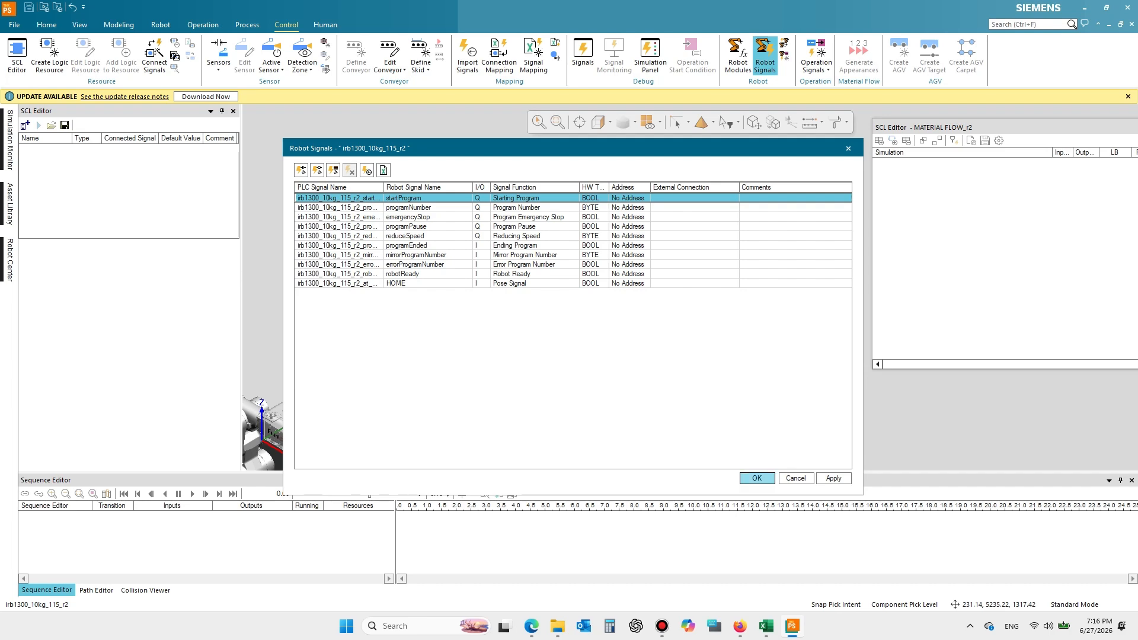
pyautogui.click(756, 478)
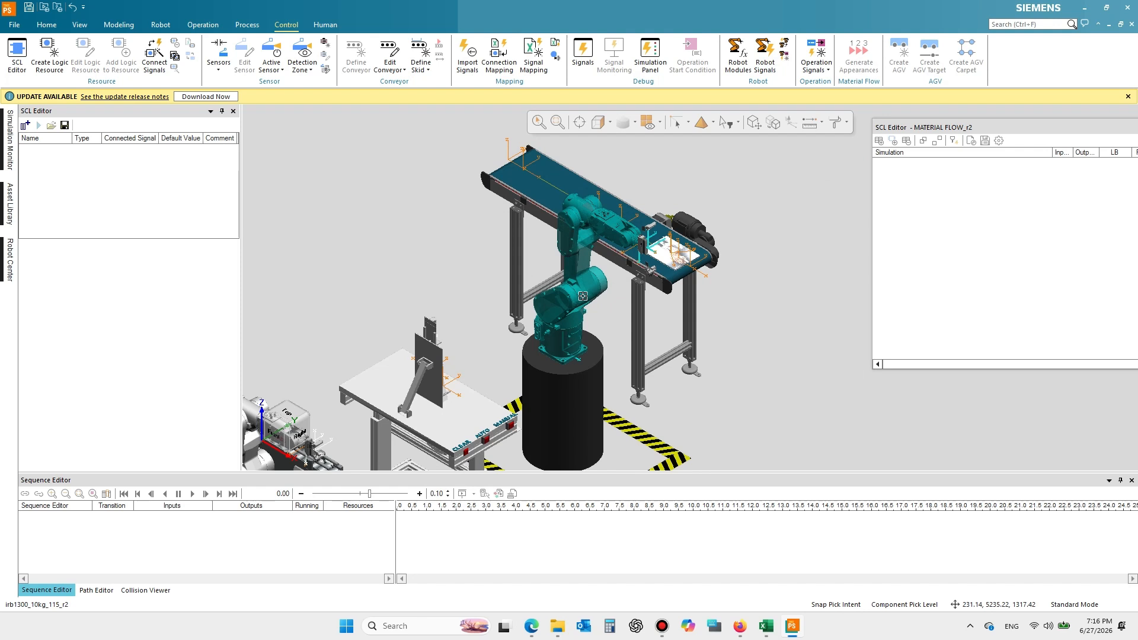
# - Display the Operations tree as a floating window and select PickCell_r3 under Ops_Line3
pyautogui.moveTo(2, 213); pyautogui.dragTo(210, 257)
pyautogui.click(119, 344)
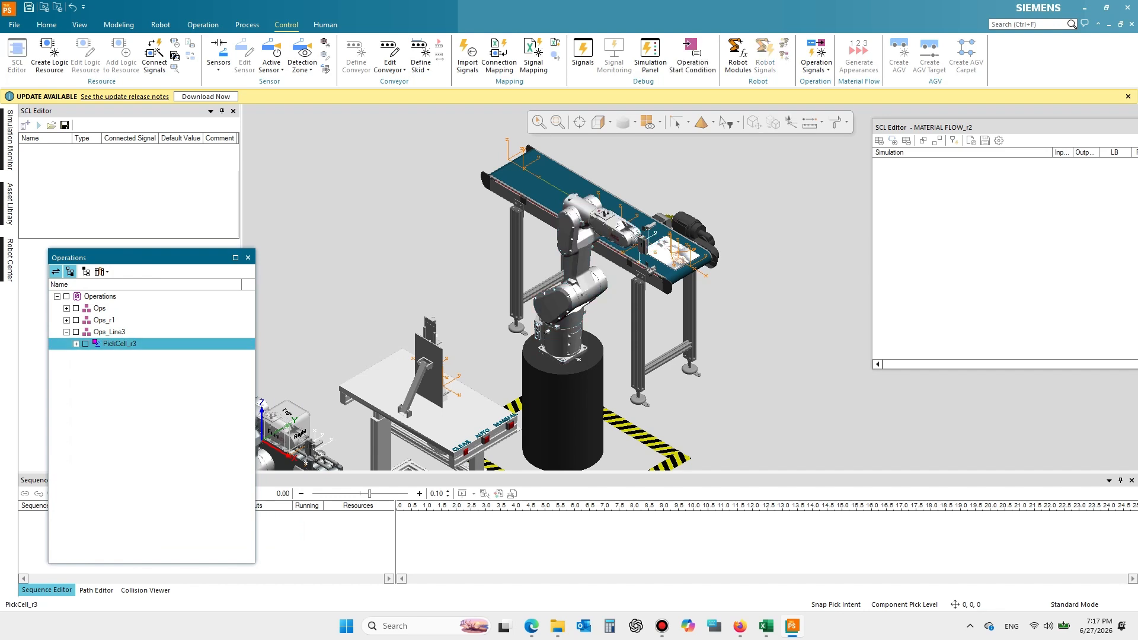
pyautogui.moveTo(132, 257); pyautogui.dragTo(112, 250)
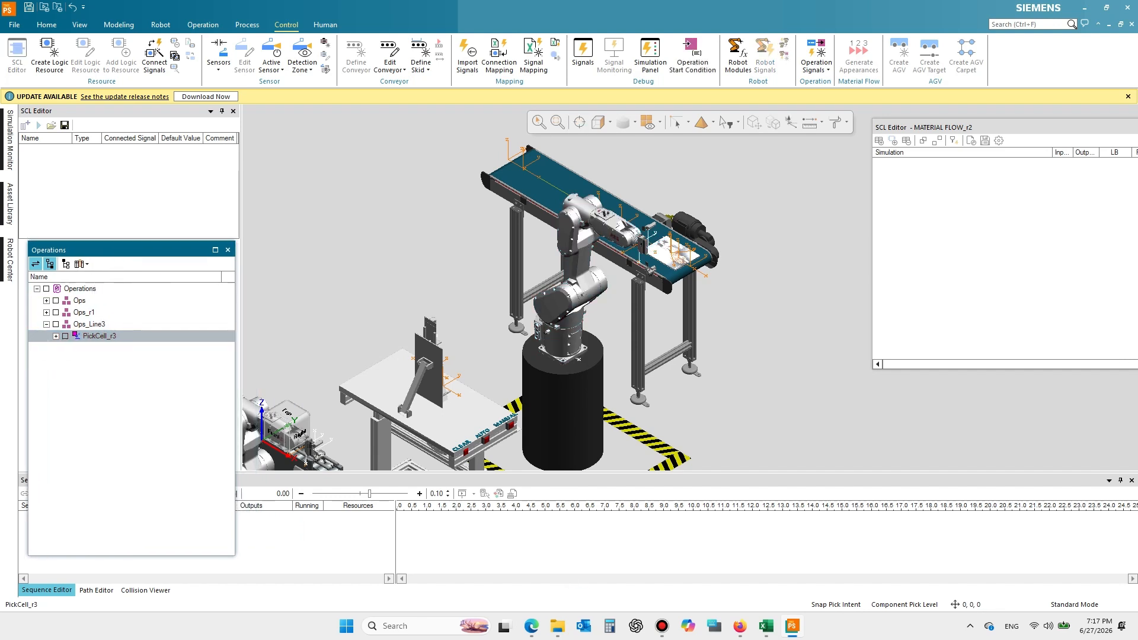
# - Create a robotic program named Program1 for irb1300_10kg_115_r2
pyautogui.click(161, 25)
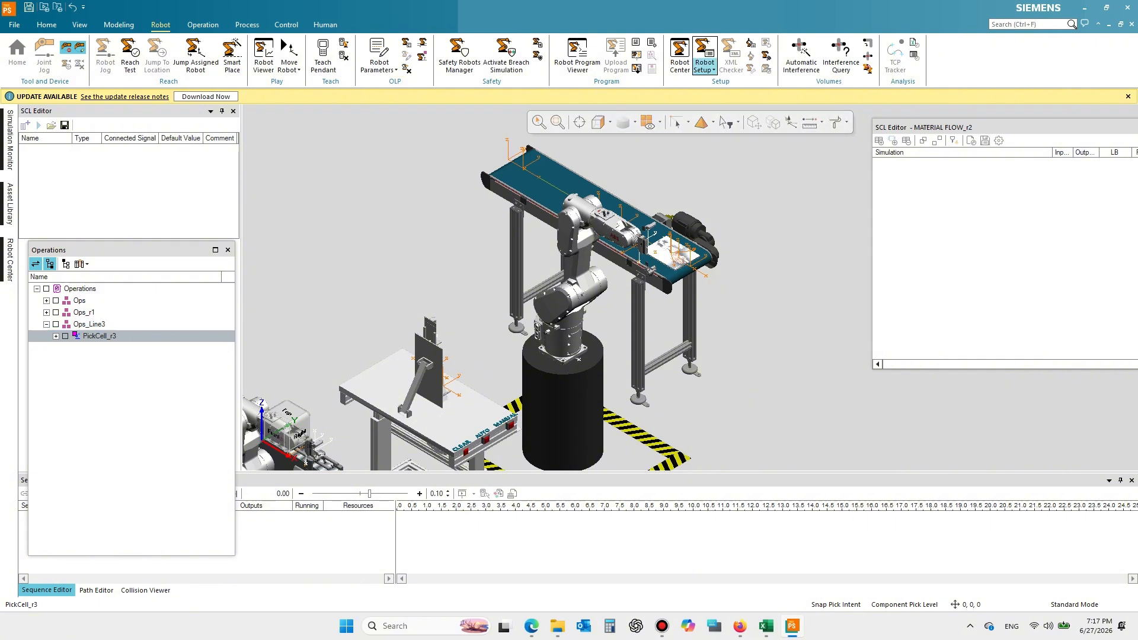
pyautogui.click(589, 216)
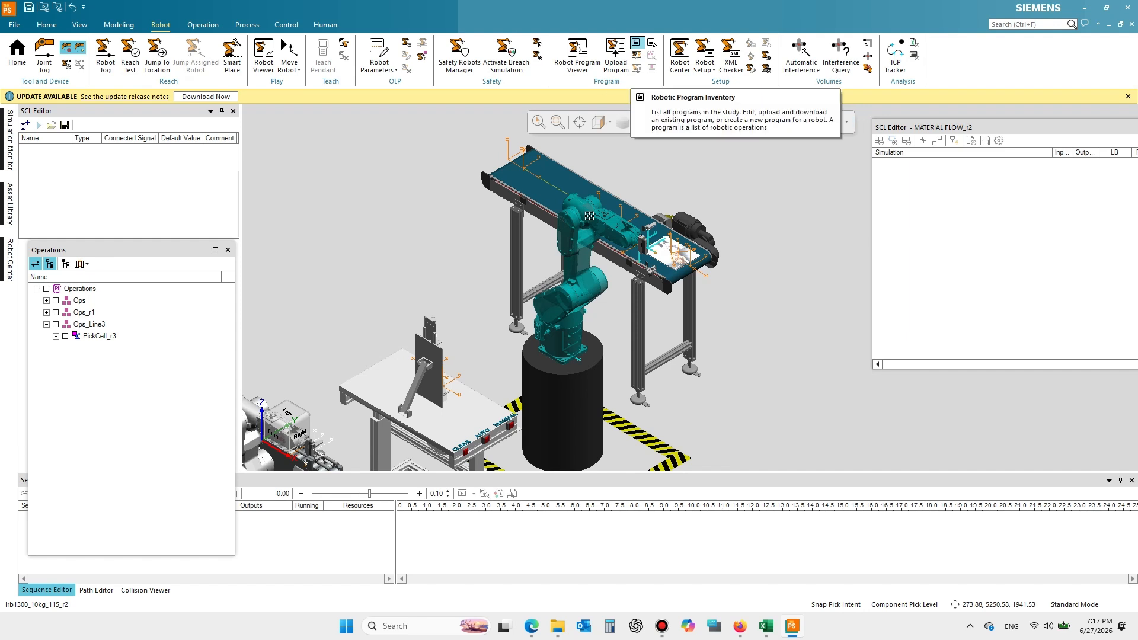
pyautogui.click(637, 42)
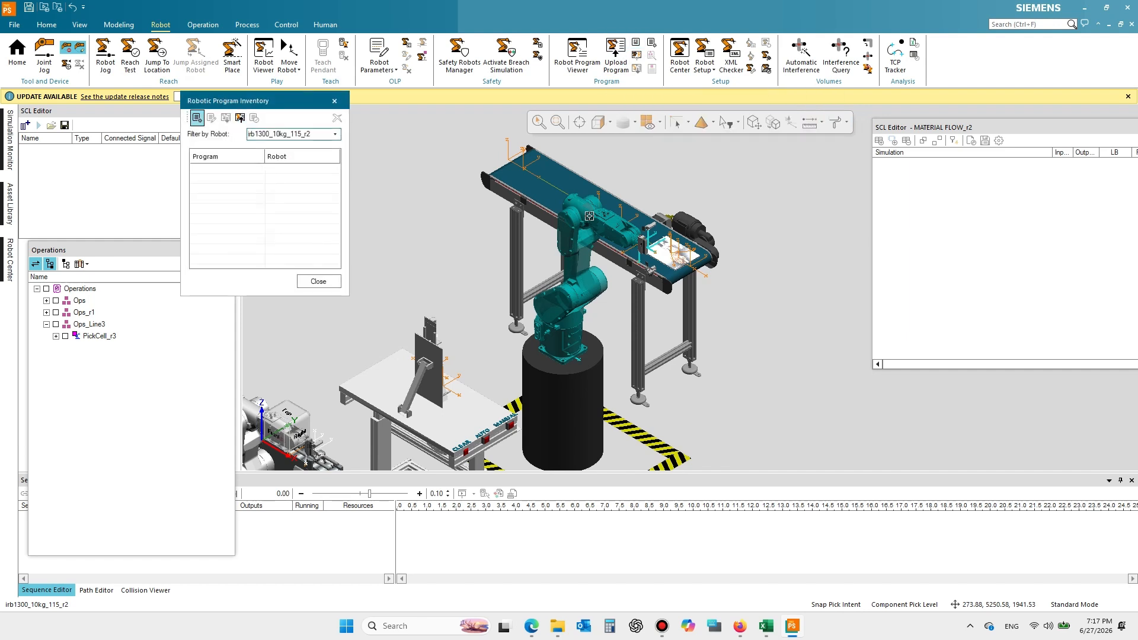
pyautogui.click(197, 118)
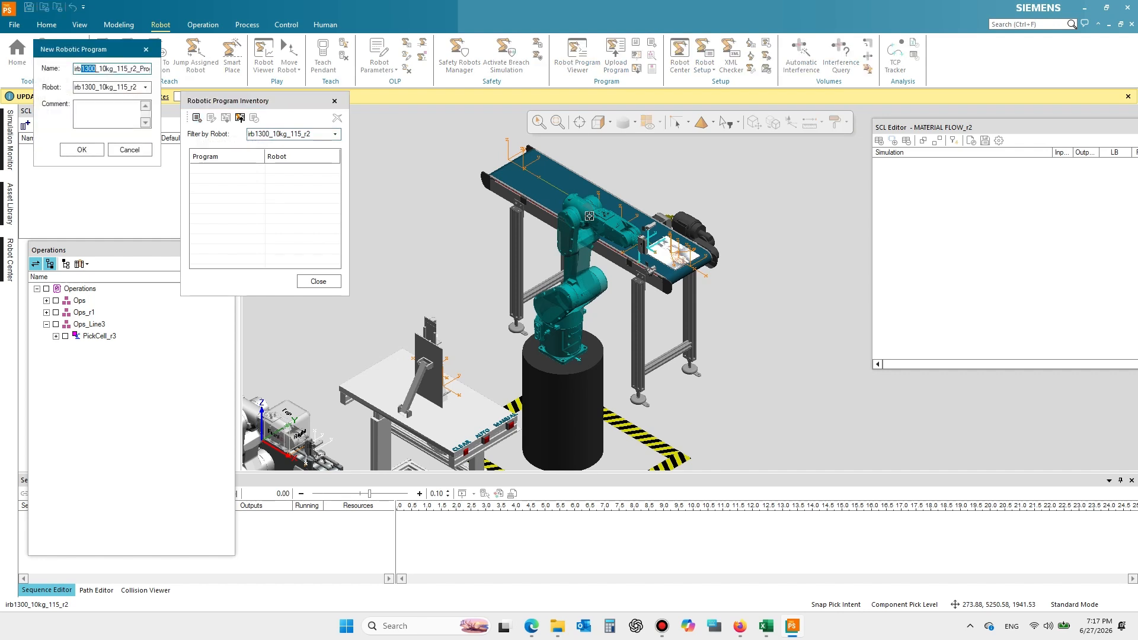
pyautogui.moveTo(123, 69); pyautogui.dragTo(72, 69)
pyautogui.press('BackSpace')
pyautogui.write('1')
pyautogui.press('Return')
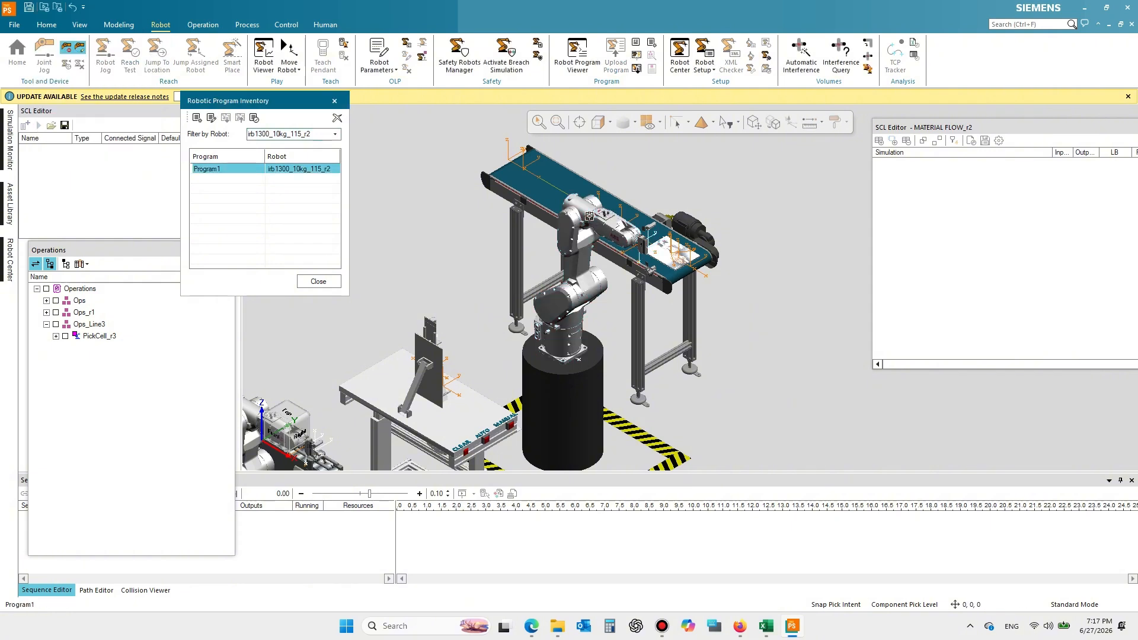
# - Open Program1 in the Path Editor, add the PickCell_r3 operation to it and expand its locations
pyautogui.click(211, 117)
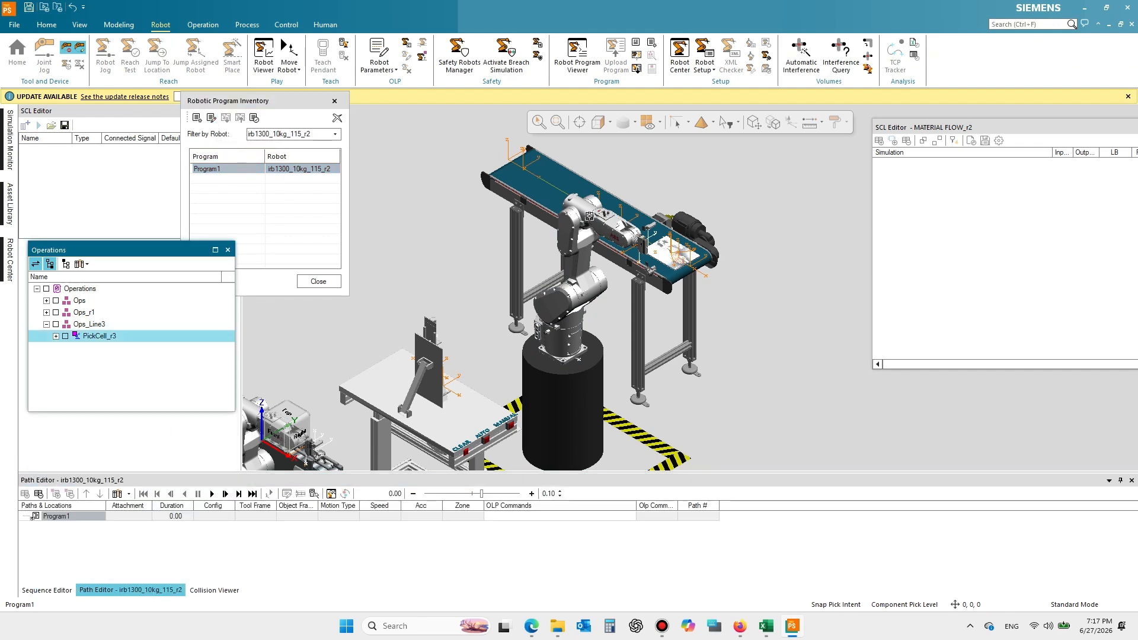
pyautogui.click(100, 336)
pyautogui.click(56, 494)
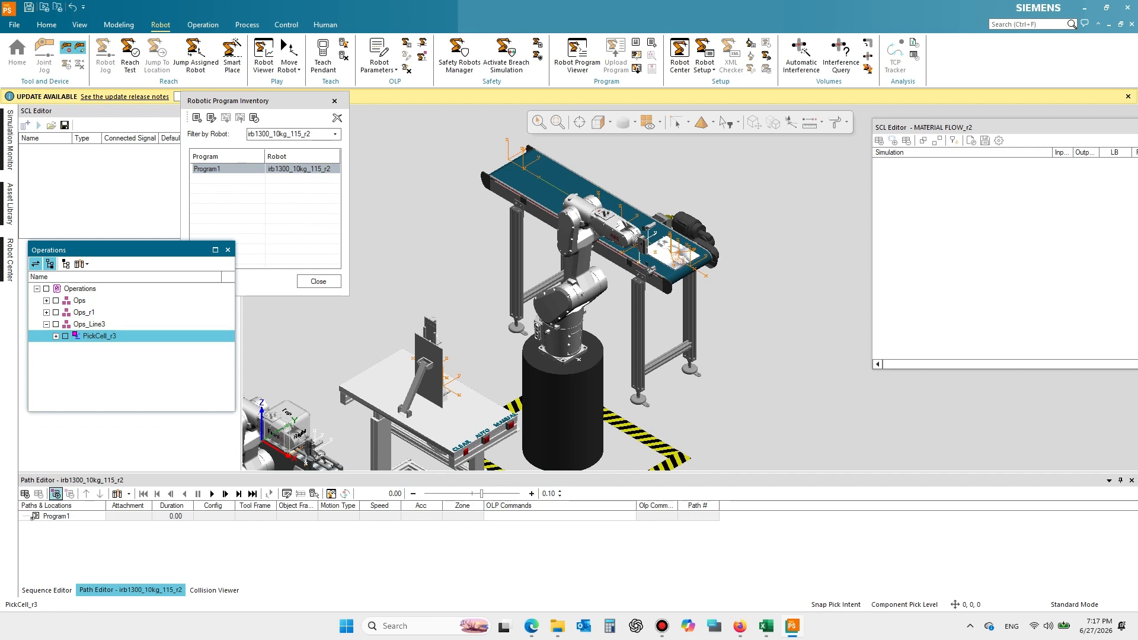
pyautogui.click(24, 517)
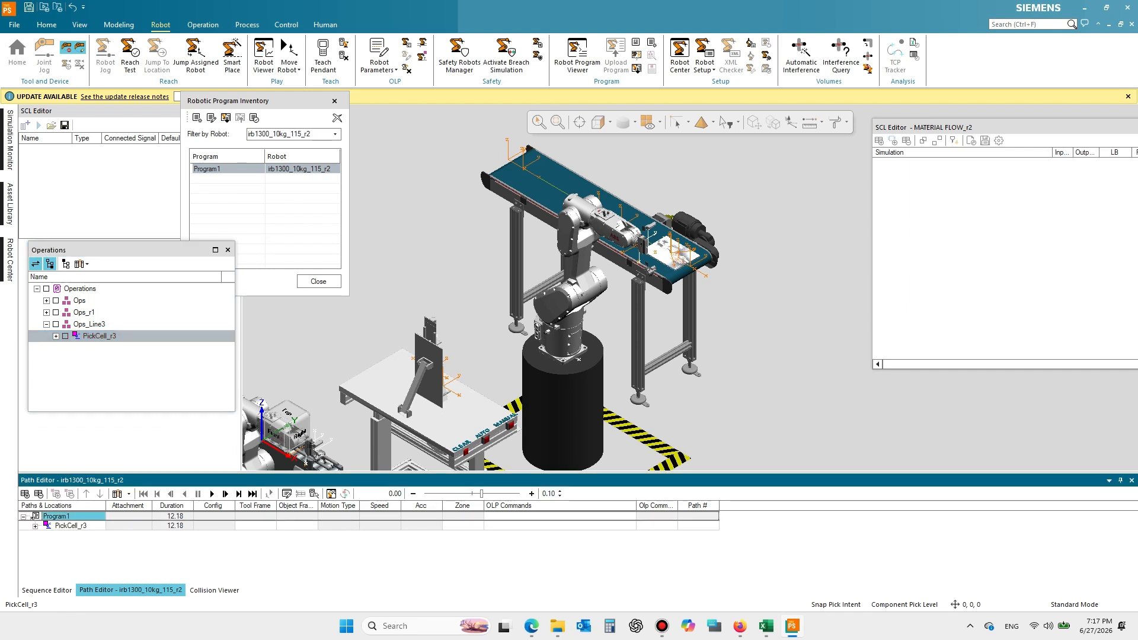
pyautogui.click(36, 526)
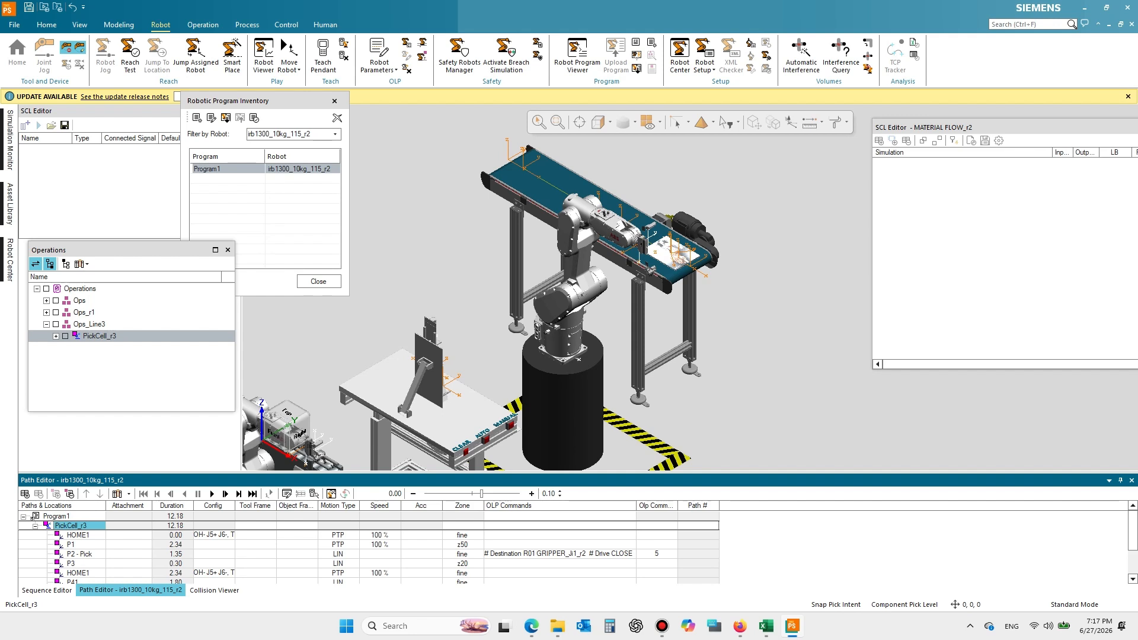
# - Set the path number of PickCell_r3 in Program1 to 1
pyautogui.click(323, 56)
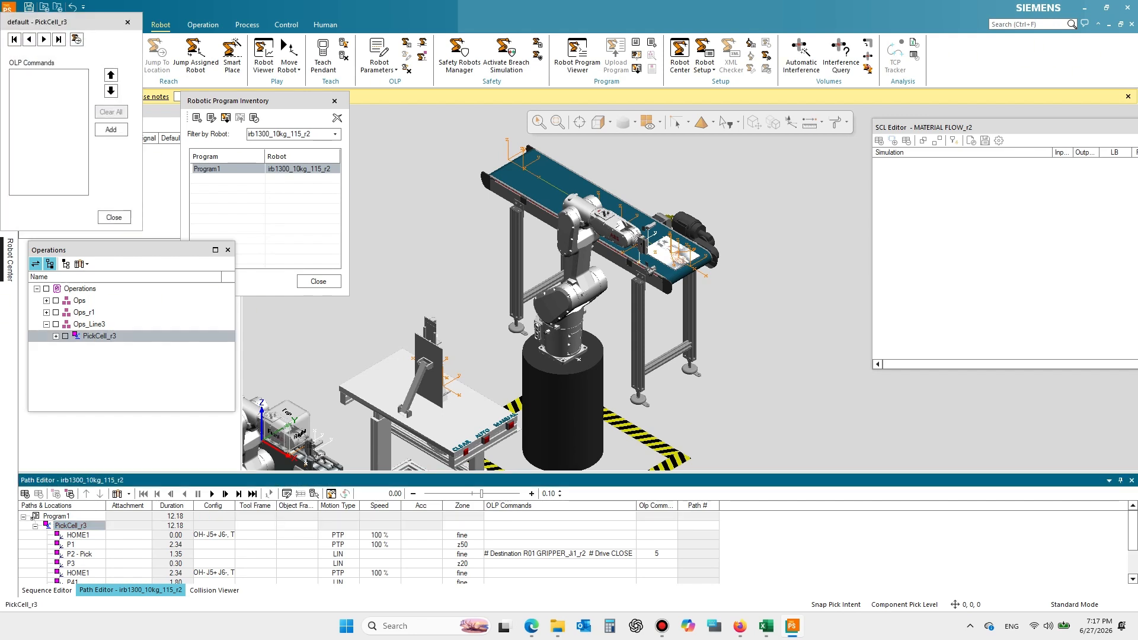
pyautogui.click(114, 216)
pyautogui.doubleClick(698, 525)
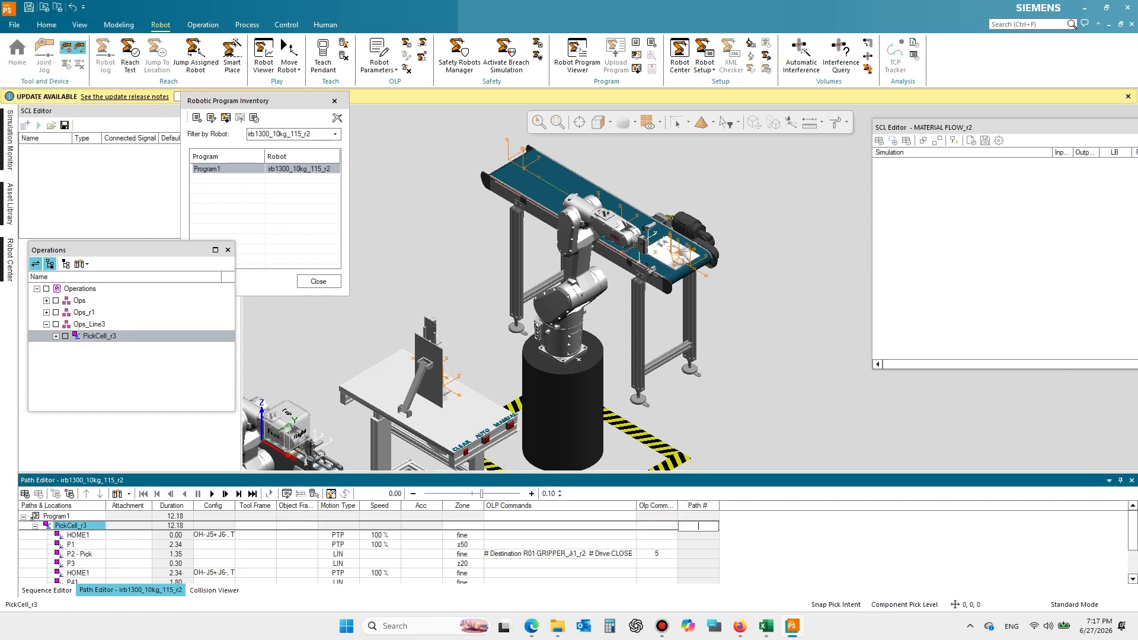
pyautogui.write('1')
pyautogui.press('Return')
pyautogui.click(698, 525)
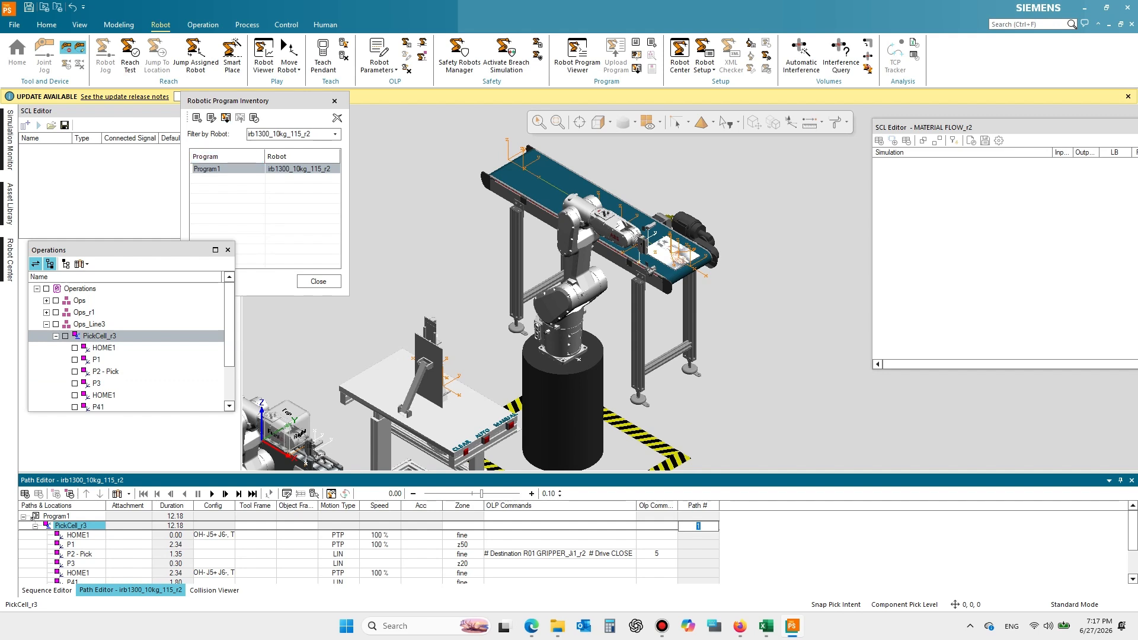
# - Download Program1 to the robot as Program1.src and save the download log as Program1.log, replacing the existing file
pyautogui.click(221, 168)
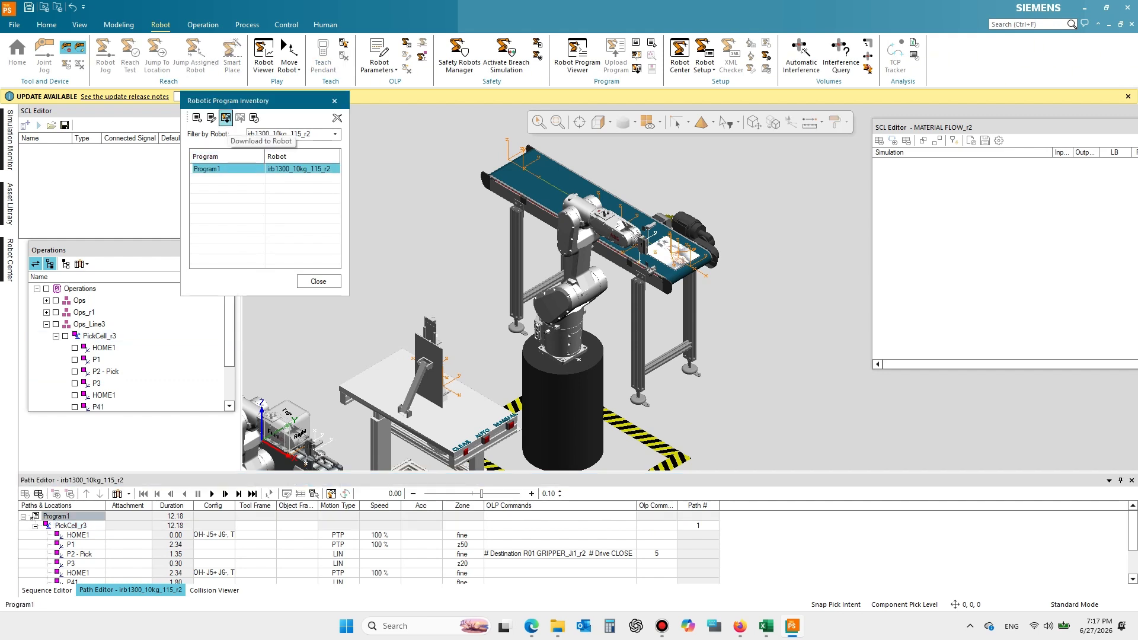
pyautogui.click(225, 118)
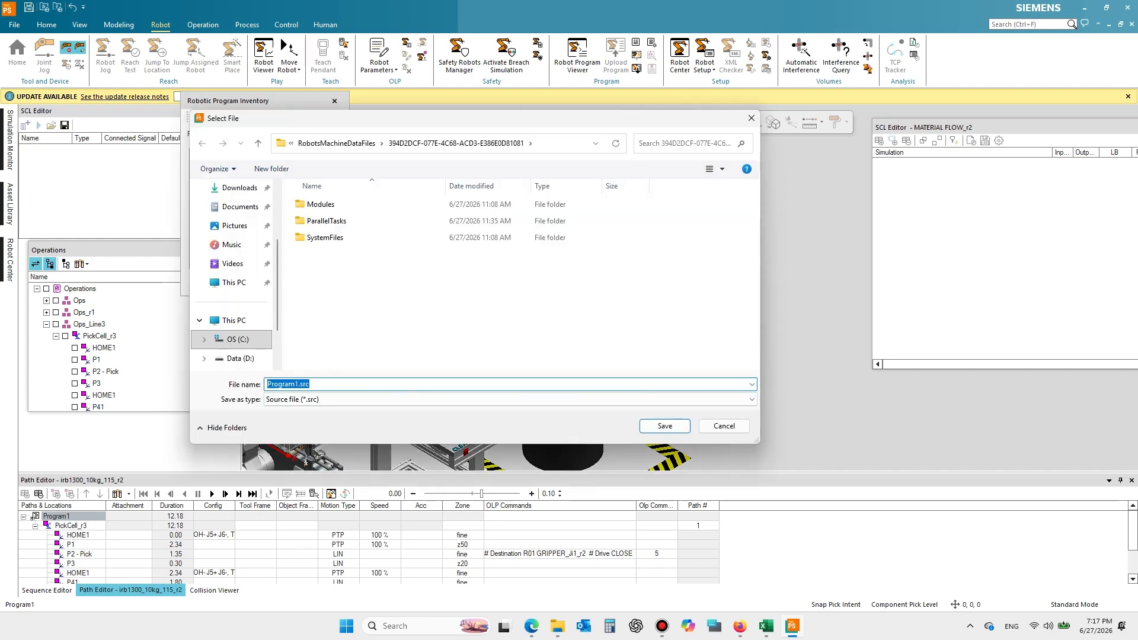
pyautogui.click(665, 426)
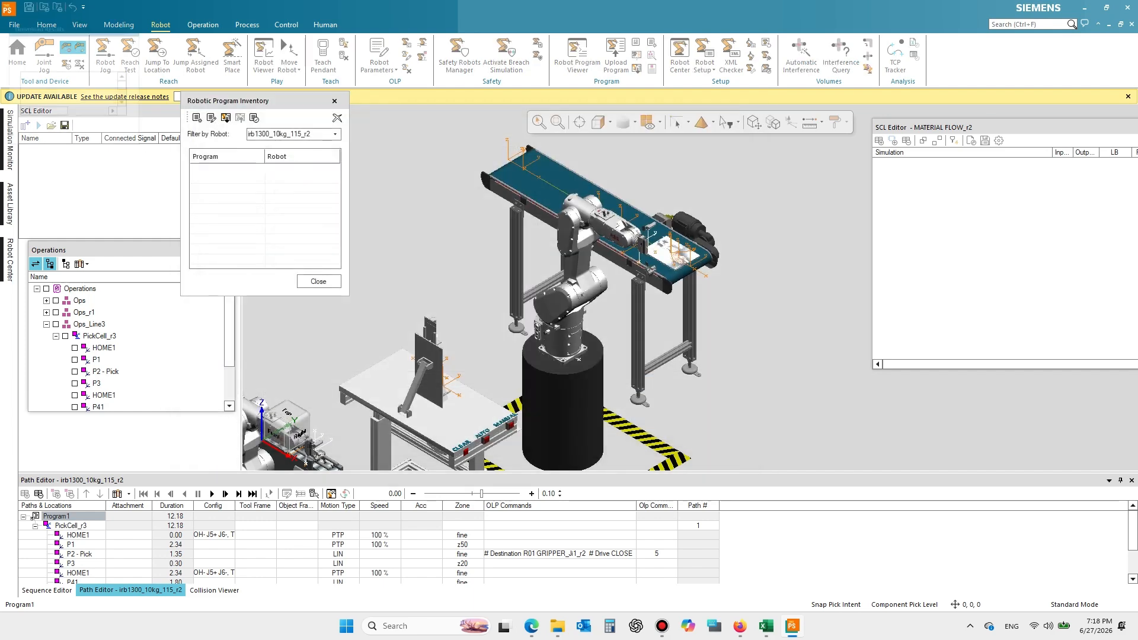
pyautogui.click(69, 139)
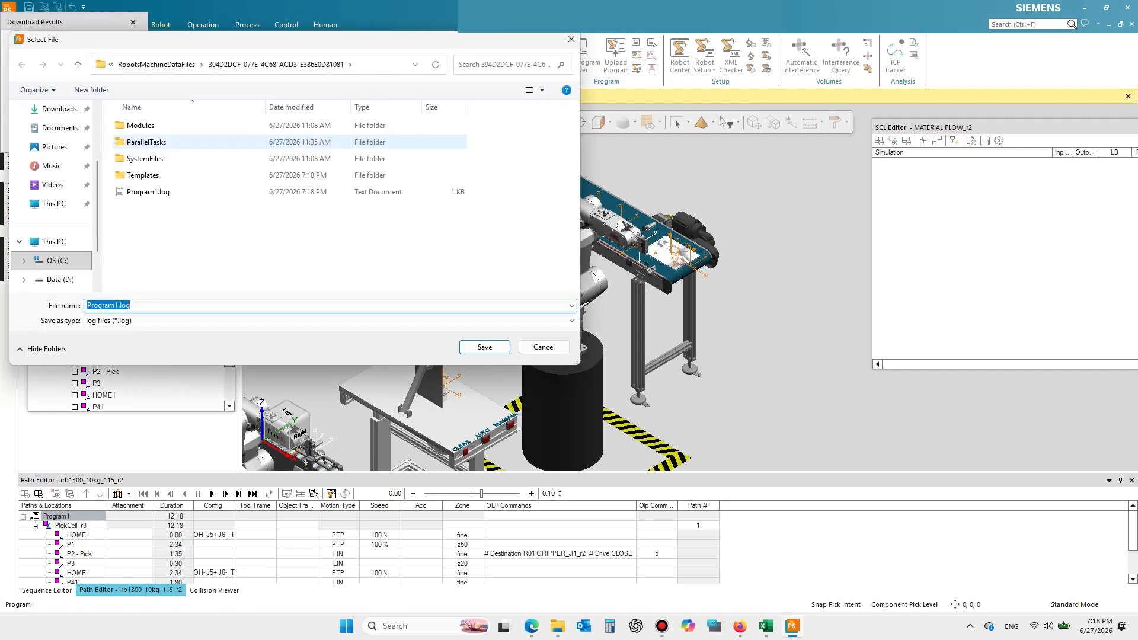
pyautogui.click(484, 347)
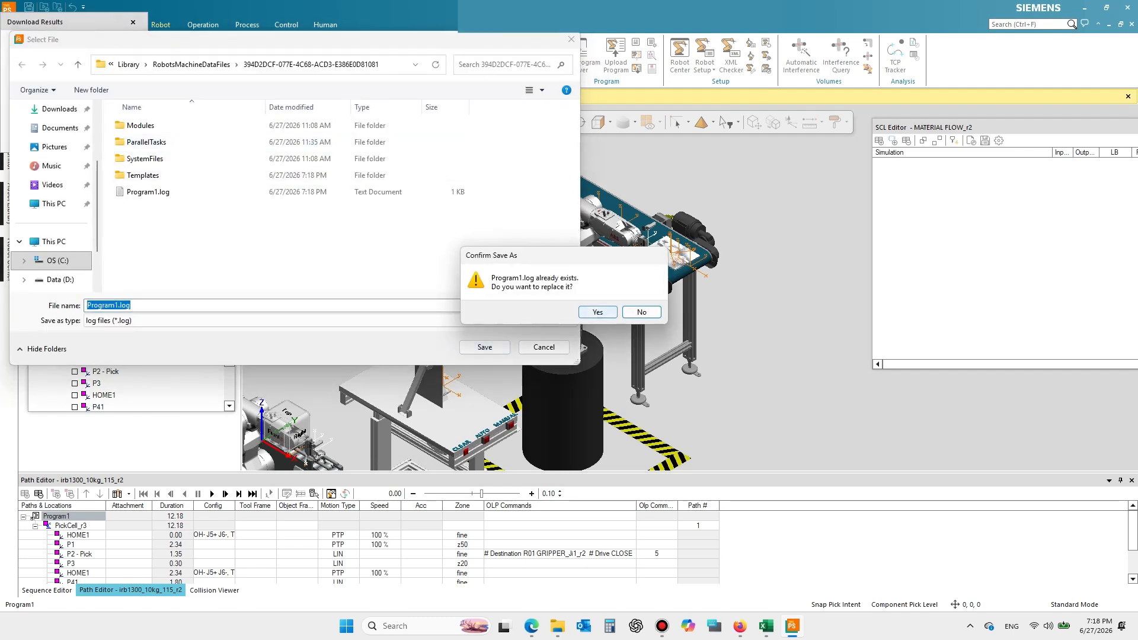
pyautogui.press('Return')
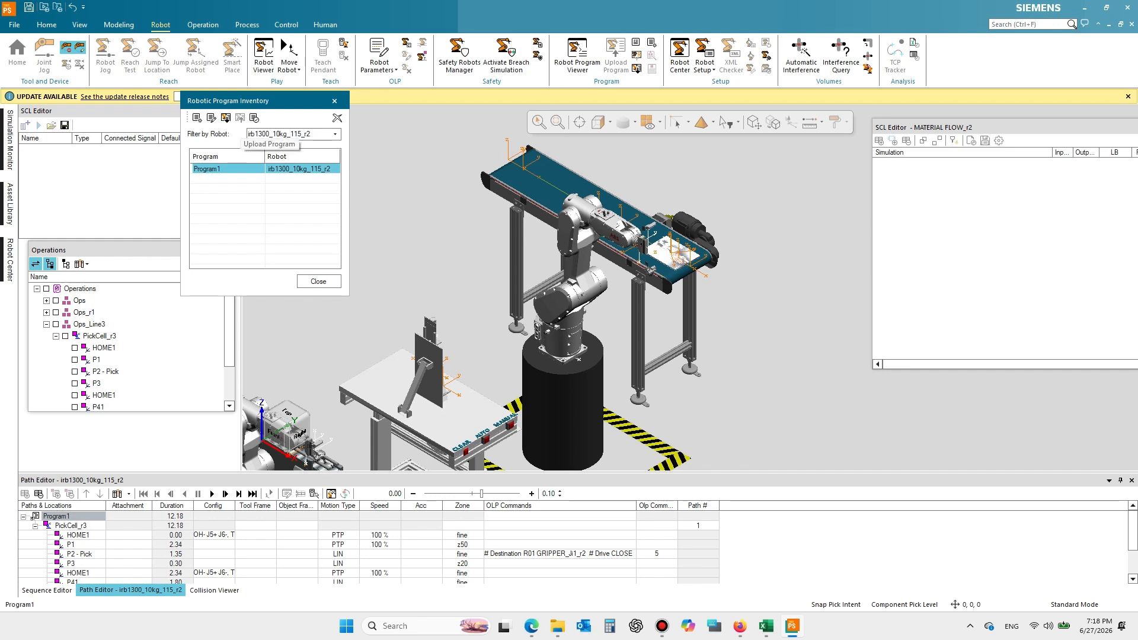
# - Set Program1 as the default program of irb1300_10kg_115_r2 and close the Robotic Program Inventory
pyautogui.click(254, 117)
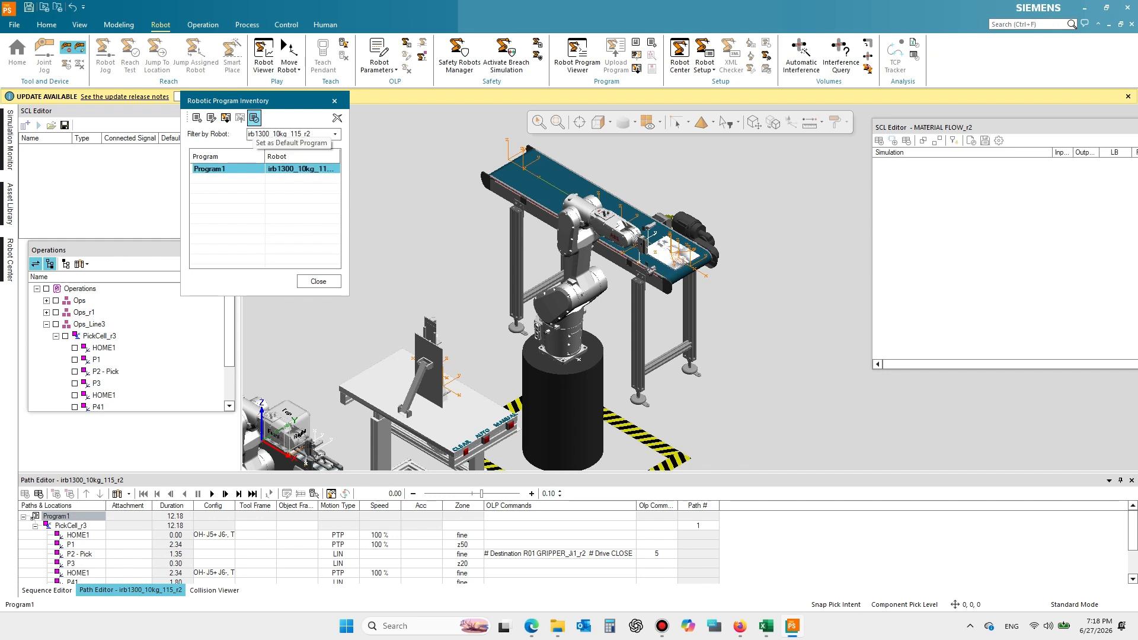
pyautogui.click(281, 214)
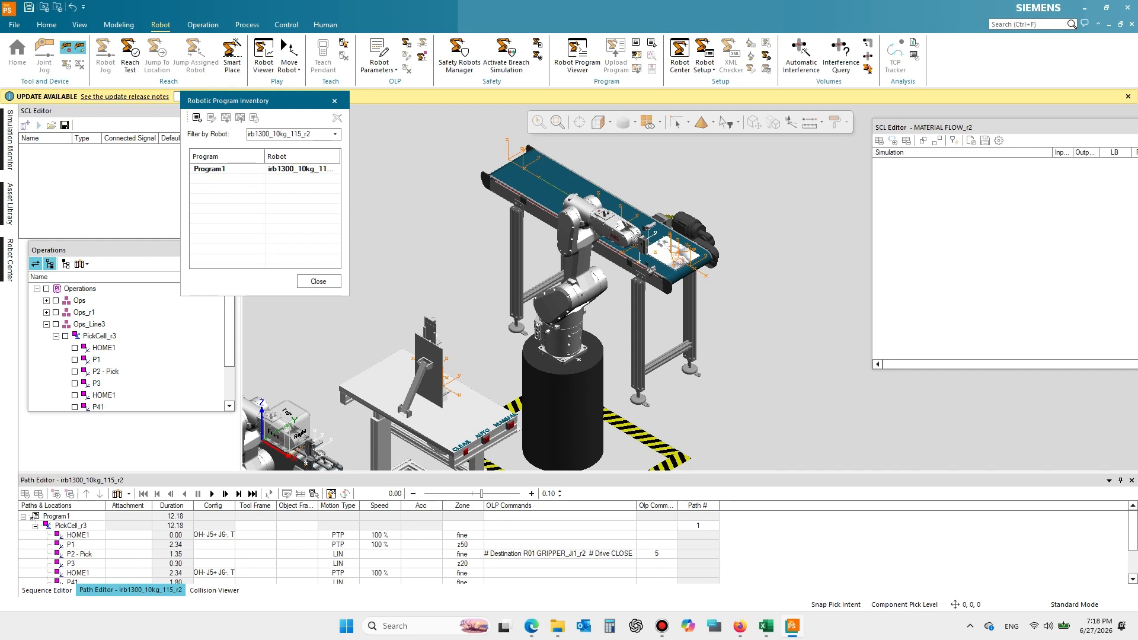
pyautogui.click(318, 281)
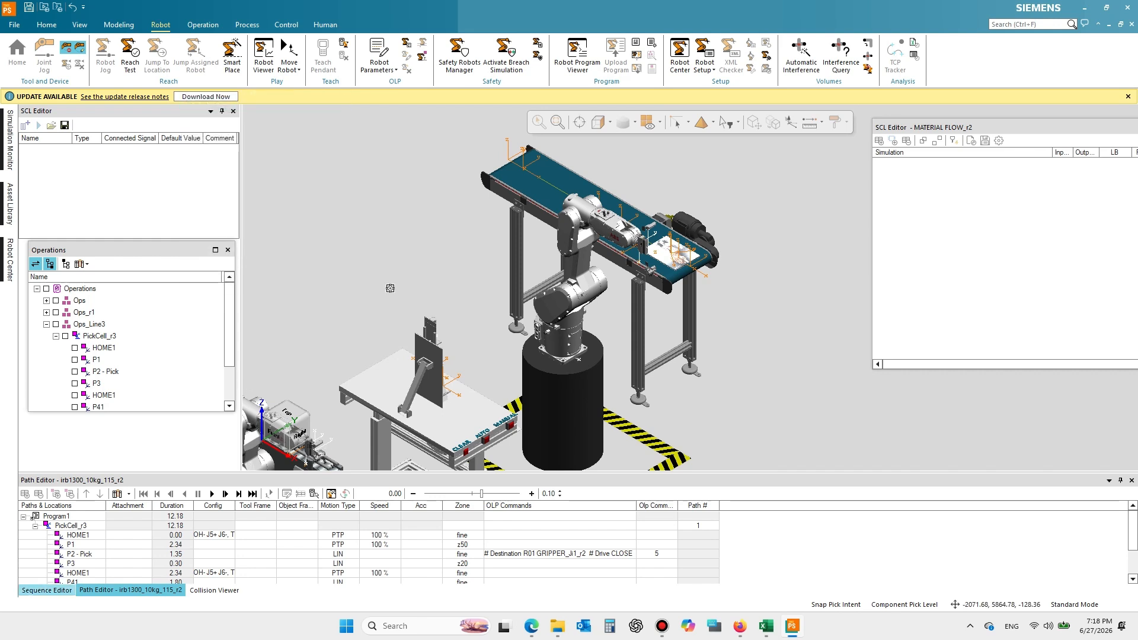
# - Clear Program1 from the Path Editor and return to the Sequence Editor with the Operations root selected
pyautogui.click(56, 516)
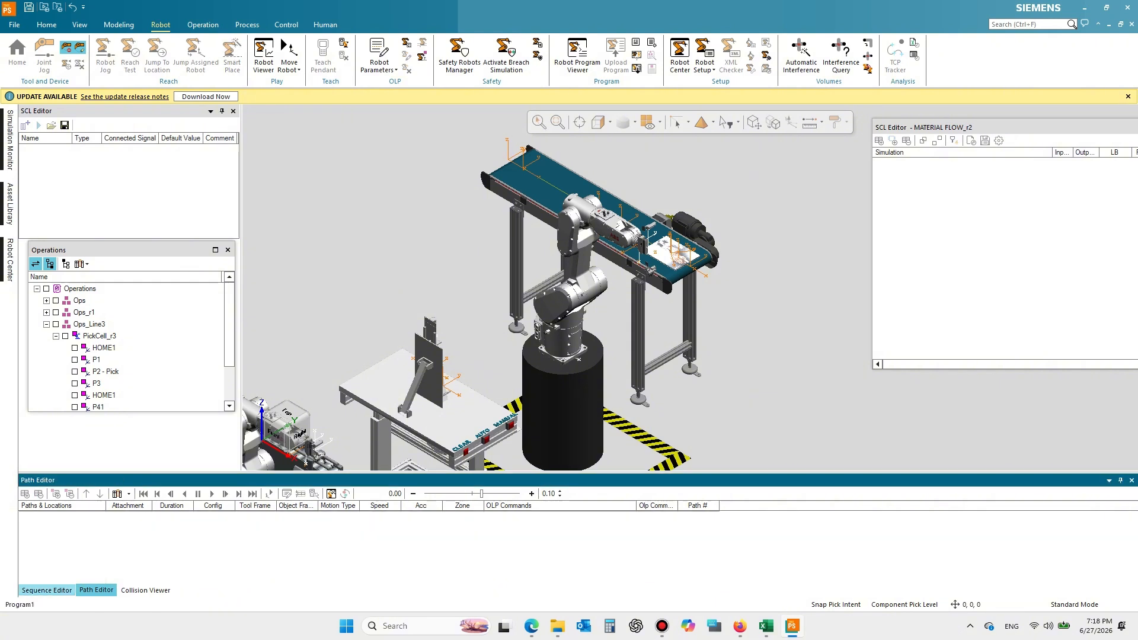
pyautogui.click(46, 590)
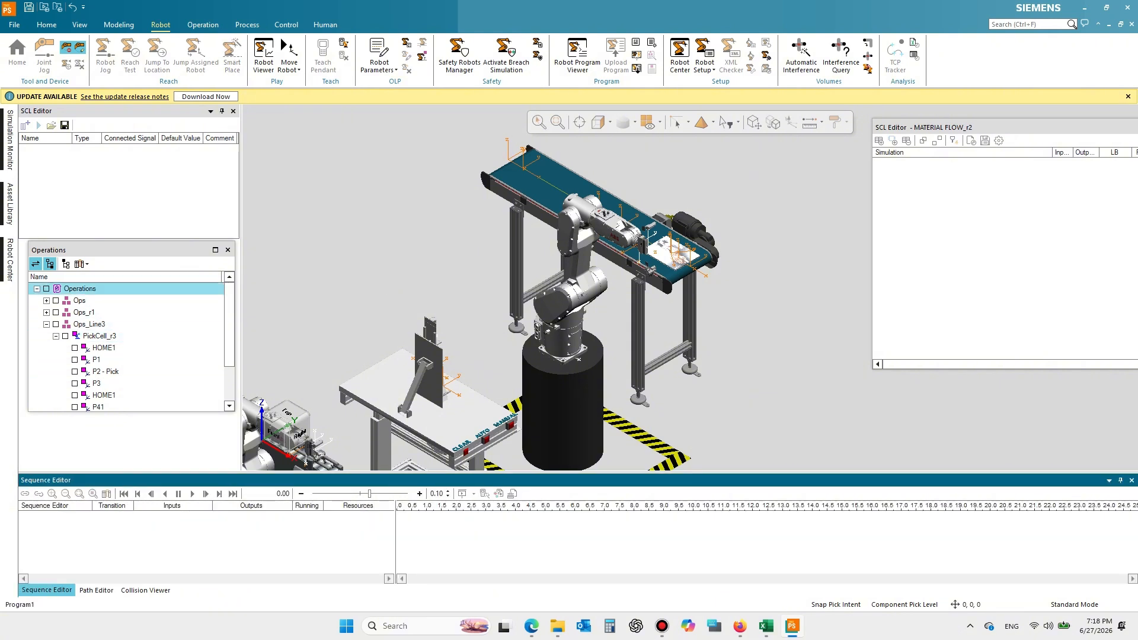
pyautogui.click(79, 289)
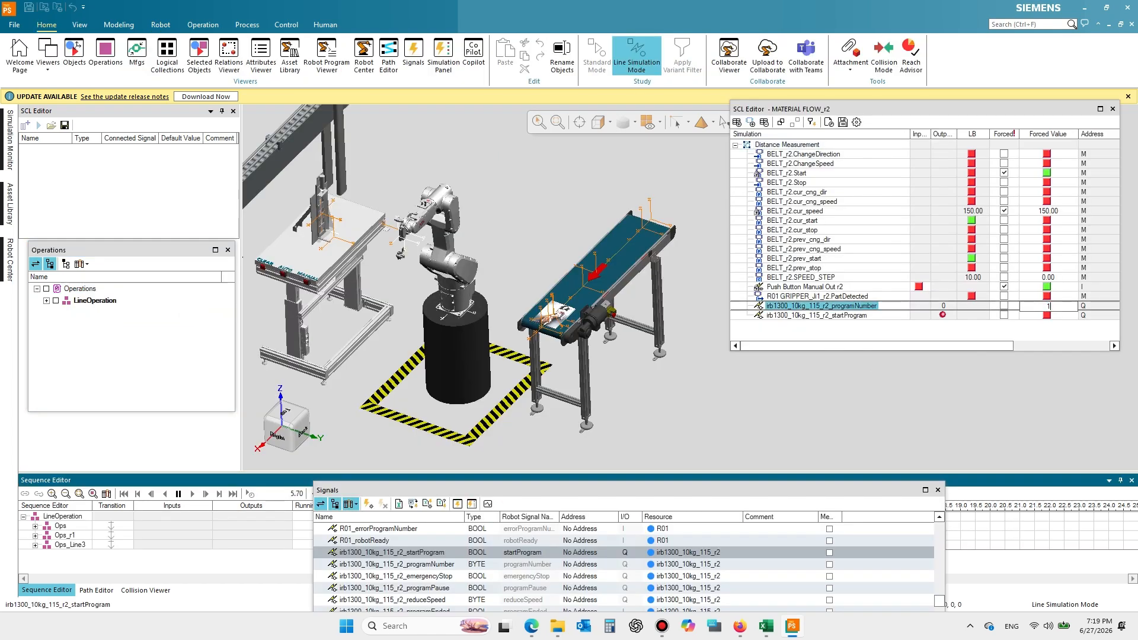
# - Force the irb1300_10kg_115_r2_programNumber signal to 1 in the MATERIAL FLOW_r2 simulation watch
pyautogui.click(1031, 297)
pyautogui.click(1003, 305)
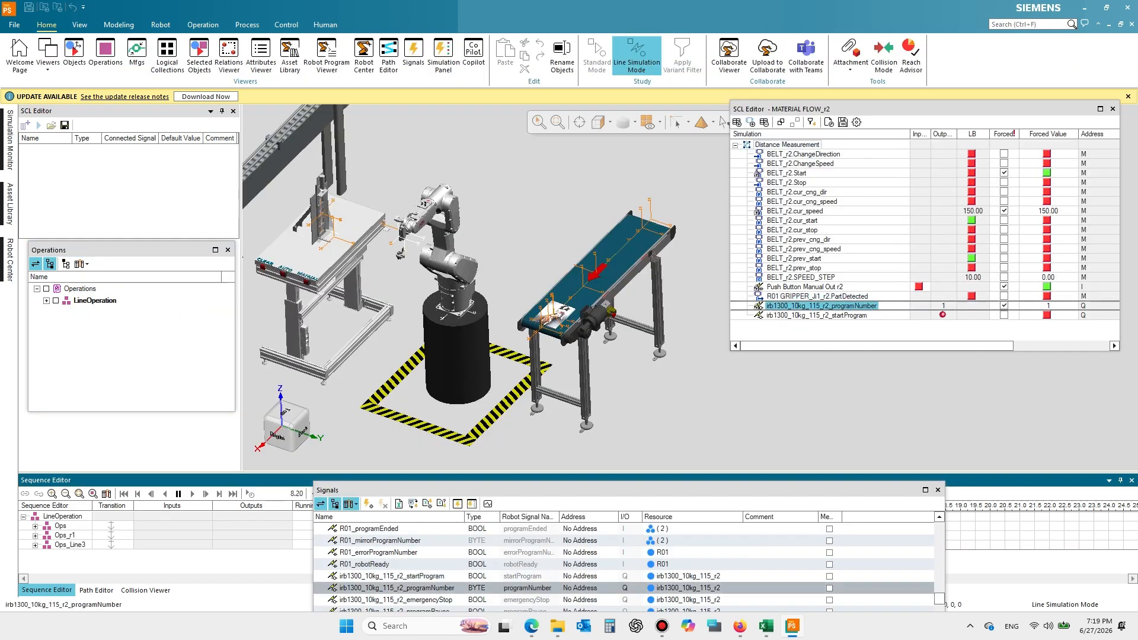
# - Force the irb1300_10kg_115_r2_startProgram signal to true in the running simulation
pyautogui.click(1004, 315)
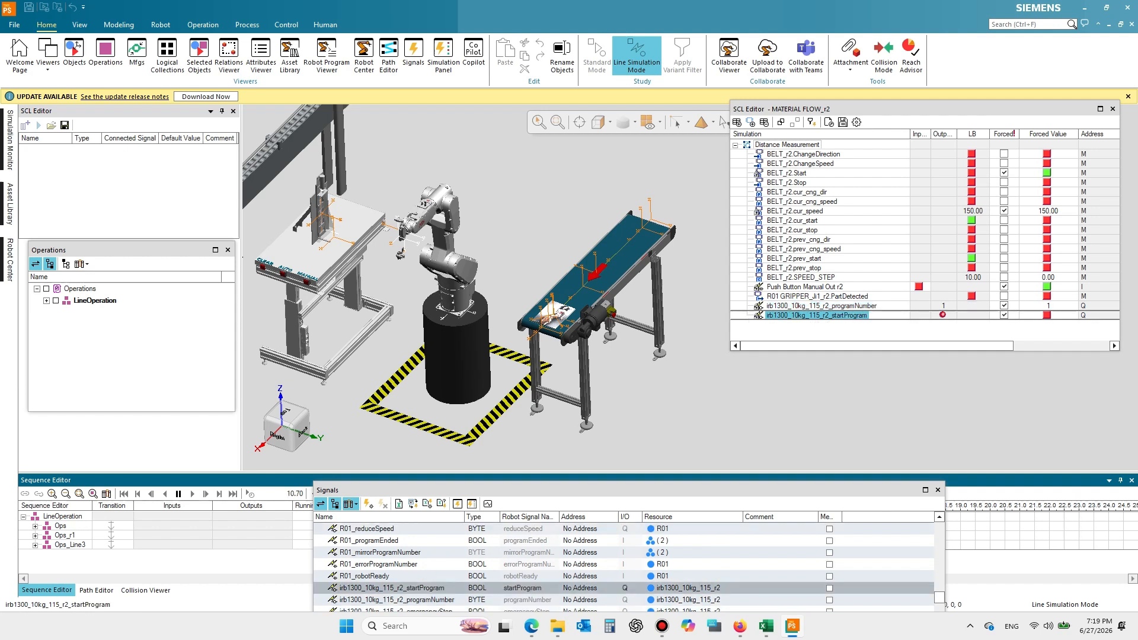
pyautogui.click(1046, 316)
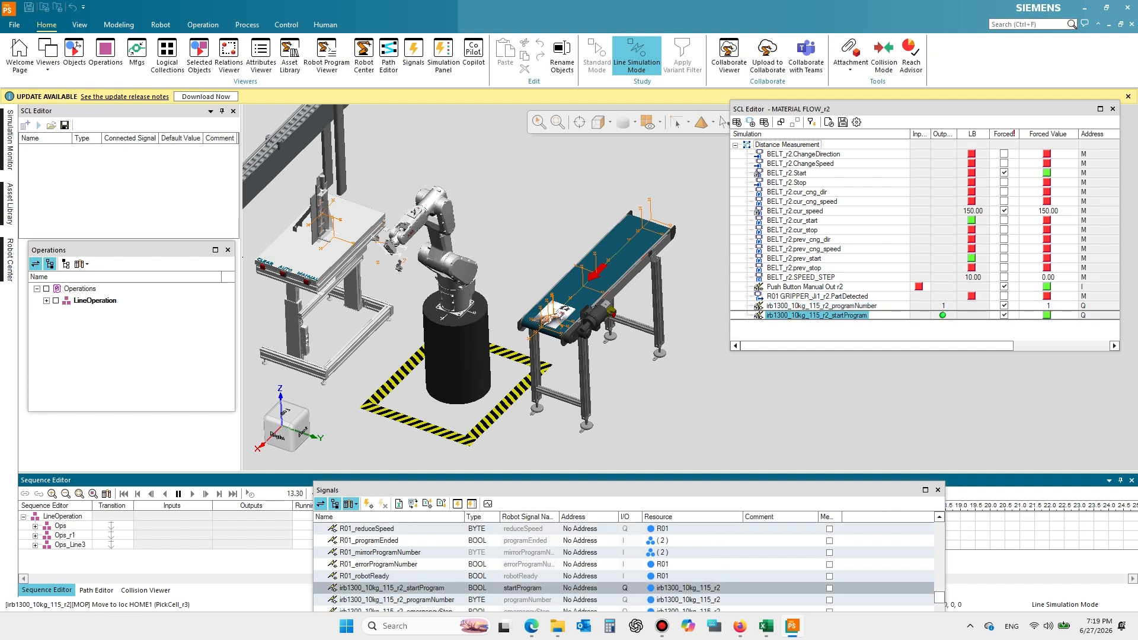
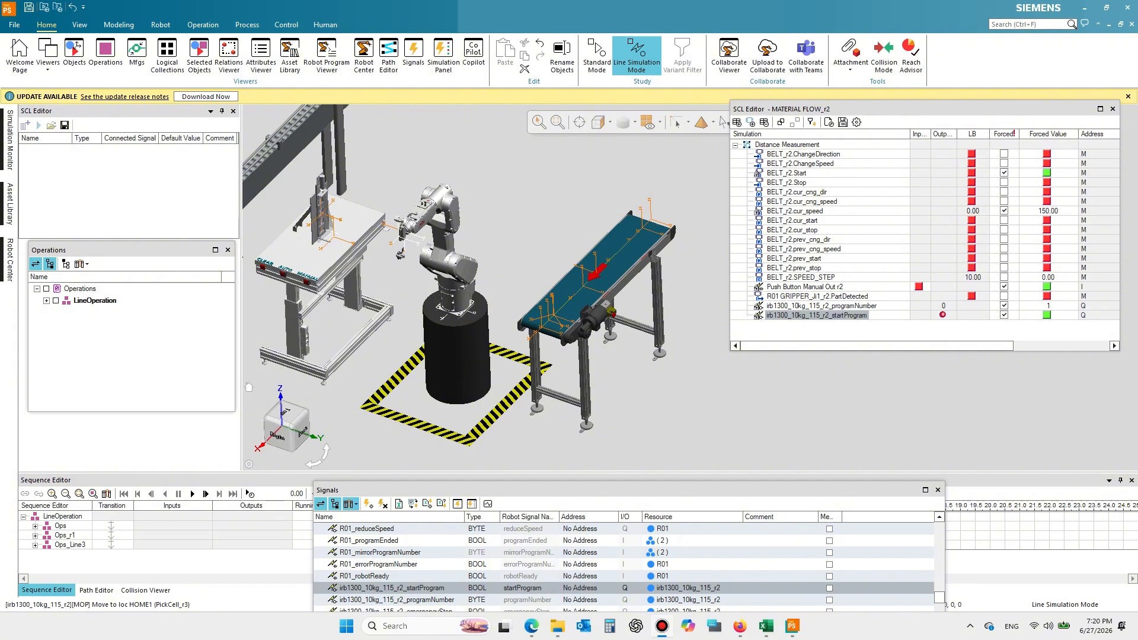
# - In the ROBOT CONTROL_r2 resource logic, connect the mirrorProgramNumber entry to the irb1300_10kg_115_r2_mirrorProgramNumber signal
pyautogui.moveTo(0, 164); pyautogui.dragTo(173, 139)
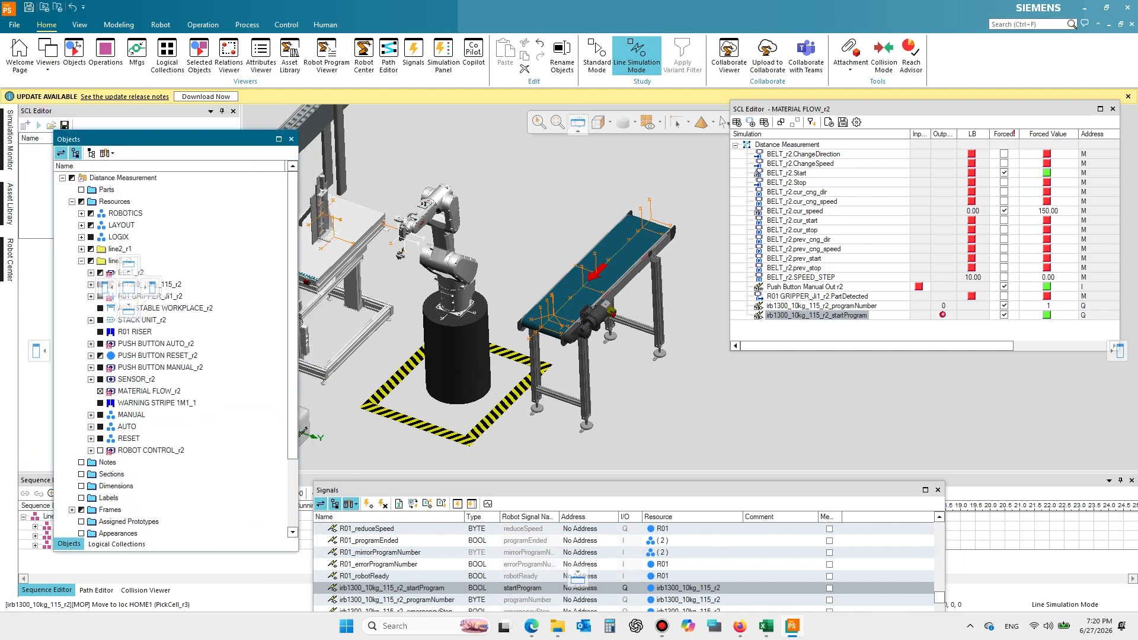
pyautogui.click(160, 450)
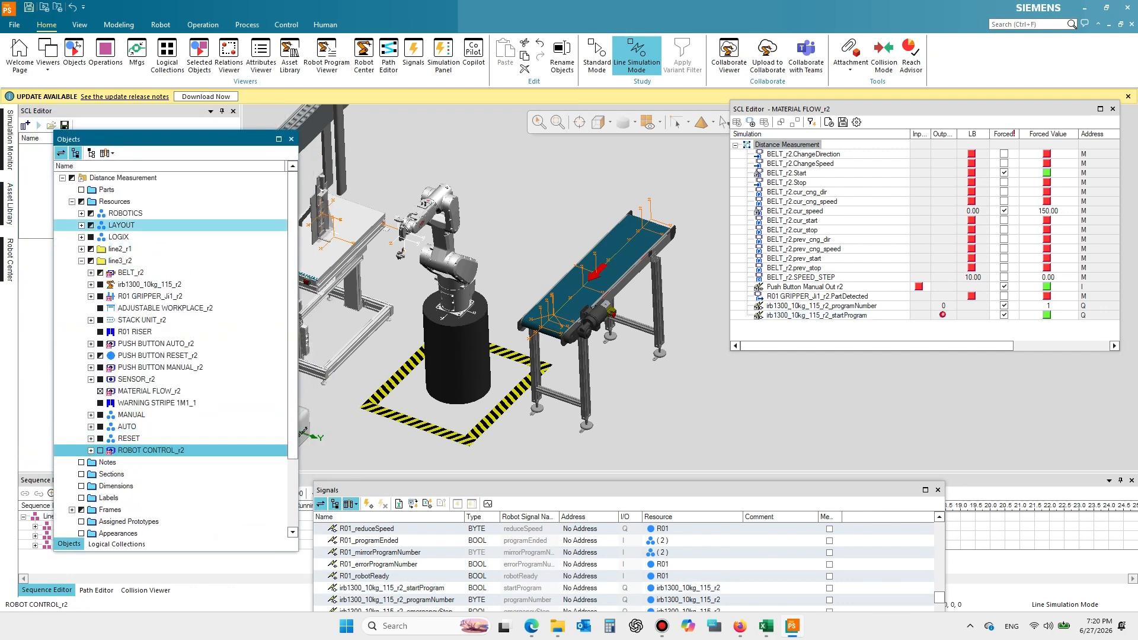
pyautogui.click(286, 25)
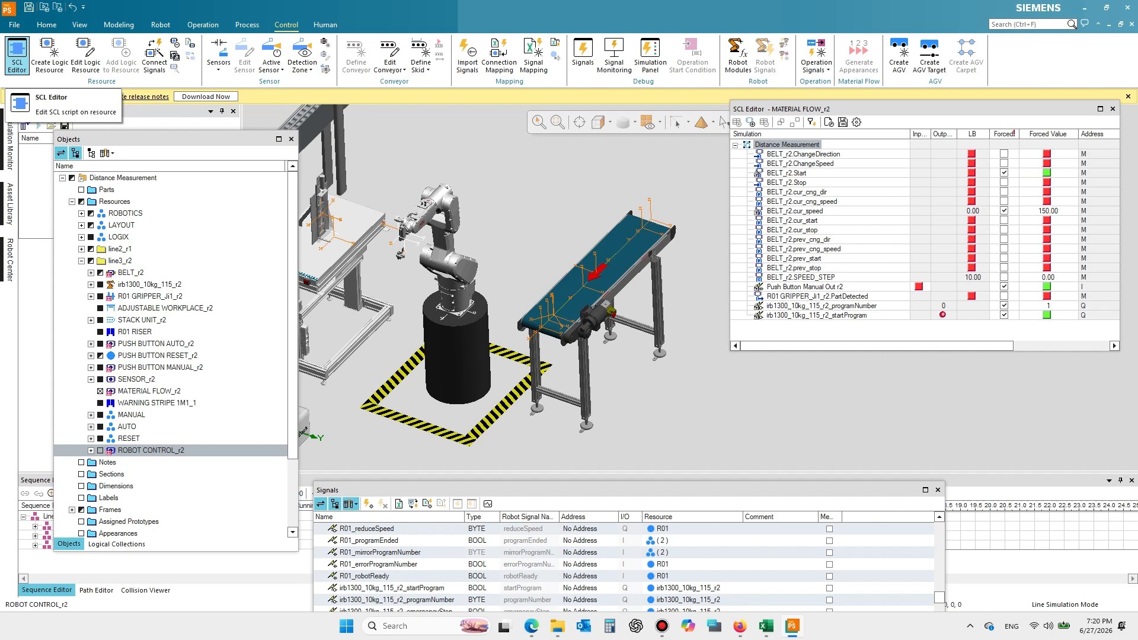
pyautogui.click(85, 54)
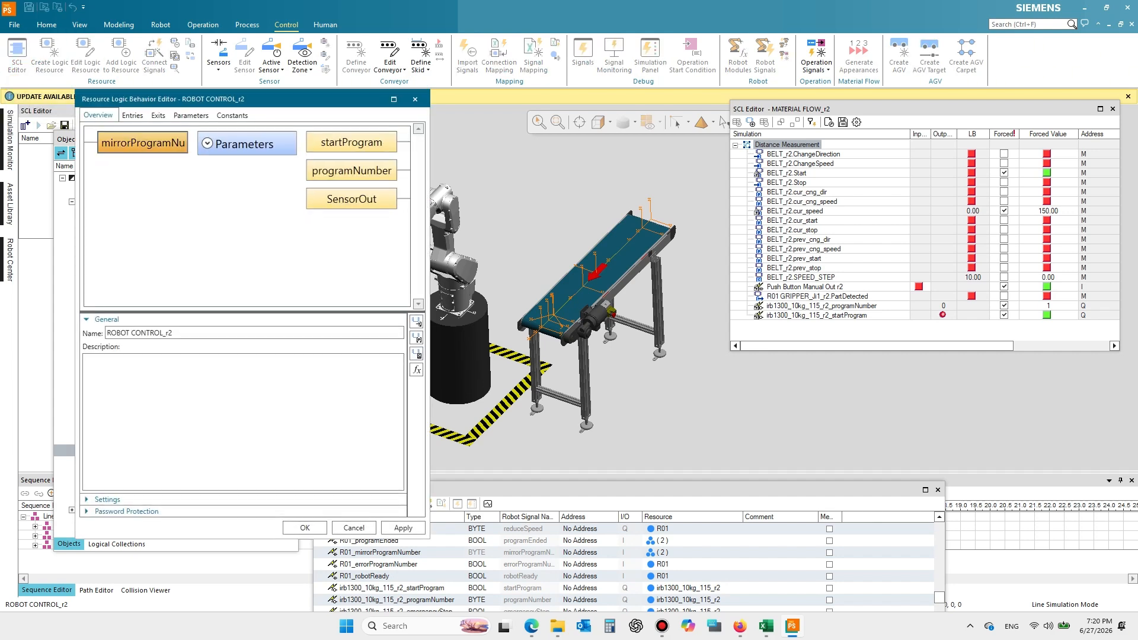
pyautogui.moveTo(507, 490); pyautogui.dragTo(637, 409)
pyautogui.click(132, 115)
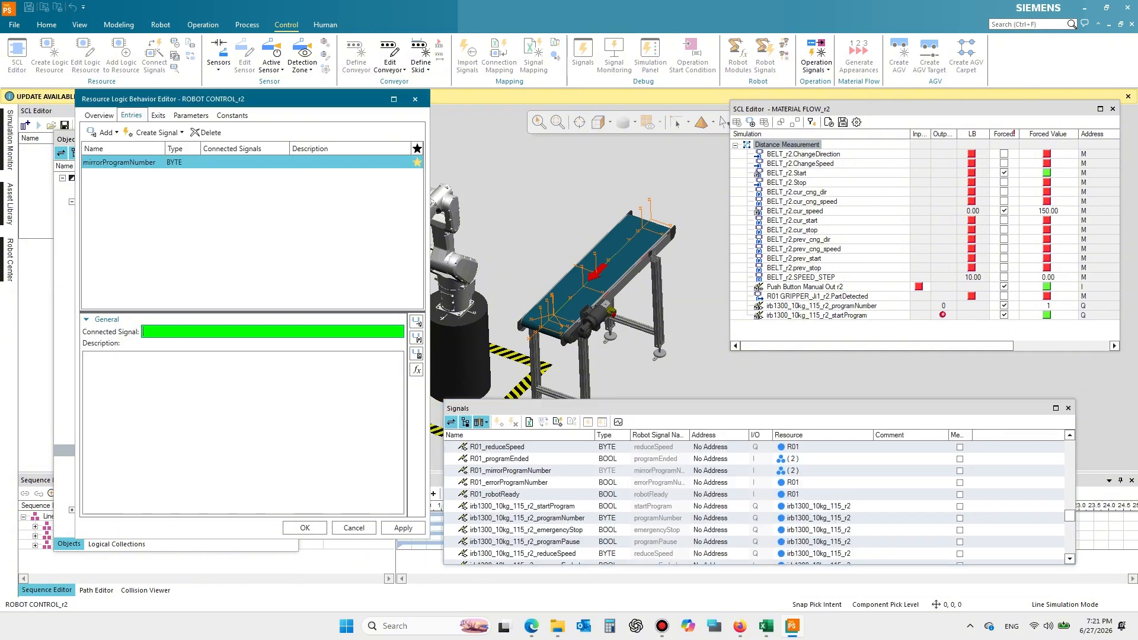
pyautogui.click(271, 332)
pyautogui.scroll(-1, 533, 553)
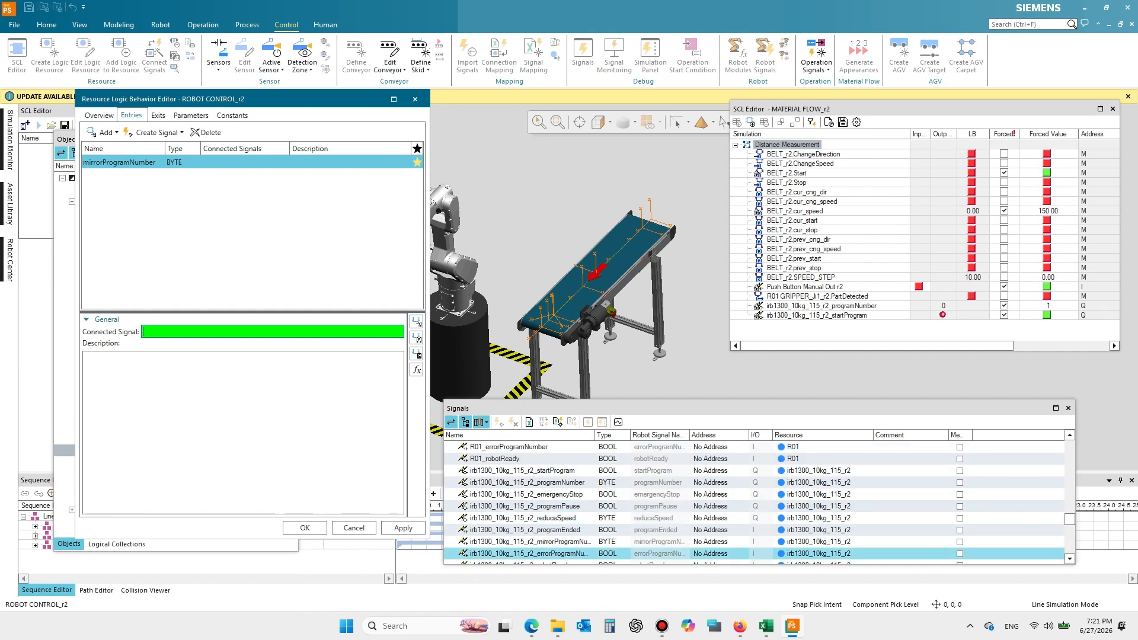
pyautogui.moveTo(594, 435); pyautogui.dragTo(630, 435)
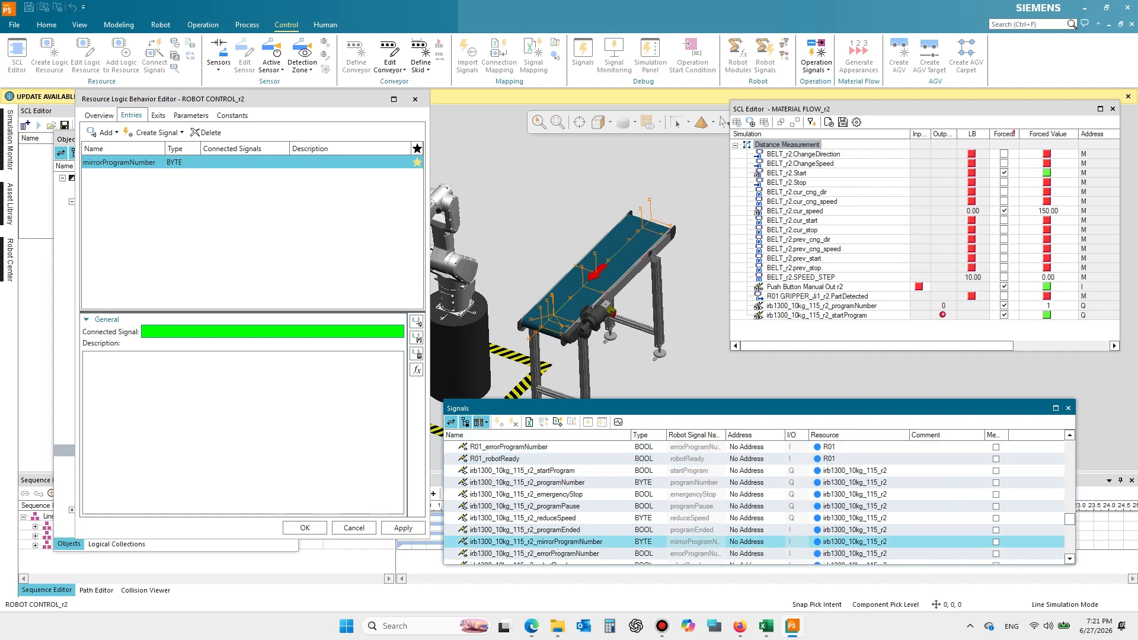
pyautogui.click(563, 542)
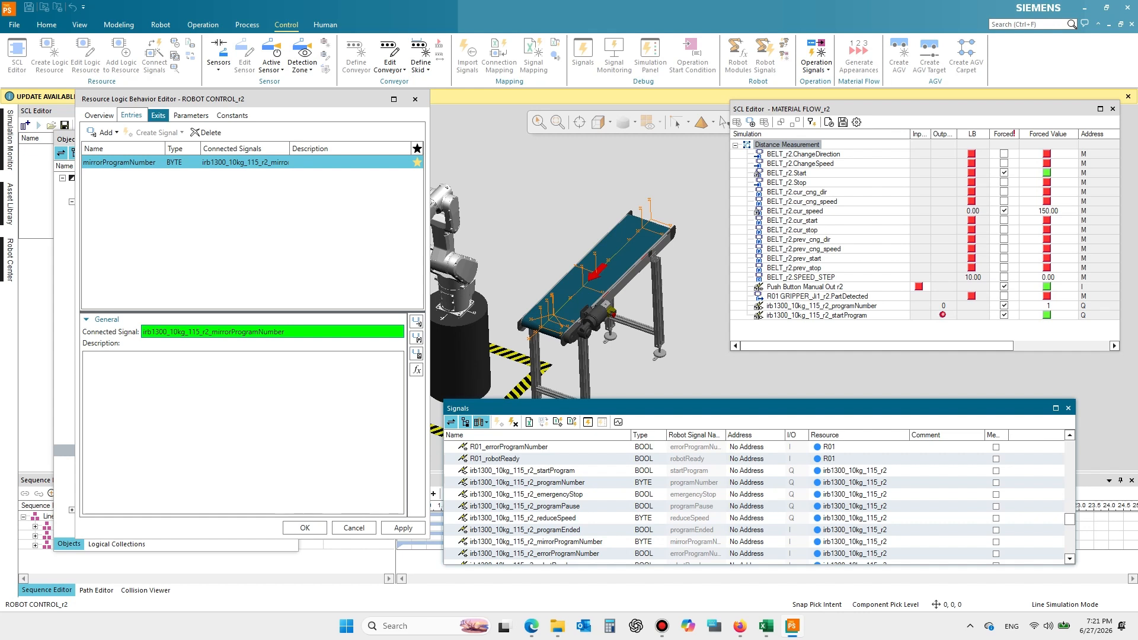
# - Connect the startProgram exit to irb1300_10kg_115_r2_startProgram, check the programNumber and SensorOut exits, and accept the logic
pyautogui.click(157, 115)
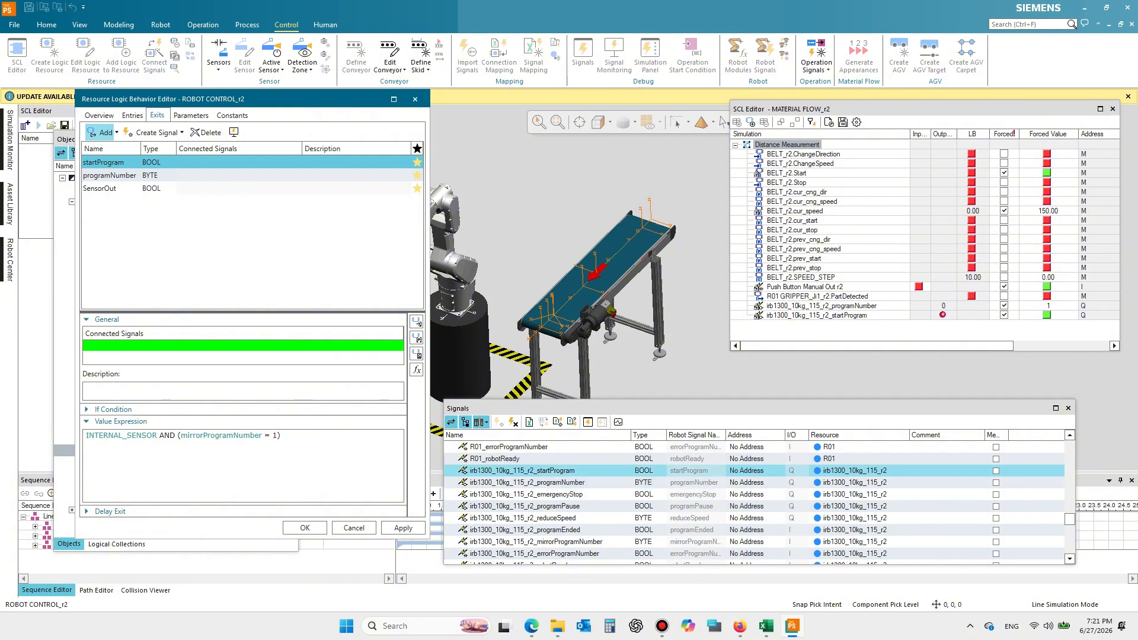
pyautogui.click(555, 470)
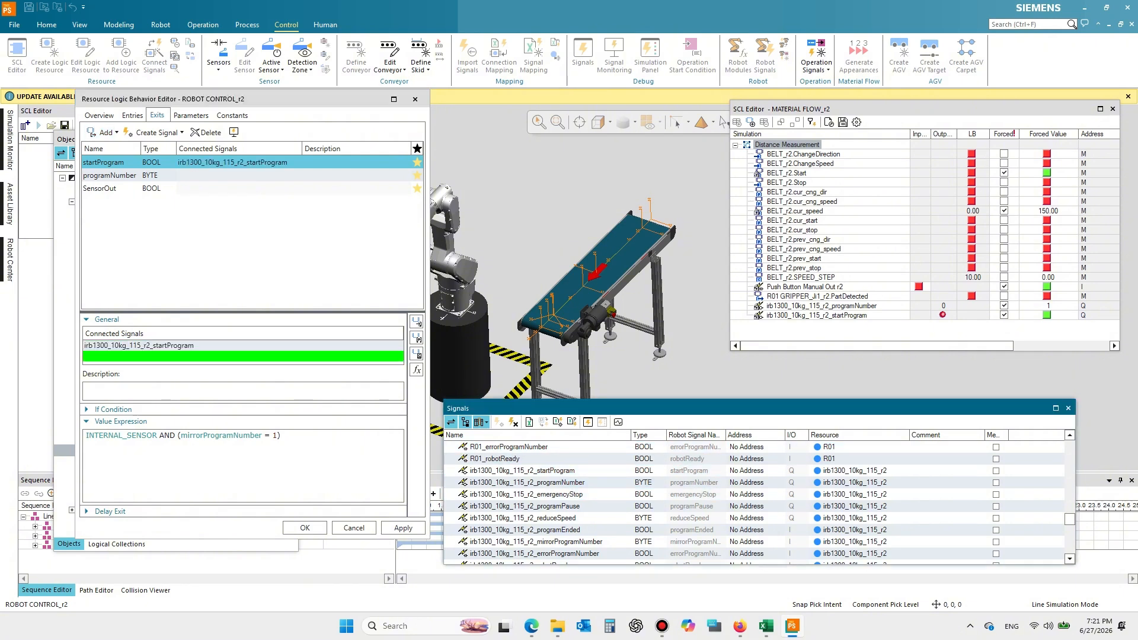
pyautogui.click(104, 174)
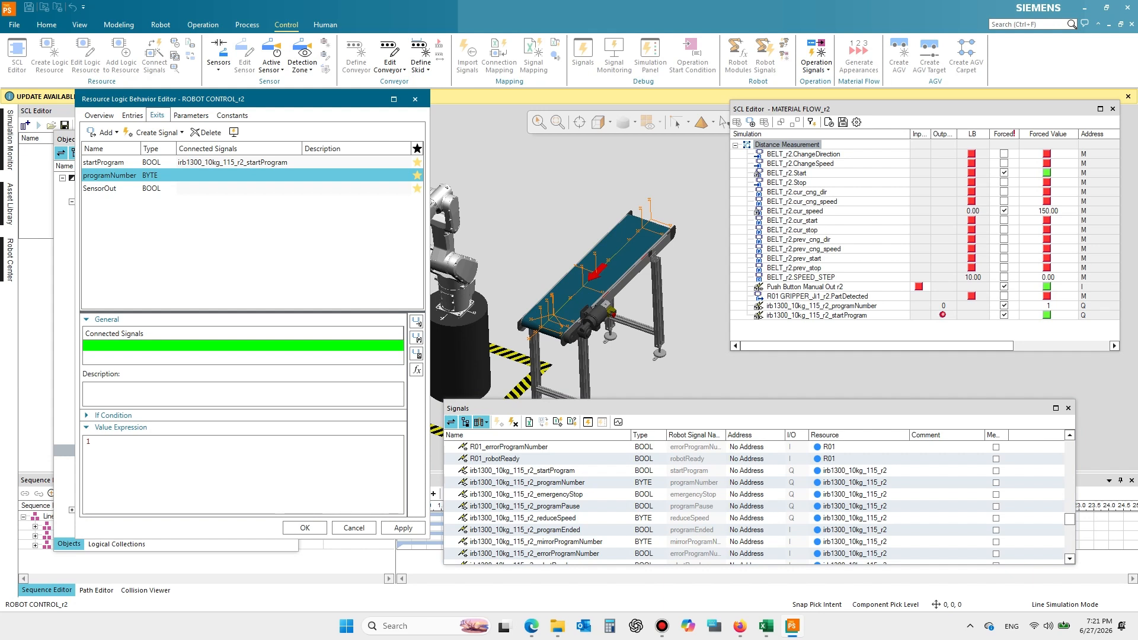
pyautogui.click(99, 187)
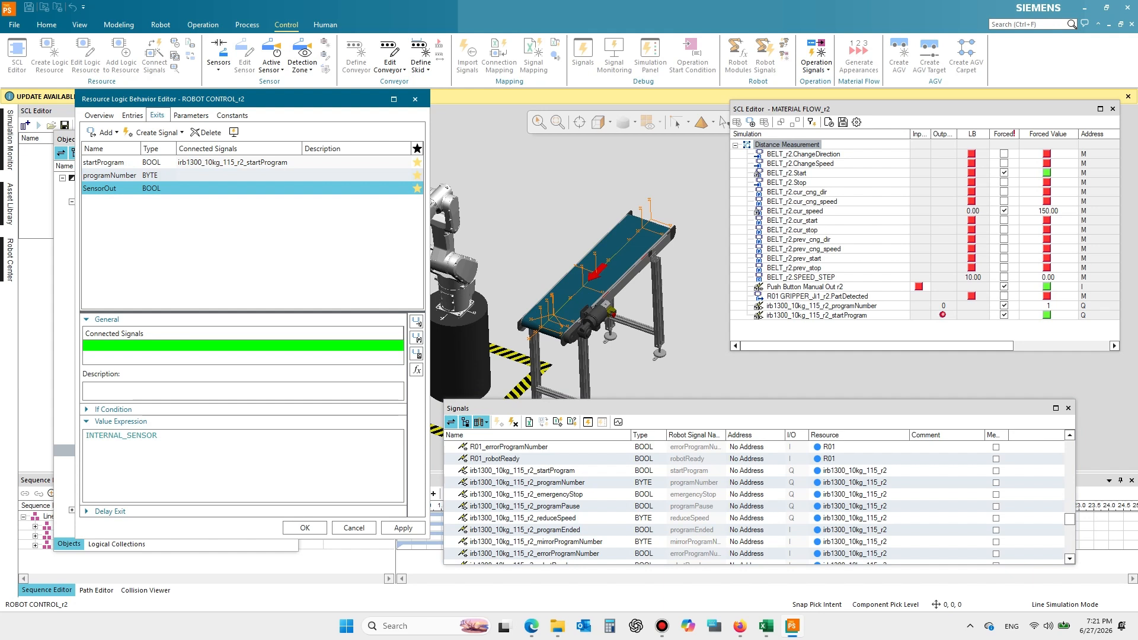
pyautogui.click(305, 528)
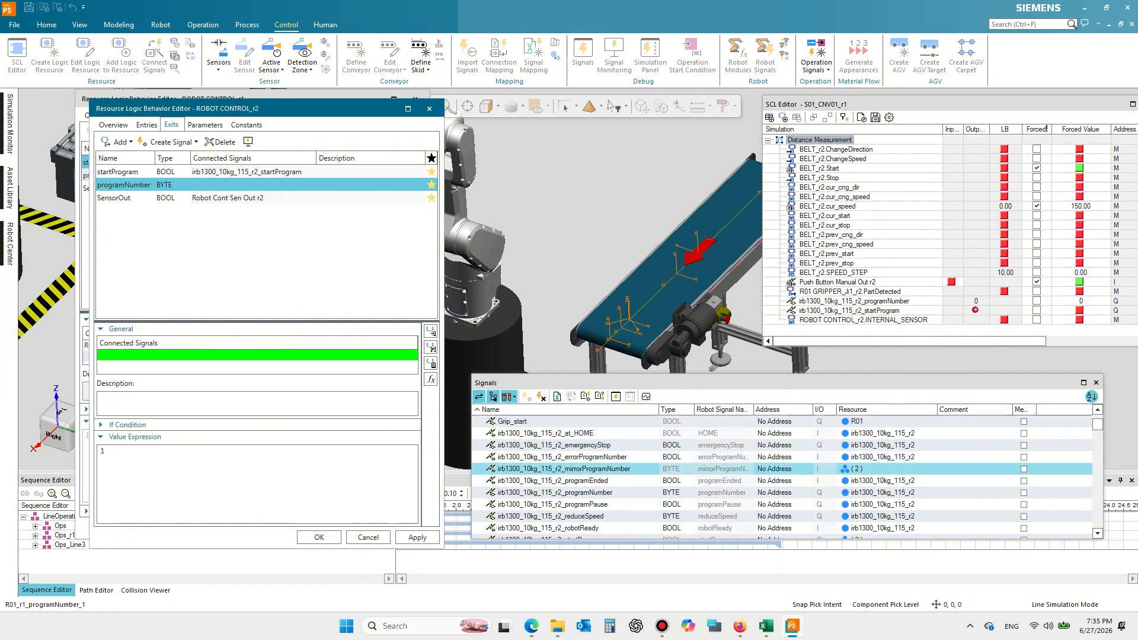
# - Connect the programNumber exit of ROBOT CONTROL_r2 to irb1300_10kg_115_r2_programNumber and accept both open resource logics
pyautogui.click(555, 493)
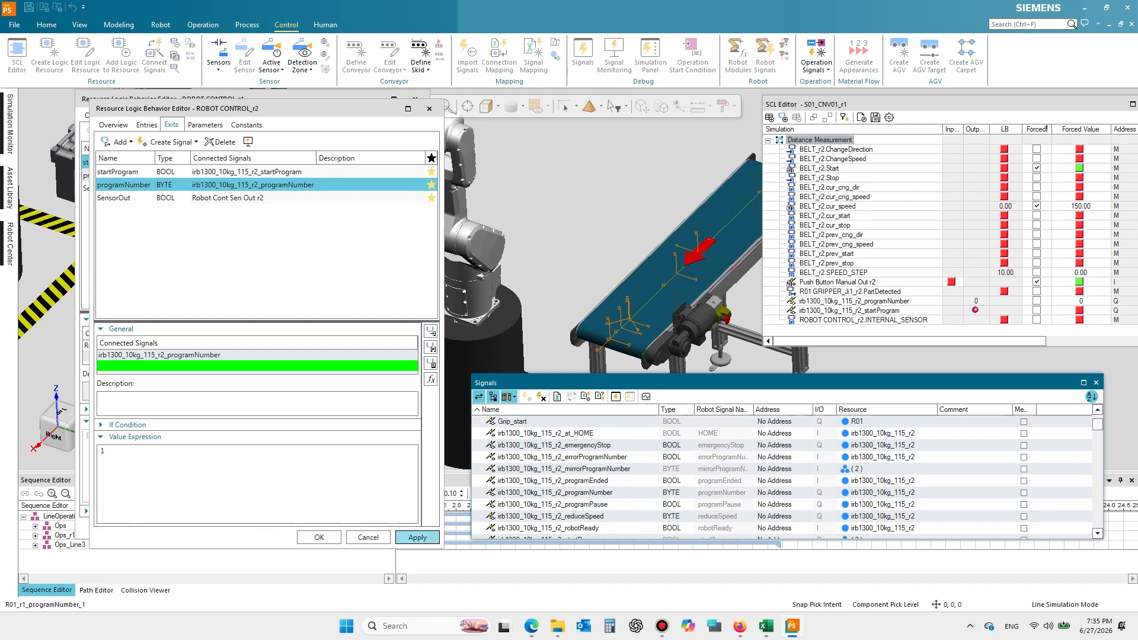
pyautogui.click(318, 538)
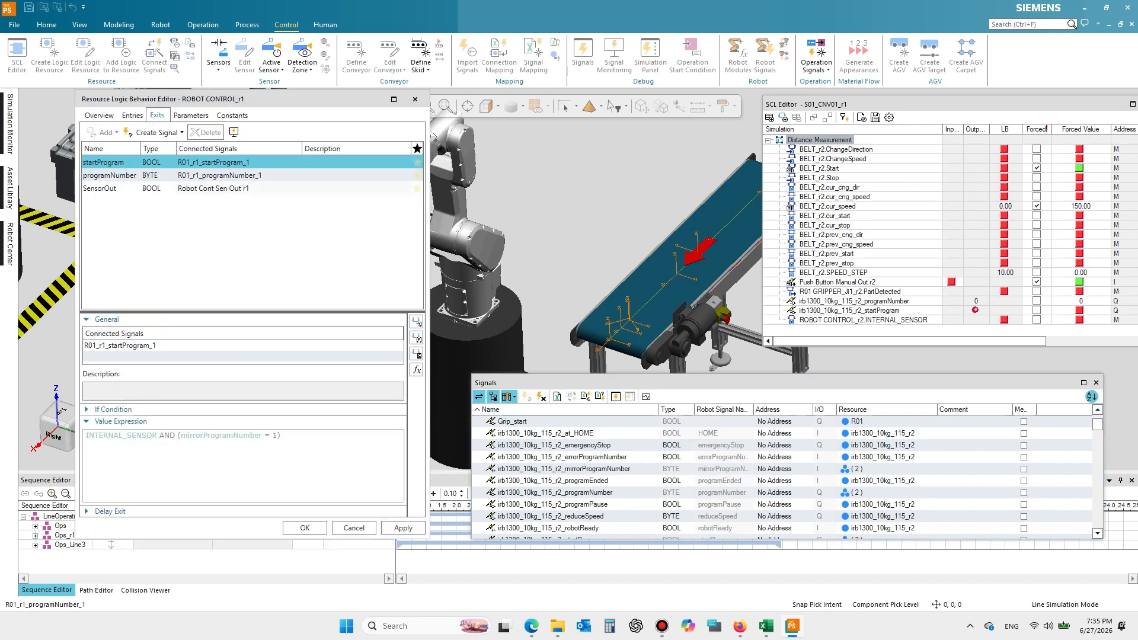
pyautogui.click(305, 527)
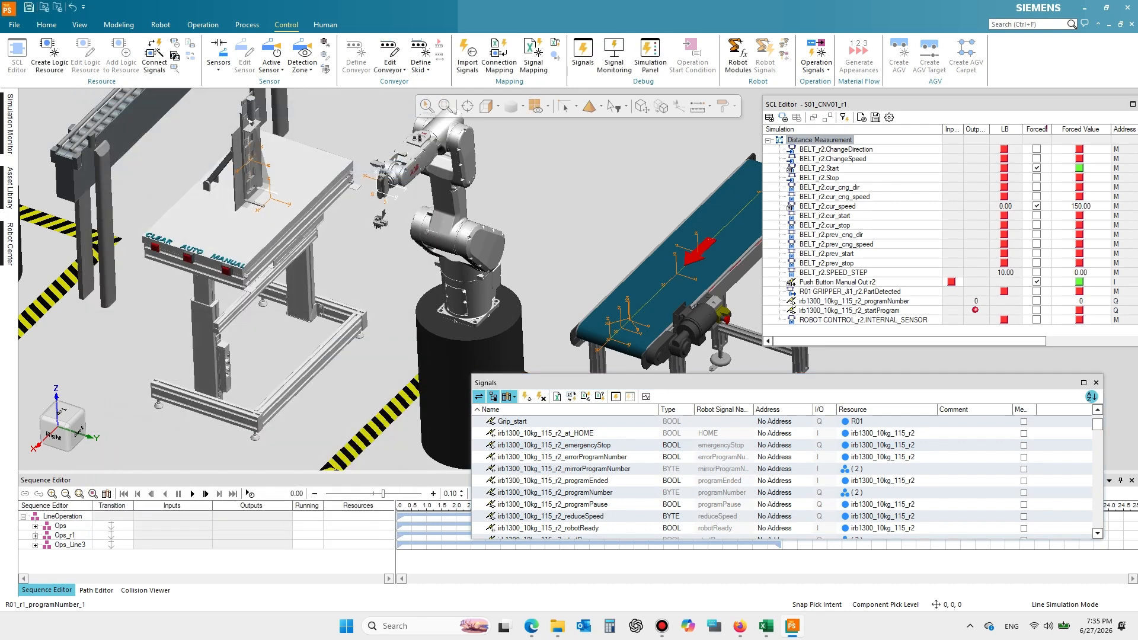
# - Run the line simulation twice to check the third robot's pick cycle, resetting it to the start each time
pyautogui.moveTo(599, 383); pyautogui.dragTo(680, 450)
pyautogui.scroll(-2, 593, 249)
pyautogui.moveTo(592, 249); pyautogui.dragTo(464, 231, button='right')
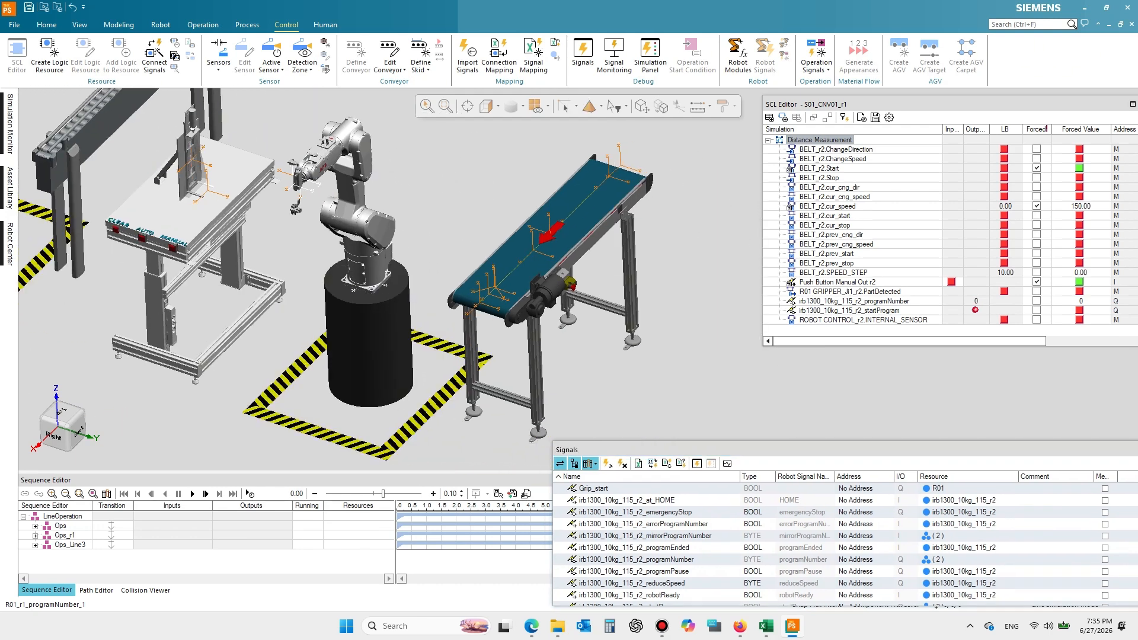
pyautogui.click(206, 494)
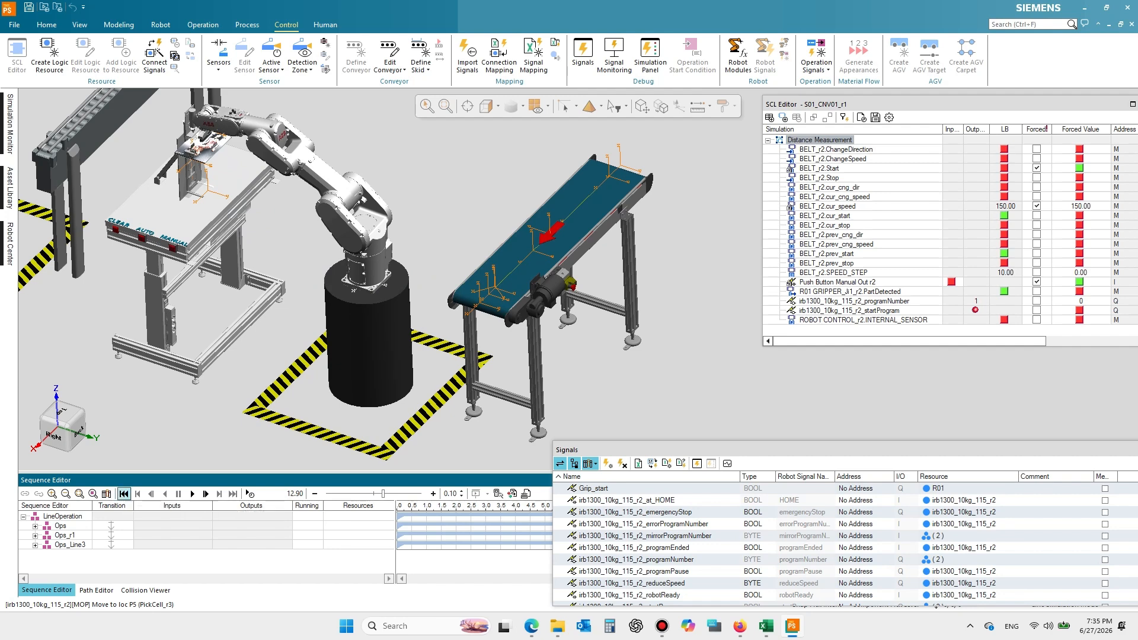
pyautogui.click(124, 494)
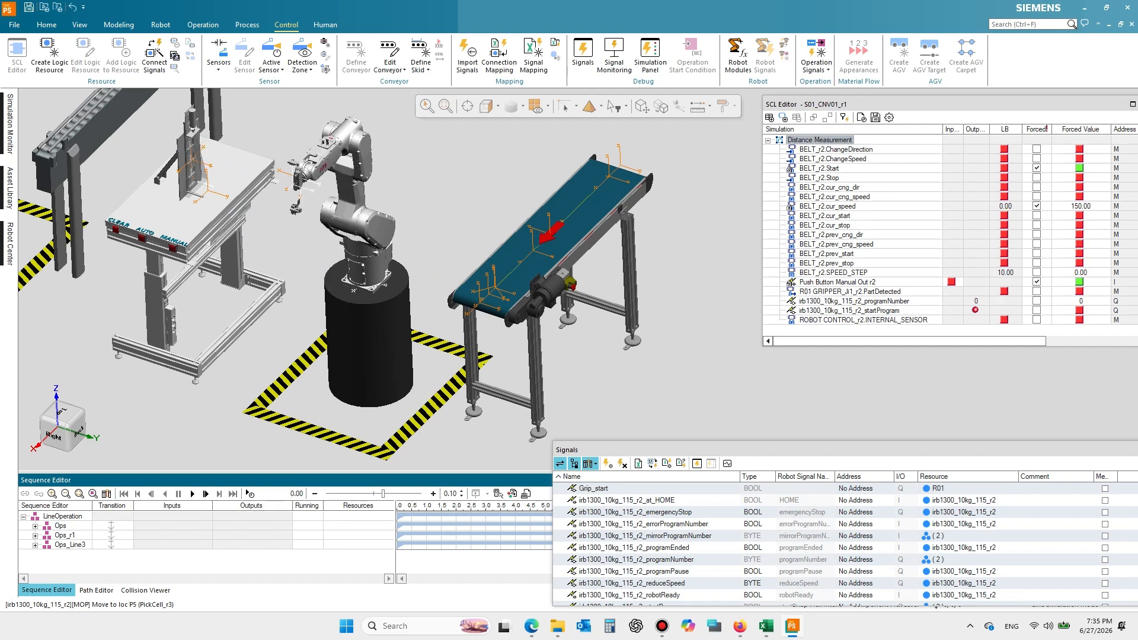
pyautogui.click(192, 493)
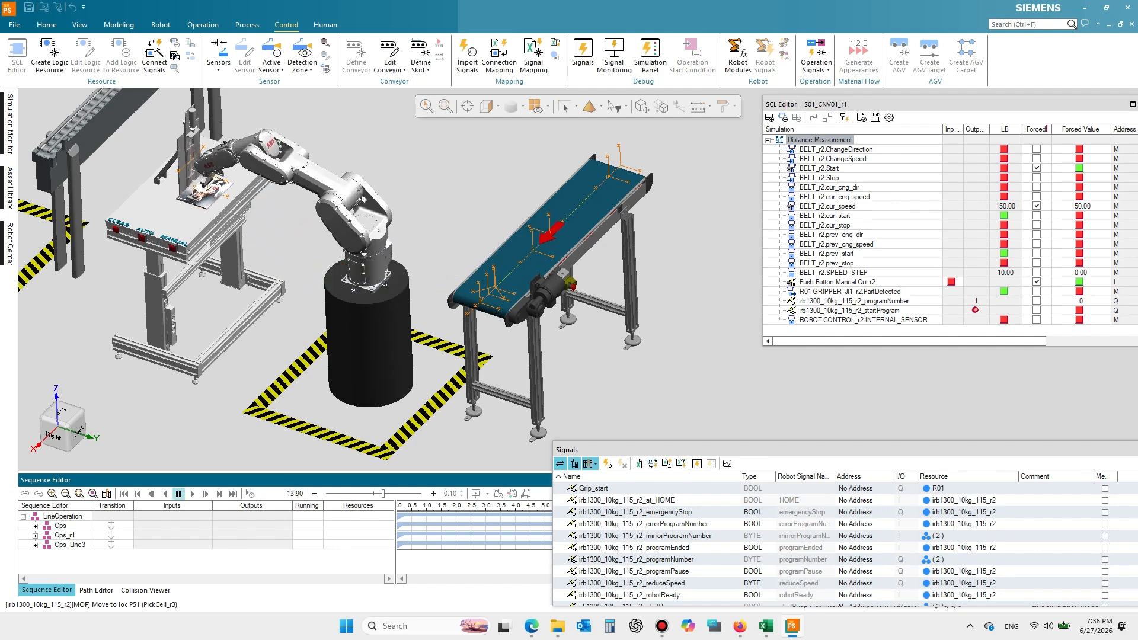
pyautogui.click(178, 494)
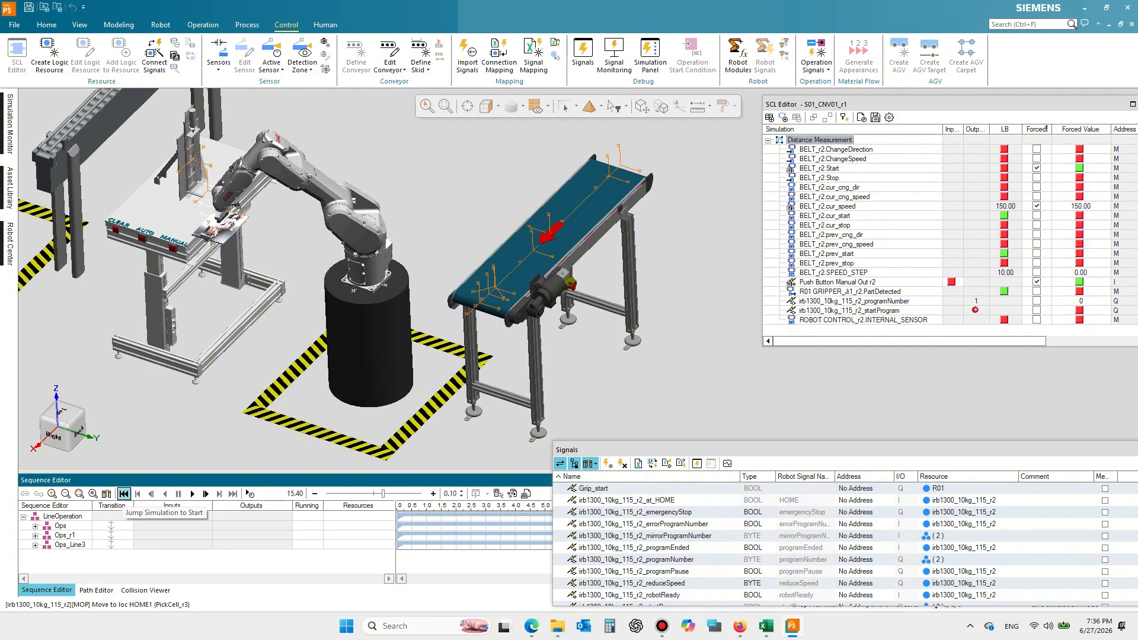
pyautogui.click(123, 494)
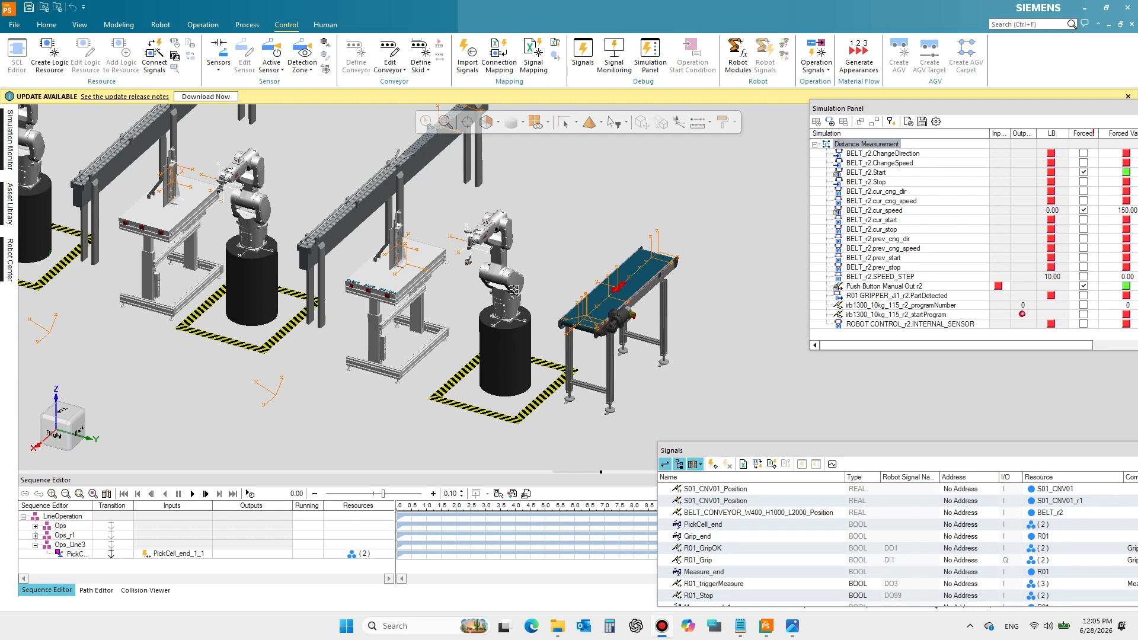
# - Set the controller name of the irb1300_10kg_115_r2 robot beside the blue conveyor to Abb-Rapid in its robot properties
pyautogui.click(513, 289)
pyautogui.rightClick(500, 266)
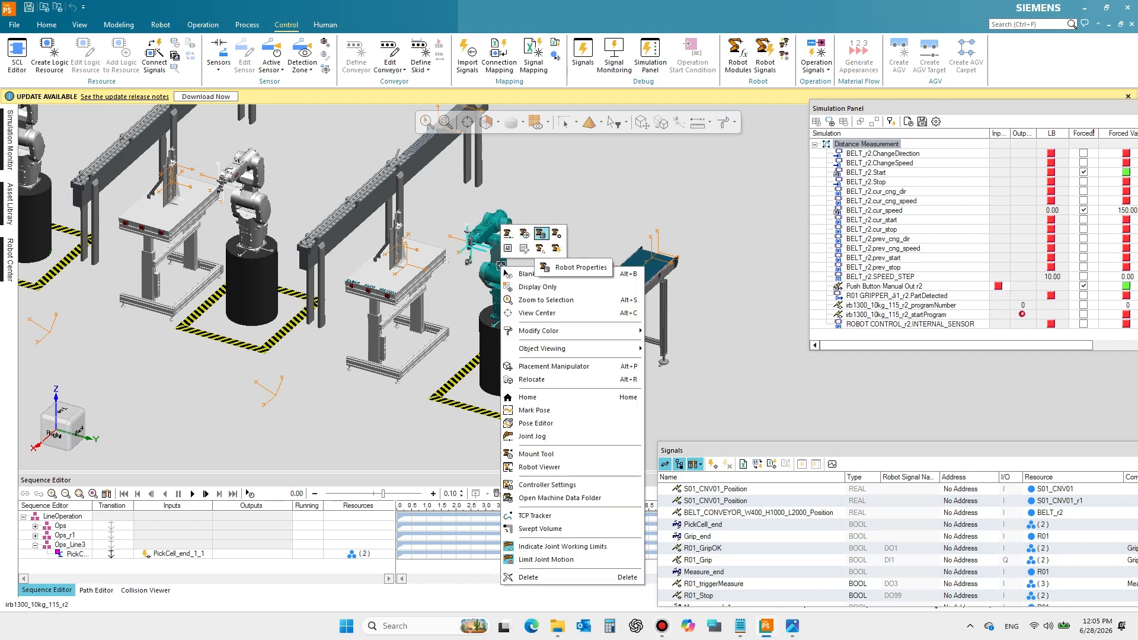
pyautogui.click(540, 233)
pyautogui.hotkey('ctrl', 'Tab')
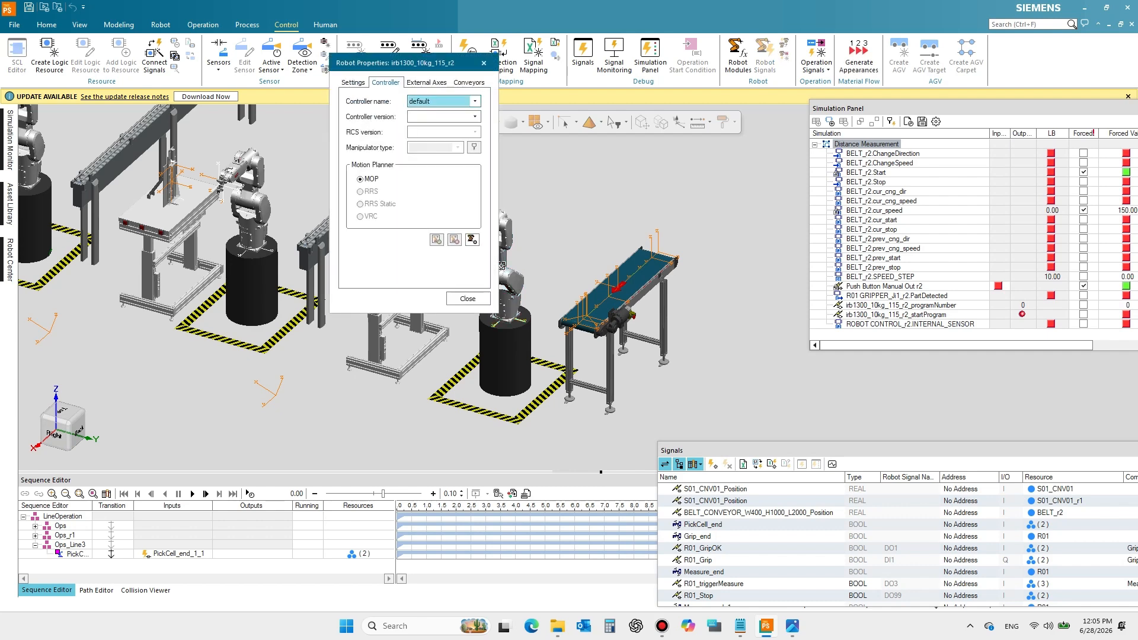
pyautogui.moveTo(409, 62); pyautogui.dragTo(715, 141)
pyautogui.click(781, 179)
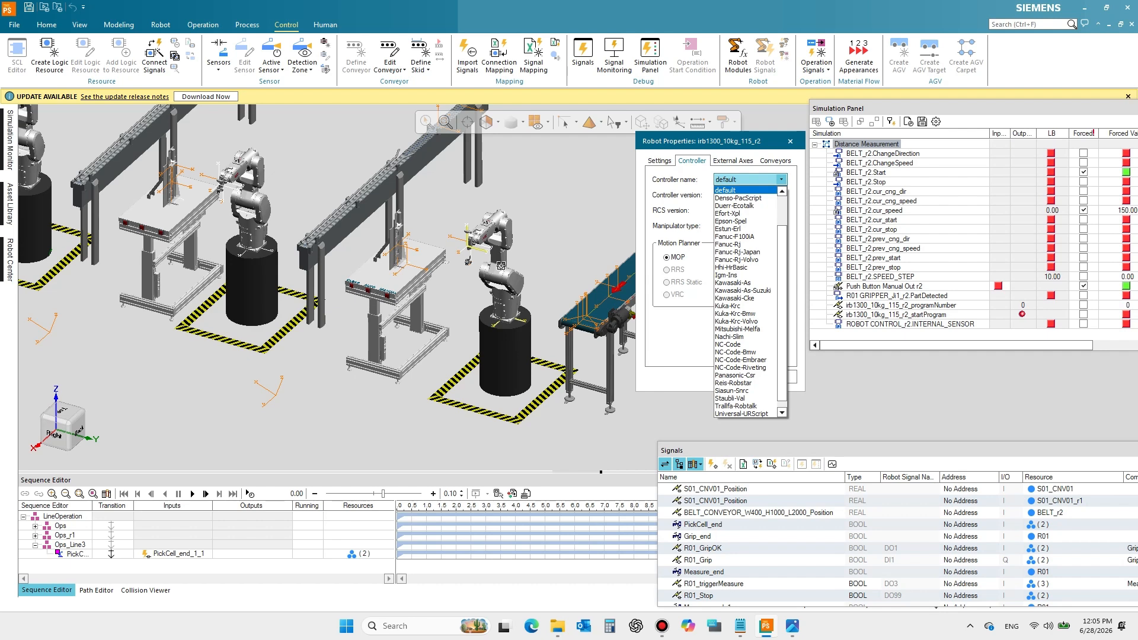
pyautogui.press('Down')
pyautogui.press('Down')
pyautogui.press('Down')
pyautogui.press('Down')
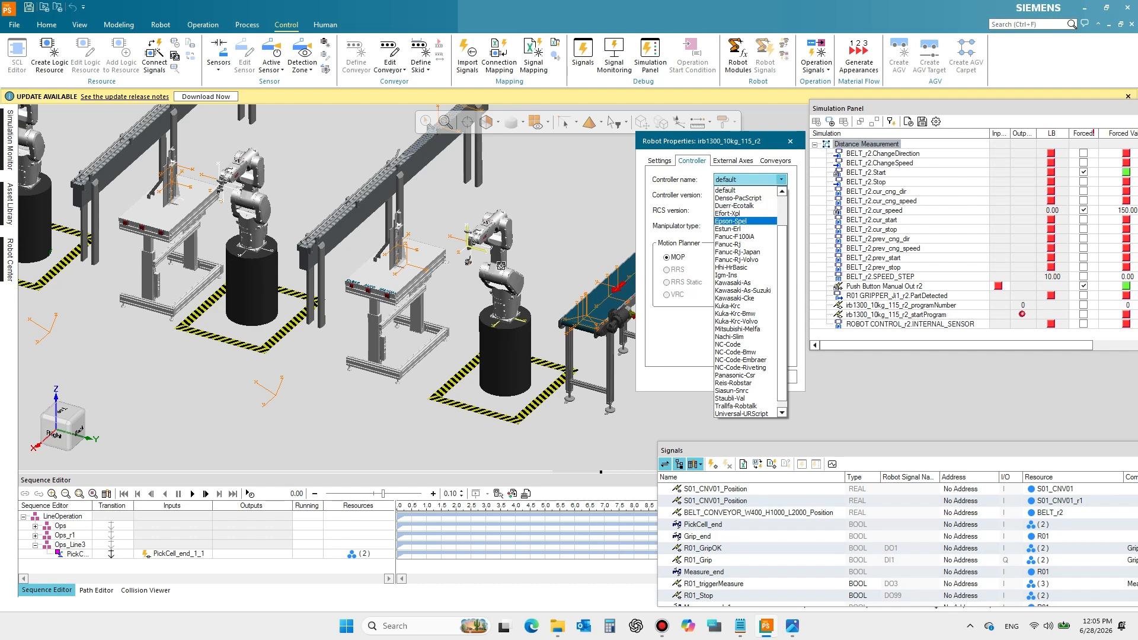
pyautogui.moveTo(781, 243); pyautogui.dragTo(781, 218)
pyautogui.press('Up')
pyautogui.press('Up')
pyautogui.press('Up')
pyautogui.press('Up')
pyautogui.press('Up')
pyautogui.press('Up')
pyautogui.press('Up')
pyautogui.press('Up')
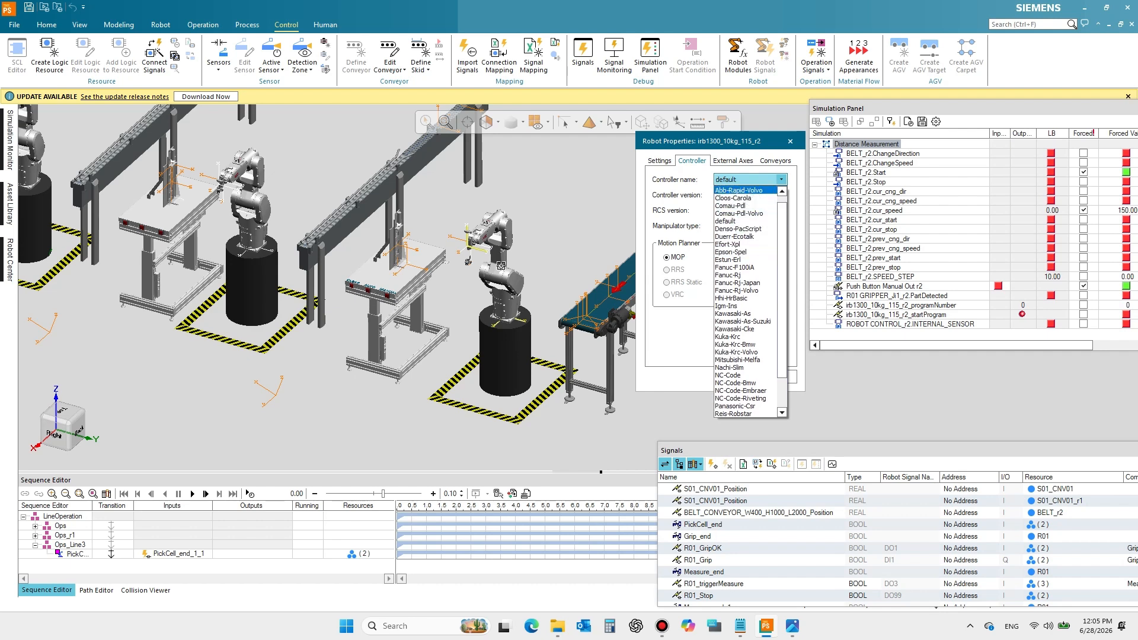
pyautogui.press('Down')
pyautogui.press('Down')
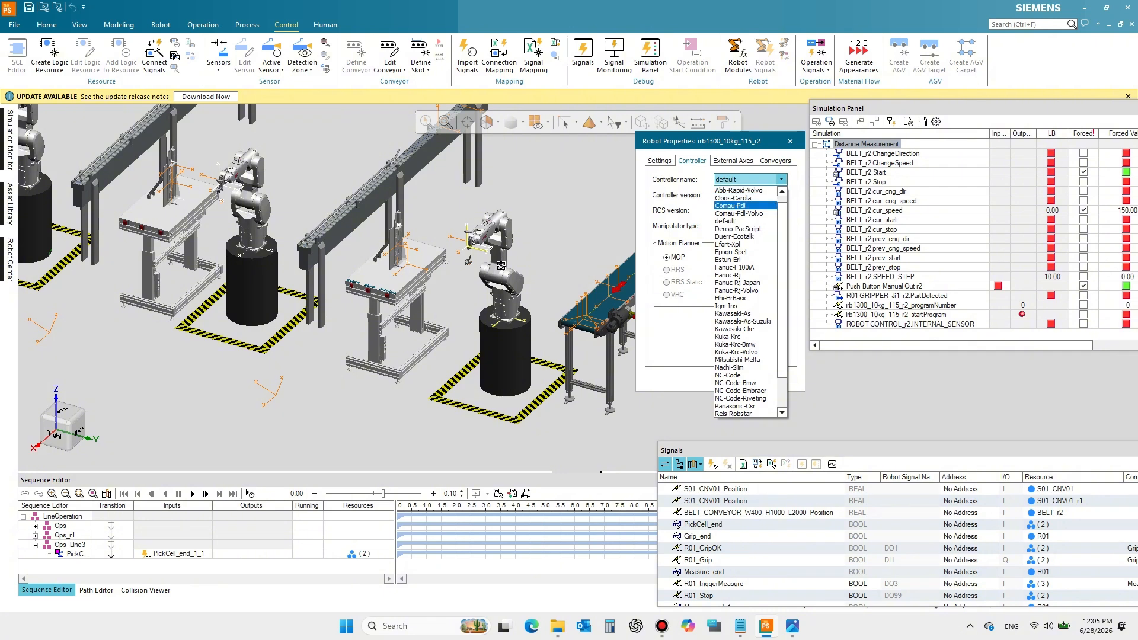
pyautogui.click(739, 190)
pyautogui.click(780, 180)
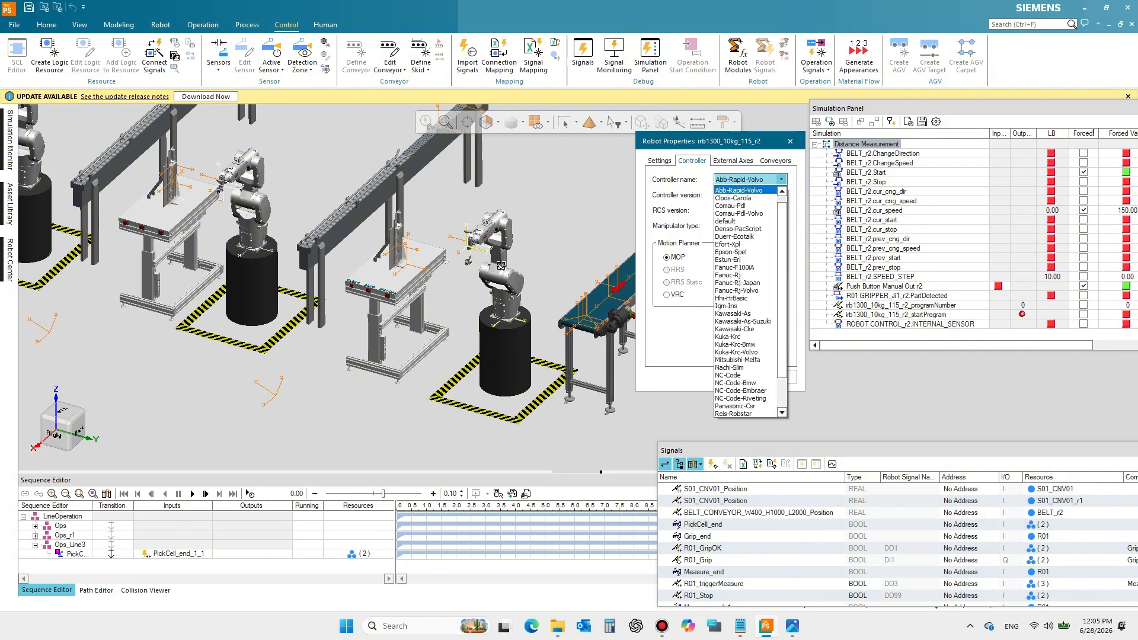
pyautogui.moveTo(782, 209); pyautogui.dragTo(781, 200)
pyautogui.click(744, 190)
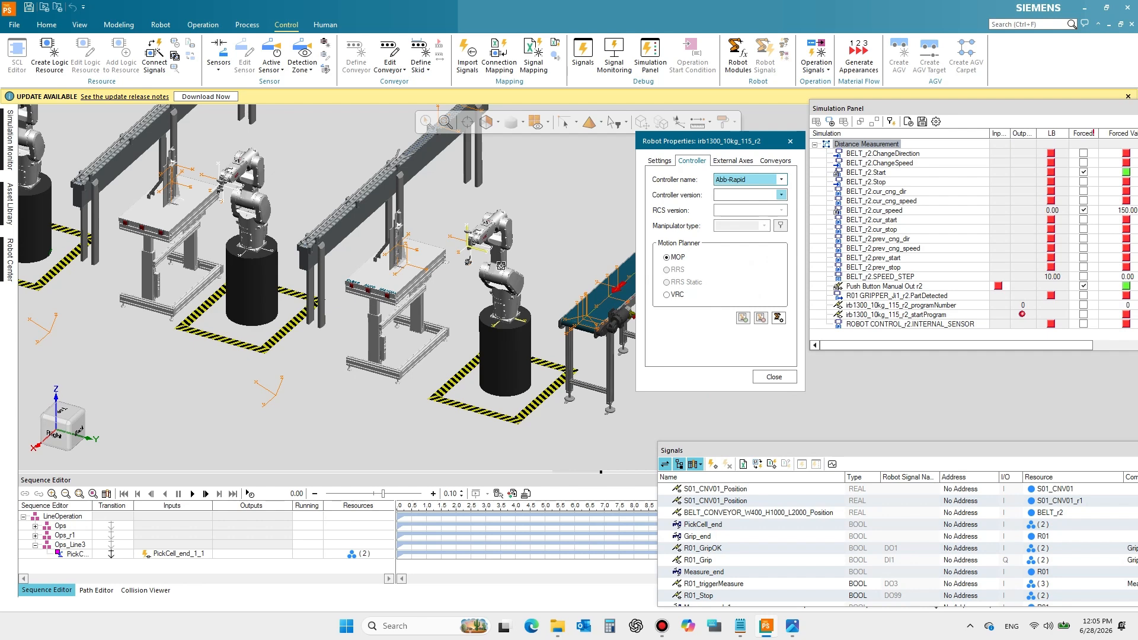
# - Set the robot's controller version to 7.0 RW7 and close its properties
pyautogui.click(781, 194)
pyautogui.press('Down')
pyautogui.press('Down')
pyautogui.press('Down')
pyautogui.press('Down')
pyautogui.press('Down')
pyautogui.press('Down')
pyautogui.press('Down')
pyautogui.press('Down')
pyautogui.press('Down')
pyautogui.press('Return')
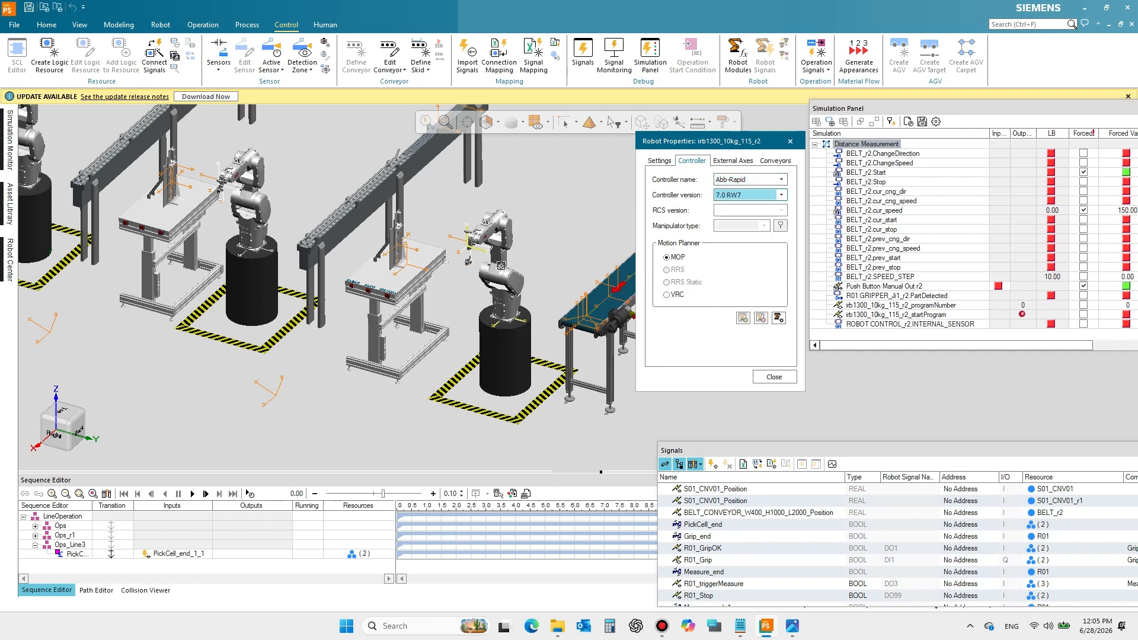
pyautogui.click(774, 377)
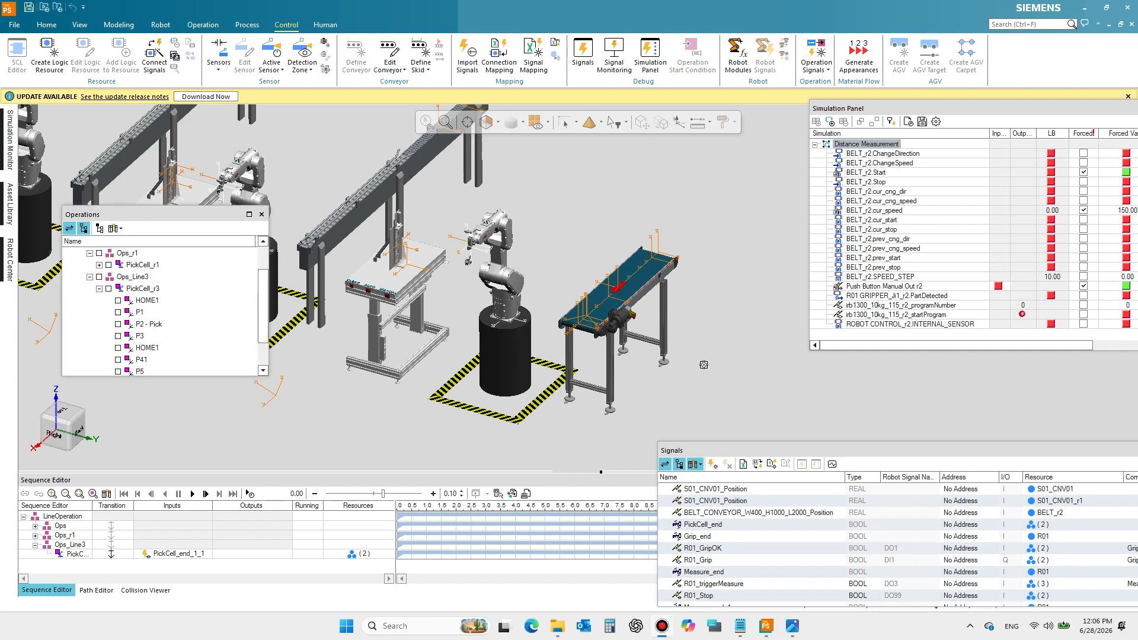
# - Delete the signal named a from the robot signals of the irb1300_10kg_115_r2 robot
pyautogui.click(501, 279)
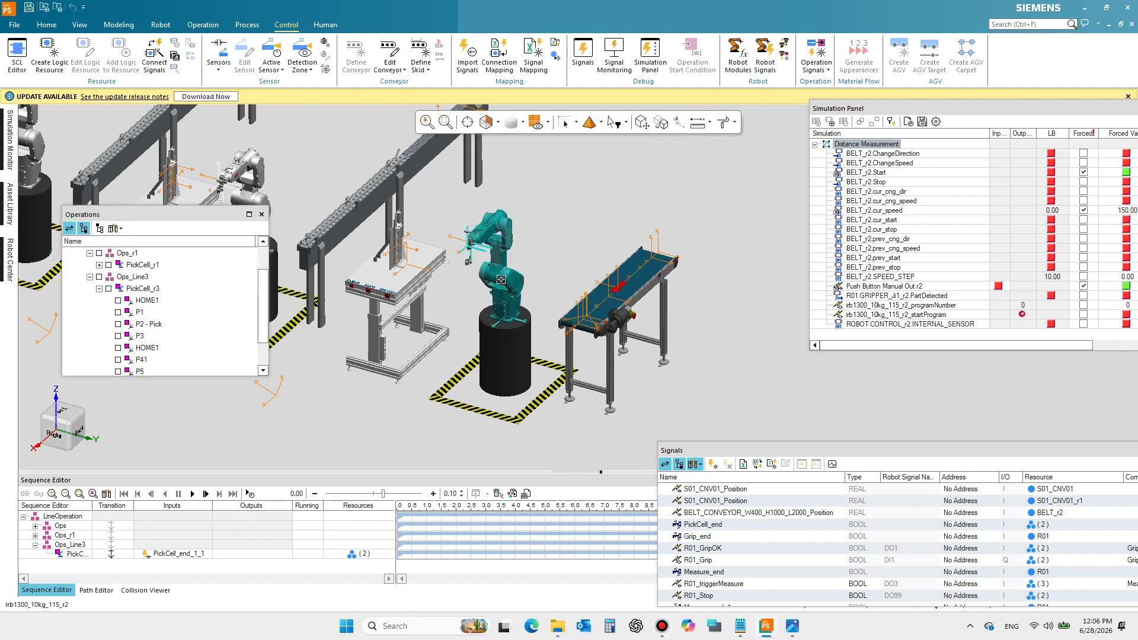
pyautogui.click(764, 56)
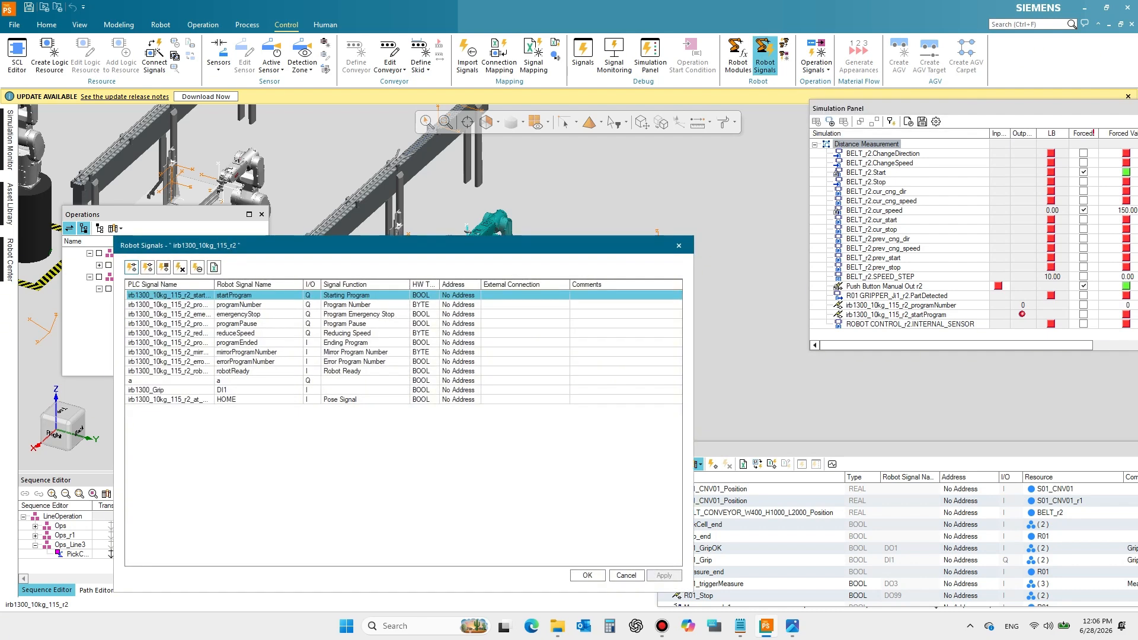
pyautogui.click(243, 390)
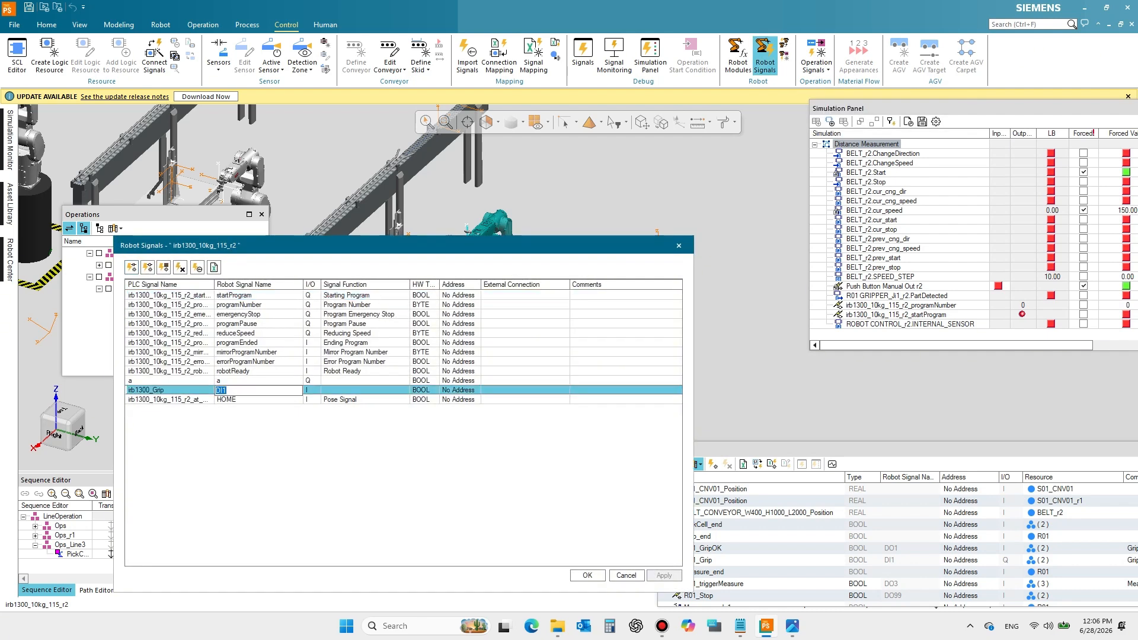
pyautogui.click(243, 380)
pyautogui.click(243, 389)
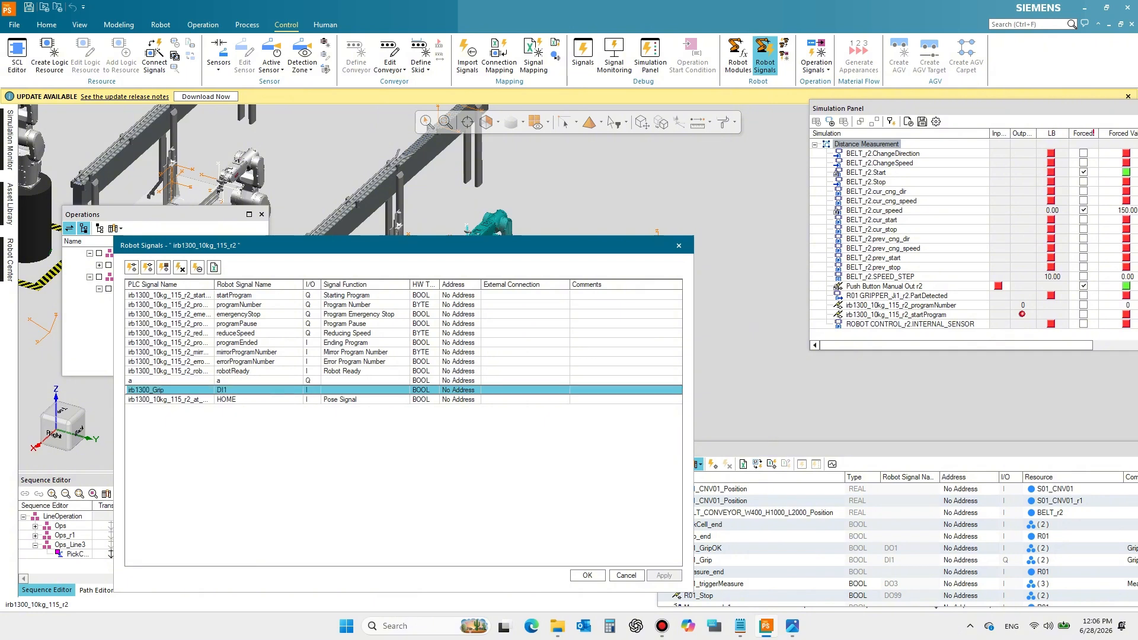
pyautogui.click(243, 381)
pyautogui.click(180, 268)
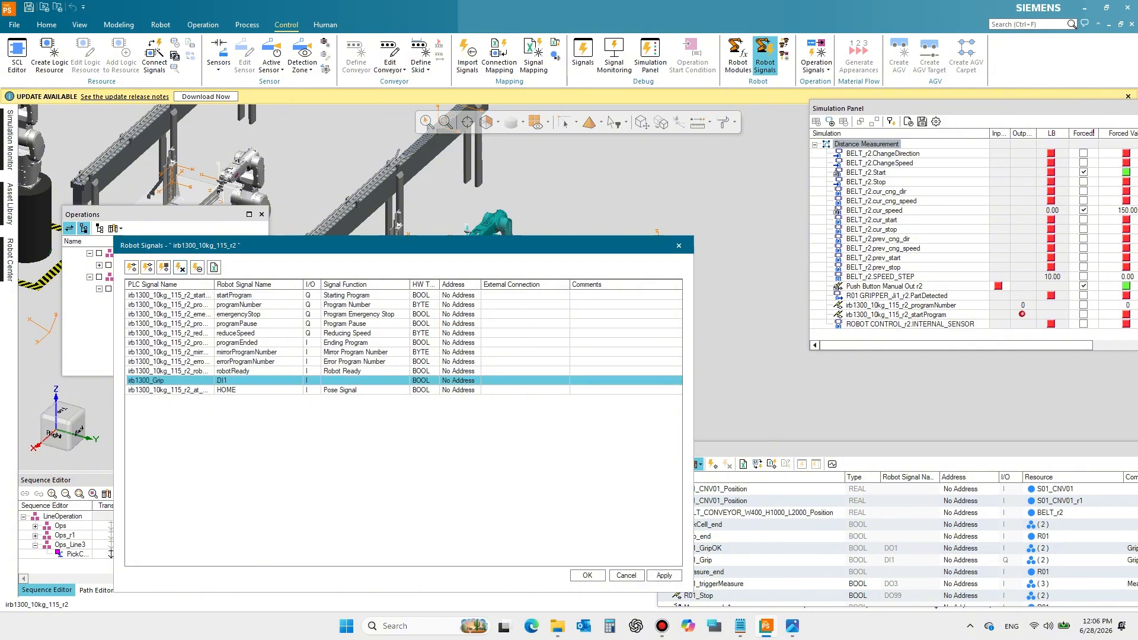
# - Add an input signal with PLC name irb1300_ReleaseIn and robot signal name DI2
pyautogui.moveTo(255, 246); pyautogui.dragTo(457, 194)
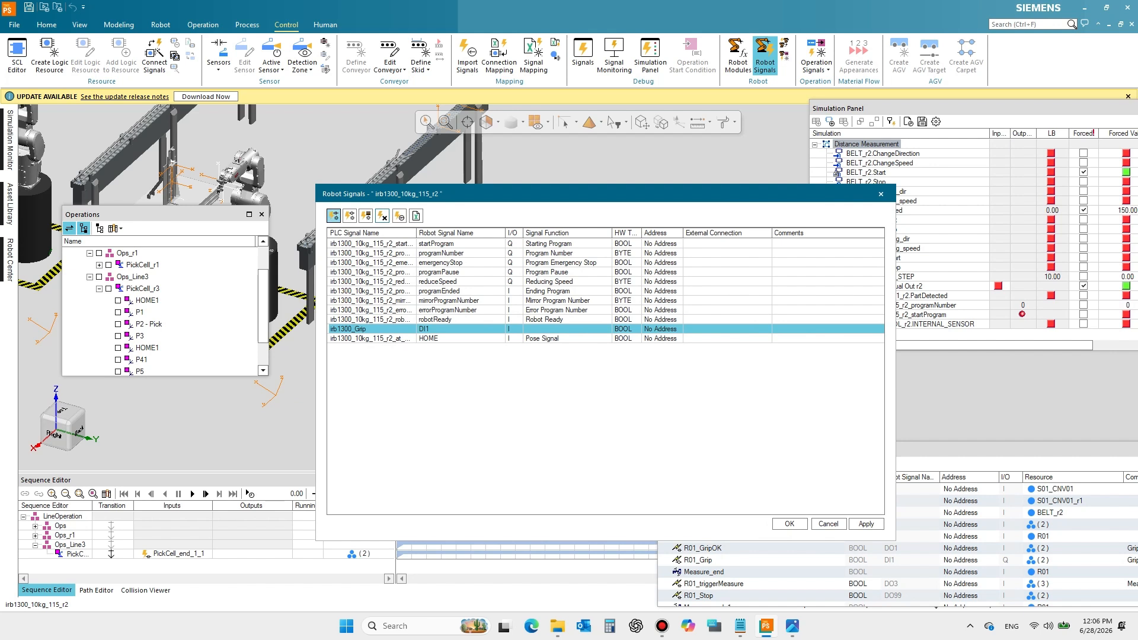
pyautogui.click(333, 216)
pyautogui.moveTo(191, 234); pyautogui.dragTo(525, 369)
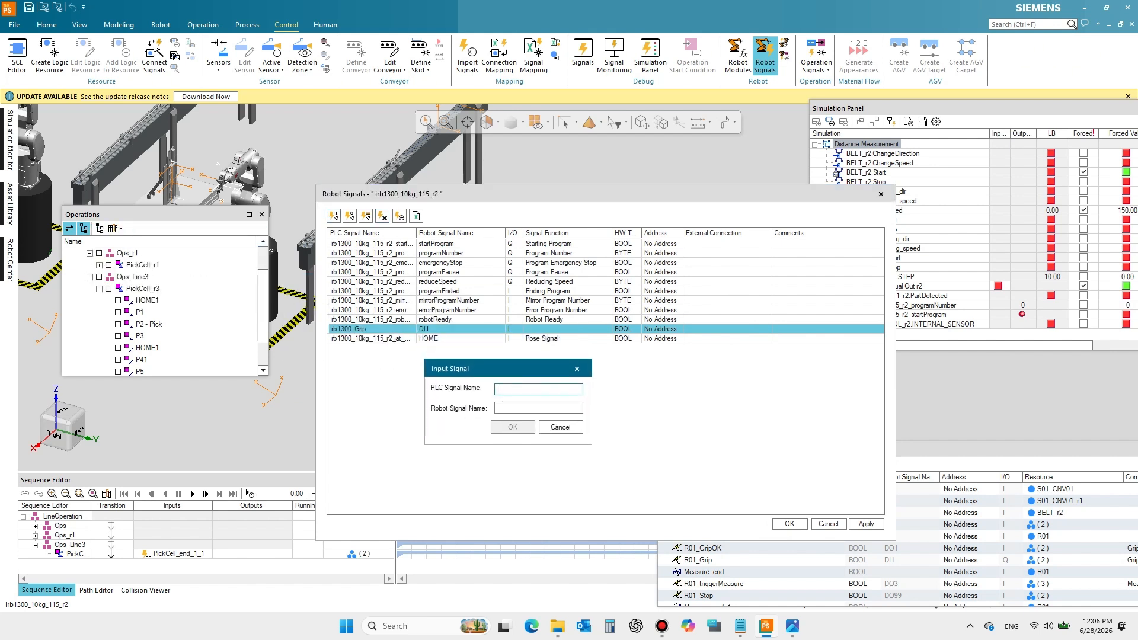
pyautogui.write('irb1300_ReleaseIn')
pyautogui.click(498, 408)
pyautogui.write('DI2')
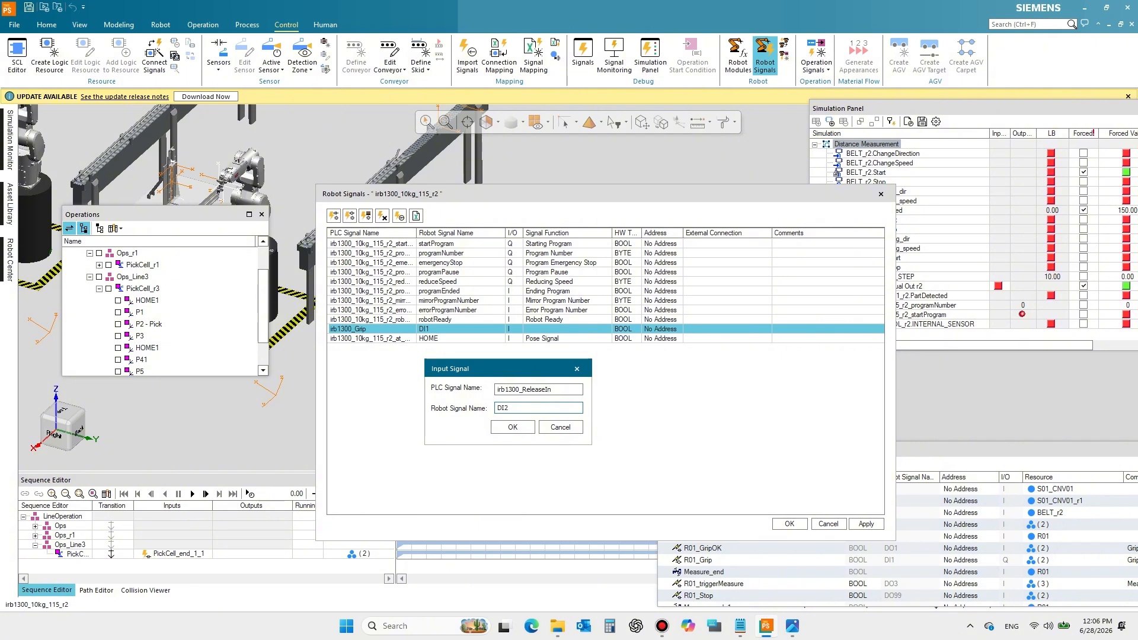
pyautogui.click(512, 426)
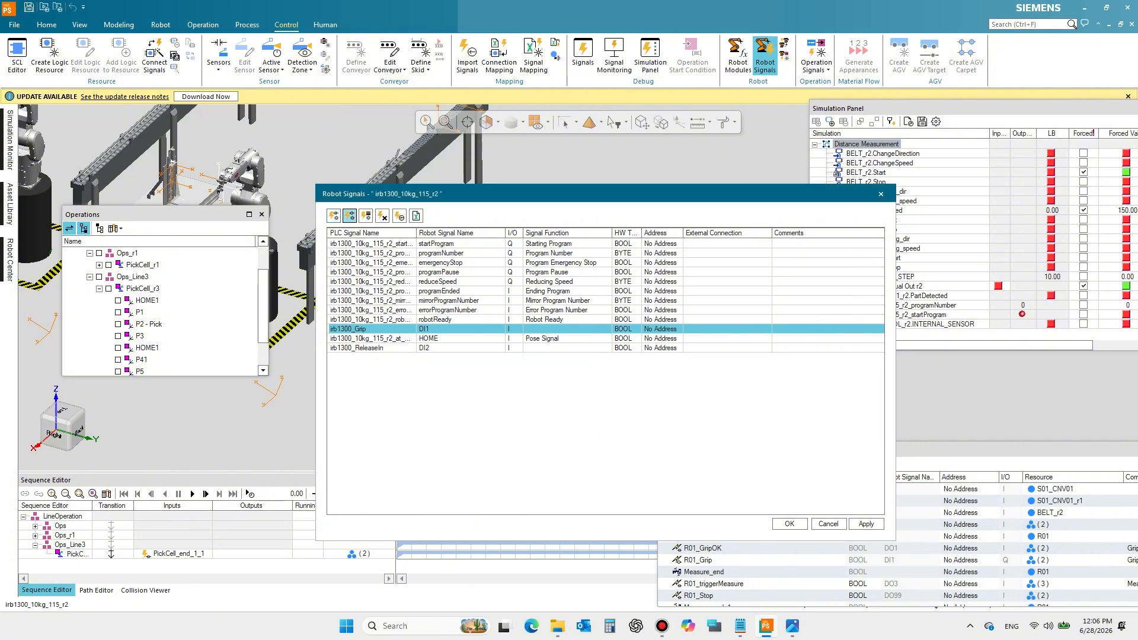
# - Add an output signal with PLC name irb1300_GripOK and robot signal name DO1
pyautogui.click(349, 215)
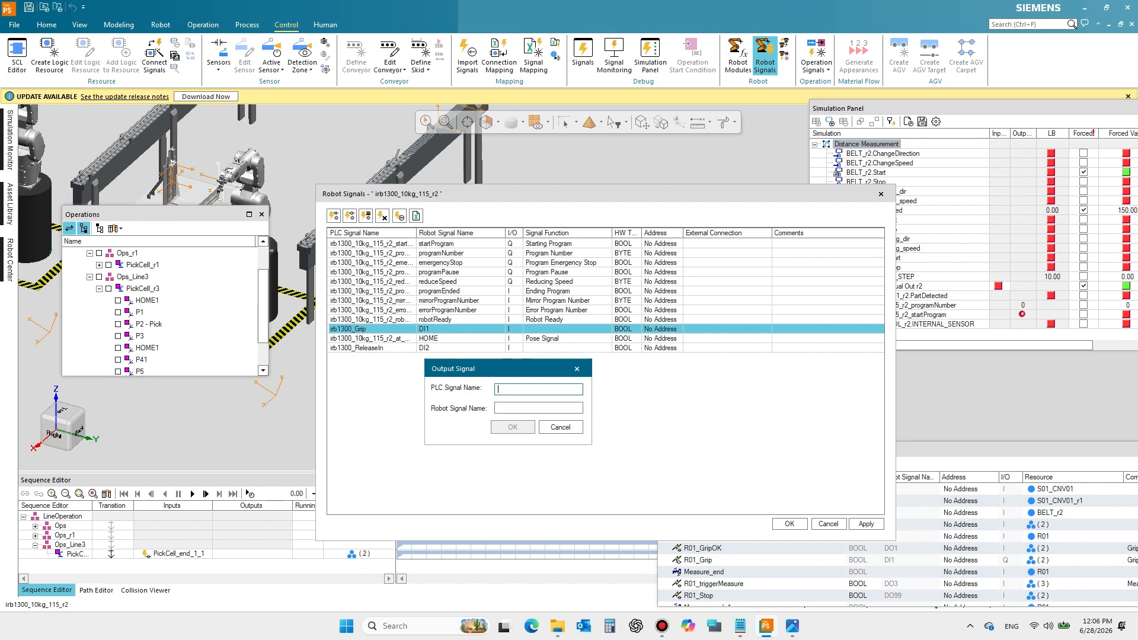
pyautogui.write('irb1300_GripOK')
pyautogui.click(498, 408)
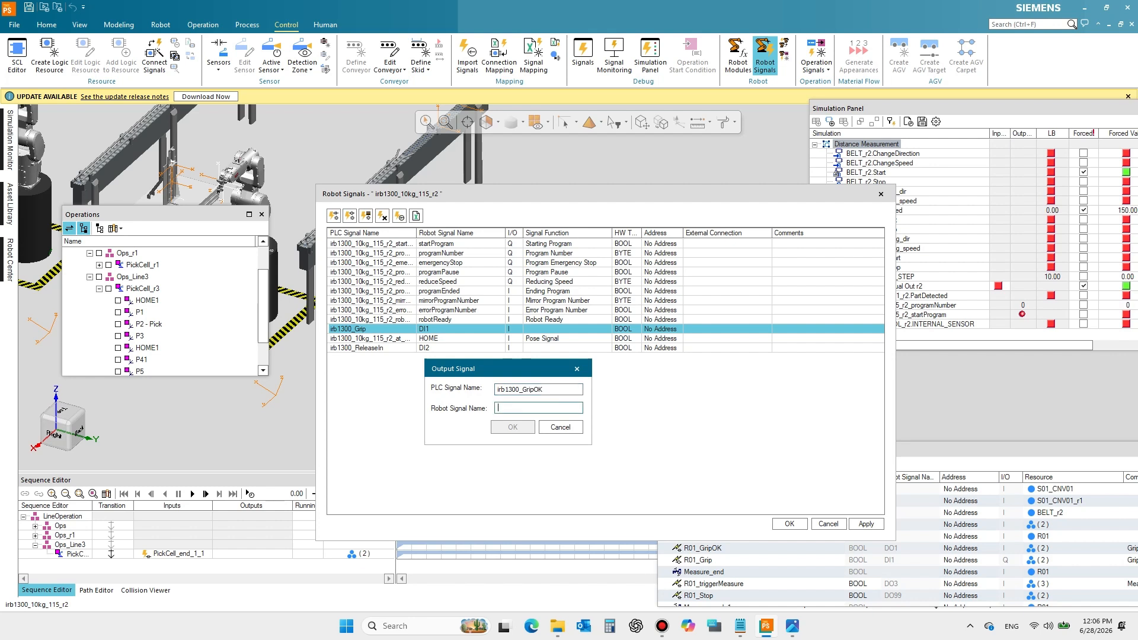
pyautogui.write('DO1')
pyautogui.click(512, 426)
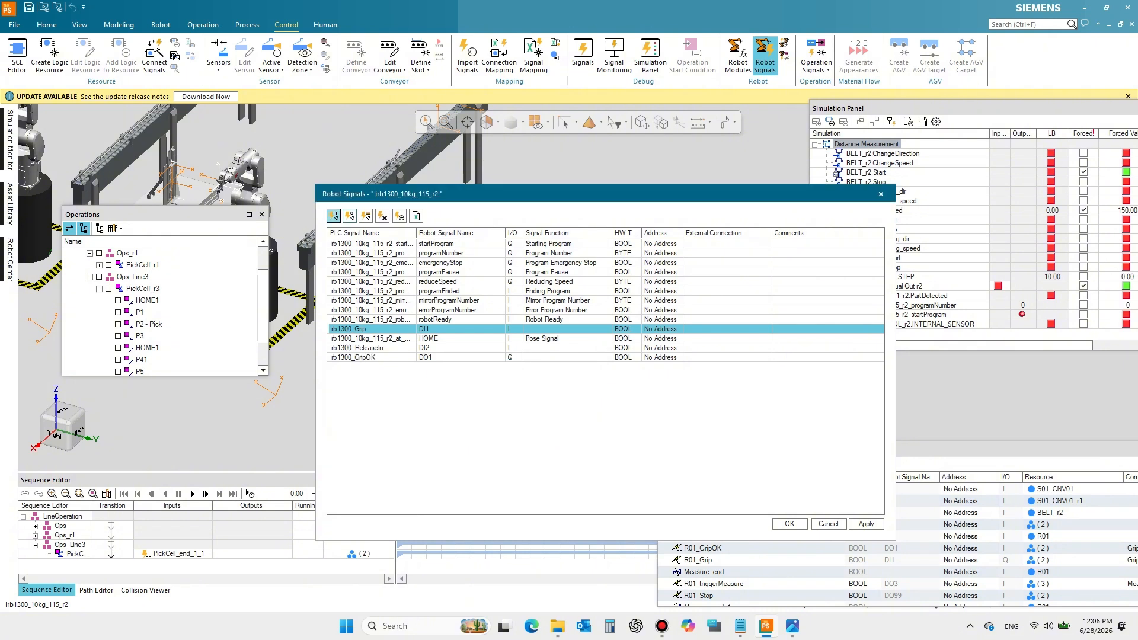
# - Add an output signal irb1300_ReleaseOK with robot signal name DO2 and accept the robot signals
pyautogui.click(350, 215)
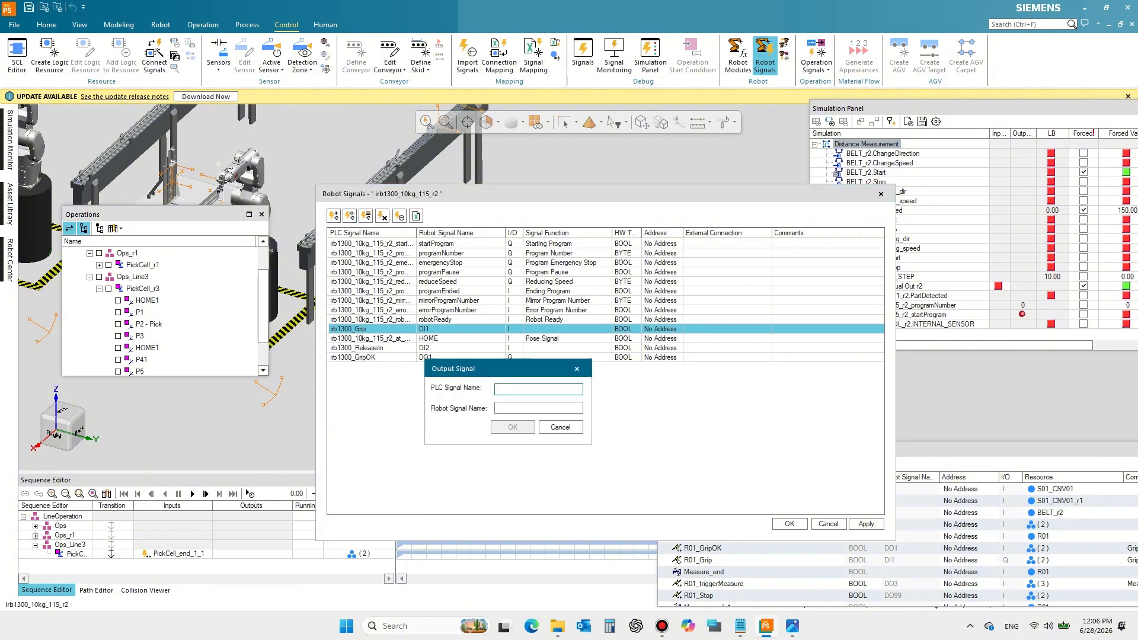
pyautogui.write('irb1300_ReleaseOK')
pyautogui.click(509, 408)
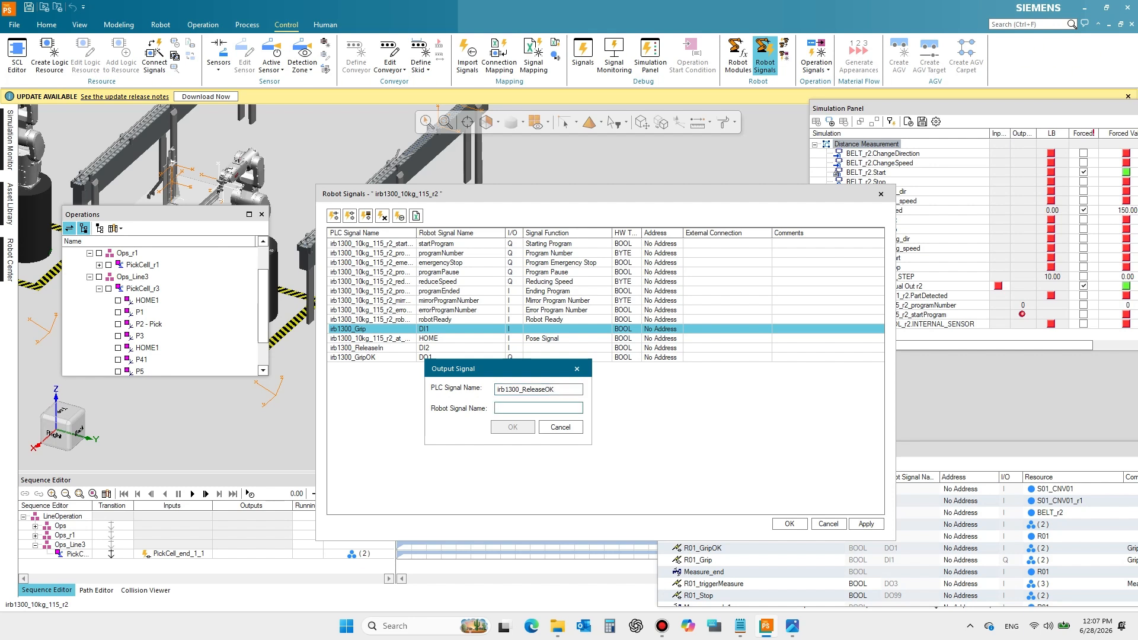
pyautogui.write('DO2')
pyautogui.press('Return')
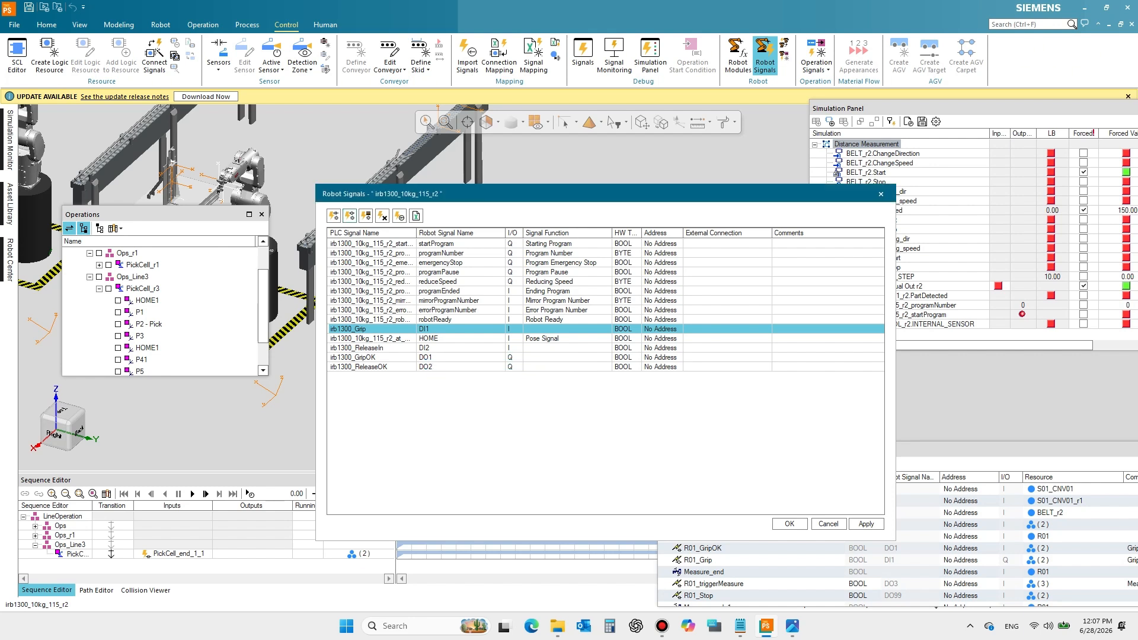
pyautogui.click(380, 347)
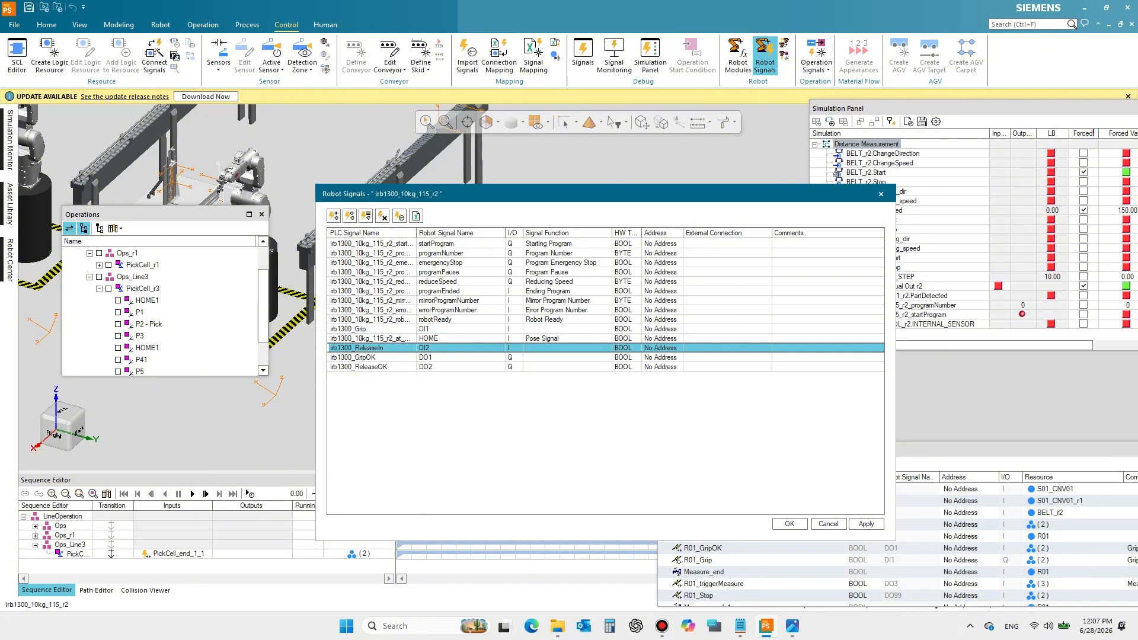
pyautogui.click(789, 524)
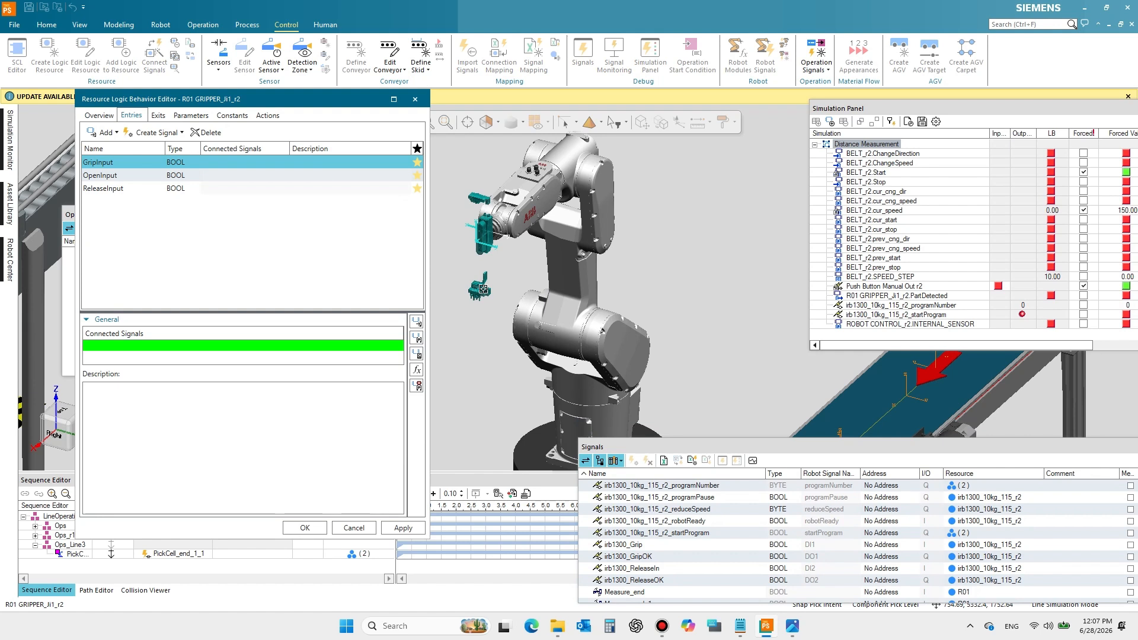
# - Connect irb1300_Grip to the GripInput entry of the R01 GRIPPER_Ji1_r2 logic and select the ReleaseInput entry
pyautogui.click(623, 544)
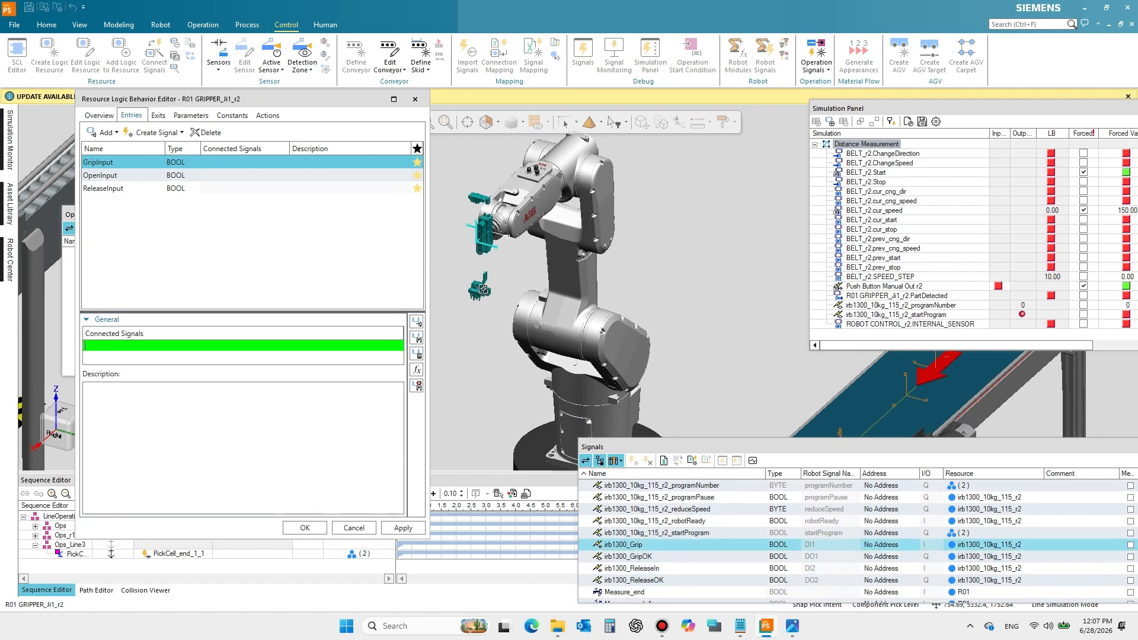
pyautogui.moveTo(624, 545); pyautogui.dragTo(243, 346)
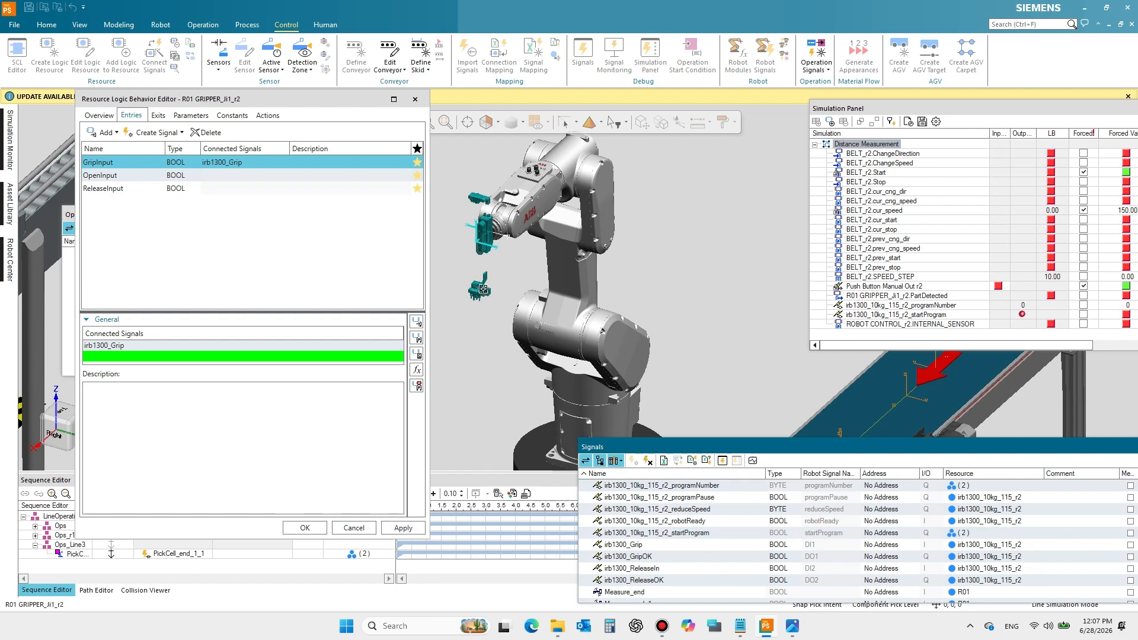
pyautogui.click(104, 188)
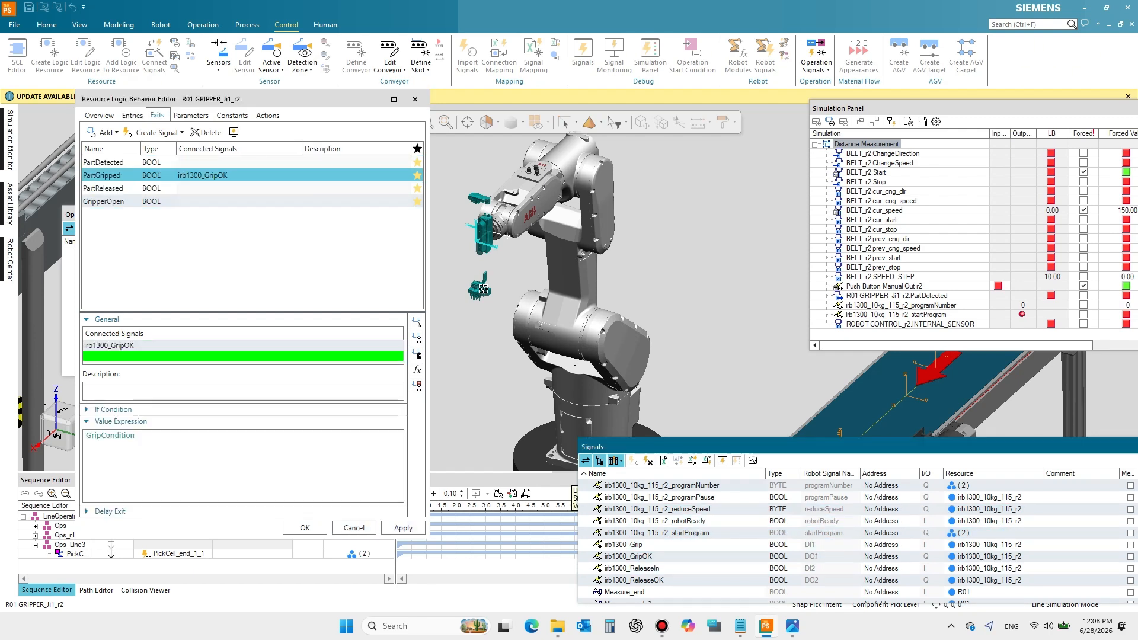
# - Connect irb1300_ReleaseOK to the PartReleased exit of the R01 GRIPPER_Ji1_r2 logic
pyautogui.click(104, 189)
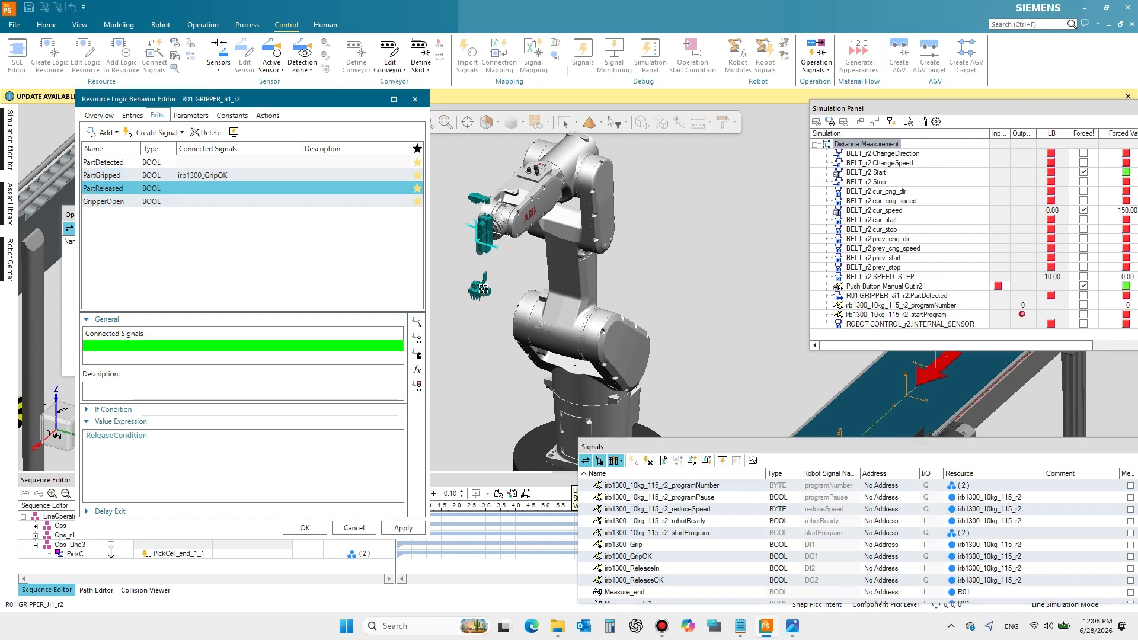
pyautogui.click(634, 580)
pyautogui.click(634, 580)
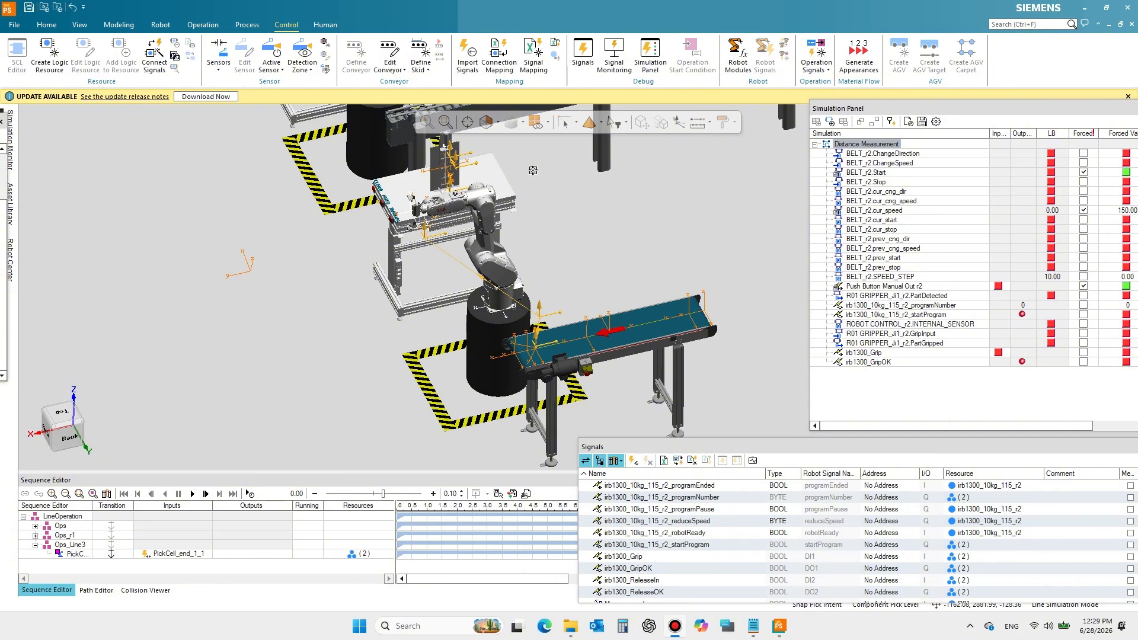
# - Jump the R01 GRIPPER_Ji1_r2 gripper to its OPEN pose and close the Pose Editor
pyautogui.scroll(5, 415, 203)
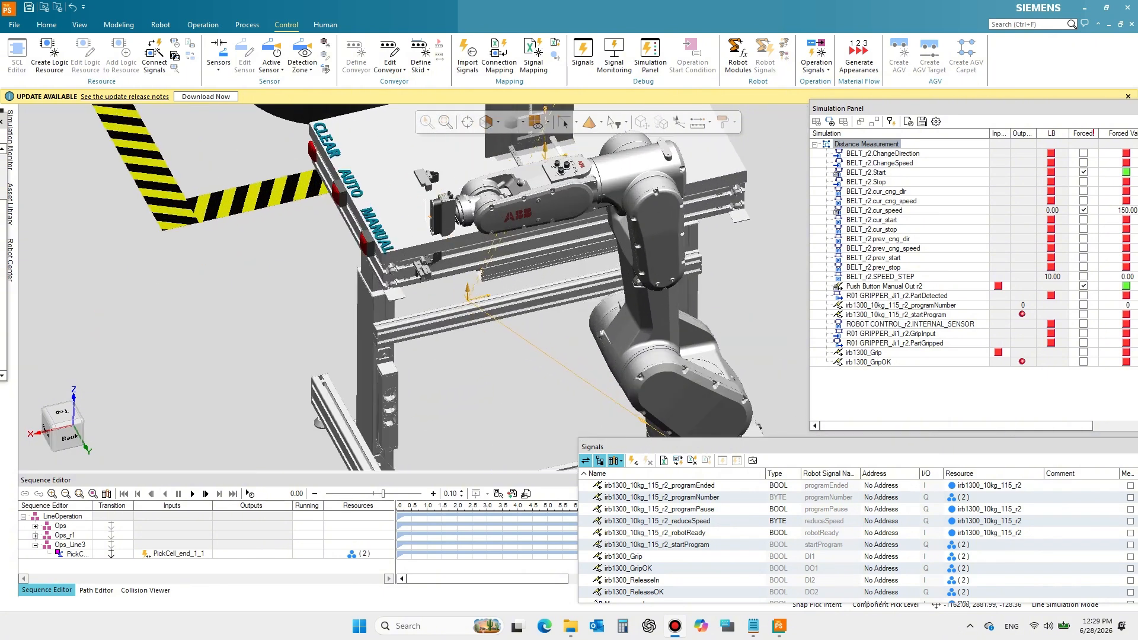
pyautogui.click(441, 218)
pyautogui.rightClick(442, 218)
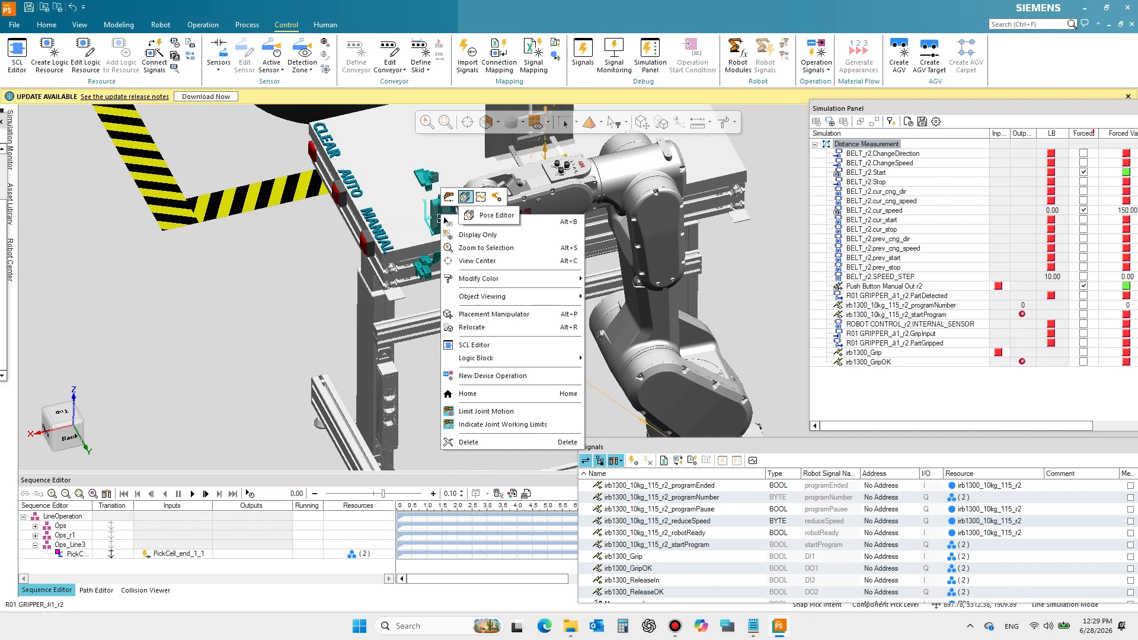
pyautogui.press('Escape')
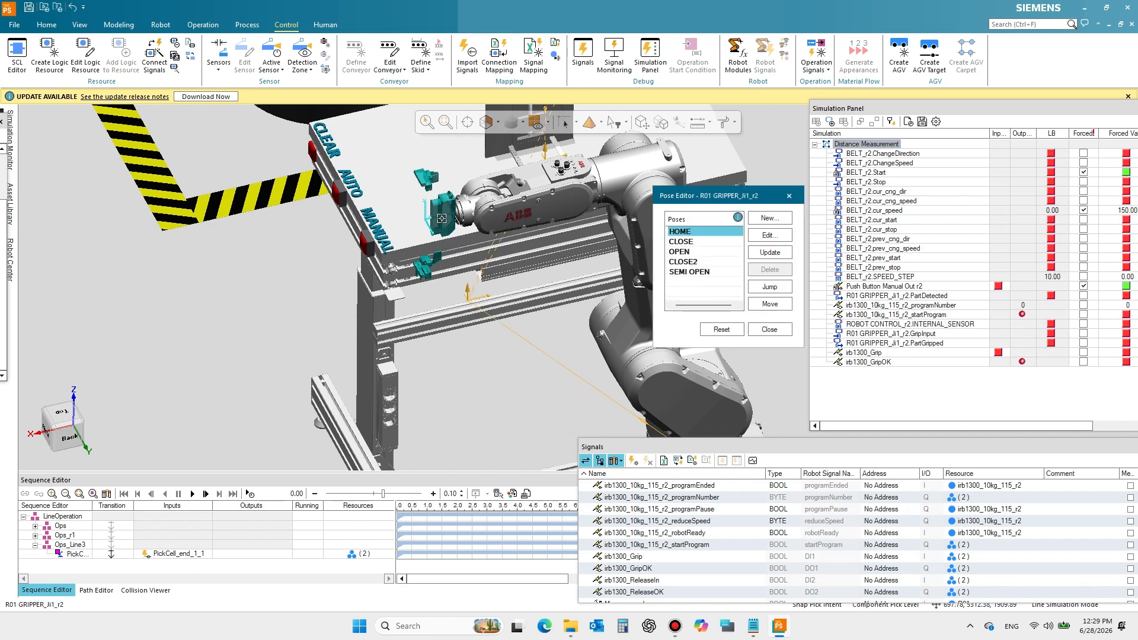
pyautogui.press('Down')
pyautogui.press('Down')
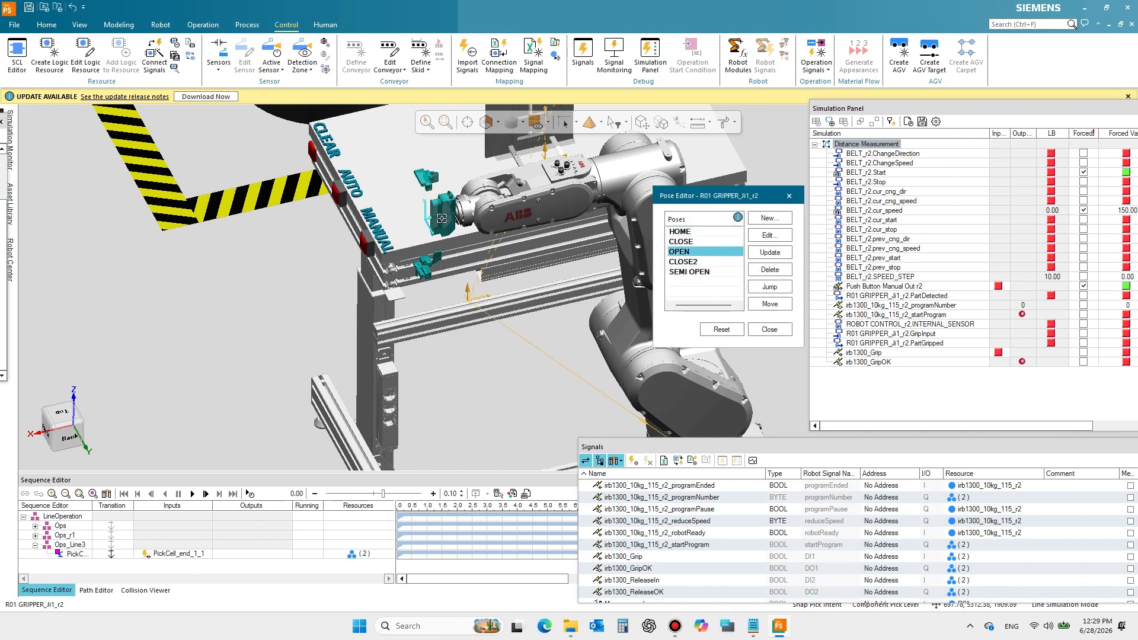
pyautogui.click(769, 287)
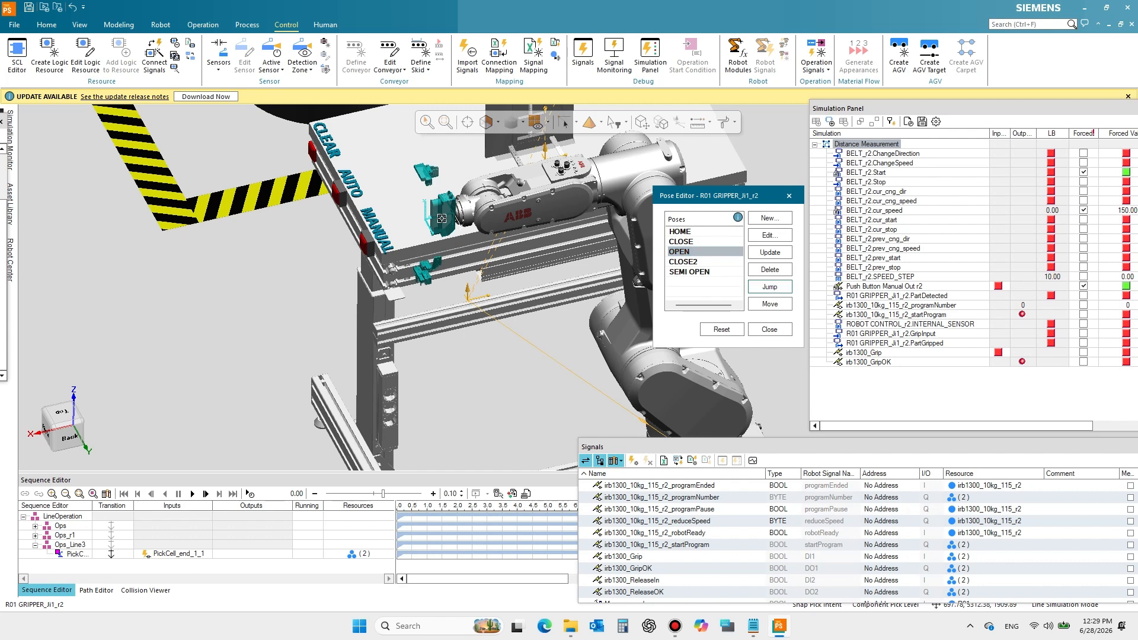
pyautogui.click(769, 329)
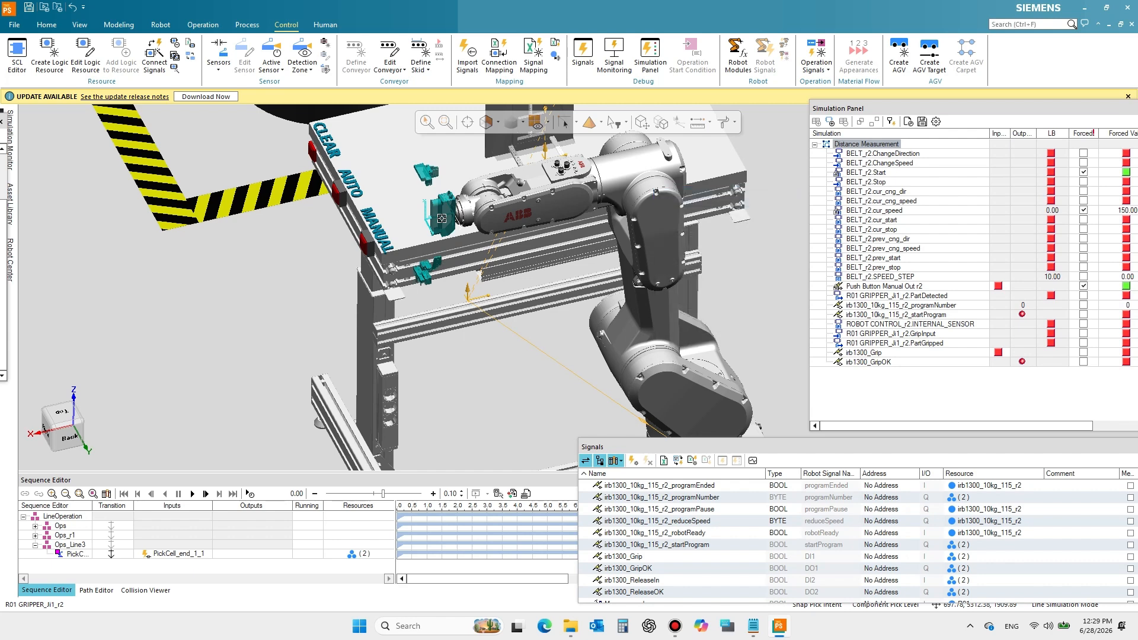
# - Run the line simulation to check the third robot's gripping cycle and reset it to the start
pyautogui.scroll(-5, 577, 295)
pyautogui.moveTo(507, 256); pyautogui.dragTo(379, 199, button='middle')
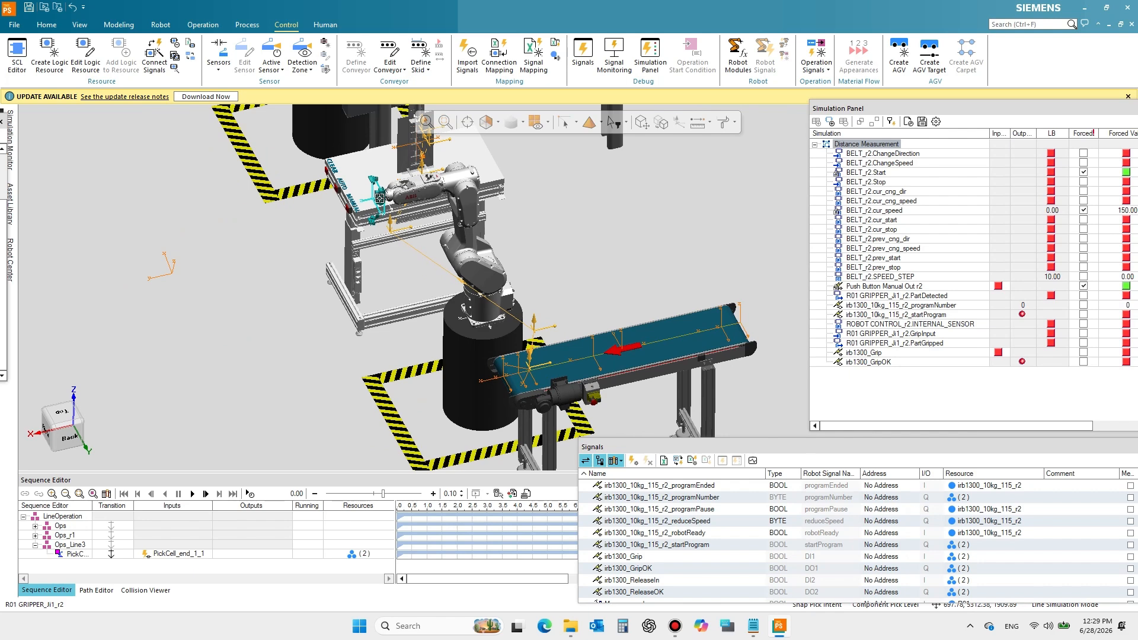
pyautogui.click(192, 494)
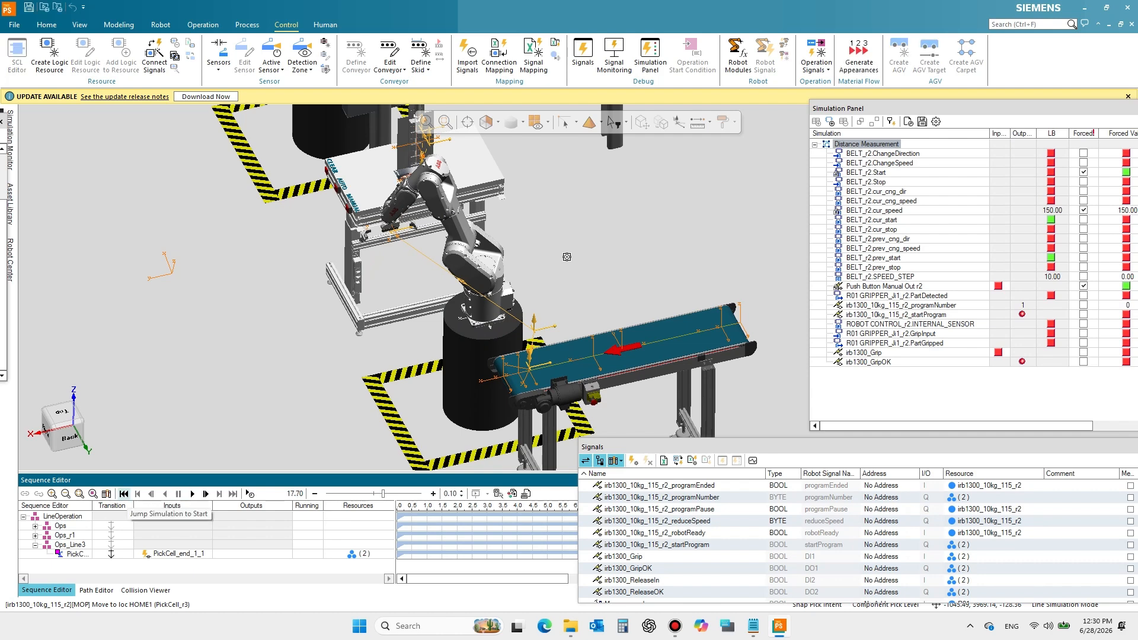
pyautogui.click(124, 494)
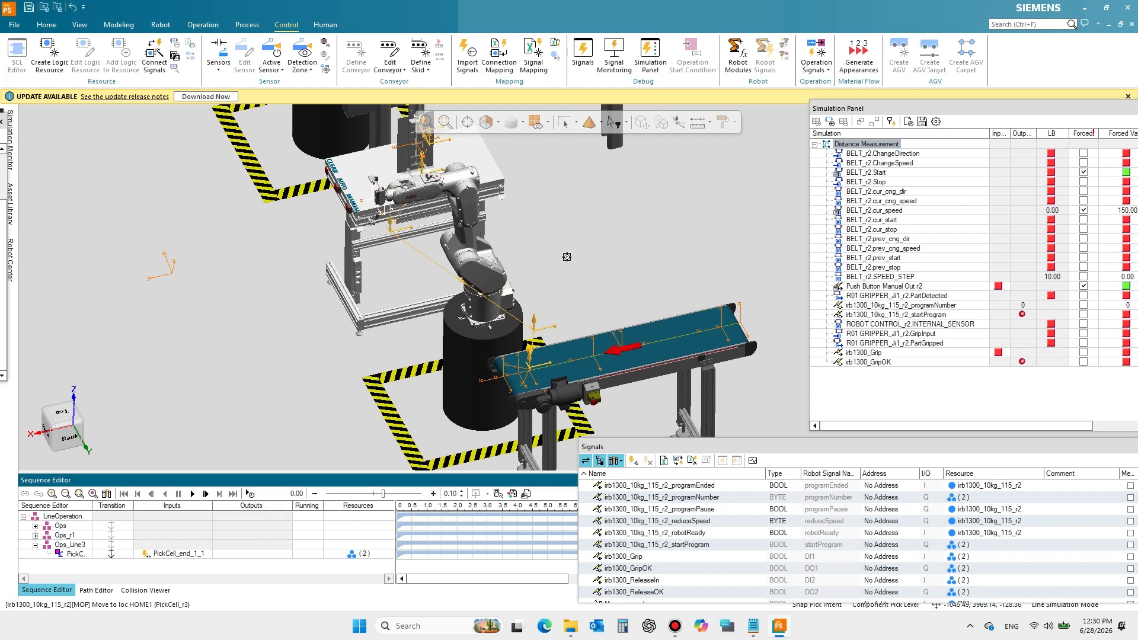
# - Reopen the gripper's Pose Editor, choose the OPEN pose again and close the editor
pyautogui.click(373, 198)
pyautogui.rightClick(374, 198)
pyautogui.press('Escape')
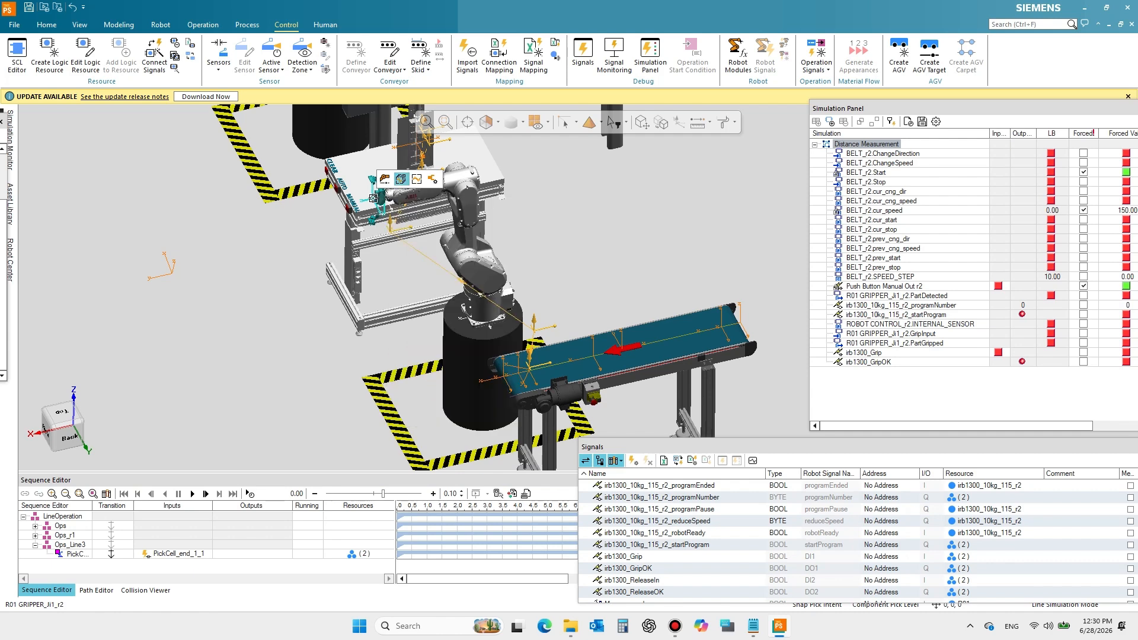
pyautogui.click(679, 251)
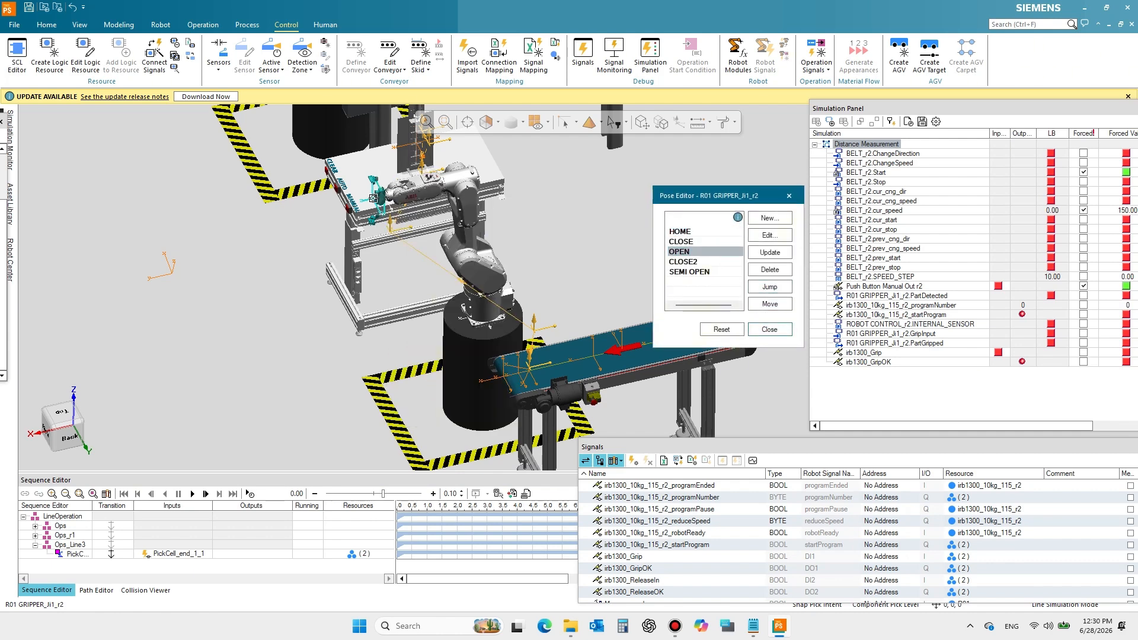
pyautogui.click(769, 329)
# - Open location P51 of the PickCell_r3 operation for teaching and clear all its OLP commands
pyautogui.moveTo(0, 122); pyautogui.dragTo(149, 131)
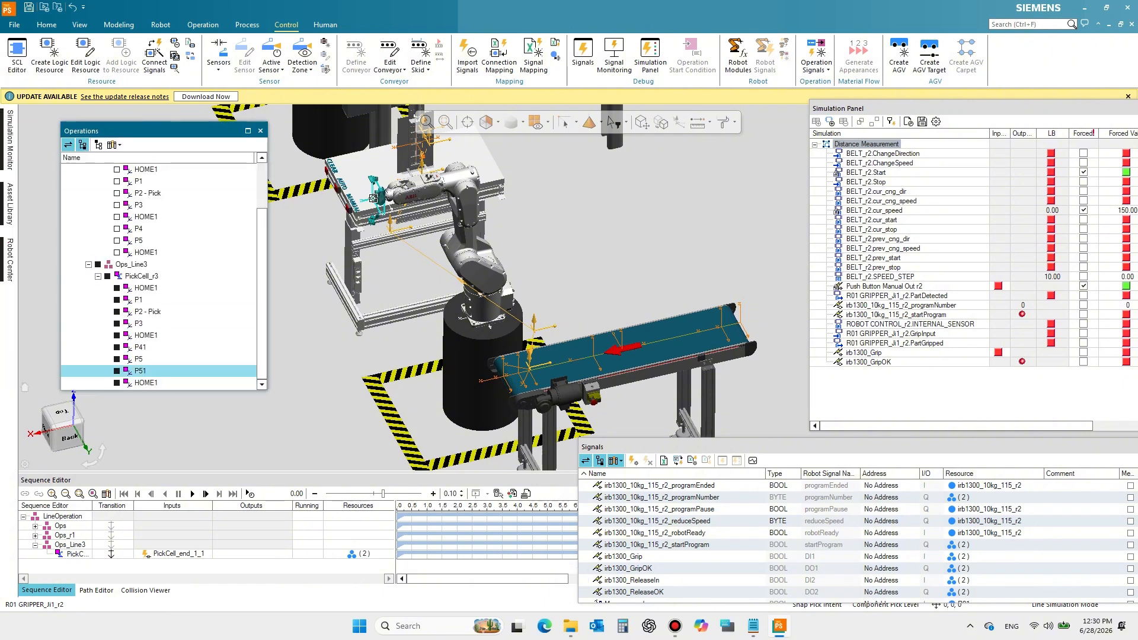
pyautogui.click(140, 371)
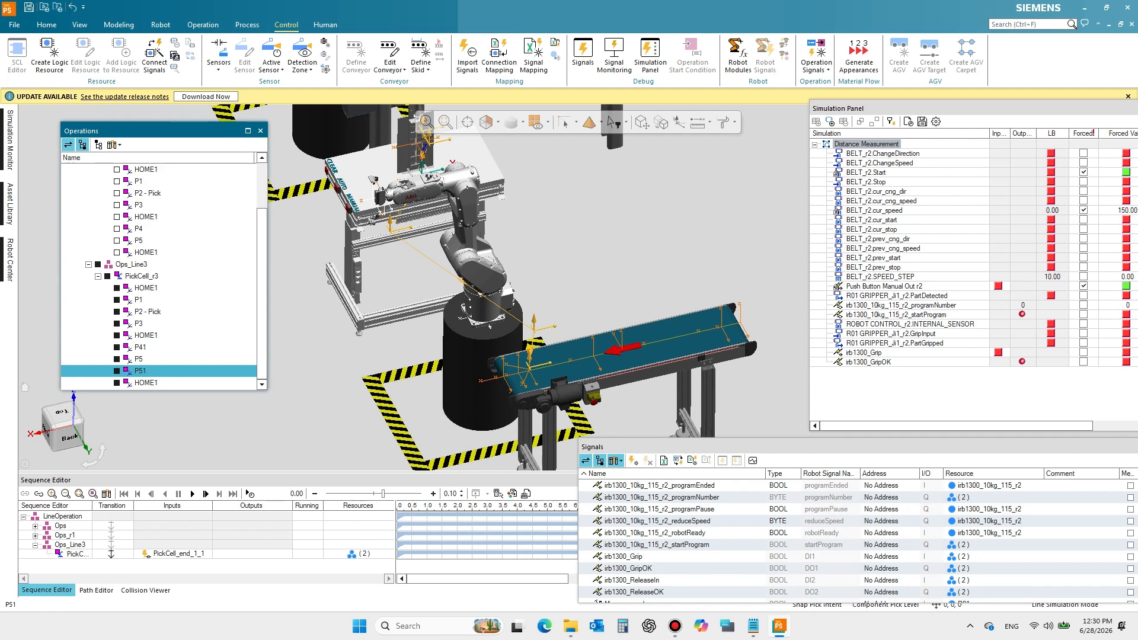
pyautogui.doubleClick(140, 370)
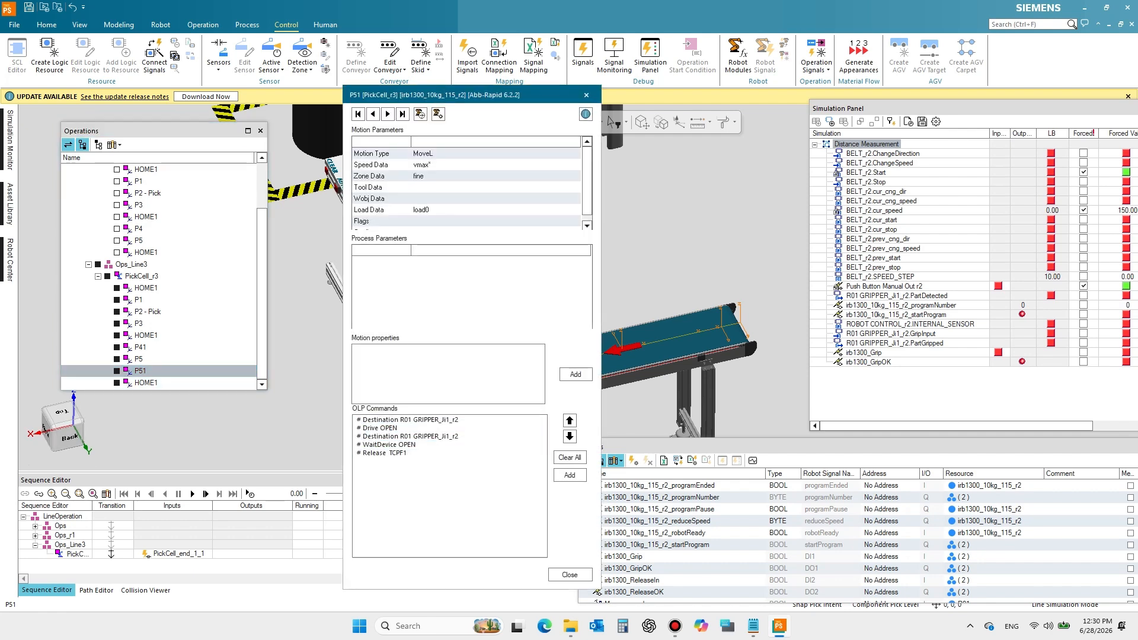
pyautogui.click(569, 457)
pyautogui.click(569, 475)
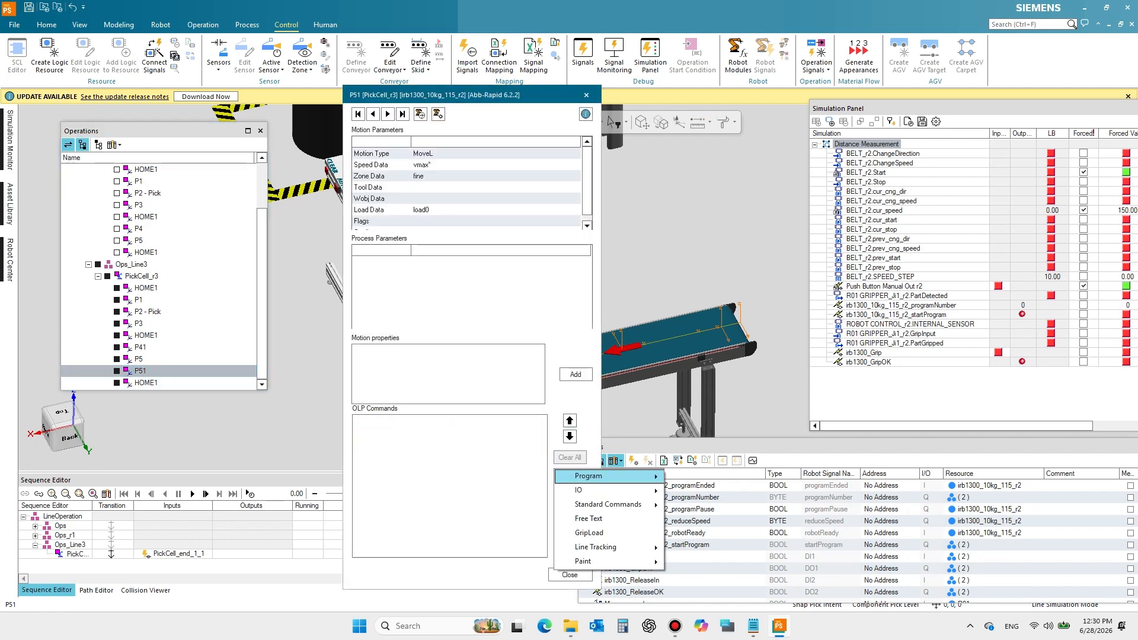
pyautogui.moveTo(593, 489)
pyautogui.moveTo(696, 491)
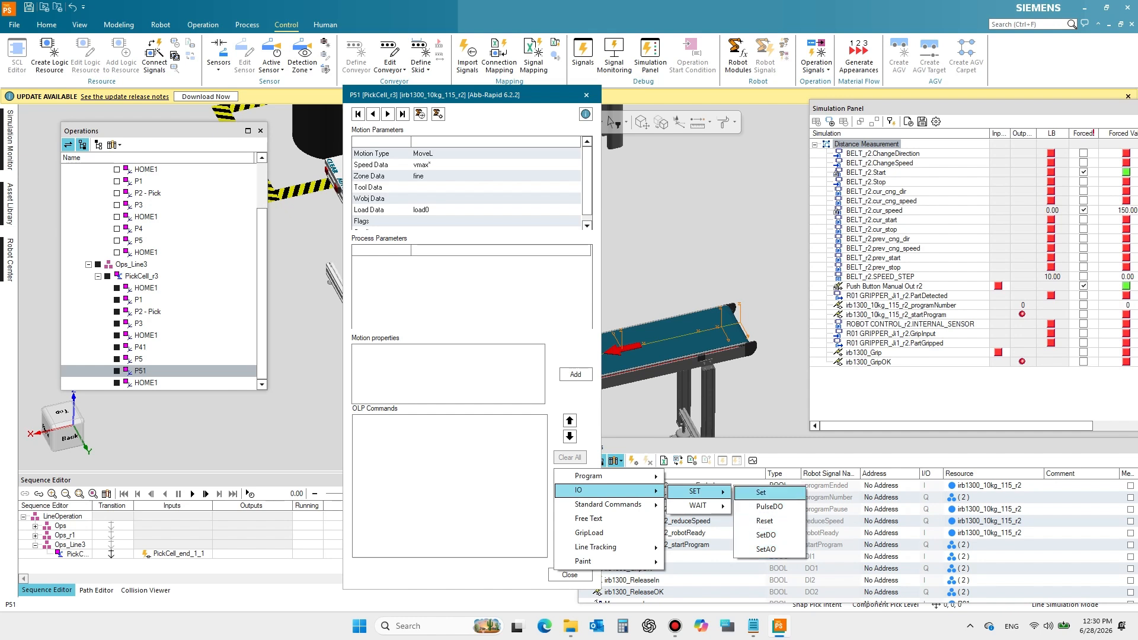
pyautogui.click(761, 493)
pyautogui.click(629, 303)
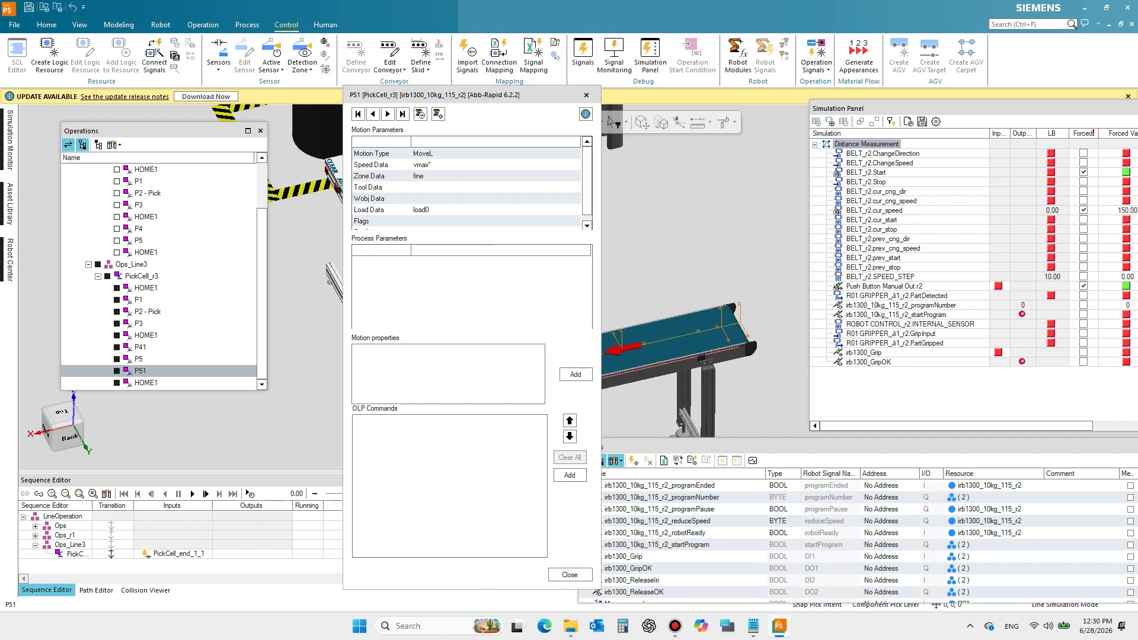
# - Add a SetDO command at P51 that sets signal DI2 to 1, with DOFlag None
pyautogui.click(569, 475)
pyautogui.moveTo(696, 491)
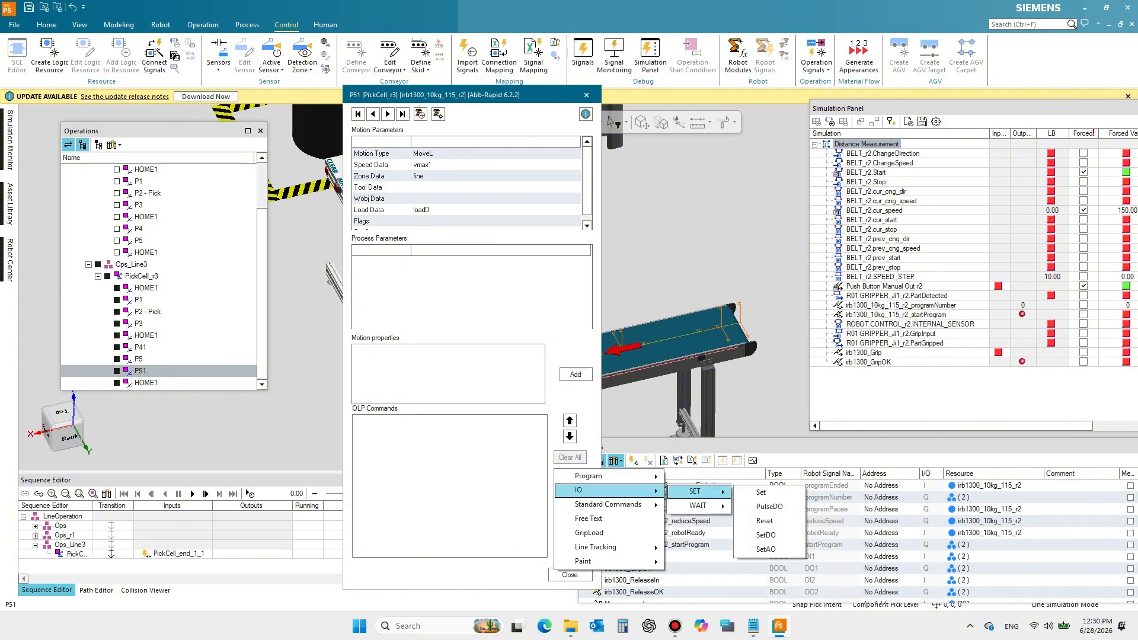
pyautogui.click(769, 536)
pyautogui.click(644, 301)
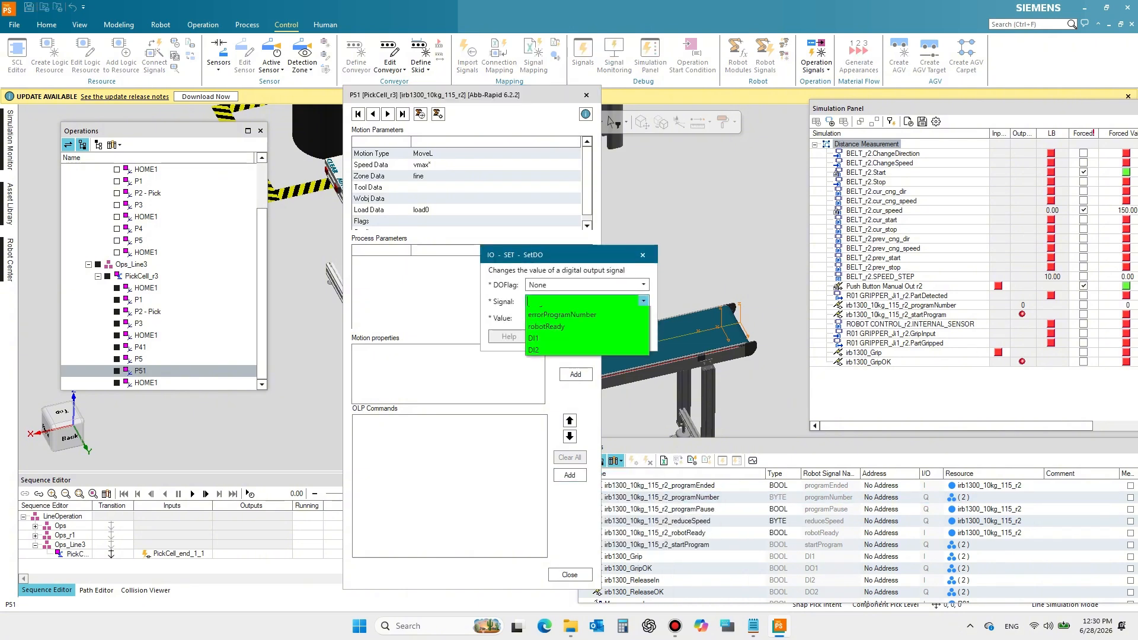
pyautogui.click(583, 361)
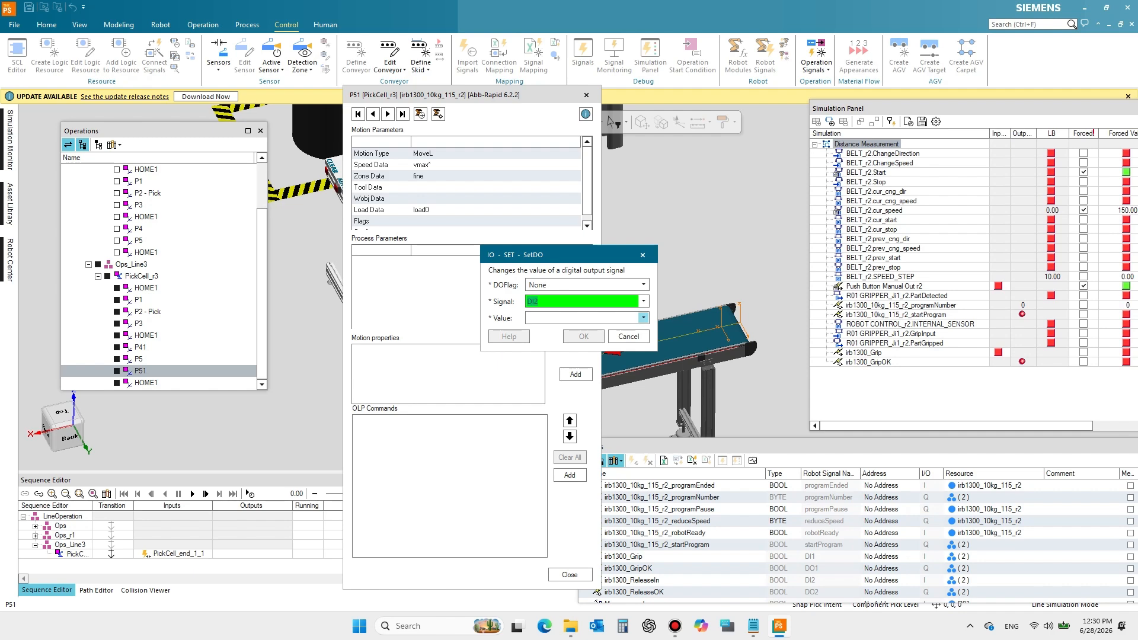
pyautogui.click(644, 318)
pyautogui.click(598, 330)
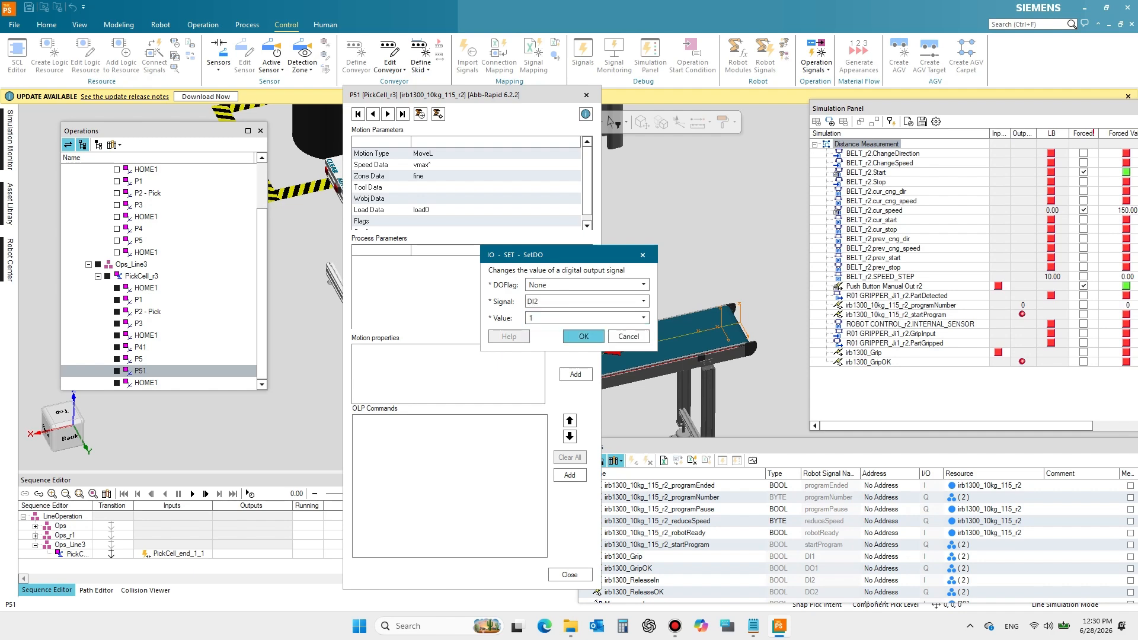
pyautogui.click(584, 336)
# - Start a WaitDI command at P51 and choose DO1 as its signal
pyautogui.click(569, 475)
pyautogui.moveTo(616, 490)
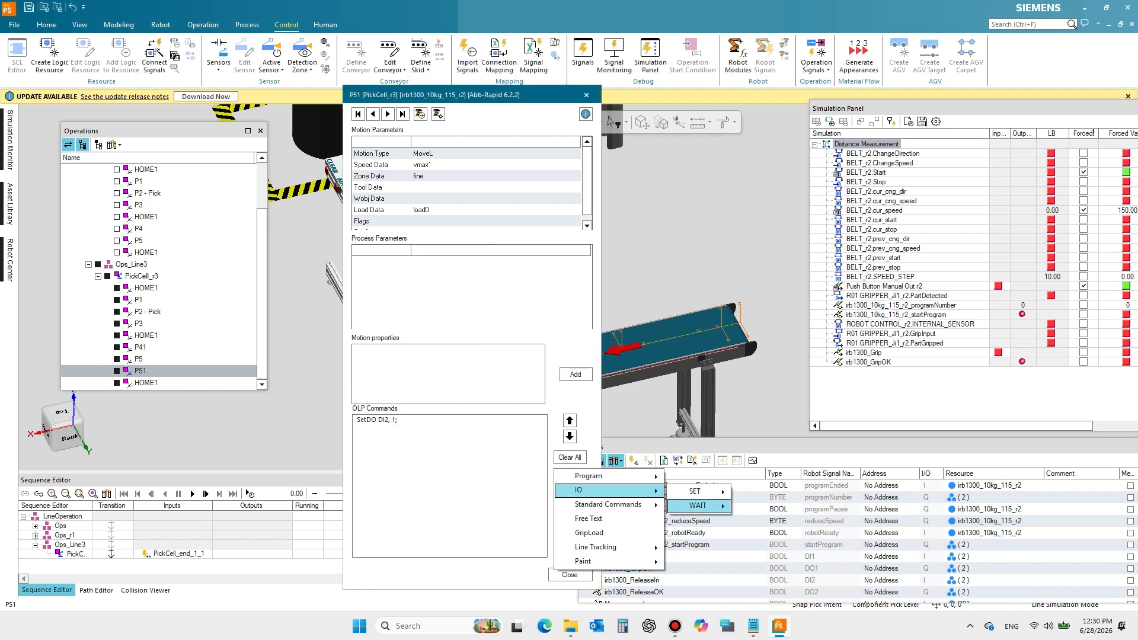
pyautogui.moveTo(705, 506)
pyautogui.click(764, 507)
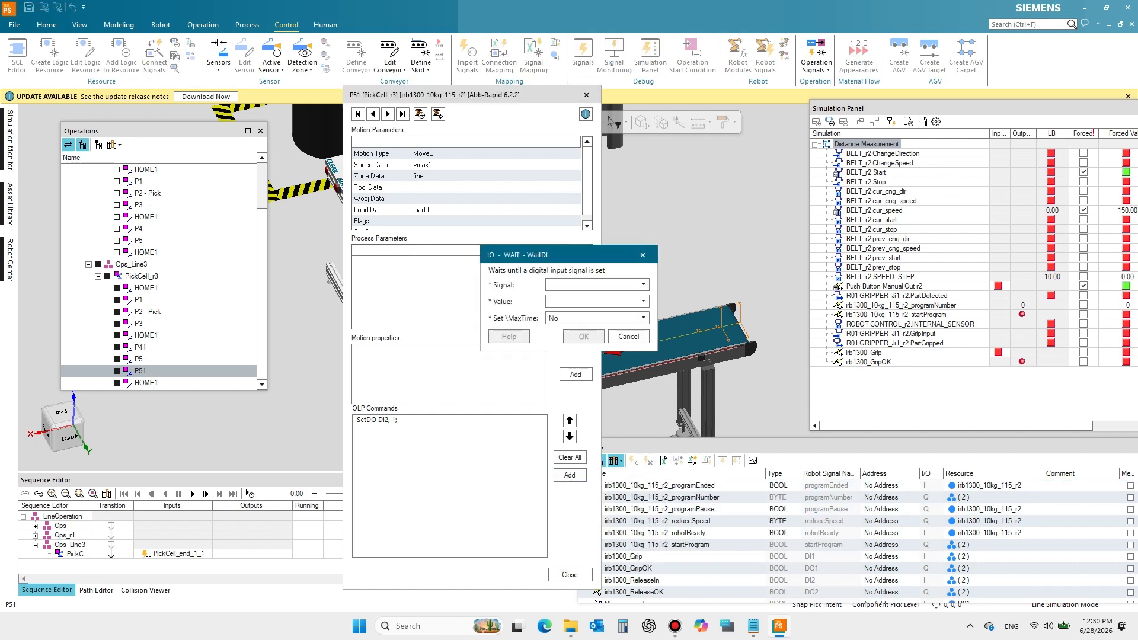
pyautogui.click(643, 301)
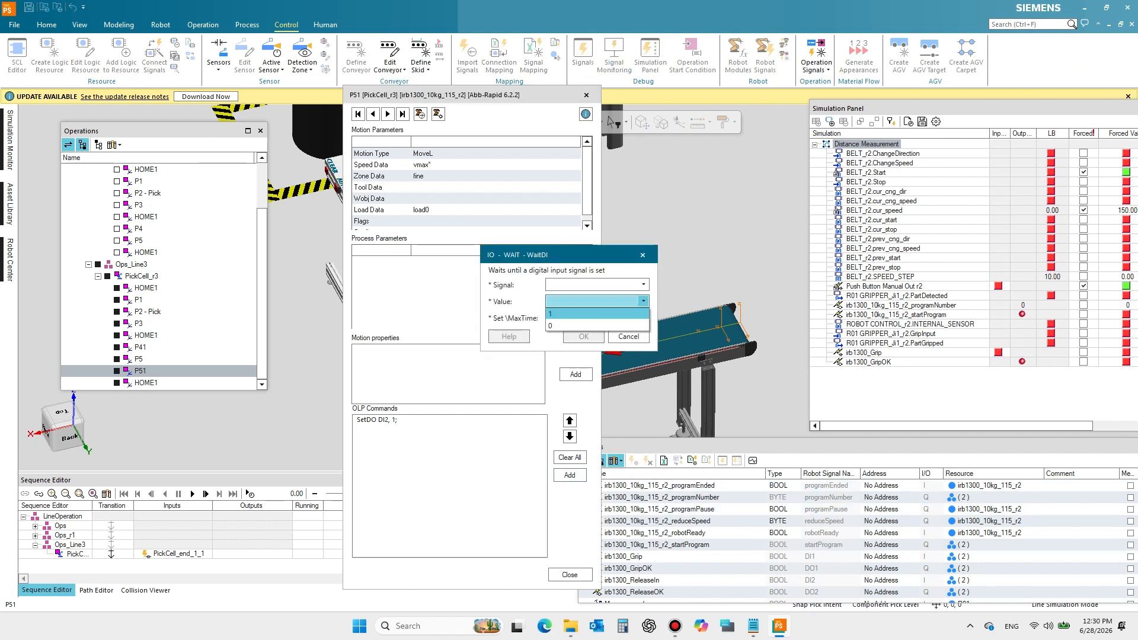
pyautogui.click(604, 313)
pyautogui.click(643, 285)
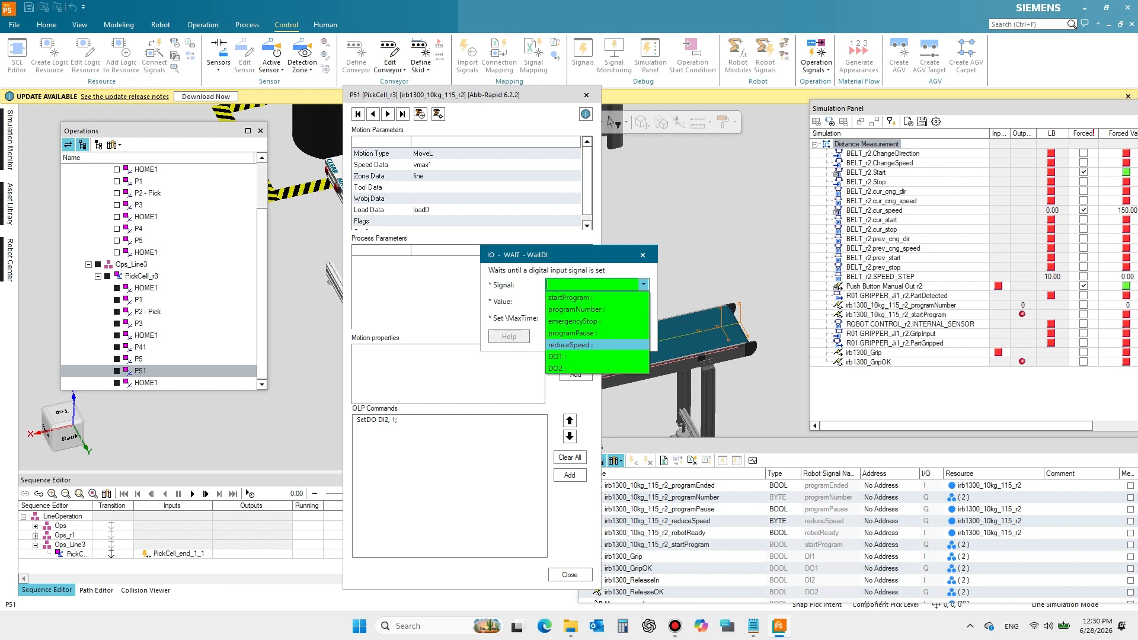
pyautogui.press('Return')
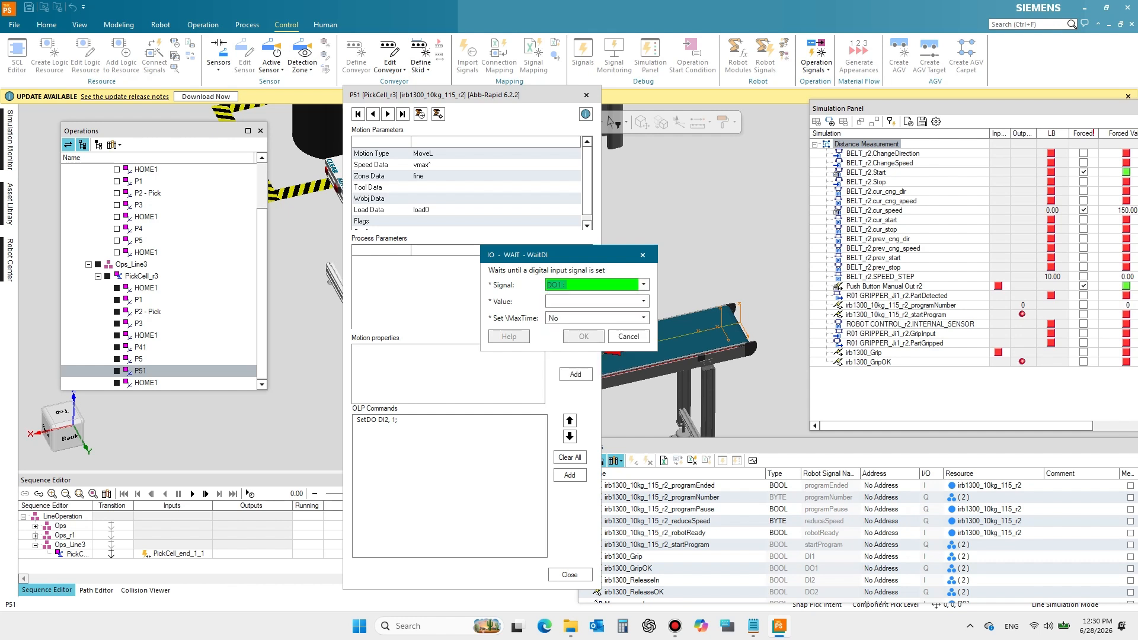
# - Set the WaitDI value to 1 without a maximum time and add the command to P51
pyautogui.click(643, 301)
pyautogui.click(604, 314)
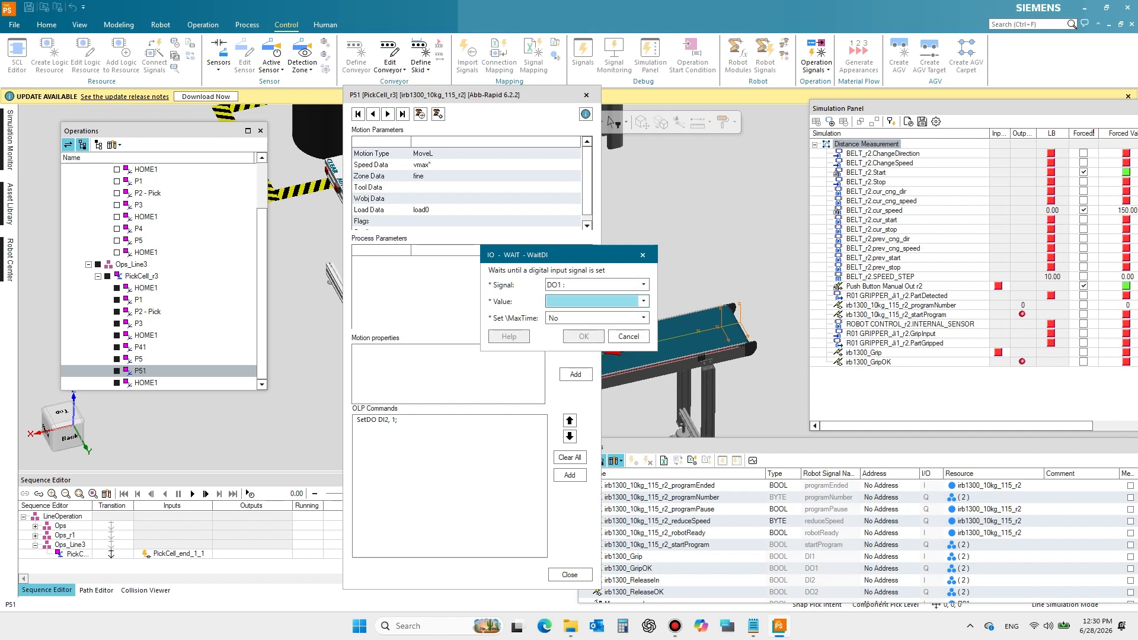
pyautogui.click(643, 301)
pyautogui.click(604, 314)
pyautogui.click(643, 301)
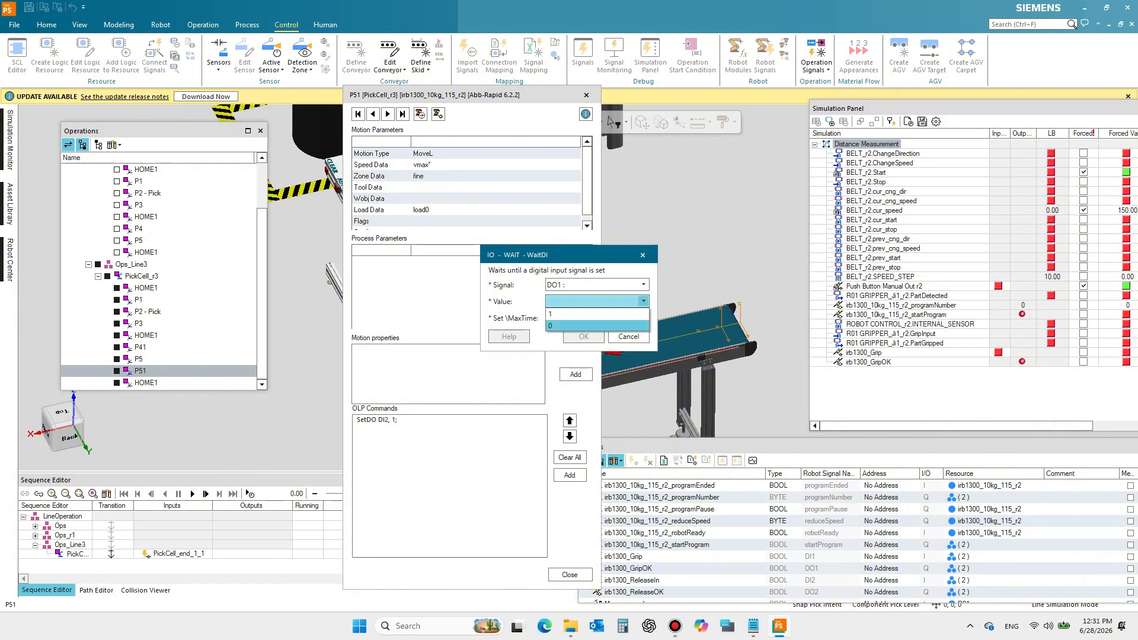
pyautogui.click(616, 325)
pyautogui.click(643, 318)
pyautogui.click(616, 329)
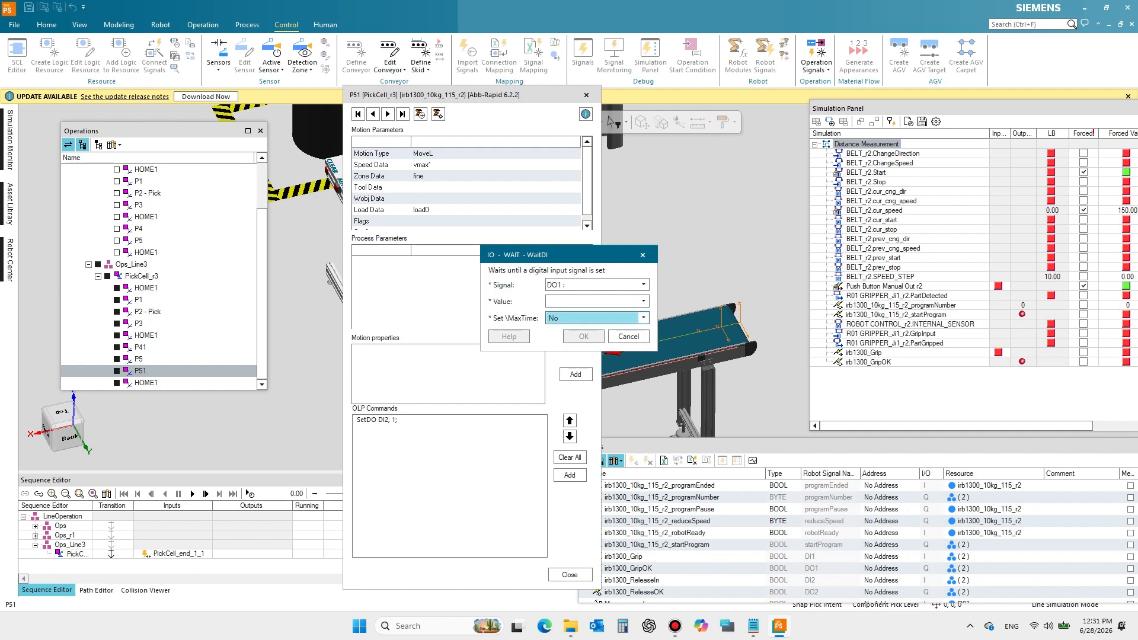
pyautogui.click(643, 301)
pyautogui.click(595, 314)
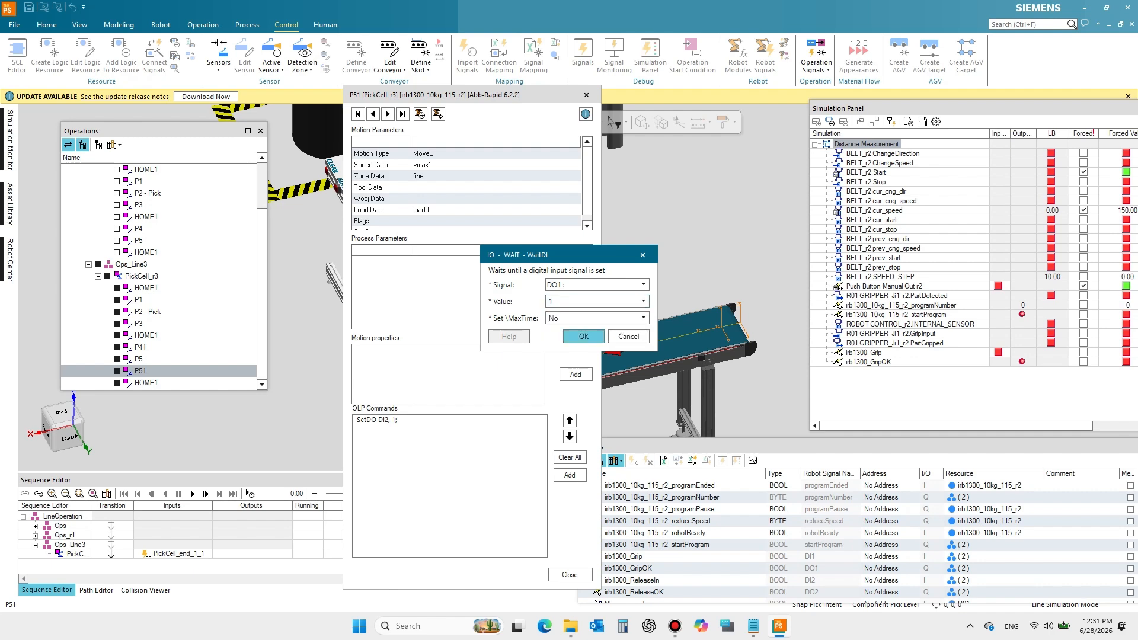
pyautogui.click(583, 336)
pyautogui.click(569, 474)
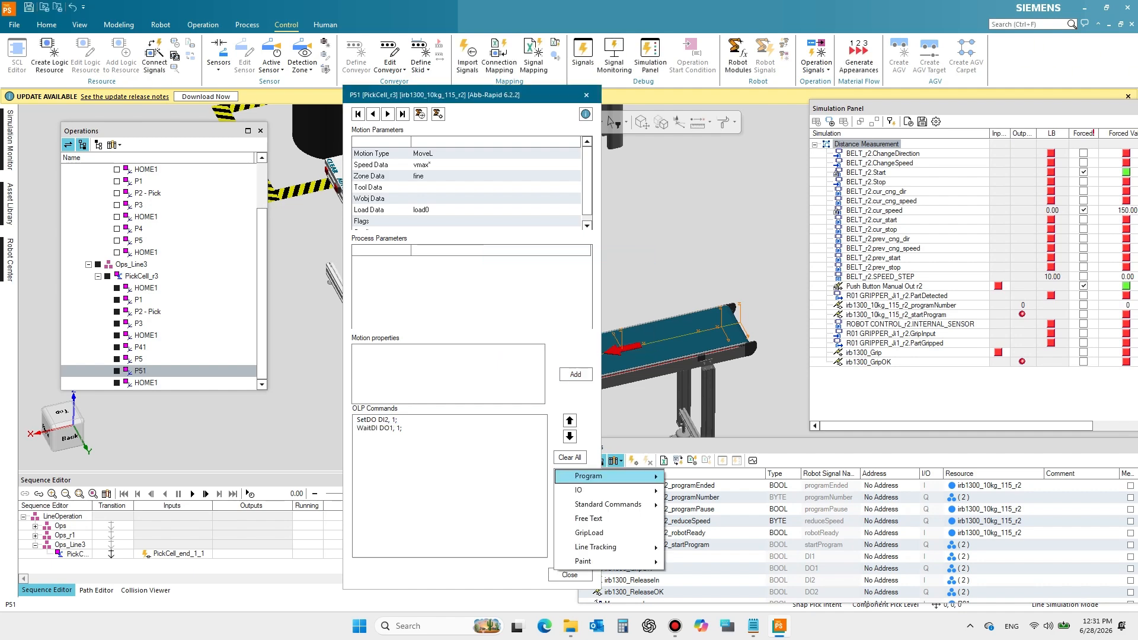
pyautogui.moveTo(610, 490)
pyautogui.moveTo(695, 491)
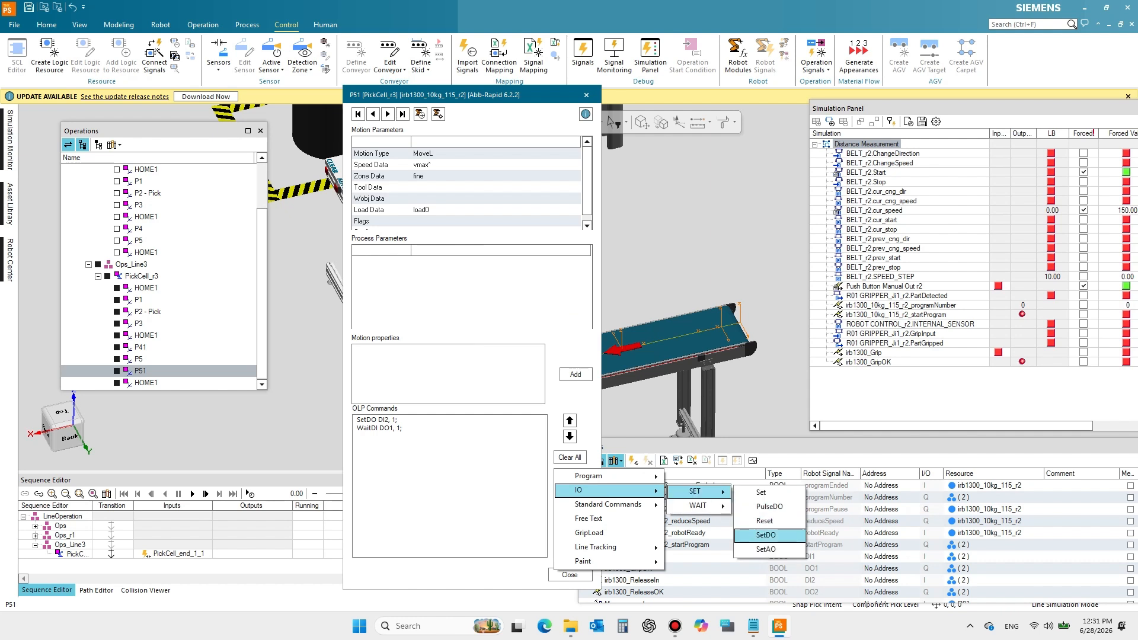
pyautogui.click(765, 534)
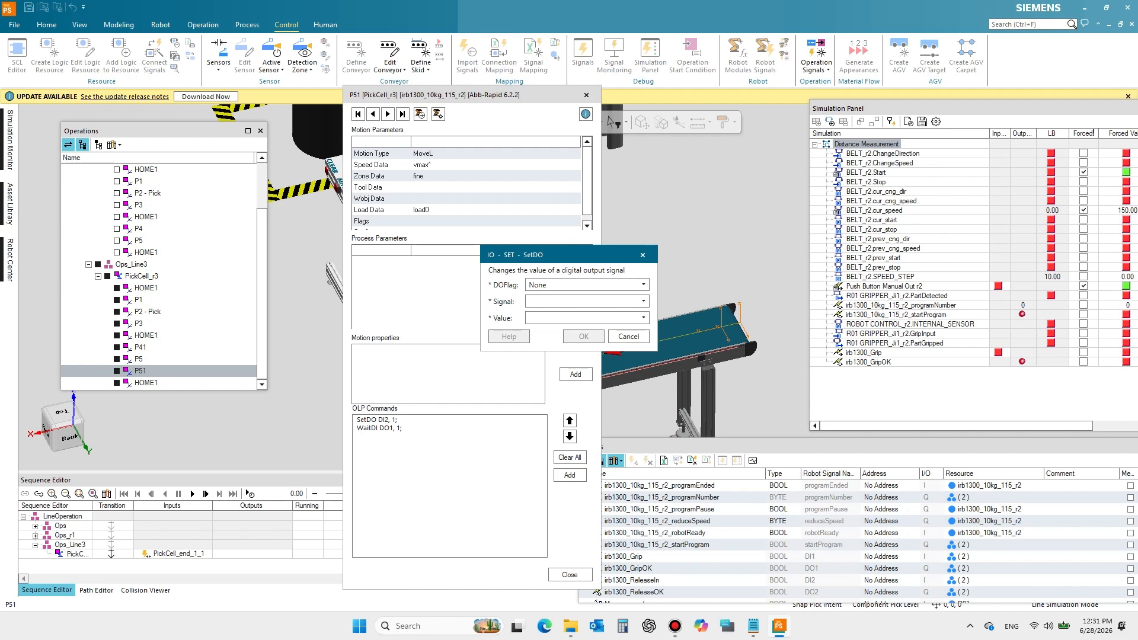
pyautogui.click(628, 336)
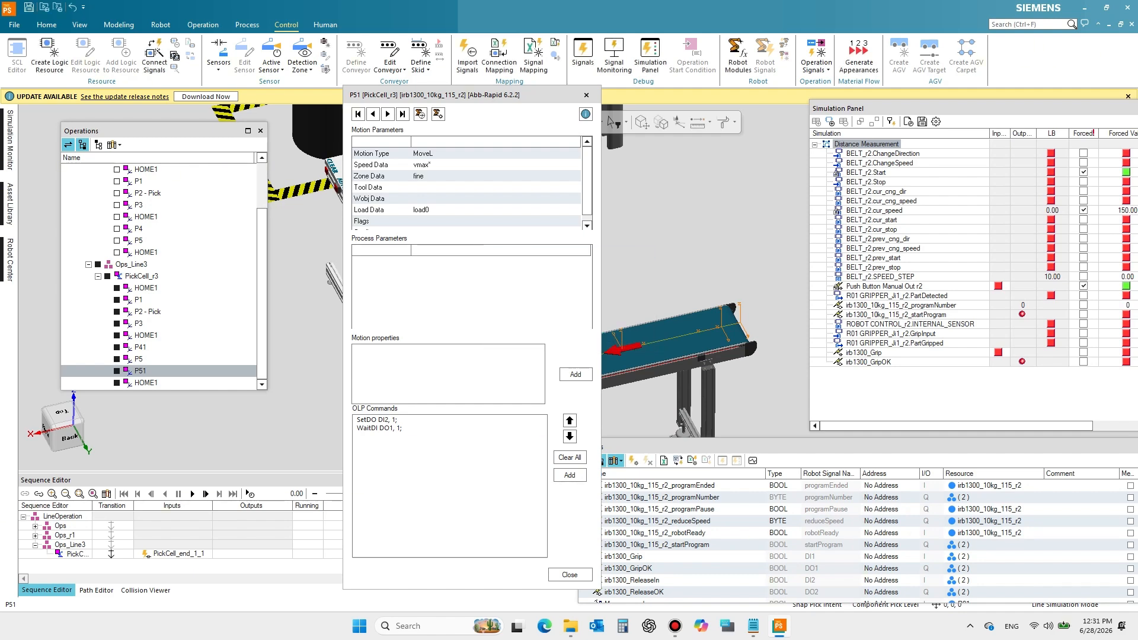
# - Edit P51's WaitDI command so that it waits for signal DO2
pyautogui.doubleClick(379, 428)
pyautogui.click(643, 285)
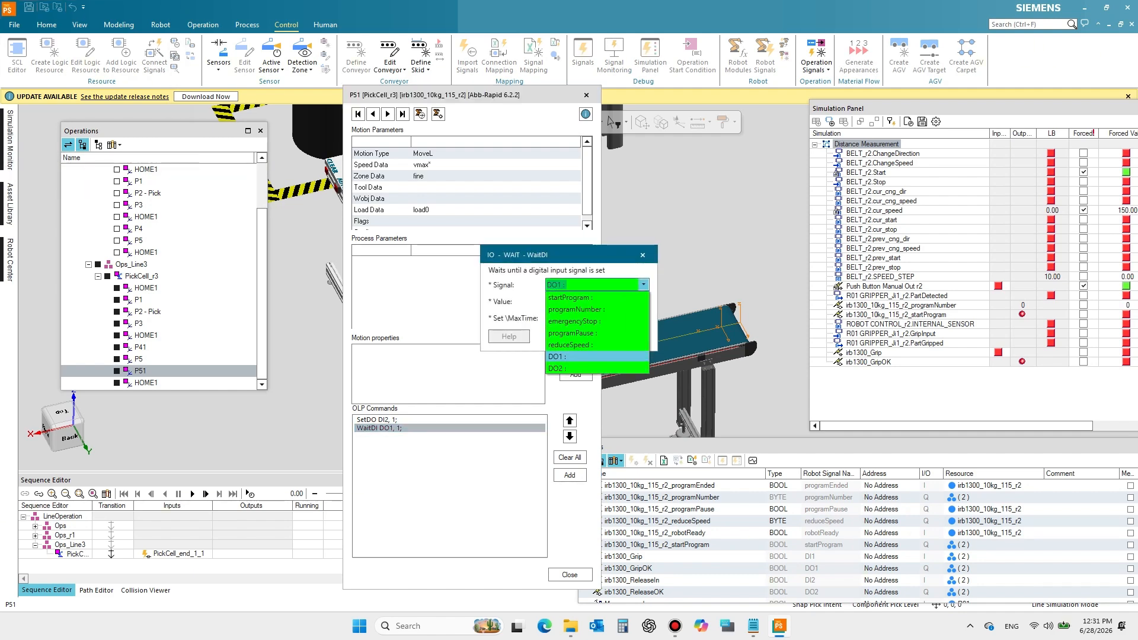
pyautogui.click(593, 369)
pyautogui.click(583, 336)
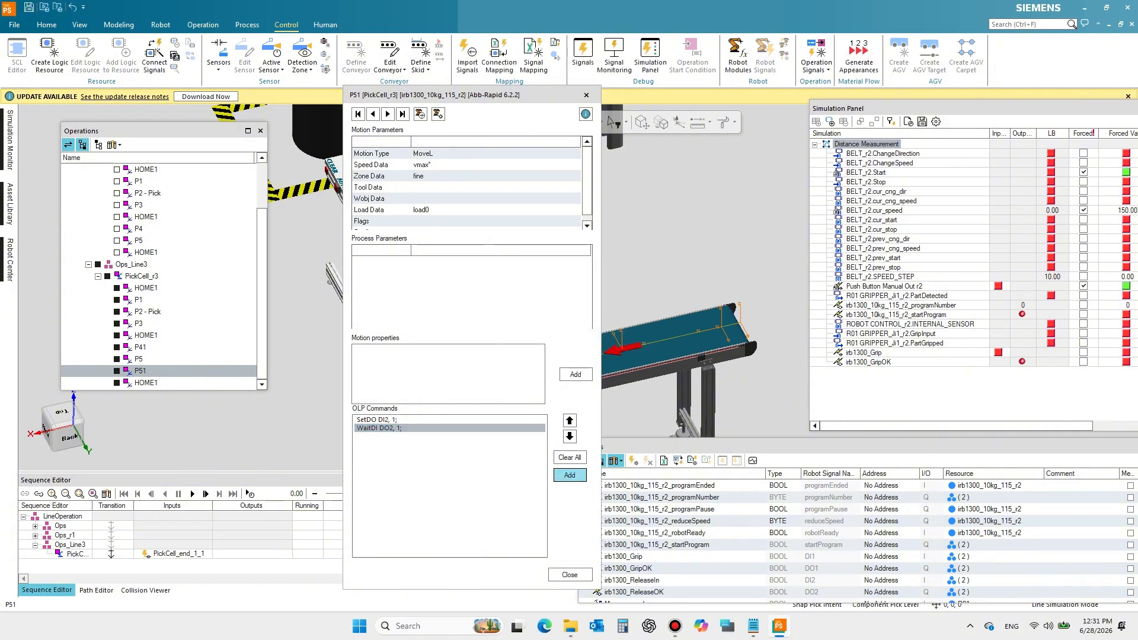
# - Add a second SetDO command at P51 that sets DI2 to 0, and close the location's command window
pyautogui.click(569, 475)
pyautogui.moveTo(610, 490)
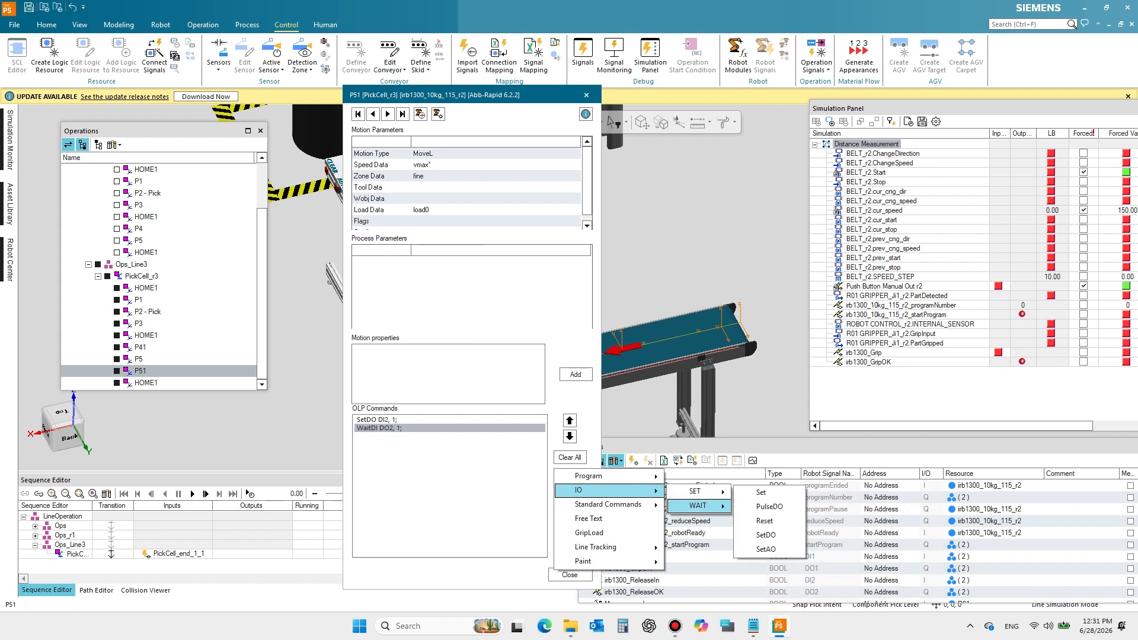
pyautogui.moveTo(696, 491)
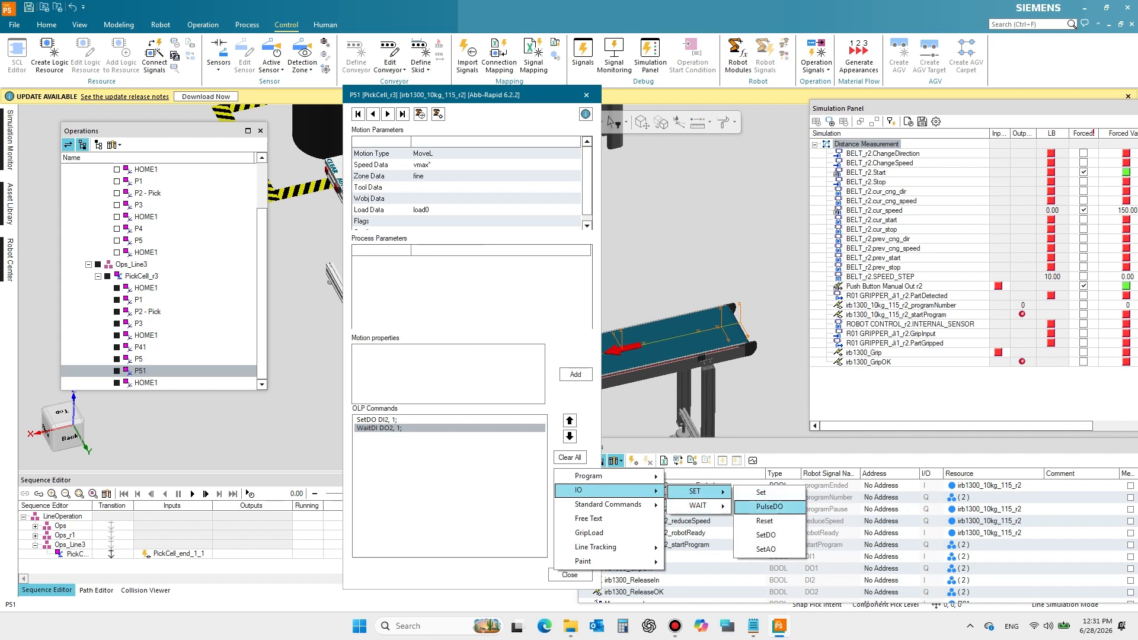
pyautogui.click(765, 535)
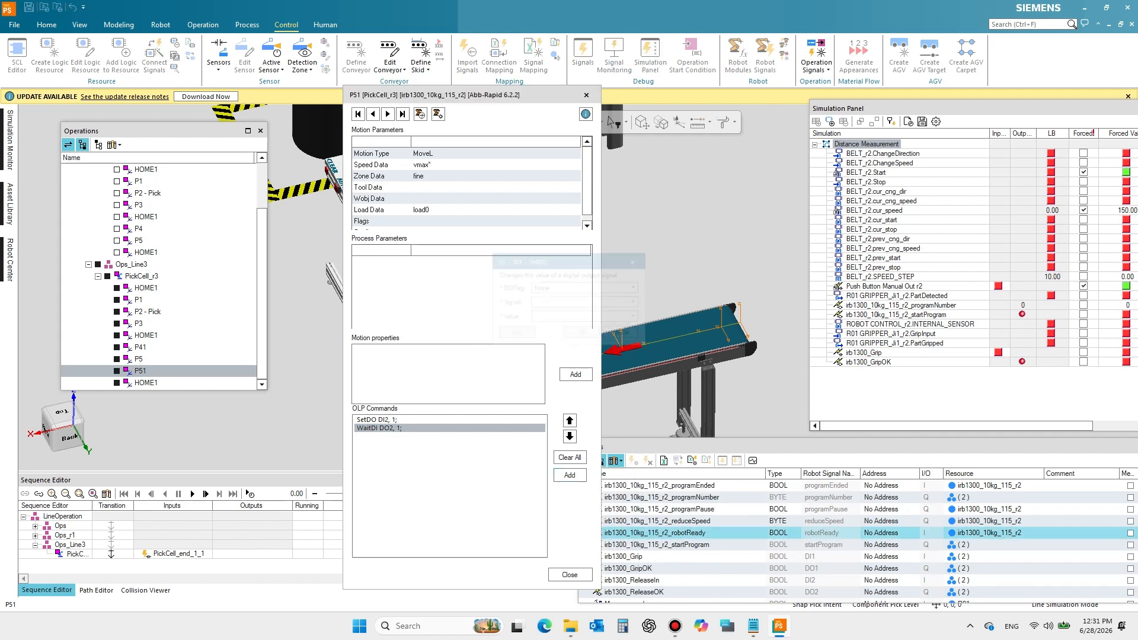
pyautogui.click(643, 301)
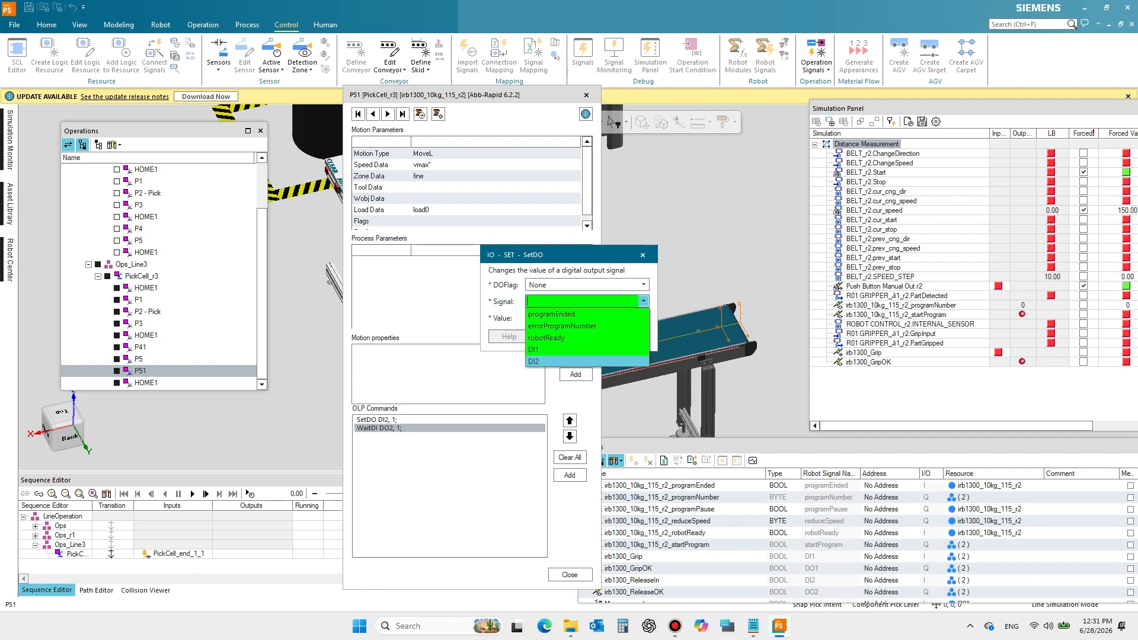
pyautogui.click(533, 361)
pyautogui.click(643, 317)
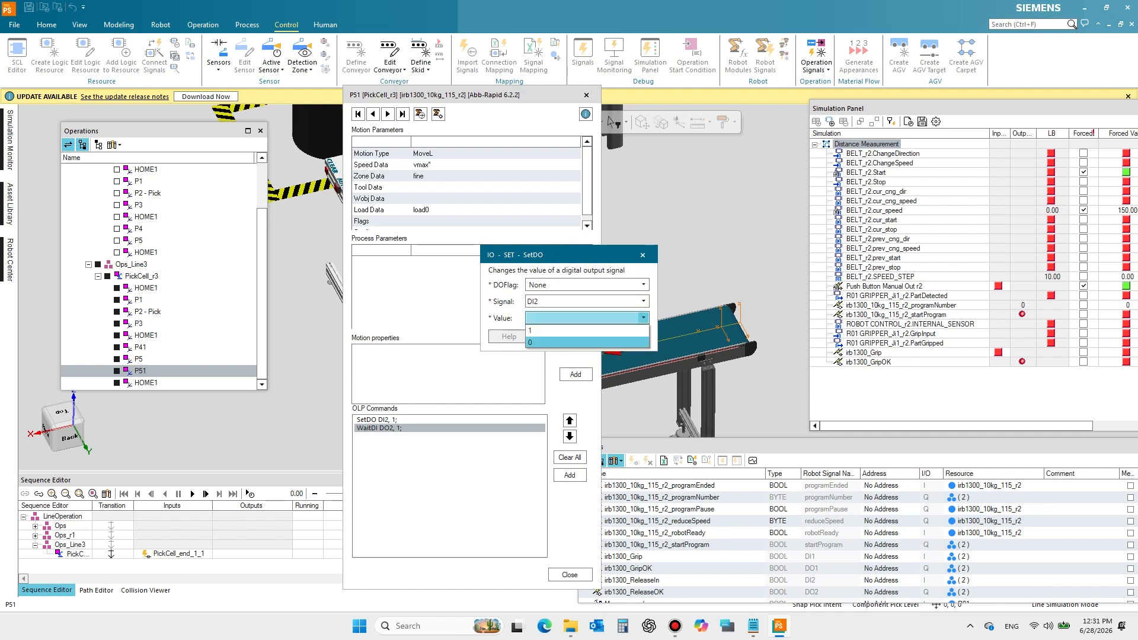
pyautogui.click(584, 342)
pyautogui.click(584, 336)
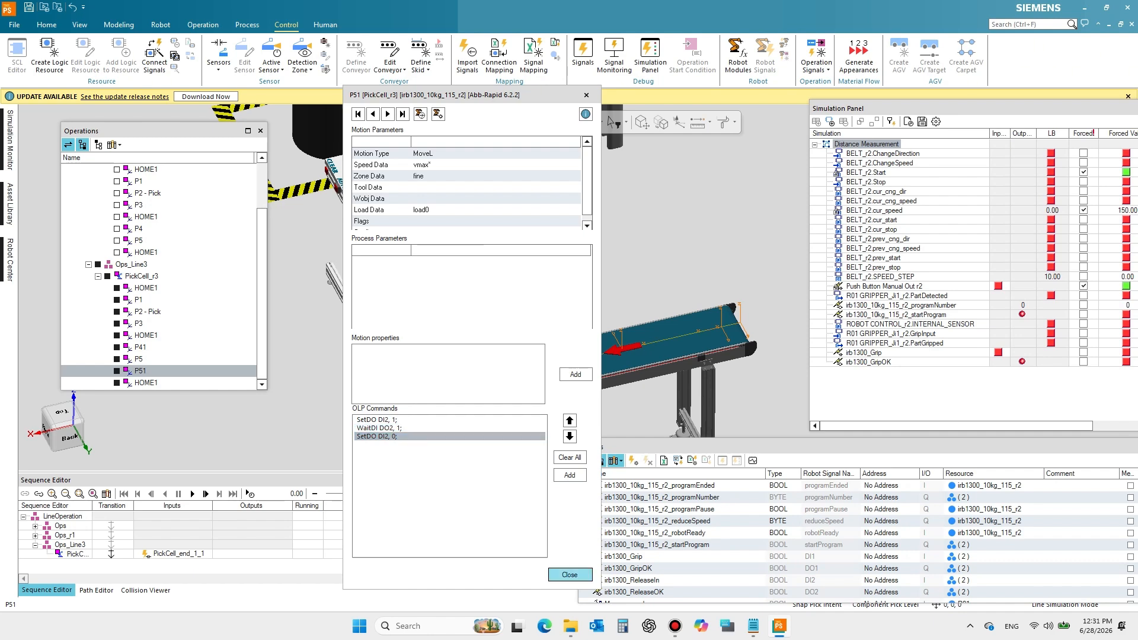
pyautogui.click(570, 574)
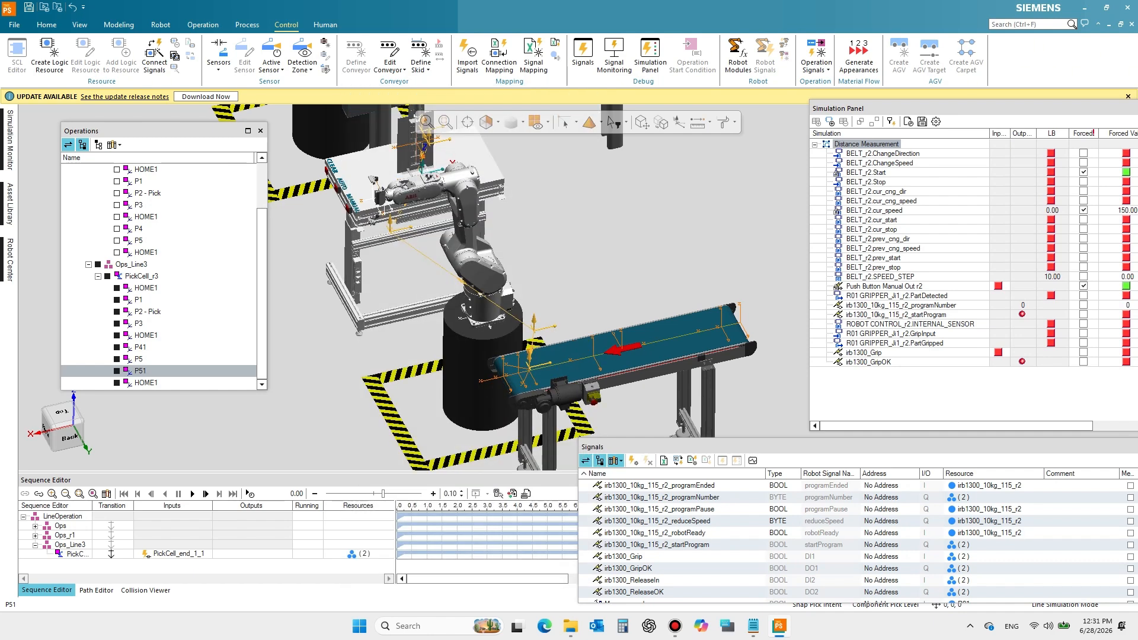
# - Review the stored poses of the third line's robot gripper in the Pose Editor, and close it
pyautogui.click(606, 264)
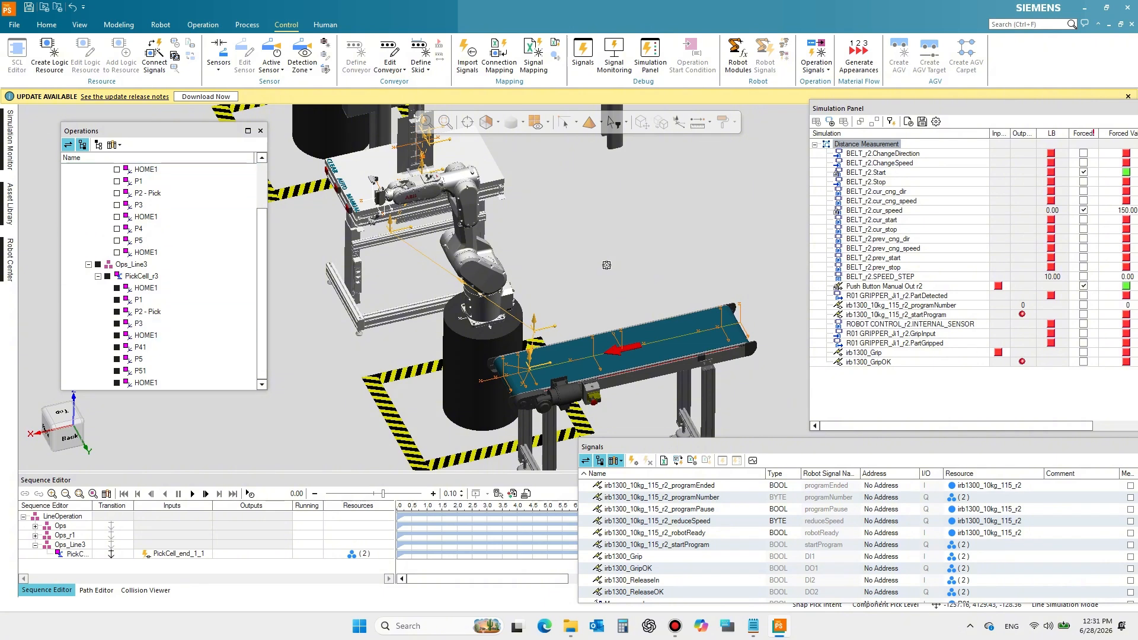
pyautogui.click(606, 264)
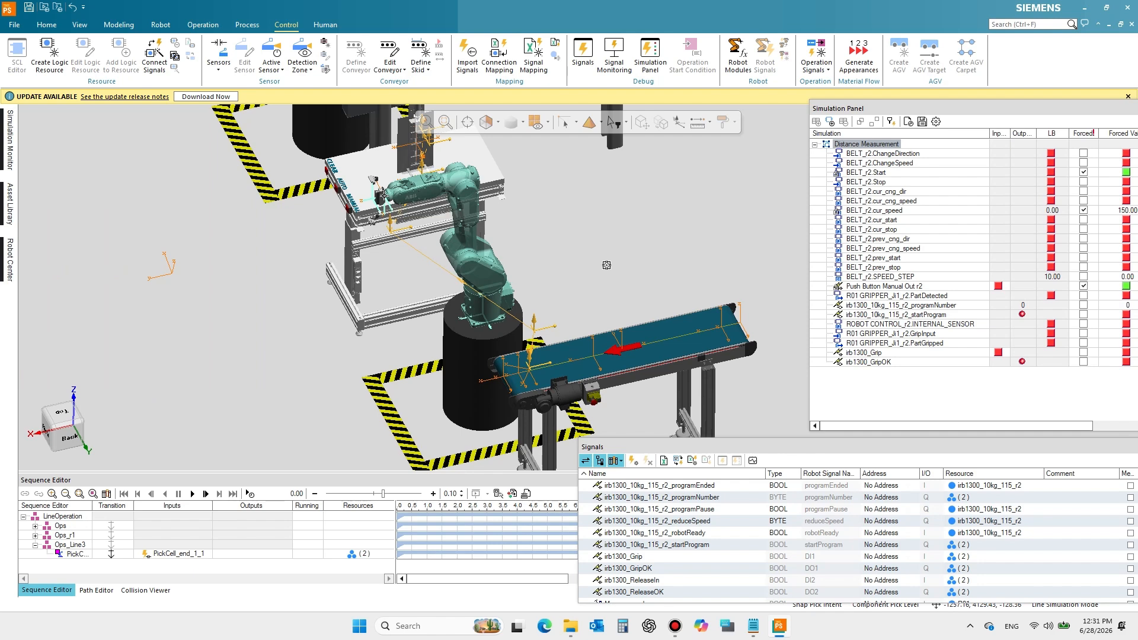
pyautogui.click(372, 197)
pyautogui.rightClick(373, 198)
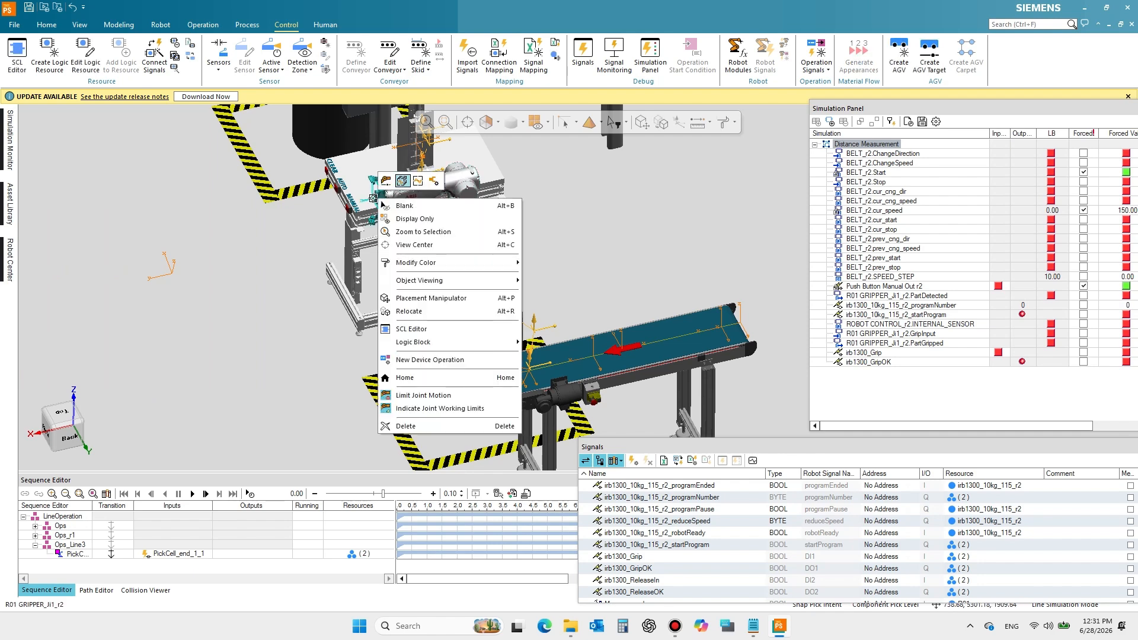
pyautogui.click(402, 181)
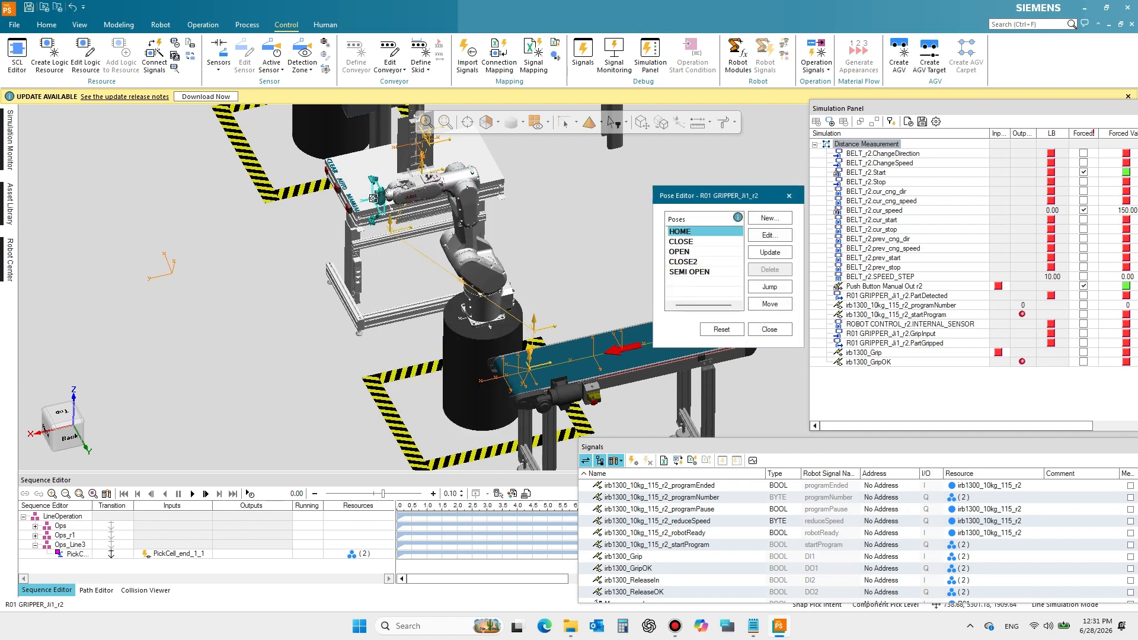
pyautogui.press('Down')
pyautogui.press('Down')
pyautogui.press('Escape')
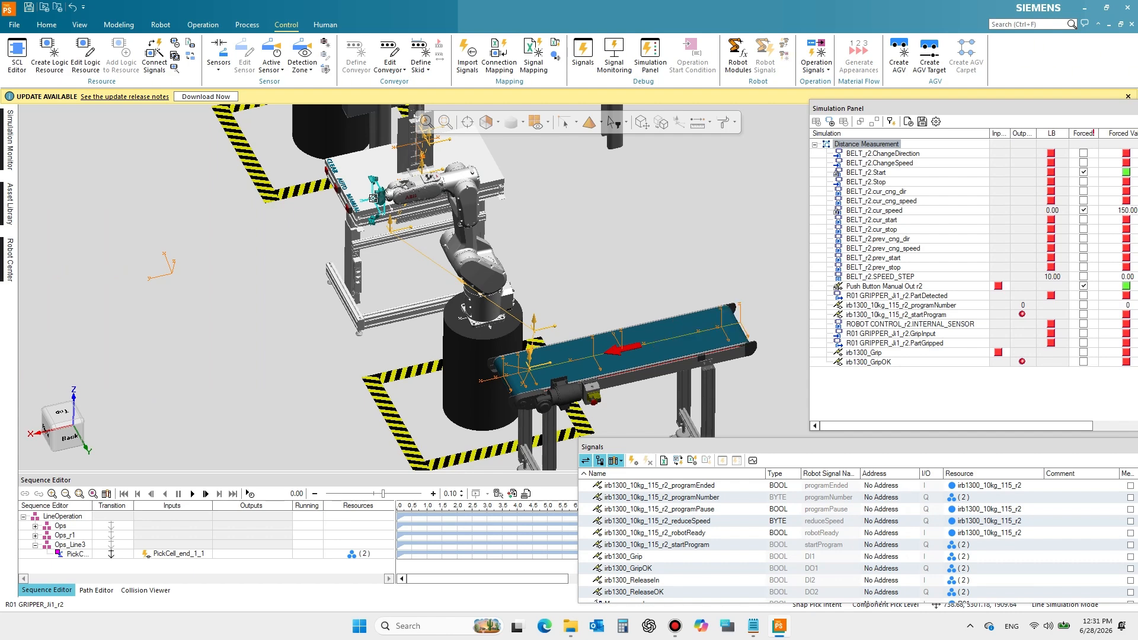
# - Test the line simulation while toggling the forced value of Push Button Manual Out r2, and reset the simulation to its start
pyautogui.click(192, 494)
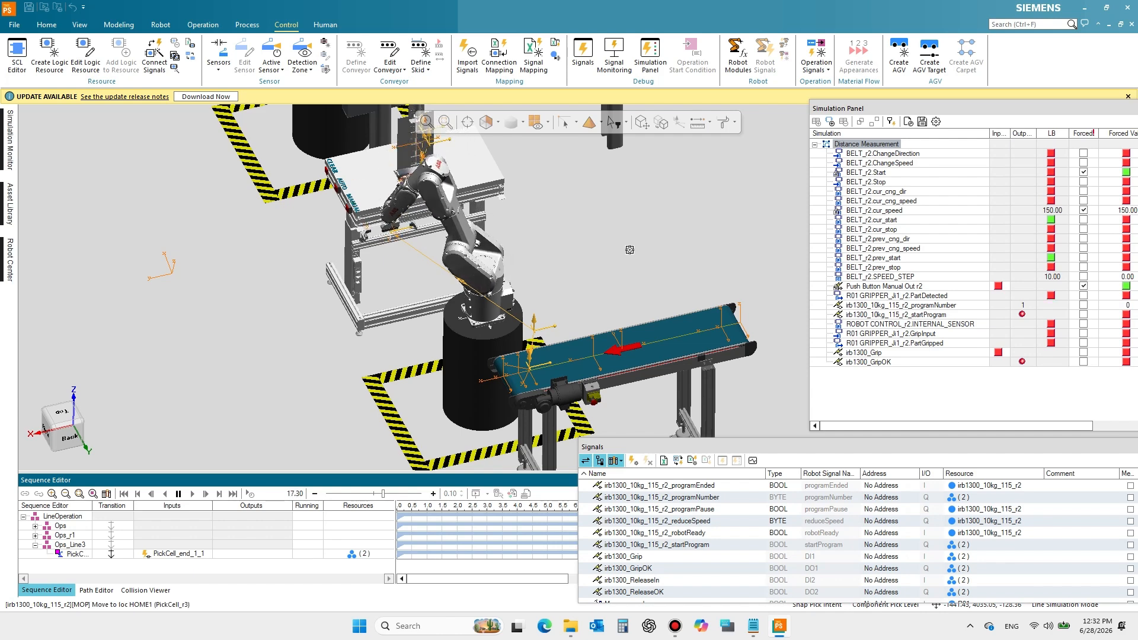
pyautogui.click(883, 286)
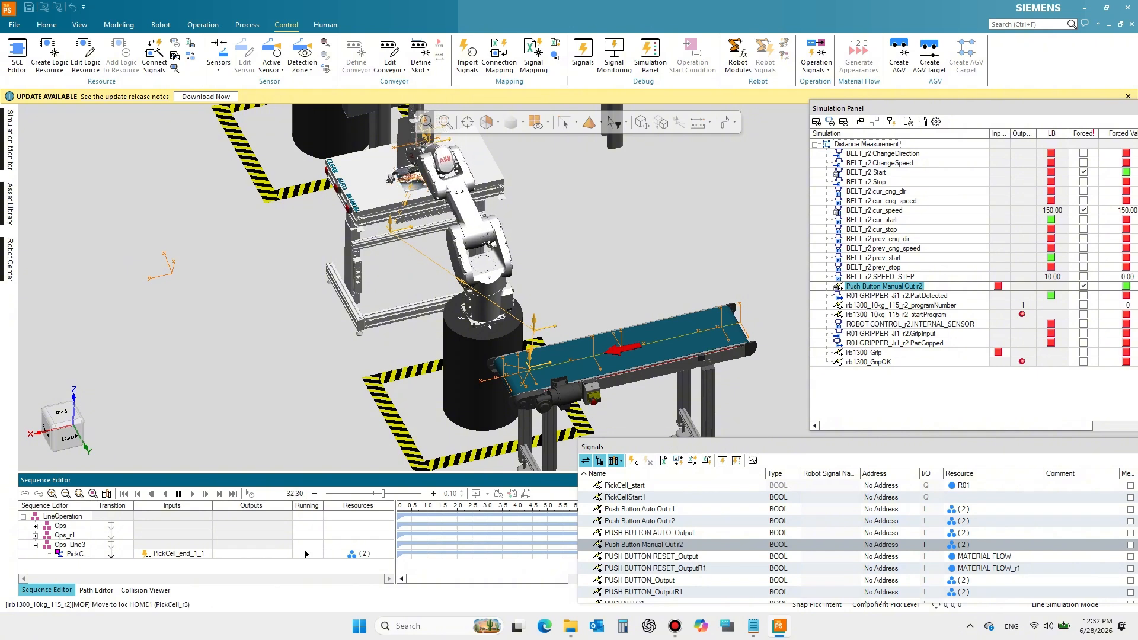
pyautogui.click(1126, 286)
pyautogui.click(1125, 286)
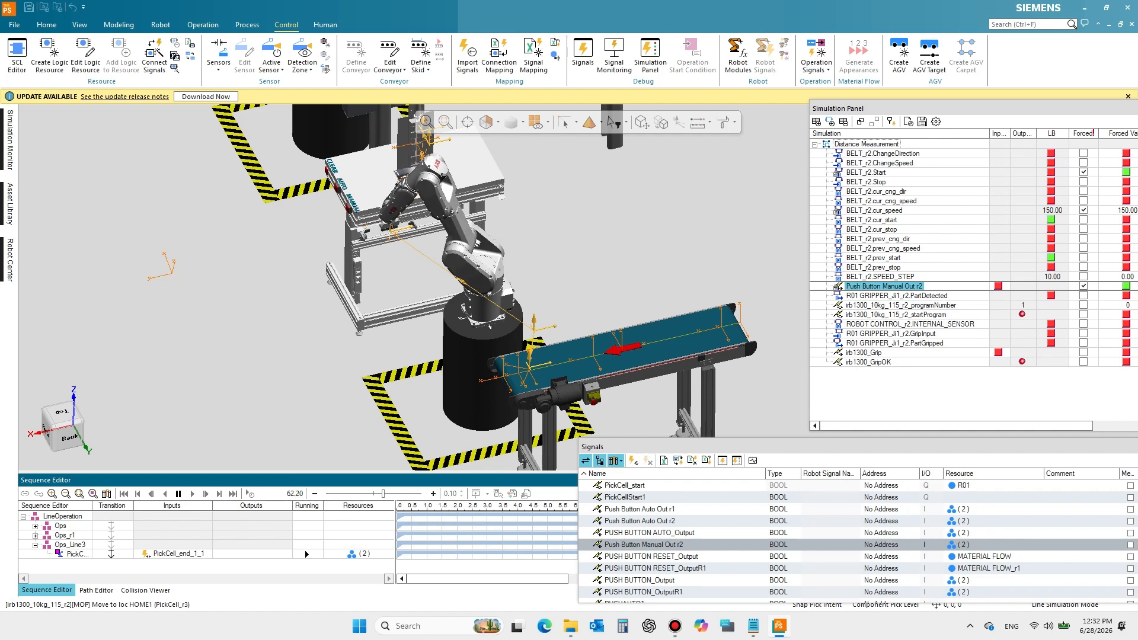
pyautogui.click(179, 494)
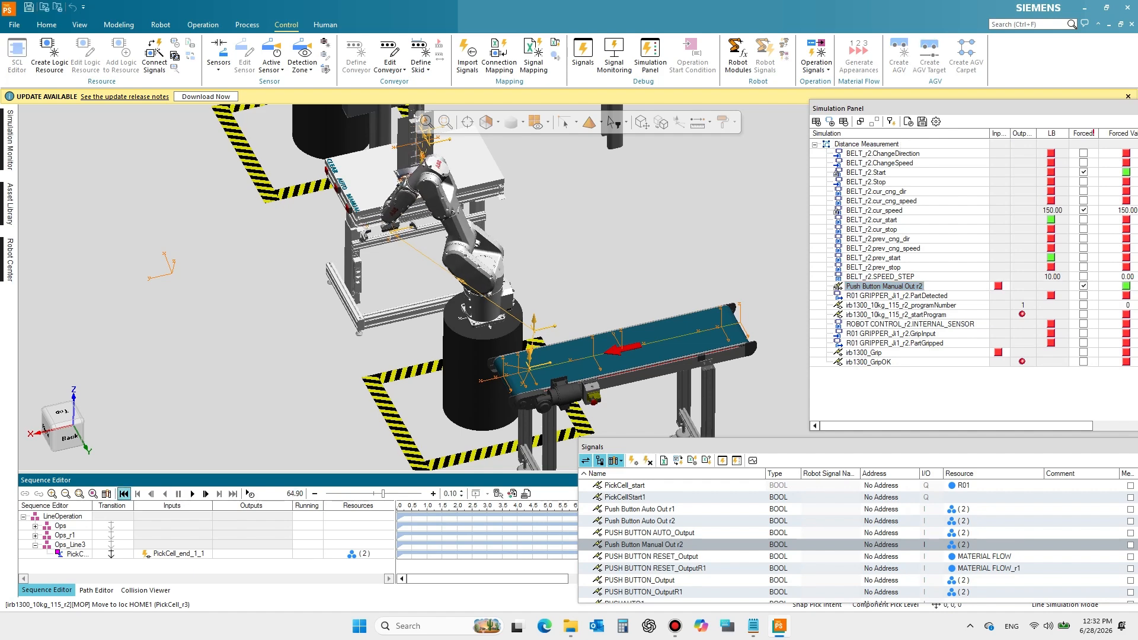
pyautogui.click(124, 493)
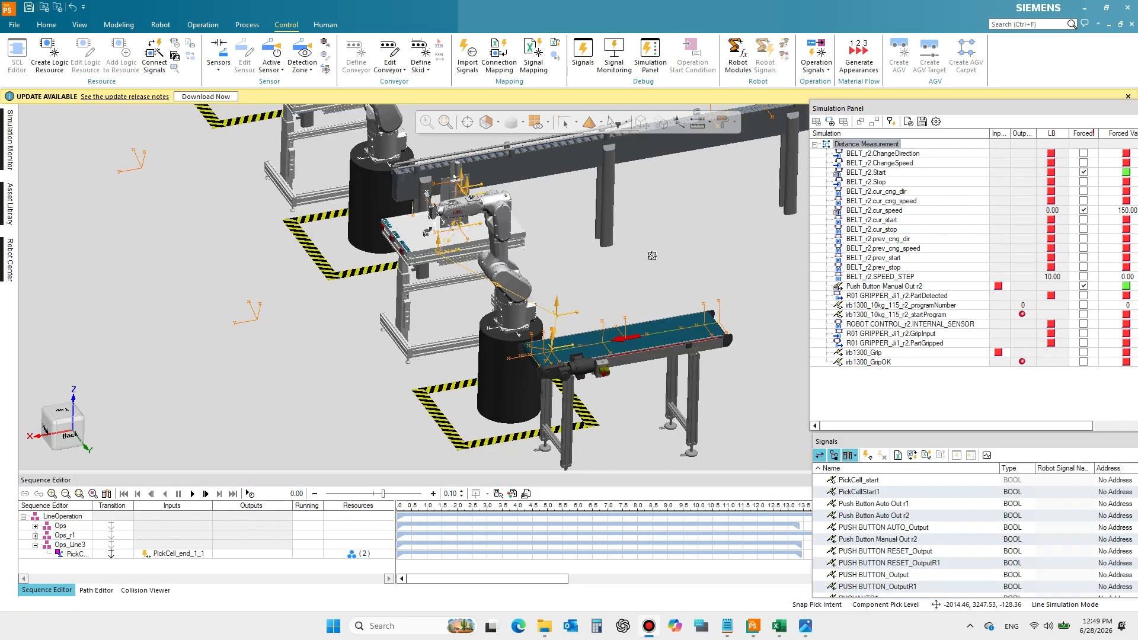
# - Add an input signal to irb1300_10kg_115_r2's robot signals with PLC name irb1300_TriggerMeasure and robot signal name DO3
pyautogui.click(519, 278)
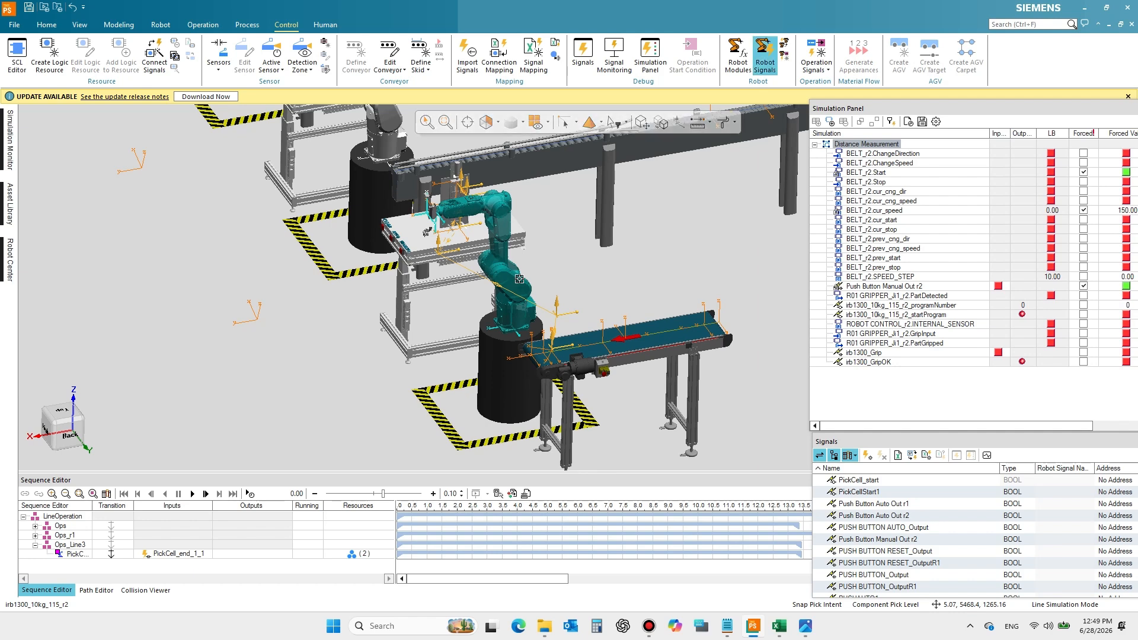
pyautogui.click(764, 57)
pyautogui.moveTo(516, 140); pyautogui.dragTo(448, 167)
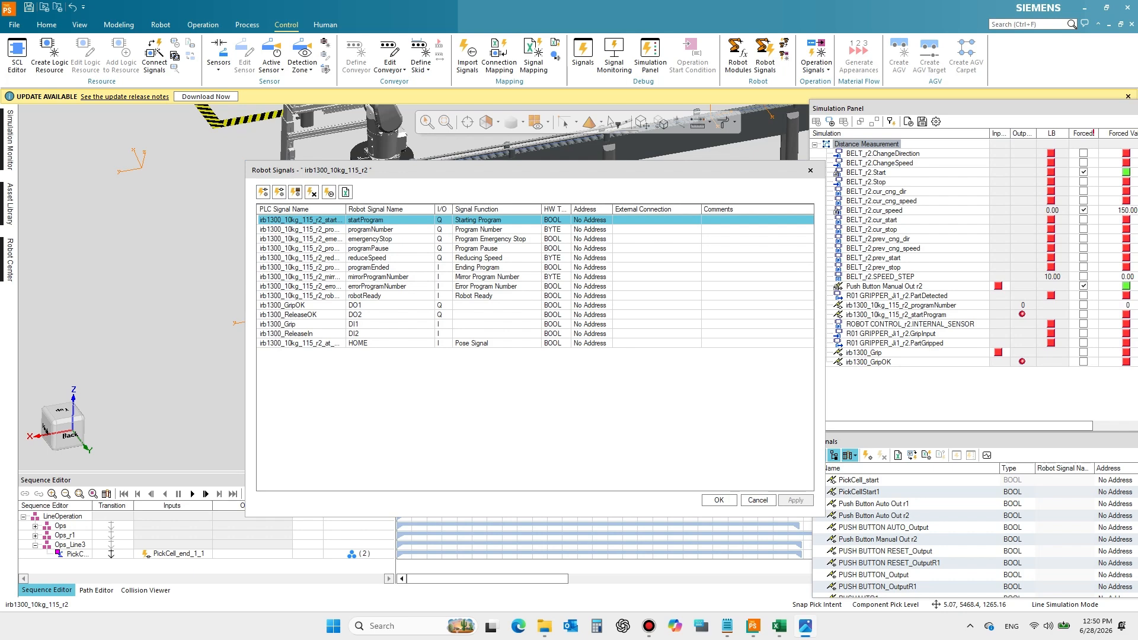
pyautogui.click(262, 192)
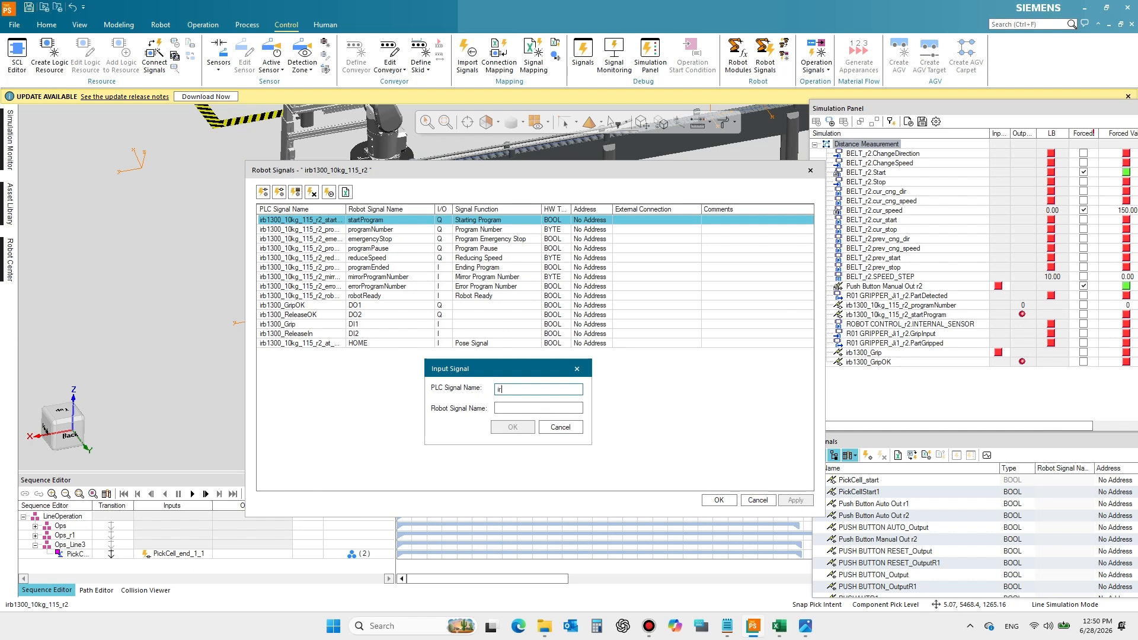
pyautogui.write('irb1300_TriggerMeasure')
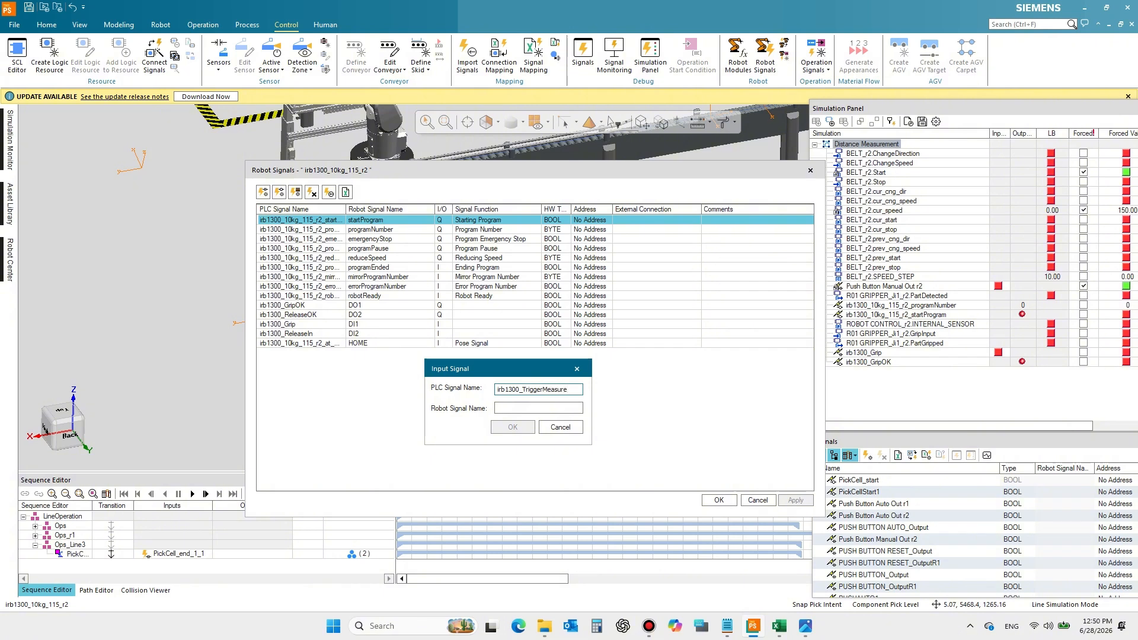
pyautogui.click(538, 408)
pyautogui.write('DO3')
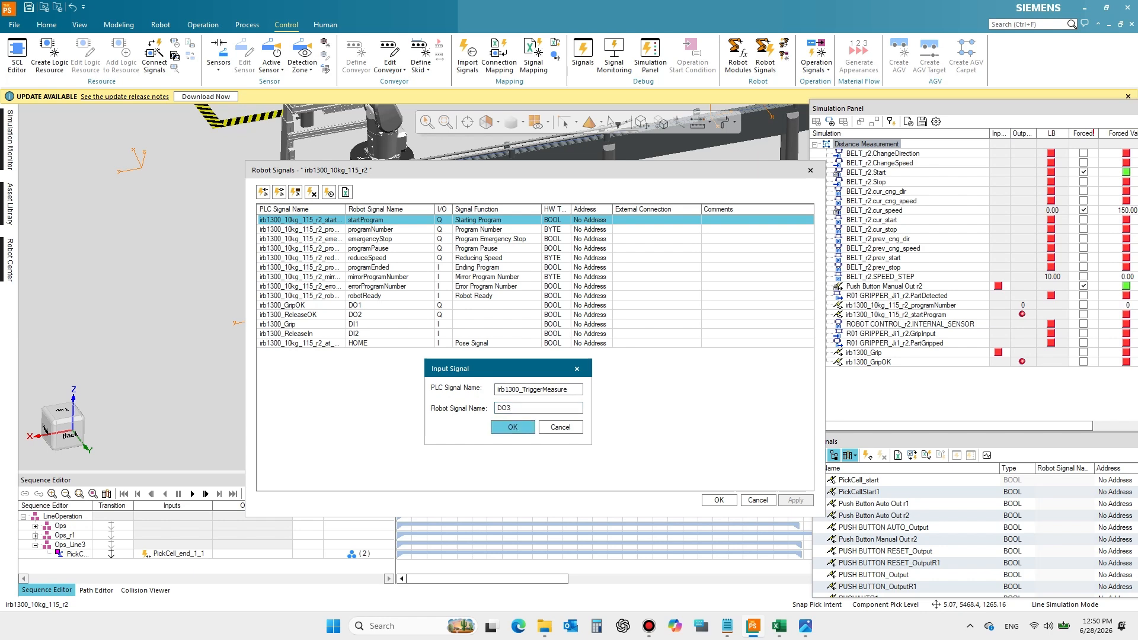
pyautogui.click(513, 427)
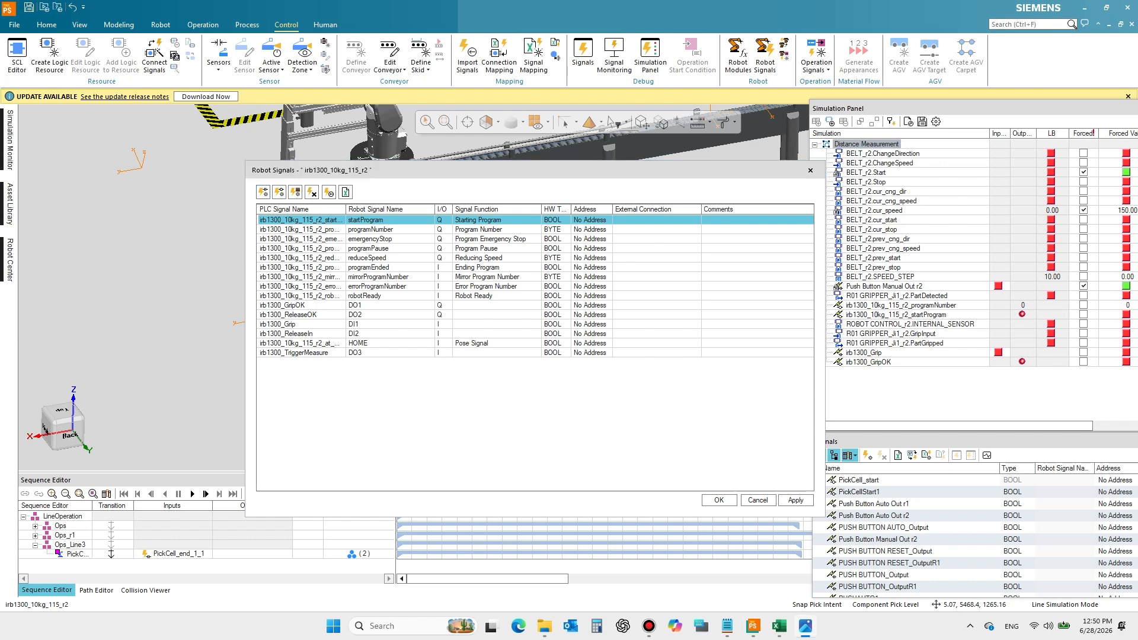
# - Add an output robot signal with PLC name irb1300_Distance and robot signal name GI1, and confirm the robot signals
pyautogui.click(279, 192)
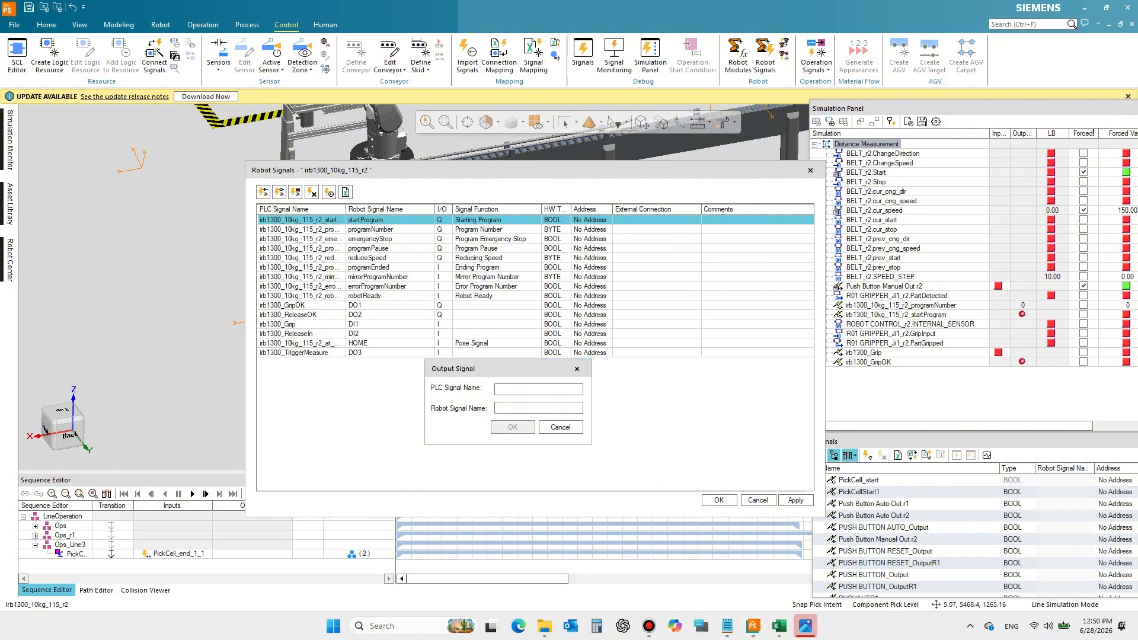
pyautogui.click(538, 389)
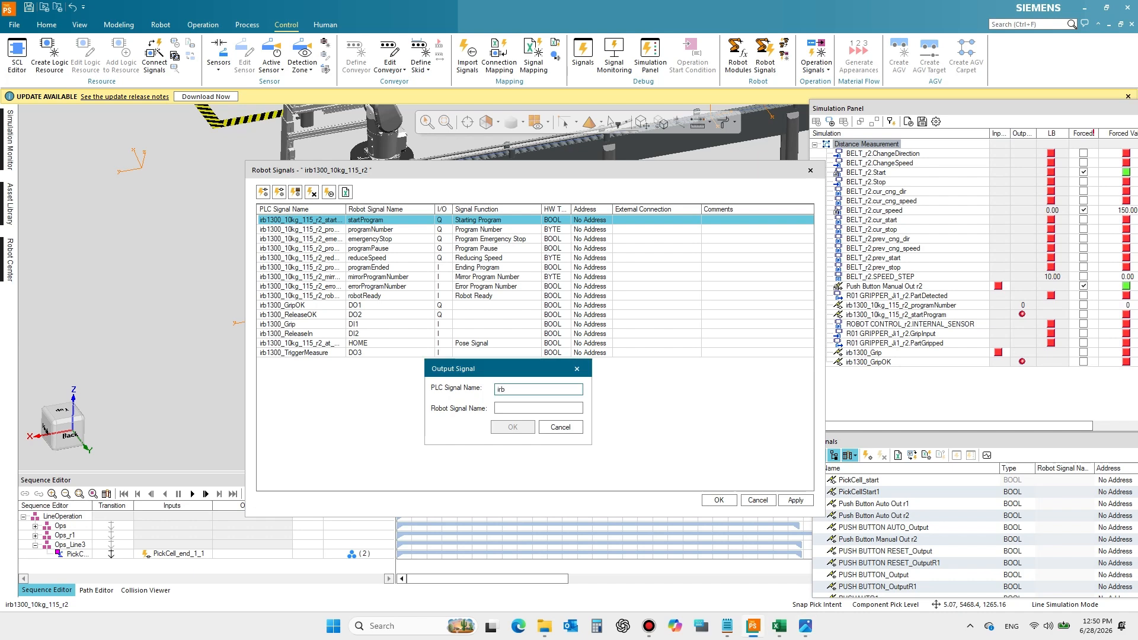
pyautogui.write('irb133')
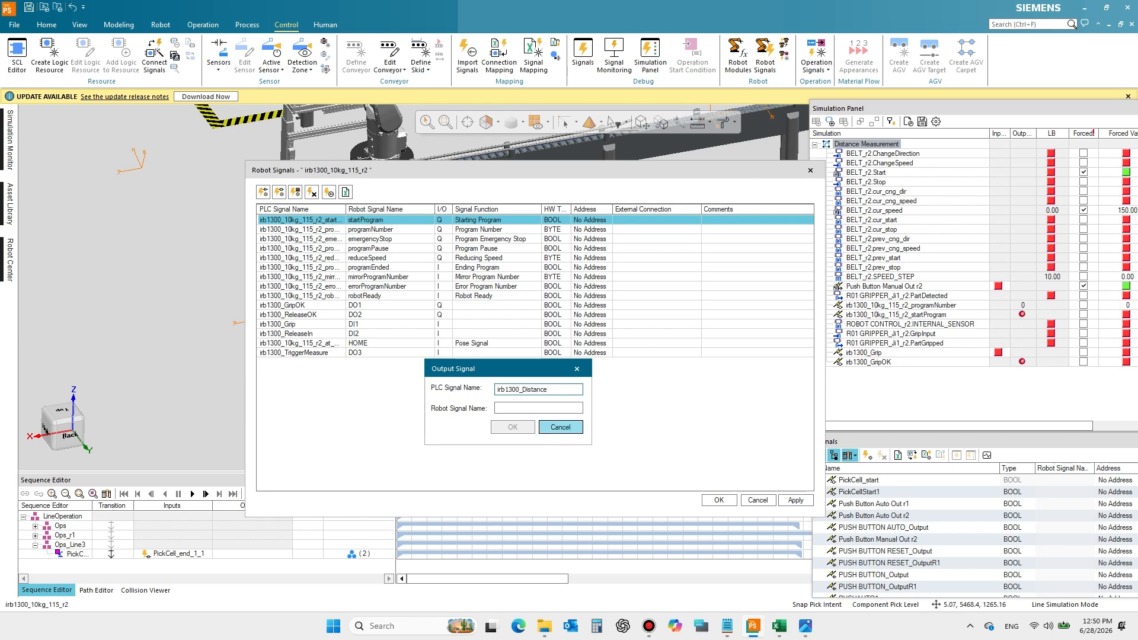
pyautogui.click(530, 408)
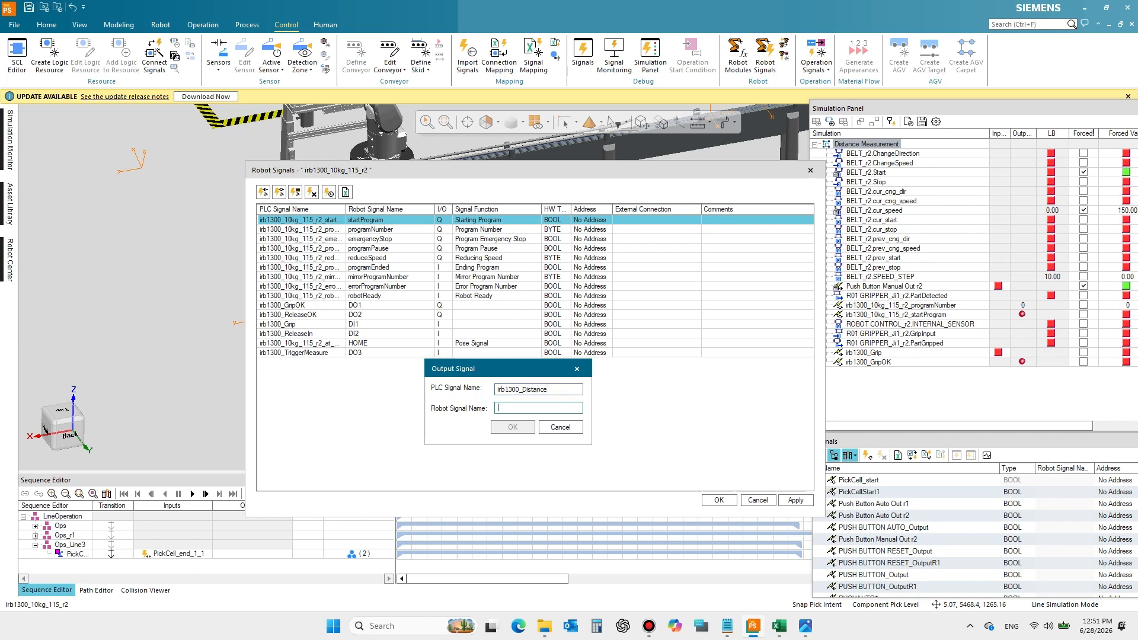
pyautogui.write('GI1')
pyautogui.hotkey('alt', 'Tab')
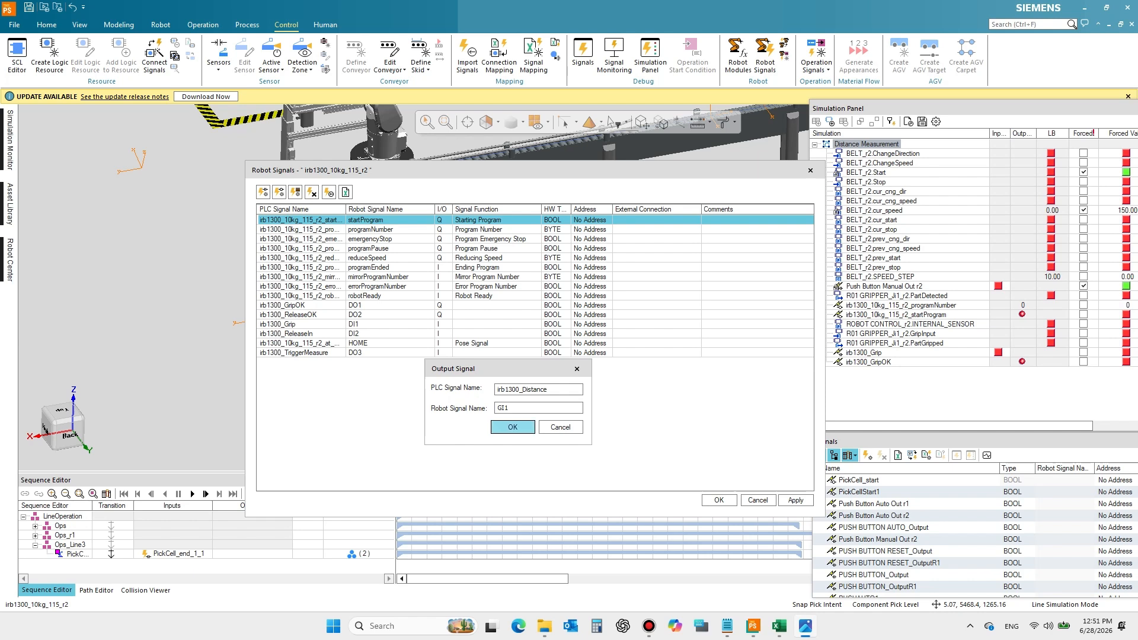
pyautogui.hotkey('alt', 'Tab')
pyautogui.press('Return')
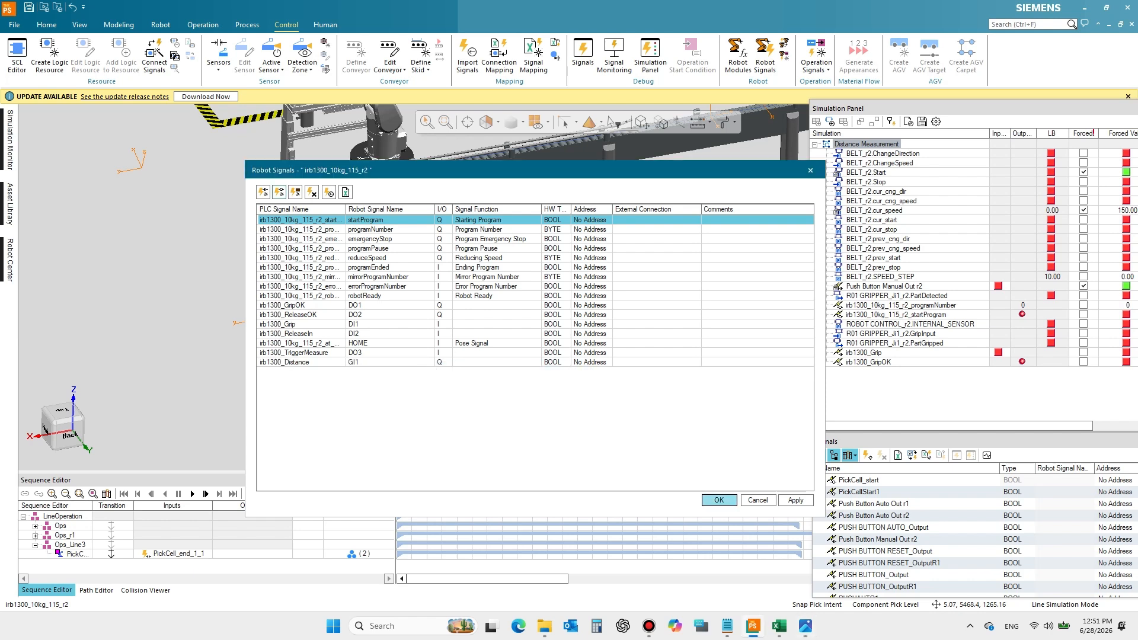
pyautogui.click(718, 499)
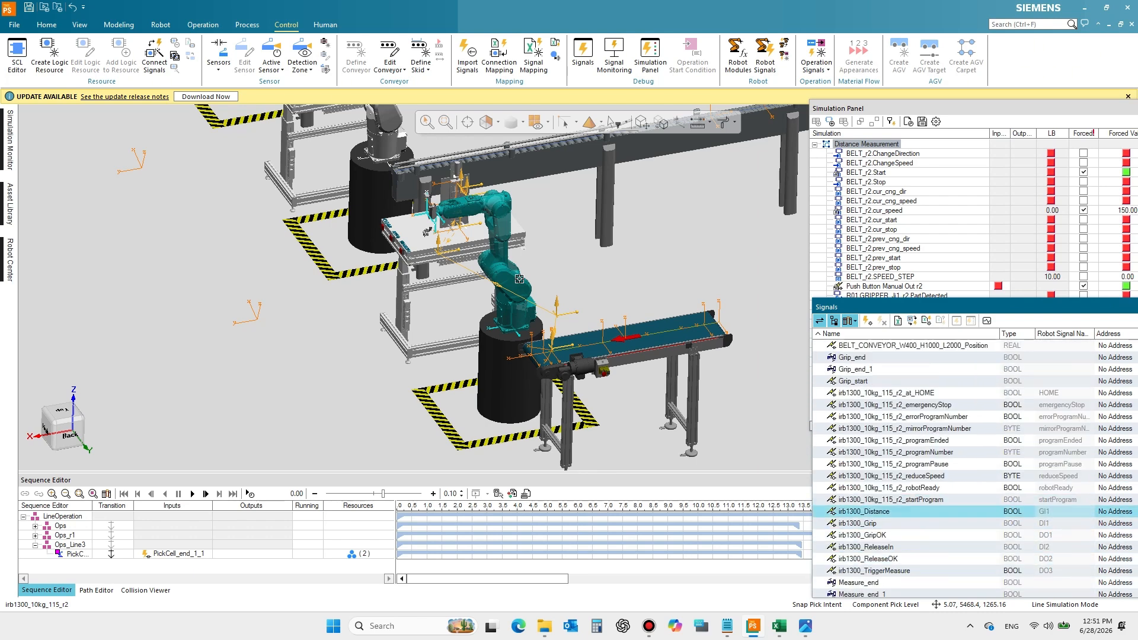
# - Check the irb1300_Distance and irb1300_TriggerMeasure entries in the signal list, and clear the selection
pyautogui.click(863, 512)
pyautogui.click(873, 570)
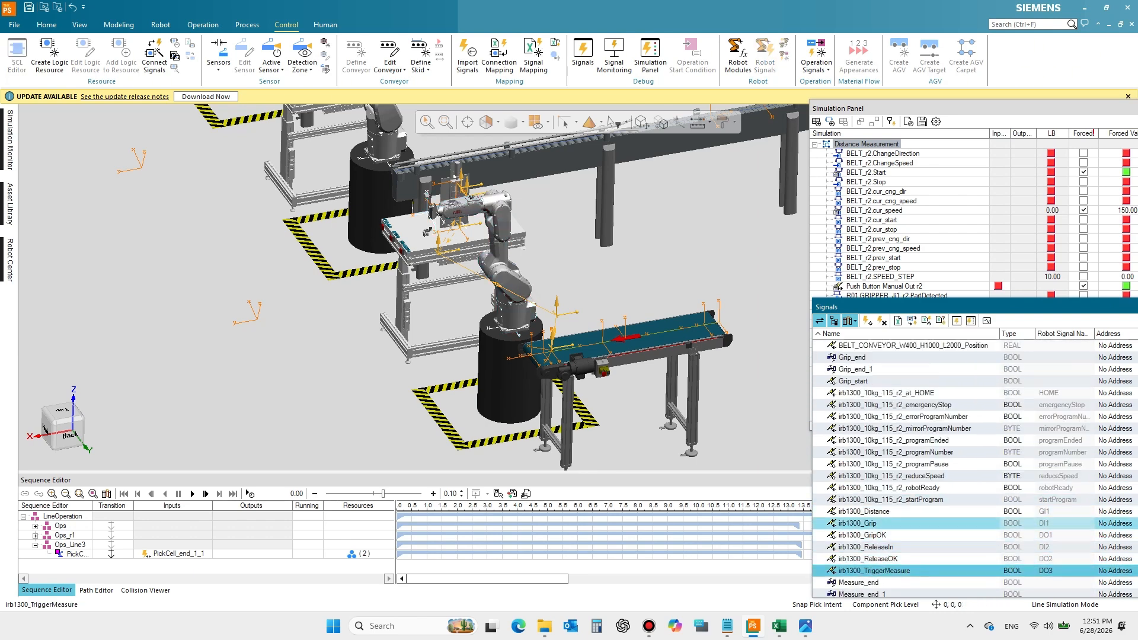
pyautogui.click(863, 511)
pyautogui.click(598, 253)
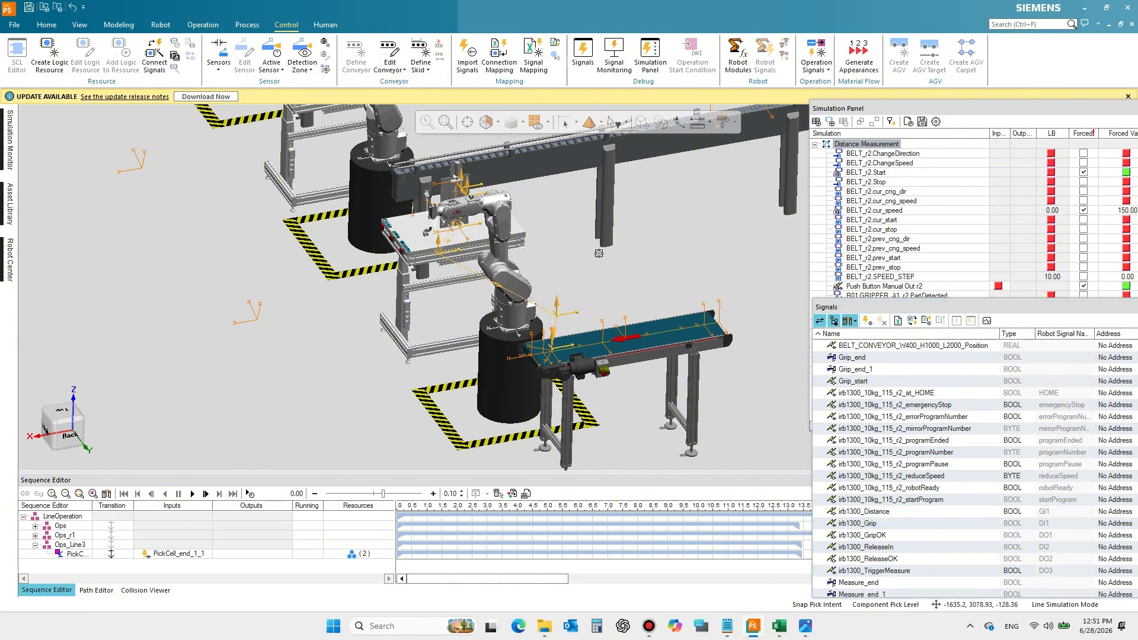
# - Select SENSOR_r2 under line3_r2 in the object tree and set it as the modeling scope
pyautogui.moveTo(0, 106); pyautogui.dragTo(136, 107)
pyautogui.click(98, 417)
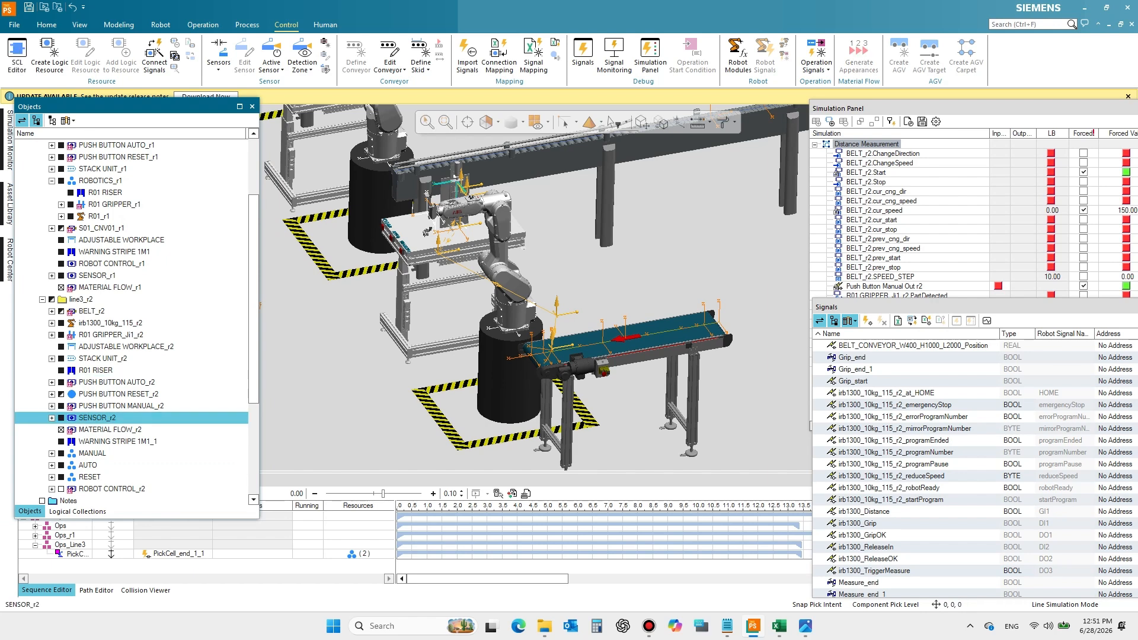
pyautogui.moveTo(533, 211); pyautogui.dragTo(529, 314, button='right')
pyautogui.scroll(-3, 529, 314)
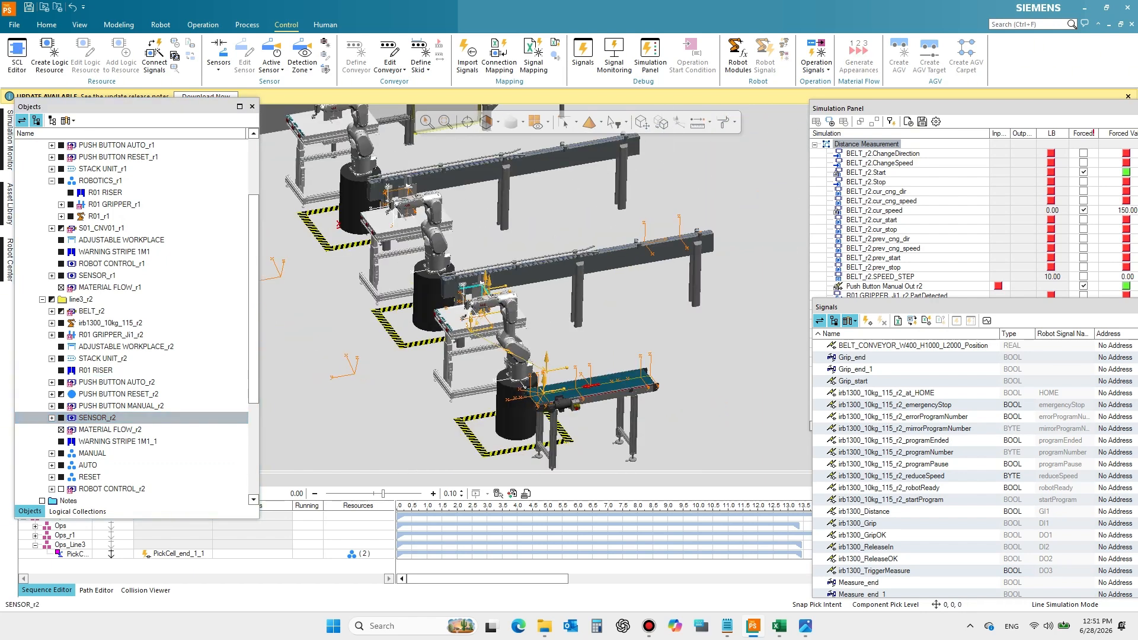
pyautogui.click(99, 418)
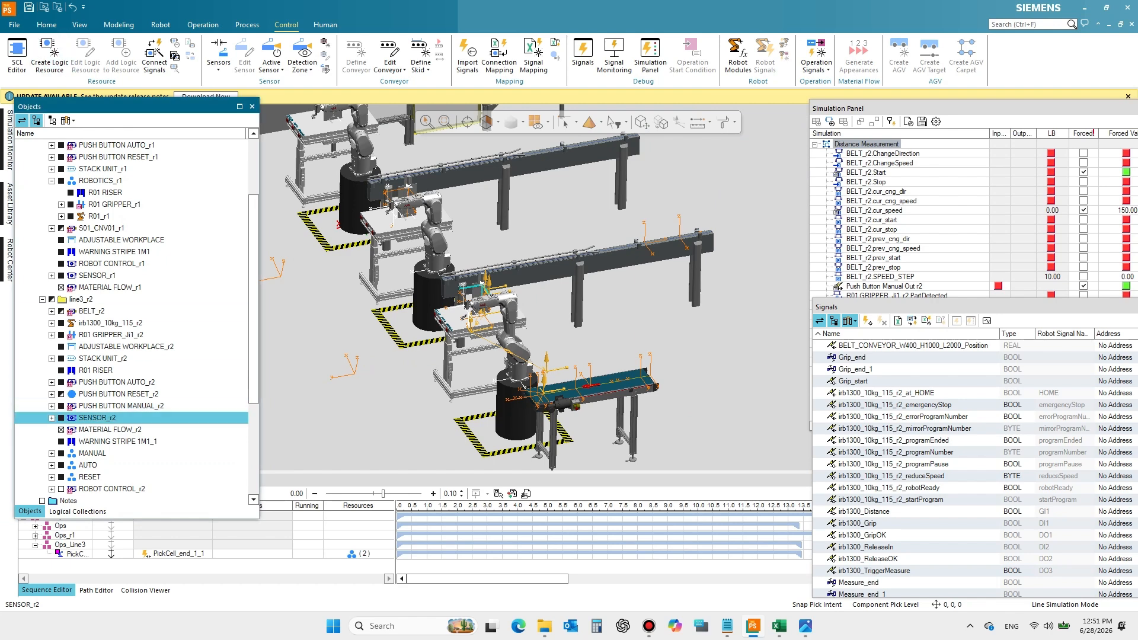
pyautogui.click(119, 25)
pyautogui.click(26, 57)
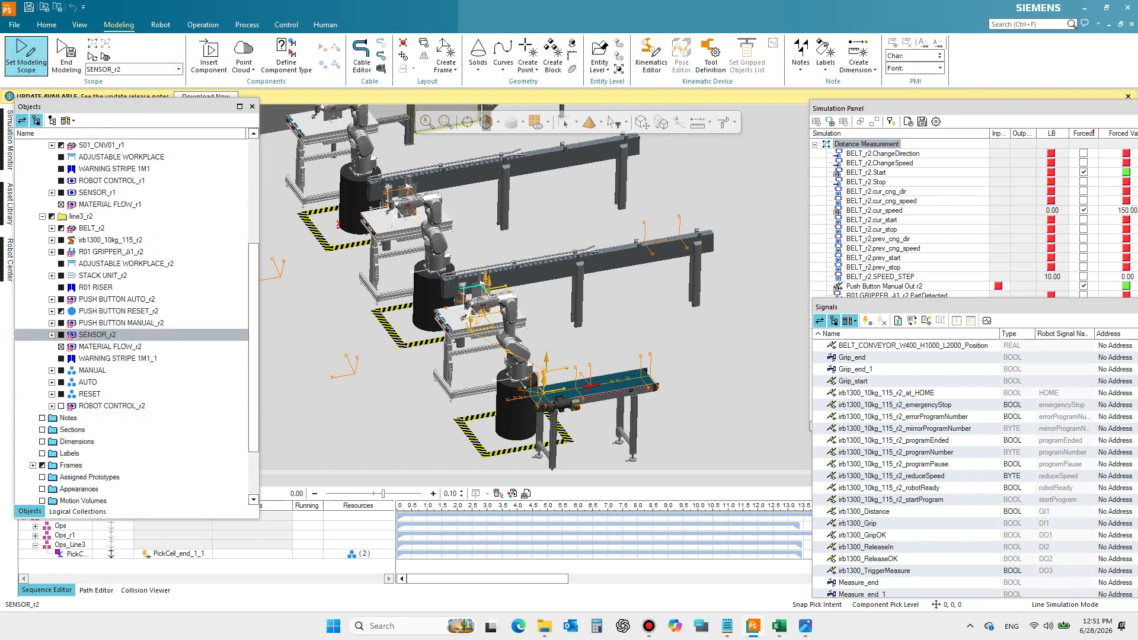
# - Open SENSOR_r2's logic in the SCL Editor and examine its trigger, distance and part-detection code
pyautogui.click(97, 335)
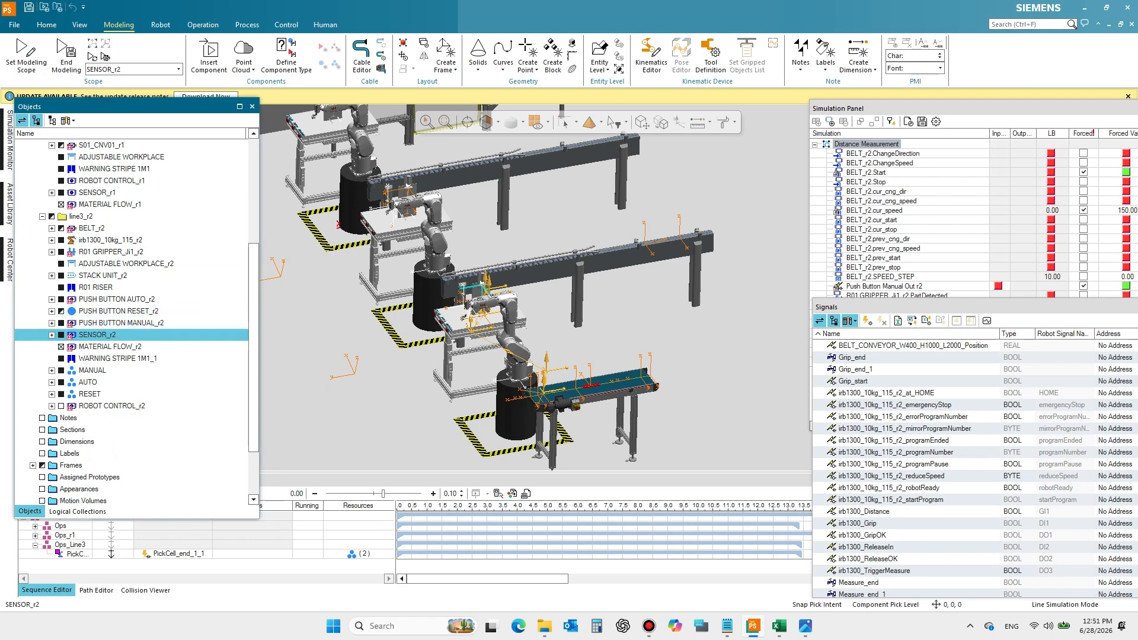
pyautogui.click(286, 24)
pyautogui.click(17, 57)
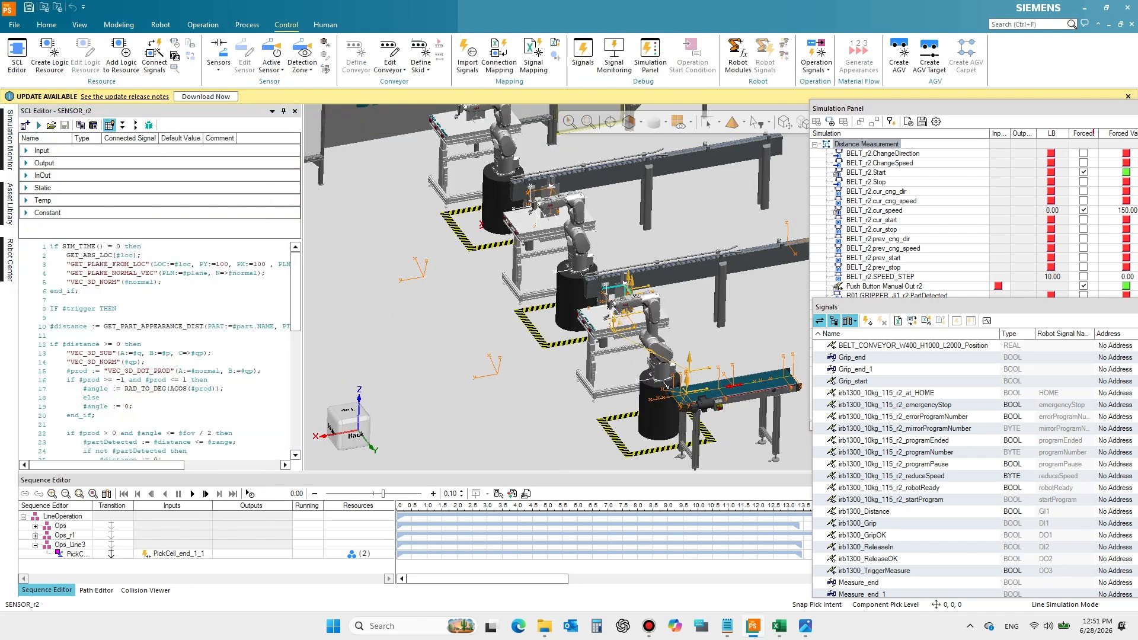
pyautogui.scroll(-1, 160, 352)
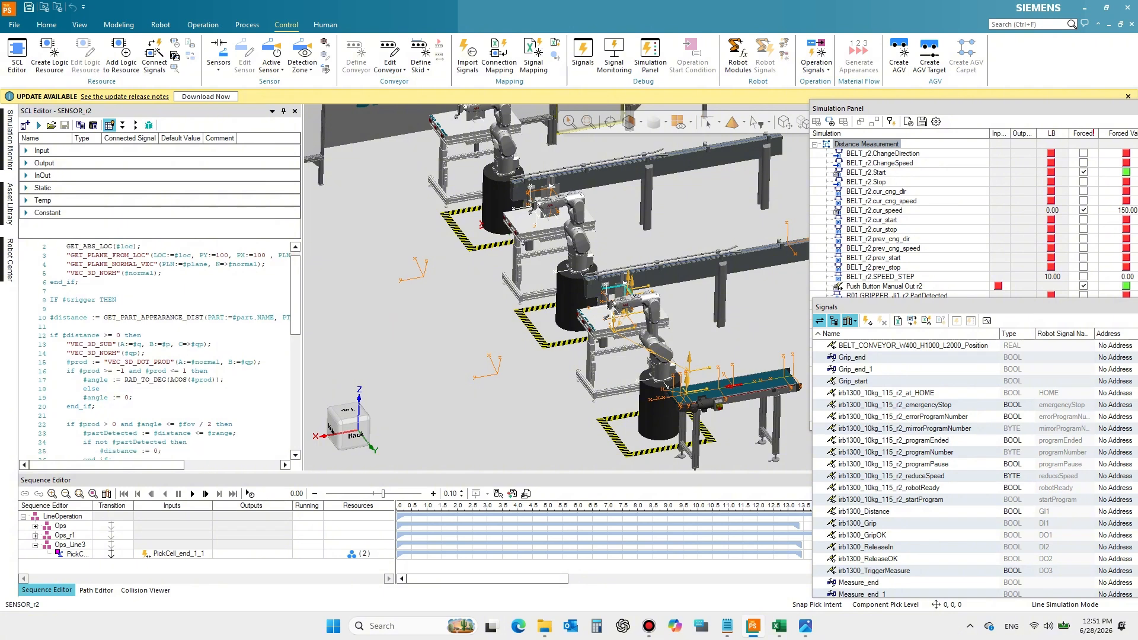
pyautogui.scroll(1, 160, 352)
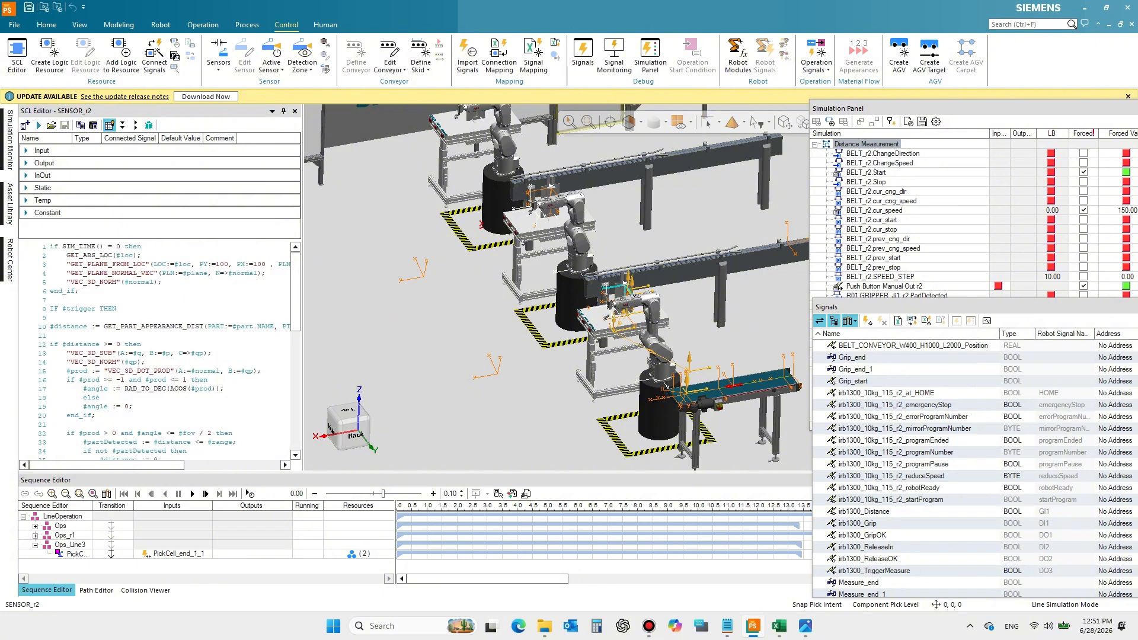
pyautogui.click(88, 282)
pyautogui.scroll(-7, 88, 282)
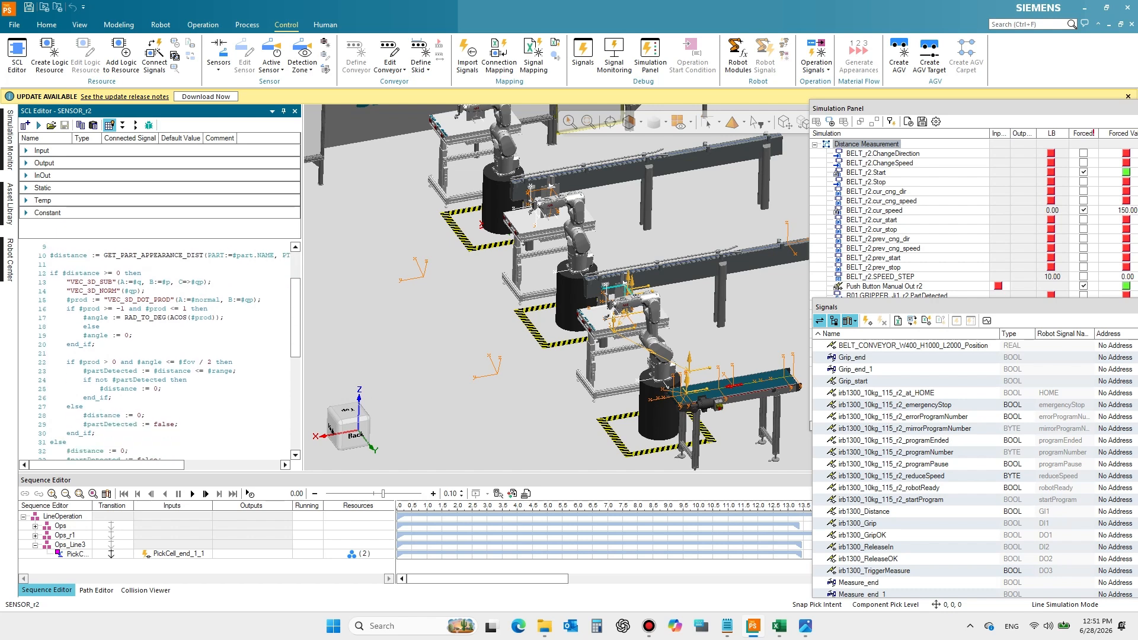
pyautogui.scroll(3, 88, 282)
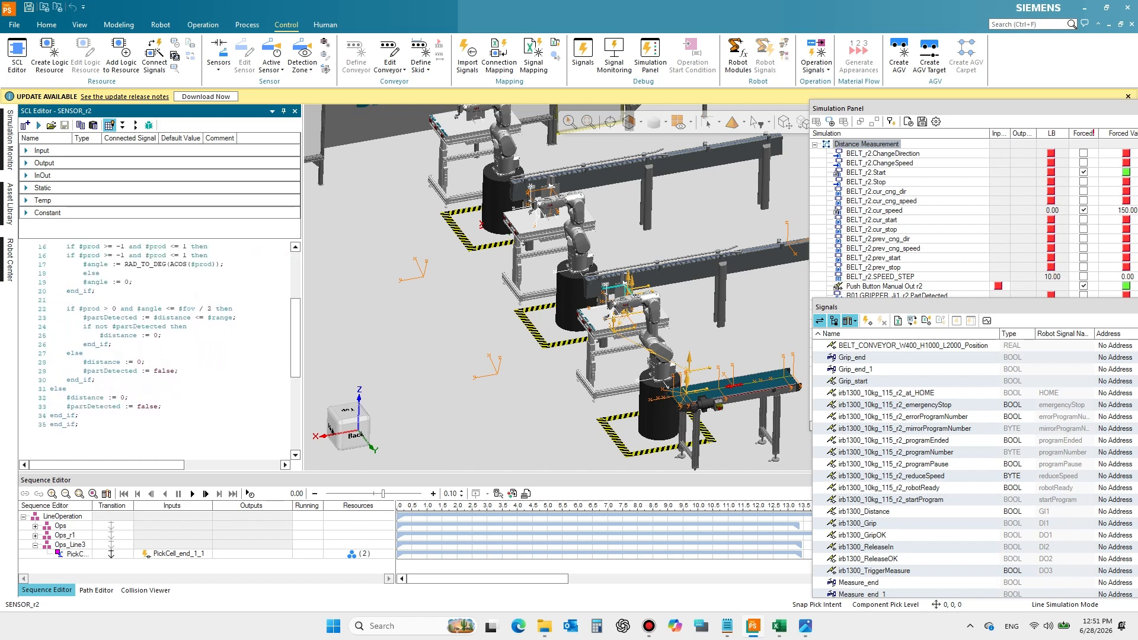
# - Set the default value of SENSOR_r2's part input to MCell
pyautogui.click(26, 151)
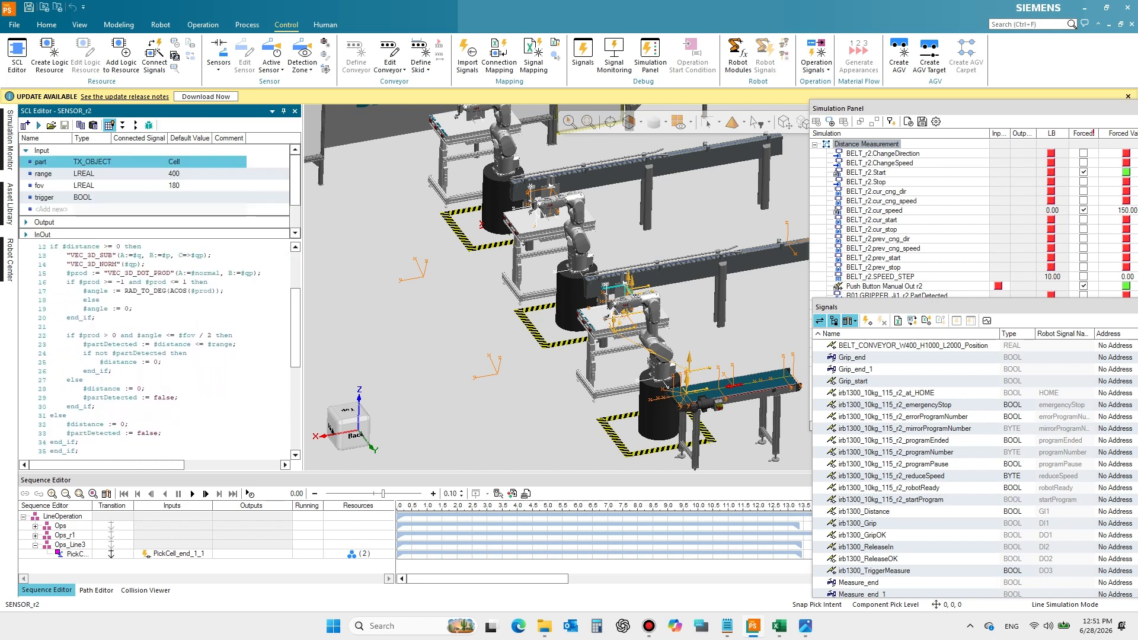
pyautogui.click(185, 161)
pyautogui.write('M')
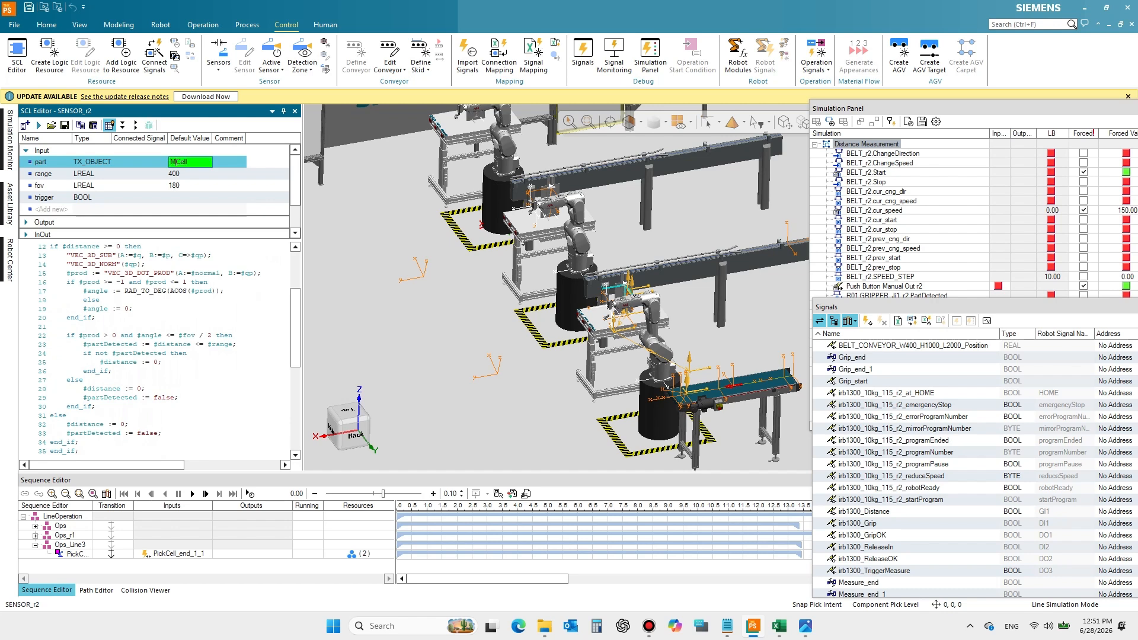
pyautogui.press('Return')
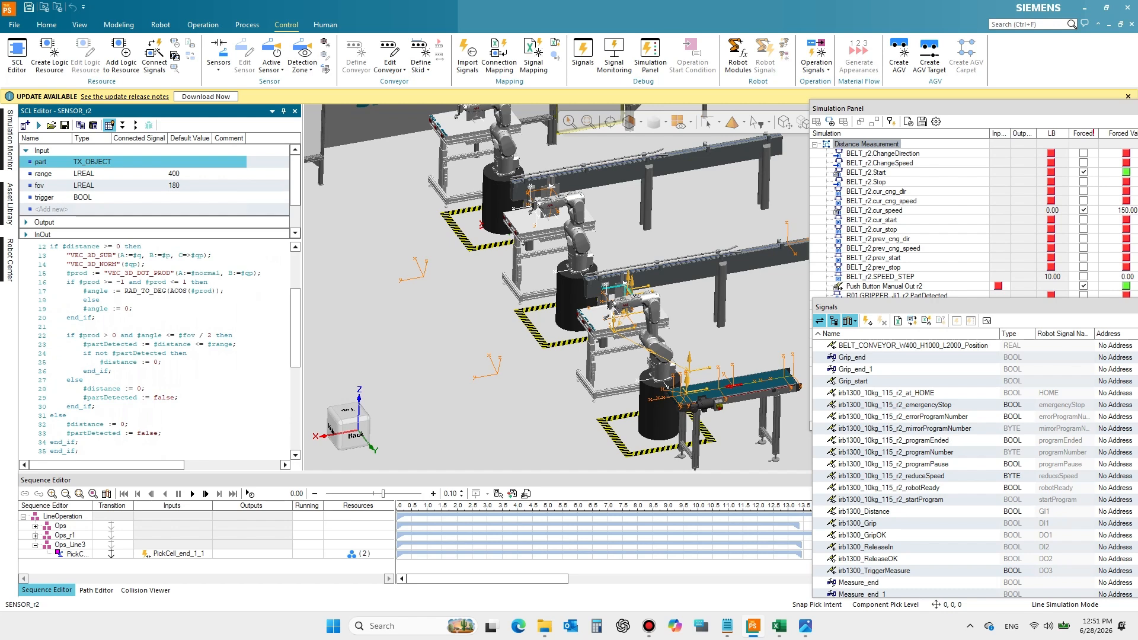
# - Connect SENSOR_r2's trigger input to the irb1300_TriggerMeasure signal
pyautogui.scroll(-1, 154, 190)
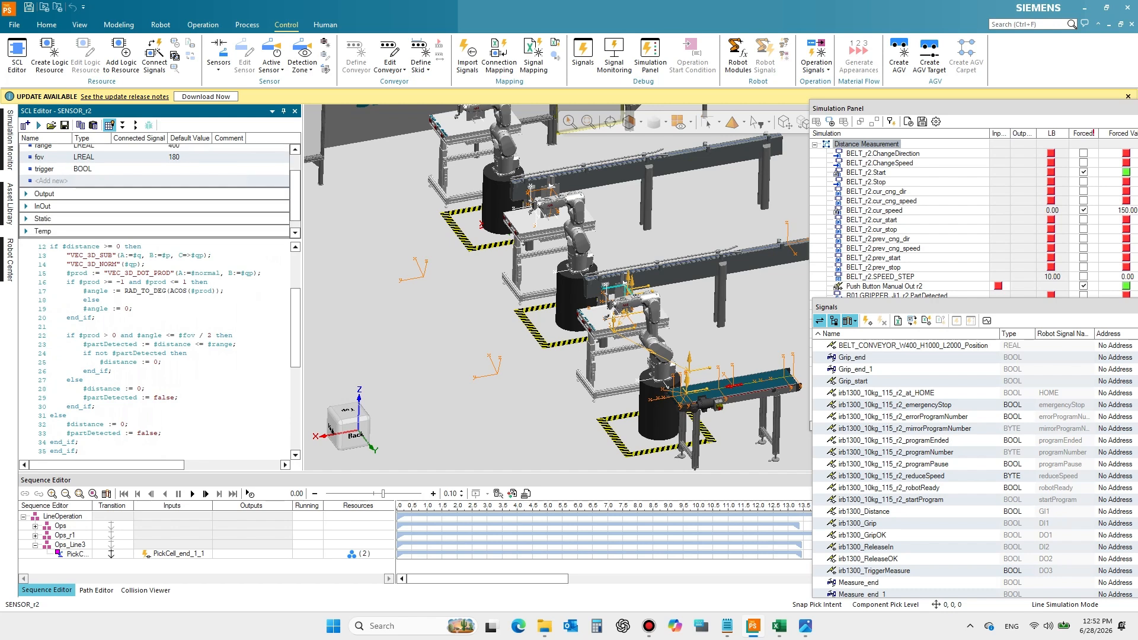
pyautogui.click(26, 194)
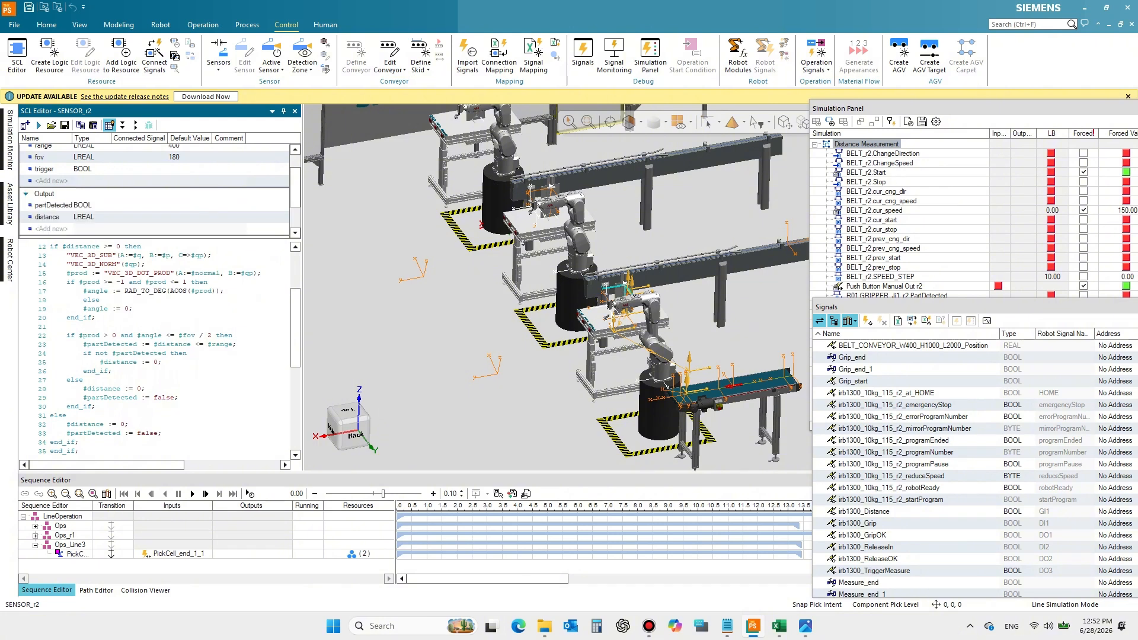
pyautogui.click(45, 168)
pyautogui.click(140, 169)
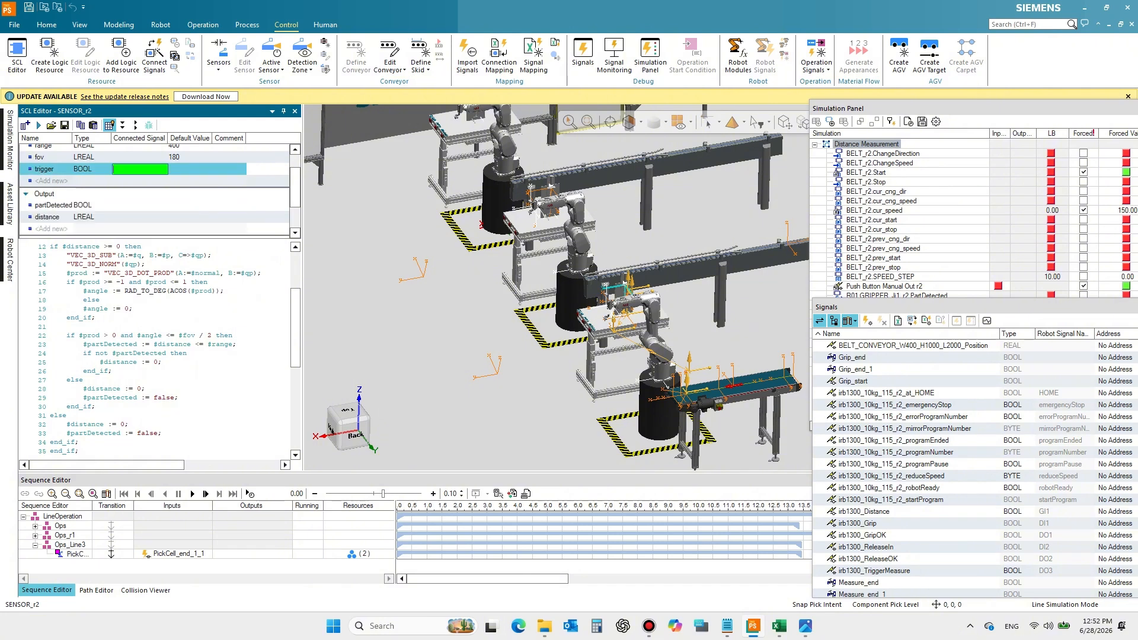
pyautogui.click(874, 571)
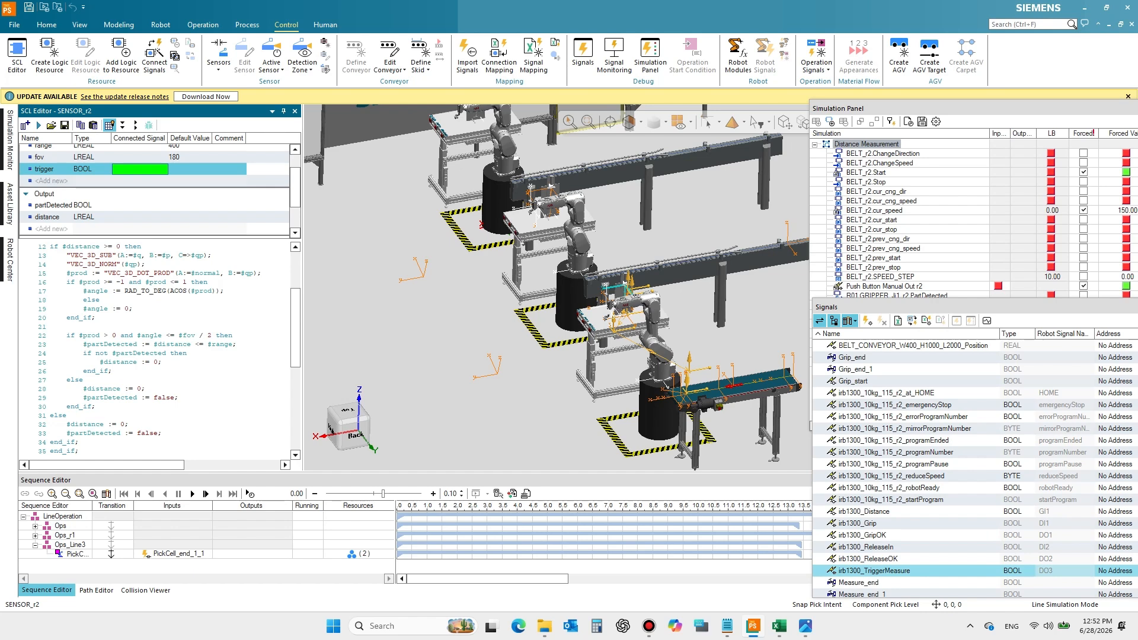
pyautogui.click(874, 570)
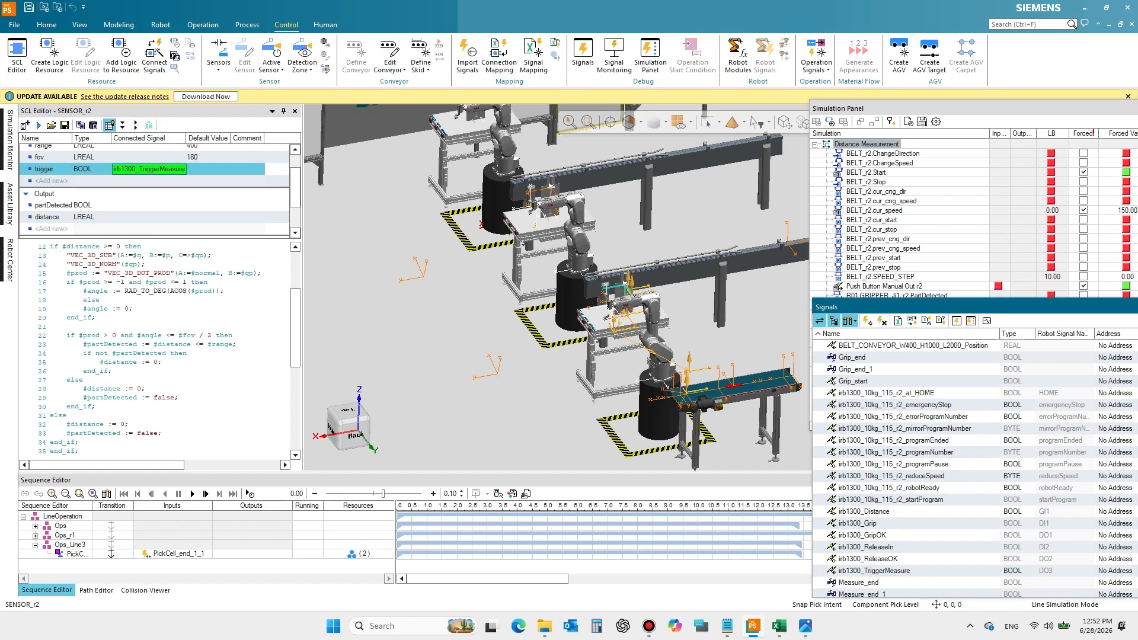
# - Try to connect SENSOR_r2's distance output to the irb1300_Distance signal
pyautogui.click(148, 217)
pyautogui.click(149, 217)
pyautogui.click(863, 511)
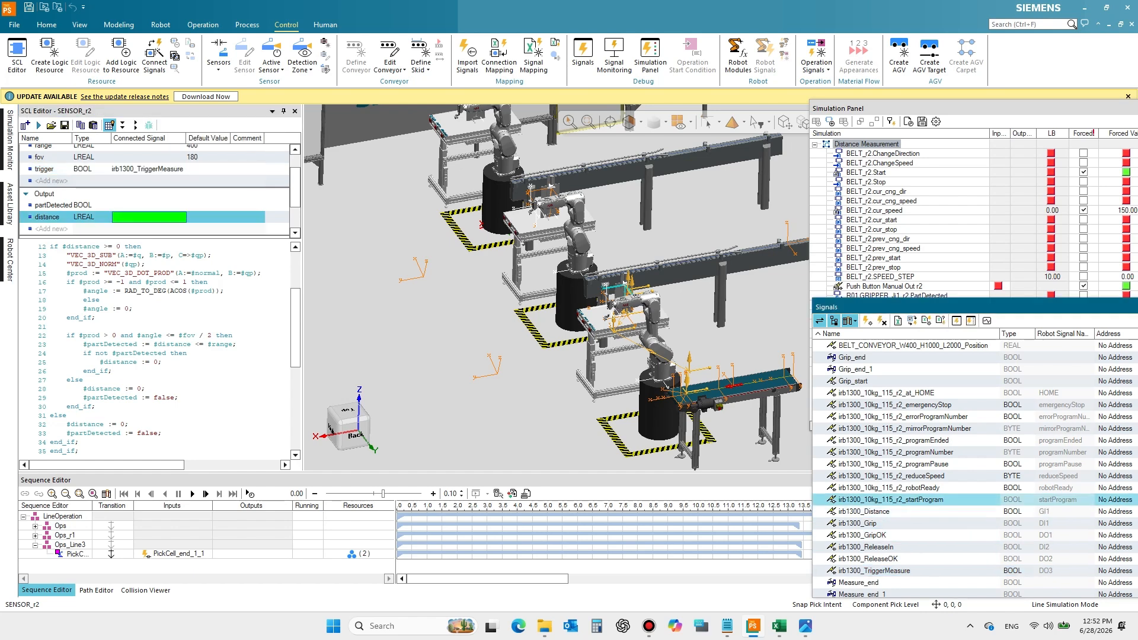
pyautogui.click(863, 511)
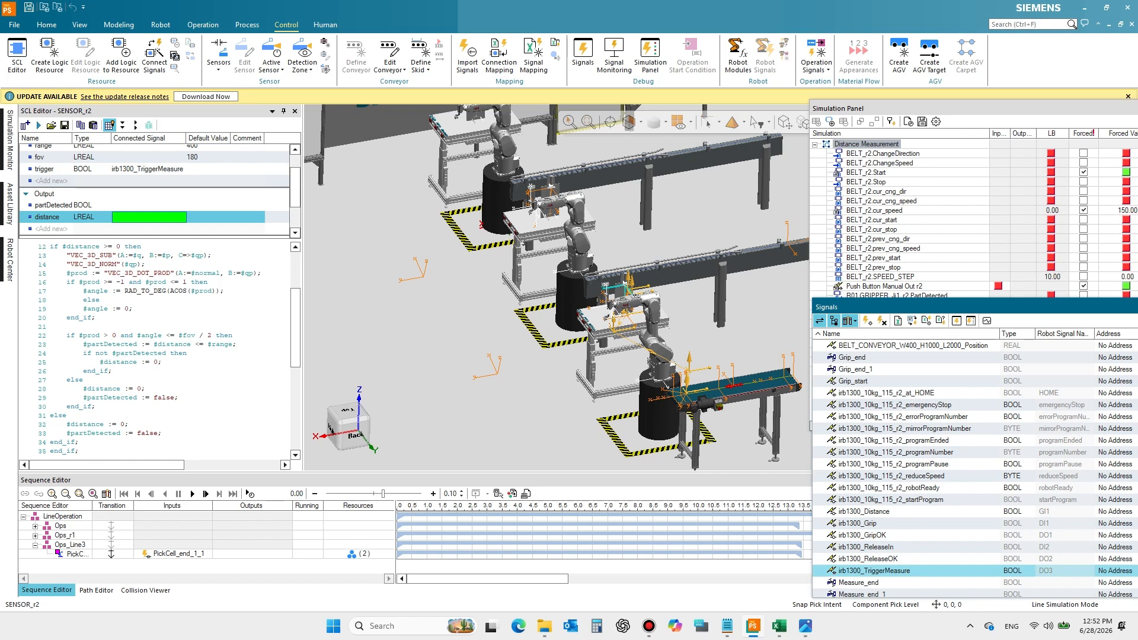
pyautogui.click(149, 217)
pyautogui.click(149, 217)
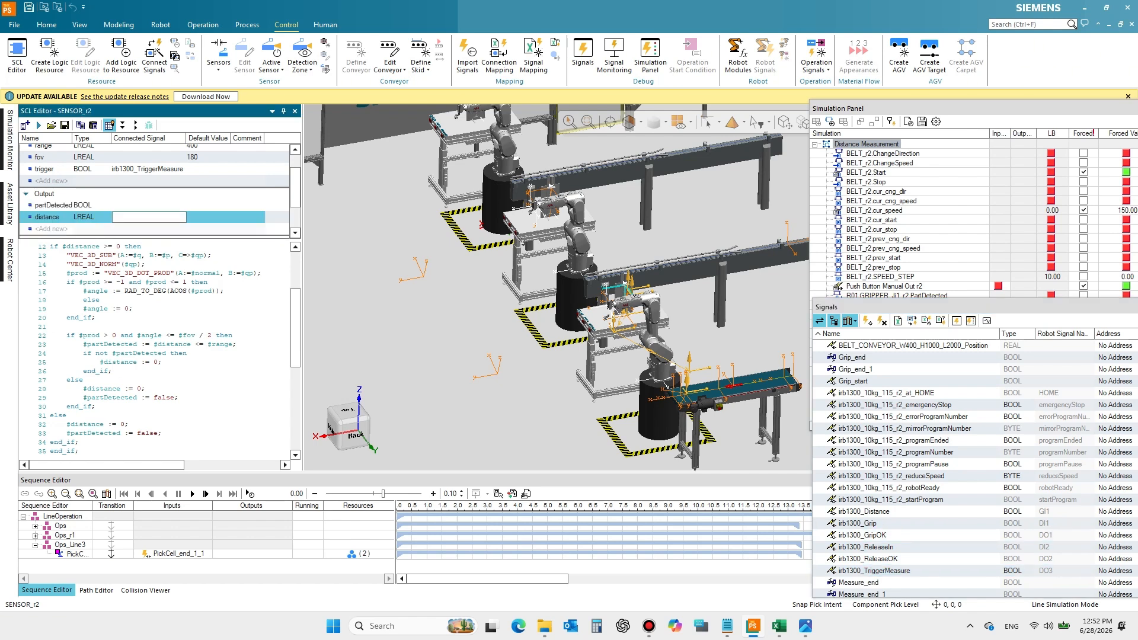
pyautogui.click(863, 511)
pyautogui.click(864, 512)
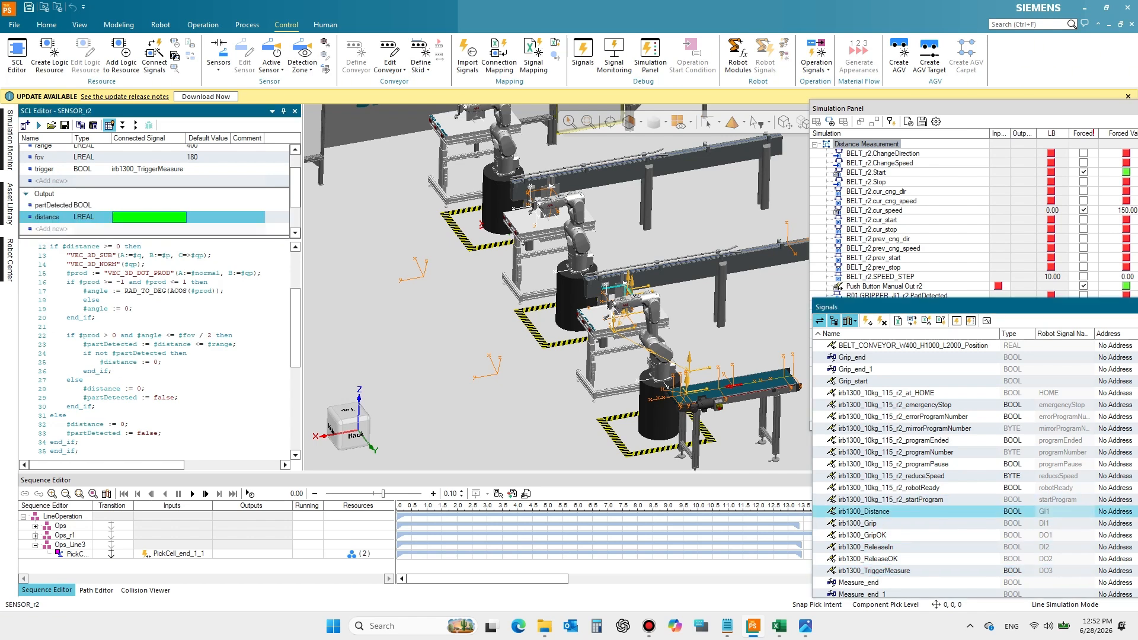
# - Try to change the data type of irb1300_Distance directly in the signal list
pyautogui.click(1014, 512)
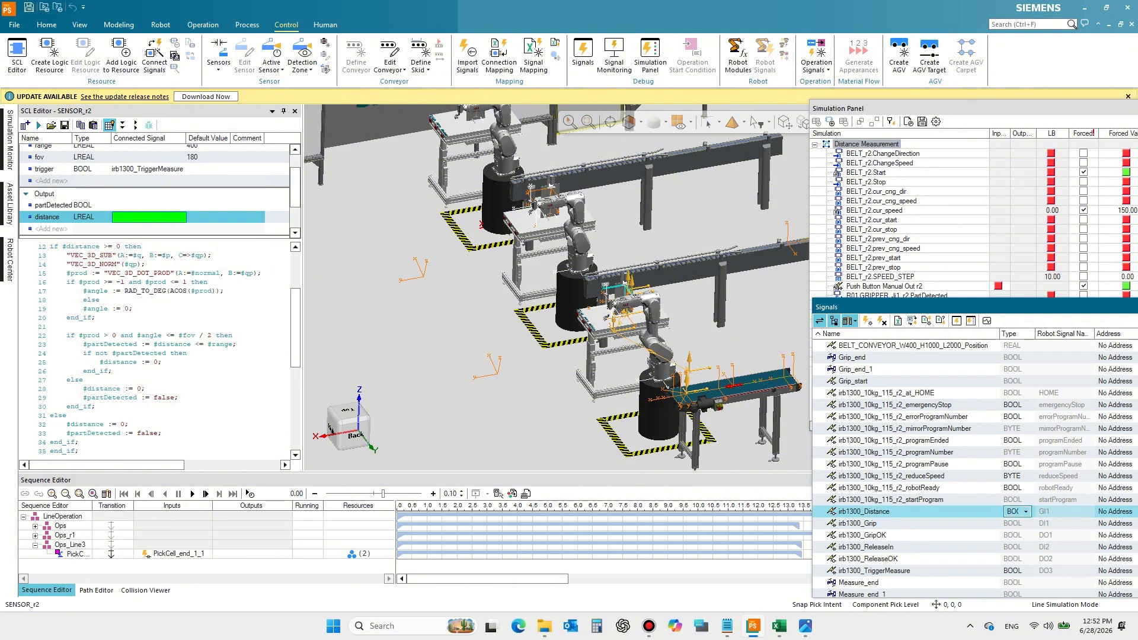
pyautogui.click(1026, 511)
pyautogui.click(1015, 548)
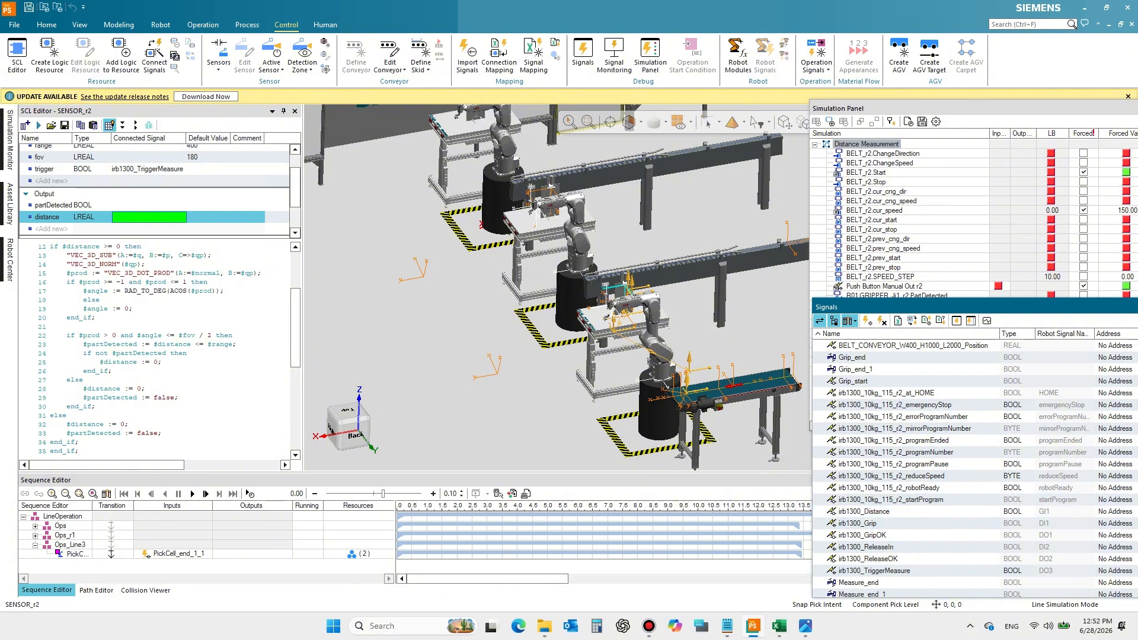
pyautogui.click(148, 205)
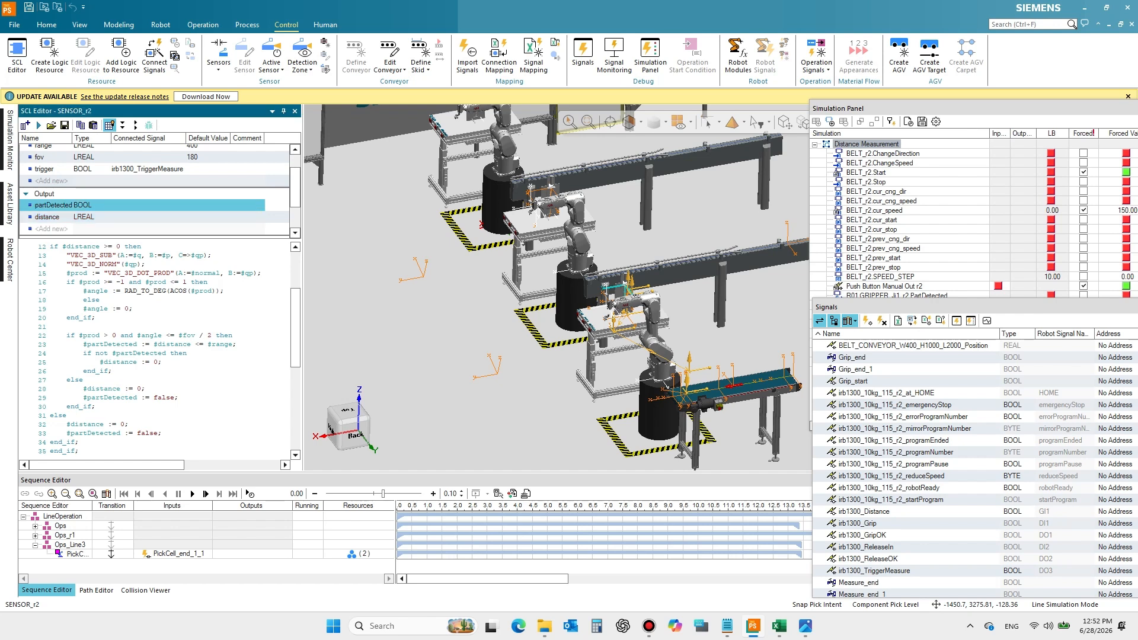
pyautogui.click(149, 217)
# - Set irb1300_Distance's type to LREAL in the third line robot's robot signals and connect it to SENSOR_r2's distance output
pyautogui.click(662, 352)
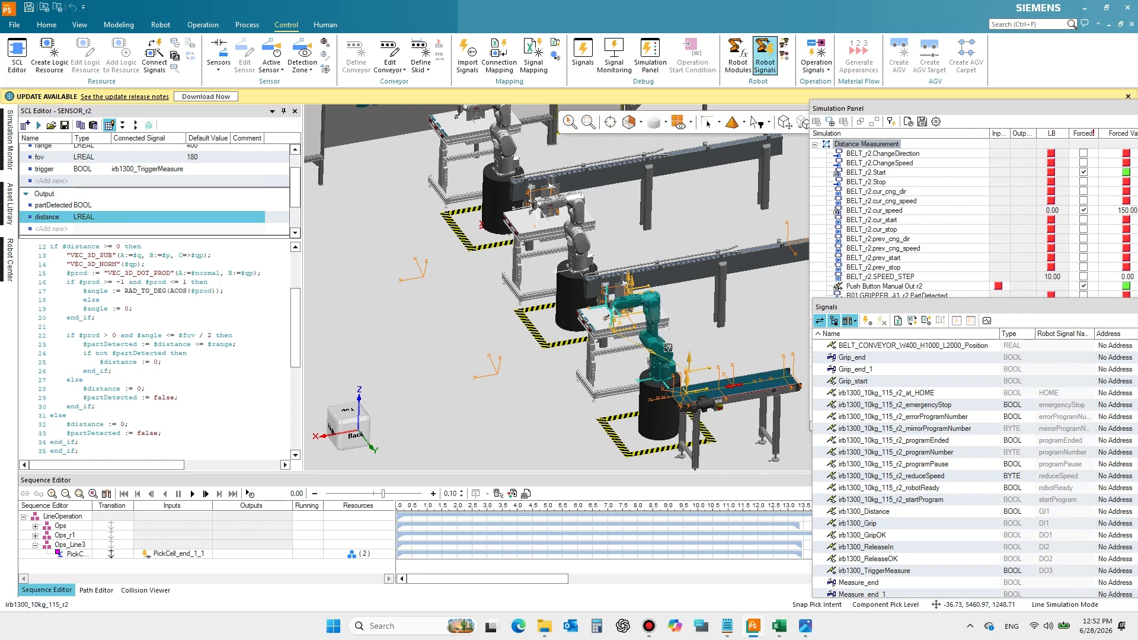
pyautogui.click(765, 56)
pyautogui.click(555, 324)
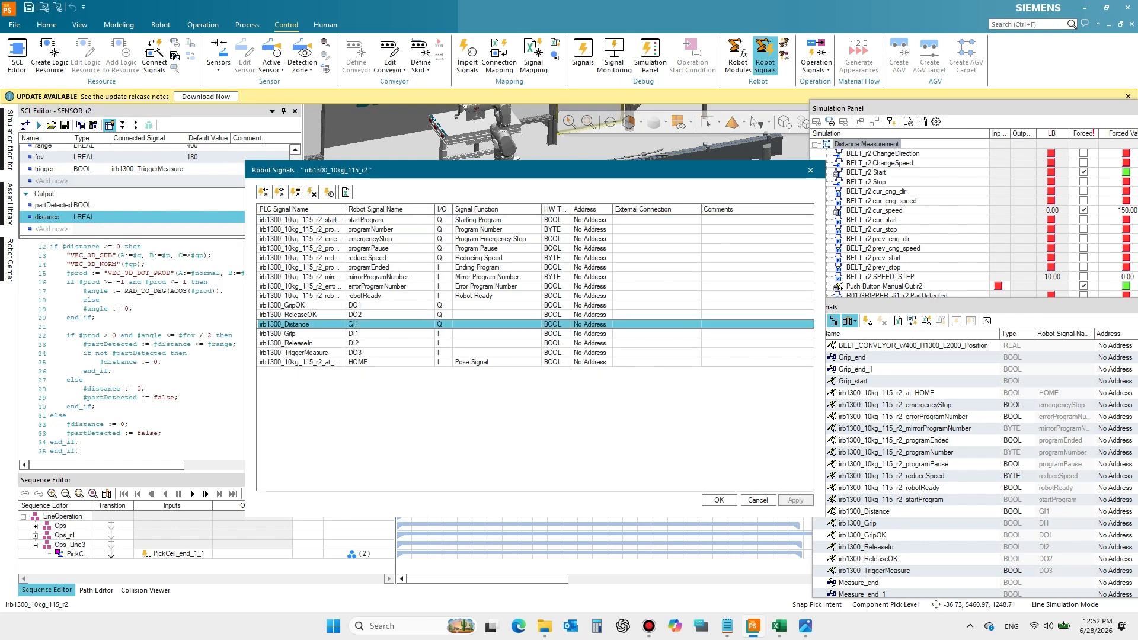
pyautogui.click(557, 325)
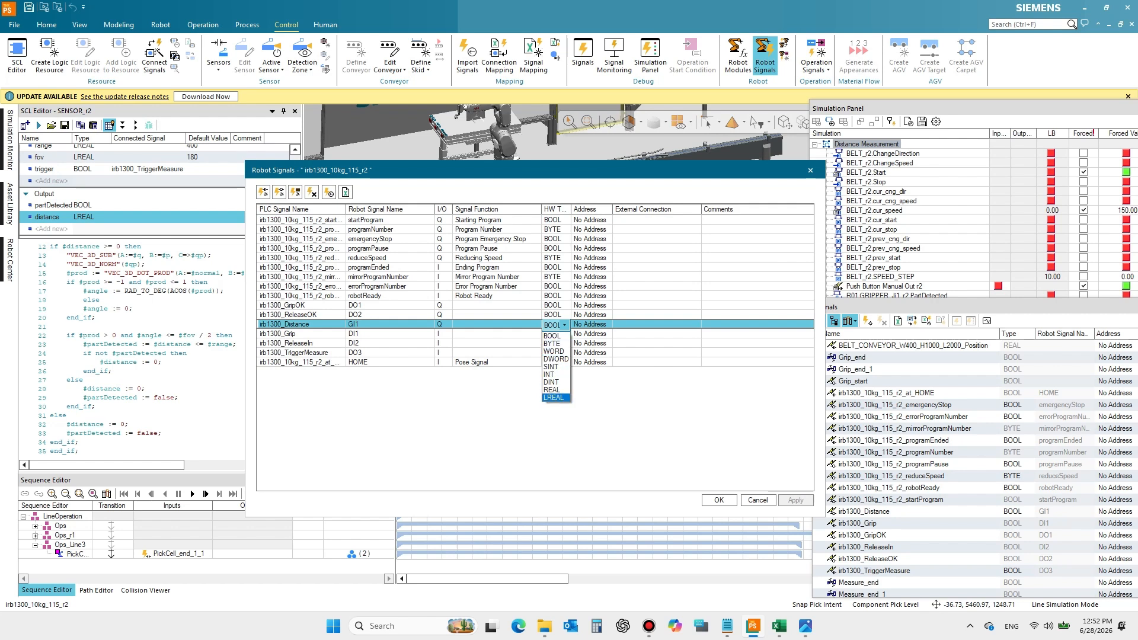
pyautogui.click(554, 398)
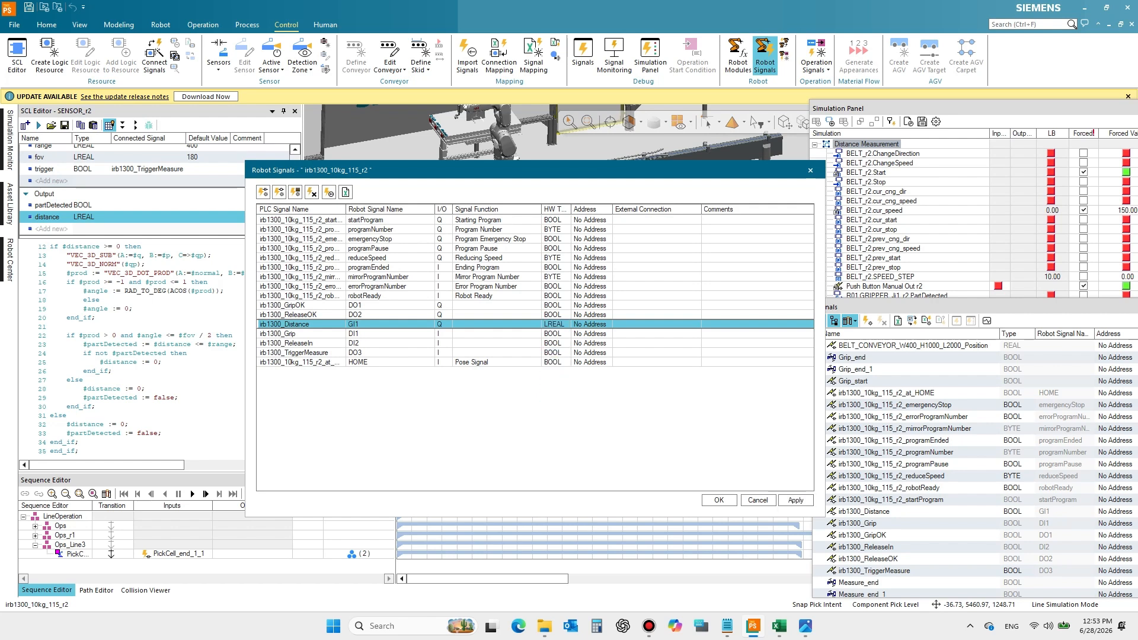
pyautogui.click(718, 500)
pyautogui.click(149, 217)
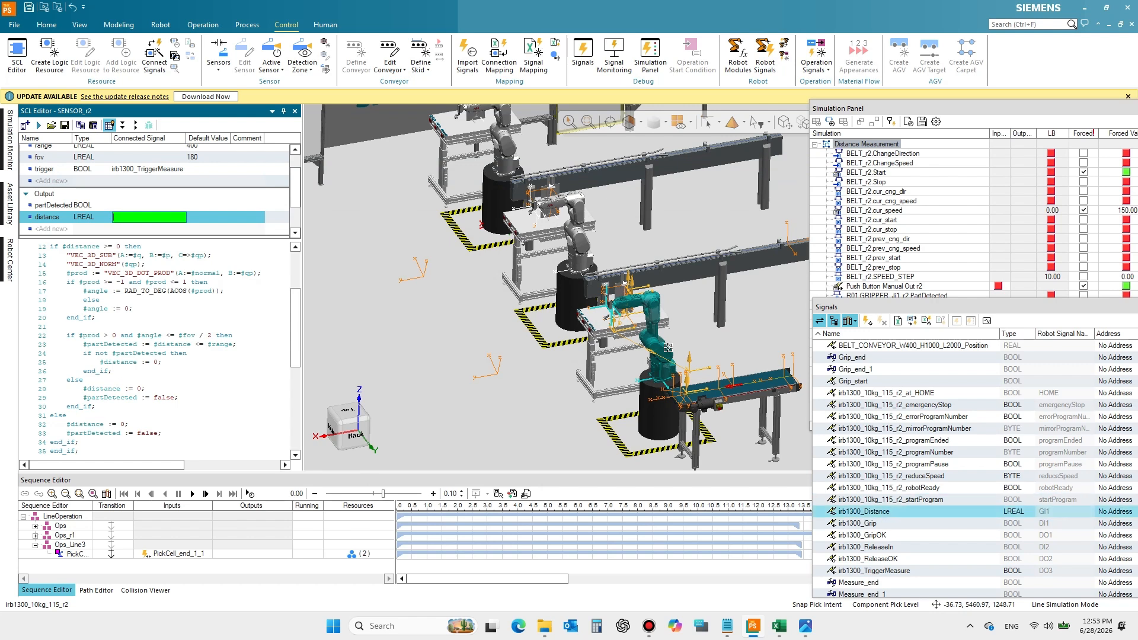
pyautogui.click(864, 511)
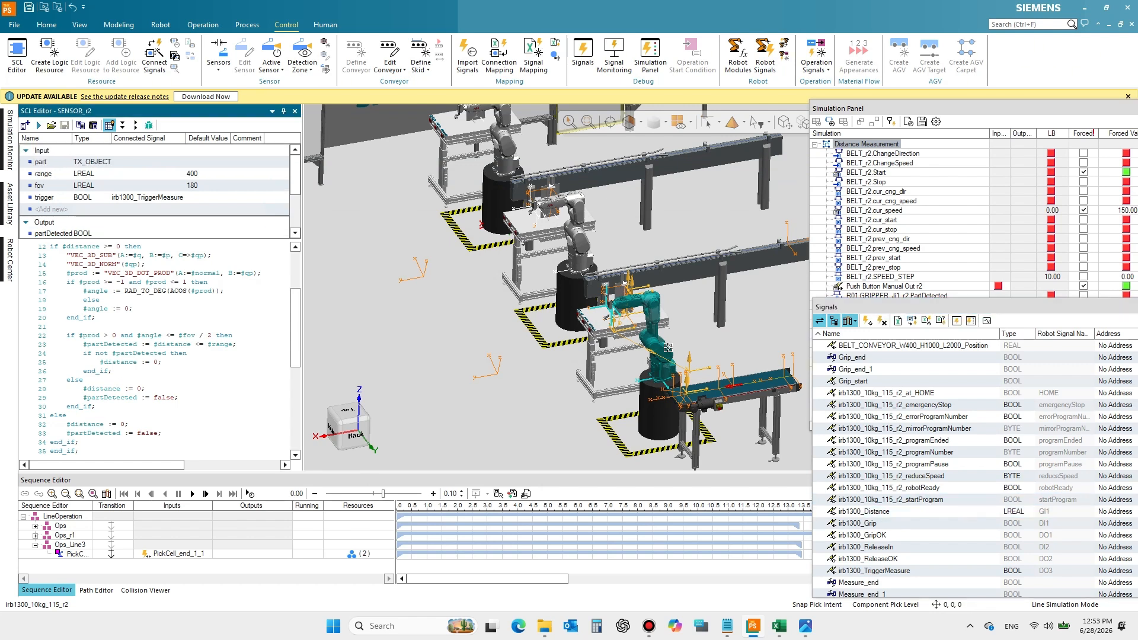
# - Switch the study from line simulation to Standard Mode
pyautogui.hotkey('alt', 'f')
pyautogui.click(46, 25)
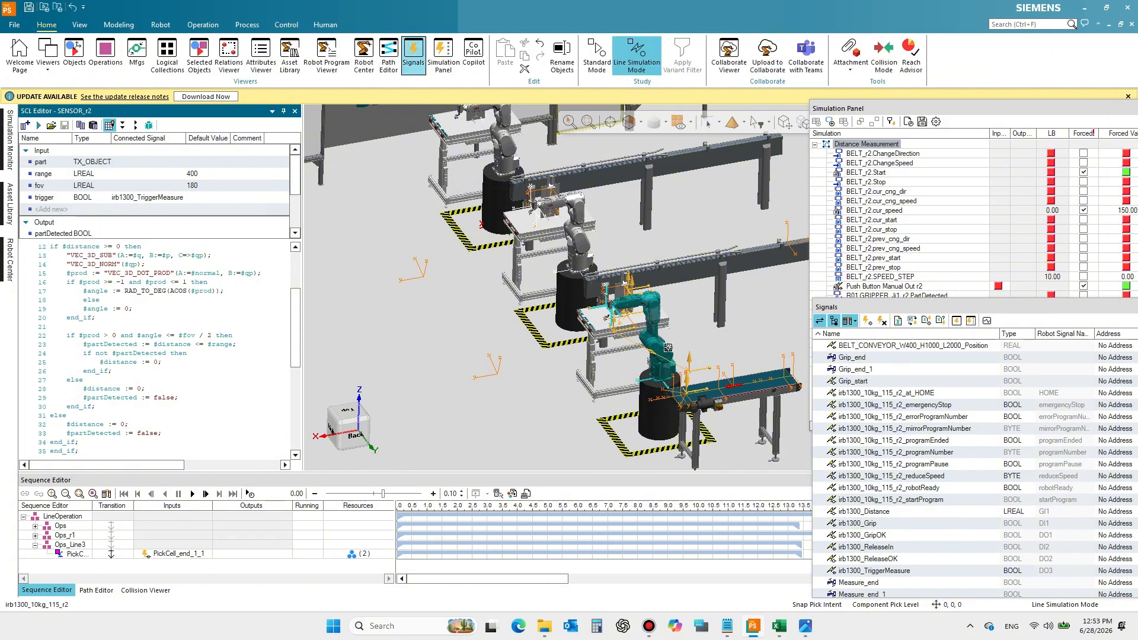
pyautogui.click(596, 57)
pyautogui.press('Return')
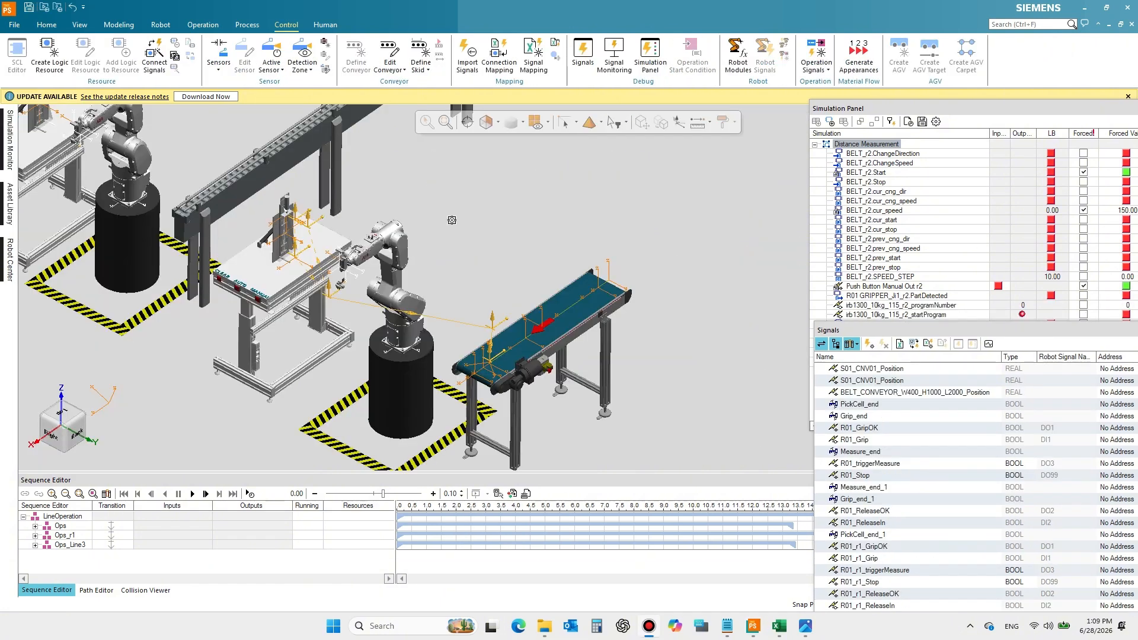
# - Add an input robot signal with PLC name irb1300_Stop and robot signal name DO99 to the third line's robot, and confirm
pyautogui.click(393, 257)
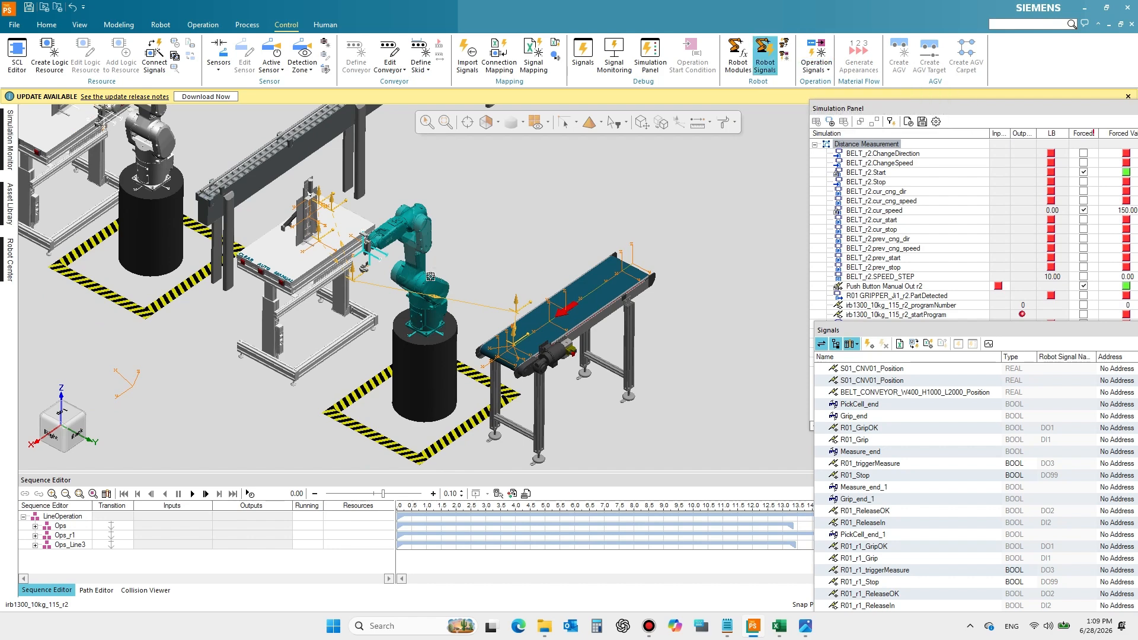
pyautogui.click(764, 56)
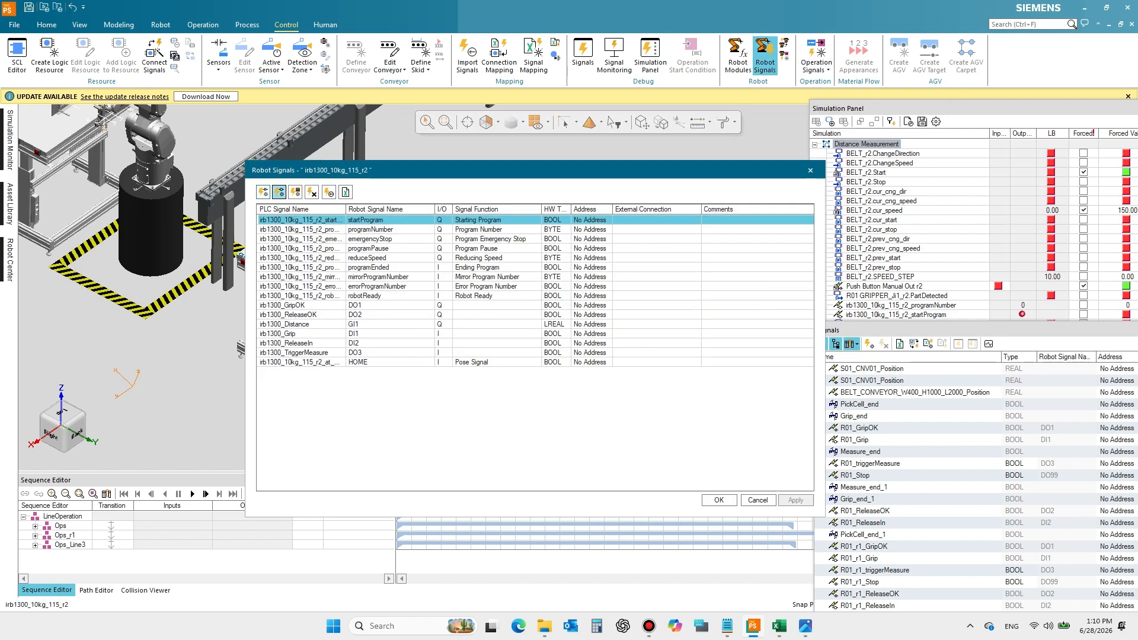
pyautogui.click(263, 192)
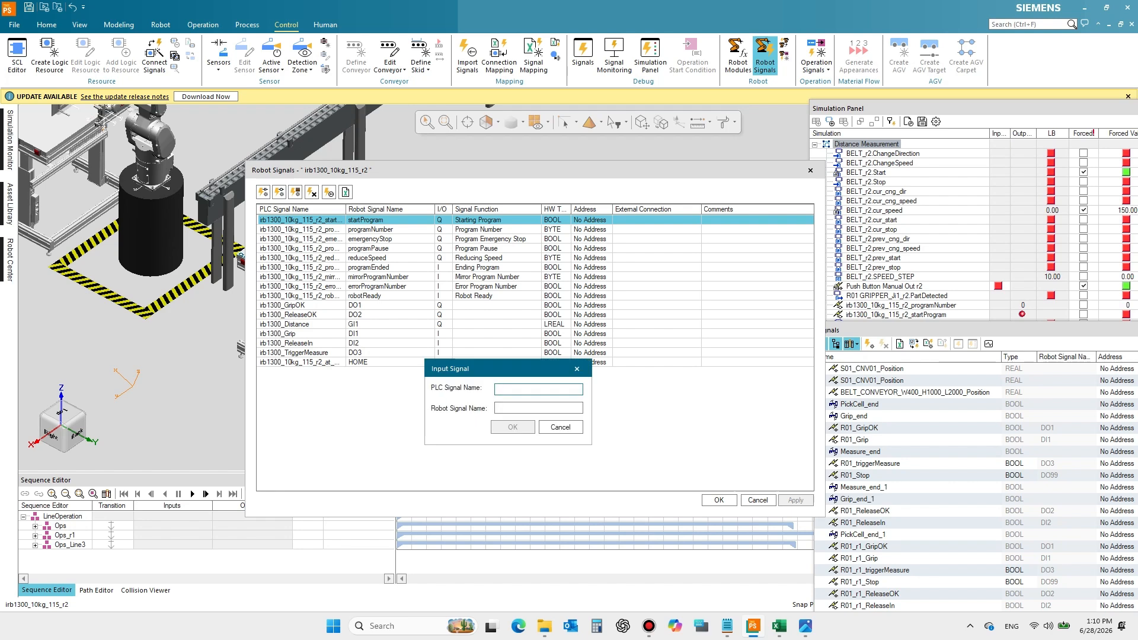
pyautogui.hotkey('alt', 'Tab')
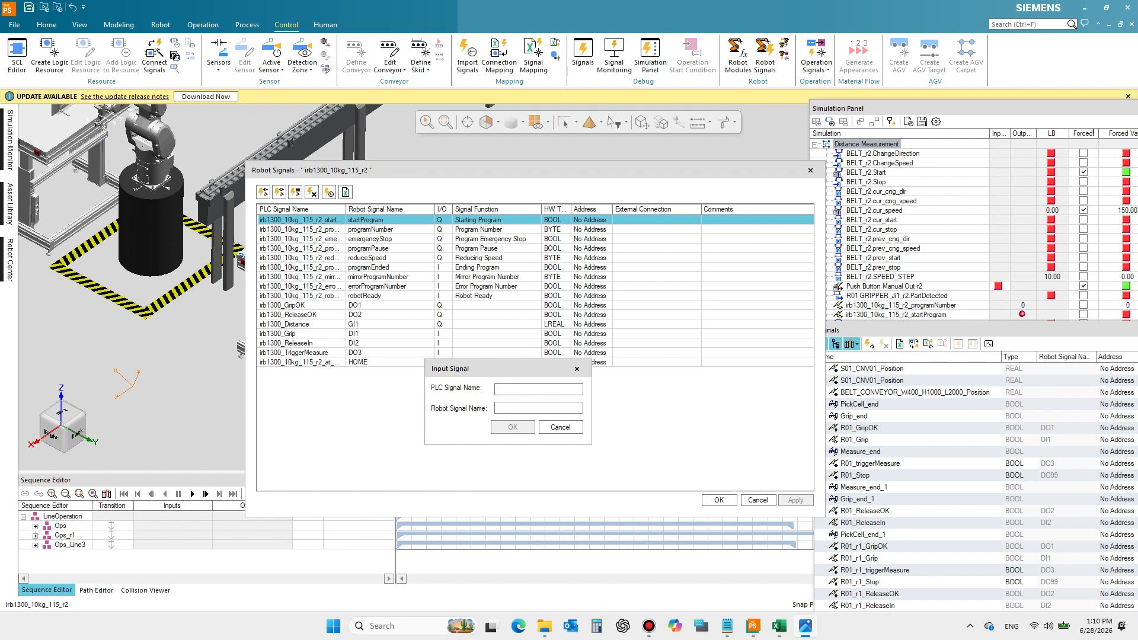
pyautogui.hotkey('alt', 'Tab')
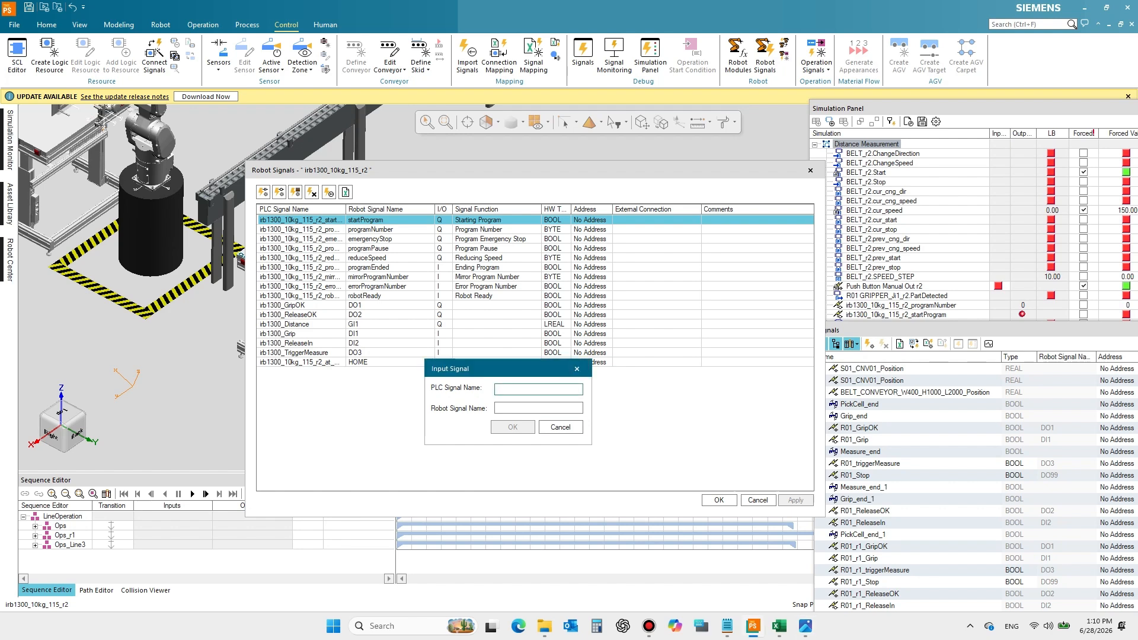
pyautogui.write('irb1300_Stop')
pyautogui.click(499, 407)
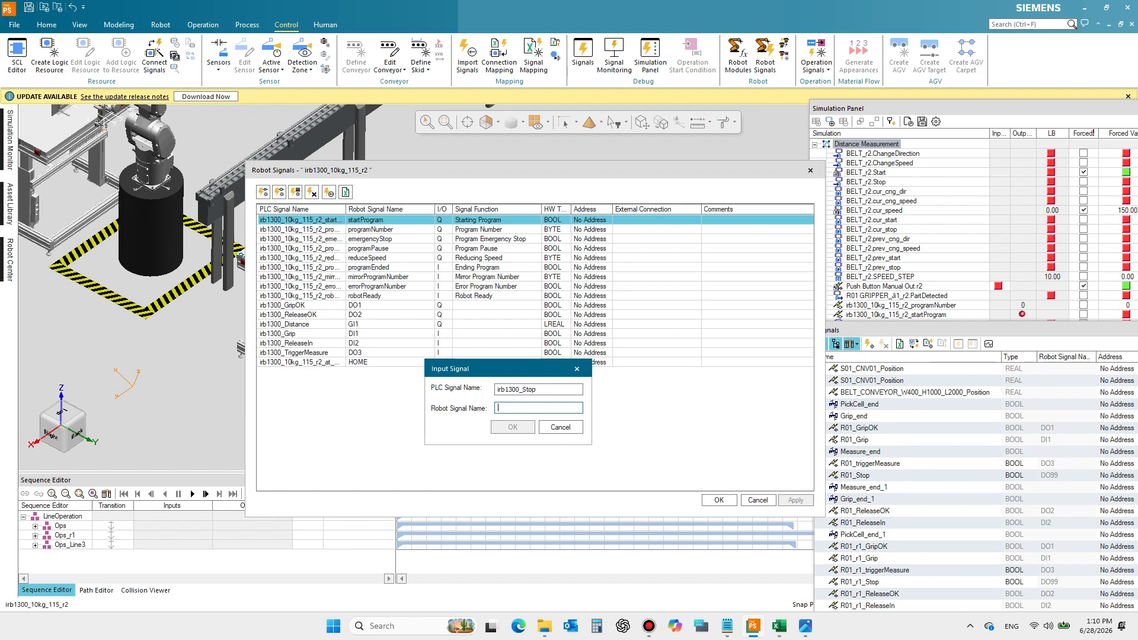
pyautogui.write('DO99')
pyautogui.press('Return')
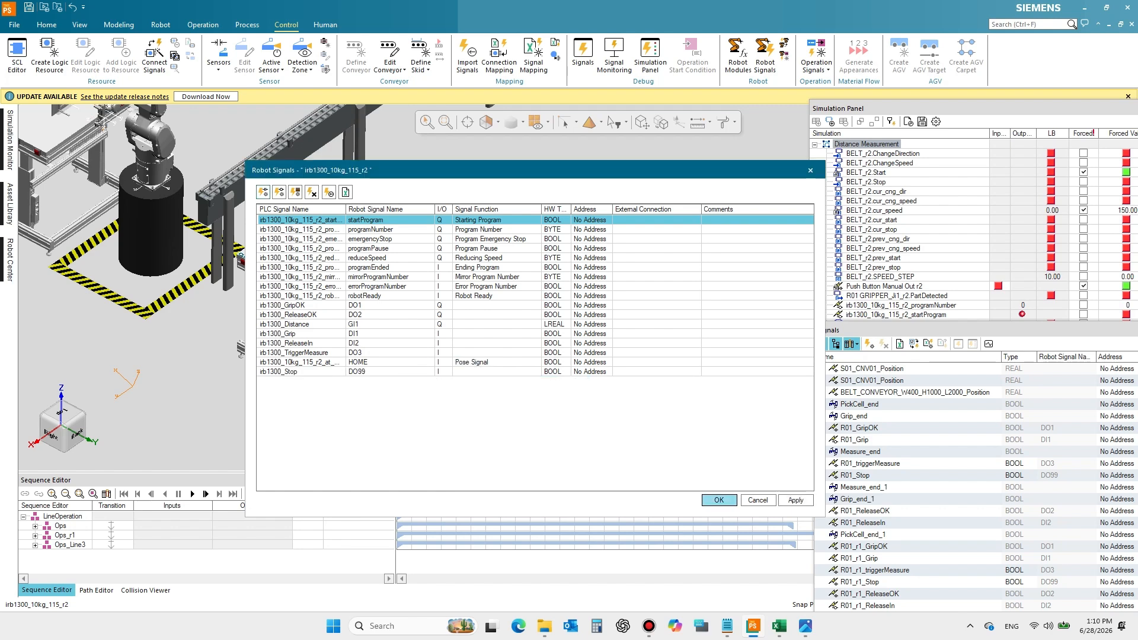
pyautogui.click(719, 500)
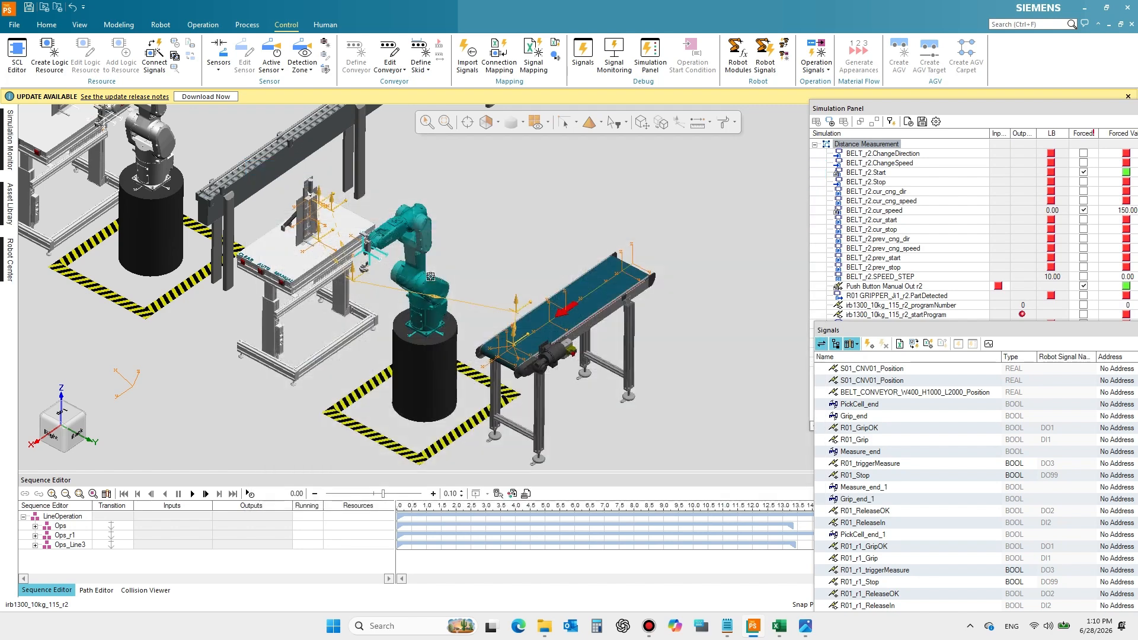
# - Open SENSOR_r2's logic in the SCL Editor to check its part and trigger settings, and close it
pyautogui.click(353, 277)
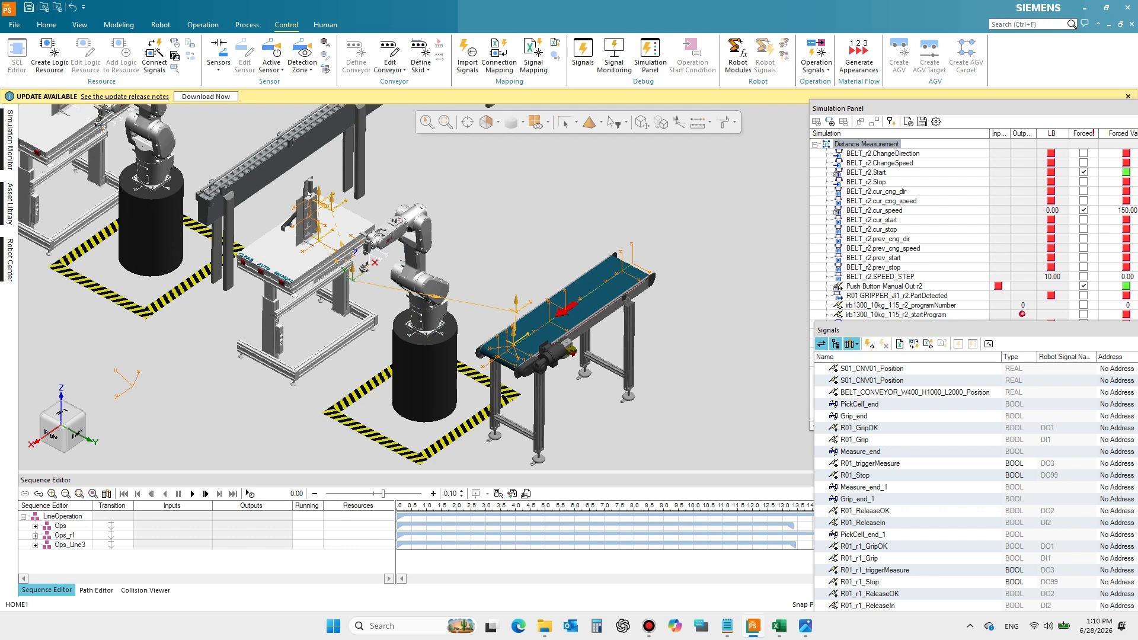
pyautogui.click(493, 218)
pyautogui.click(17, 50)
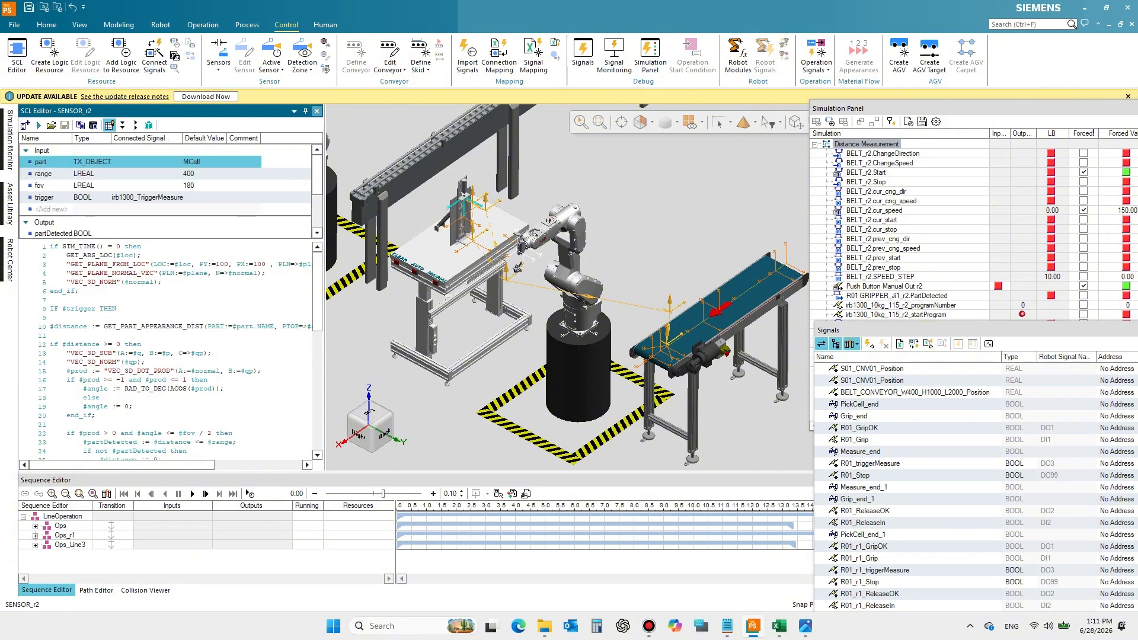
pyautogui.click(316, 111)
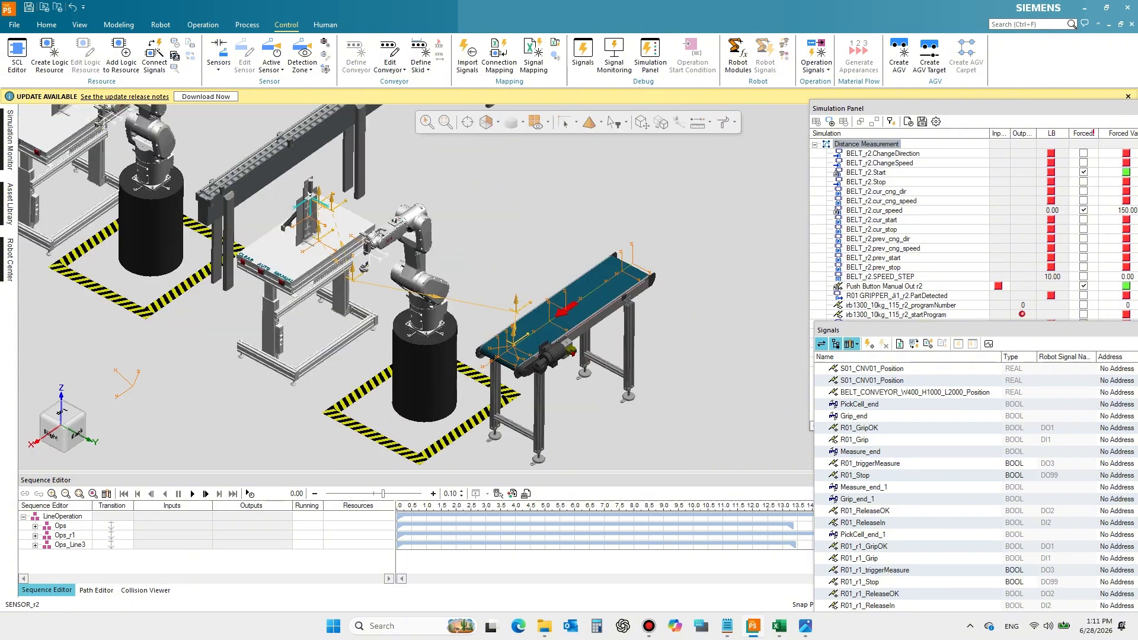
pyautogui.click(352, 274)
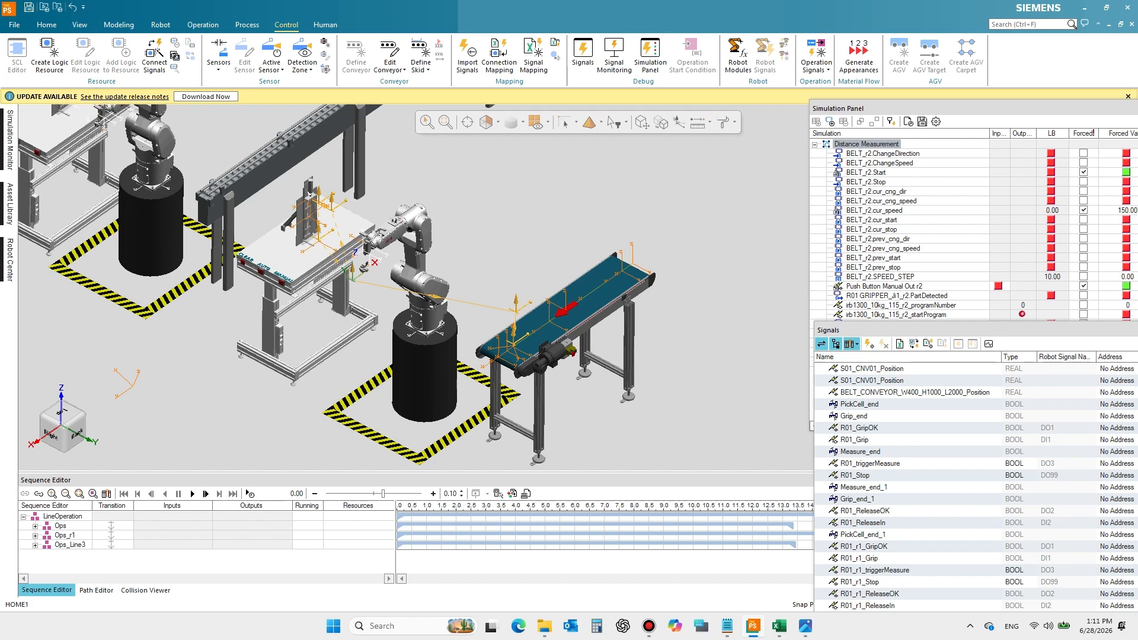
# - Add a SetDO command setting DO3 to 1 to the HOME1 location after P3 in PickCell_r3
pyautogui.moveTo(441, 97); pyautogui.dragTo(579, 108)
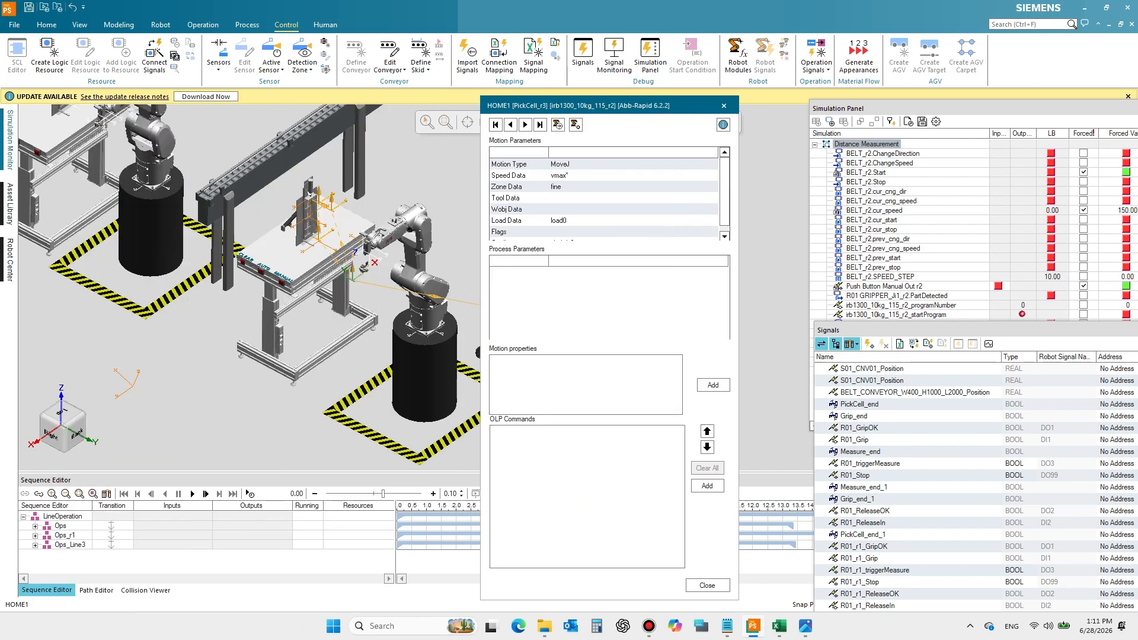
pyautogui.moveTo(1, 89); pyautogui.dragTo(143, 98)
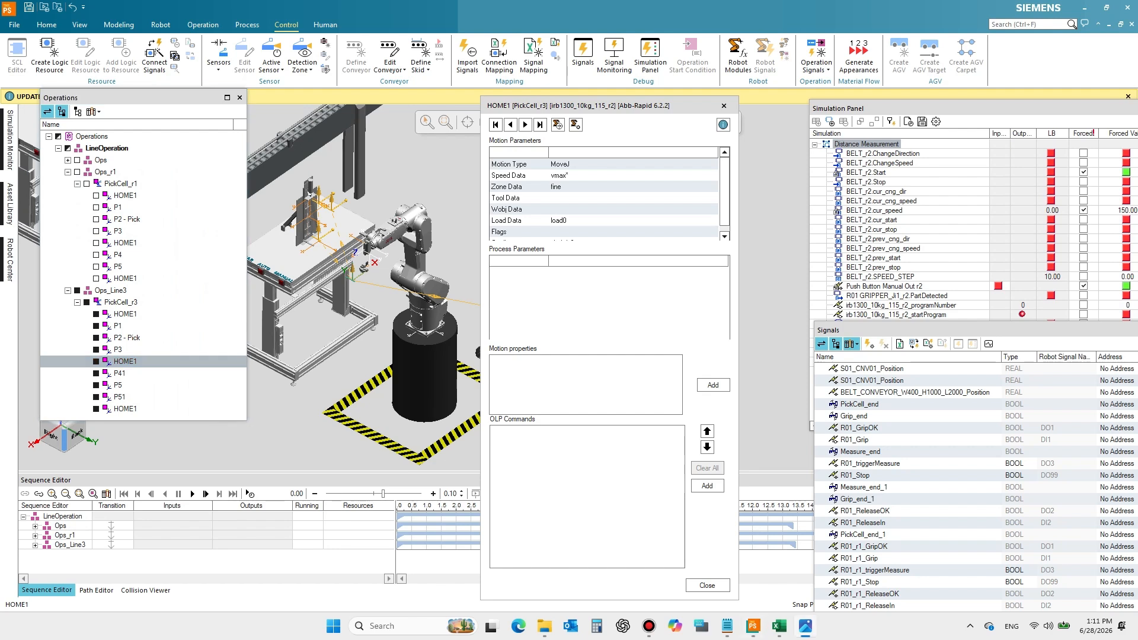
pyautogui.click(707, 485)
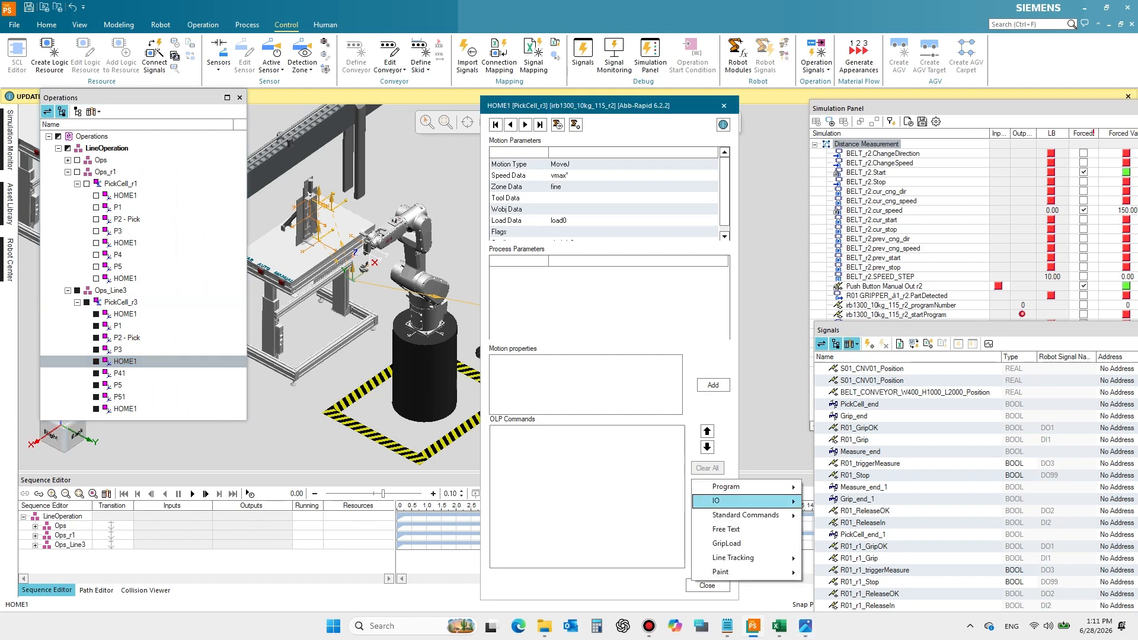
pyautogui.moveTo(765, 502)
pyautogui.moveTo(832, 502)
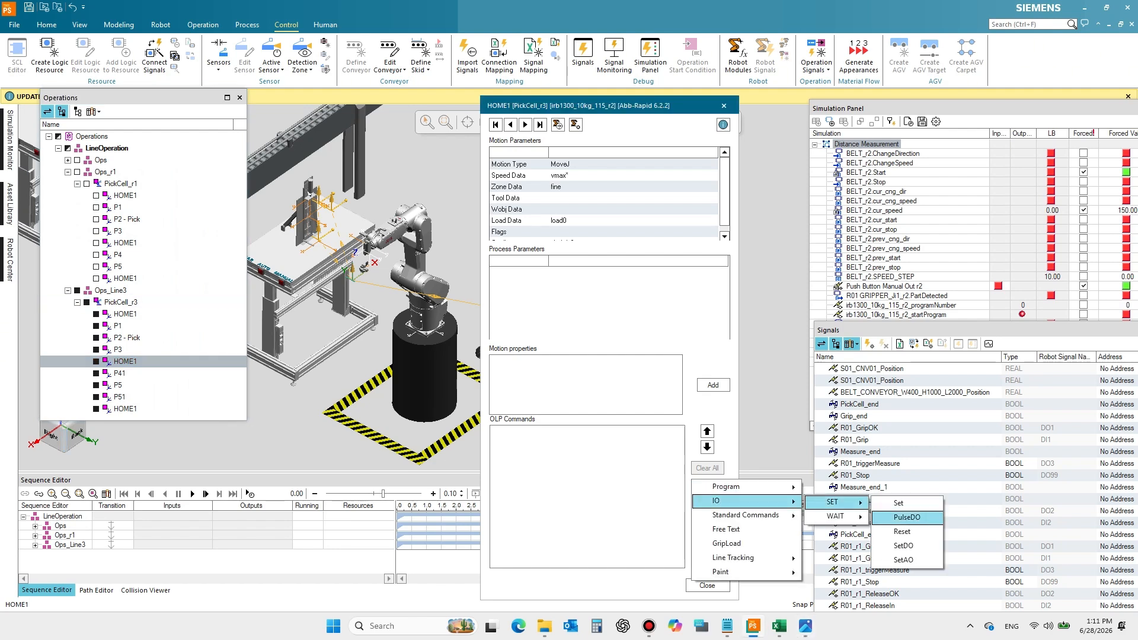
pyautogui.click(898, 537)
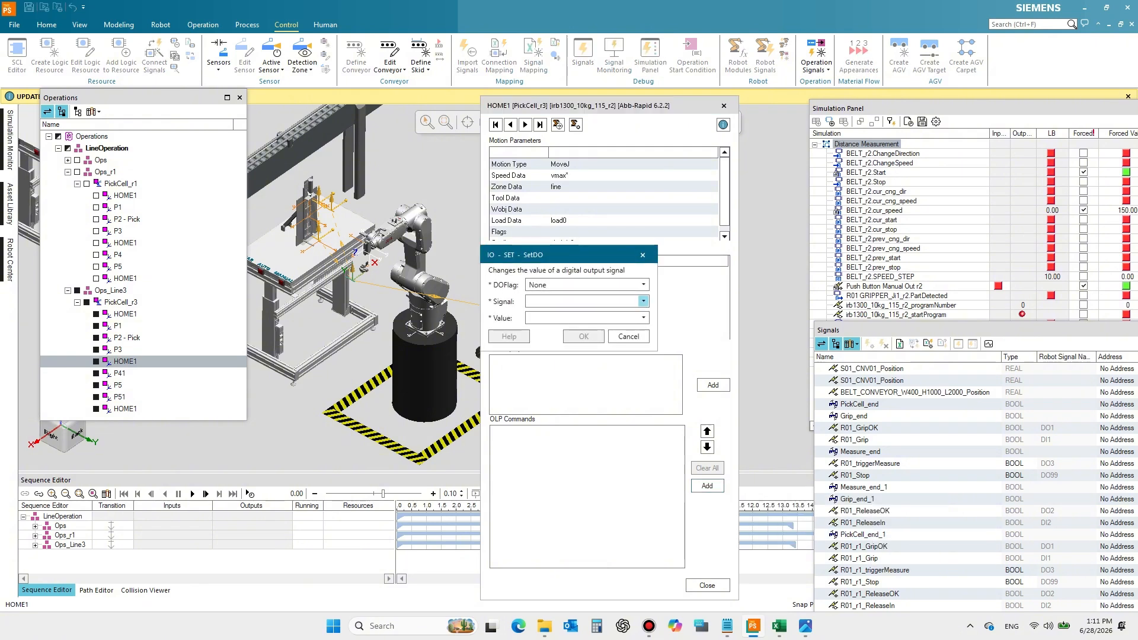
pyautogui.click(642, 301)
pyautogui.click(557, 373)
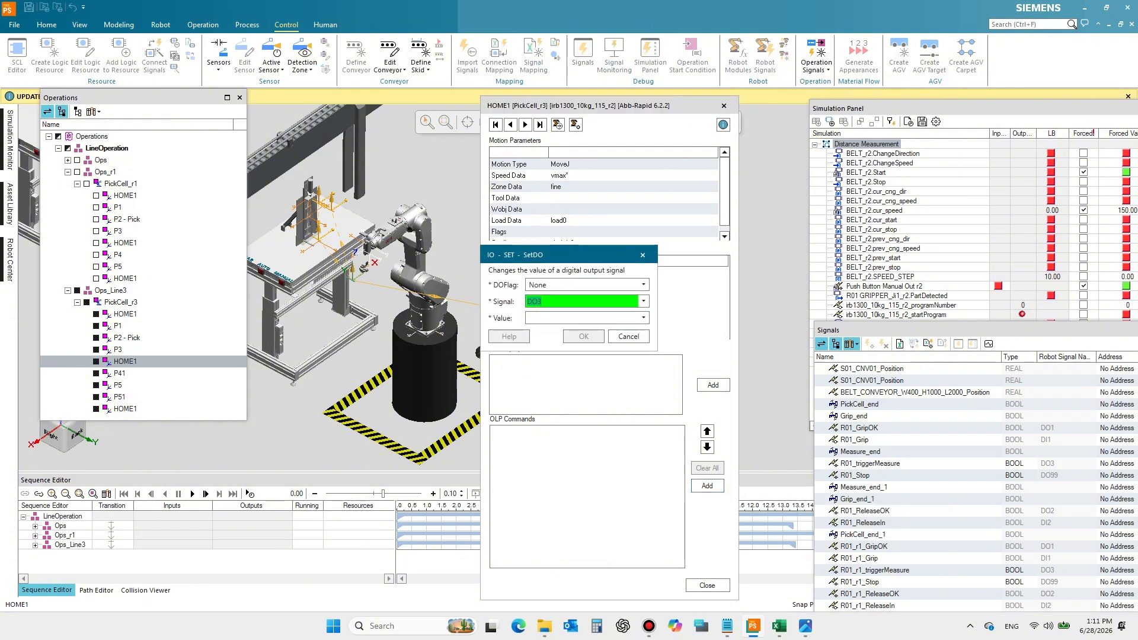
pyautogui.click(642, 317)
pyautogui.click(584, 342)
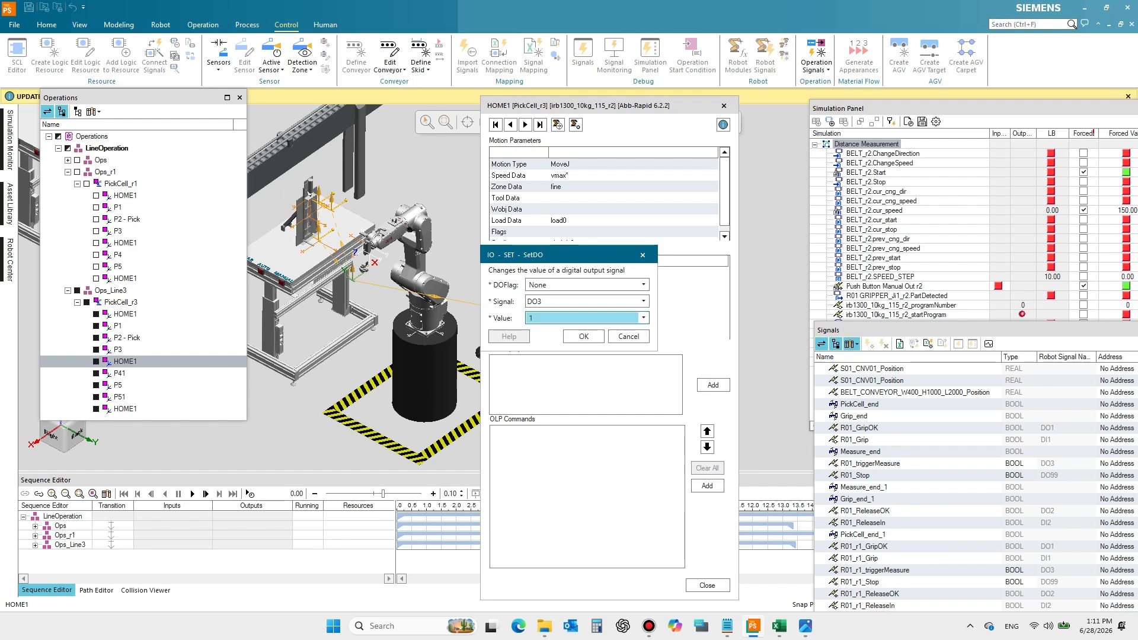
pyautogui.click(584, 336)
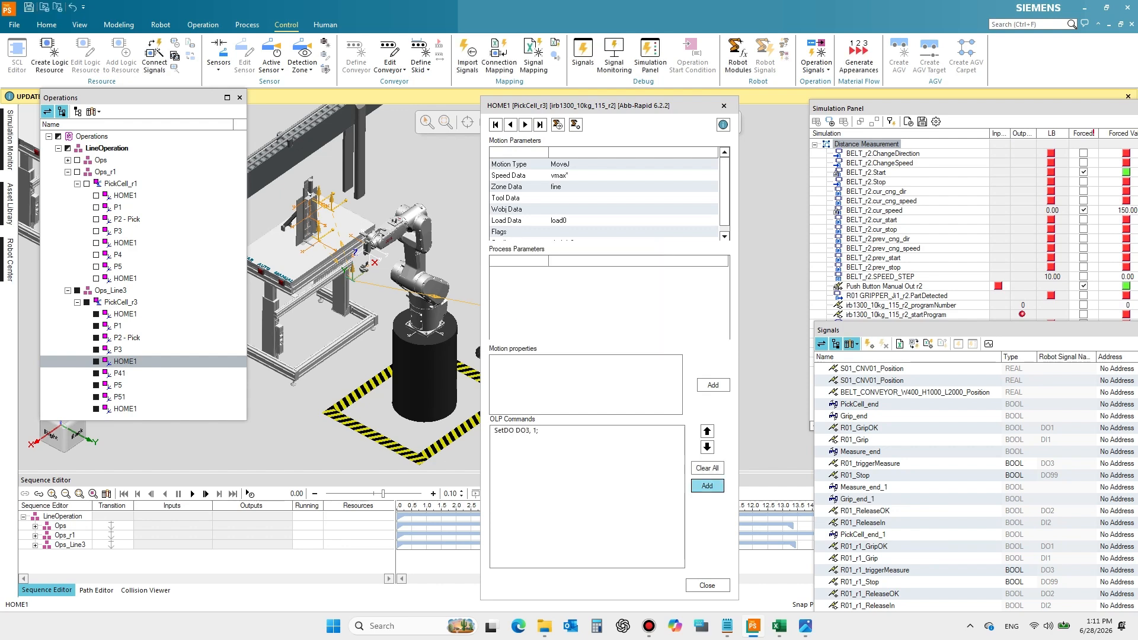
# - Add a WaitTime command of 0.3 after the SetDO DO3, 1 command at HOME1
pyautogui.click(707, 486)
pyautogui.moveTo(741, 501)
pyautogui.moveTo(835, 516)
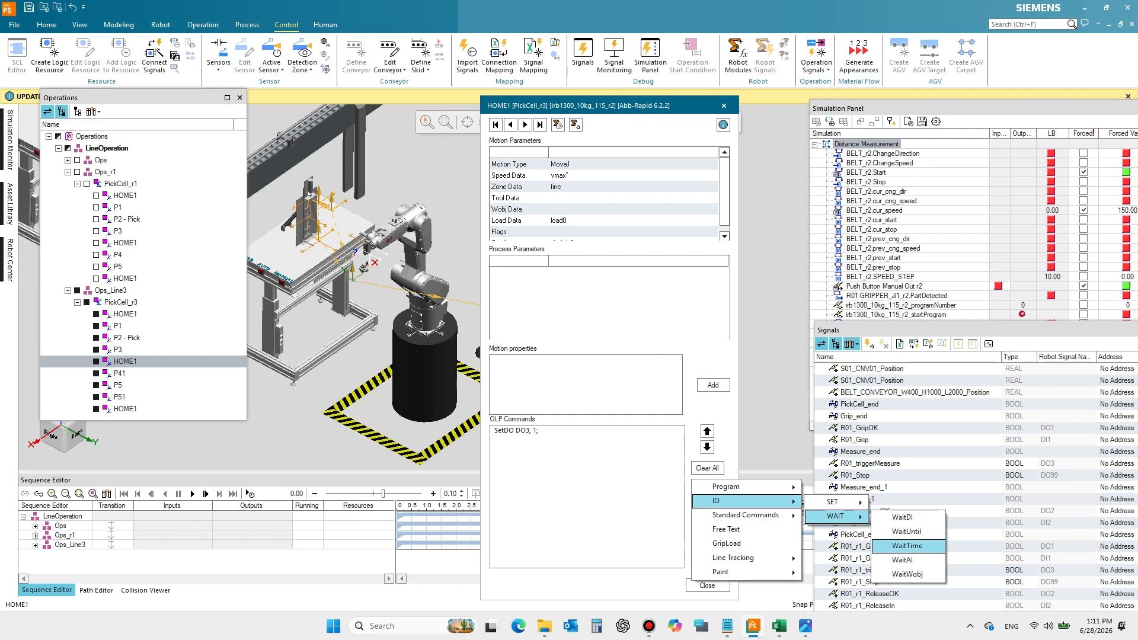
pyautogui.click(906, 545)
pyautogui.click(643, 282)
pyautogui.click(642, 282)
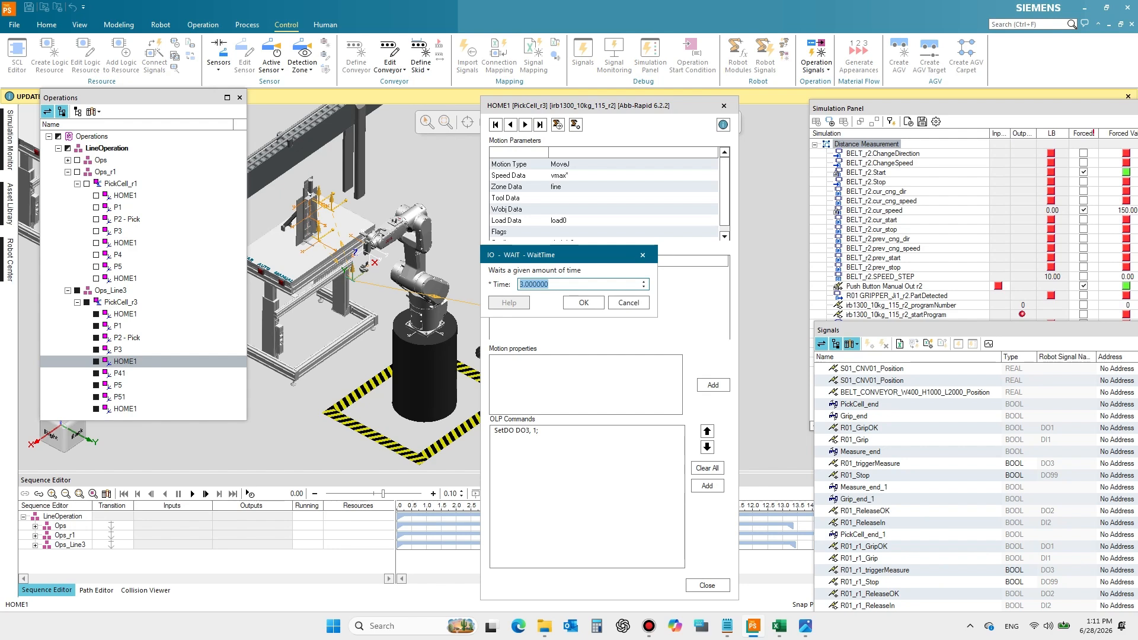
pyautogui.write('0.3')
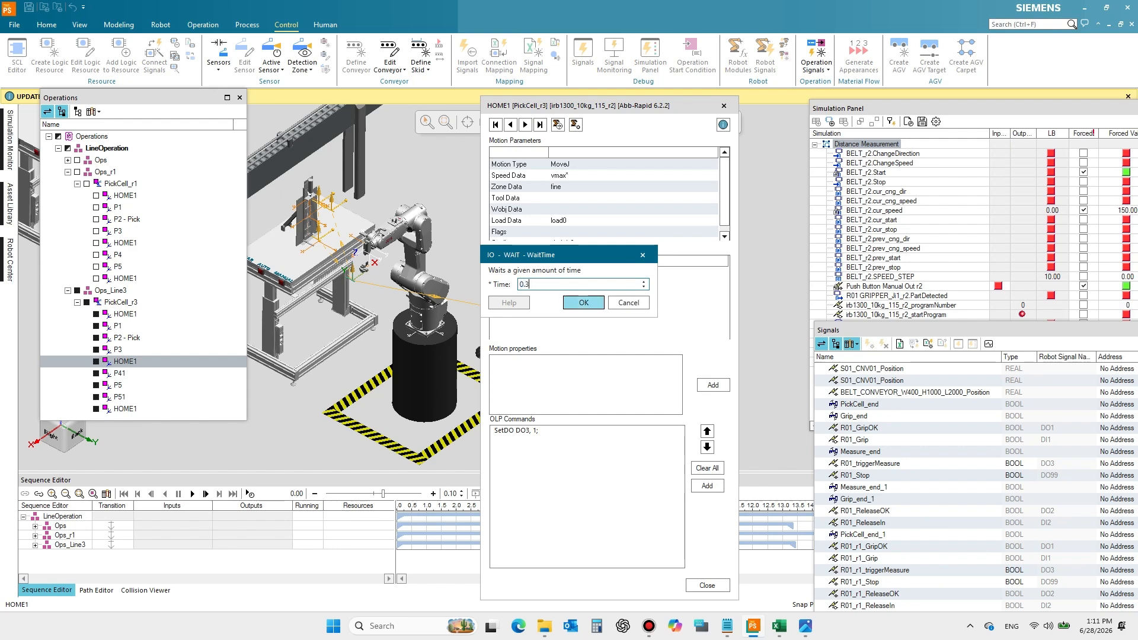
pyautogui.click(583, 302)
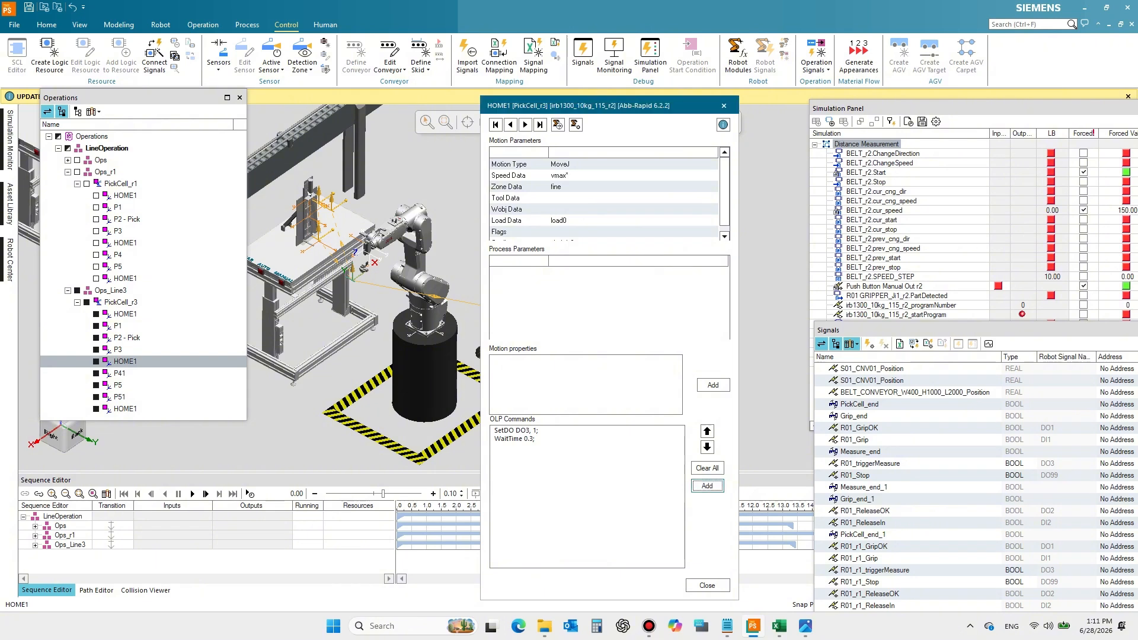
# - Add a SetDO command setting DO3 to 0 after the first wait at HOME1
pyautogui.click(706, 485)
pyautogui.moveTo(716, 501)
pyautogui.moveTo(833, 501)
pyautogui.click(903, 545)
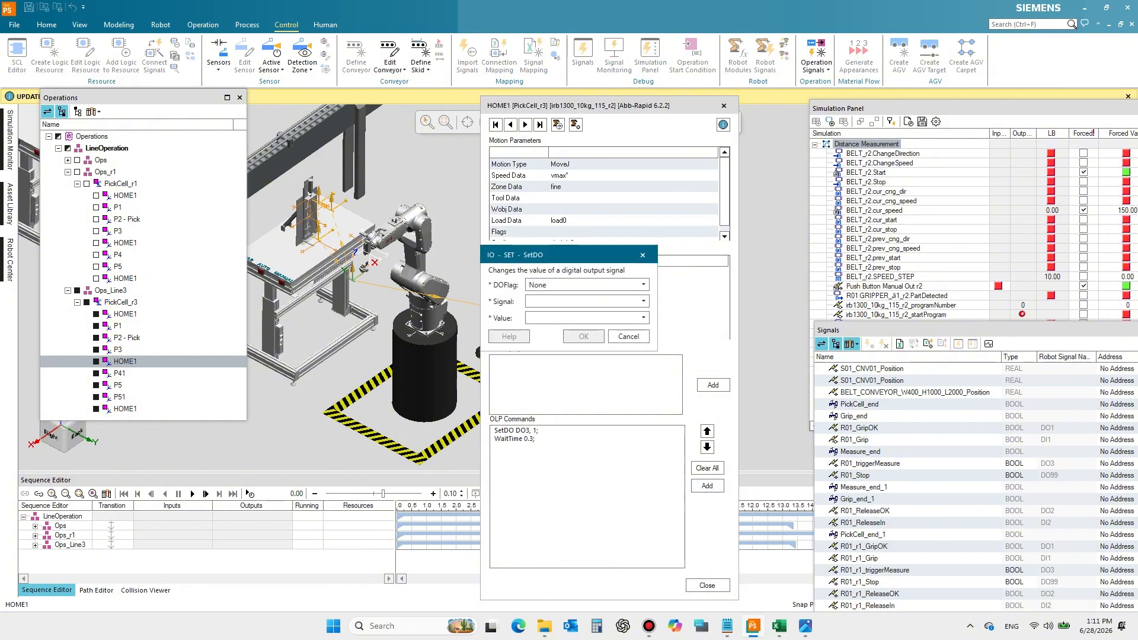
pyautogui.click(643, 301)
pyautogui.click(563, 368)
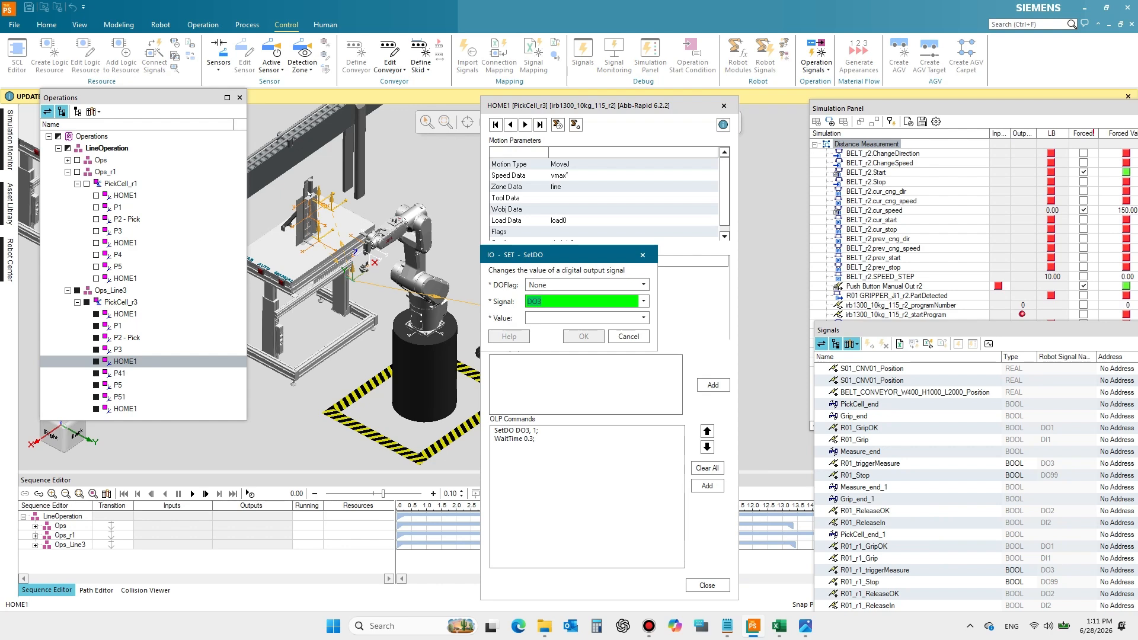
pyautogui.click(642, 318)
pyautogui.click(587, 329)
pyautogui.click(584, 335)
# - Add a second WaitTime command of 0.3 after the SetDO DO3, 0 command
pyautogui.click(707, 485)
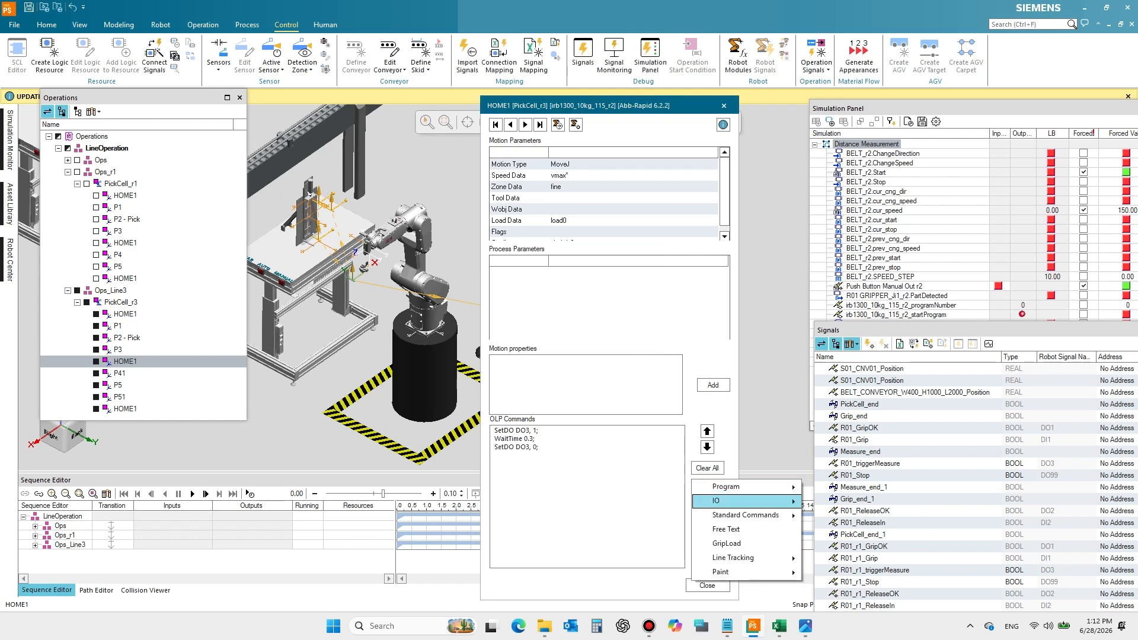
pyautogui.moveTo(715, 502)
pyautogui.moveTo(833, 515)
pyautogui.click(906, 533)
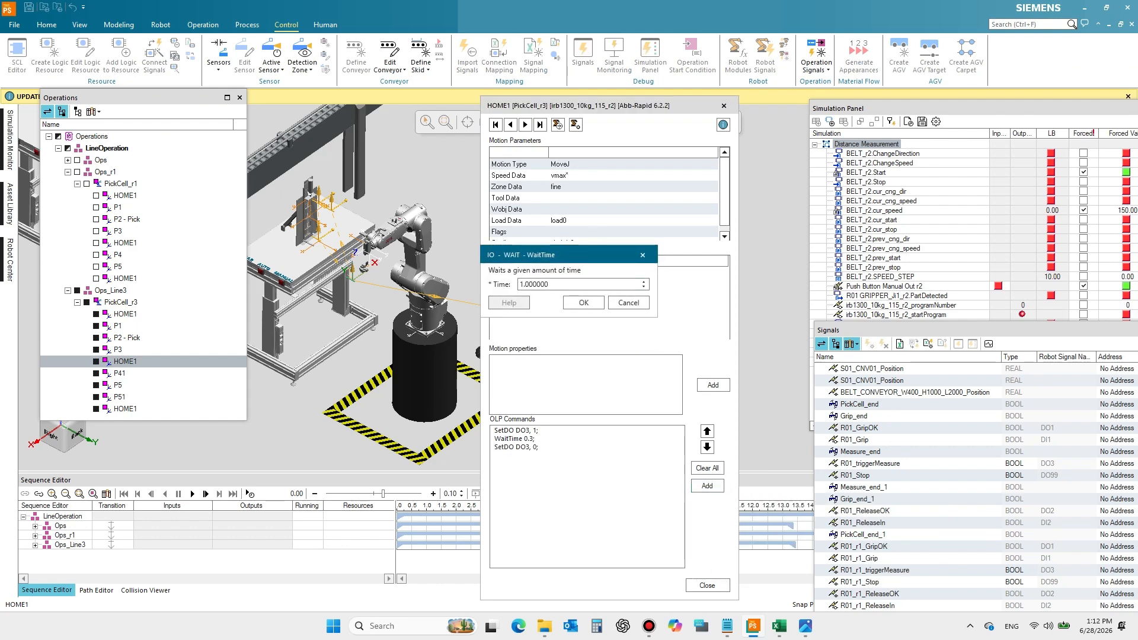
pyautogui.doubleClick(545, 284)
pyautogui.write('0.3')
pyautogui.click(583, 302)
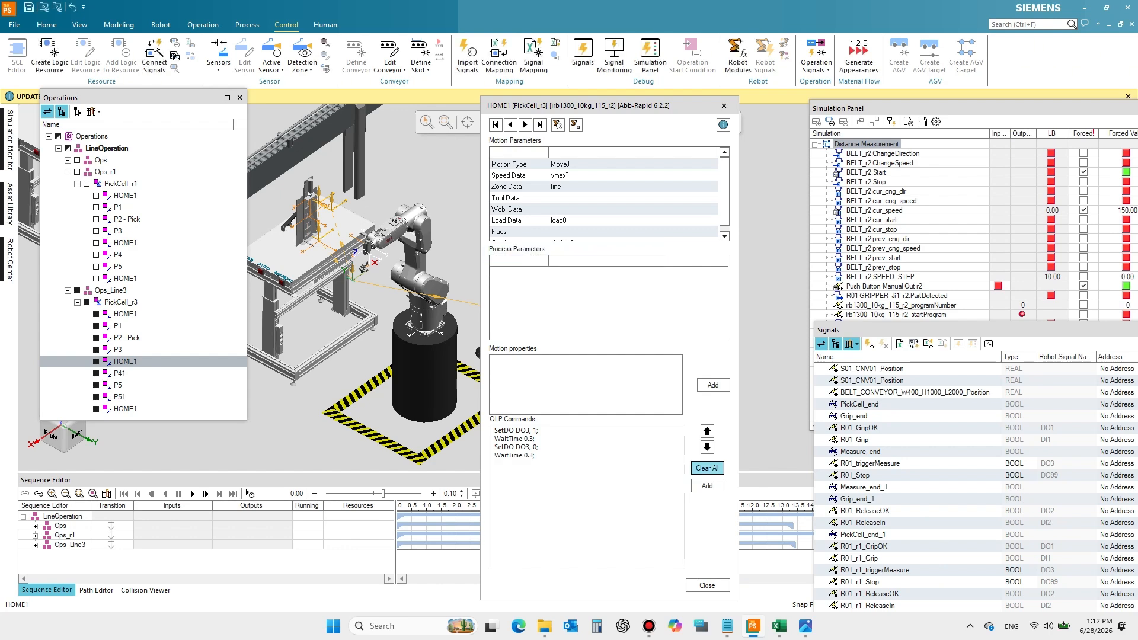
# - Add another SetDO command setting DO3 back to 1 after the second wait at HOME1
pyautogui.click(707, 485)
pyautogui.moveTo(716, 502)
pyautogui.moveTo(833, 502)
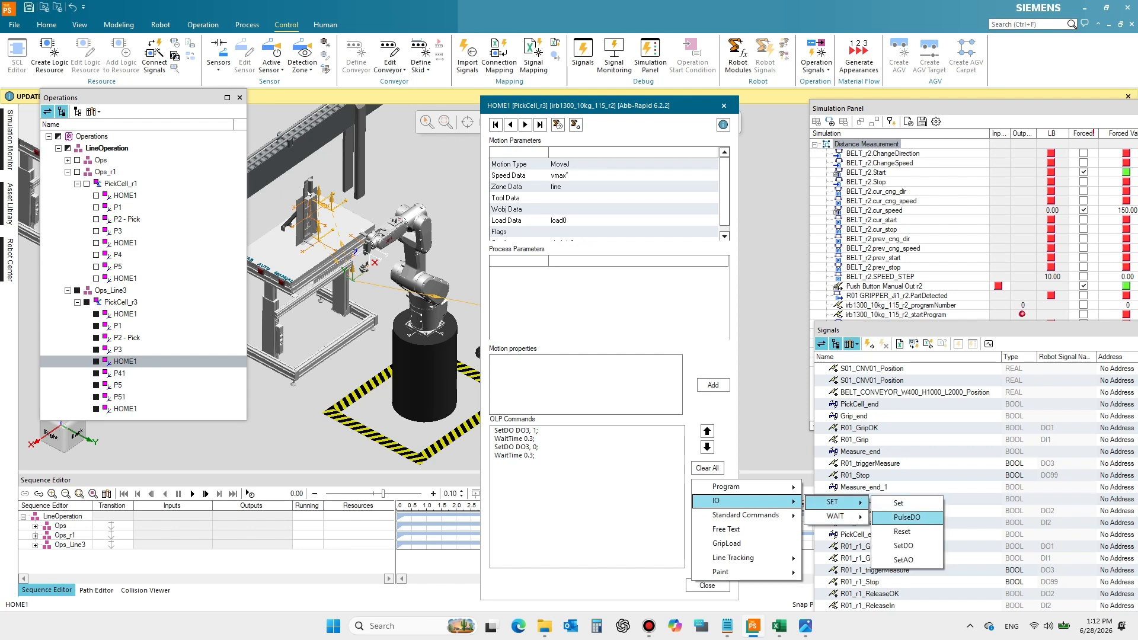
pyautogui.click(903, 545)
pyautogui.click(643, 301)
pyautogui.click(580, 313)
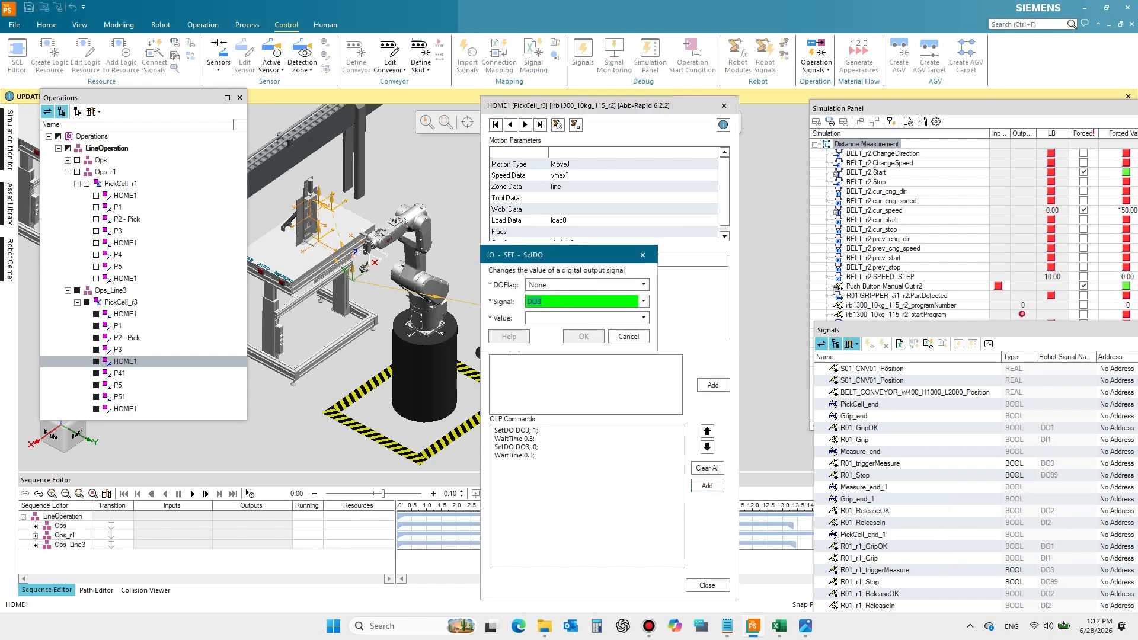
pyautogui.click(643, 318)
pyautogui.click(580, 330)
pyautogui.click(583, 336)
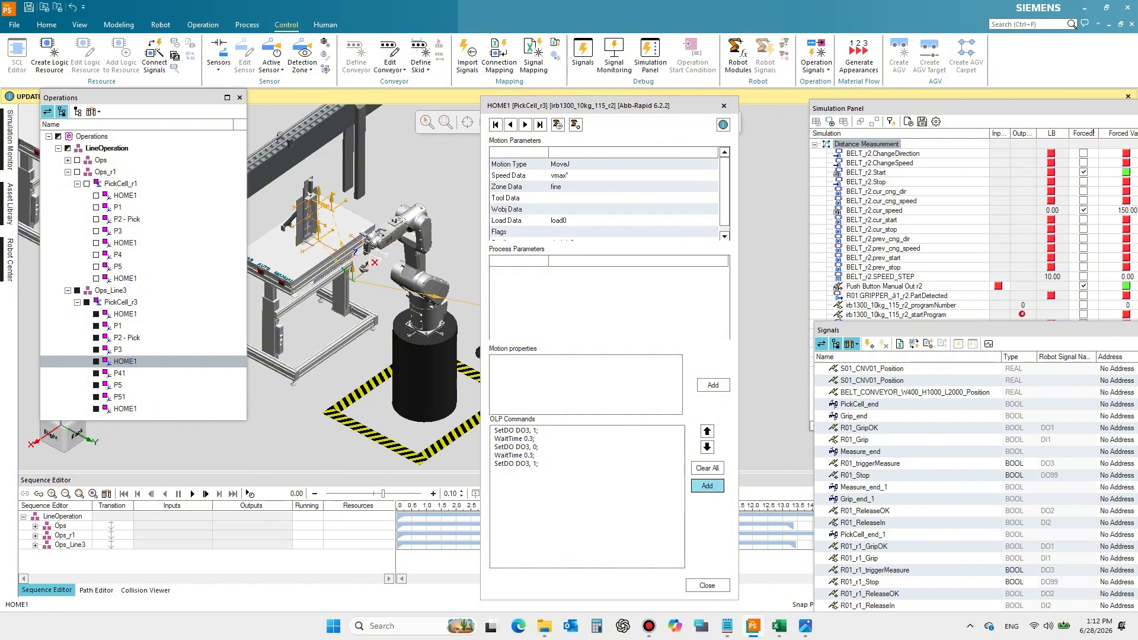
# - Add a third WaitTime command of 0.3 at the end of HOME1's OLP commands
pyautogui.click(707, 485)
pyautogui.moveTo(835, 516)
pyautogui.click(906, 519)
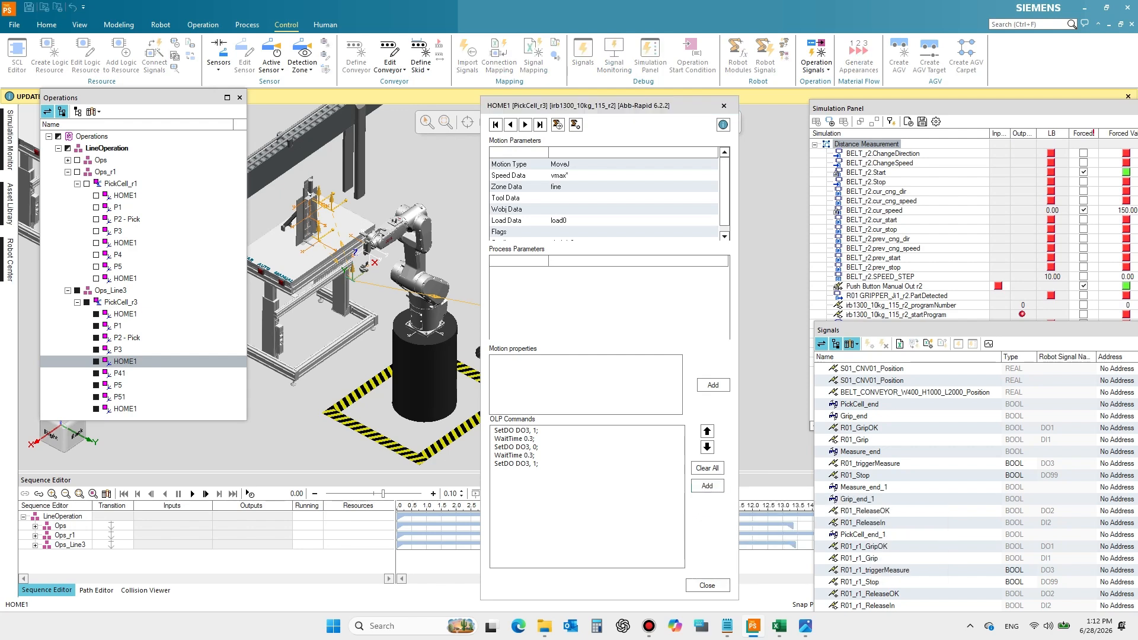
pyautogui.write('0.3')
pyautogui.click(583, 303)
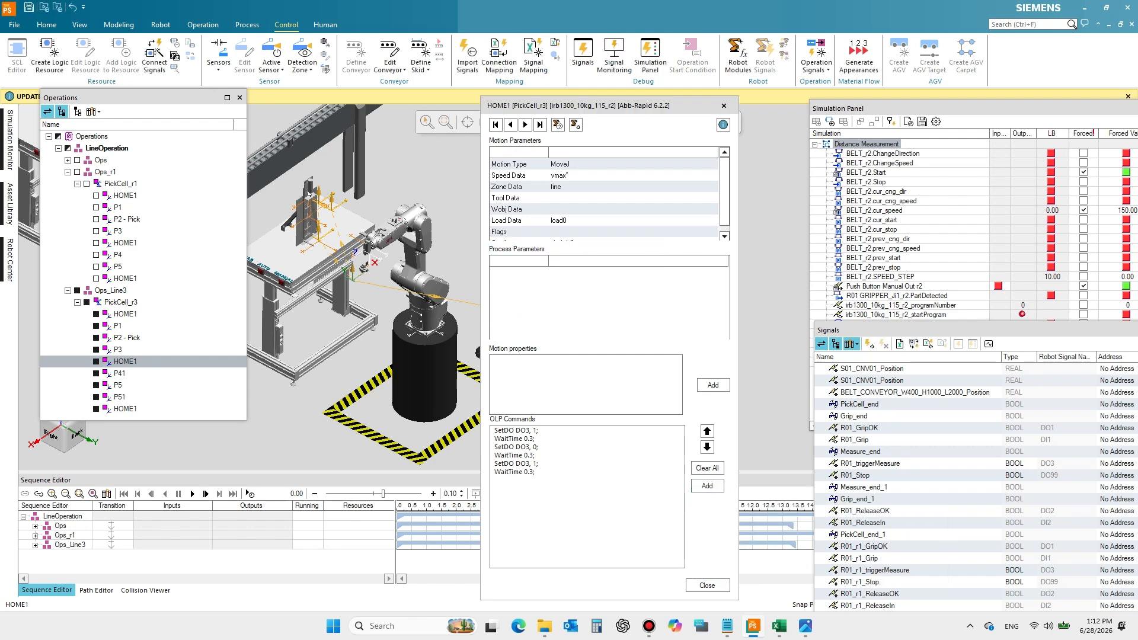
# - Add a closing SetDO command setting DO3 to 0 after the third wait at HOME1
pyautogui.click(706, 485)
pyautogui.moveTo(744, 501)
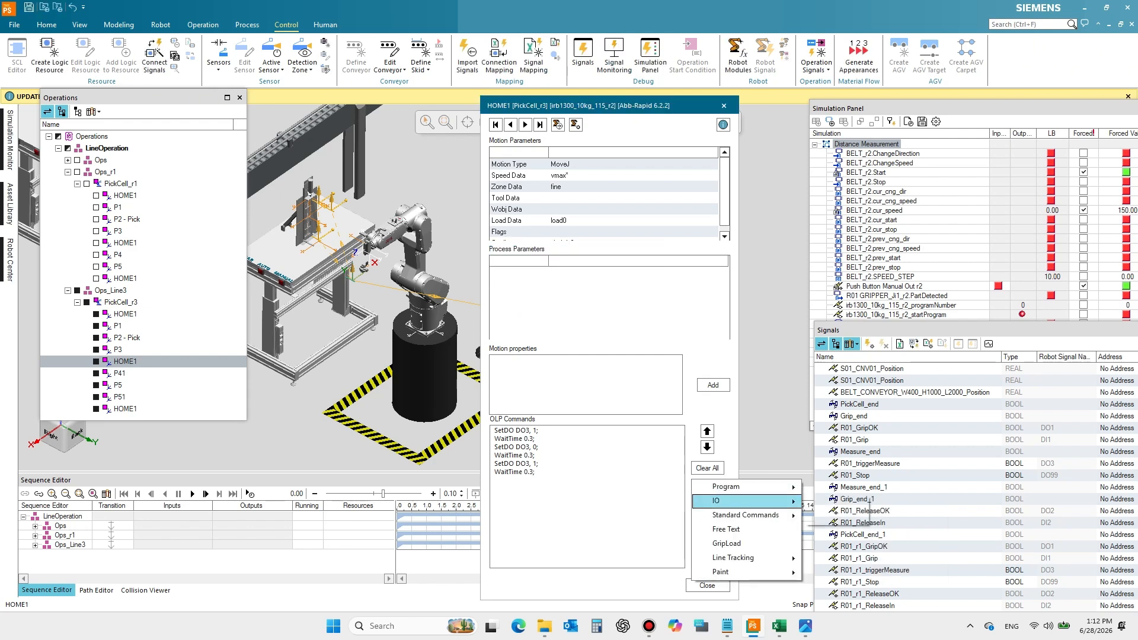
pyautogui.moveTo(832, 502)
pyautogui.click(903, 545)
pyautogui.click(593, 301)
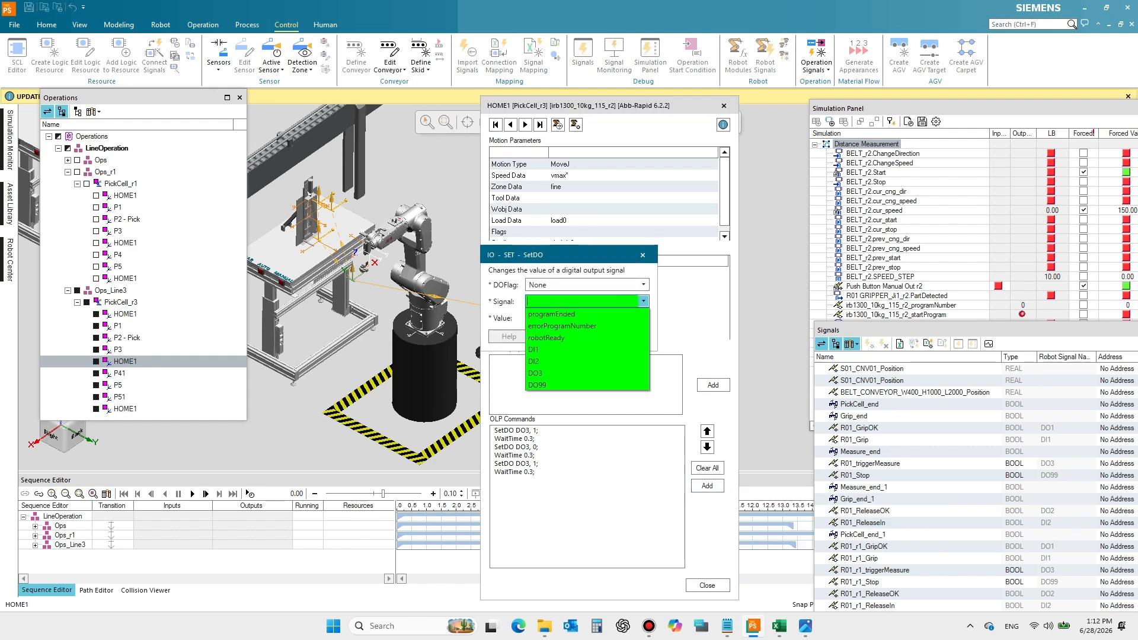
pyautogui.click(593, 374)
pyautogui.click(643, 318)
pyautogui.click(616, 330)
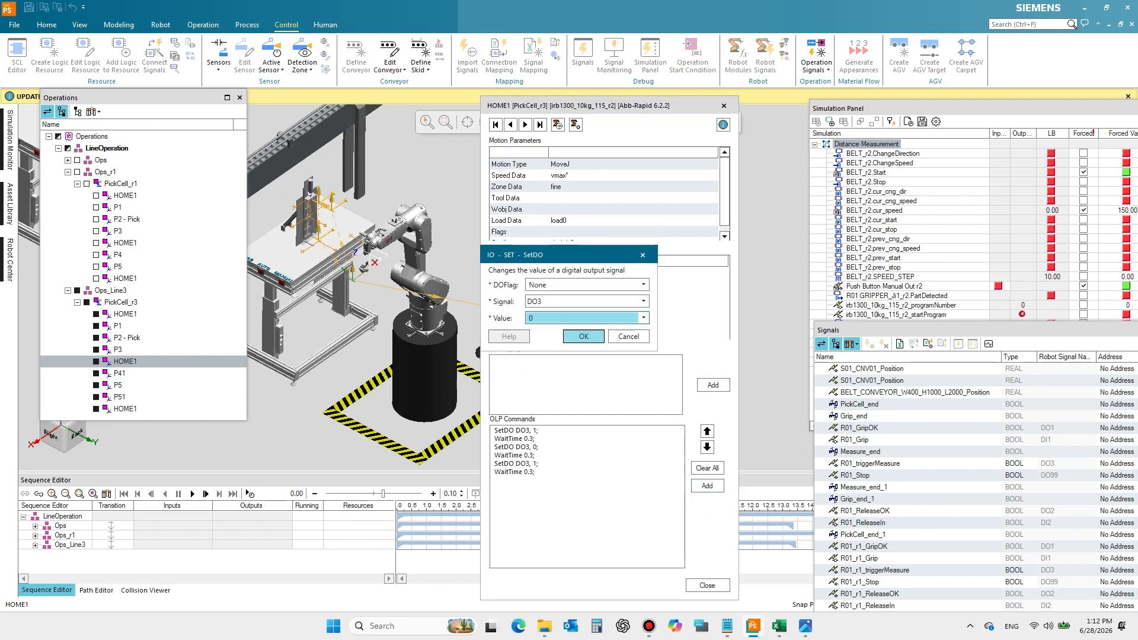
pyautogui.click(583, 336)
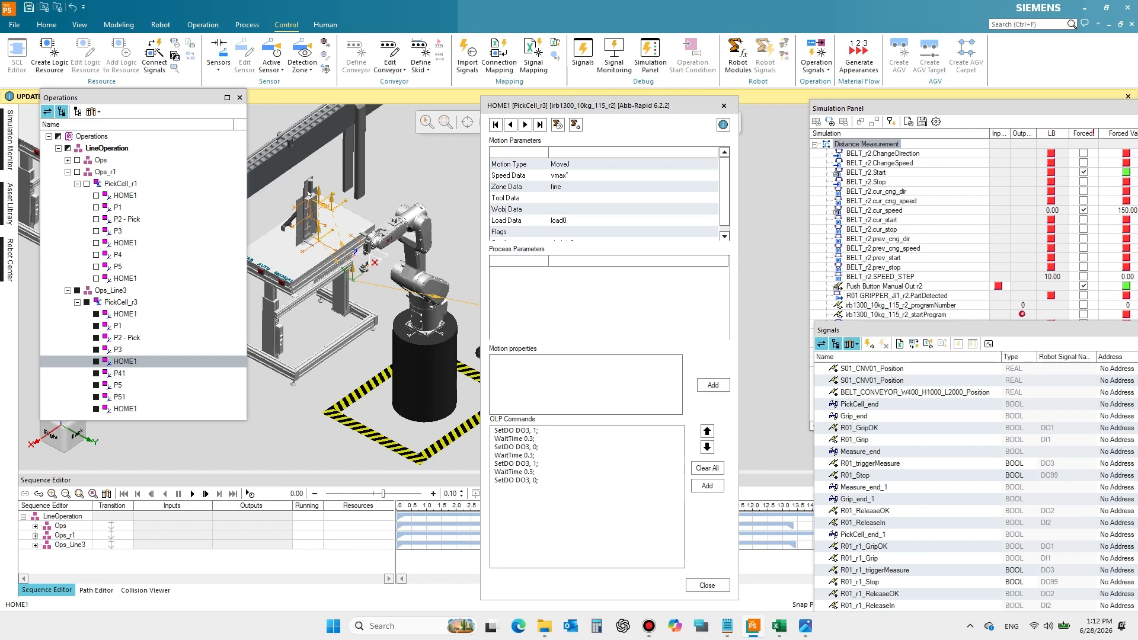
# - Add the free-text command DistanceMeasurement:=GI1; to HOME1's OLP commands
pyautogui.click(706, 485)
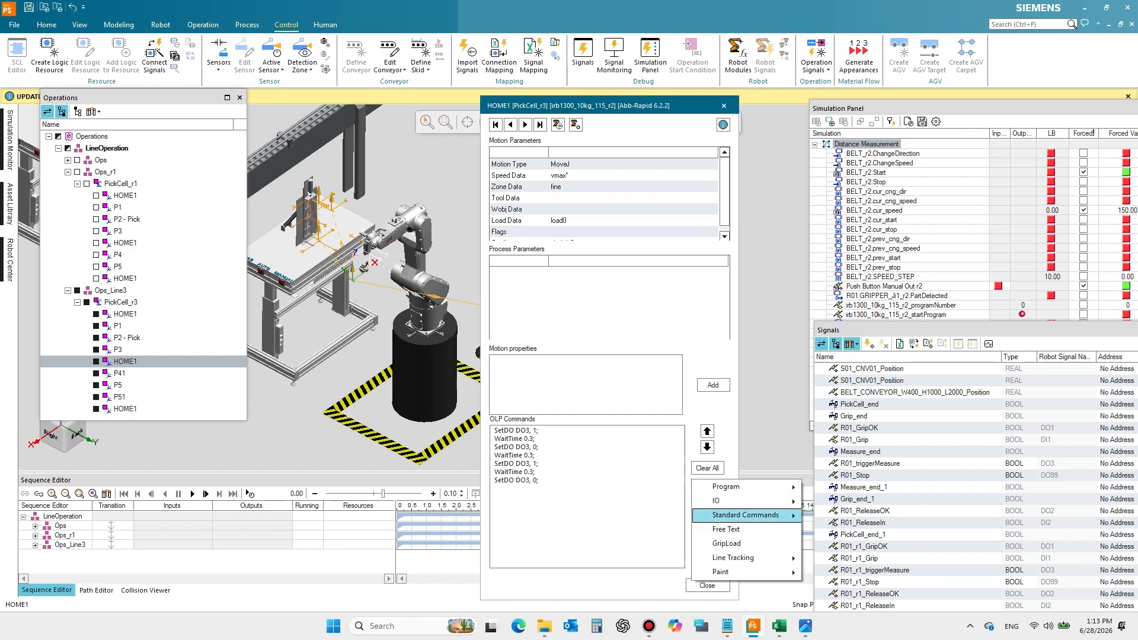
pyautogui.click(729, 530)
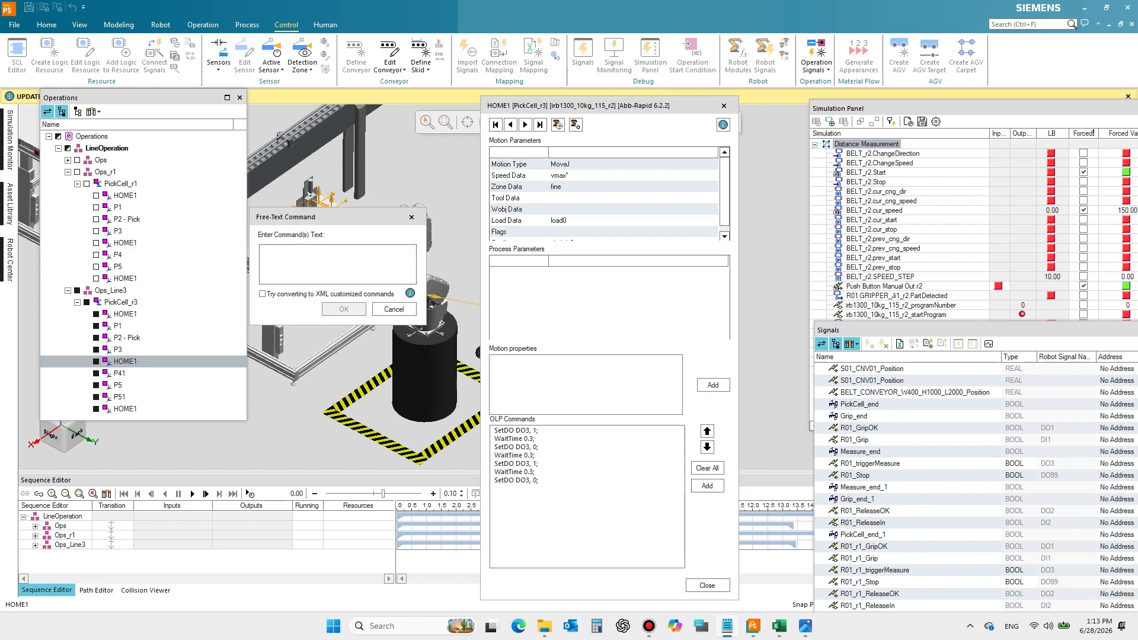
pyautogui.hotkey('alt', 'Tab')
pyautogui.write('DistanceMeasurement:=GI1;')
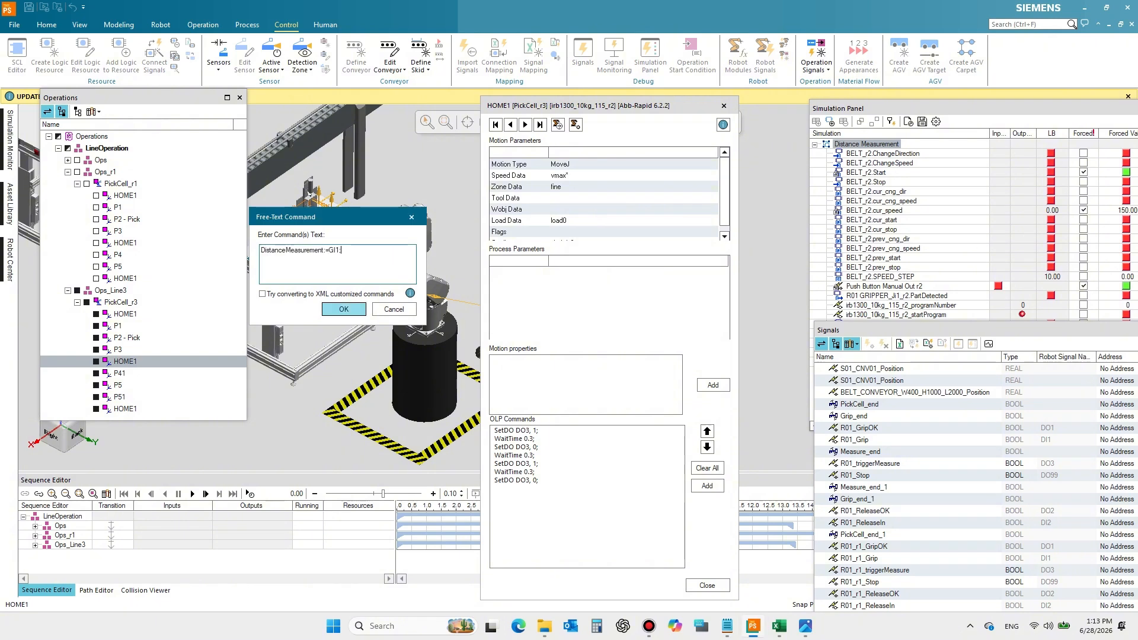
pyautogui.click(344, 309)
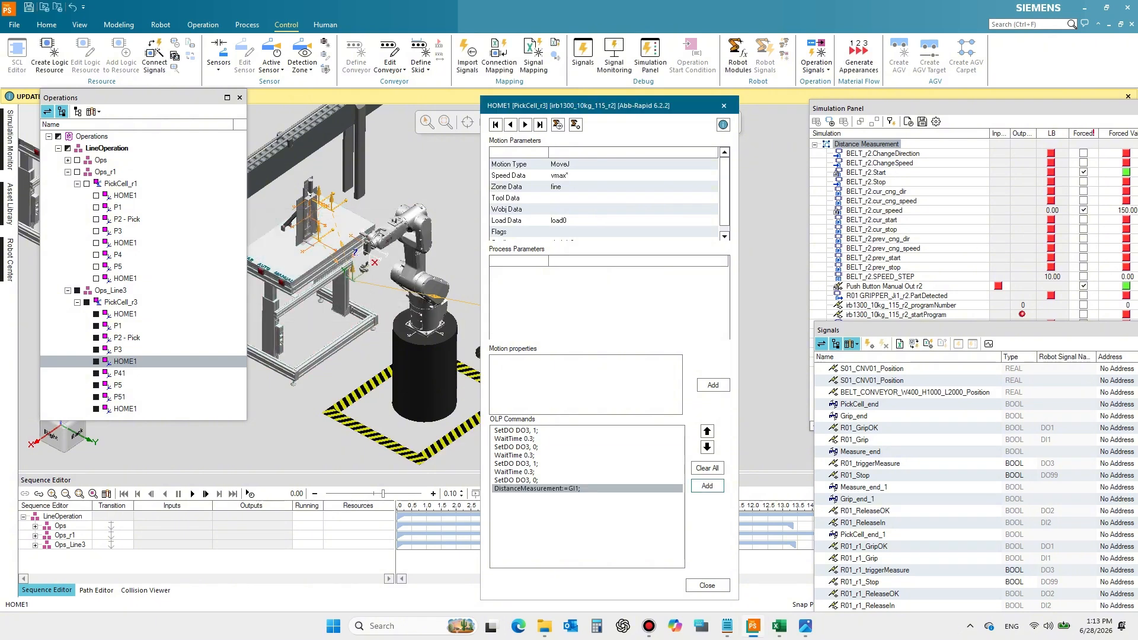
# - Add an IF command after the distance assignment, pasting the copied condition that begins with DistanceMeasurement < 40 AND DistanceMeasurement
pyautogui.click(707, 485)
pyautogui.moveTo(726, 487)
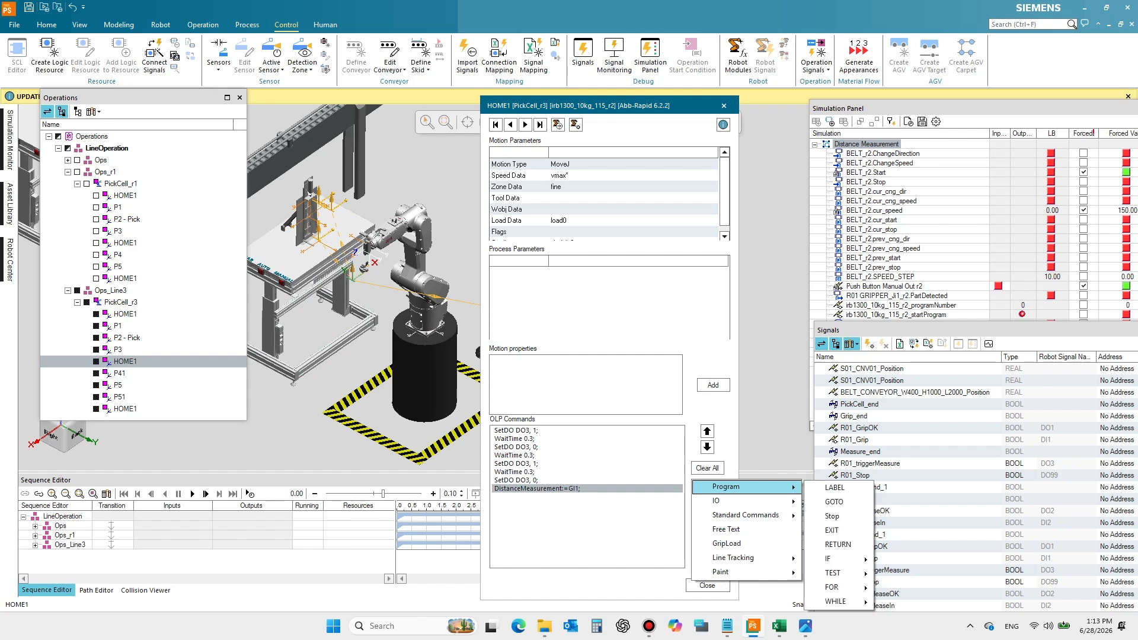
pyautogui.moveTo(832, 559)
pyautogui.click(906, 558)
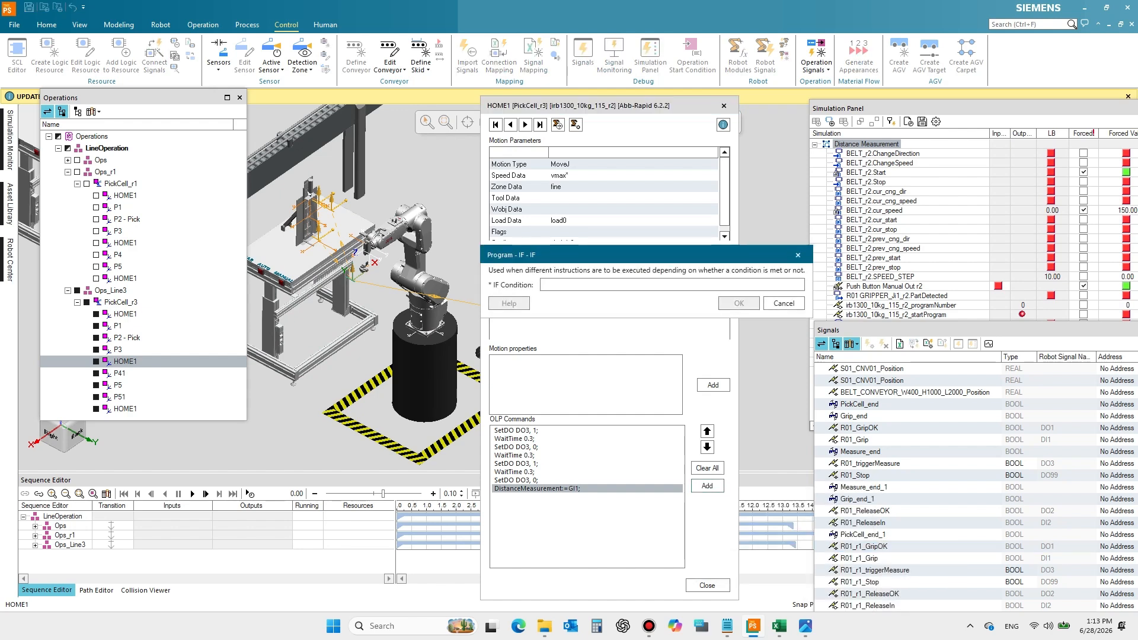
pyautogui.hotkey('alt', 'Tab')
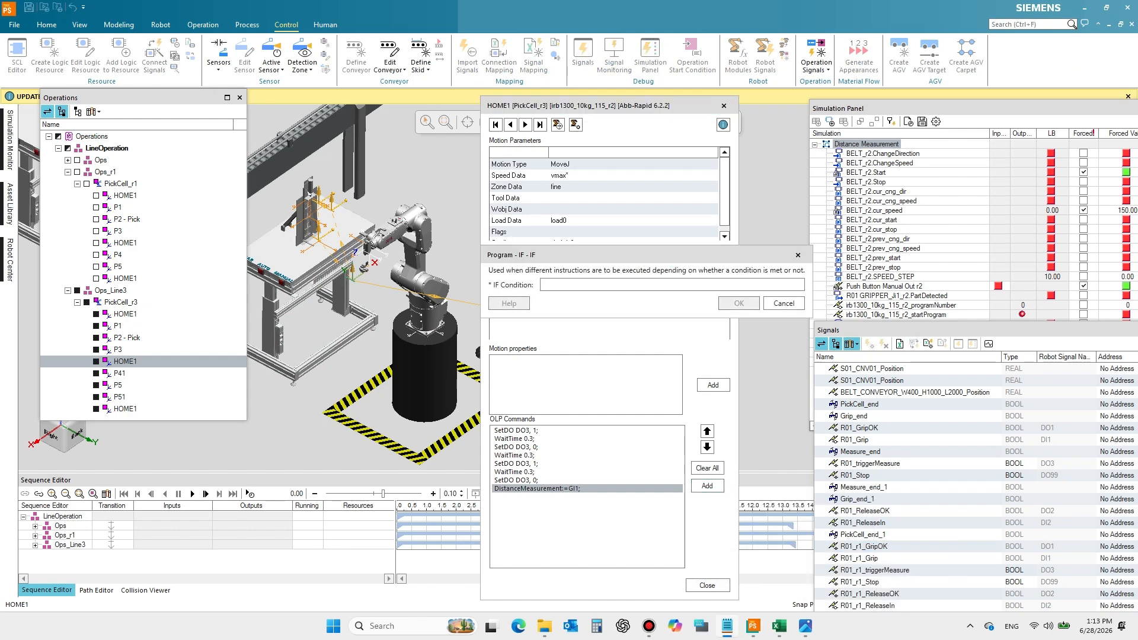
pyautogui.hotkey('alt', 'Tab')
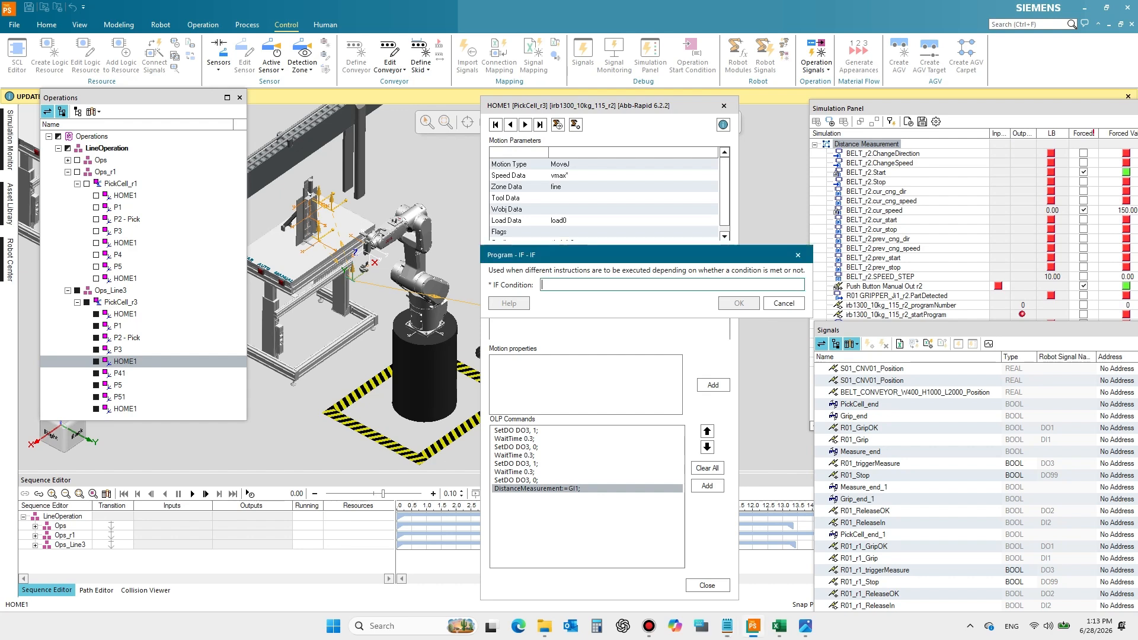
pyautogui.hotkey('ctrl', 'v')
pyautogui.press('Return')
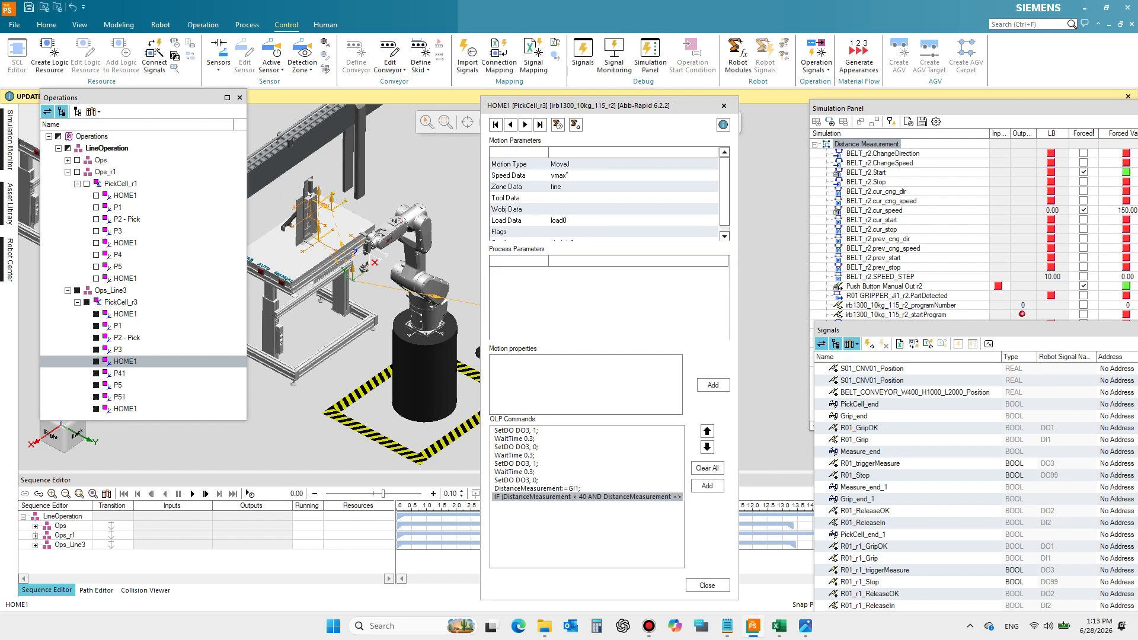
# - Add a SetDO command setting DO99 to 1 after the IF condition in HOME1's OLP commands
pyautogui.click(706, 485)
pyautogui.moveTo(741, 501)
pyautogui.moveTo(833, 502)
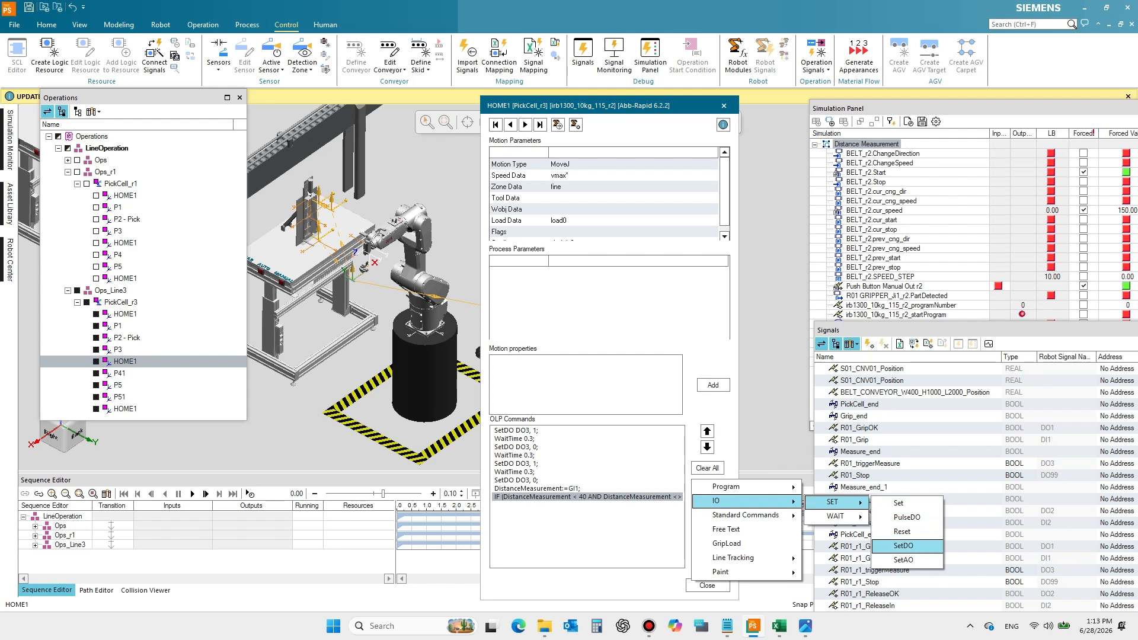
pyautogui.click(903, 546)
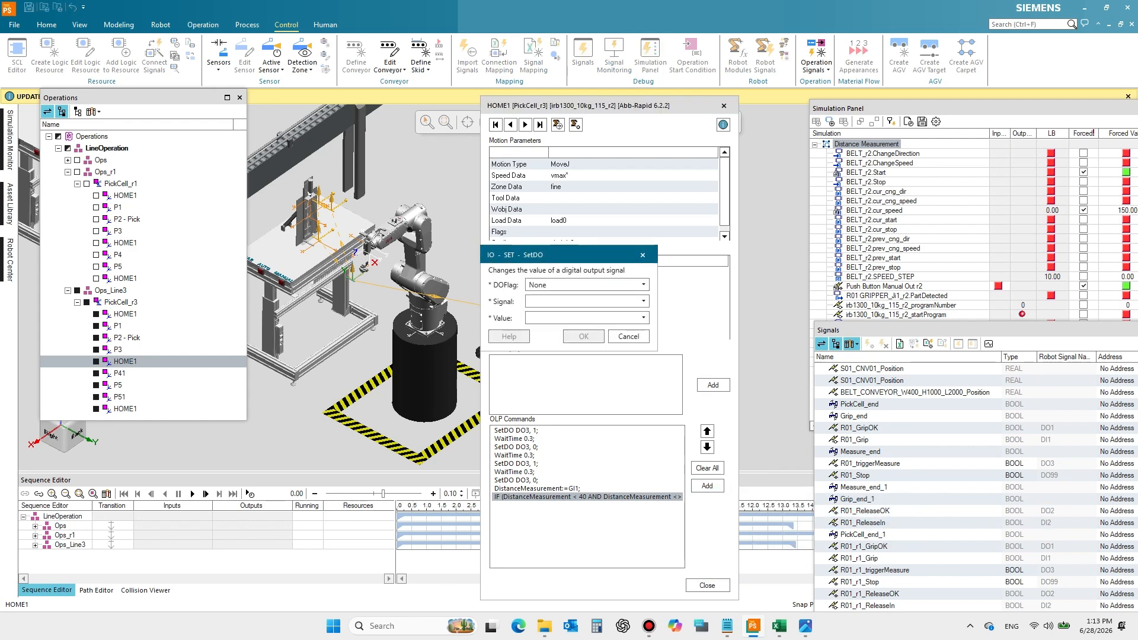
pyautogui.click(643, 301)
pyautogui.click(593, 384)
pyautogui.click(643, 318)
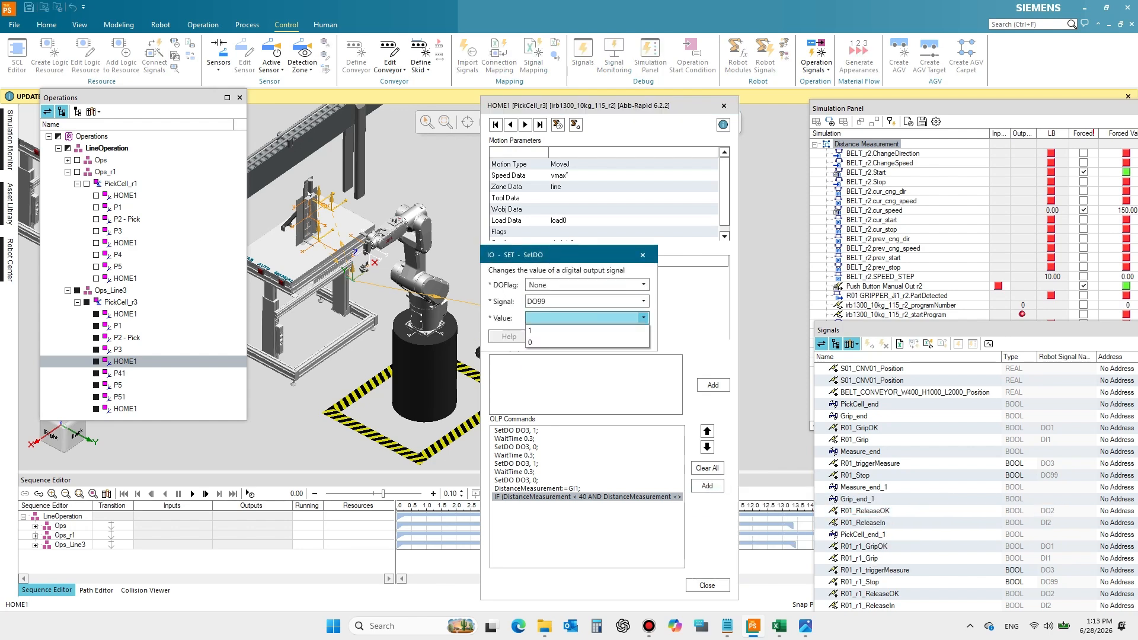
pyautogui.click(583, 343)
pyautogui.click(584, 336)
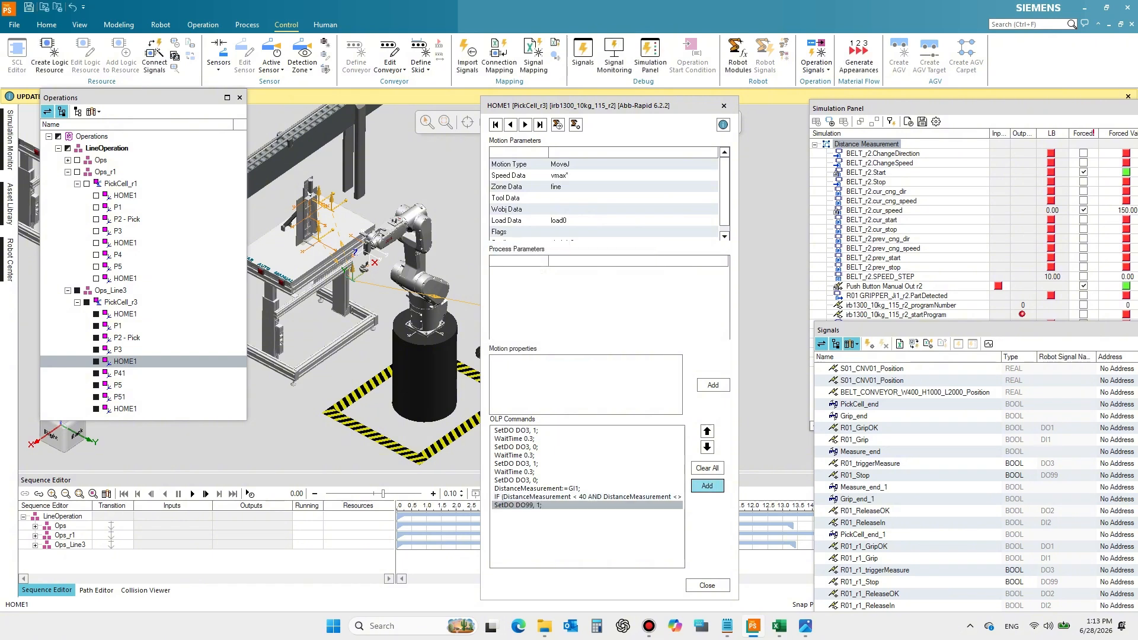
# - Add a free-text UIMsgBox command with header MyHeader, pasting the copied message that begins with "Battery Pack Full. Please"
pyautogui.click(707, 485)
pyautogui.click(729, 530)
pyautogui.hotkey('alt', 'Tab')
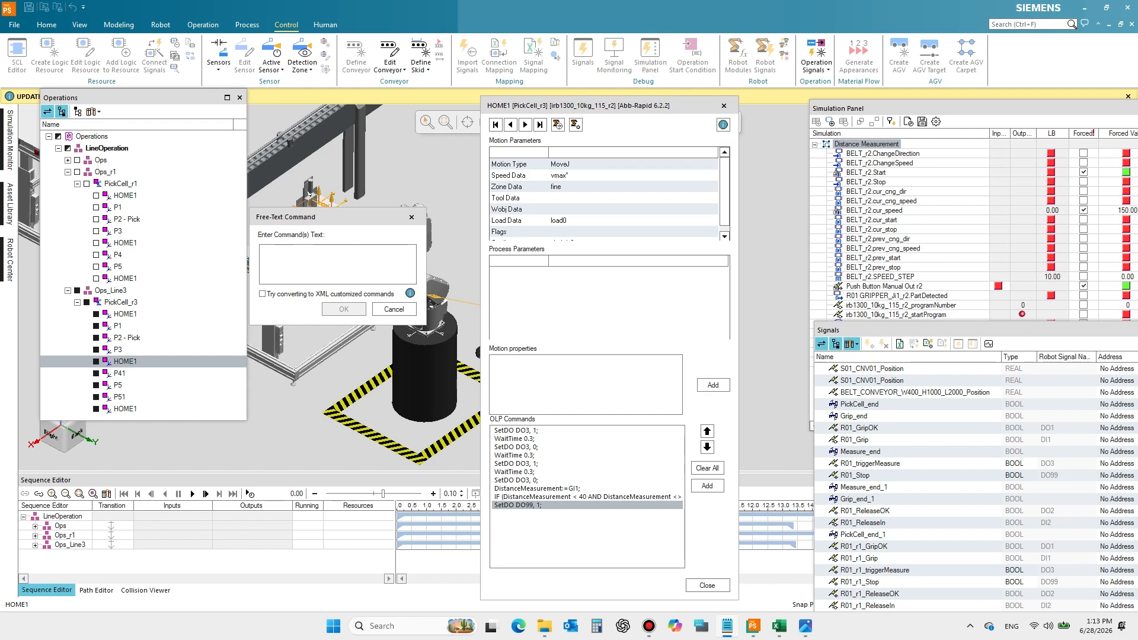
pyautogui.hotkey('alt', 'Tab')
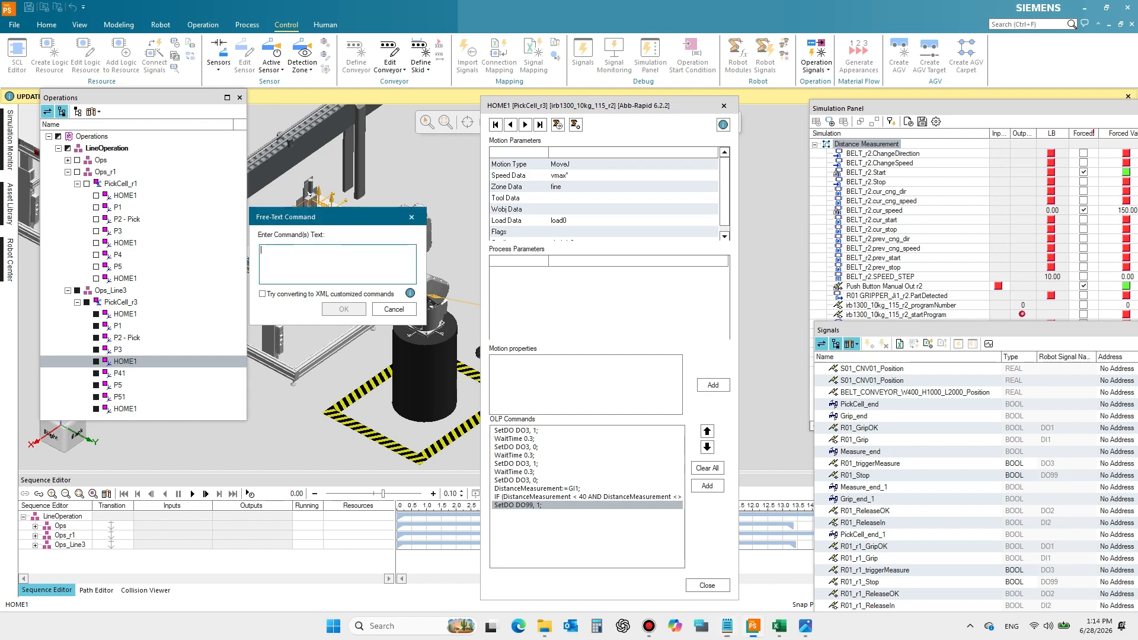
pyautogui.hotkey('ctrl', 'v')
pyautogui.click(344, 308)
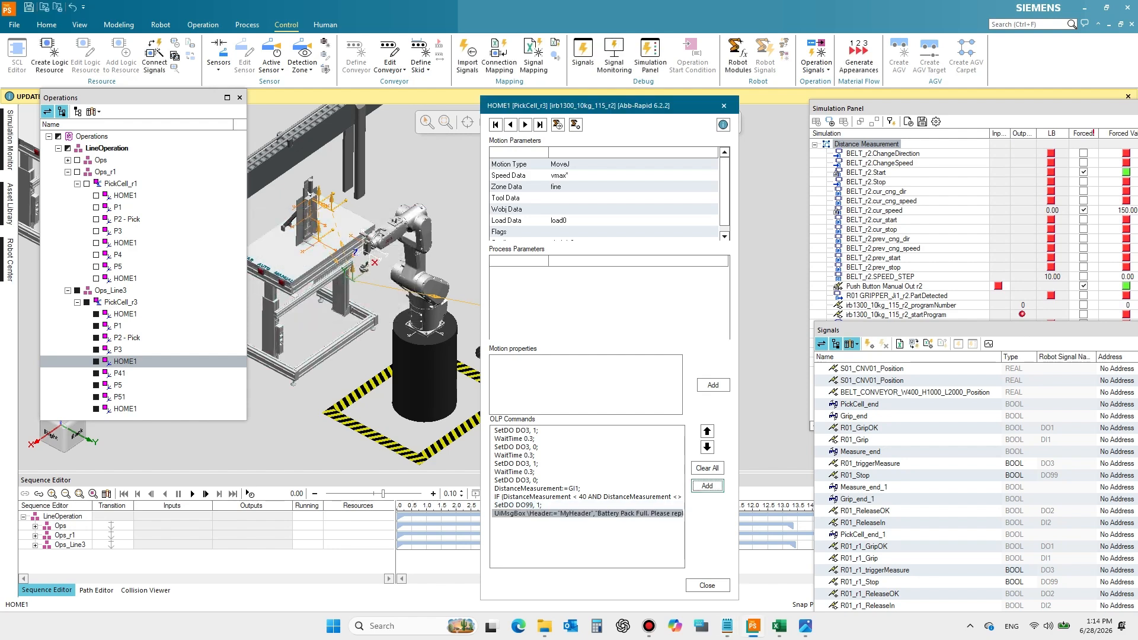
# - Add a SetDO command setting DO99 to 0 after the message box command at HOME1
pyautogui.click(707, 485)
pyautogui.moveTo(747, 502)
pyautogui.moveTo(836, 502)
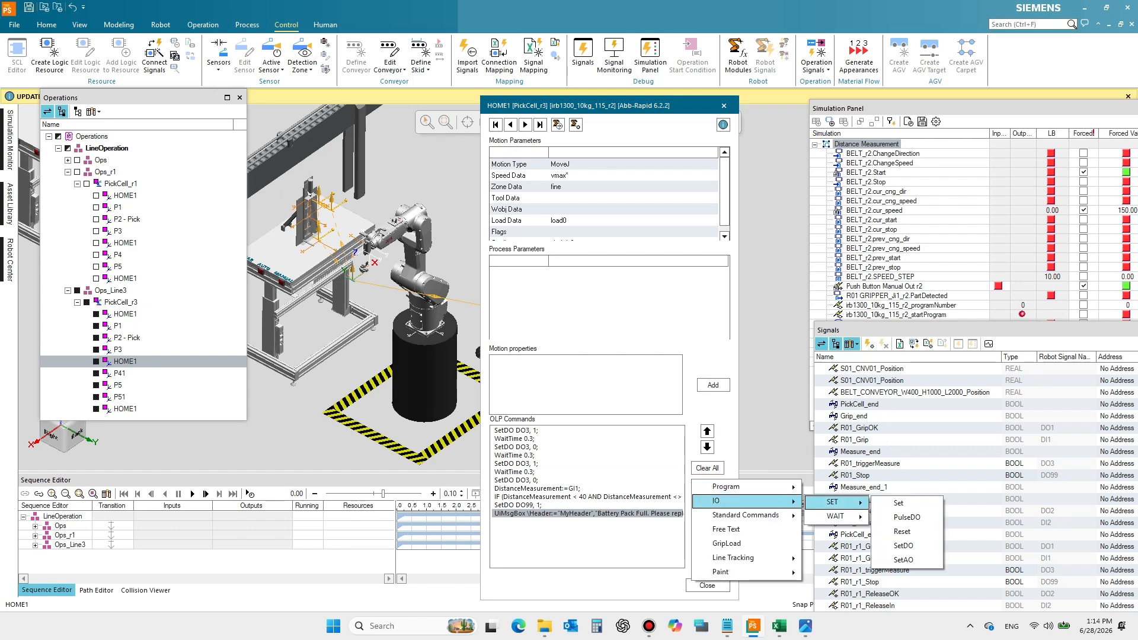
pyautogui.click(907, 547)
pyautogui.click(644, 301)
pyautogui.click(563, 378)
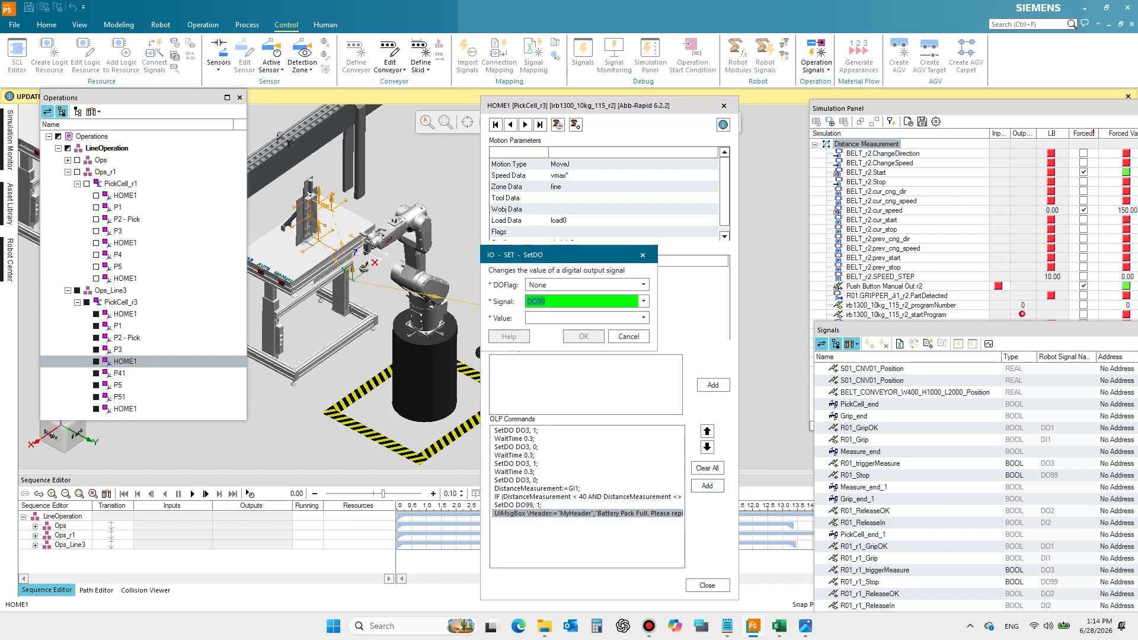
pyautogui.click(643, 317)
pyautogui.click(583, 329)
pyautogui.click(583, 335)
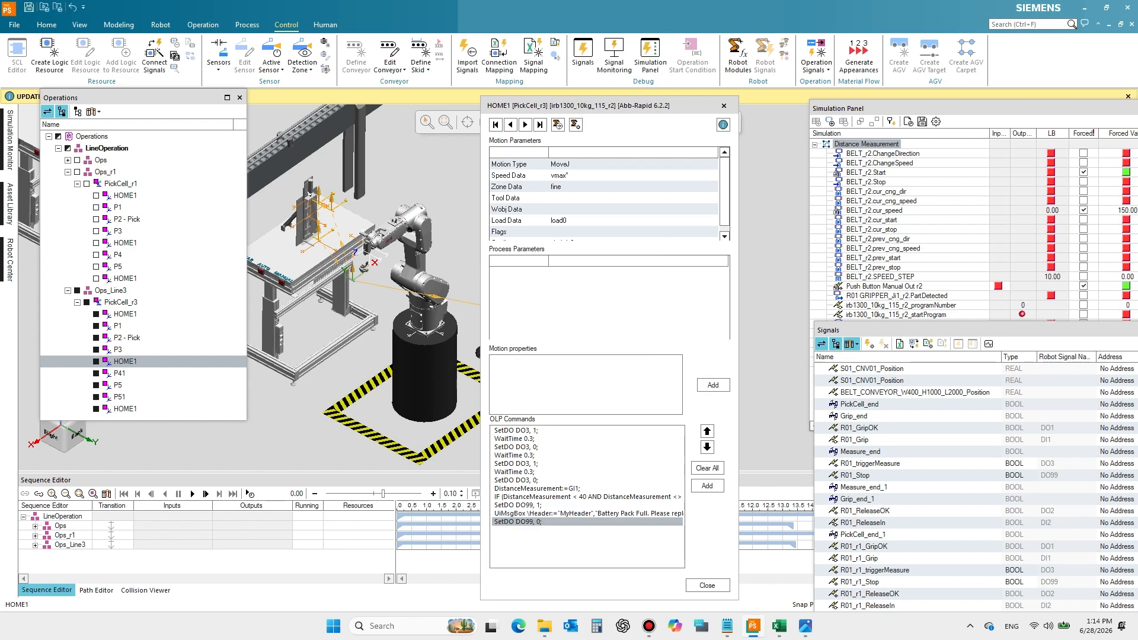
# - End the conditional block with an ENDIF command and close HOME1's command settings
pyautogui.click(707, 485)
pyautogui.moveTo(729, 486)
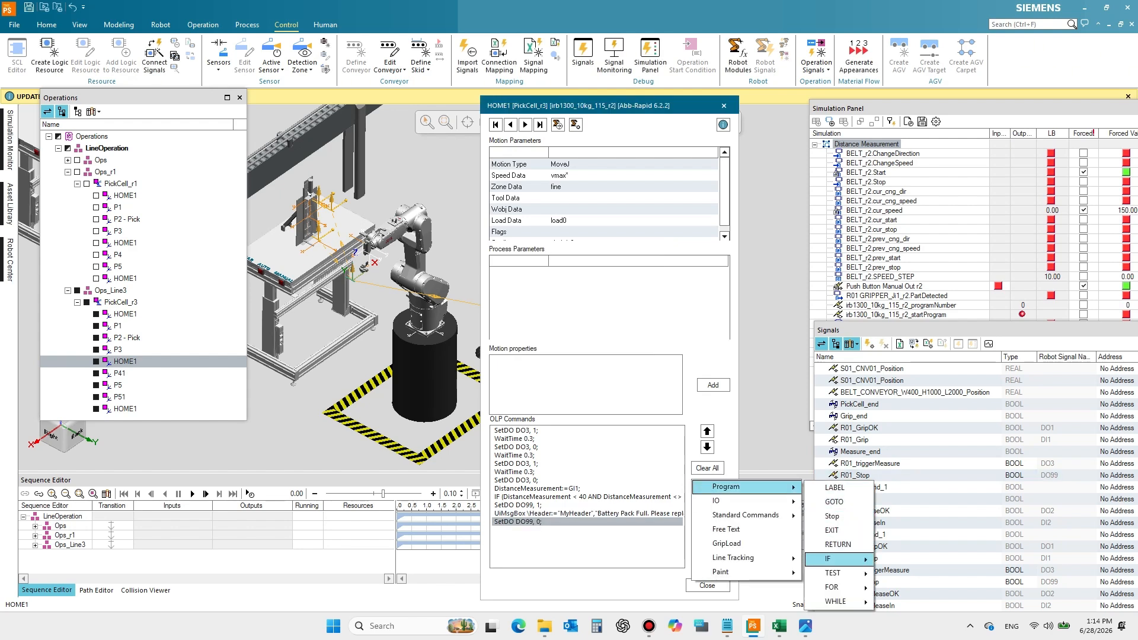
pyautogui.moveTo(835, 559)
pyautogui.click(906, 602)
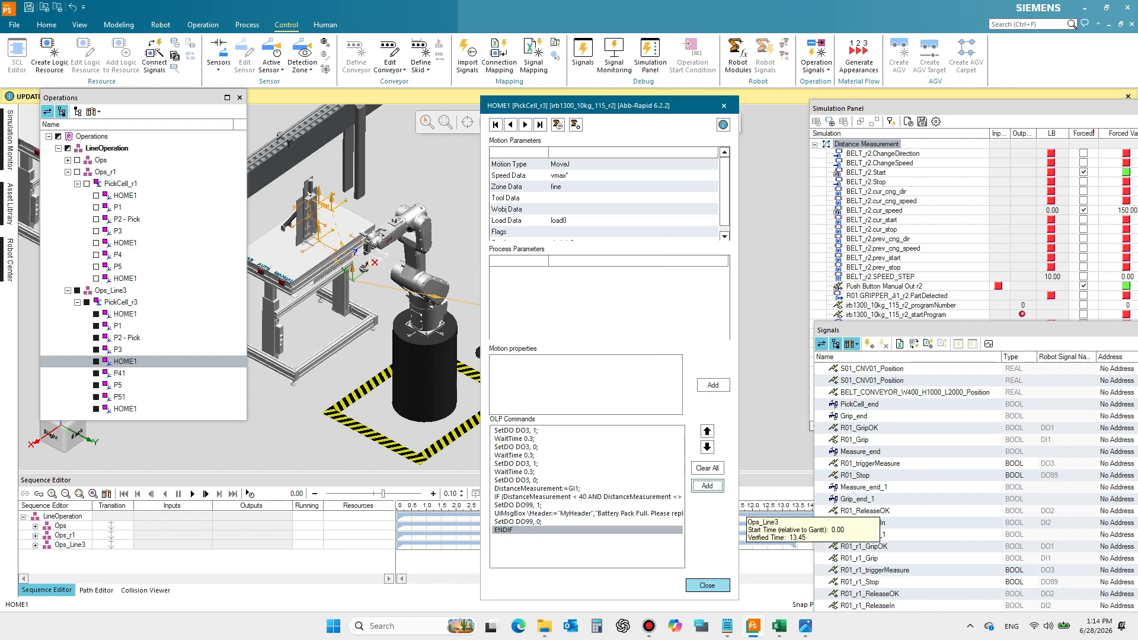
pyautogui.click(707, 585)
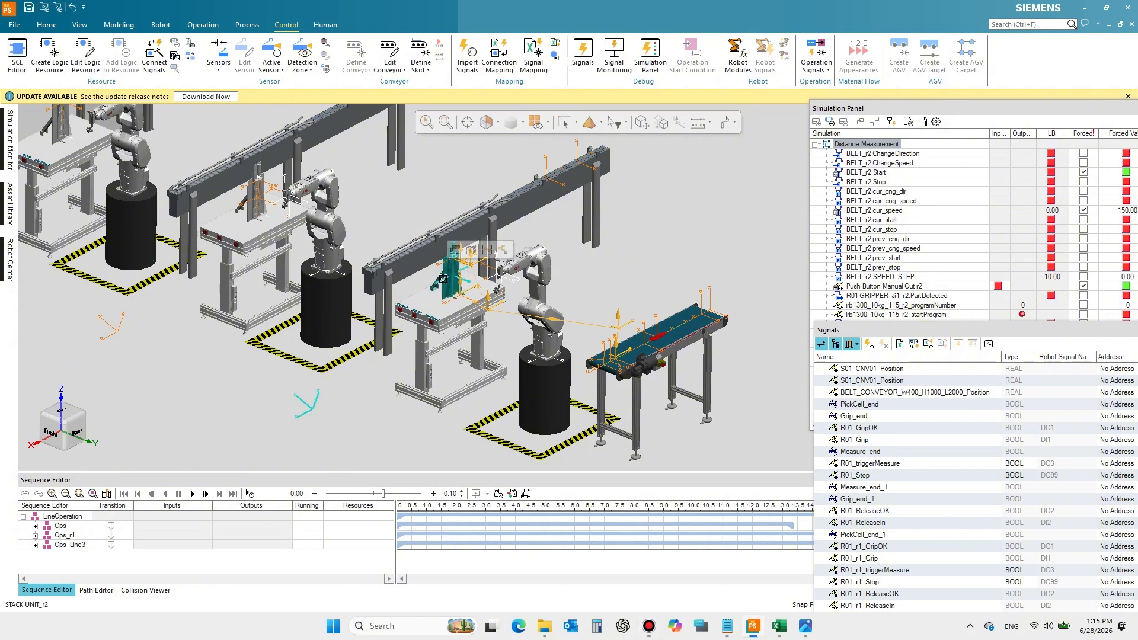
# - Connect the ON input of STACK UNIT_r2's logic script to the irb1300_TriggerMeasure signal and execute the script
pyautogui.doubleClick(456, 258)
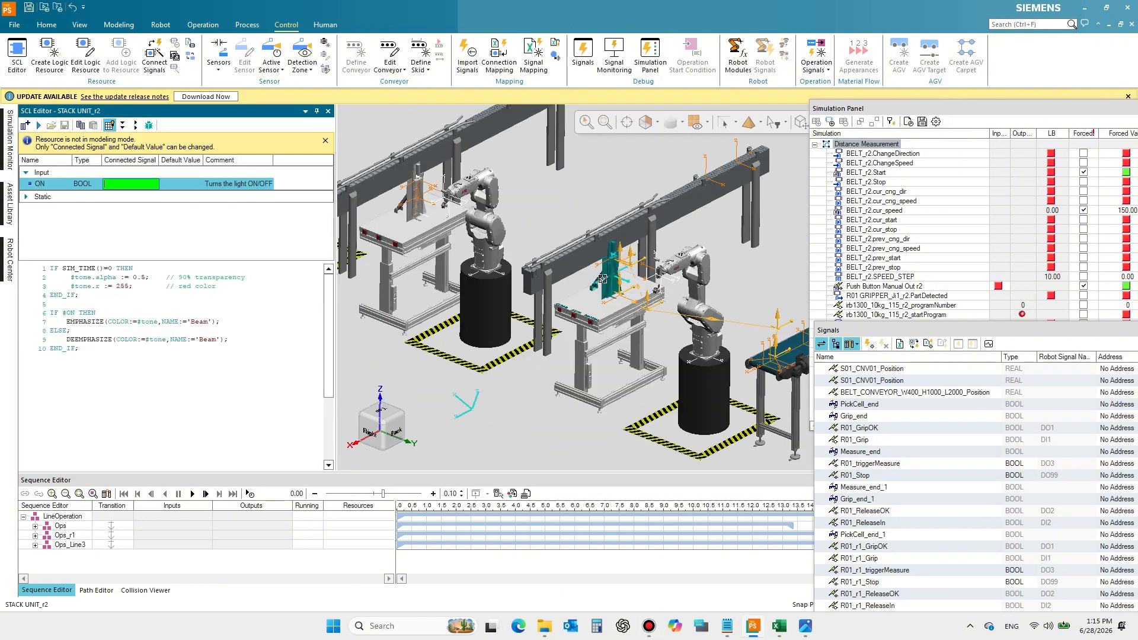
pyautogui.scroll(-16, 889, 463)
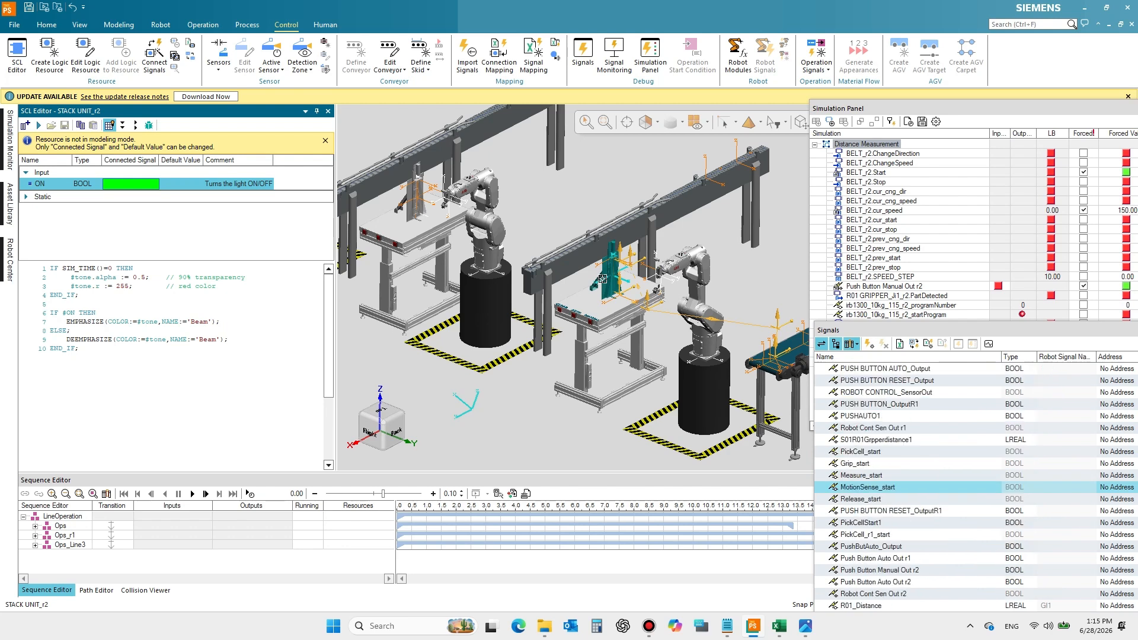
pyautogui.scroll(-2, 888, 570)
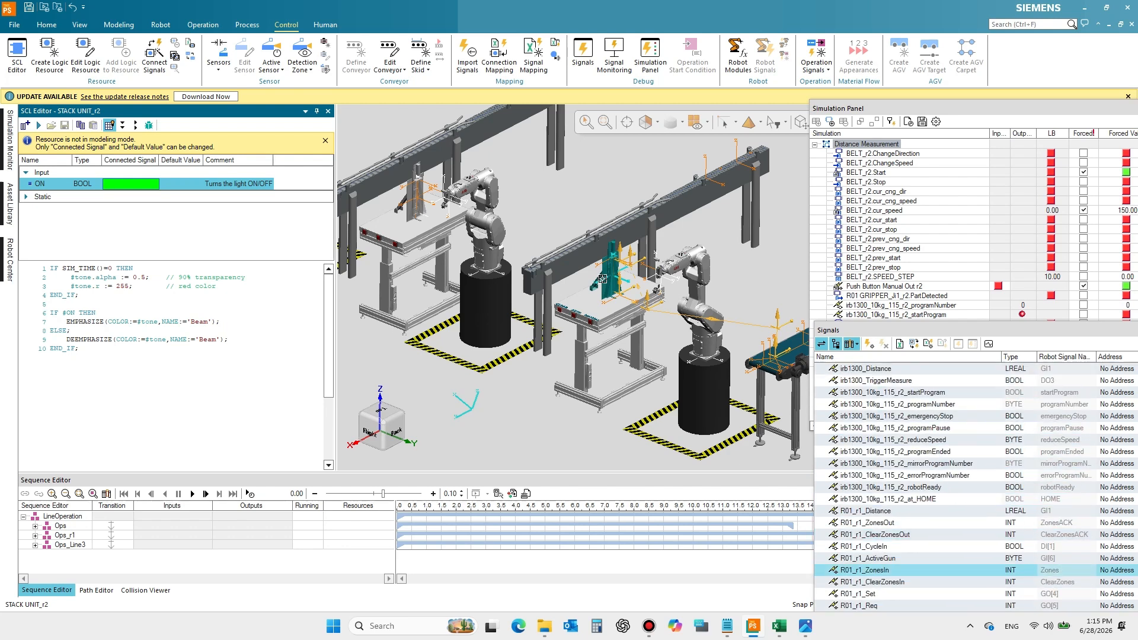
pyautogui.scroll(-3, 889, 569)
pyautogui.scroll(3, 889, 570)
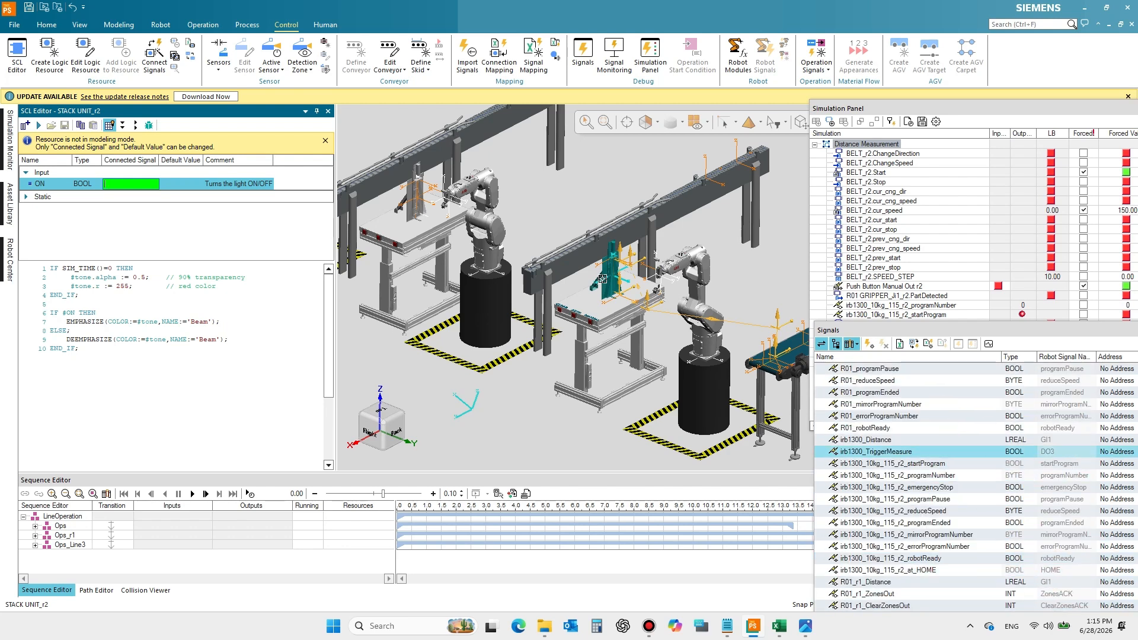
pyautogui.click(877, 452)
pyautogui.click(38, 125)
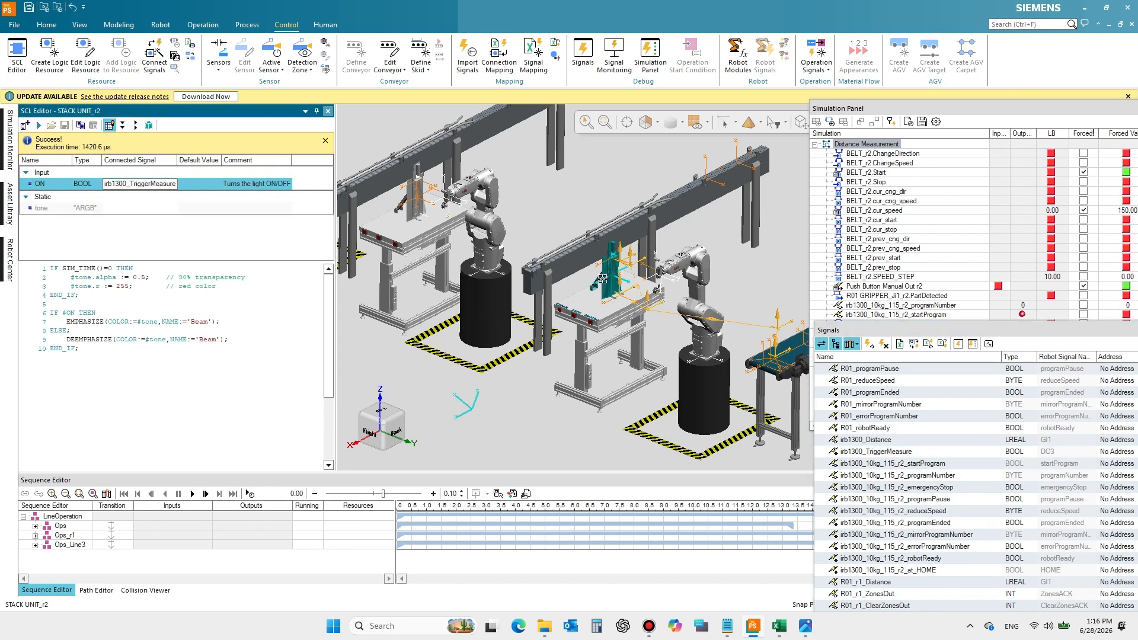
pyautogui.click(328, 110)
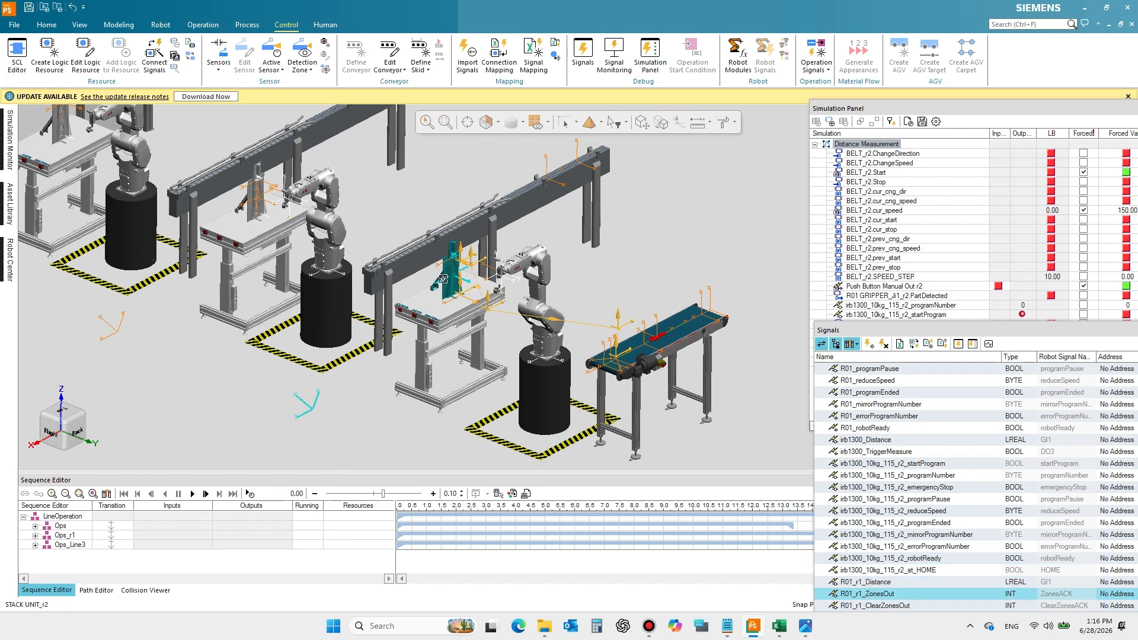
# - Add the irb1300_Distance signal to the simulation's monitored signals
pyautogui.click(865, 440)
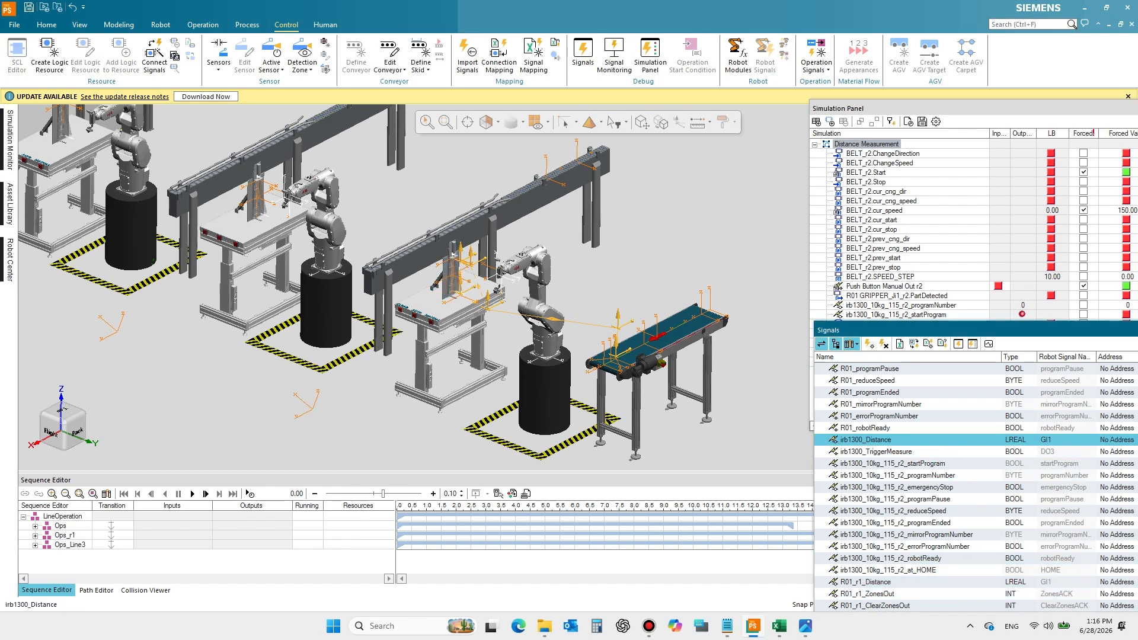
pyautogui.click(817, 122)
pyautogui.click(816, 121)
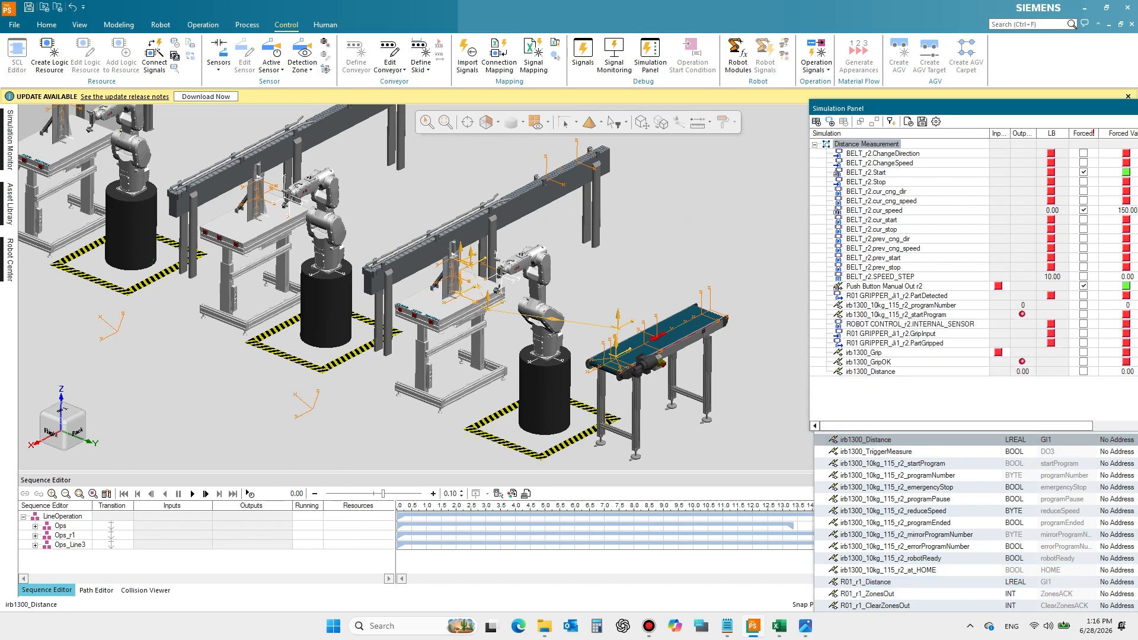
# - Run the line simulation to check the third robot's measurement cycle and the irb1300_Distance signal, pausing and resuming it
pyautogui.click(603, 243)
pyautogui.click(192, 493)
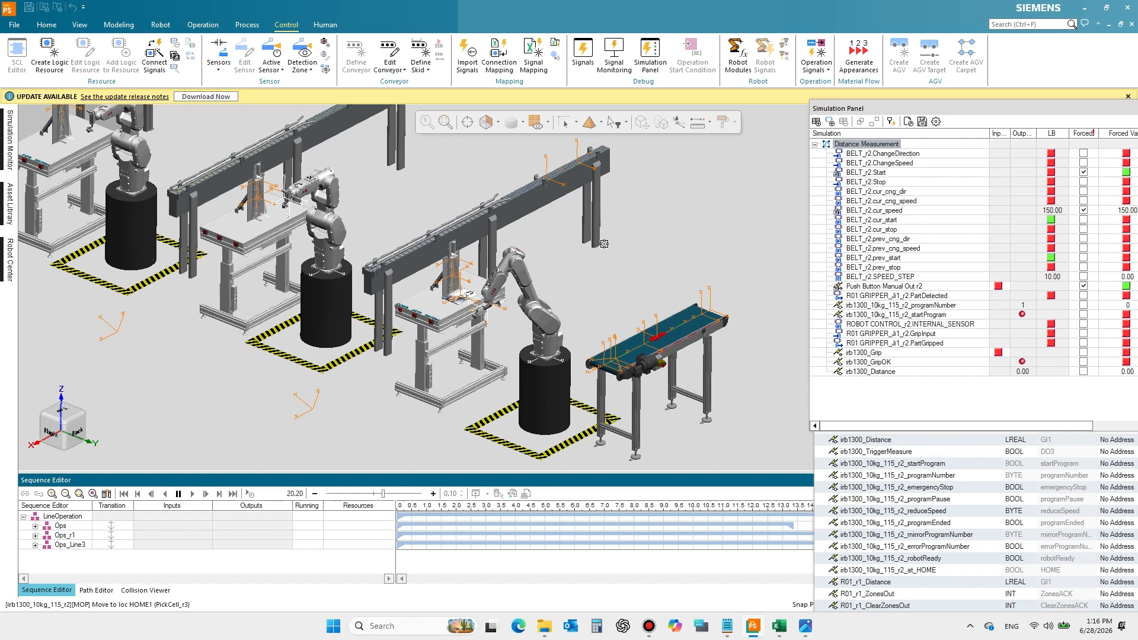
pyautogui.click(883, 285)
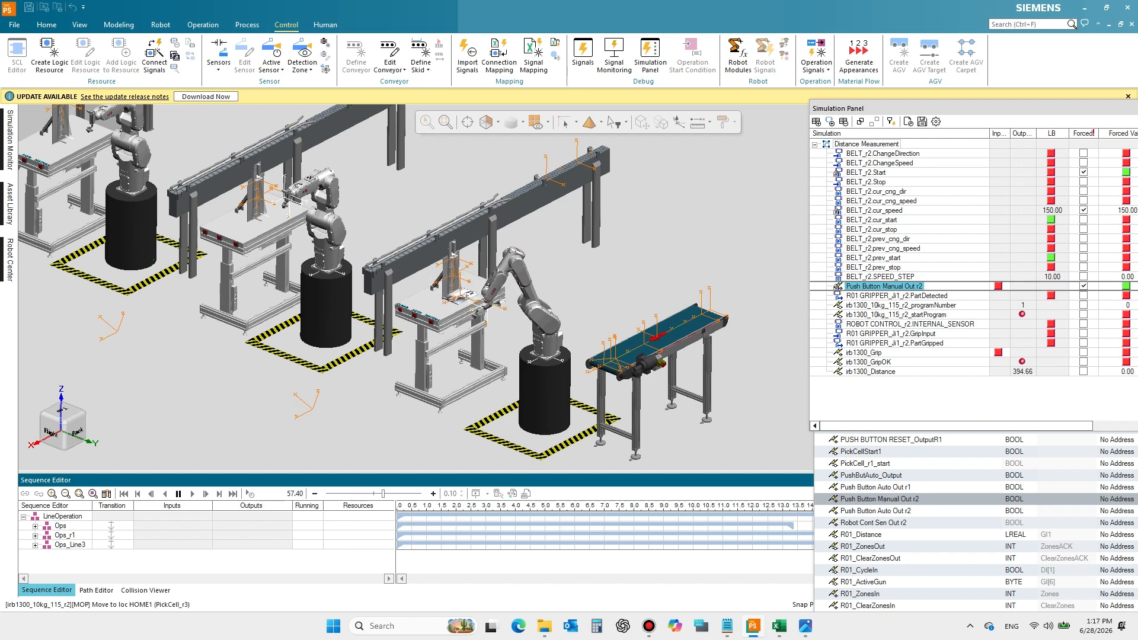
pyautogui.click(179, 493)
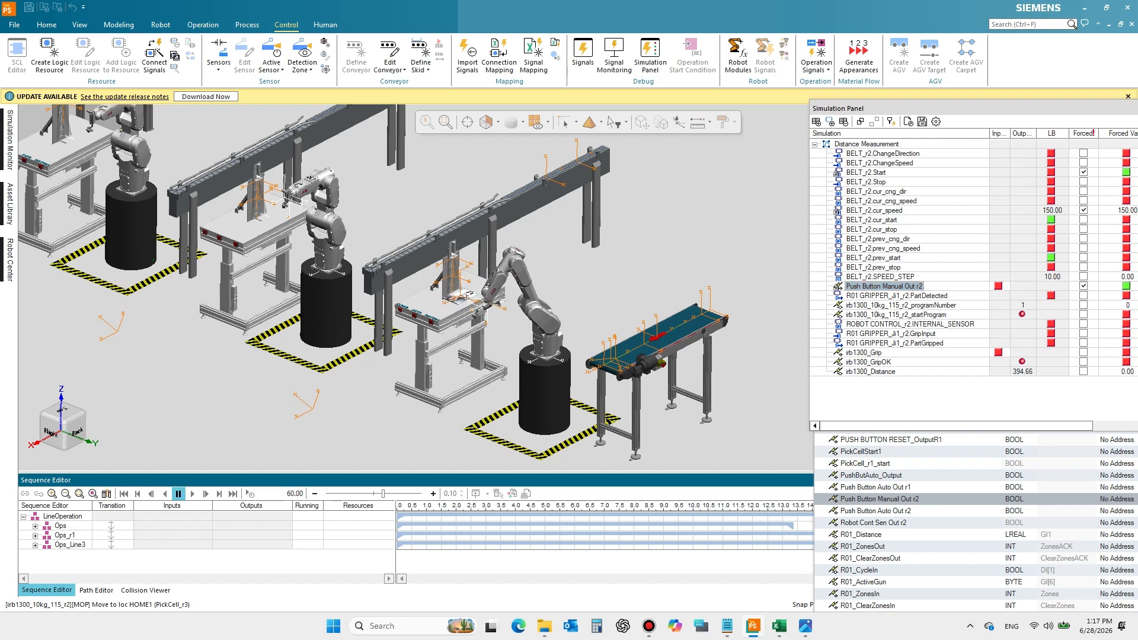
pyautogui.click(192, 494)
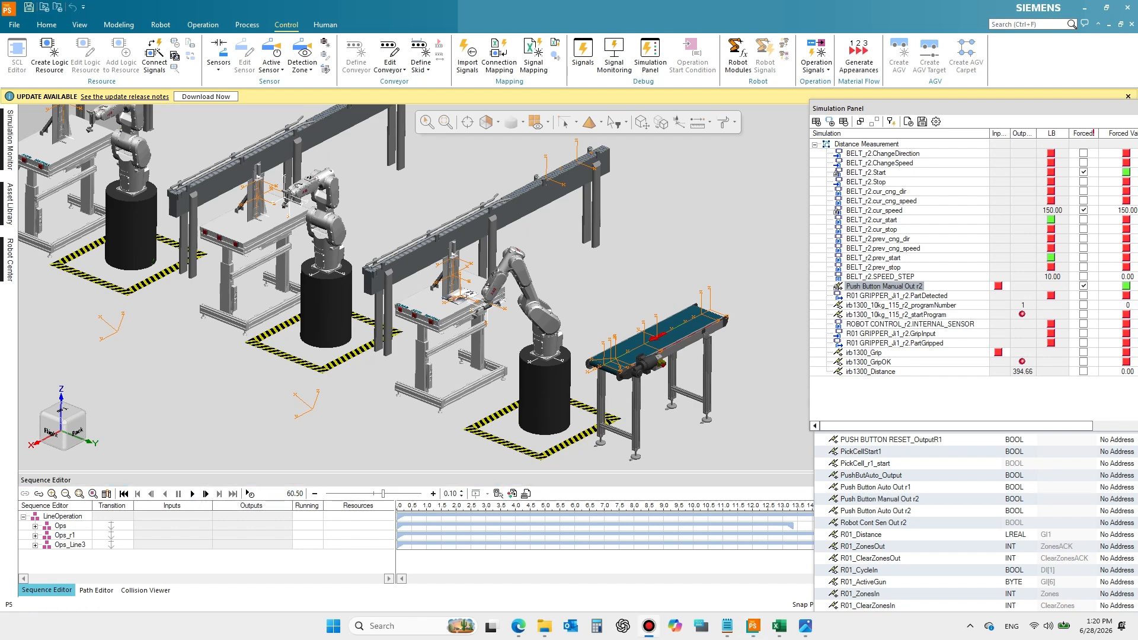
# - Inspect location P5 of PickCell_r3 in the 3D view and delete location P51 from the operation
pyautogui.moveTo(0, 91); pyautogui.dragTo(99, 106)
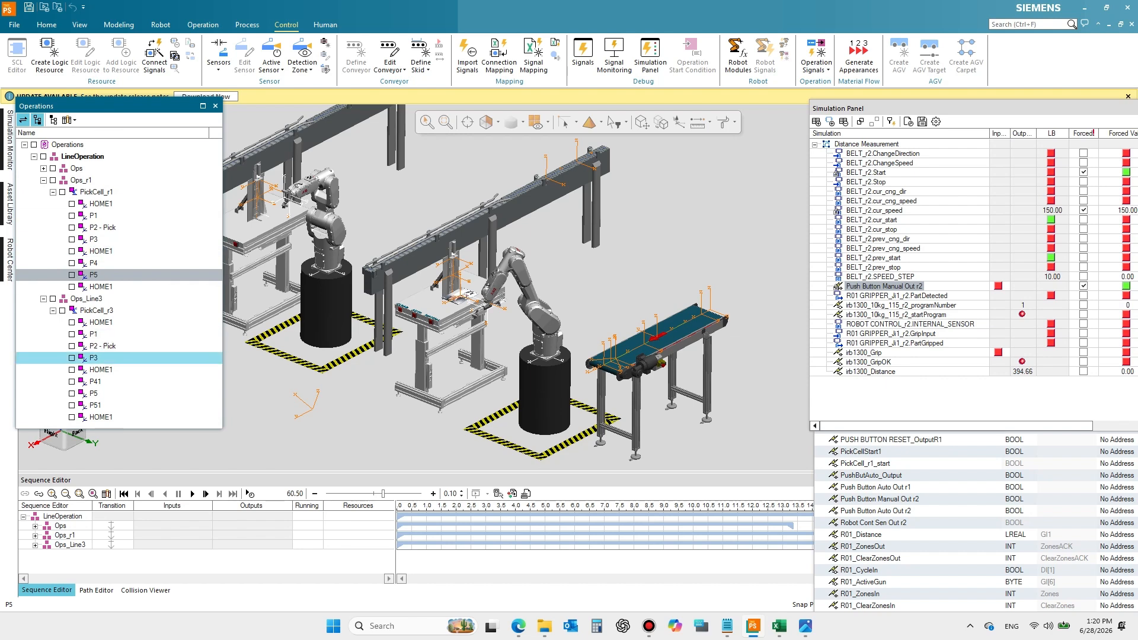
pyautogui.click(94, 394)
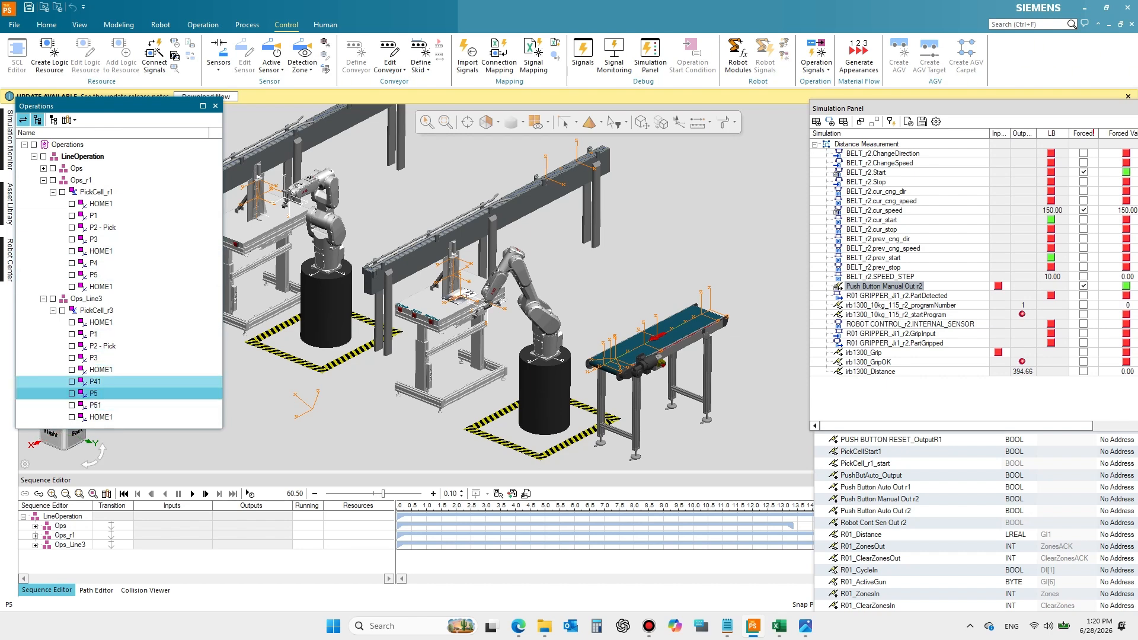
pyautogui.scroll(7, 484, 279)
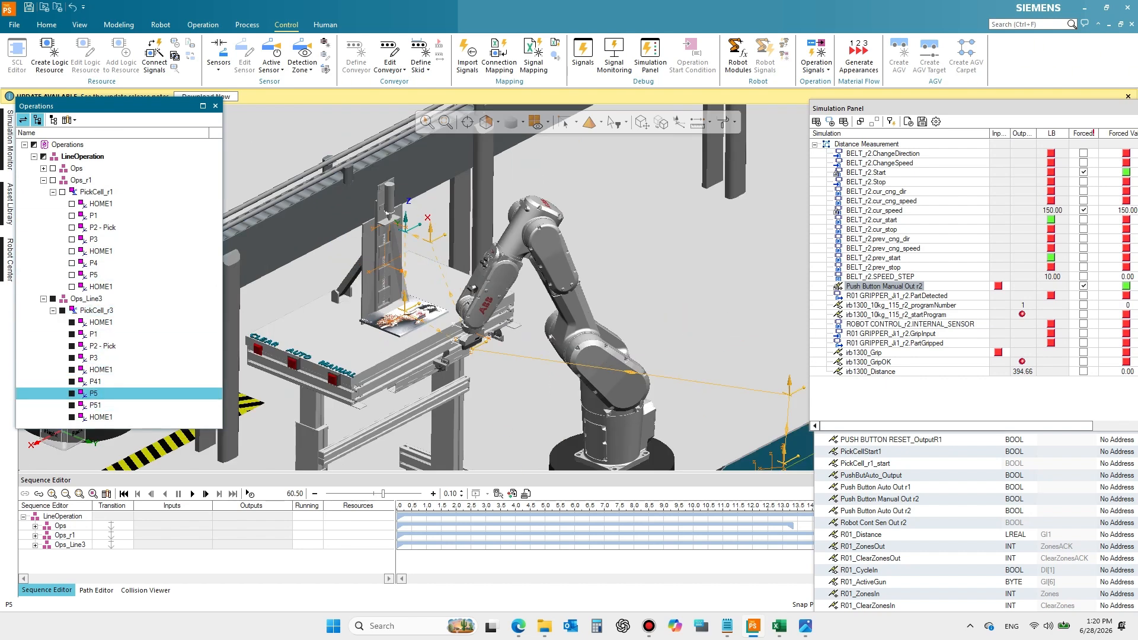
pyautogui.scroll(-5, 332, 363)
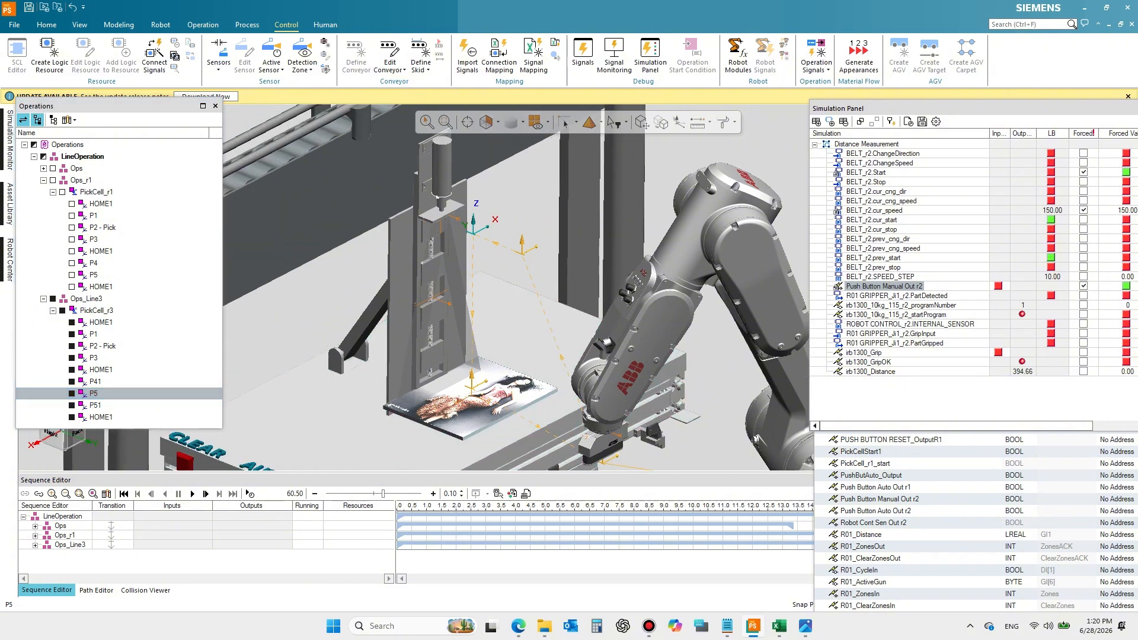
pyautogui.click(95, 406)
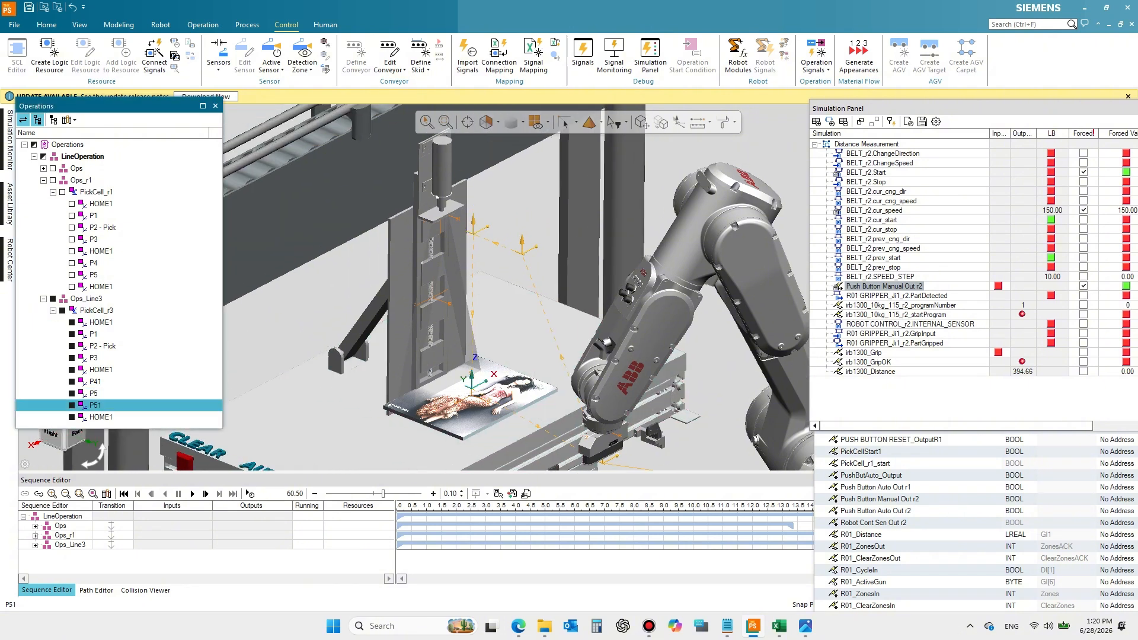
pyautogui.rightClick(96, 405)
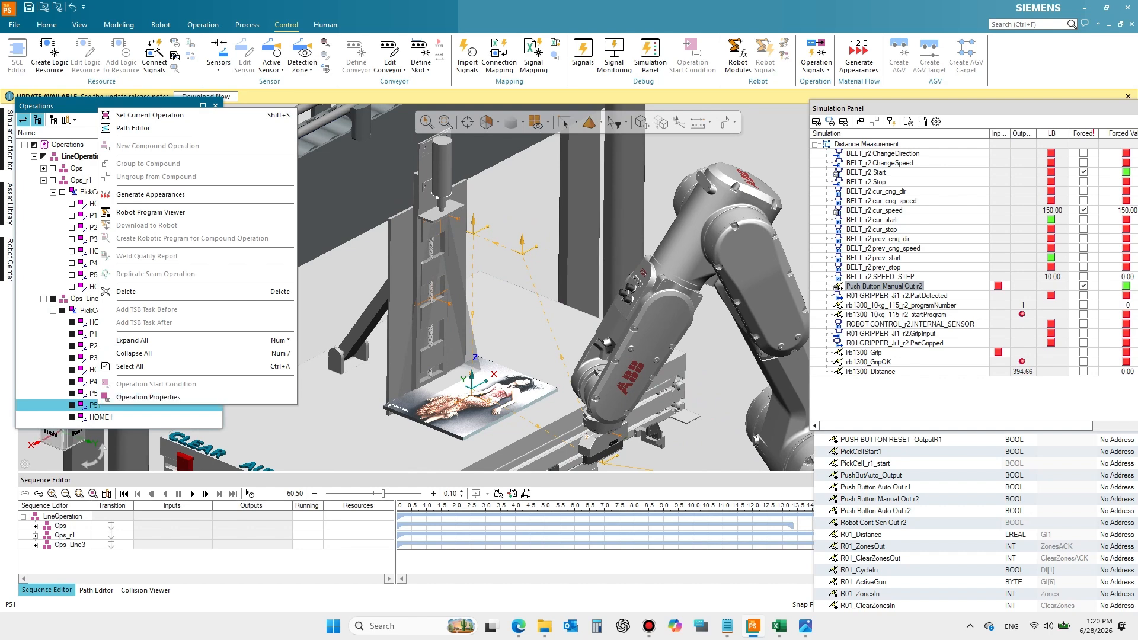
pyautogui.click(126, 292)
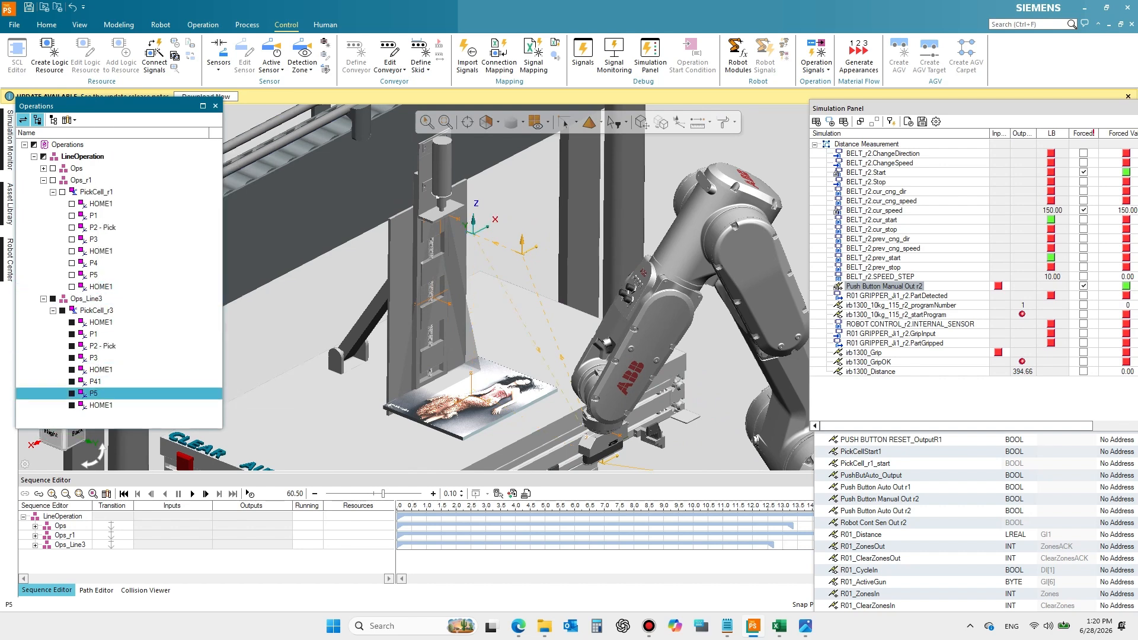
# - Add an IF program command with the condition DistanceMeasurement <> 0 to the OLP commands of location P5 in PickCell_r3
pyautogui.doubleClick(94, 394)
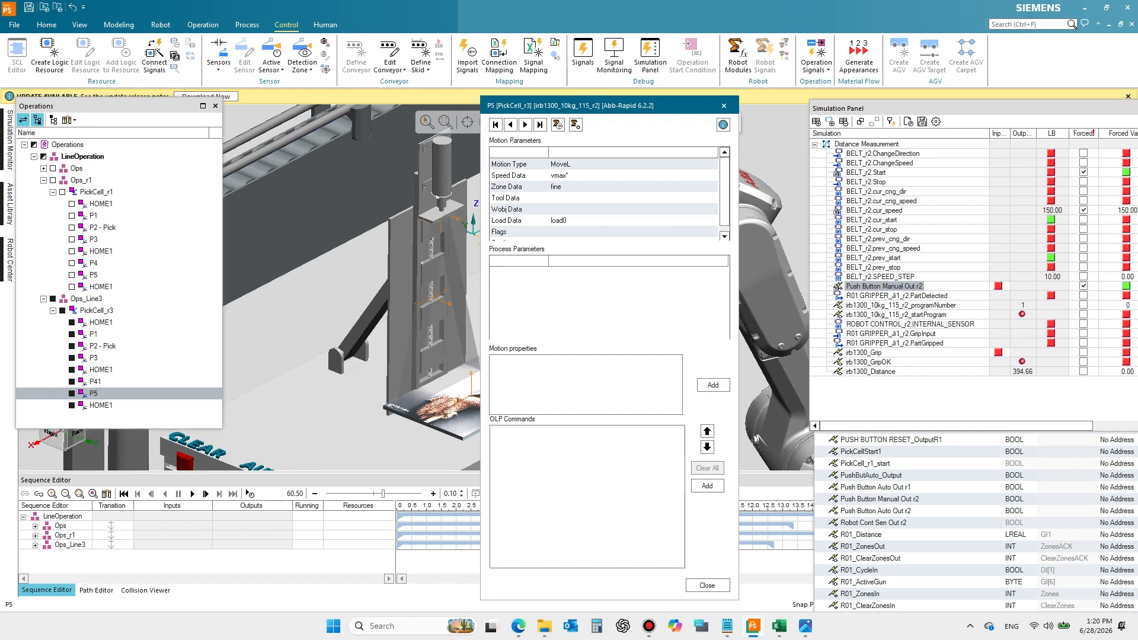
pyautogui.click(707, 485)
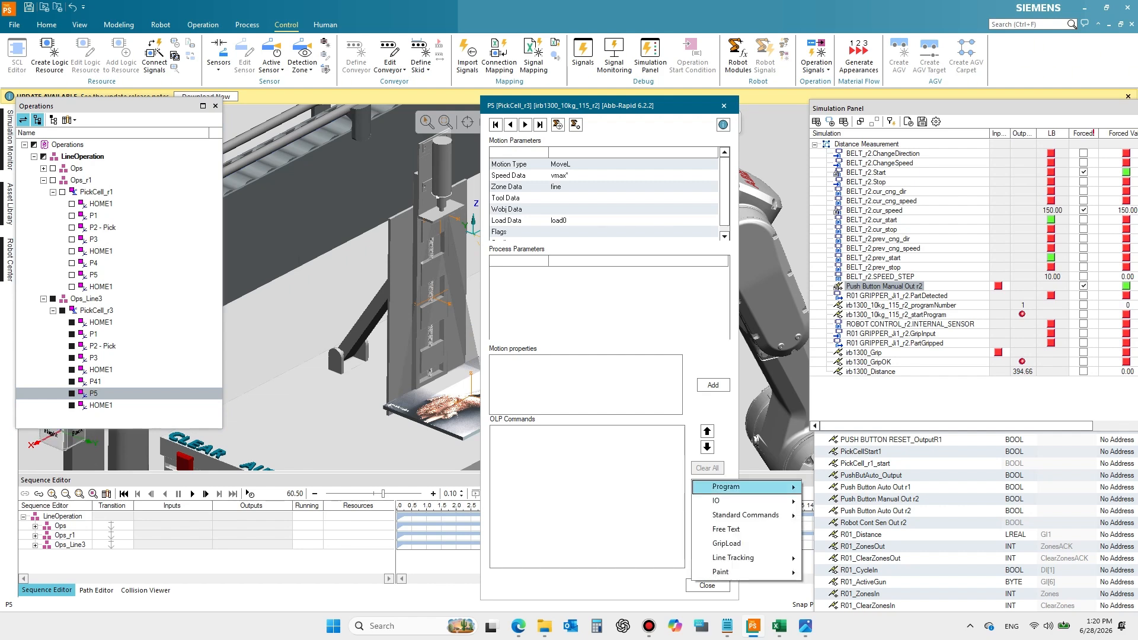
pyautogui.moveTo(726, 486)
pyautogui.moveTo(838, 559)
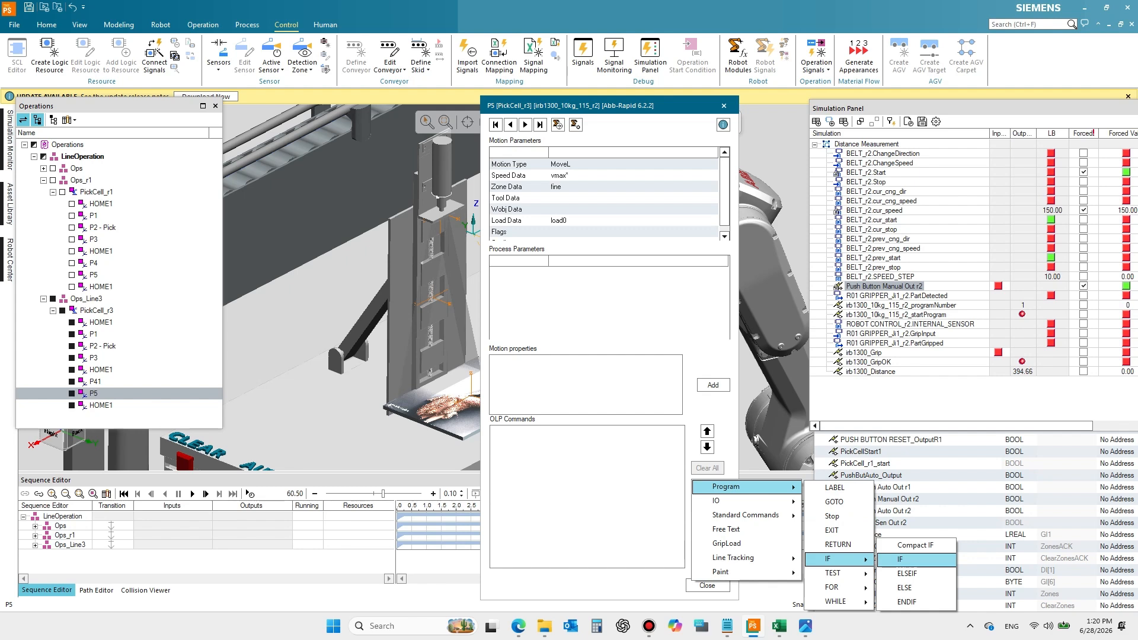
pyautogui.click(899, 558)
pyautogui.hotkey('alt', 'Tab')
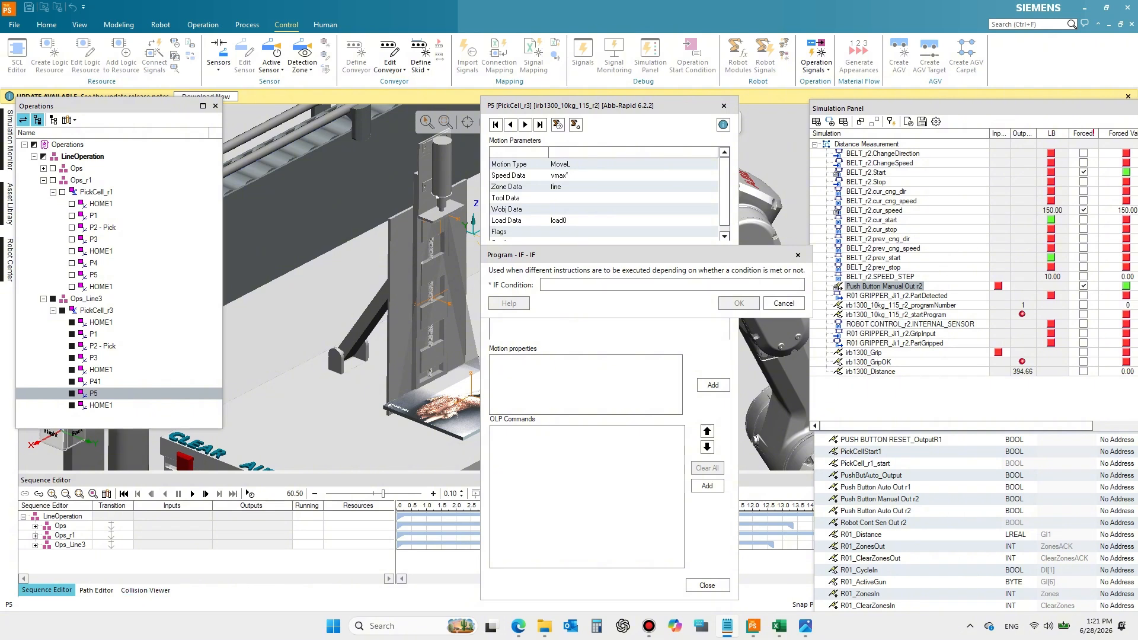
pyautogui.hotkey('alt', 'Tab')
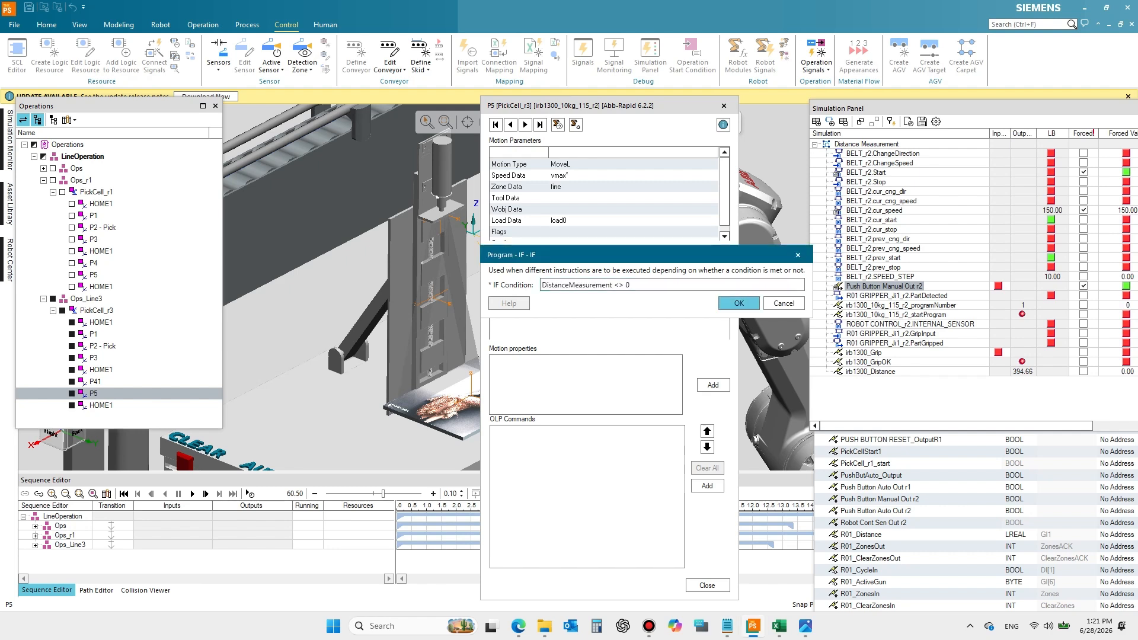
pyautogui.press('Return')
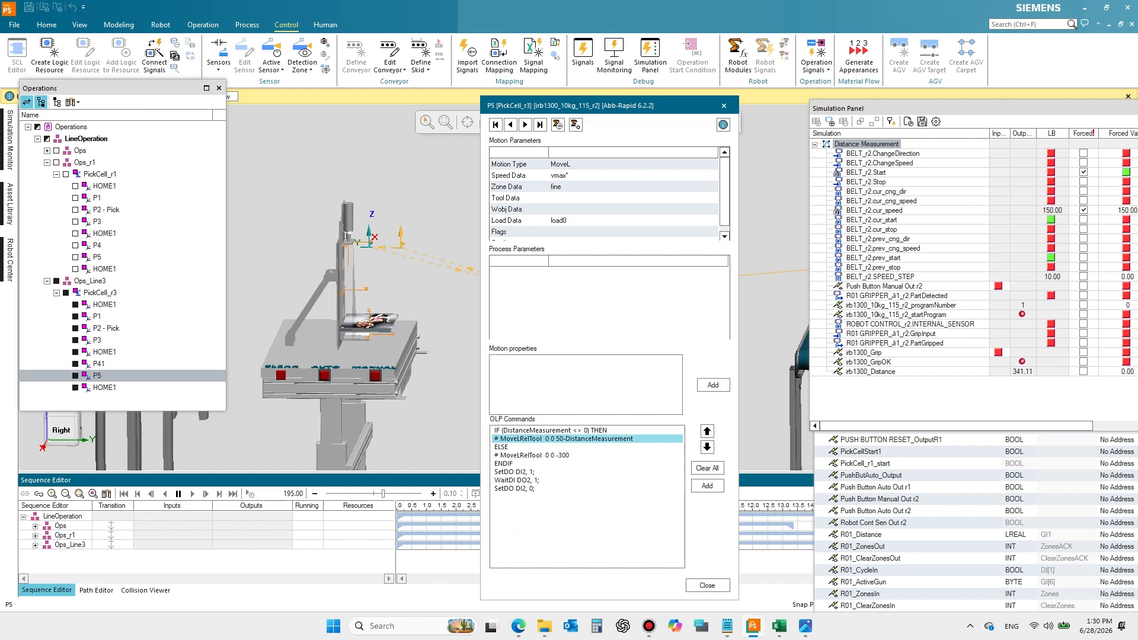
# - Change the relative move in P5's IF branch to "# MoveLRelTool 0 0 48-DistanceMeasurement" and close the location's teach settings
pyautogui.doubleClick(563, 439)
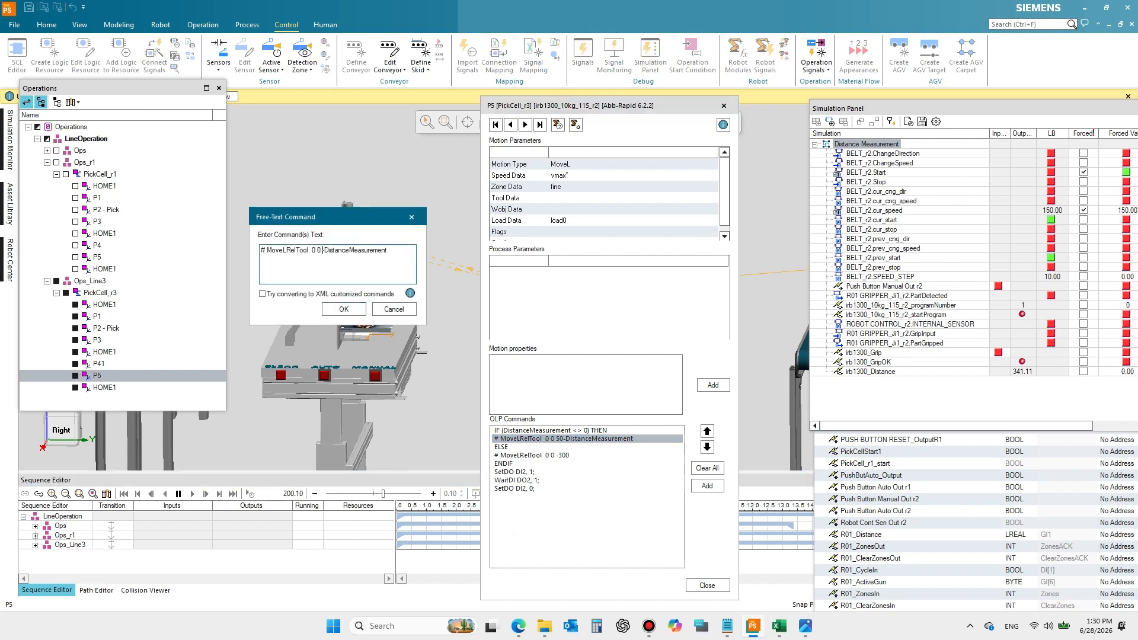
pyautogui.press('Return')
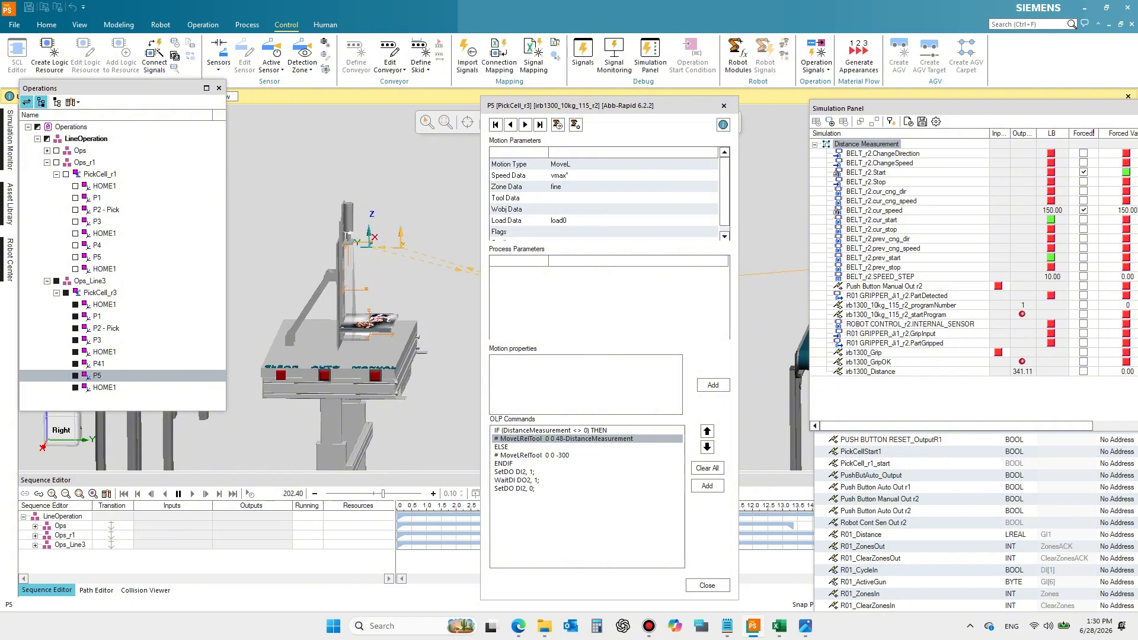
pyautogui.click(707, 585)
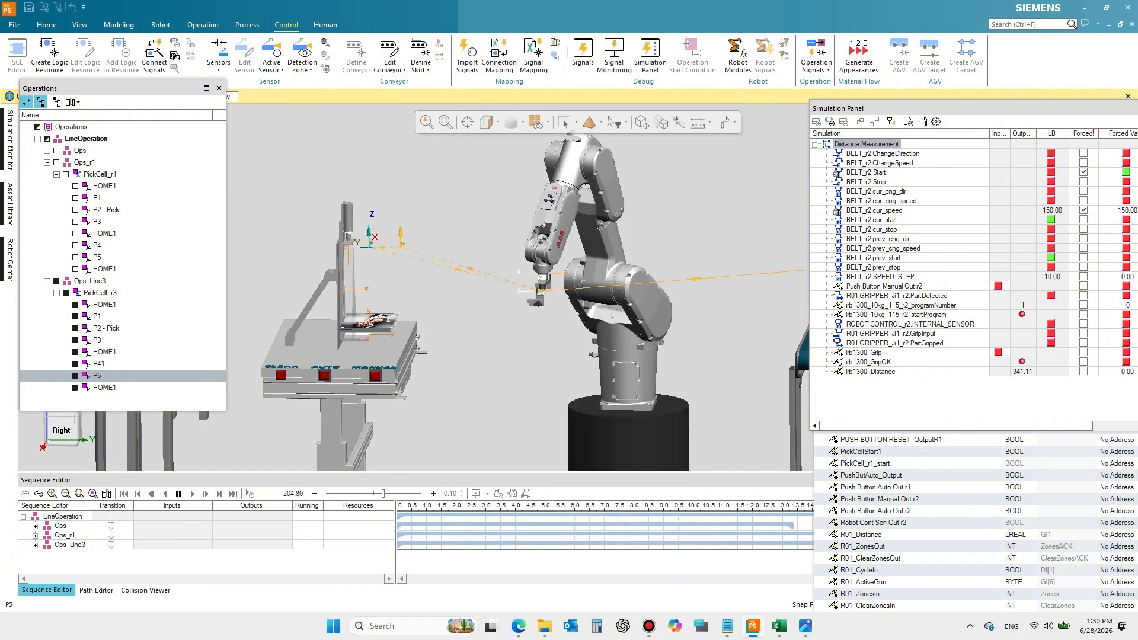
# - Restart the line simulation, trigger the manual push button and examine up close how the stacked parts meet
pyautogui.click(178, 493)
pyautogui.click(123, 494)
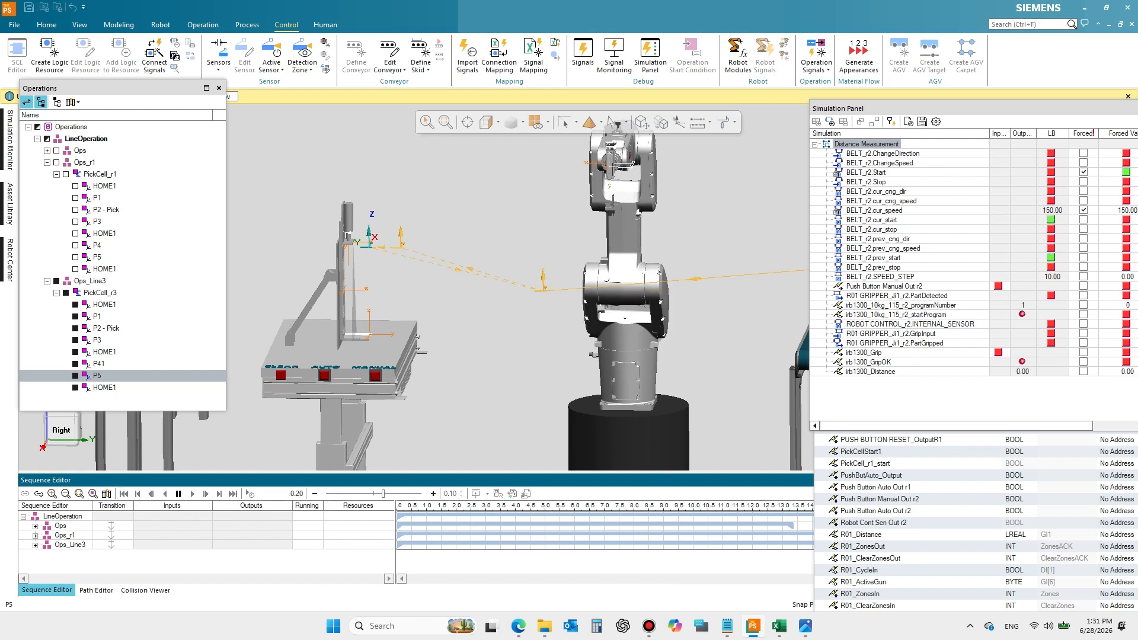
pyautogui.click(378, 376)
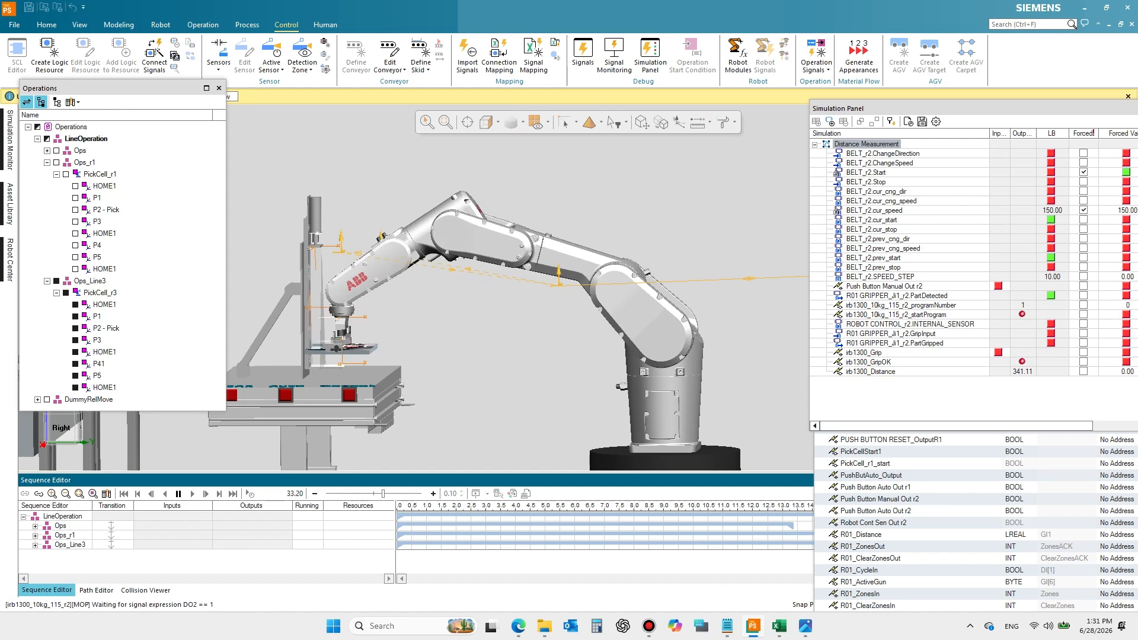
pyautogui.scroll(7, 383, 345)
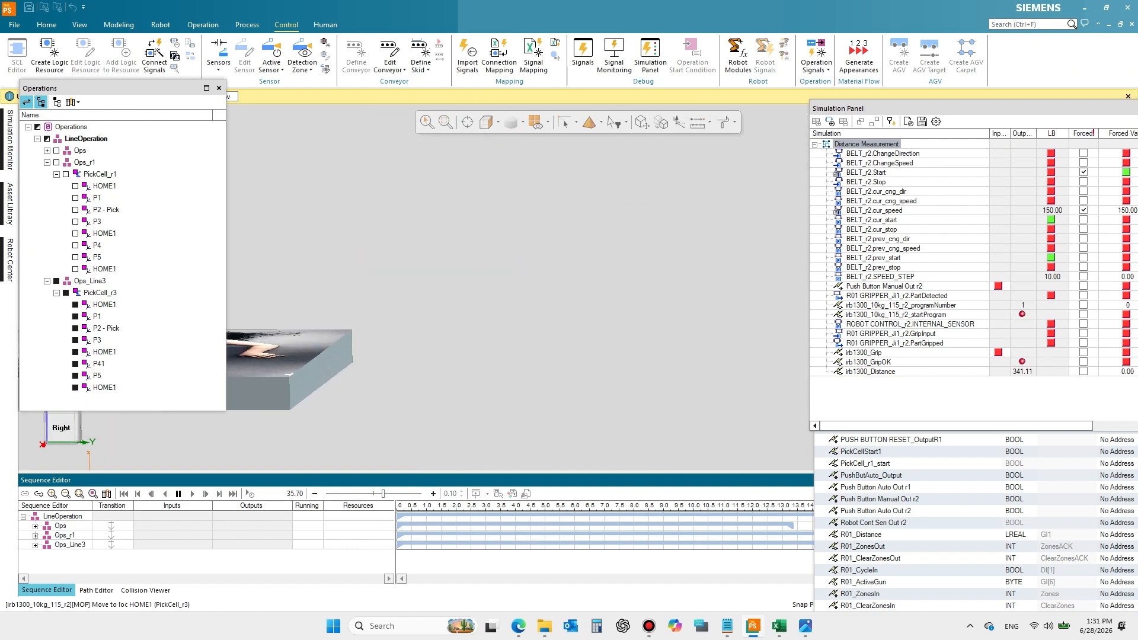
pyautogui.scroll(6, 288, 403)
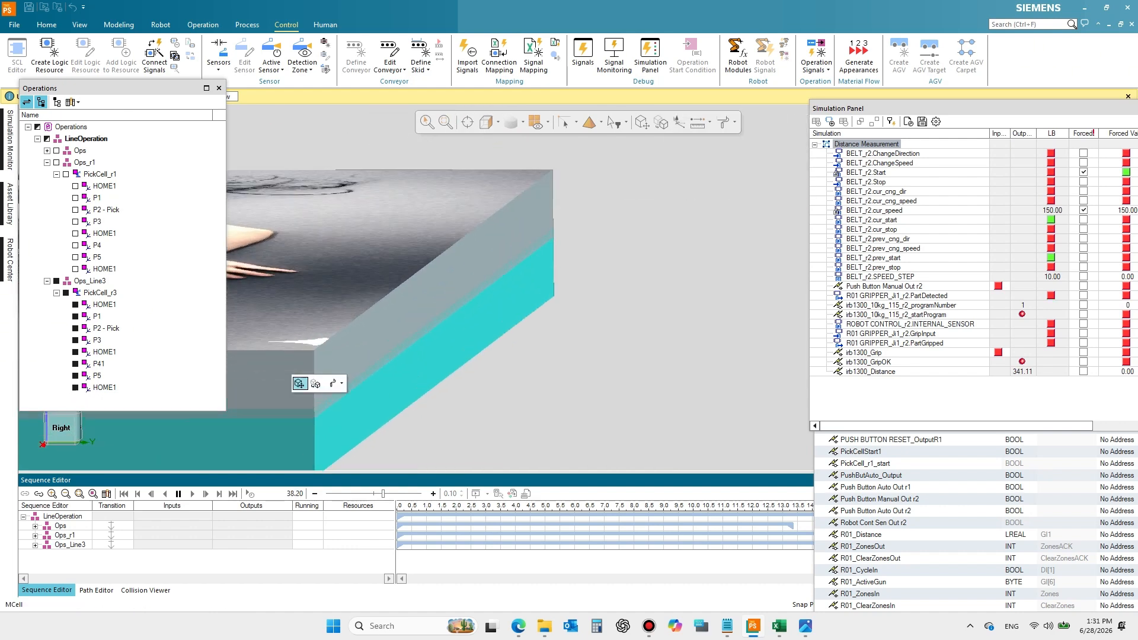
pyautogui.click(299, 384)
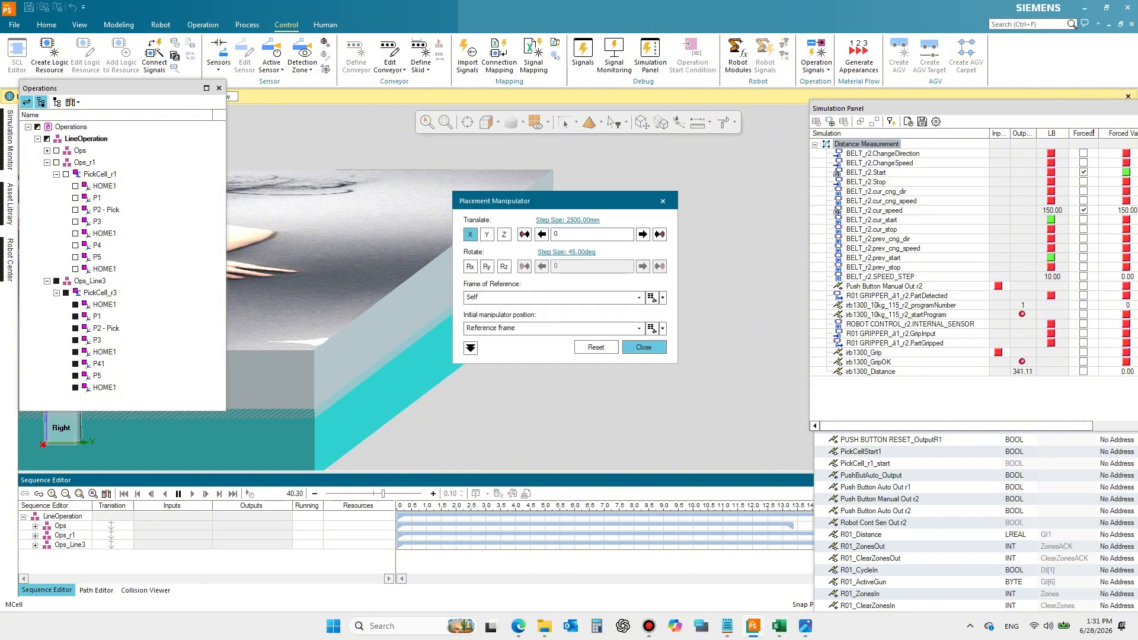
pyautogui.click(644, 347)
pyautogui.click(334, 353)
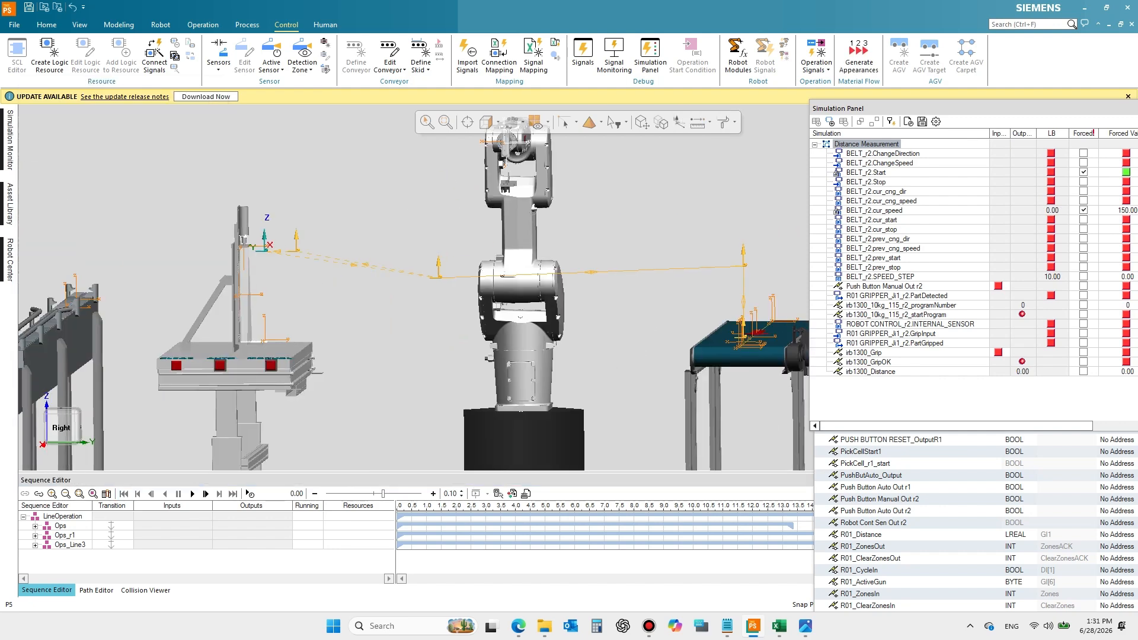
# - Trigger successive manual cycles in the running line simulation and watch the third robot place parts on the stack unit
pyautogui.click(257, 369)
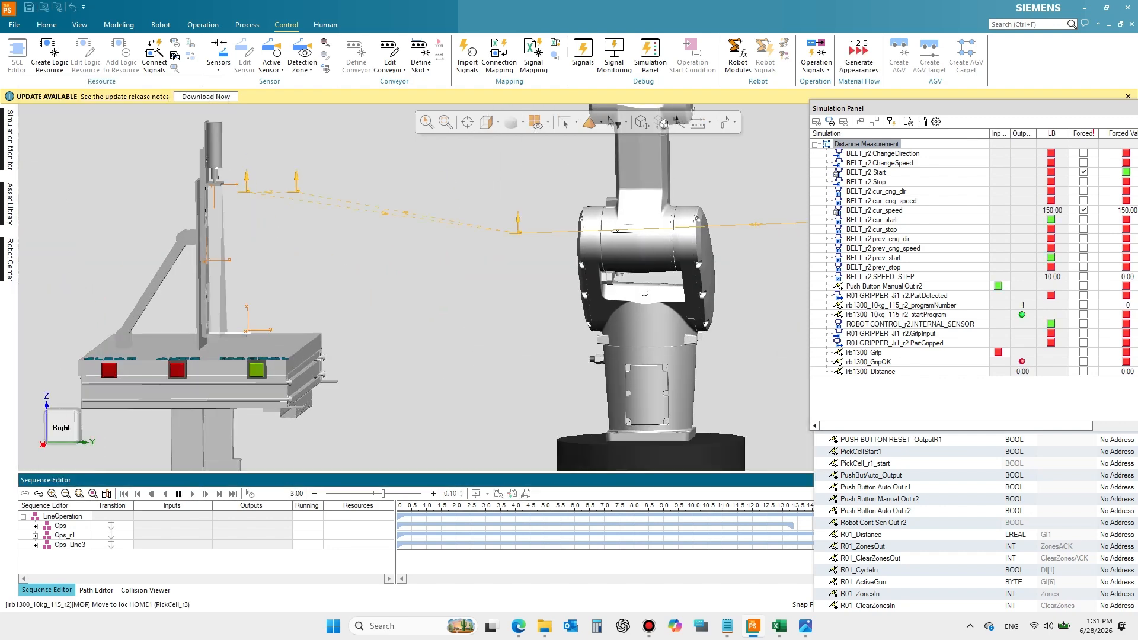
pyautogui.scroll(-5, 348, 336)
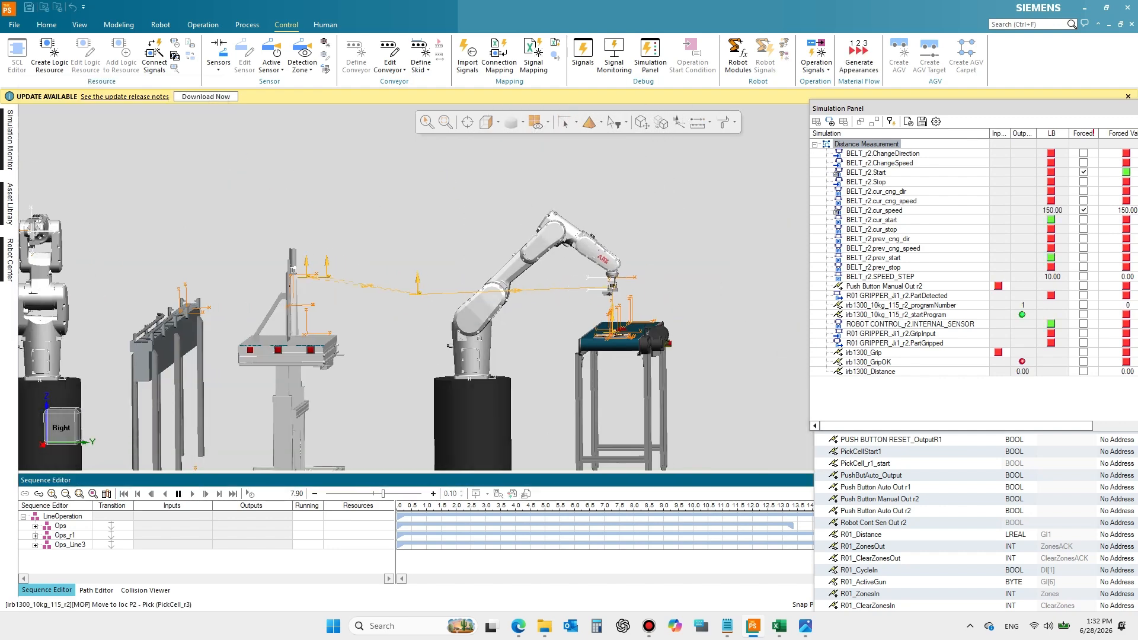
pyautogui.scroll(2, 341, 353)
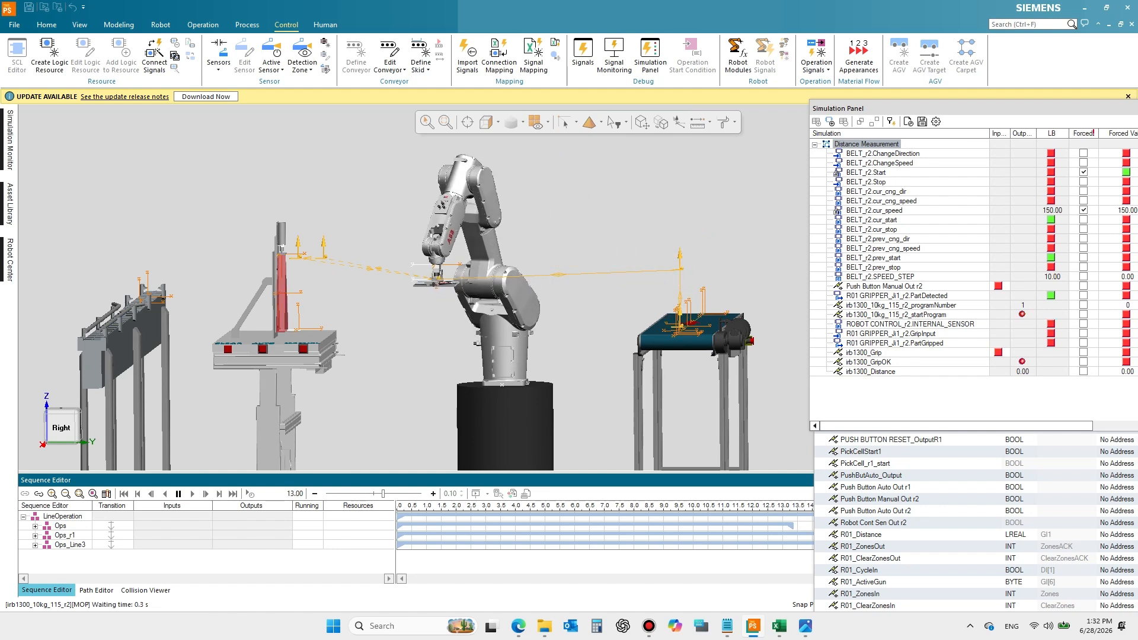
pyautogui.scroll(2, 361, 347)
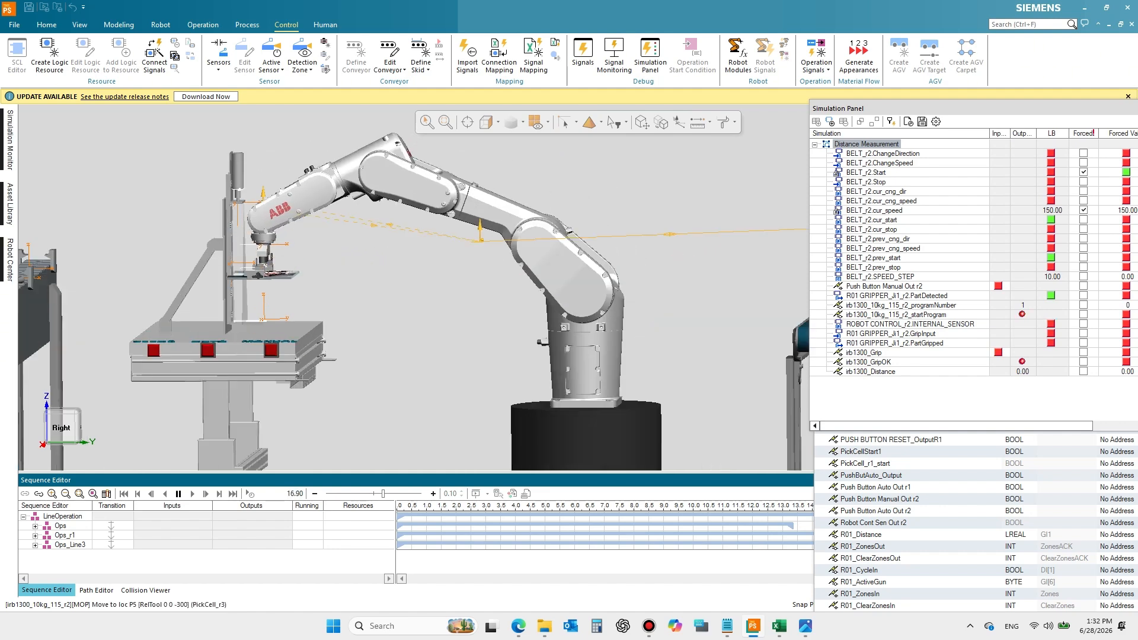
pyautogui.click(271, 350)
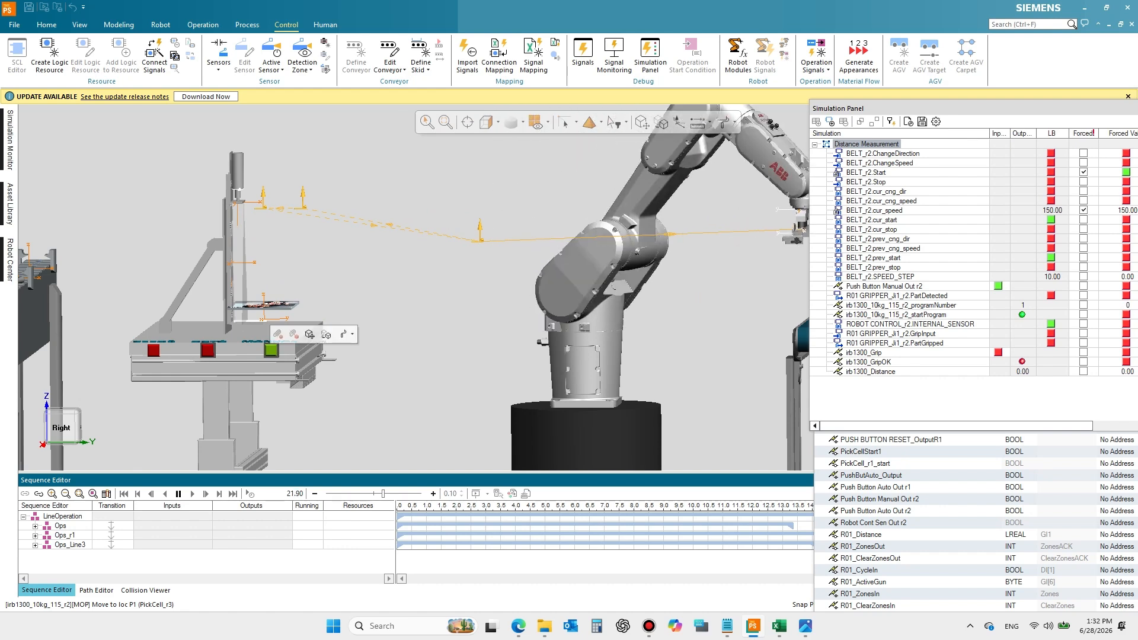
pyautogui.click(271, 350)
pyautogui.scroll(-3, 368, 359)
pyautogui.scroll(1, 368, 359)
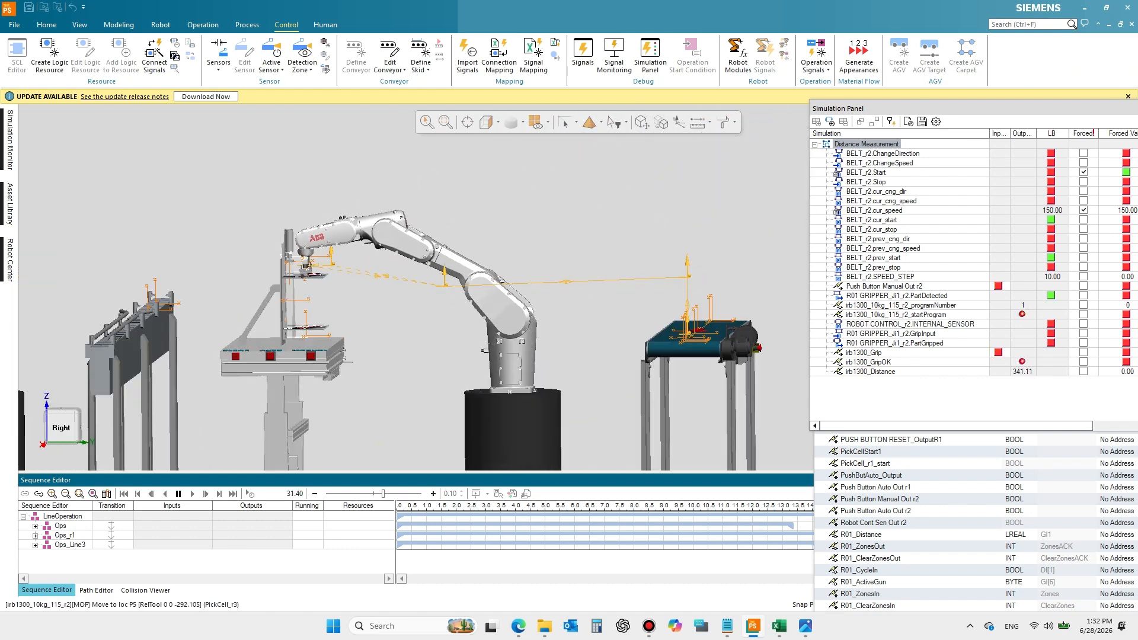
# - Examine the contact faces of the stacked parts up close and watch the third robot's following stacking cycle
pyautogui.scroll(6, 326, 330)
pyautogui.scroll(2, 267, 330)
pyautogui.click(282, 349)
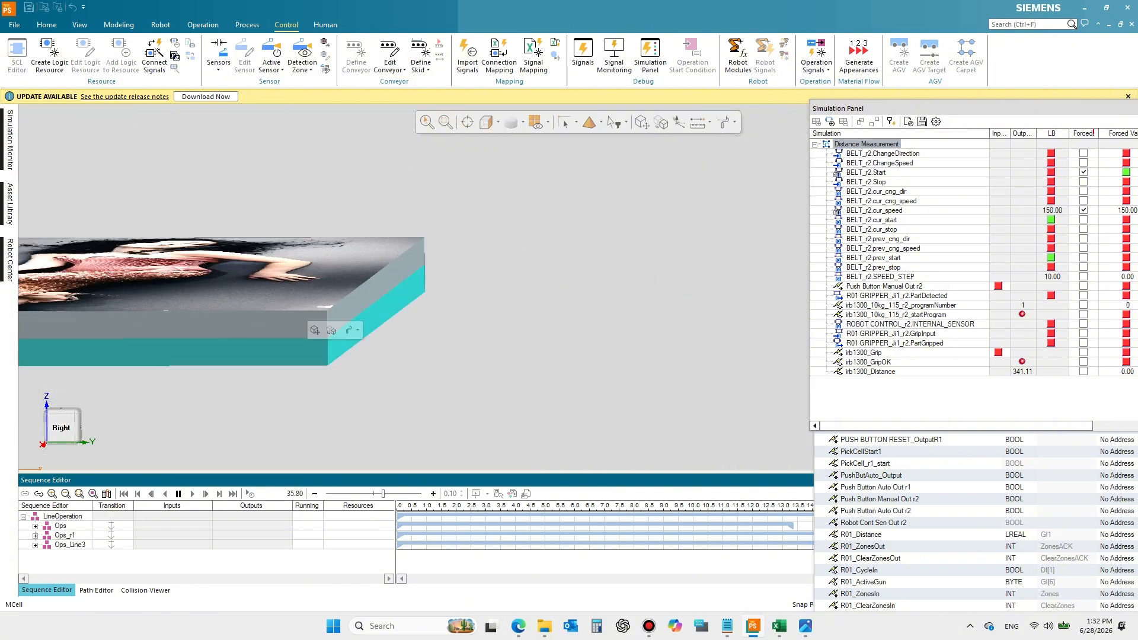
pyautogui.scroll(6, 336, 342)
pyautogui.click(284, 282)
pyautogui.scroll(-10, 307, 296)
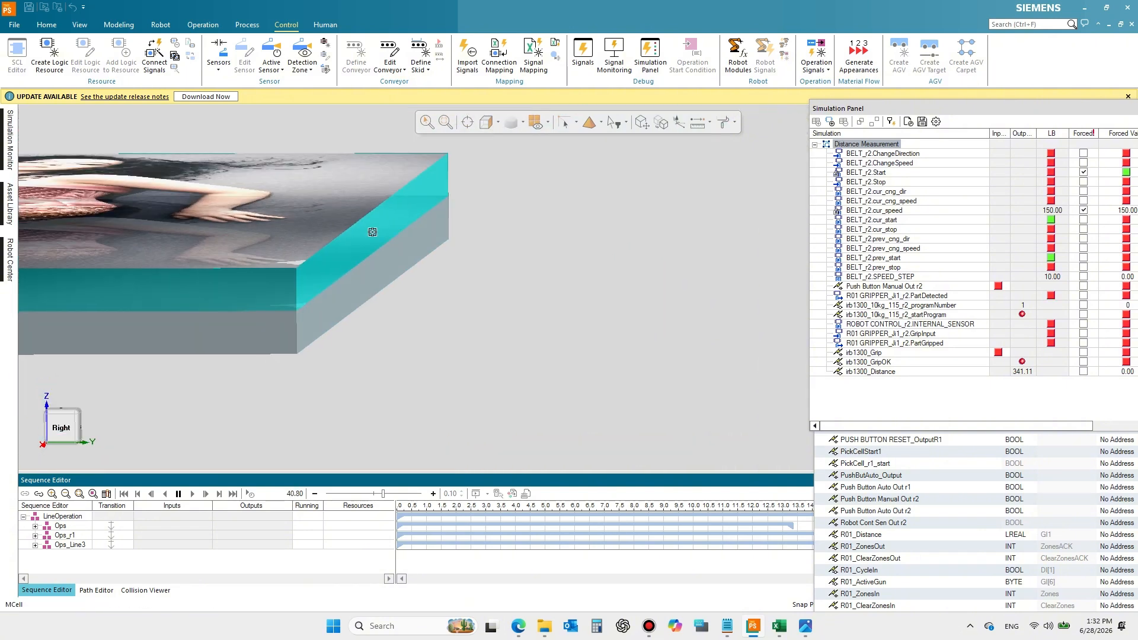
pyautogui.scroll(-8, 309, 294)
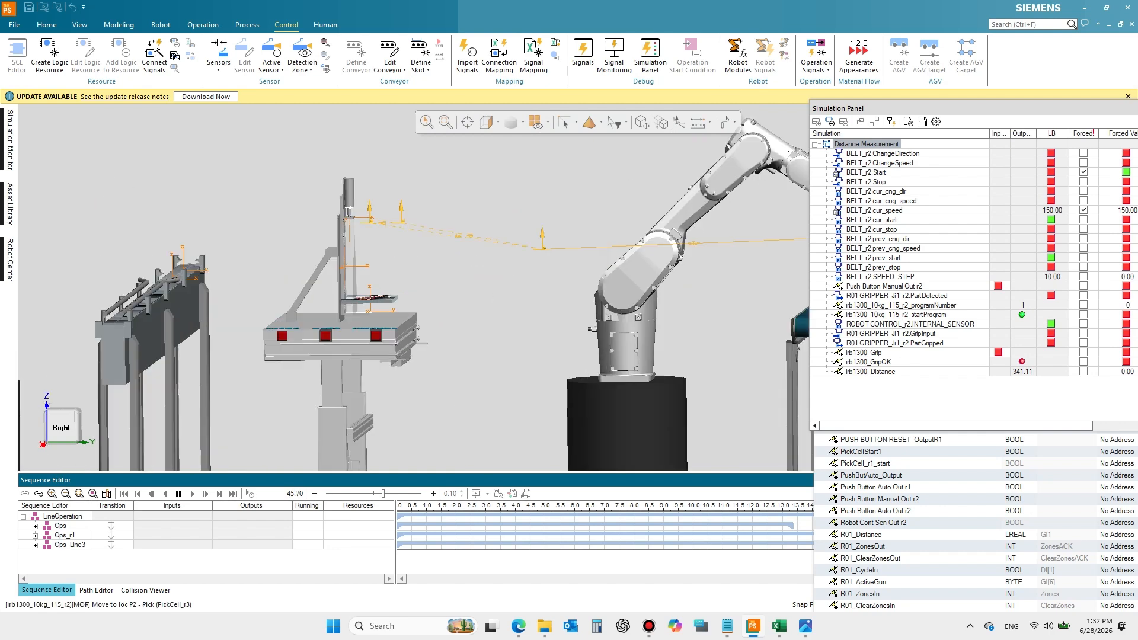
pyautogui.moveTo(463, 309); pyautogui.dragTo(404, 335, button='right')
pyautogui.scroll(4, 404, 334)
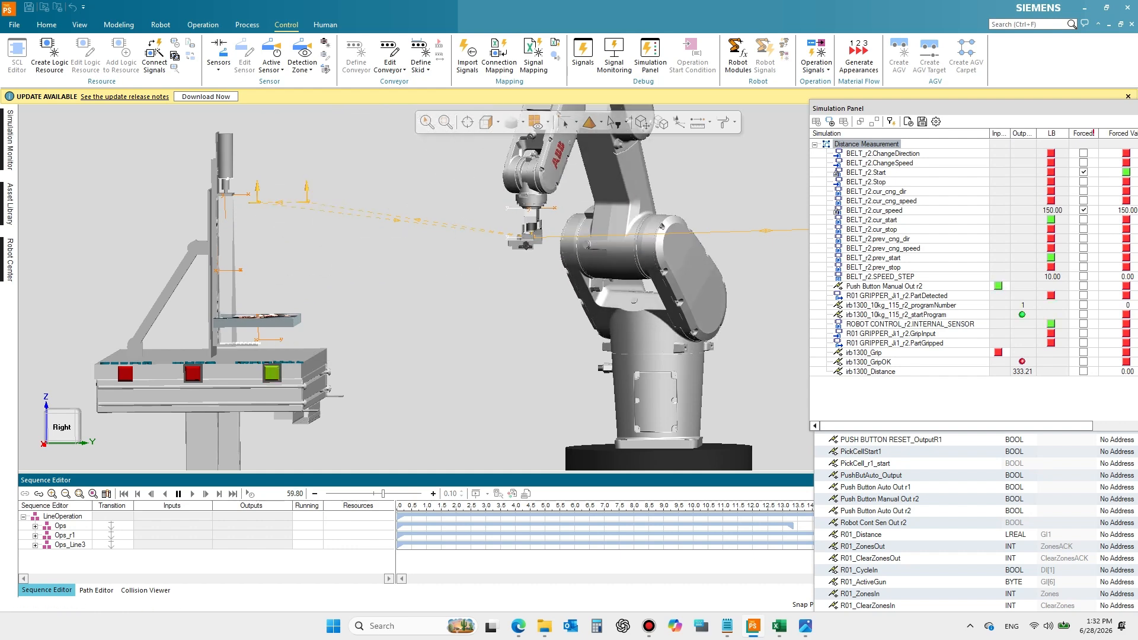
pyautogui.scroll(-5, 408, 344)
pyautogui.moveTo(288, 142); pyautogui.dragTo(277, 202, button='middle')
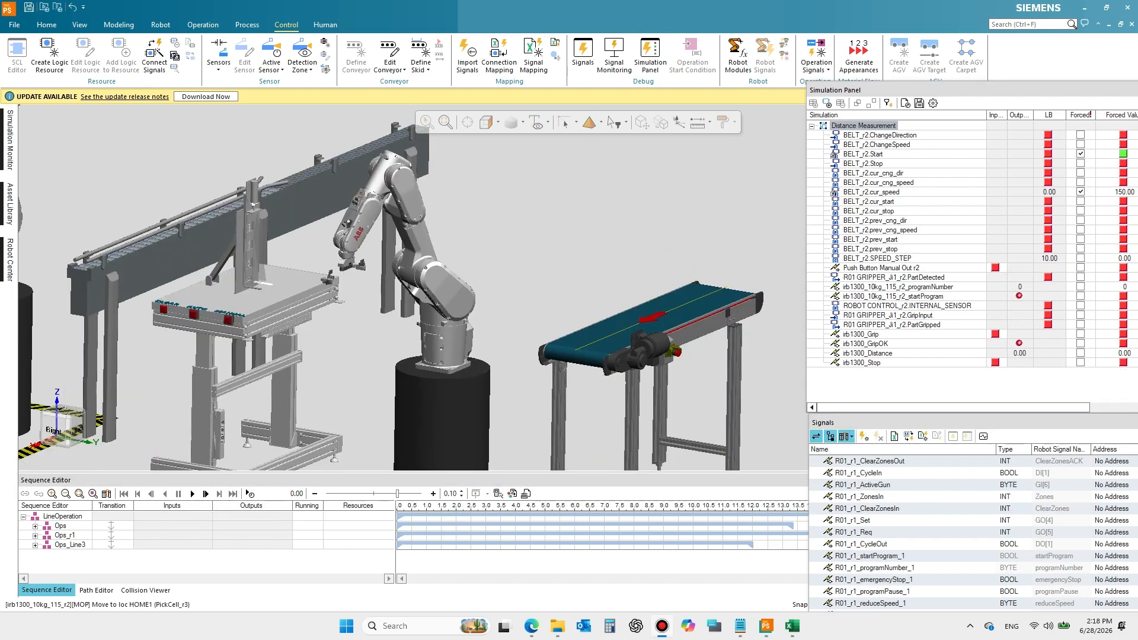
# - Run the line simulation from the start and watch the third robot's stacking cycle from an isometric angle
pyautogui.click(192, 493)
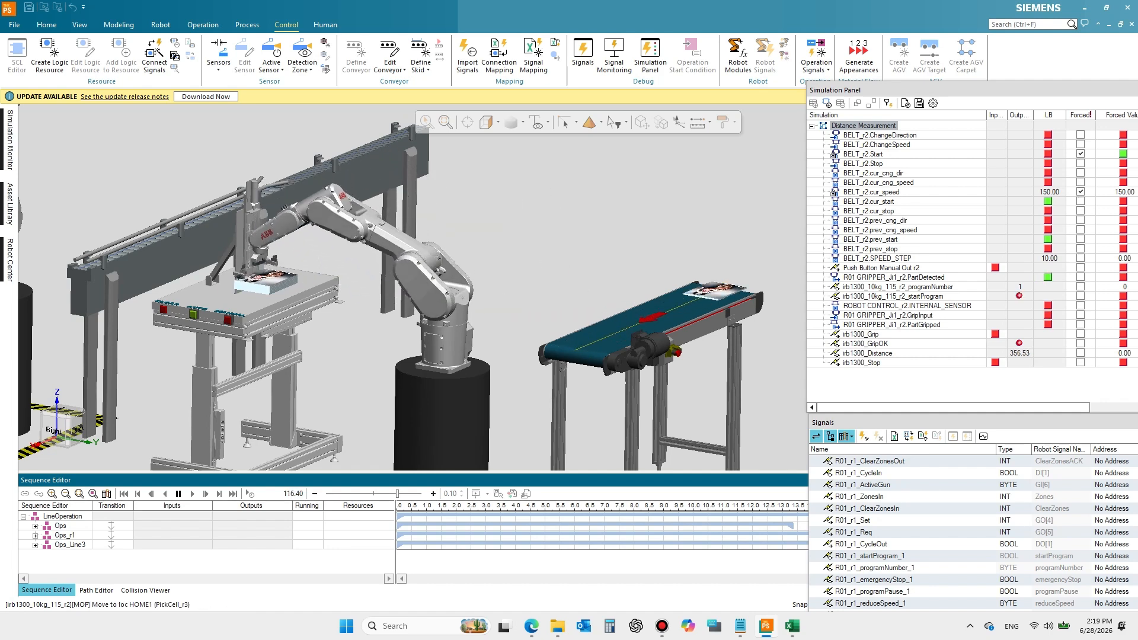
pyautogui.click(69, 416)
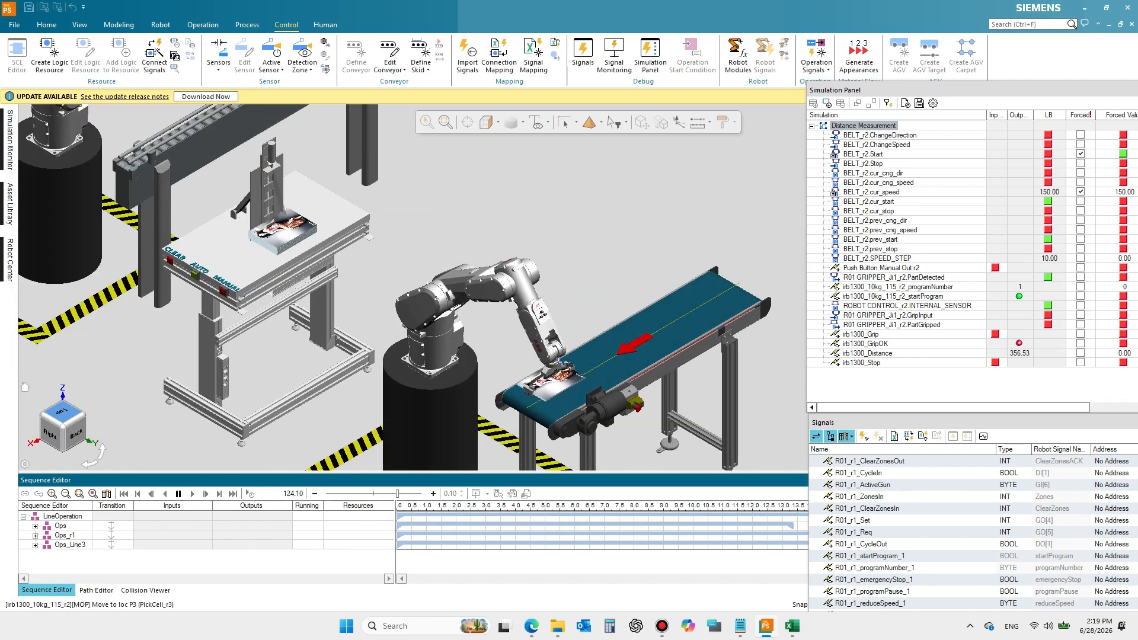